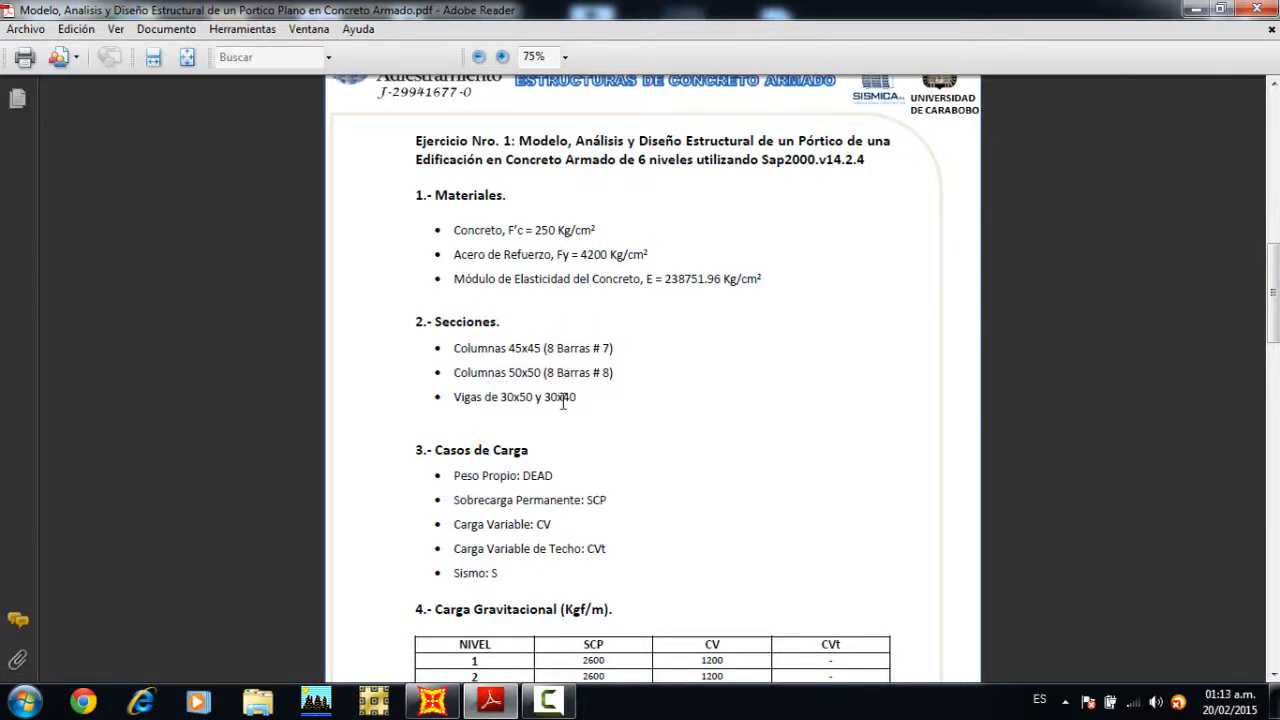
# Step: Review the exercise PDF's sections, load cases, gravity and lateral load tables, load combinations and plane frame drawing
pyautogui.scroll(-4, 563, 402)
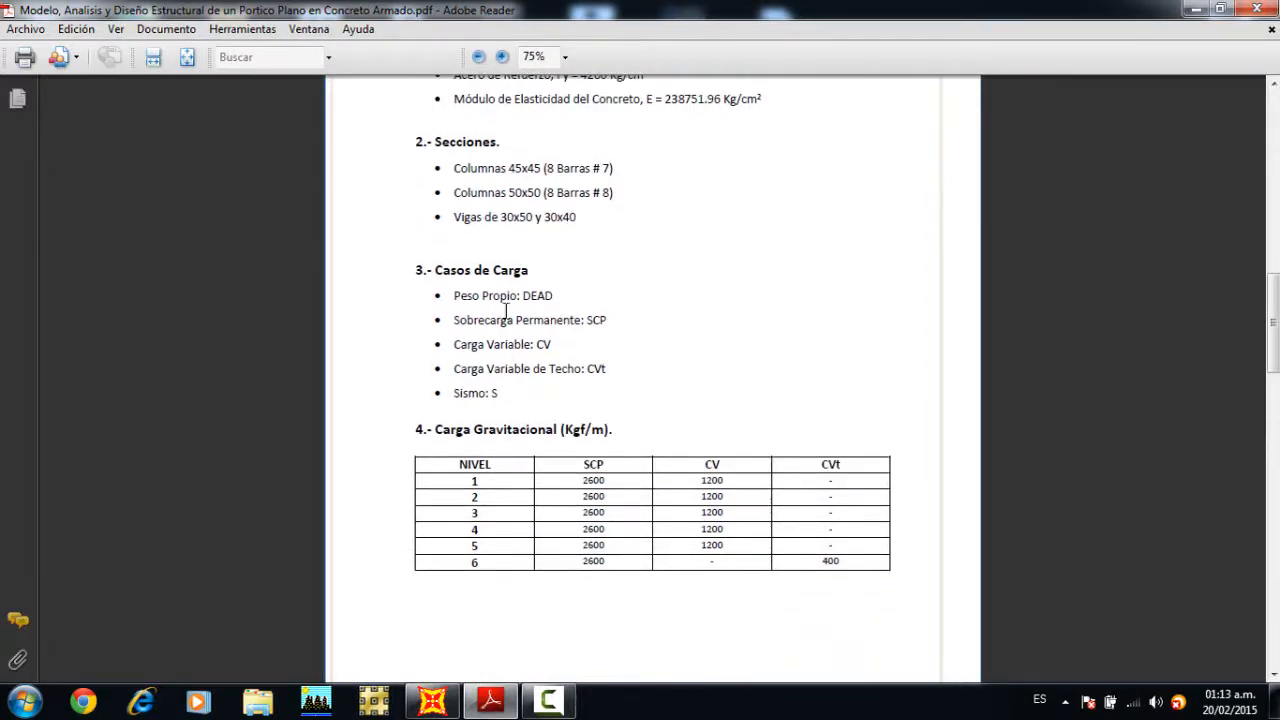
pyautogui.scroll(-3, 500, 380)
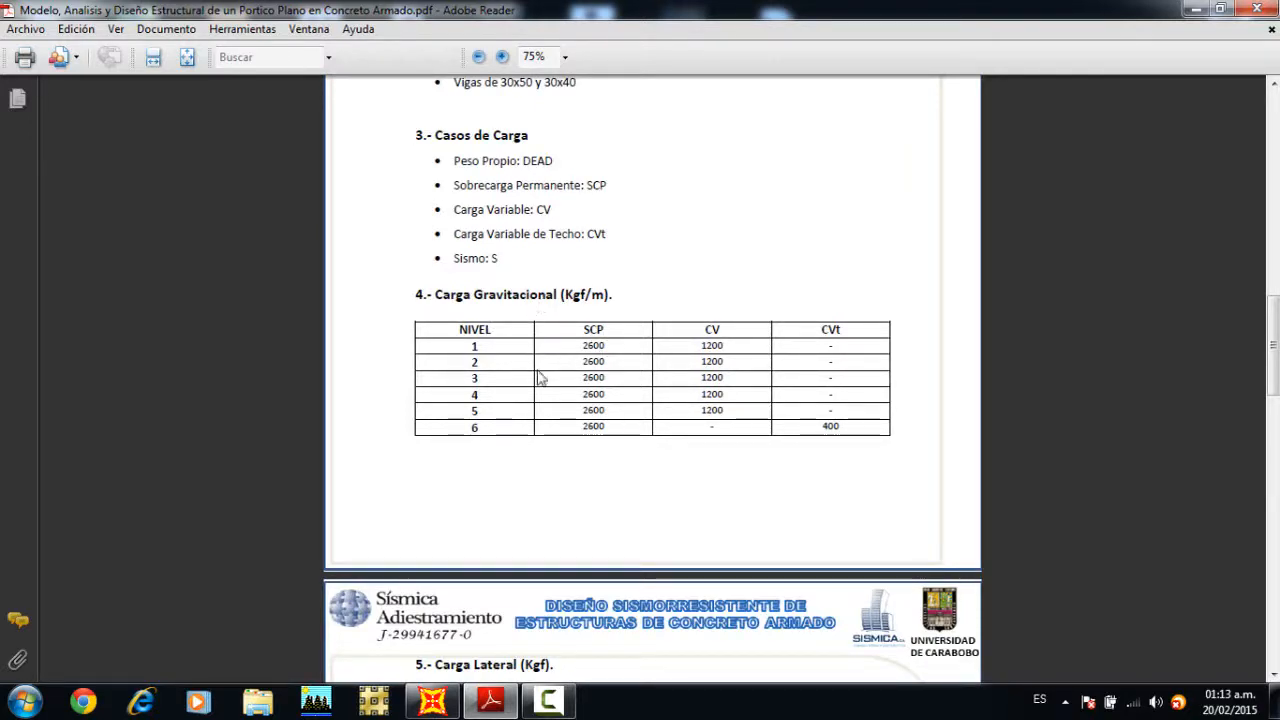
pyautogui.scroll(-6, 632, 362)
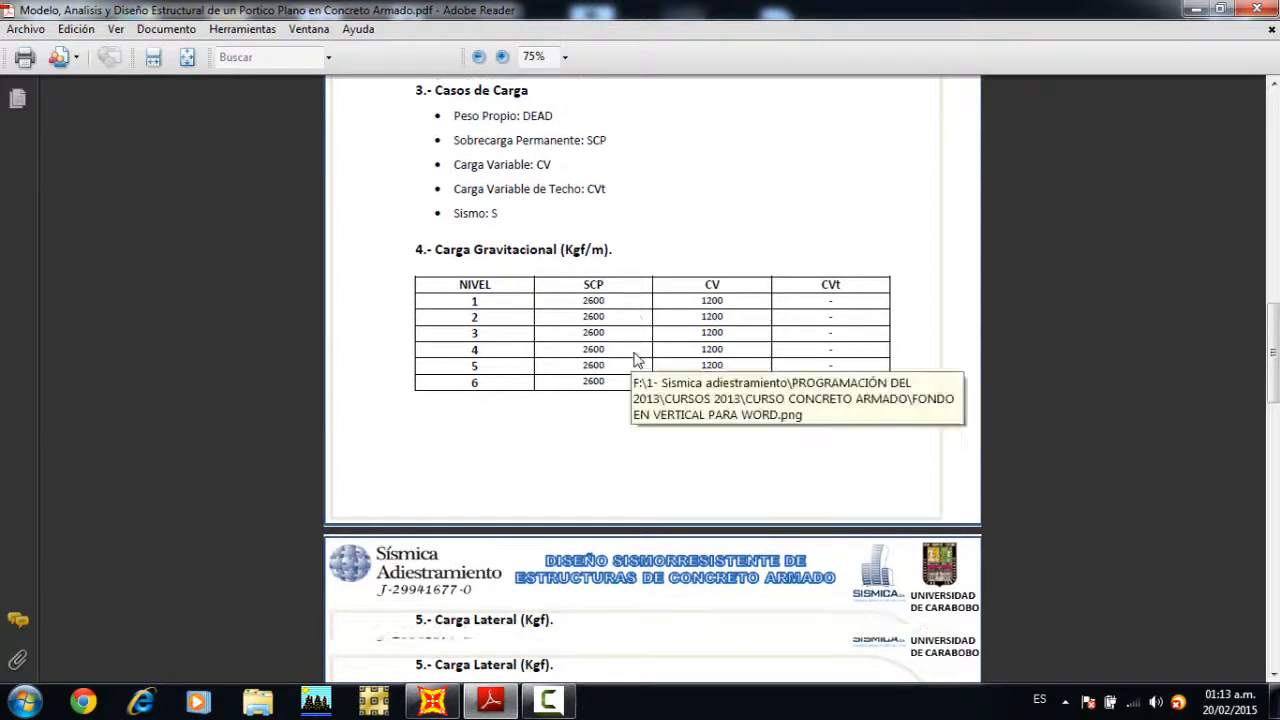
pyautogui.scroll(-1, 638, 360)
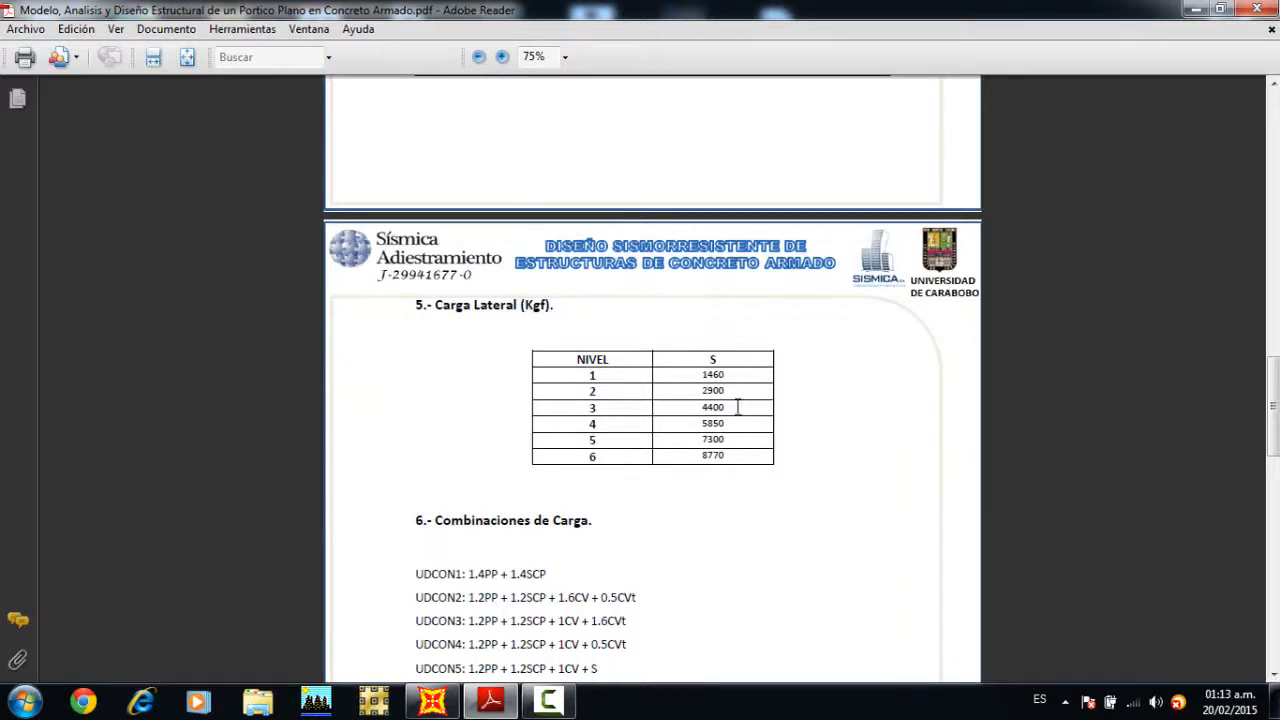
pyautogui.scroll(-3, 674, 414)
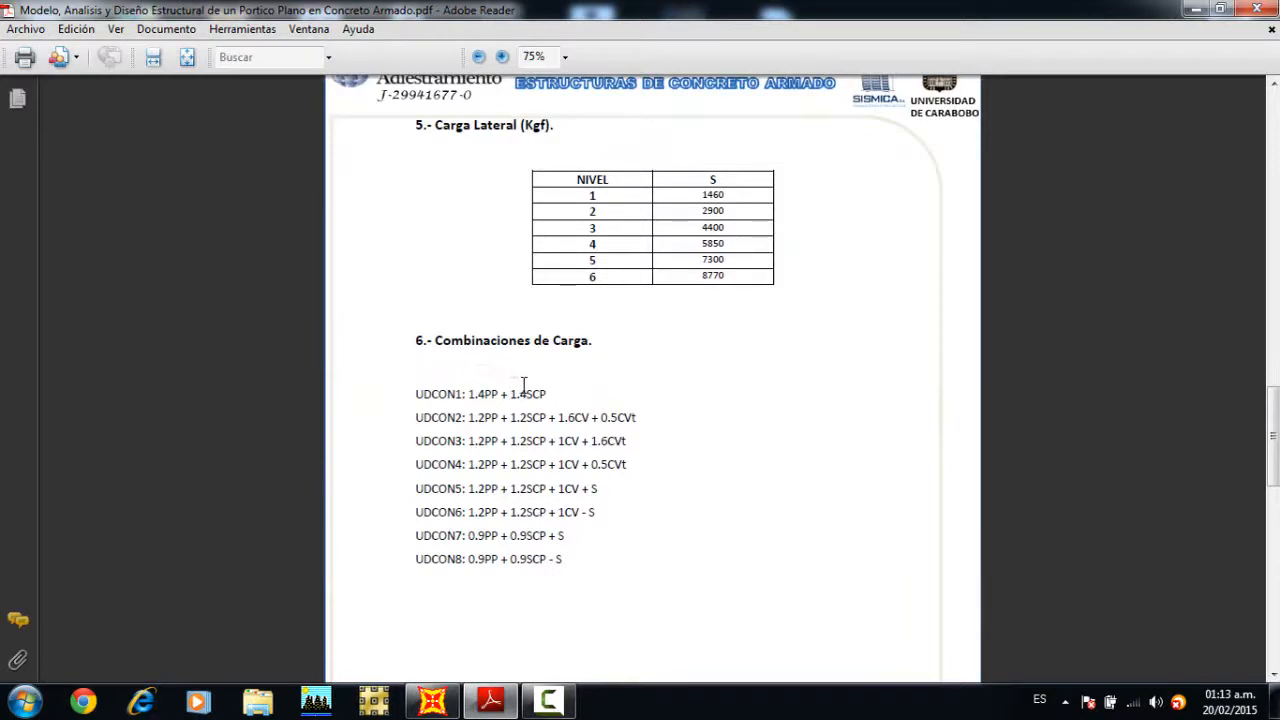
pyautogui.scroll(-7, 575, 375)
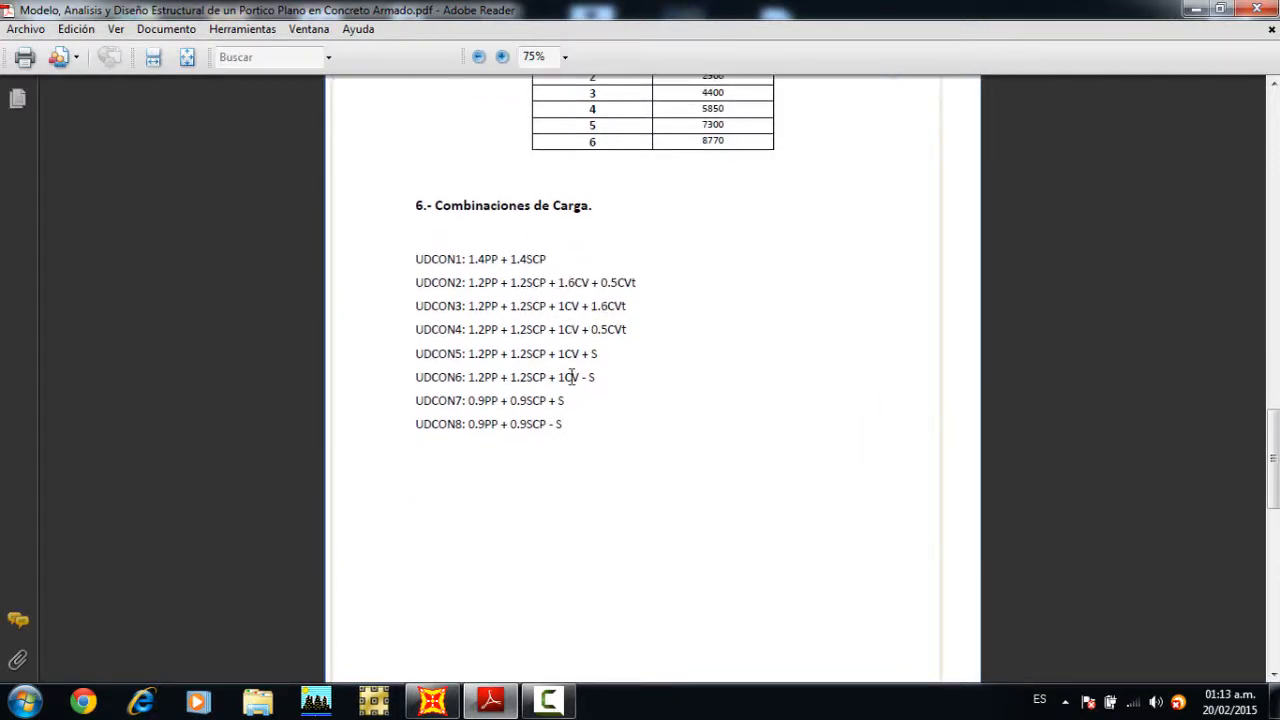
pyautogui.scroll(-7, 575, 387)
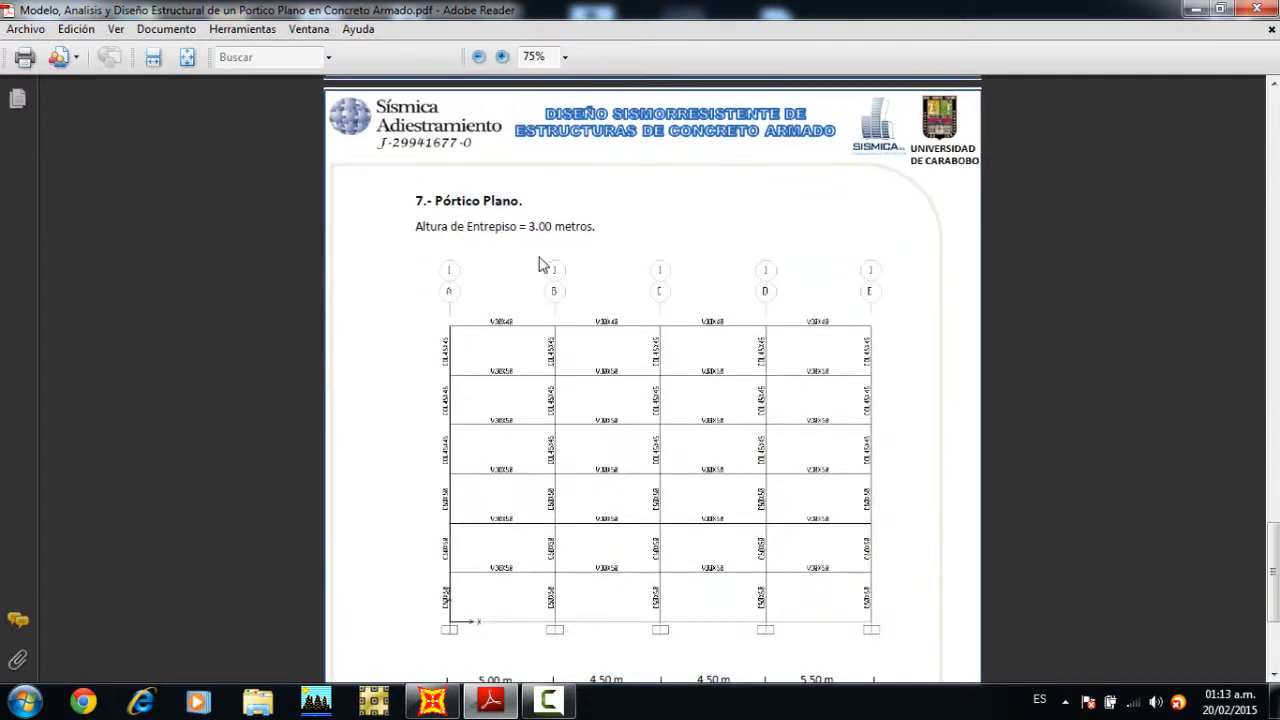
pyautogui.scroll(-1, 540, 264)
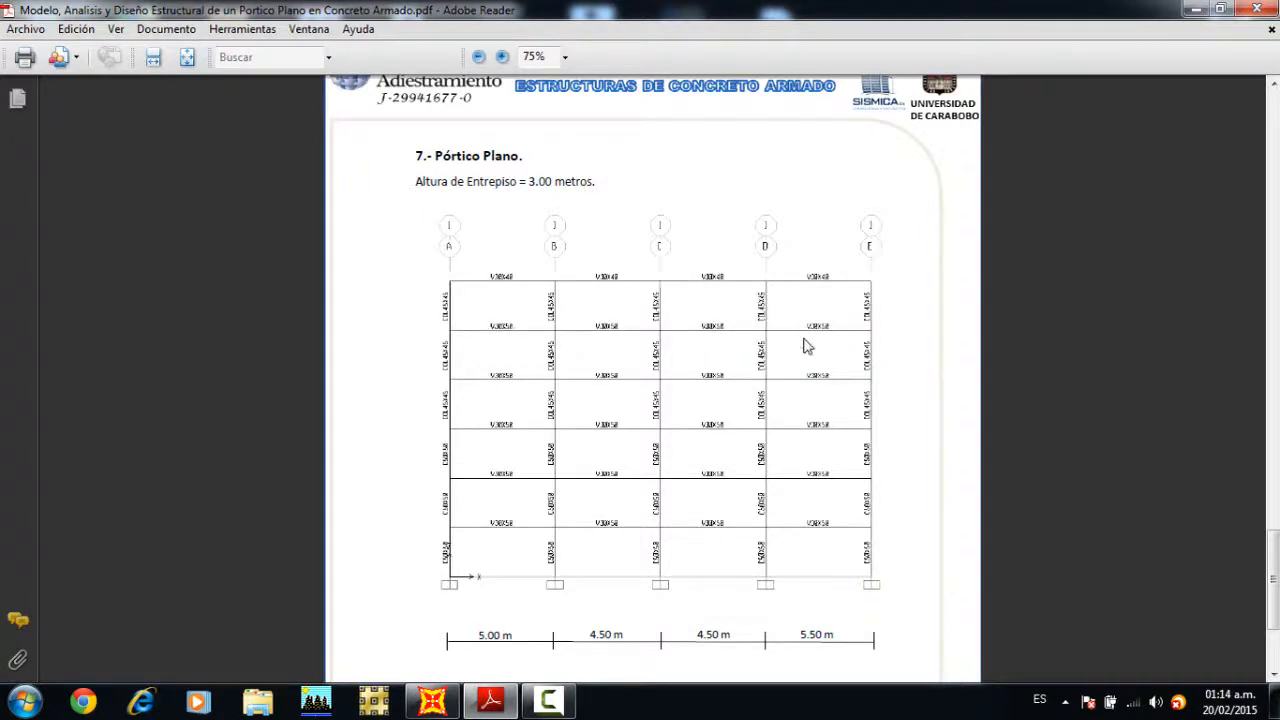
# Step: Switch to SAP2000 and set the working units to Kgf, m, C
pyautogui.click(432, 700)
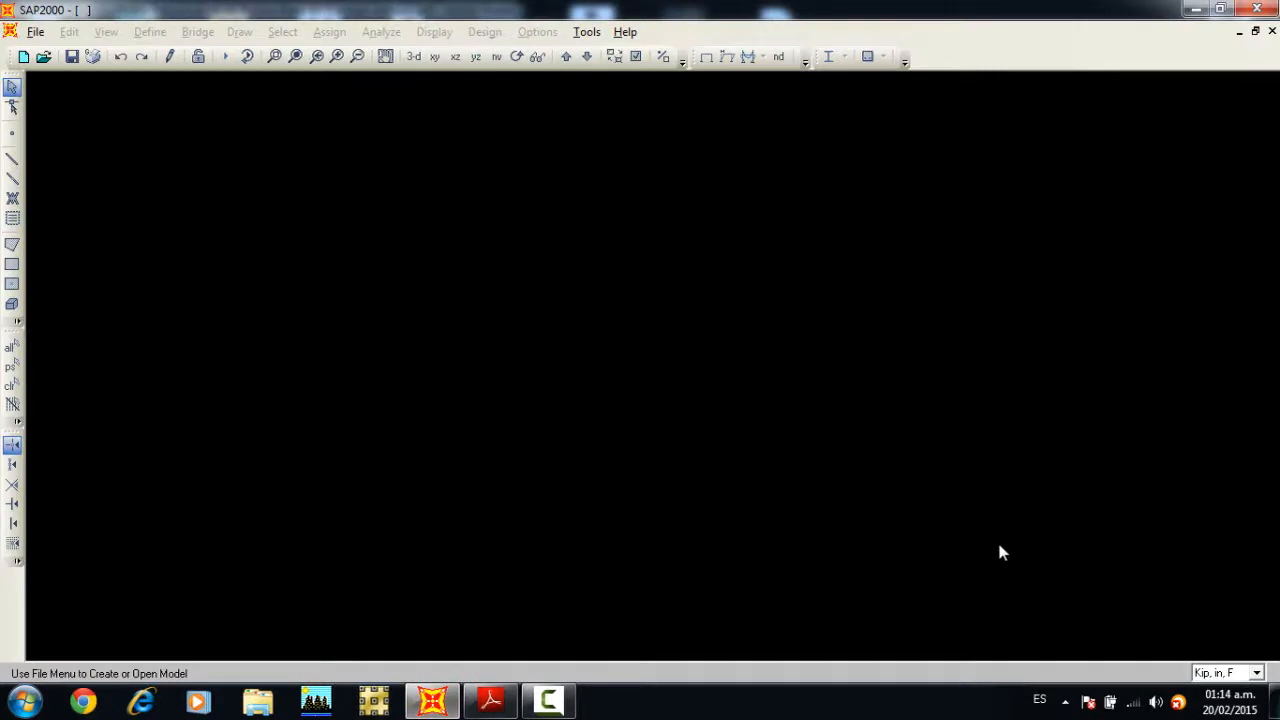
pyautogui.click(1232, 674)
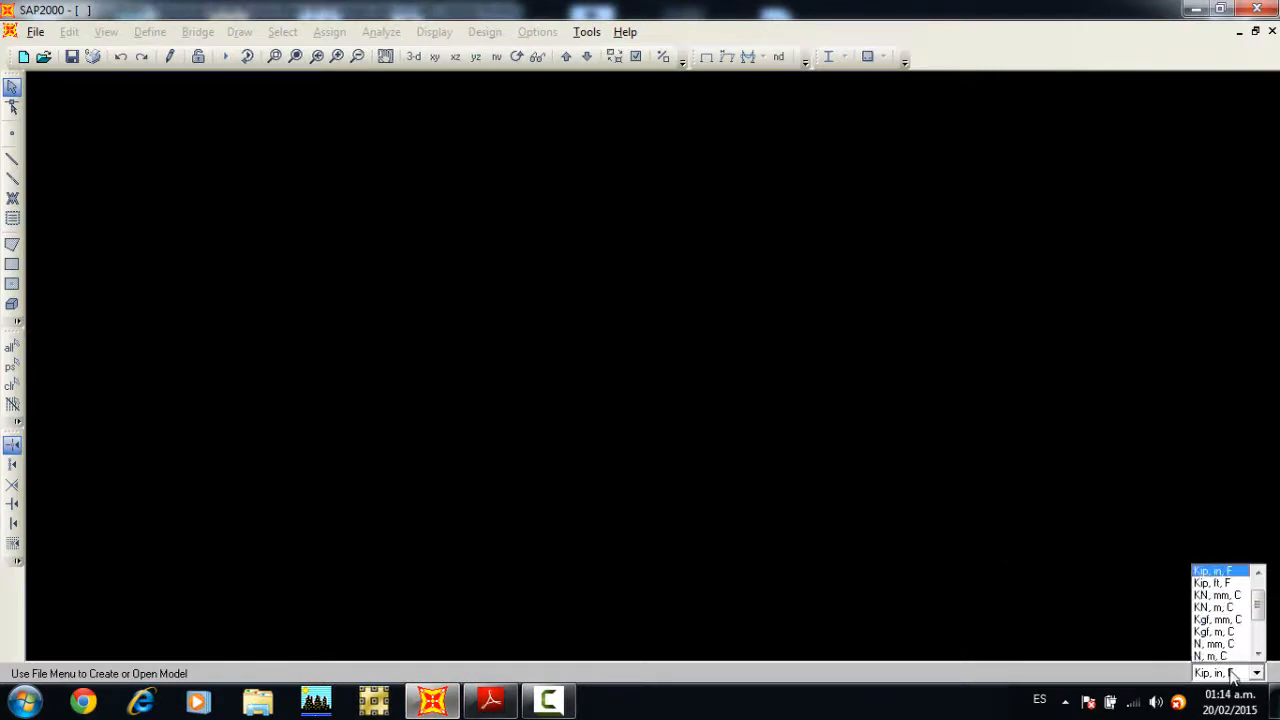
pyautogui.click(1232, 632)
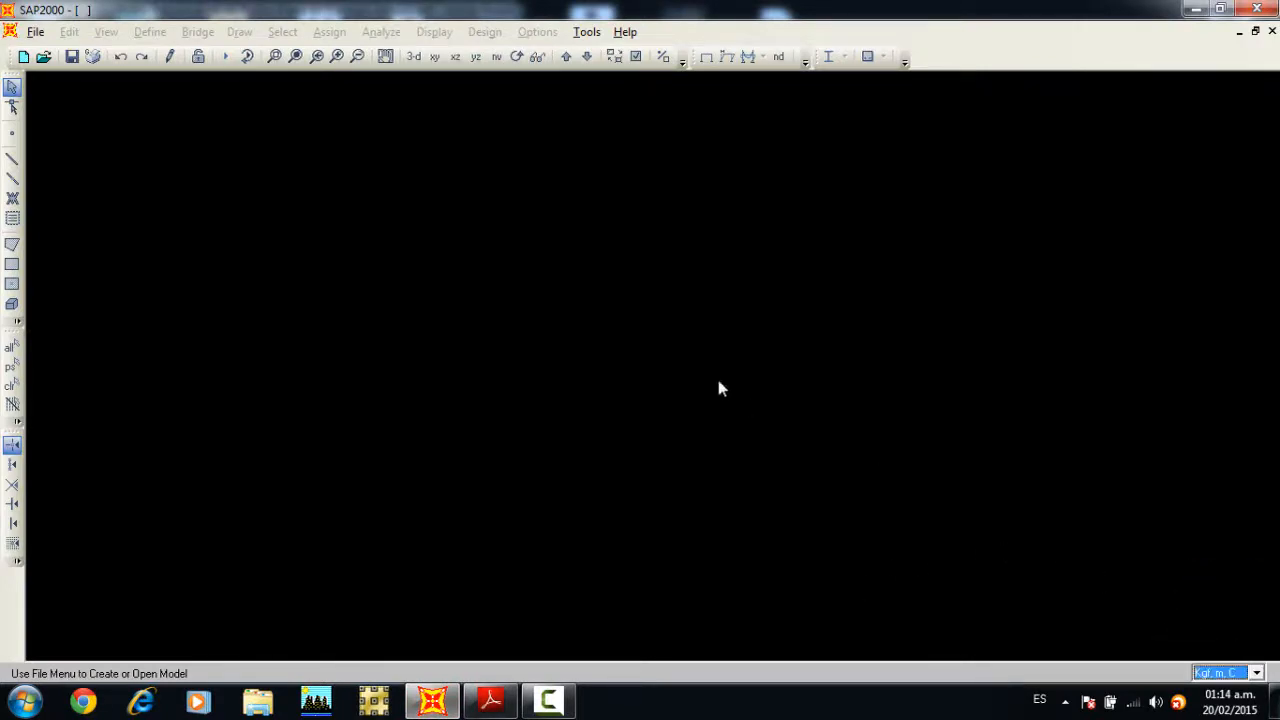
# Step: Start a new model from the Grid Only template with the default Kgf, m, C units
pyautogui.click(36, 33)
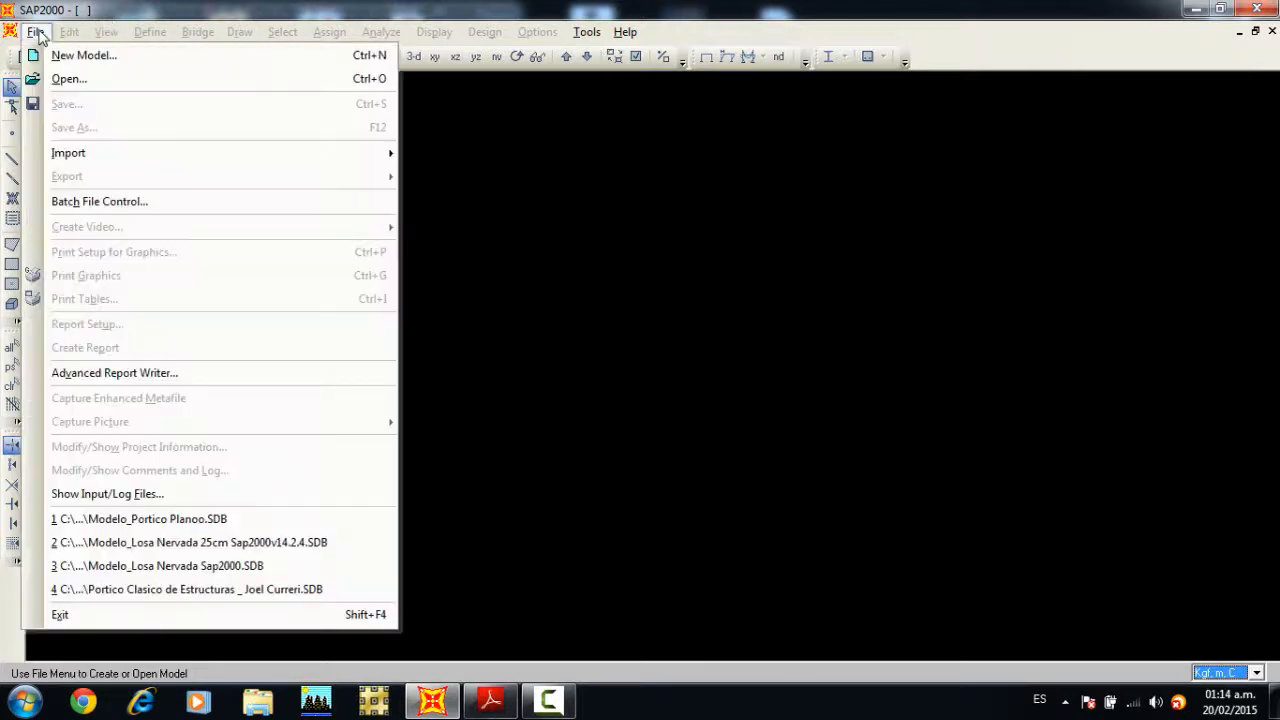
pyautogui.click(62, 55)
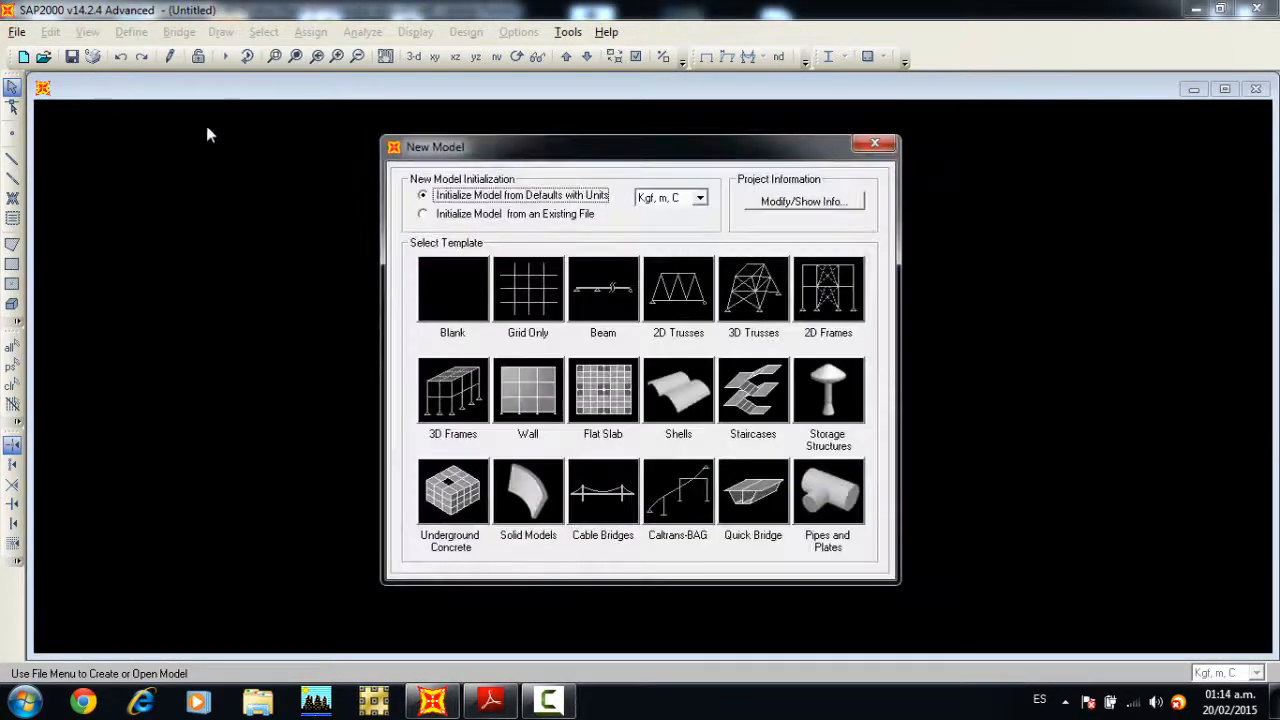
pyautogui.moveTo(432, 143); pyautogui.dragTo(407, 100)
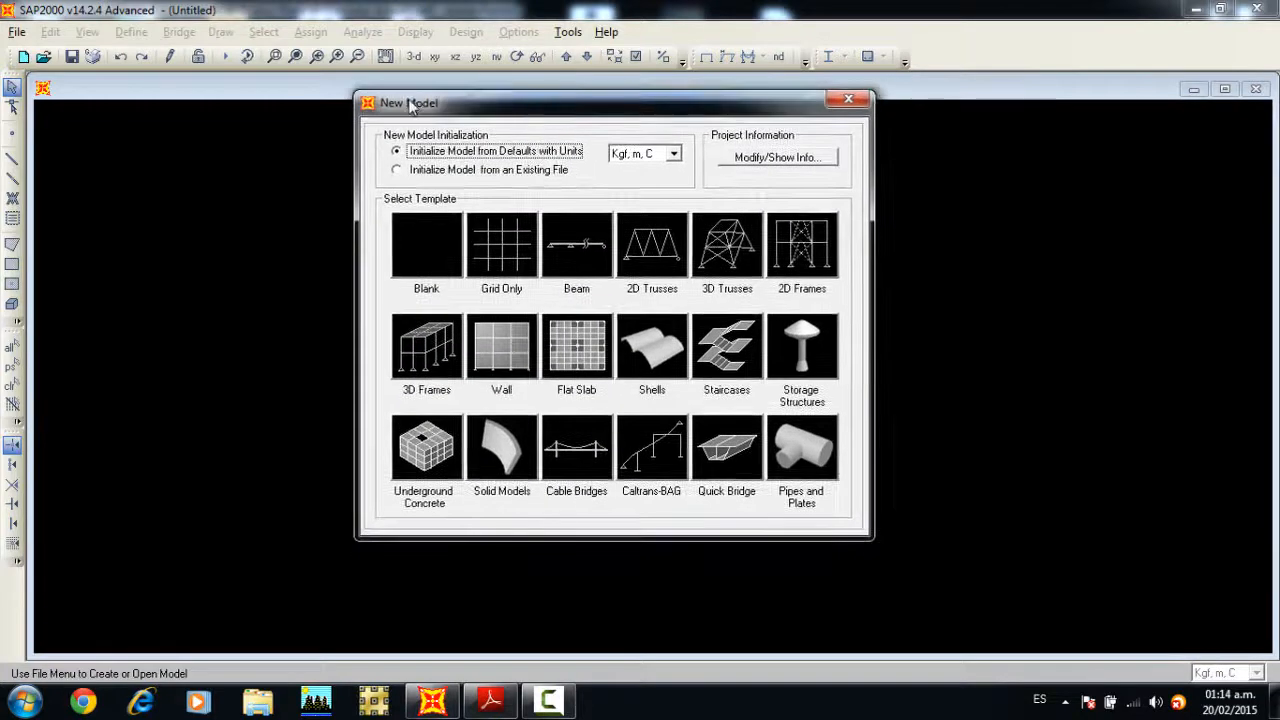
pyautogui.click(505, 248)
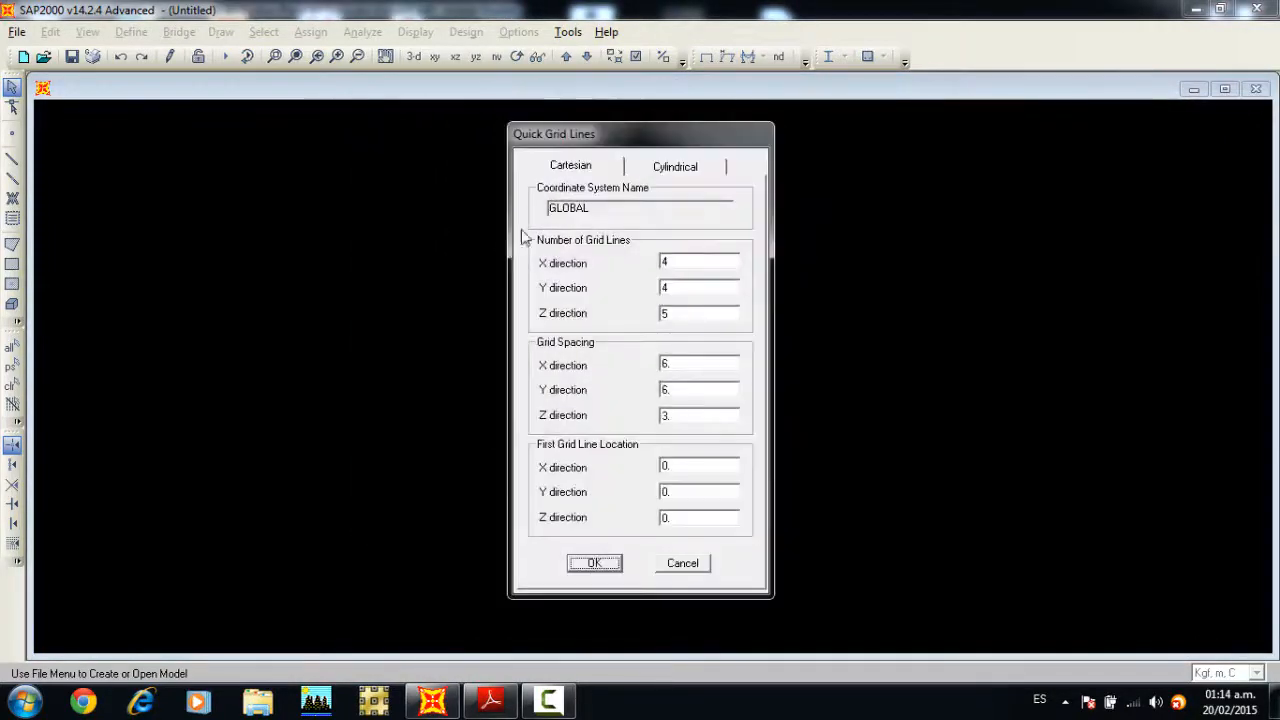
pyautogui.moveTo(545, 134); pyautogui.dragTo(512, 118)
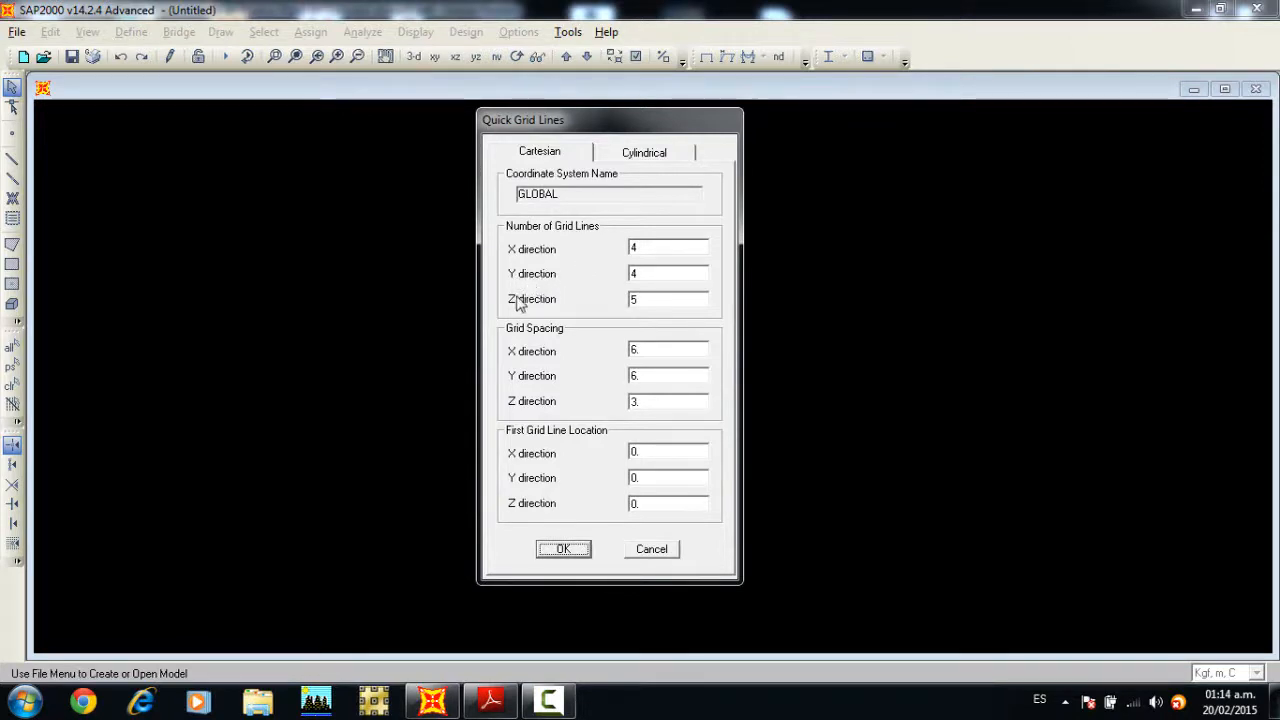
# Step: Following the PDF's frame drawing, create a Cartesian grid with 5 X, 1 Y and 7 Z lines, spaced 5 m in X
pyautogui.click(490, 700)
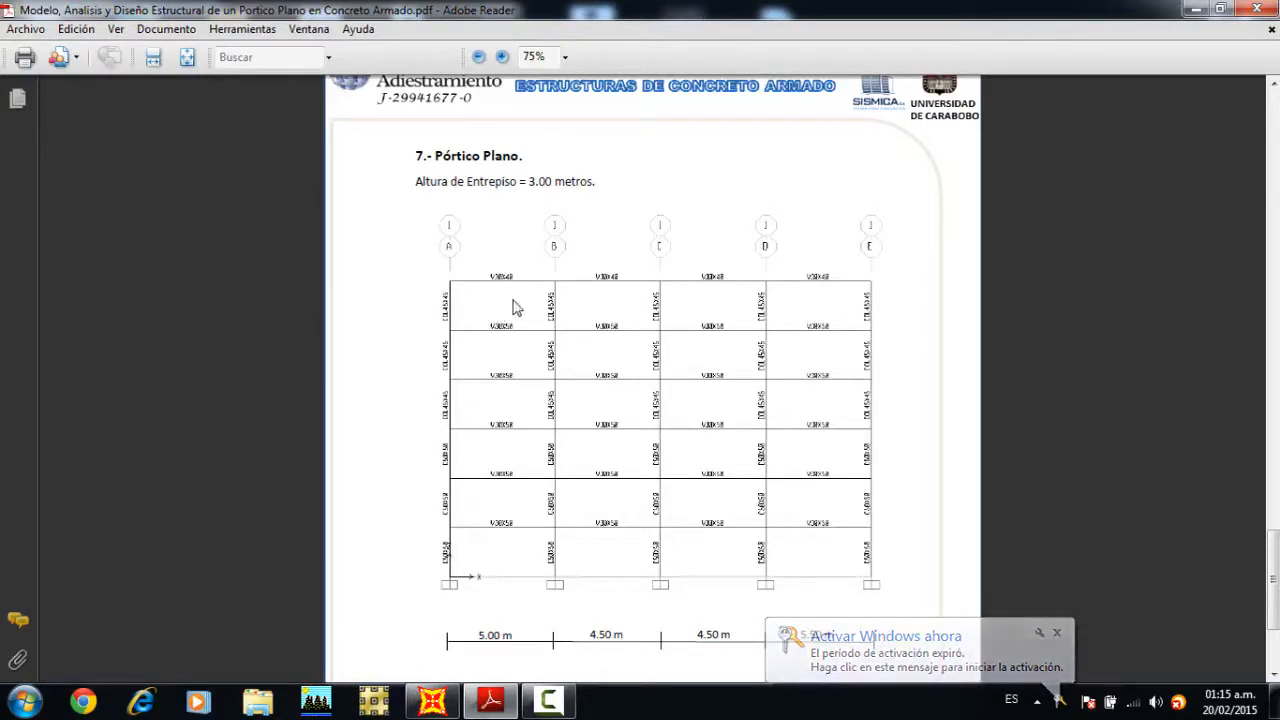
pyautogui.click(432, 700)
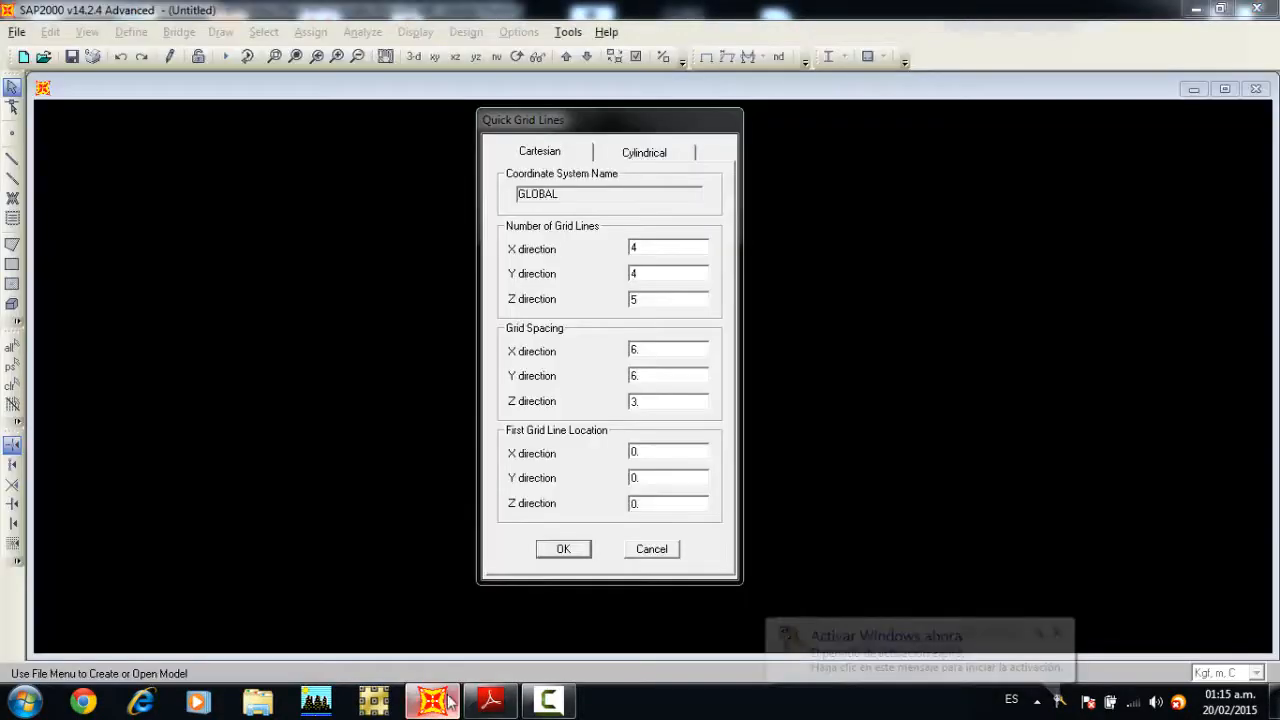
pyautogui.doubleClick(651, 252)
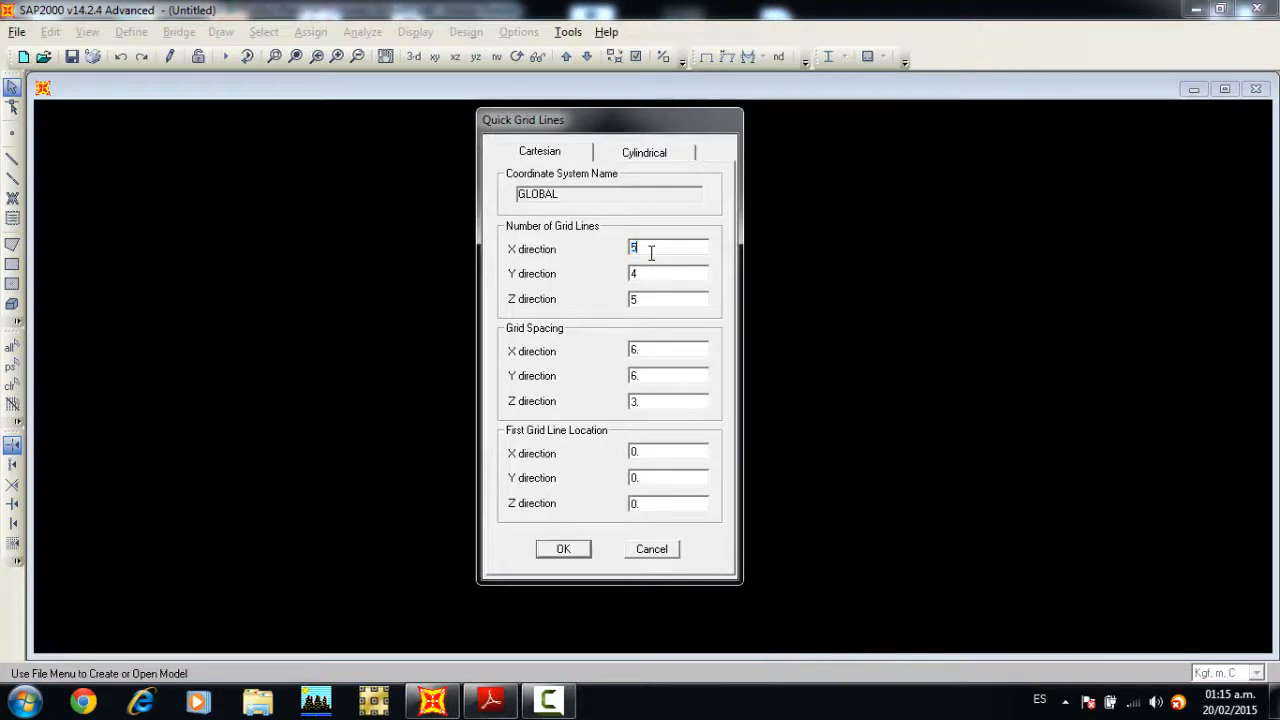
pyautogui.doubleClick(655, 275)
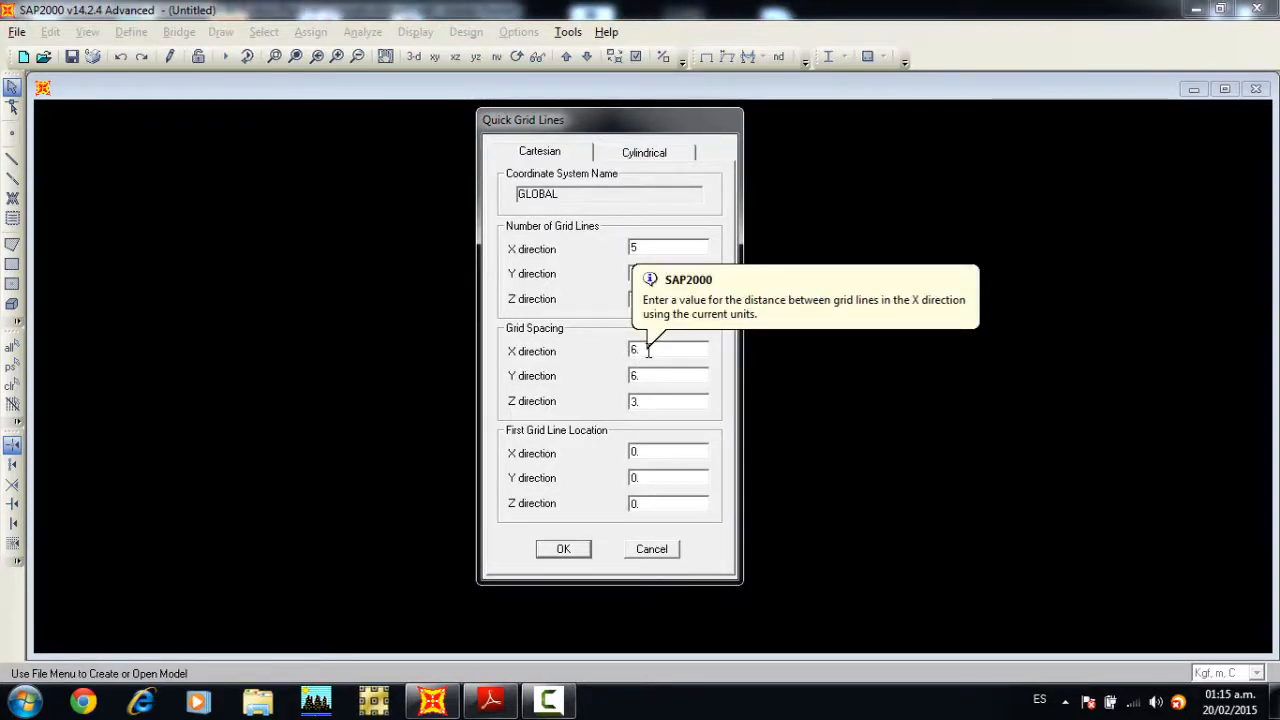
pyautogui.doubleClick(648, 350)
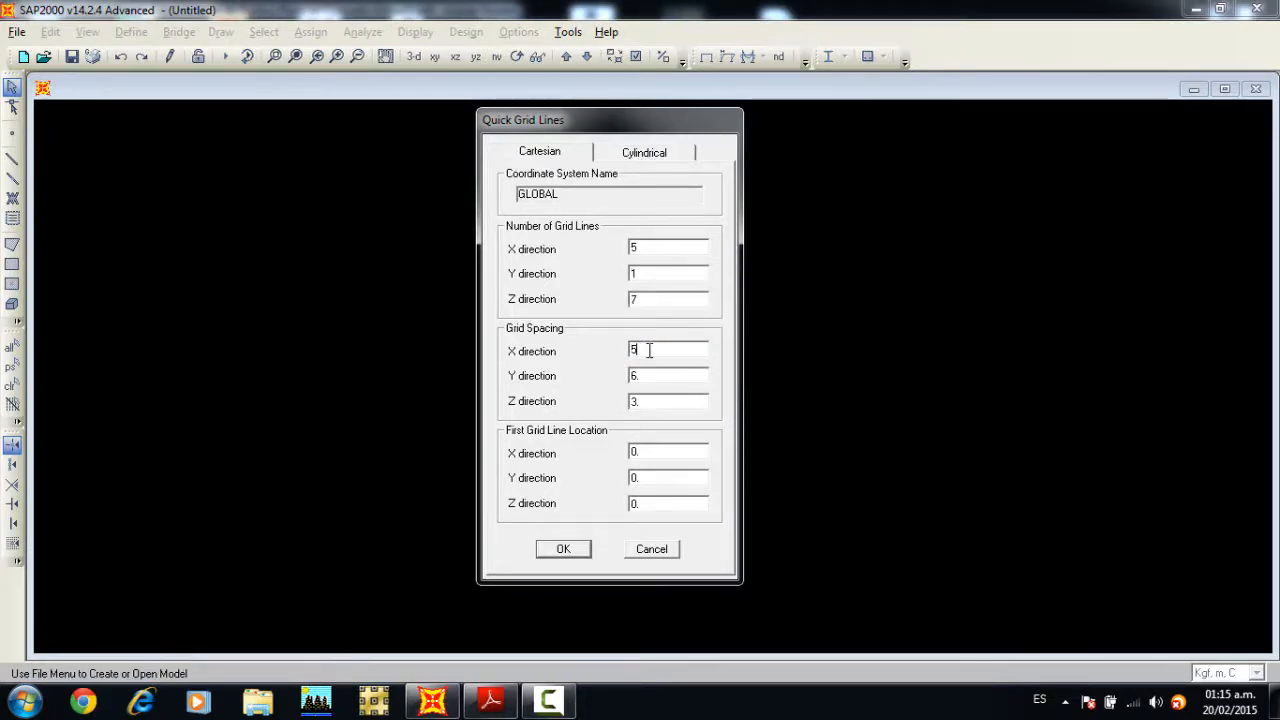
pyautogui.doubleClick(649, 350)
pyautogui.click(563, 549)
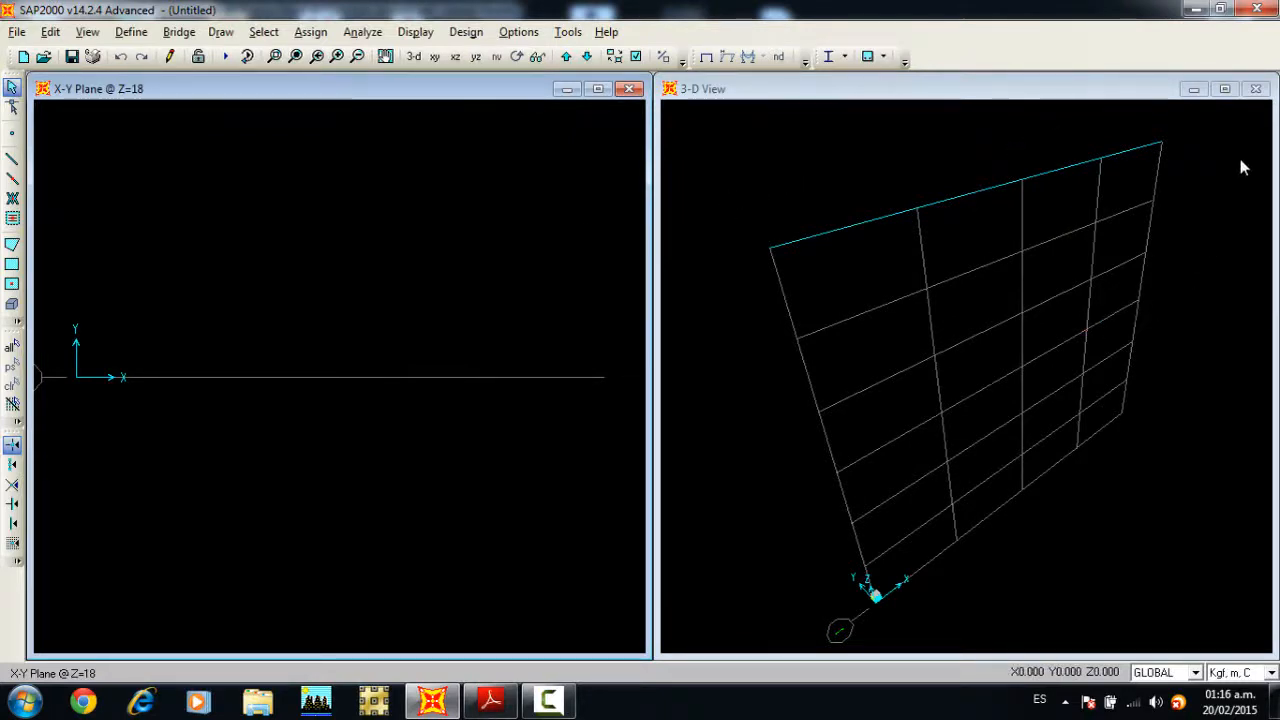
# Step: Maximize the 3-D view window and show the grid in the X-Z plane with its axis bubbles fully in view
pyautogui.click(1226, 90)
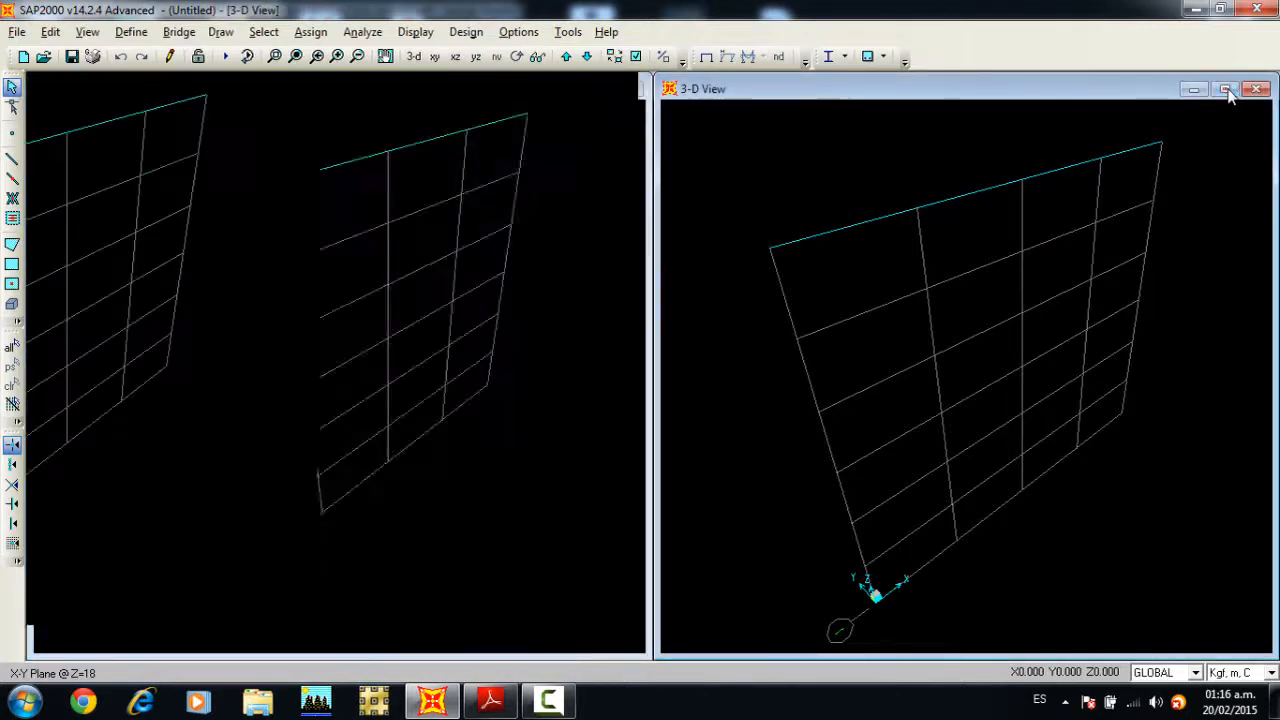
pyautogui.click(455, 58)
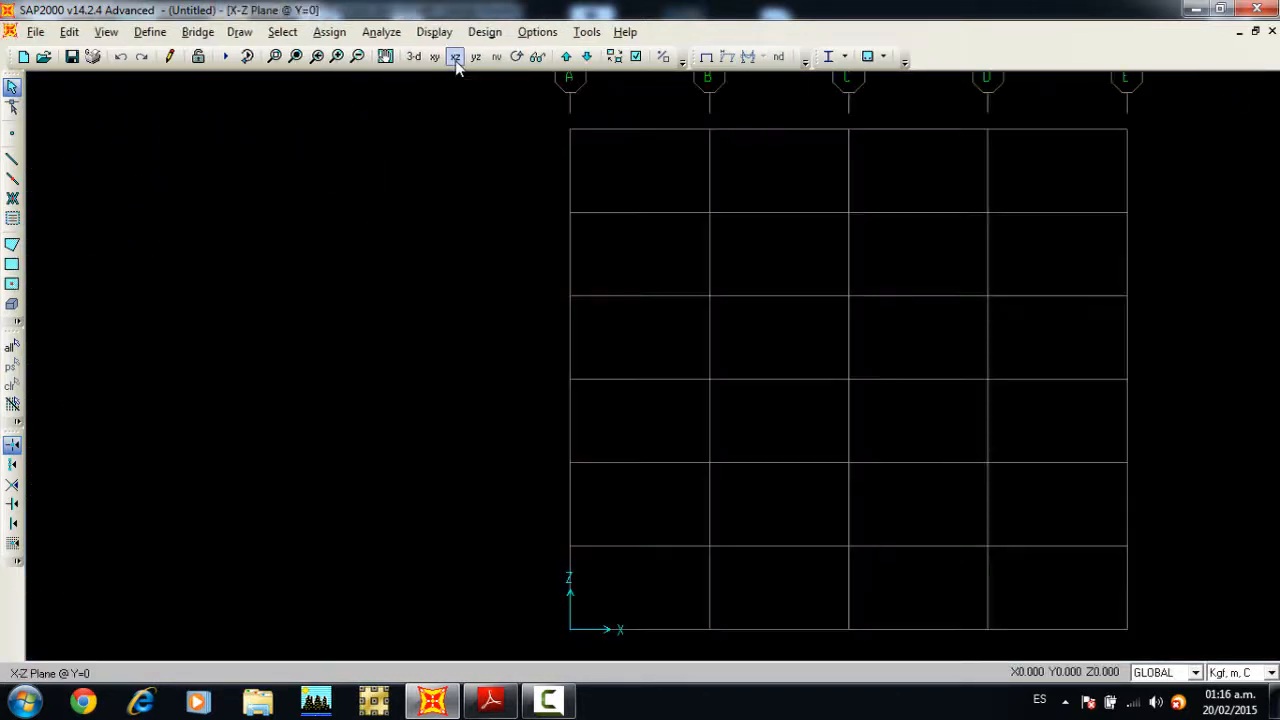
pyautogui.click(358, 57)
pyautogui.moveTo(617, 165); pyautogui.dragTo(543, 184, button='middle')
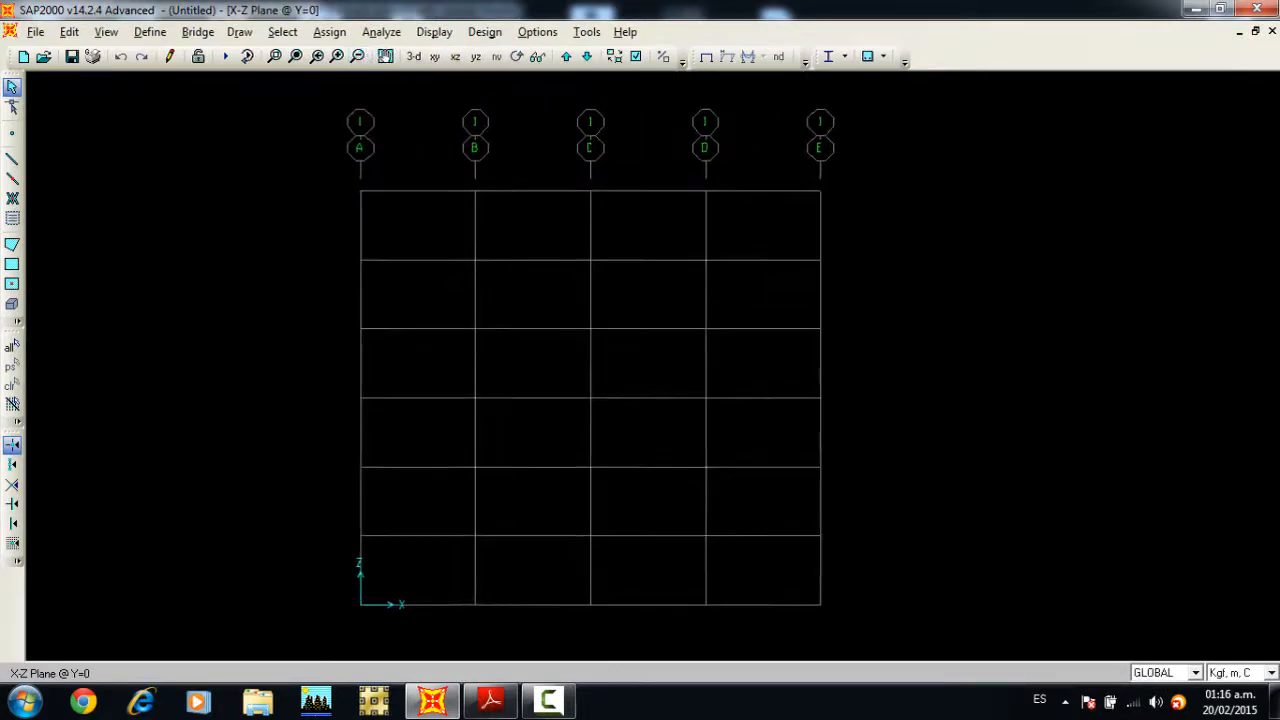
# Step: Open the GLOBAL grid system's data for modification and display the grids as spacing
pyautogui.rightClick(623, 220)
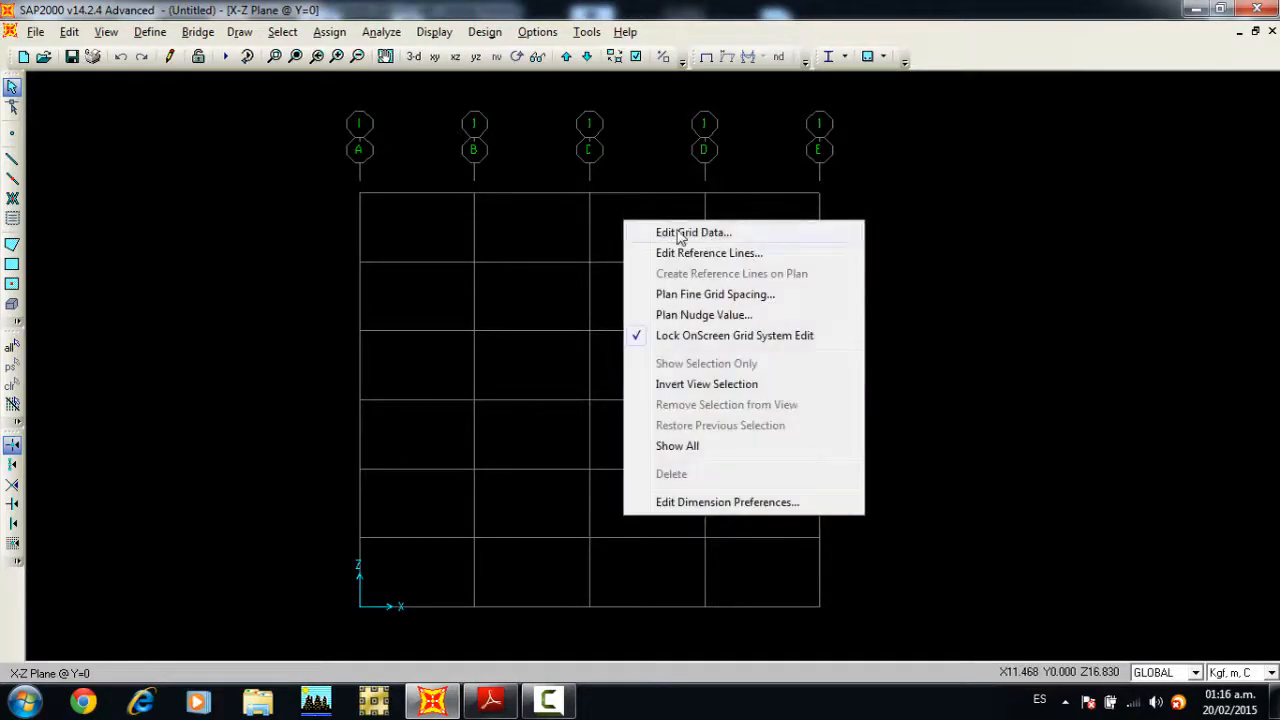
pyautogui.click(670, 232)
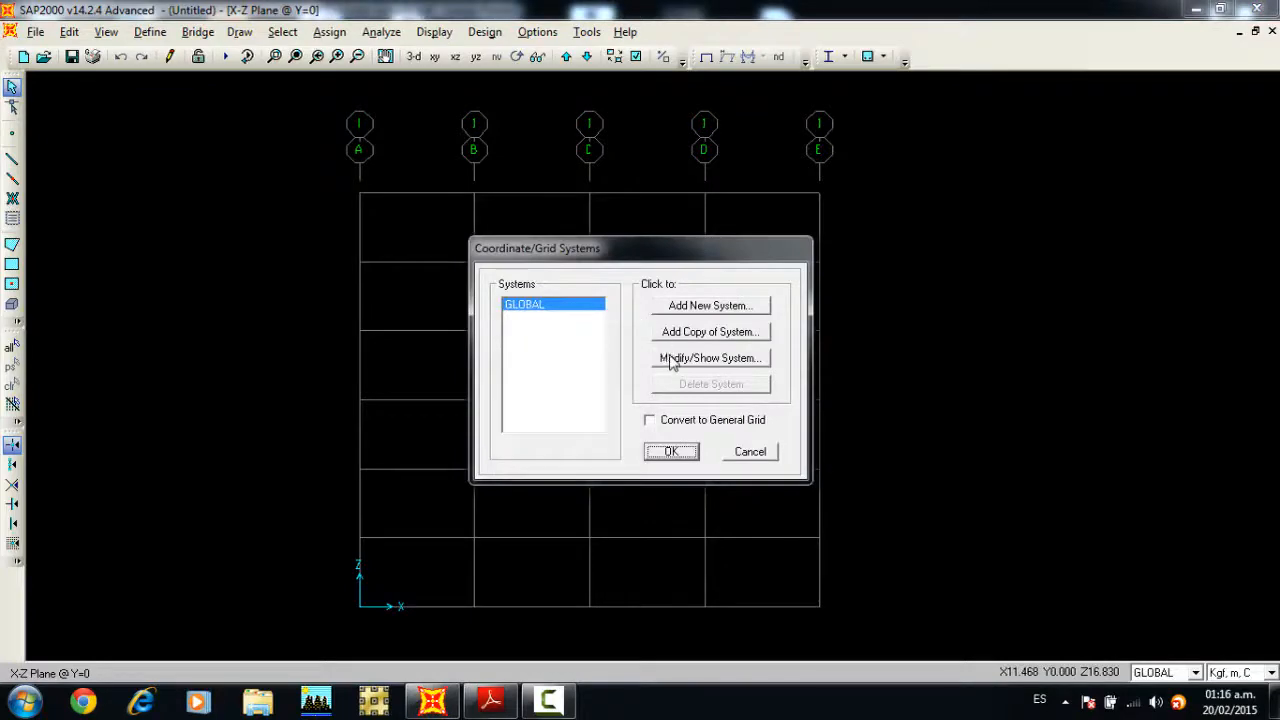
pyautogui.click(675, 360)
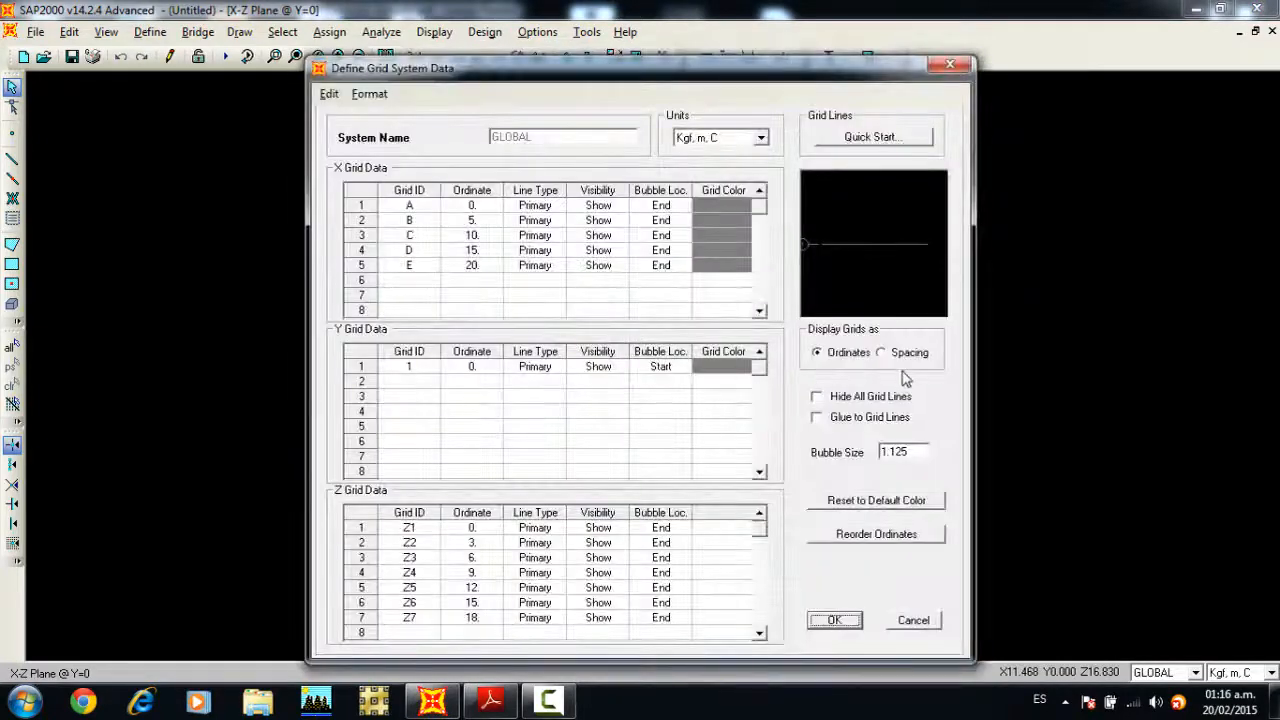
pyautogui.click(881, 353)
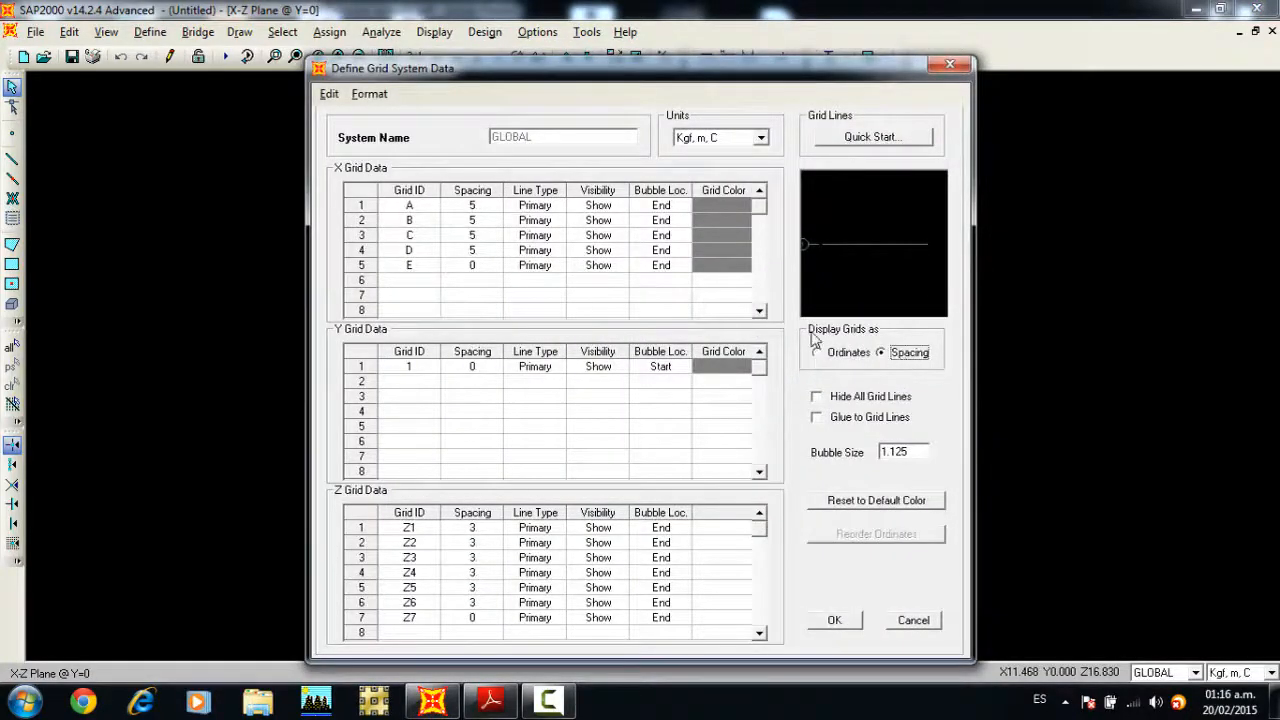
# Step: Set the X grid spacing of lines B and C to 4.5 m and apply the grid changes
pyautogui.click(465, 222)
pyautogui.write('4.5')
pyautogui.click(464, 235)
pyautogui.click(469, 240)
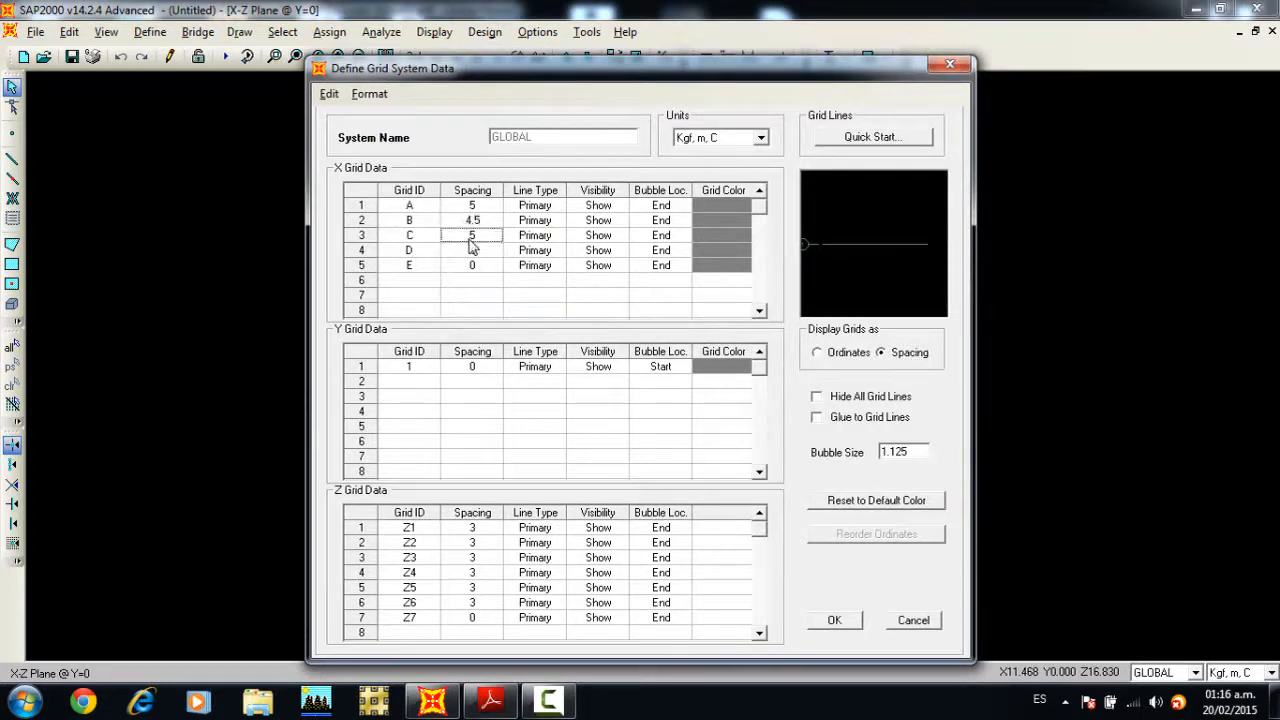
pyautogui.write('4.5')
pyautogui.click(833, 621)
pyautogui.click(833, 621)
pyautogui.click(674, 451)
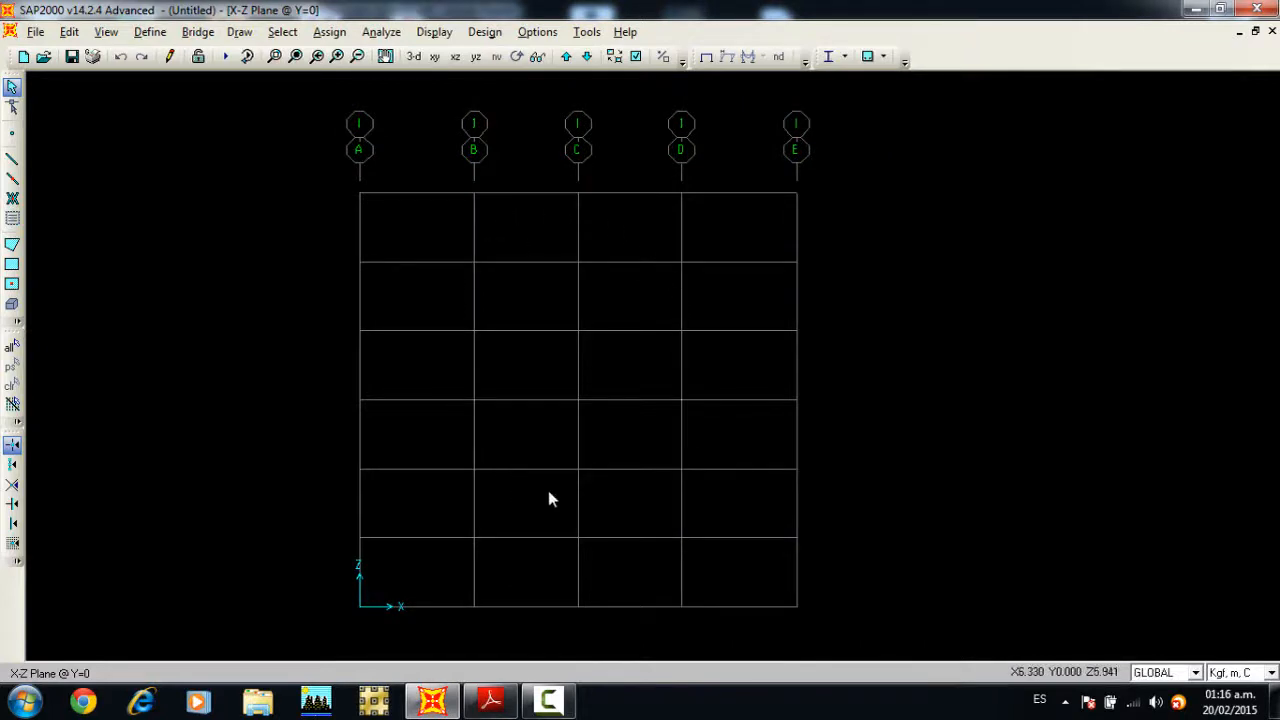
# Step: Modify the 4000Psi concrete material, renaming it FC 250 and setting its weight per unit volume to 2400 in Kgf, m, C
pyautogui.moveTo(579, 145); pyautogui.dragTo(593, 147, button='middle')
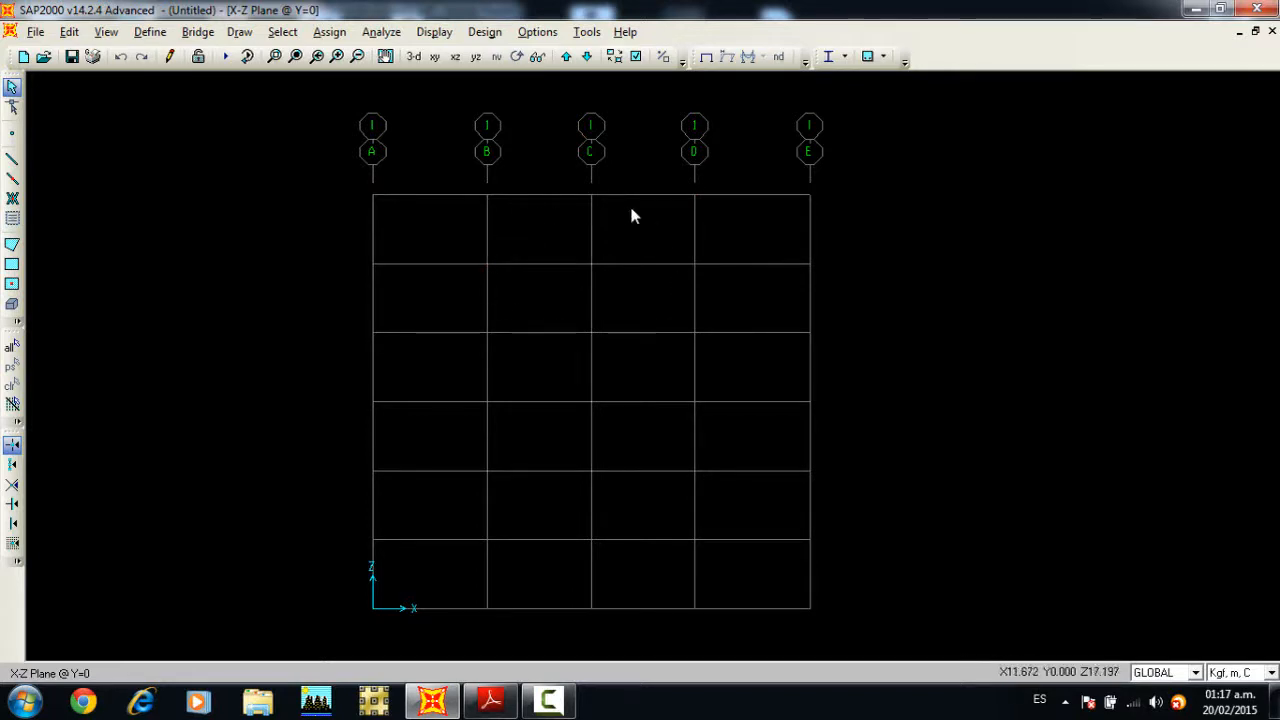
pyautogui.click(155, 32)
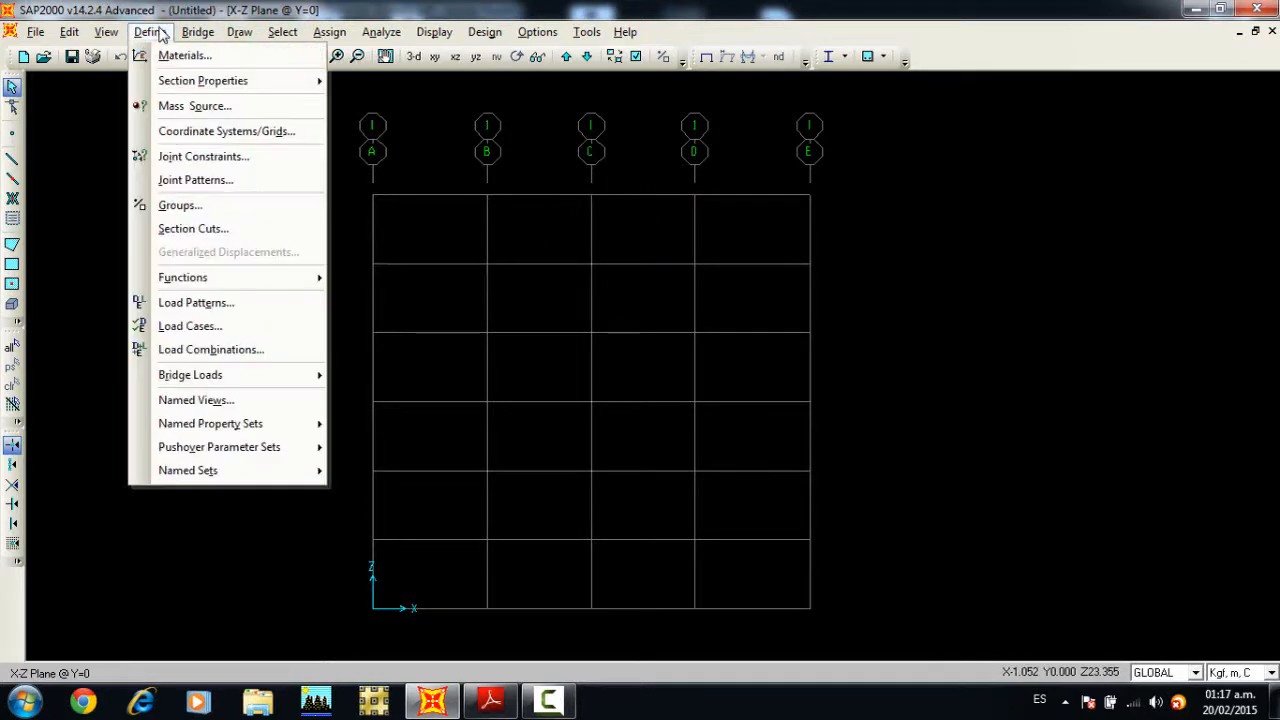
pyautogui.click(175, 58)
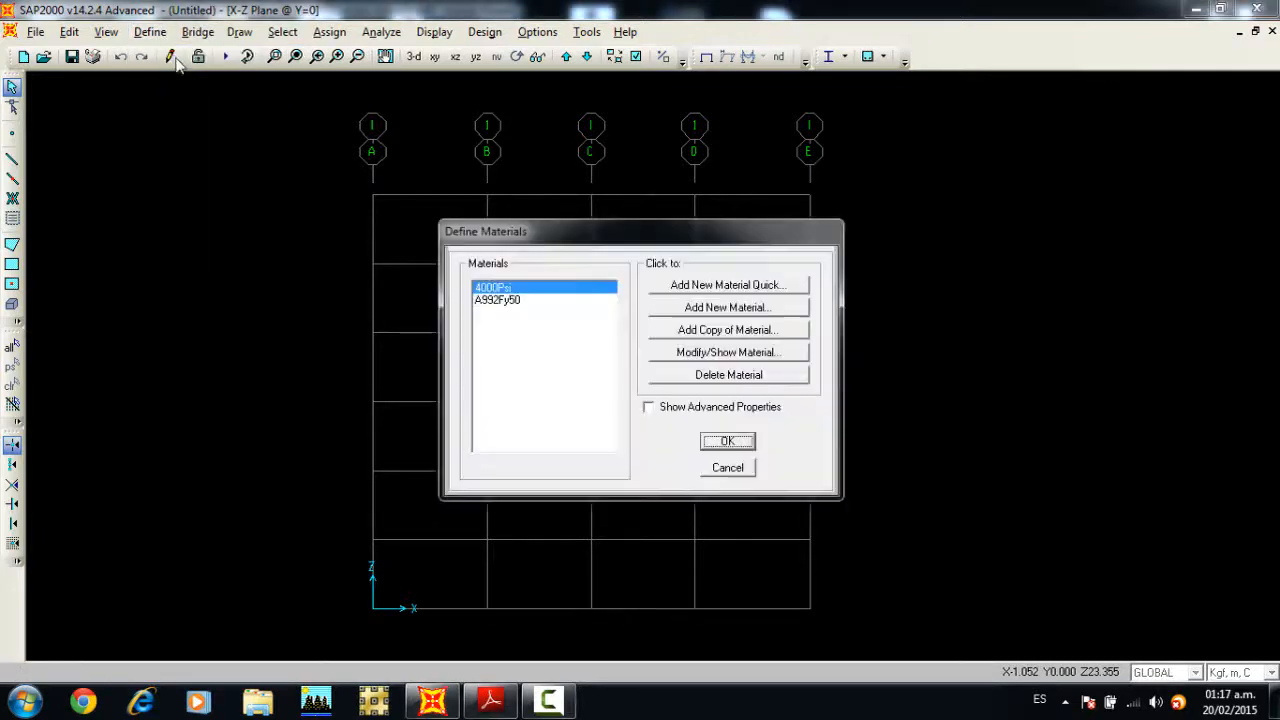
pyautogui.moveTo(528, 232); pyautogui.dragTo(533, 152)
pyautogui.click(686, 272)
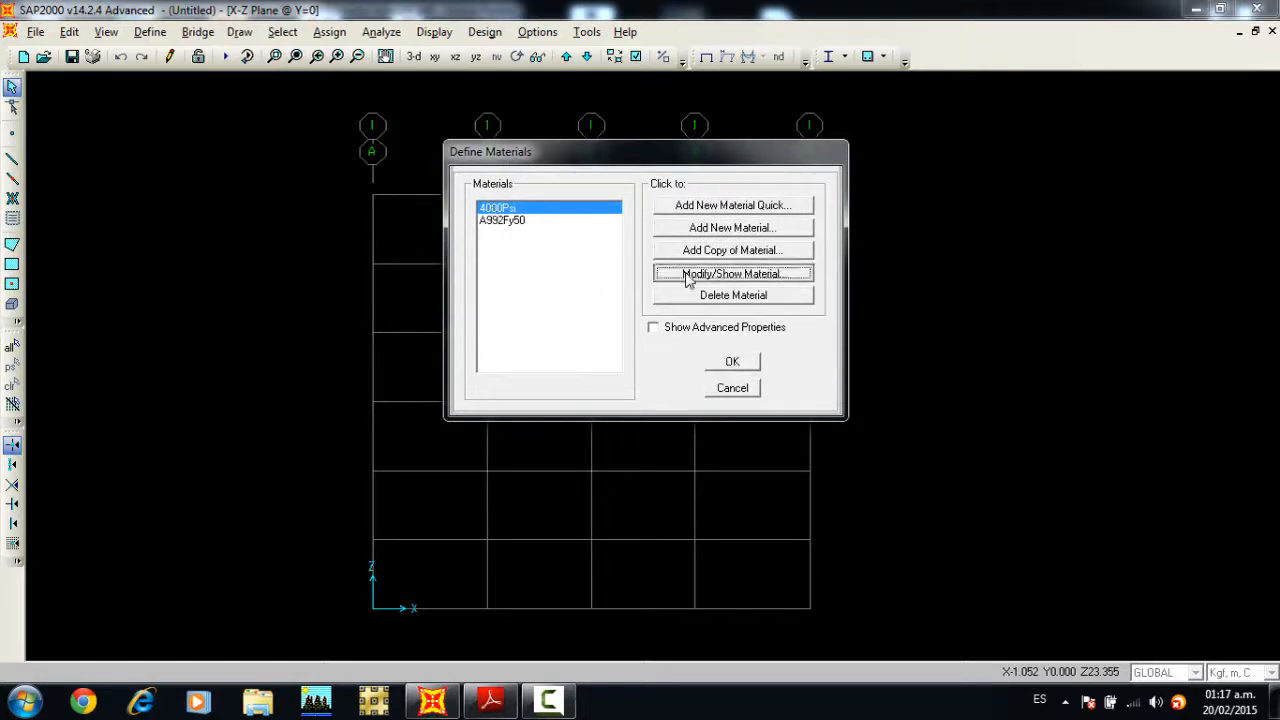
pyautogui.click(703, 150)
pyautogui.moveTo(703, 150); pyautogui.dragTo(648, 146)
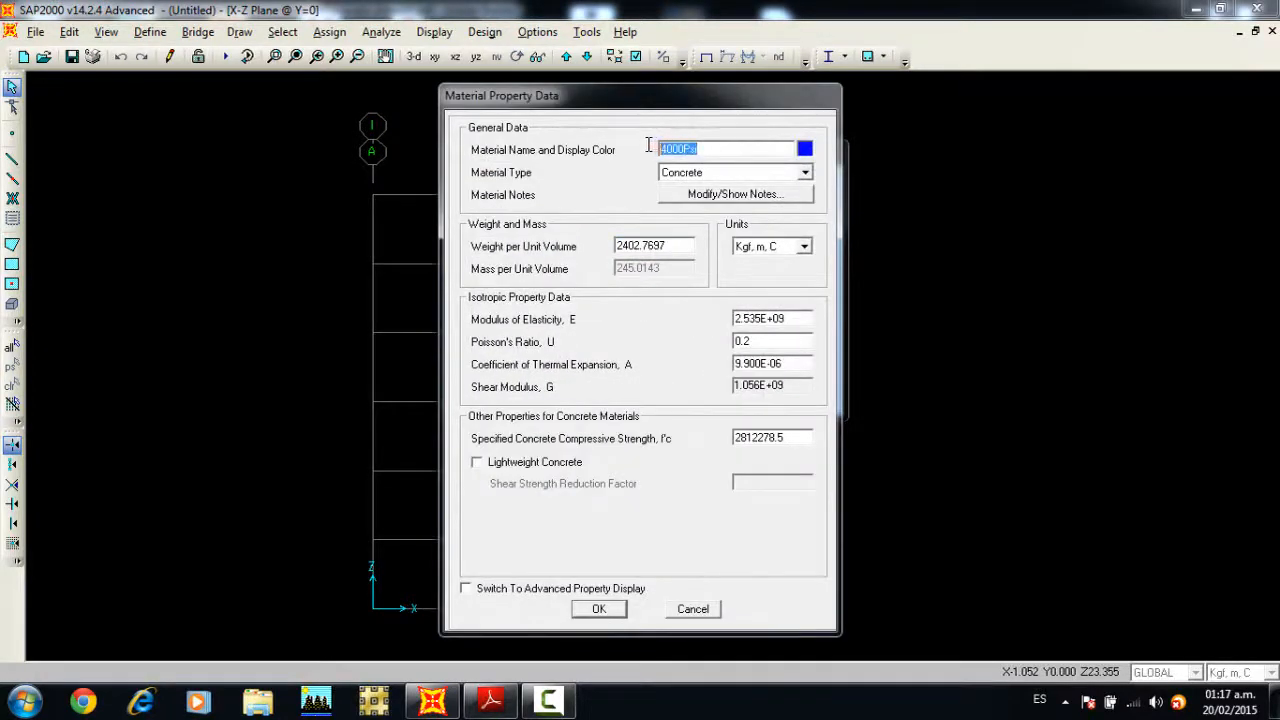
pyautogui.write('FC 250')
pyautogui.doubleClick(672, 245)
pyautogui.write('2400')
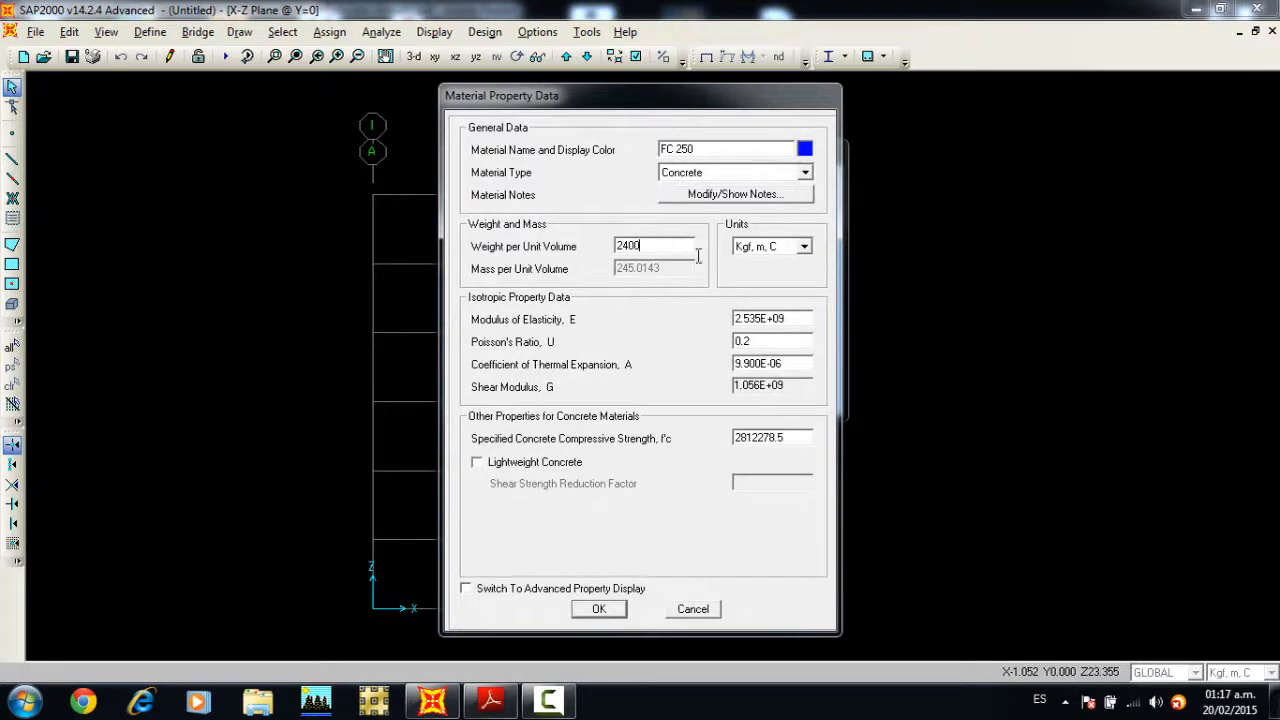
# Step: In Kgf, cm, C units, set FC 250's modulus of elasticity to 238751.96 and its compressive strength f'c to 250, and accept the material
pyautogui.click(803, 246)
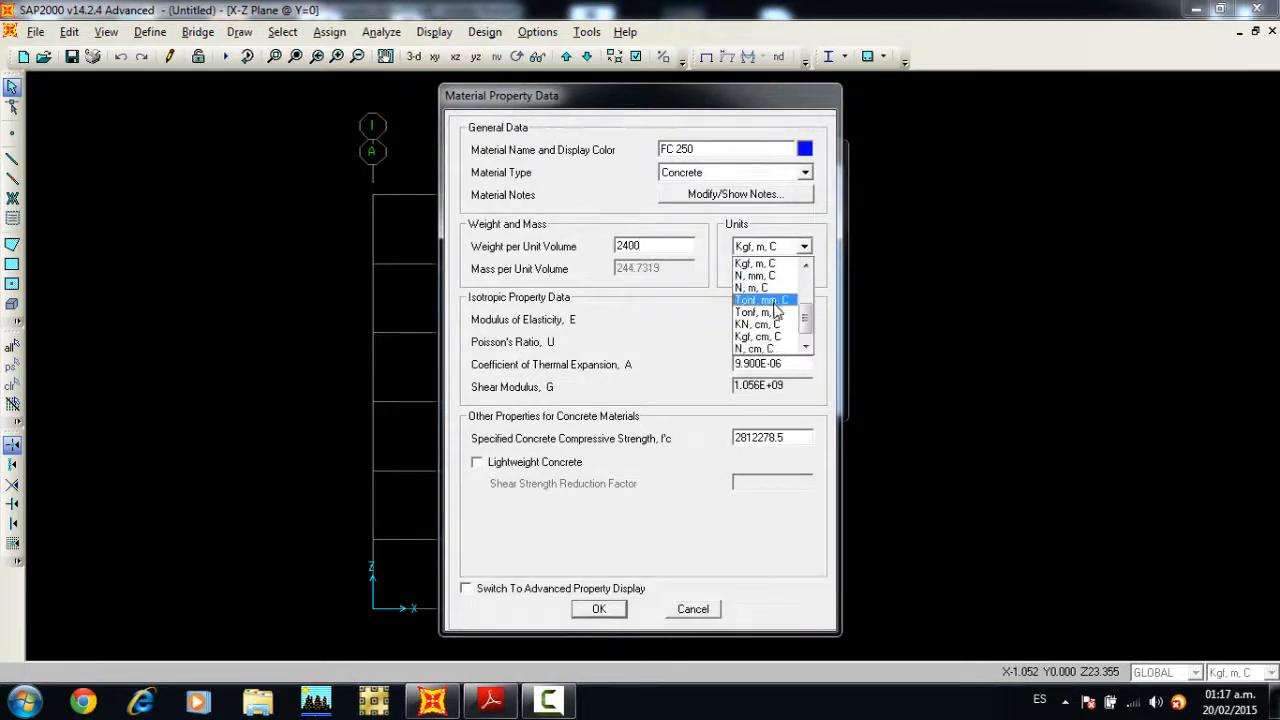
pyautogui.click(760, 336)
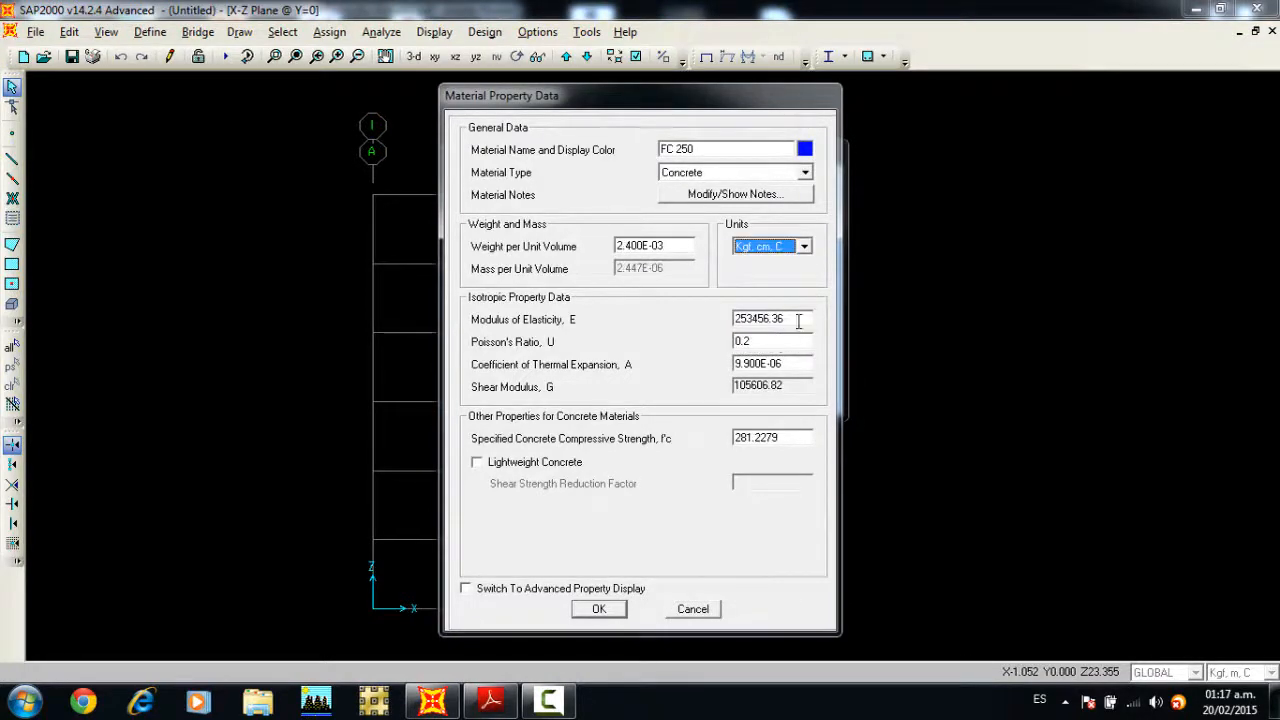
pyautogui.doubleClick(793, 319)
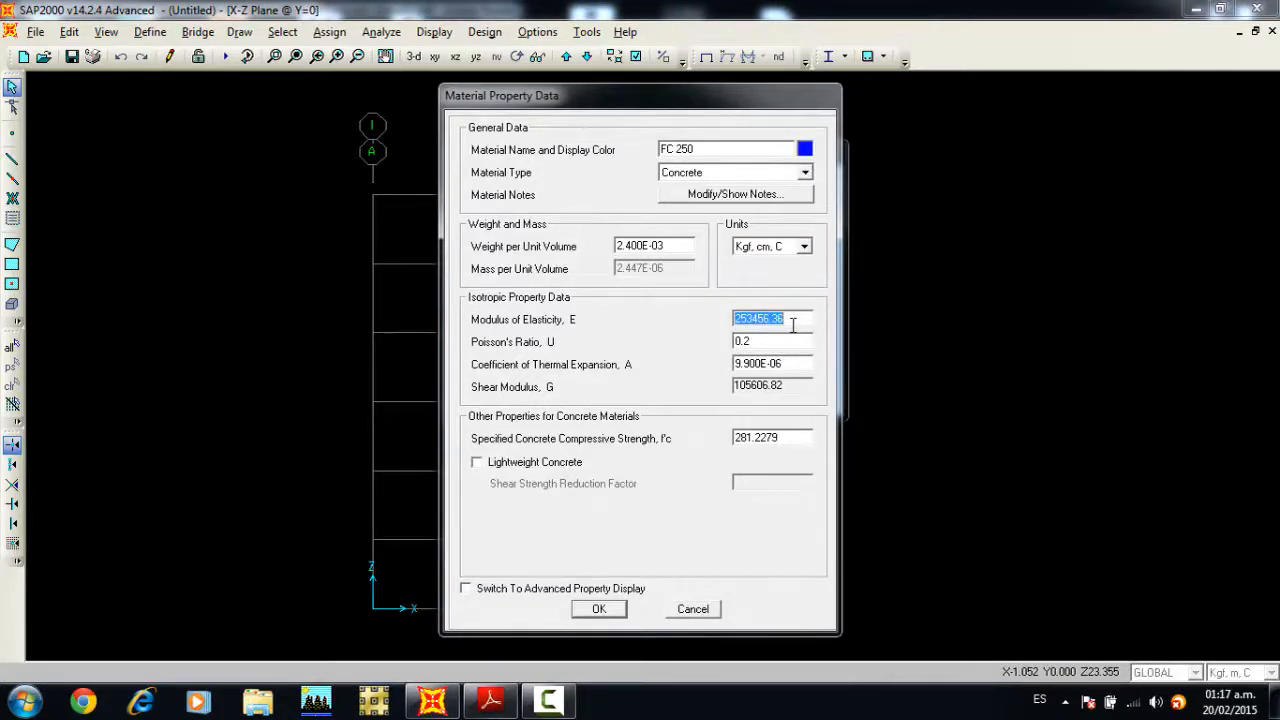
pyautogui.write('238751.96')
pyautogui.click(784, 440)
pyautogui.write('2')
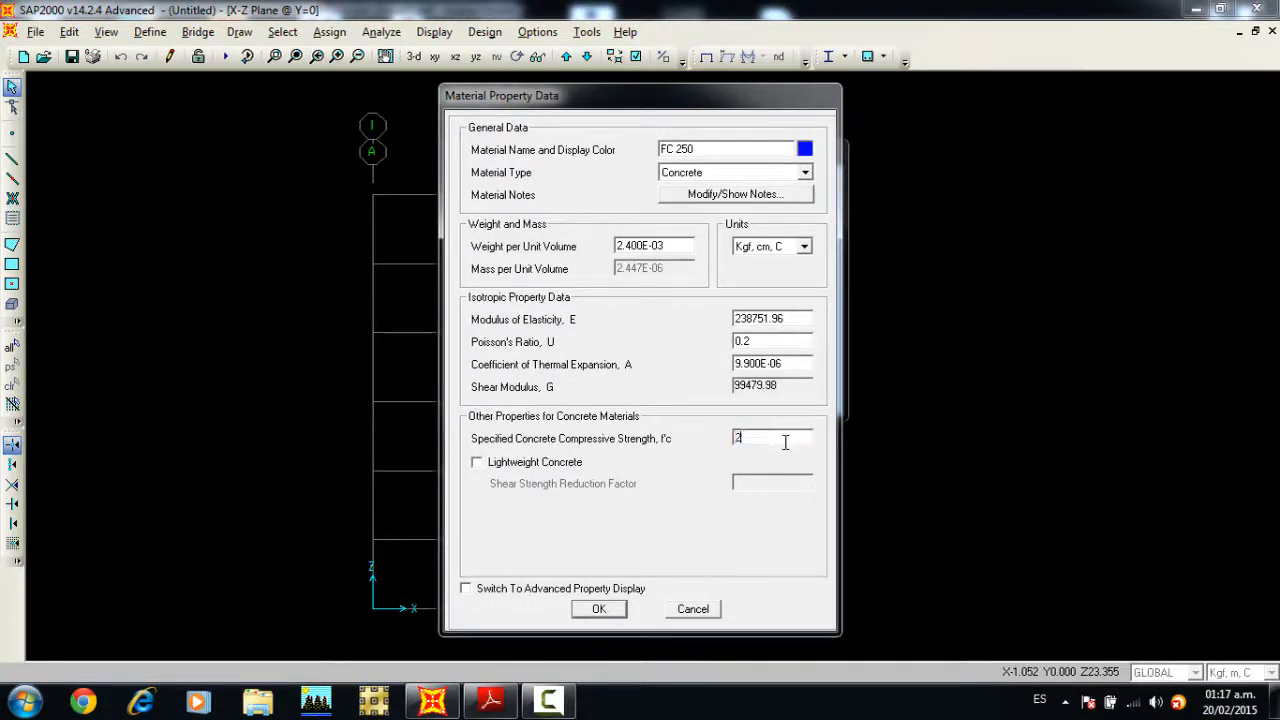
pyautogui.click(595, 610)
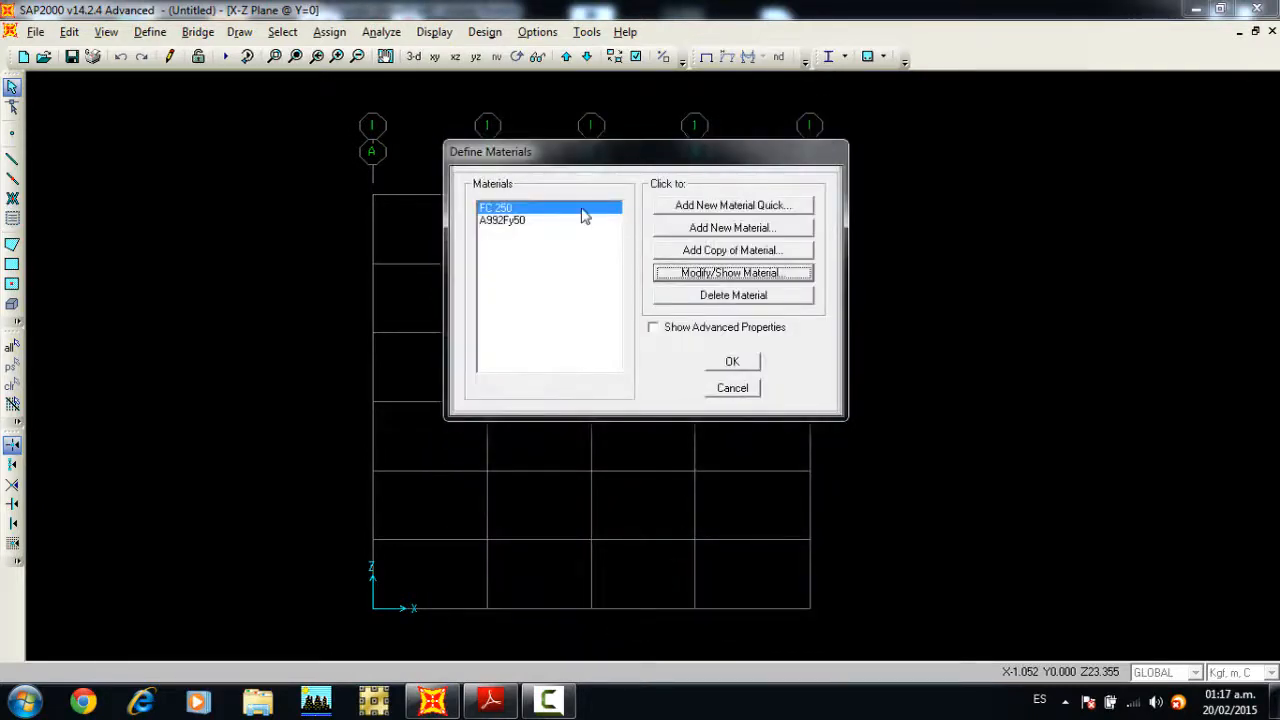
# Step: Add a quick material of type Rebar with the ASTM A615 Grade 60 specification
pyautogui.click(710, 207)
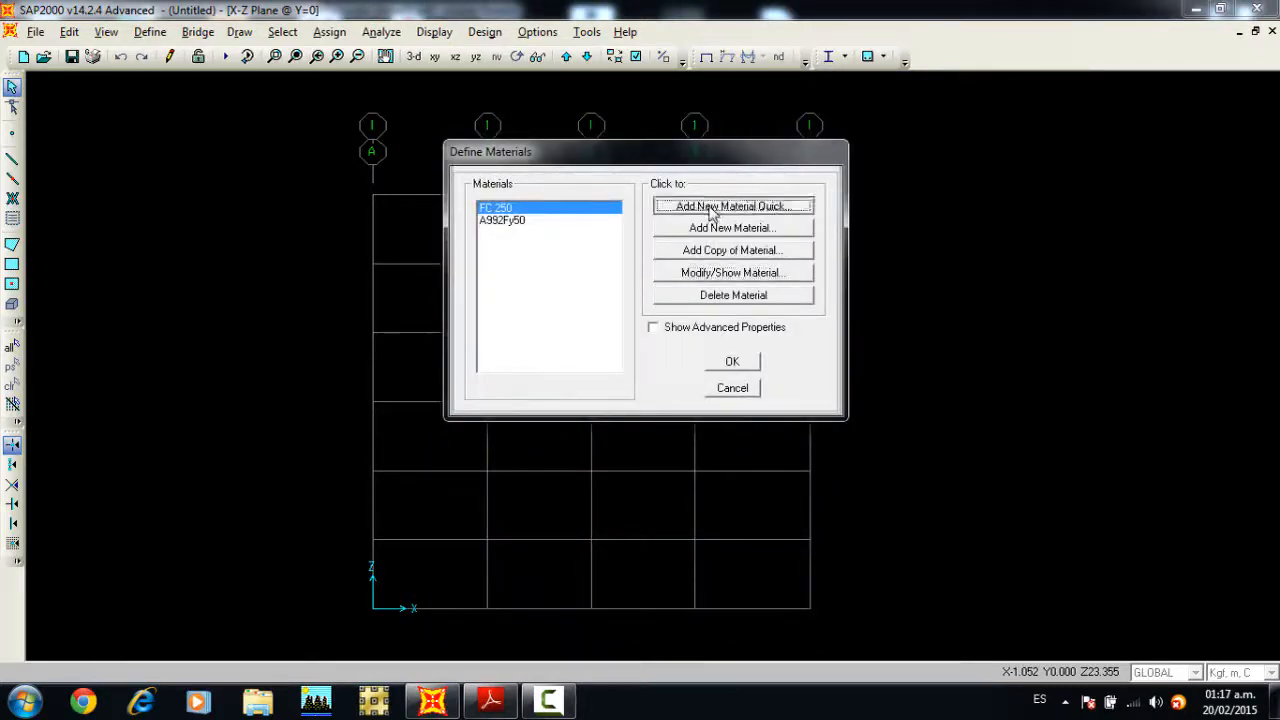
pyautogui.click(637, 337)
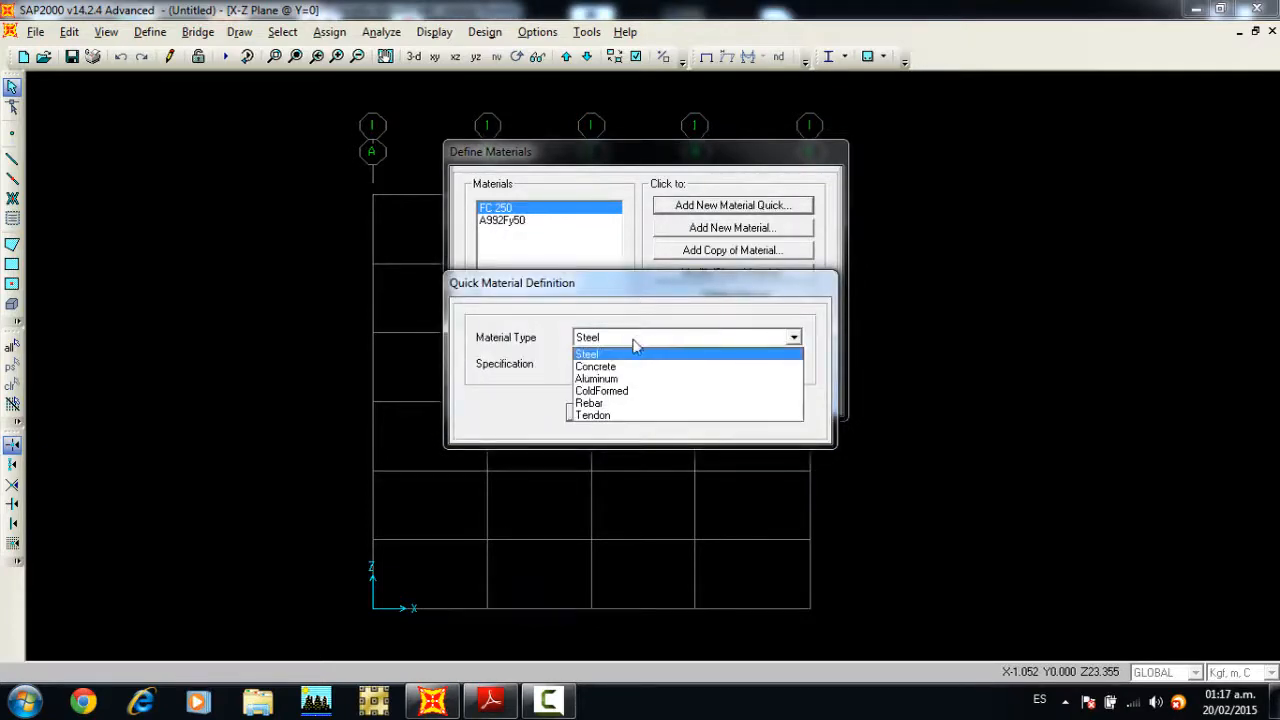
pyautogui.click(596, 403)
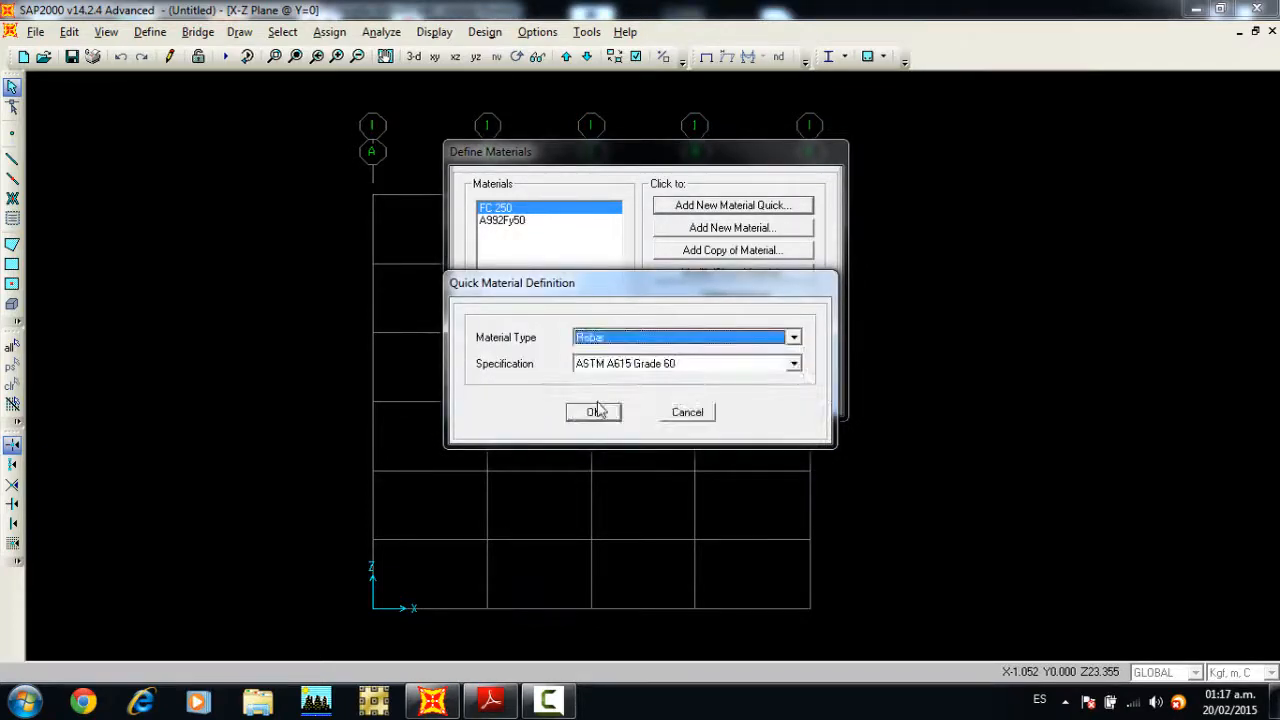
pyautogui.click(596, 411)
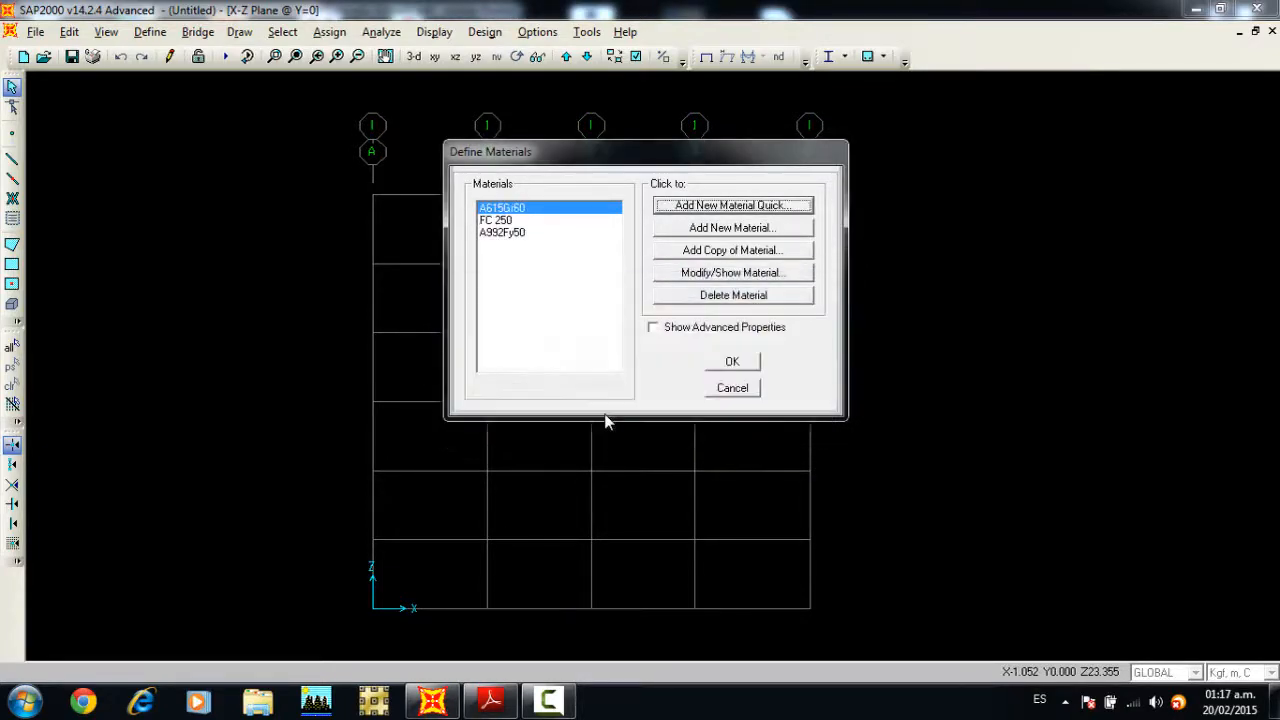
# Step: Rename the new rebar material REFUERZO and set its weight per unit volume to 7850 in Kgf, m, C units
pyautogui.click(709, 273)
pyautogui.moveTo(722, 147); pyautogui.dragTo(640, 147)
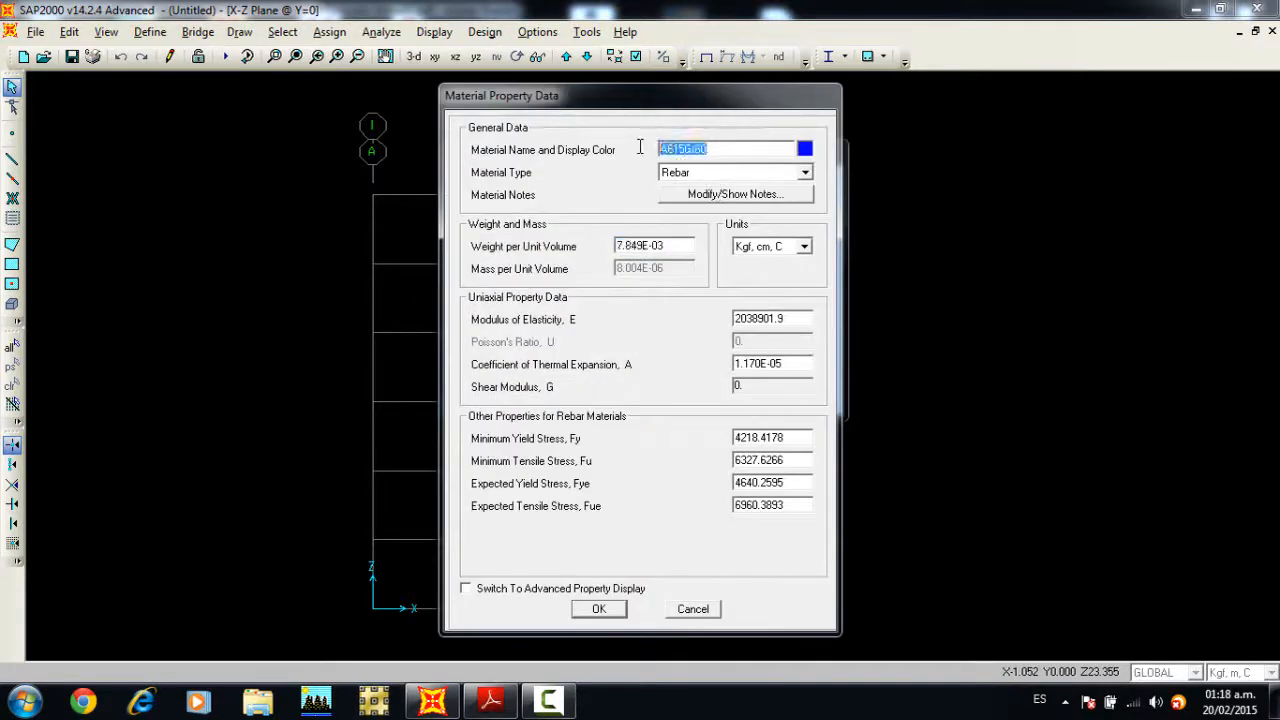
pyautogui.write('REFUERZO')
pyautogui.click(772, 246)
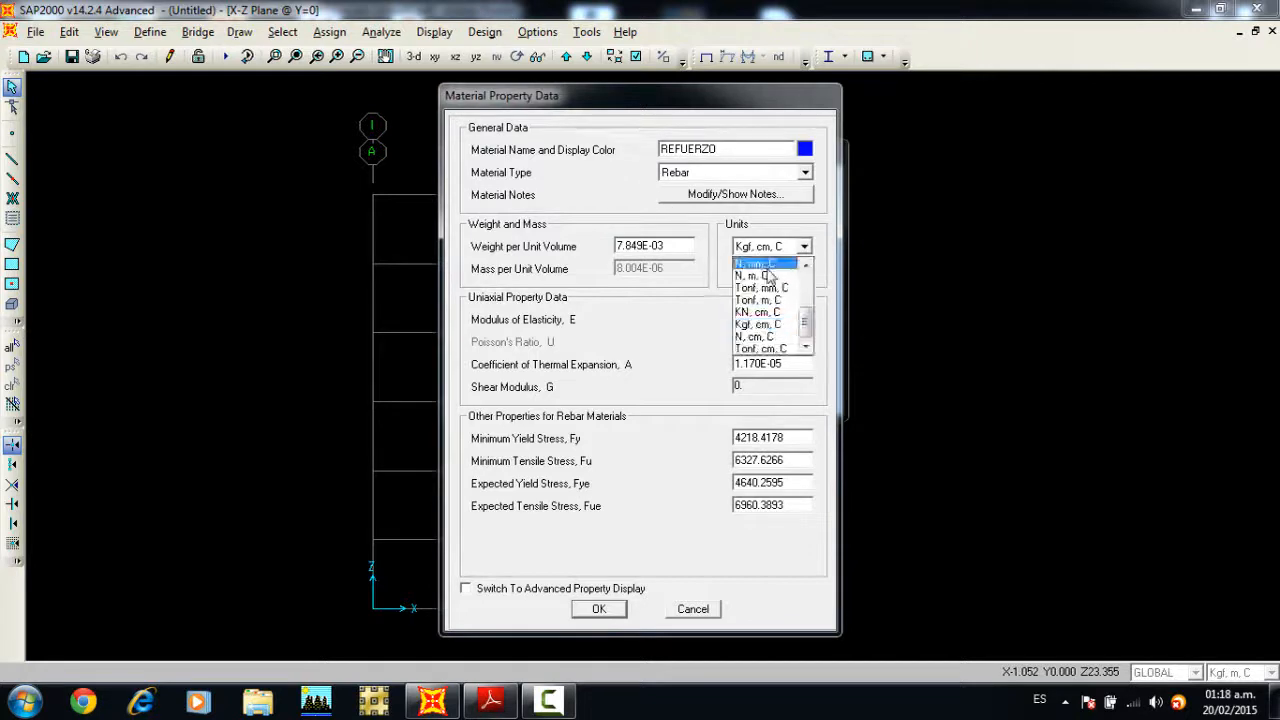
pyautogui.click(773, 289)
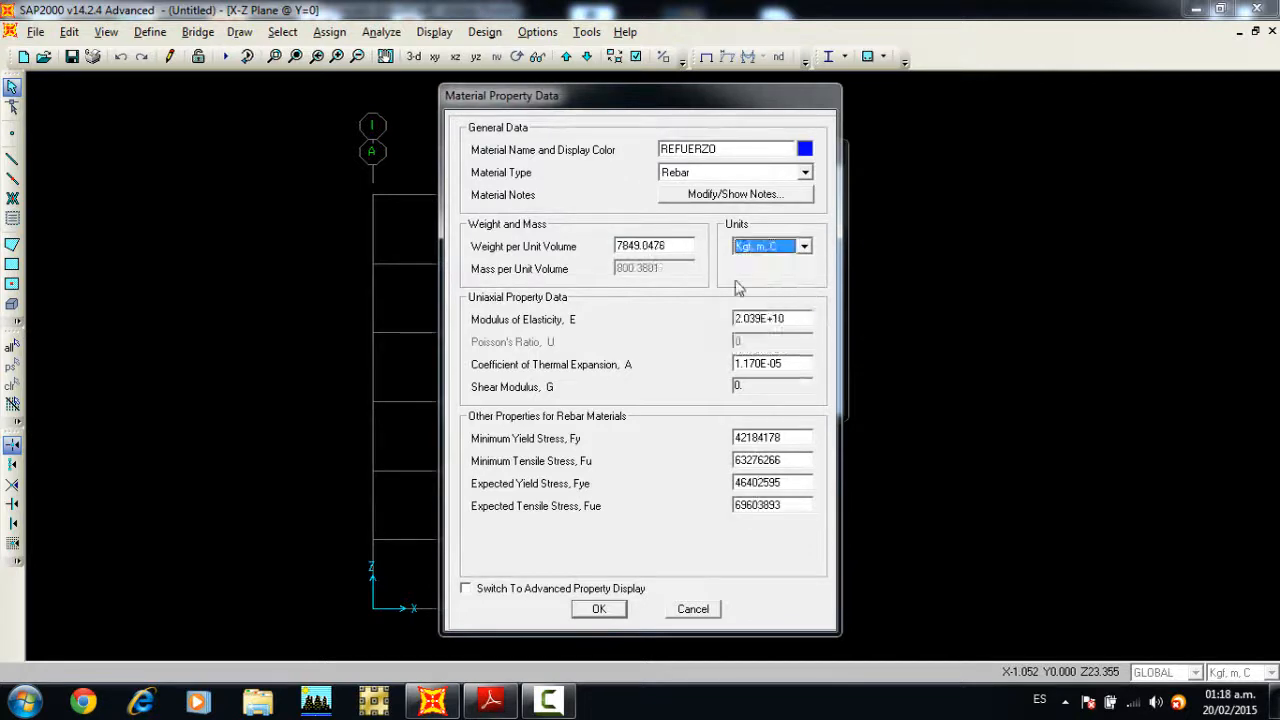
pyautogui.doubleClick(667, 250)
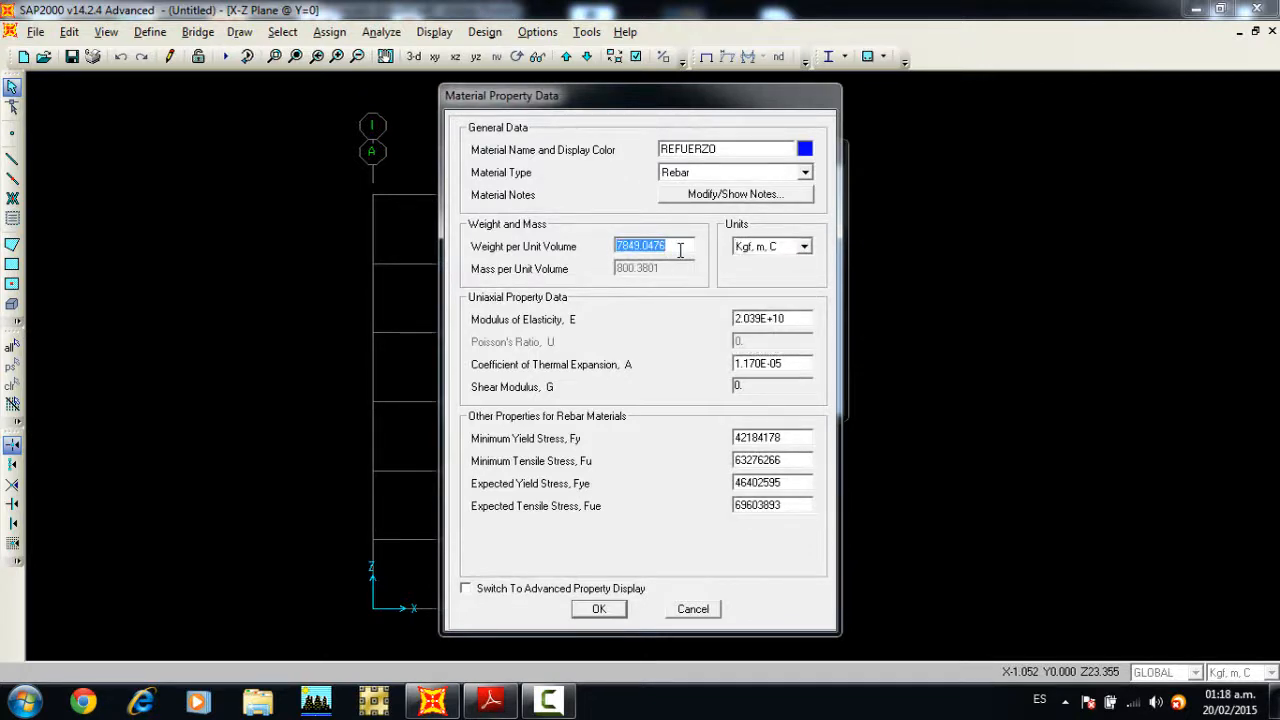
pyautogui.write('7850')
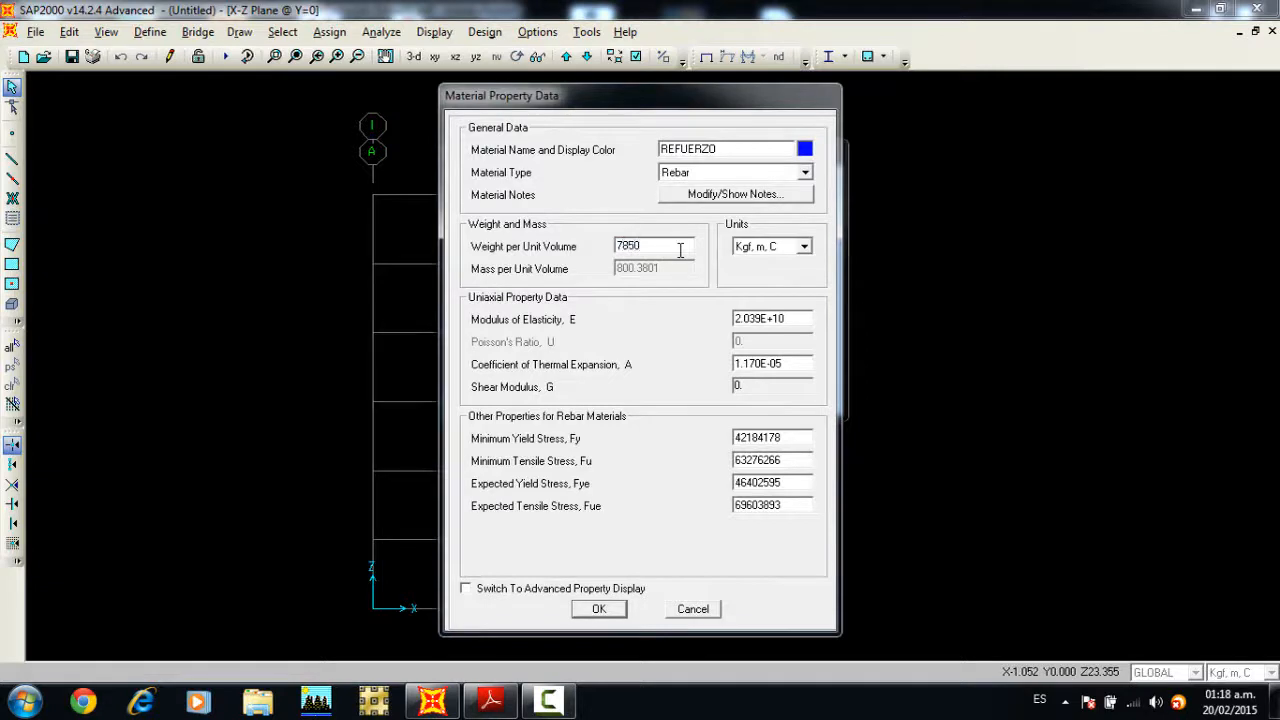
# Step: Switch REFUERZO's units to Kgf, cm, C and set its modulus of elasticity to 2100000
pyautogui.click(772, 246)
pyautogui.click(766, 338)
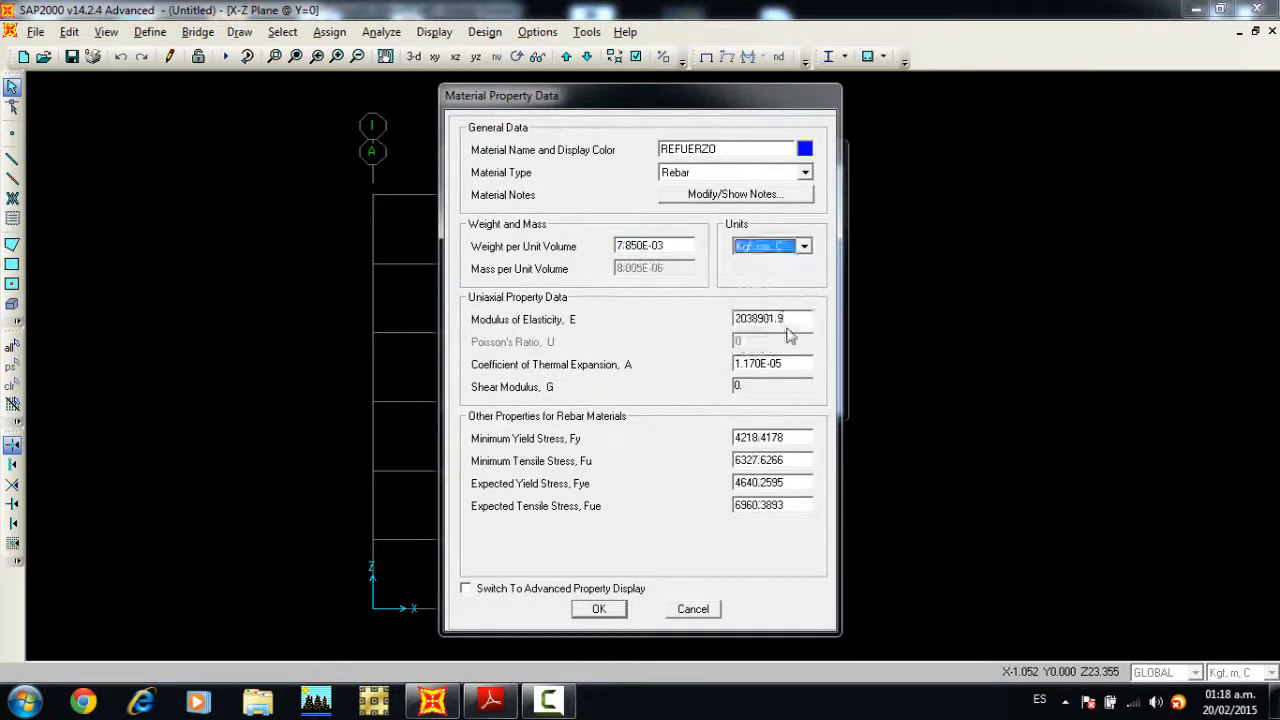
pyautogui.doubleClick(795, 318)
pyautogui.write('2100000')
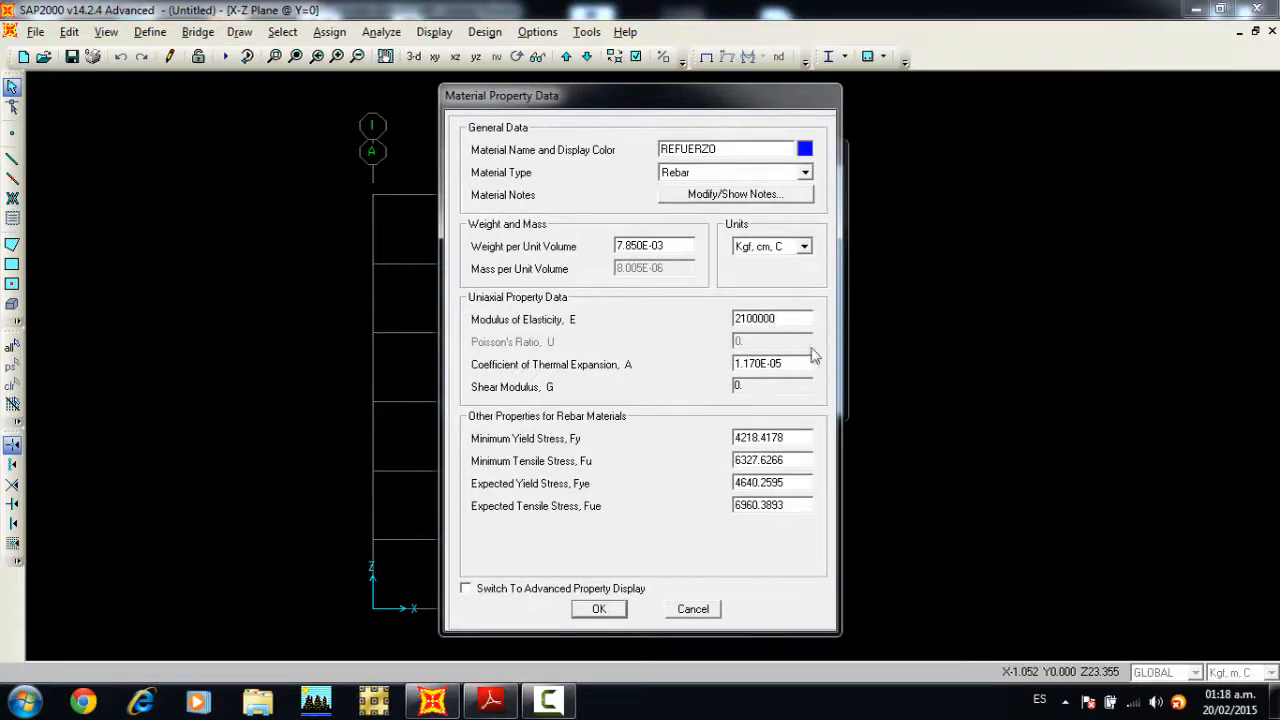
# Step: Set REFUERZO's minimum yield stress Fy to 4200, replace its minimum tensile stress Fu, and accept the material definitions
pyautogui.doubleClick(810, 436)
pyautogui.write('4200')
pyautogui.doubleClick(802, 459)
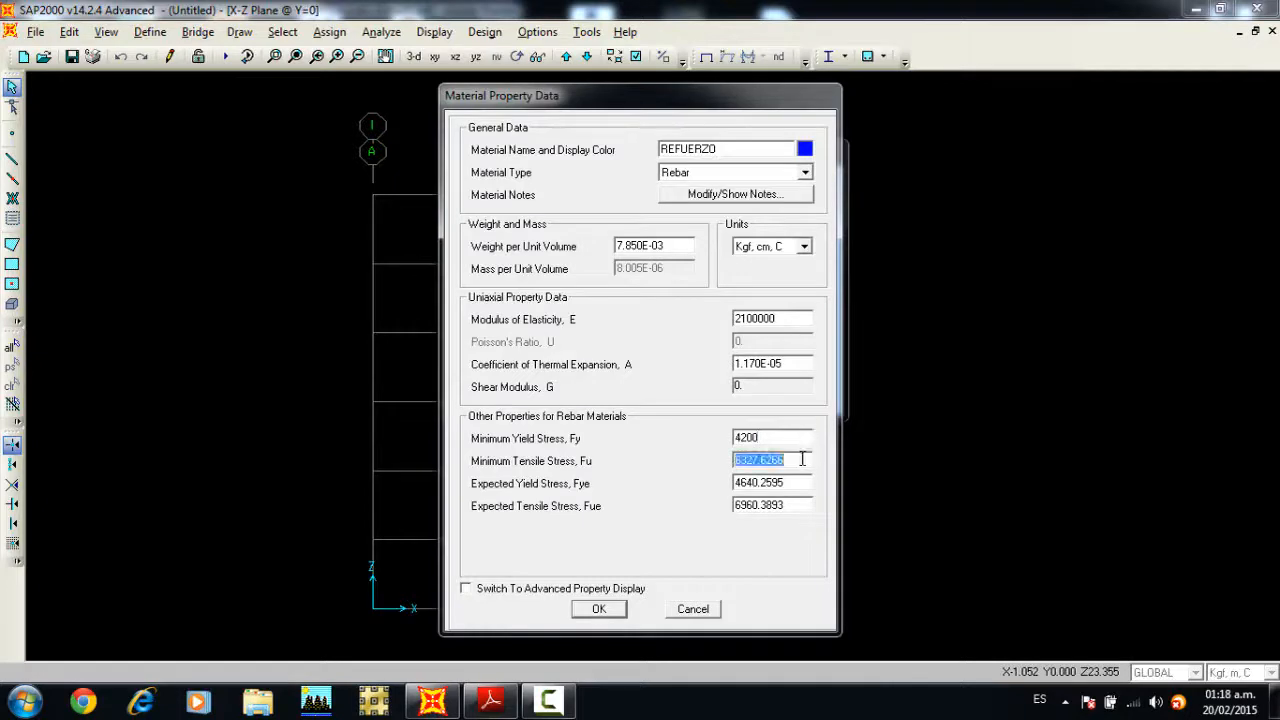
pyautogui.write('5250')
pyautogui.click(598, 609)
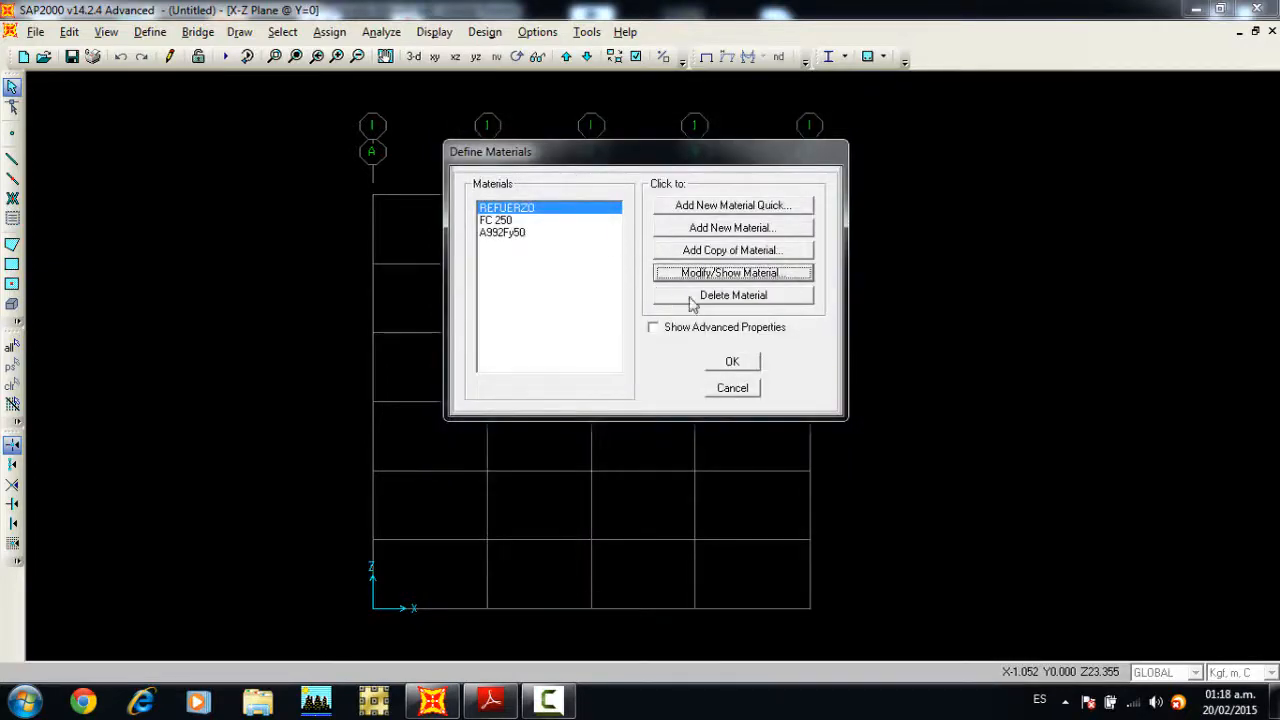
pyautogui.click(727, 362)
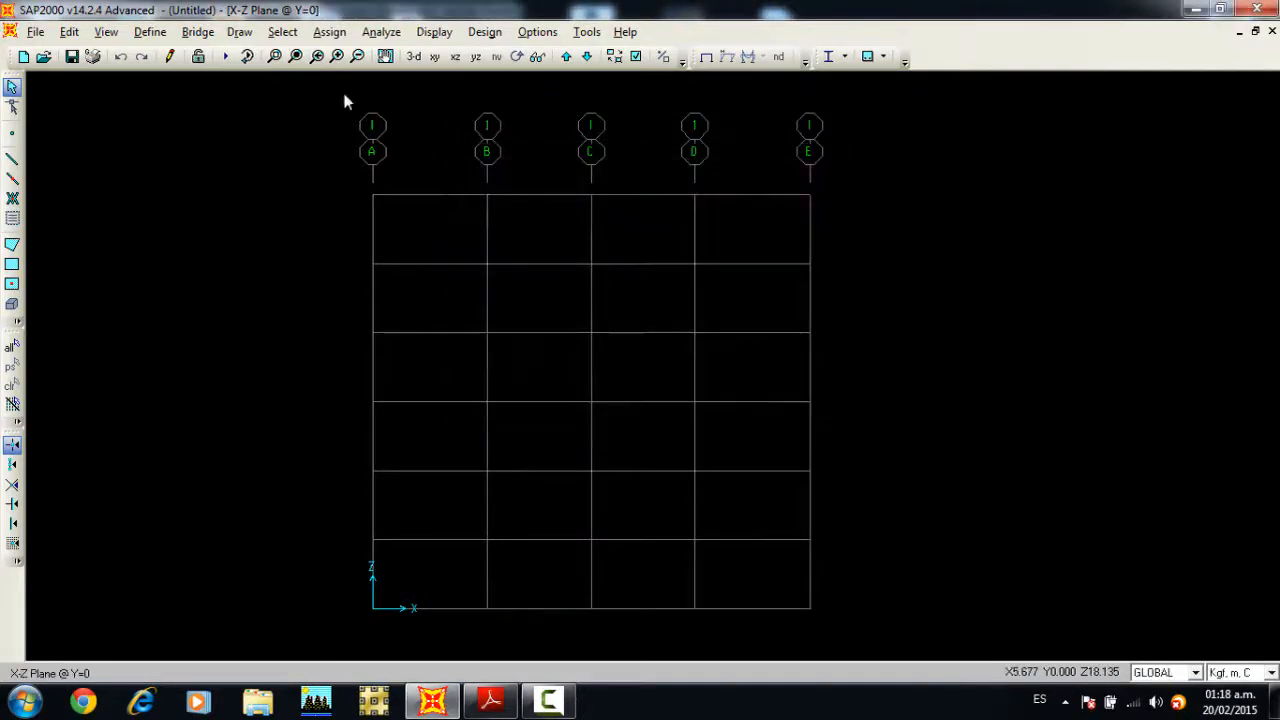
# Step: Add a new frame section property of type Concrete with a rectangular shape
pyautogui.click(150, 32)
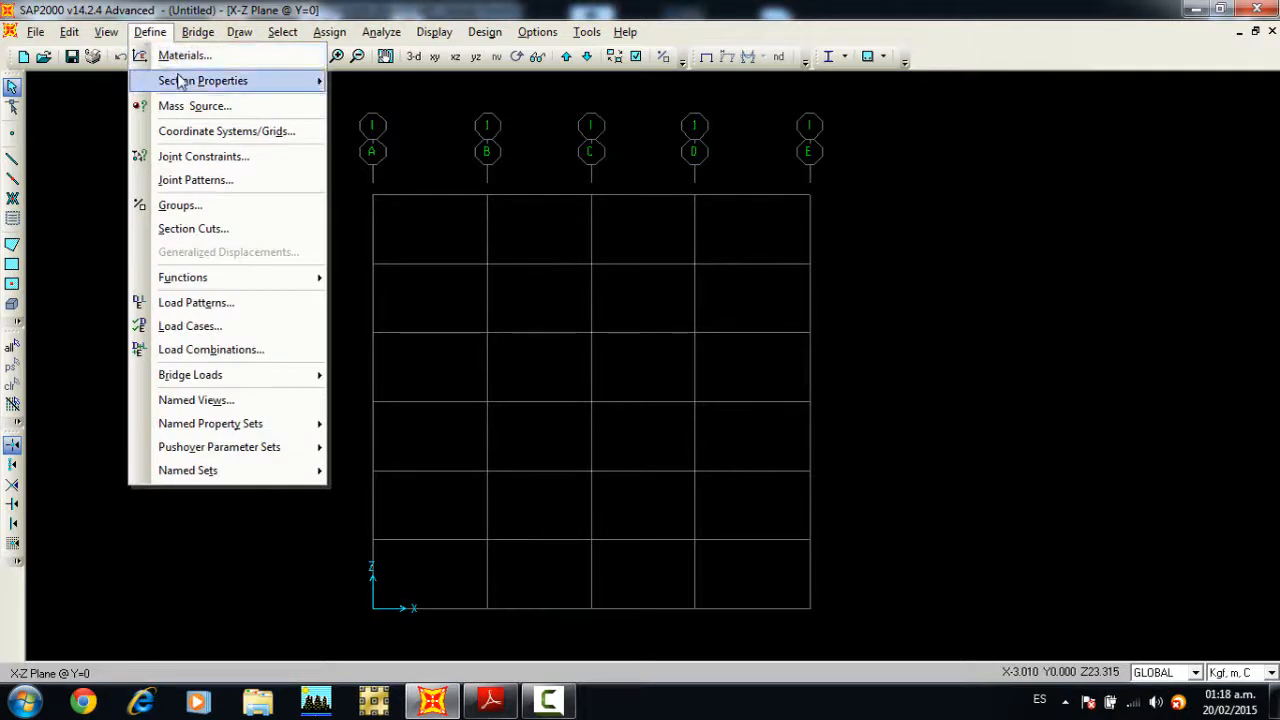
pyautogui.moveTo(185, 82)
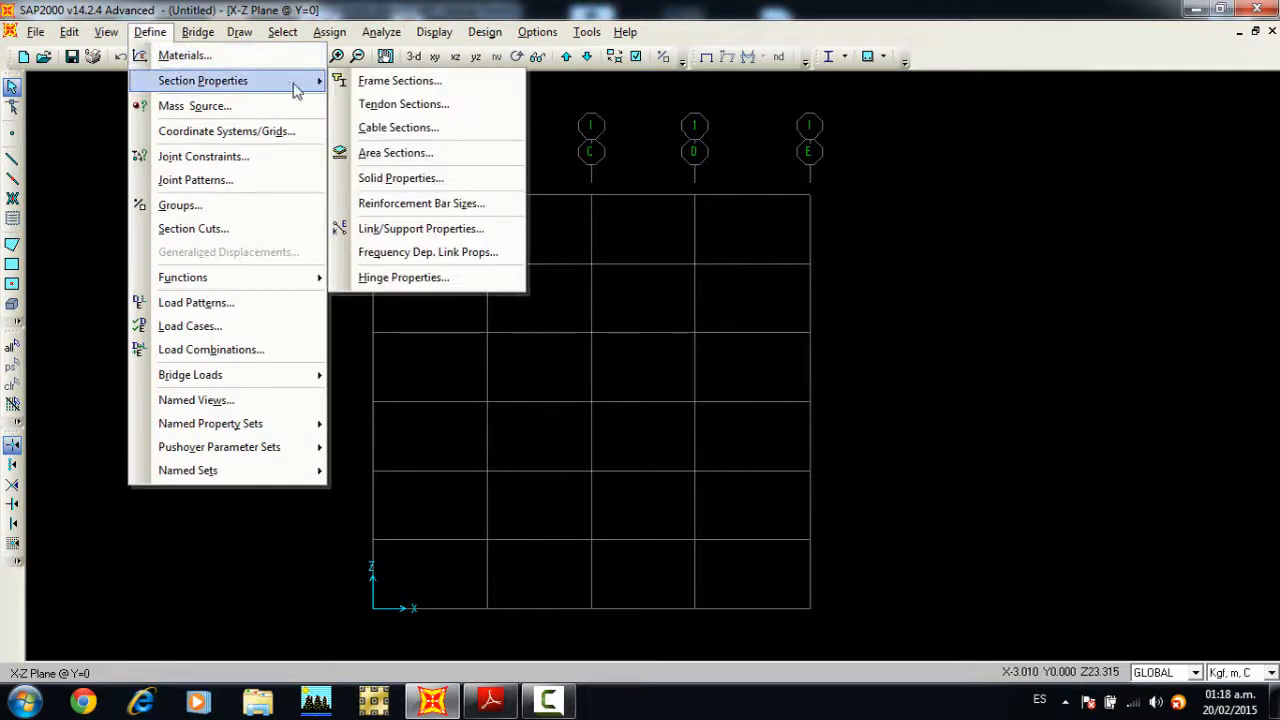
pyautogui.click(386, 86)
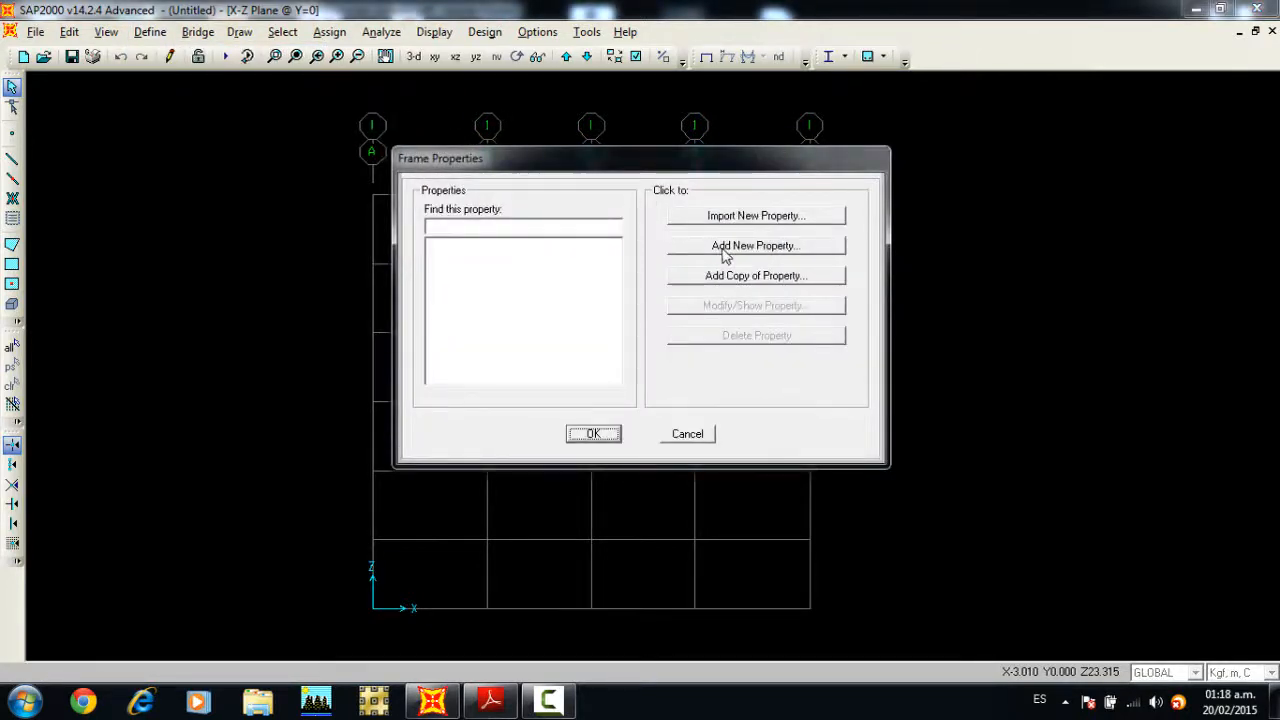
pyautogui.click(744, 254)
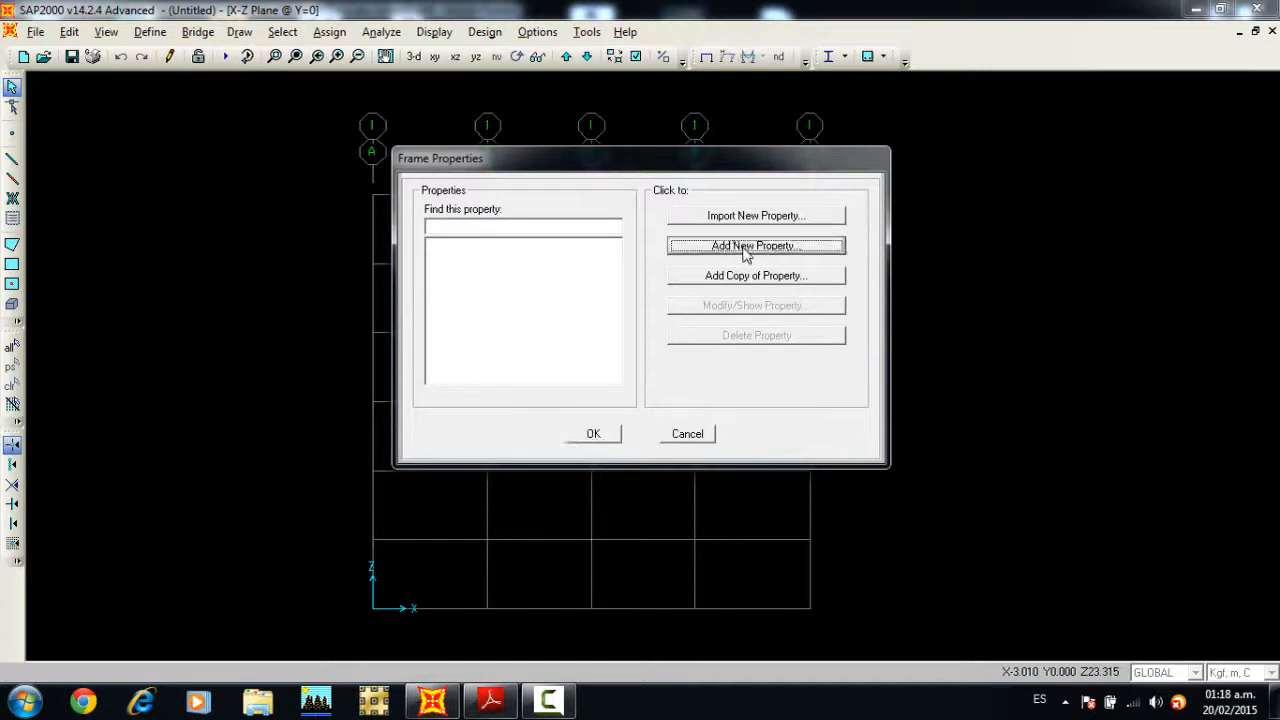
pyautogui.click(726, 179)
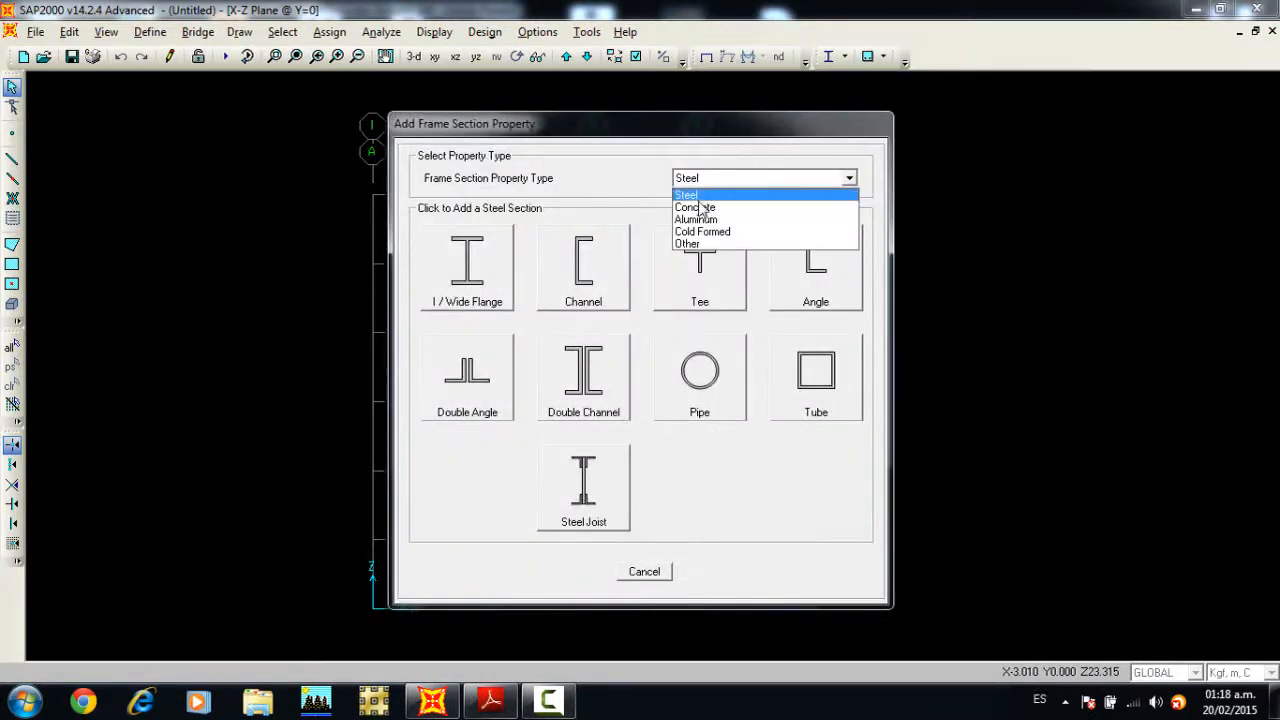
pyautogui.click(698, 207)
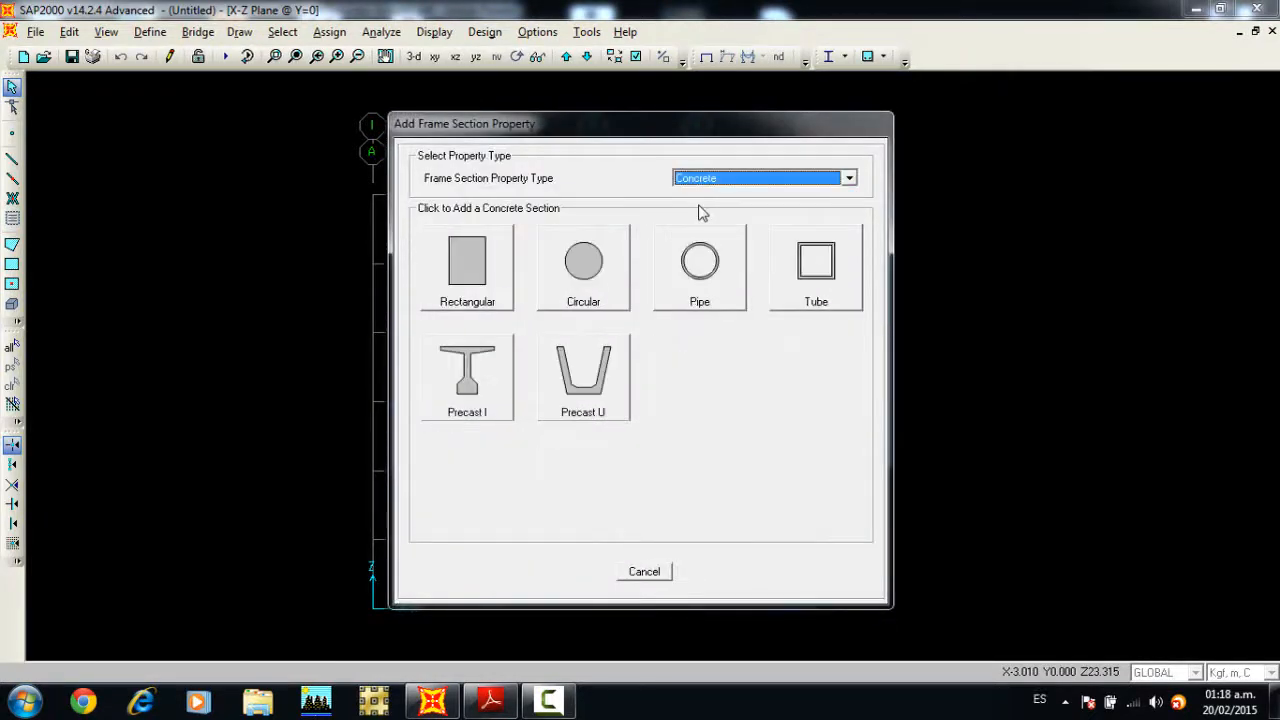
pyautogui.click(477, 260)
# Step: Name the rectangular section V30X50 and set its depth to 0.50 m and width to 0.30 m
pyautogui.moveTo(705, 203); pyautogui.dragTo(637, 203)
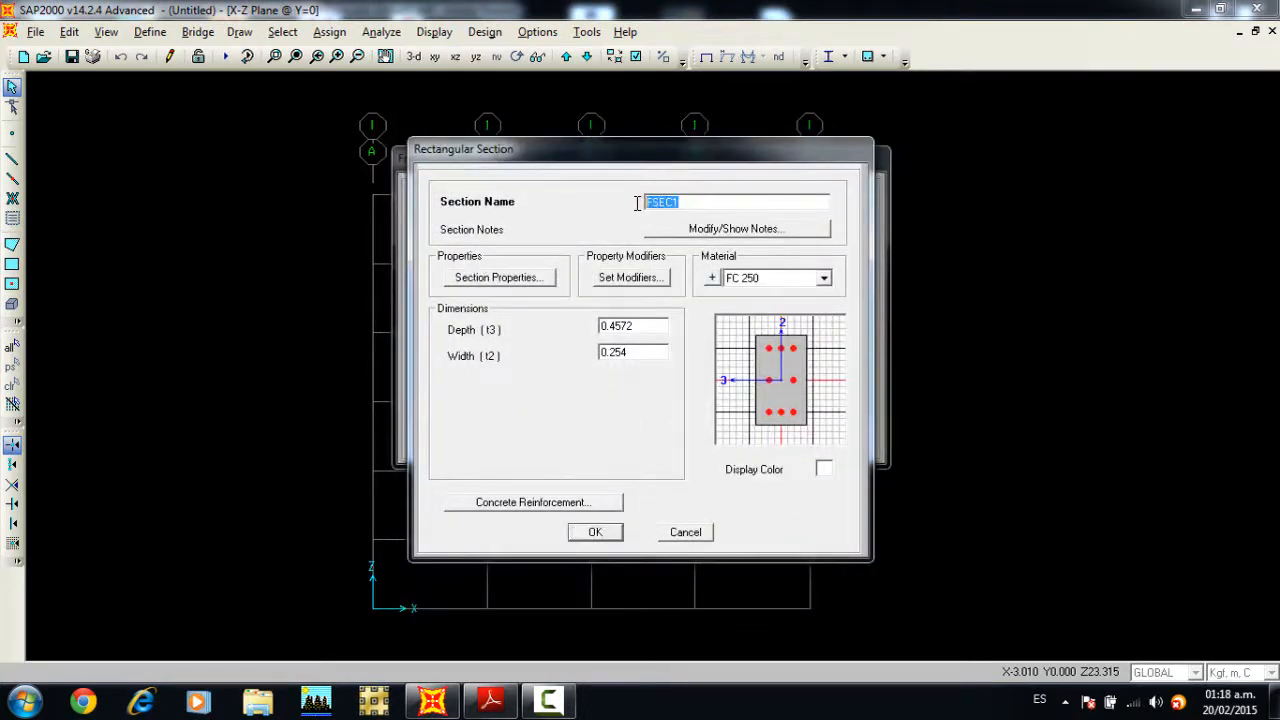
pyautogui.write('M')
pyautogui.doubleClick(649, 326)
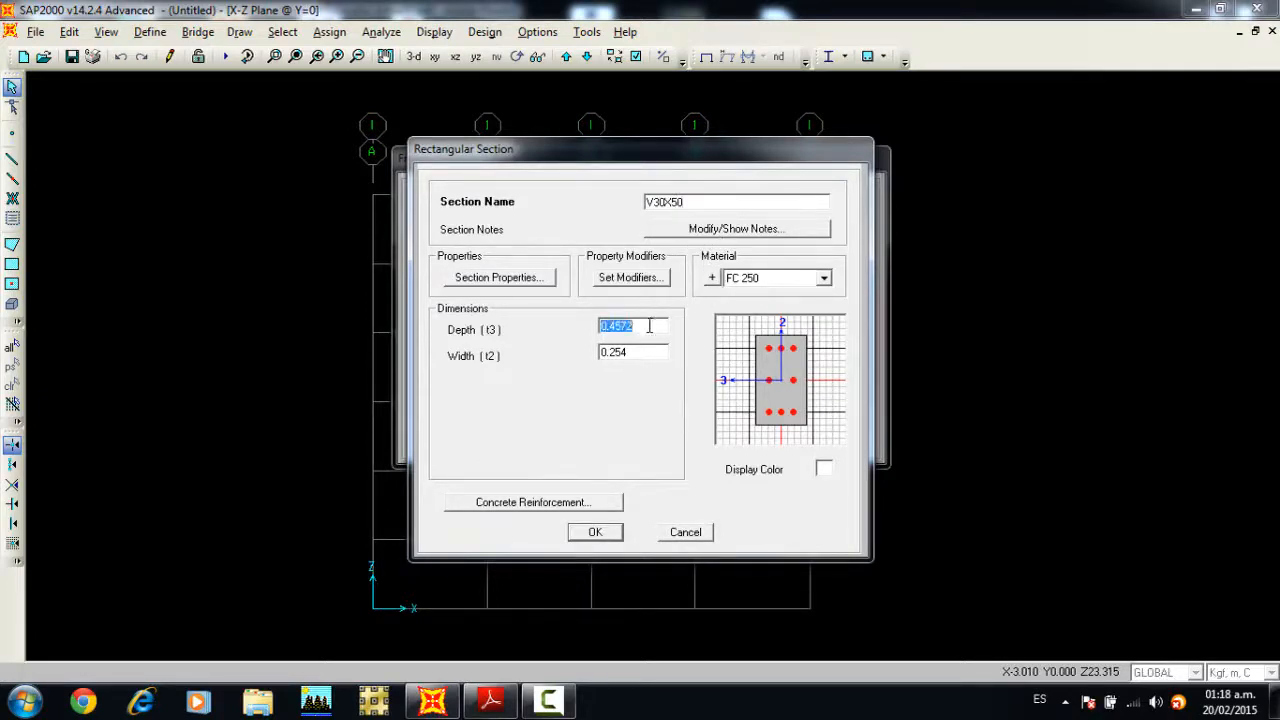
pyautogui.write('0.5')
pyautogui.doubleClick(639, 352)
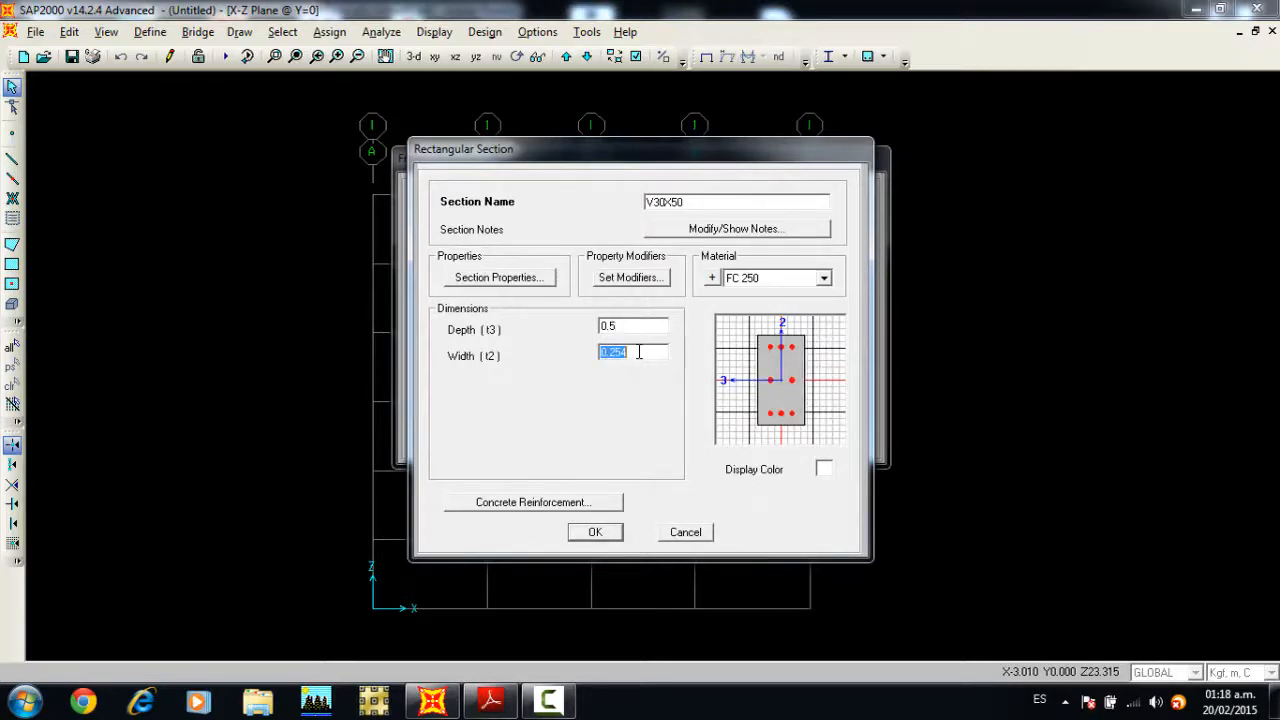
pyautogui.write('0.30')
pyautogui.doubleClick(644, 325)
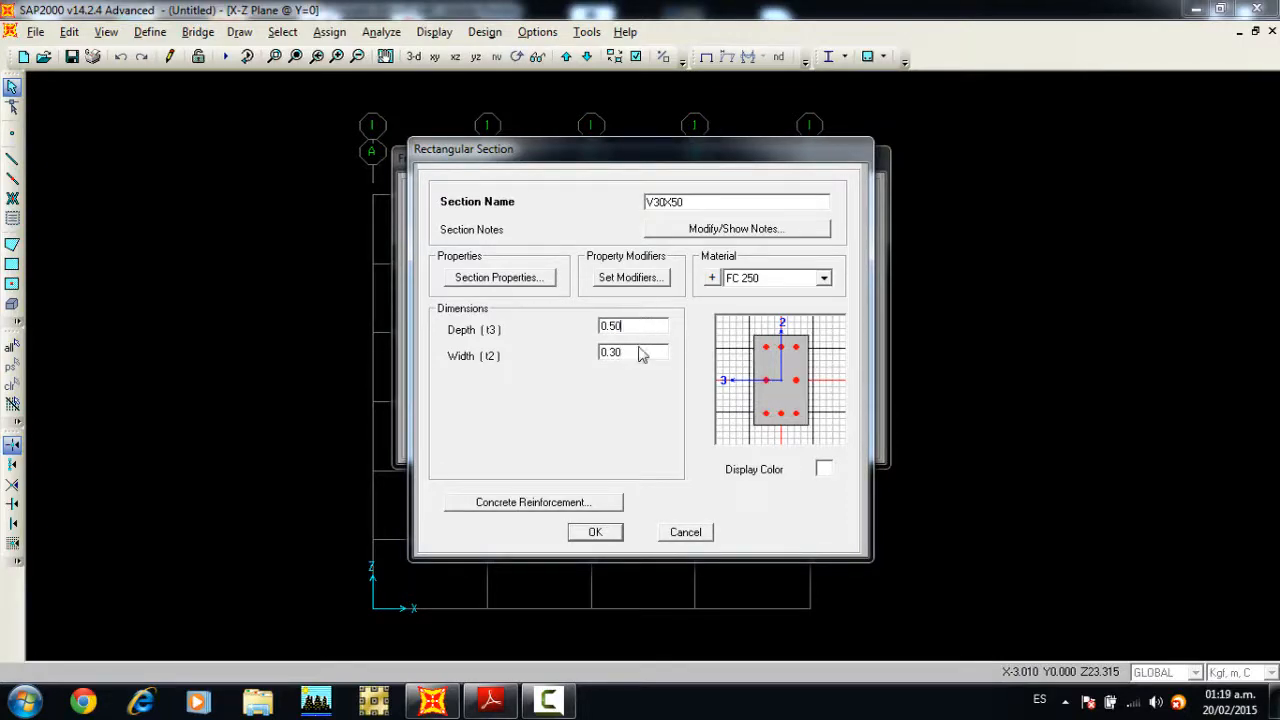
# Step: Give V30X50 beam-type reinforcement with 0.05 m top and bottom concrete cover to the longitudinal rebar center, and accept the section
pyautogui.click(567, 503)
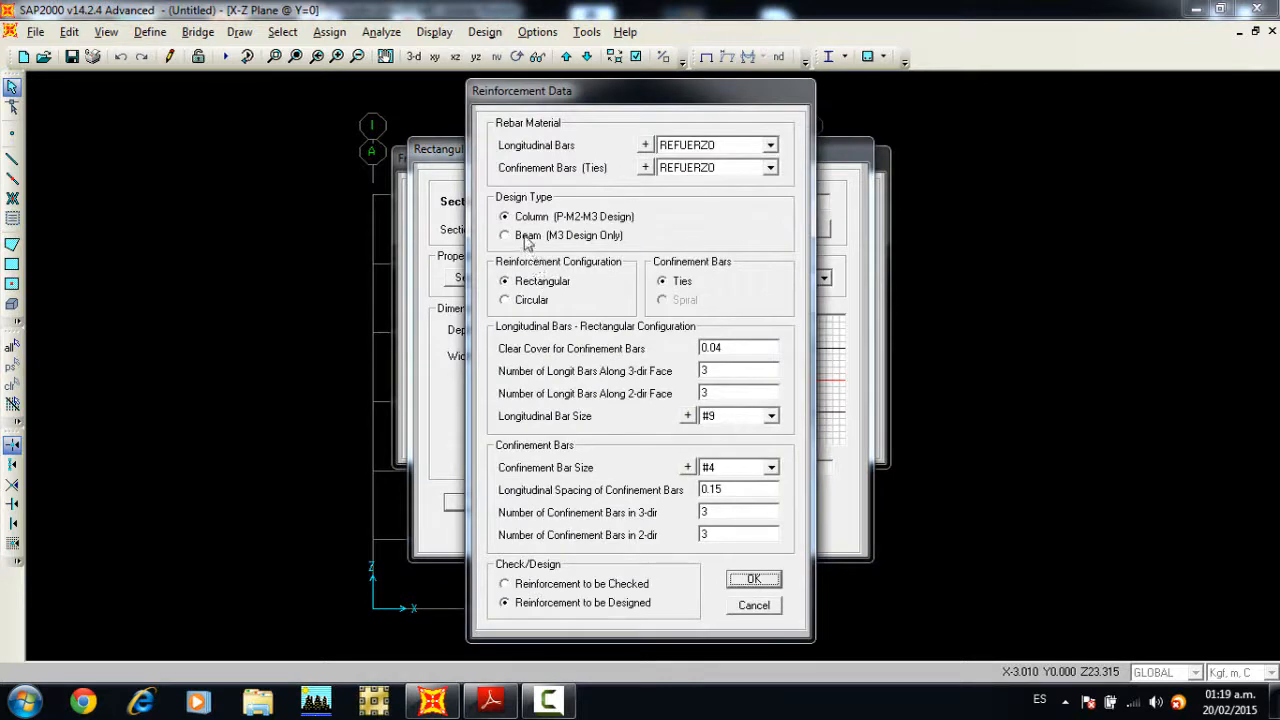
pyautogui.click(527, 236)
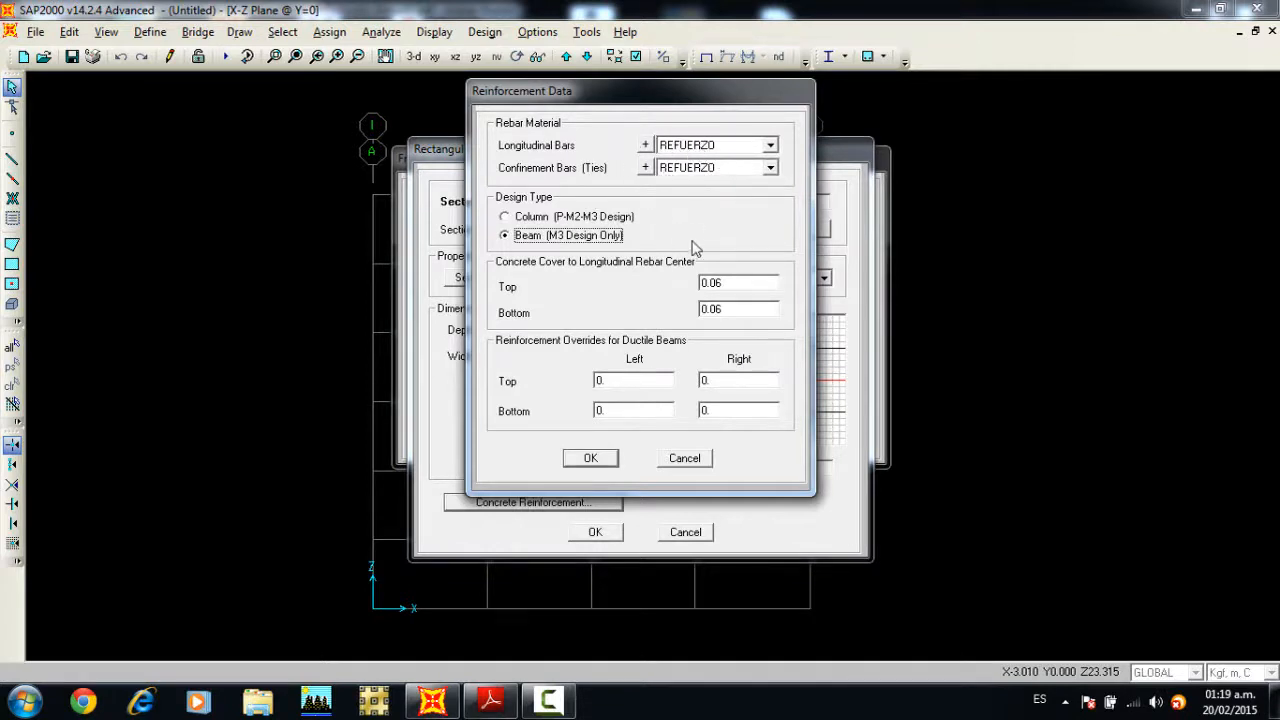
pyautogui.click(735, 283)
pyautogui.click(735, 283)
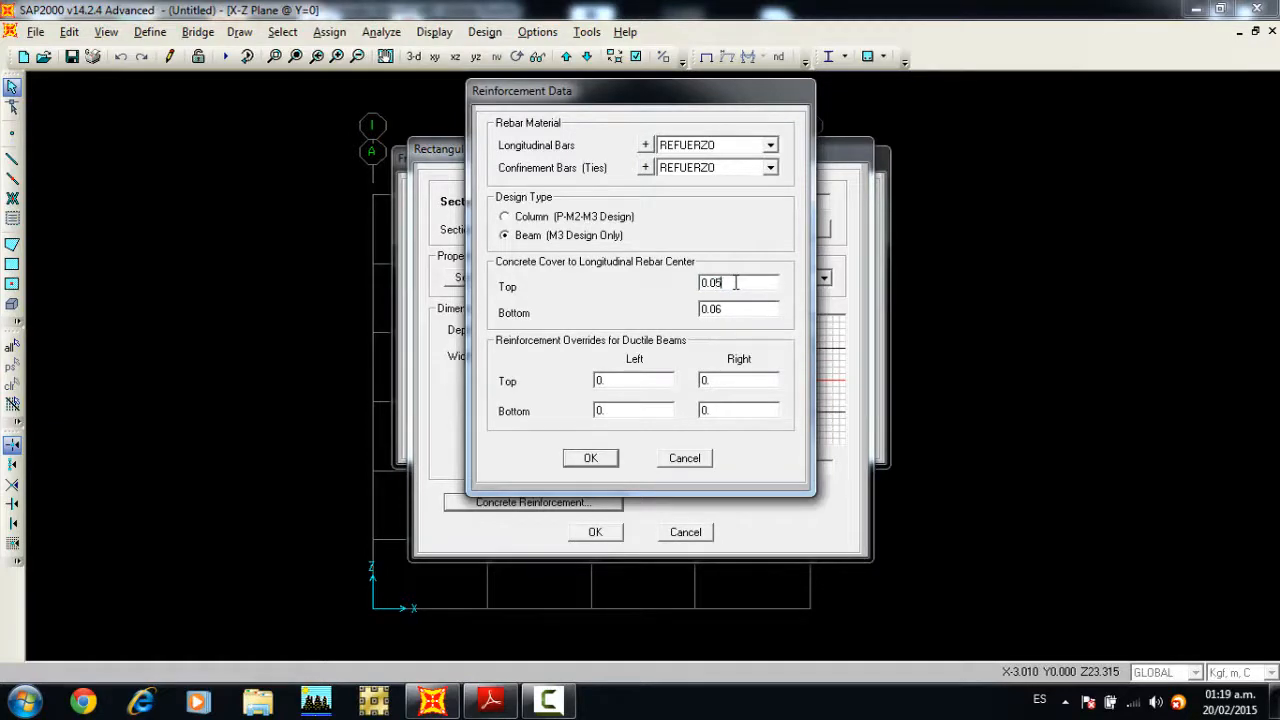
pyautogui.click(746, 308)
pyautogui.click(752, 309)
pyautogui.click(590, 458)
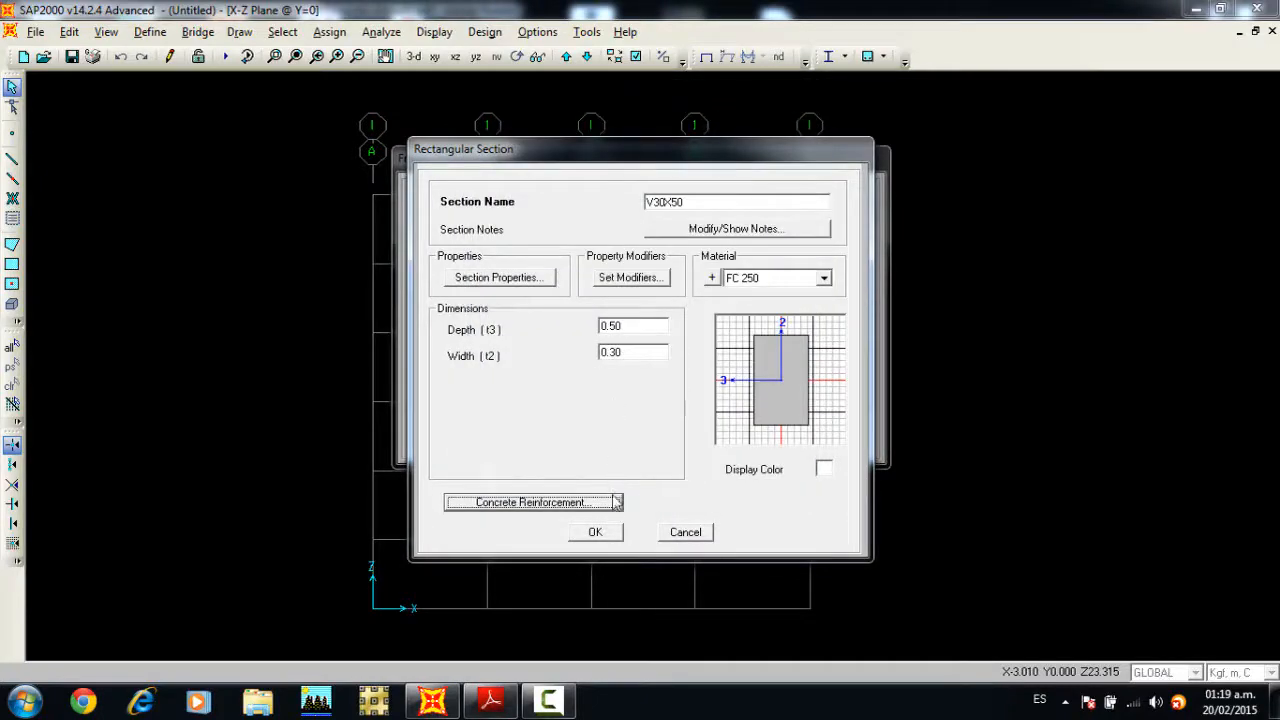
pyautogui.click(612, 533)
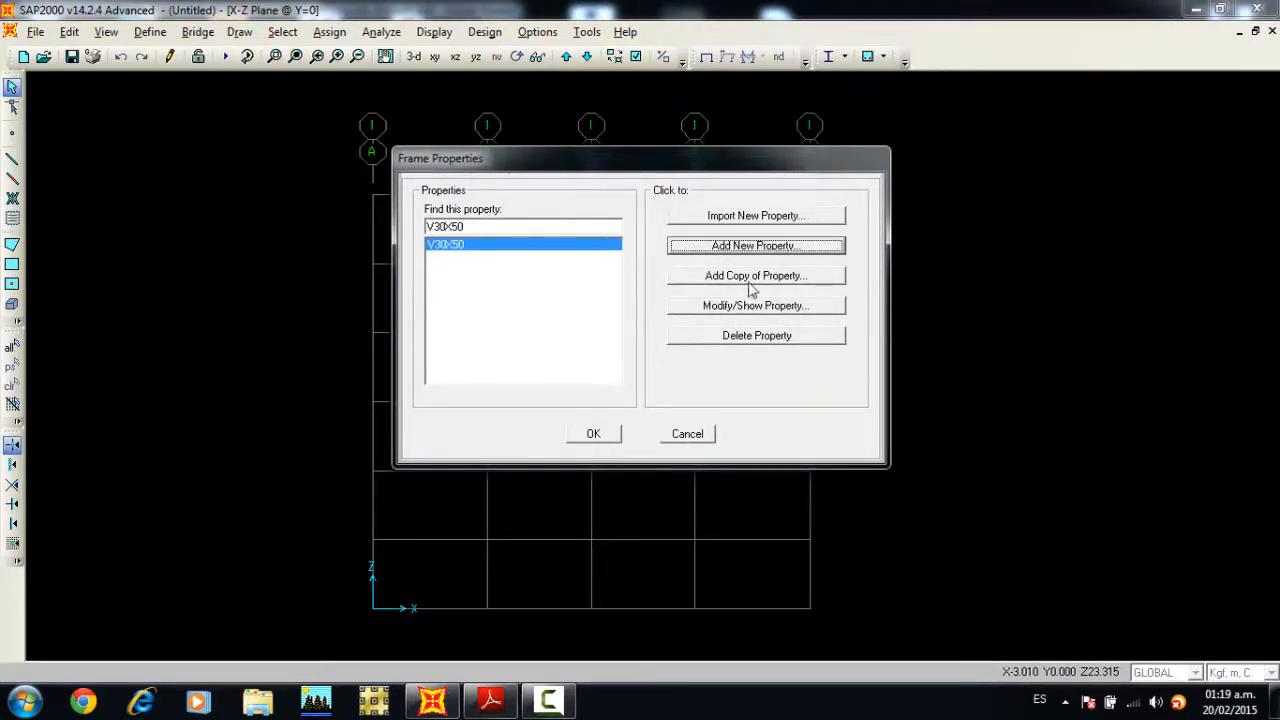
# Step: Copy V30X50 as section V30X40 with a depth of 0.4 m, review its beam reinforcement, and accept it
pyautogui.click(697, 283)
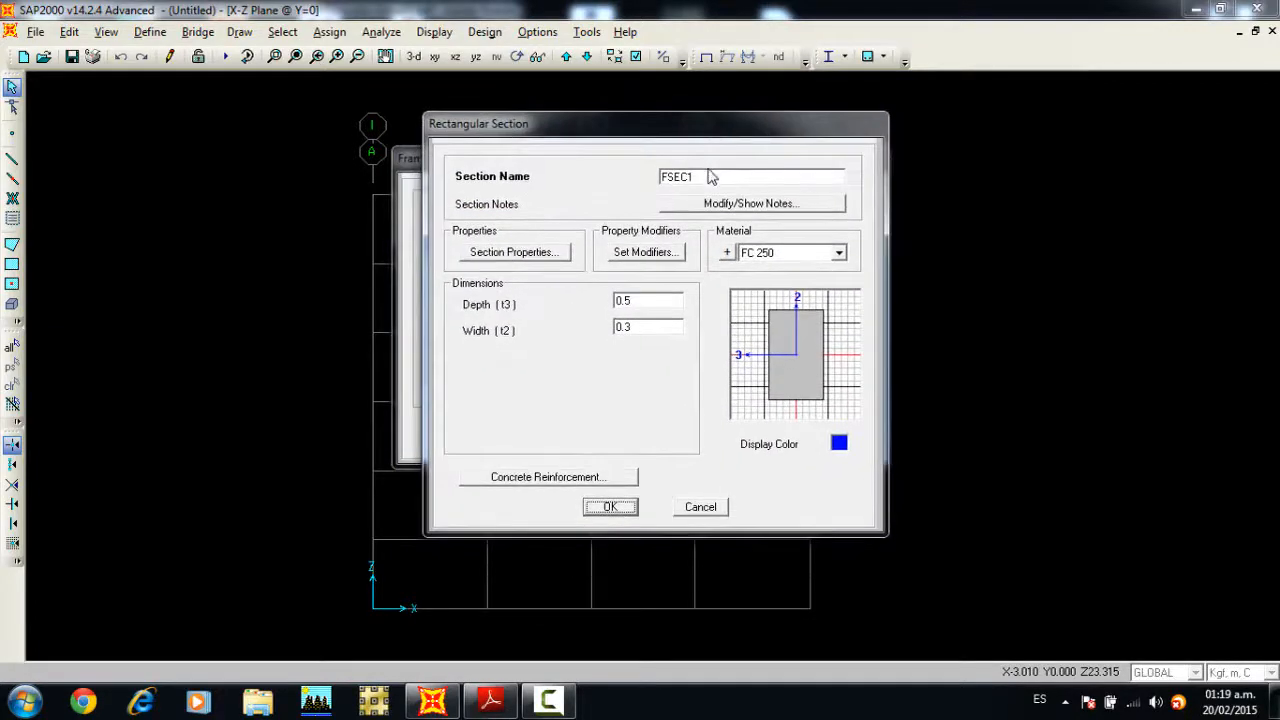
pyautogui.click(710, 178)
pyautogui.write('V30X40')
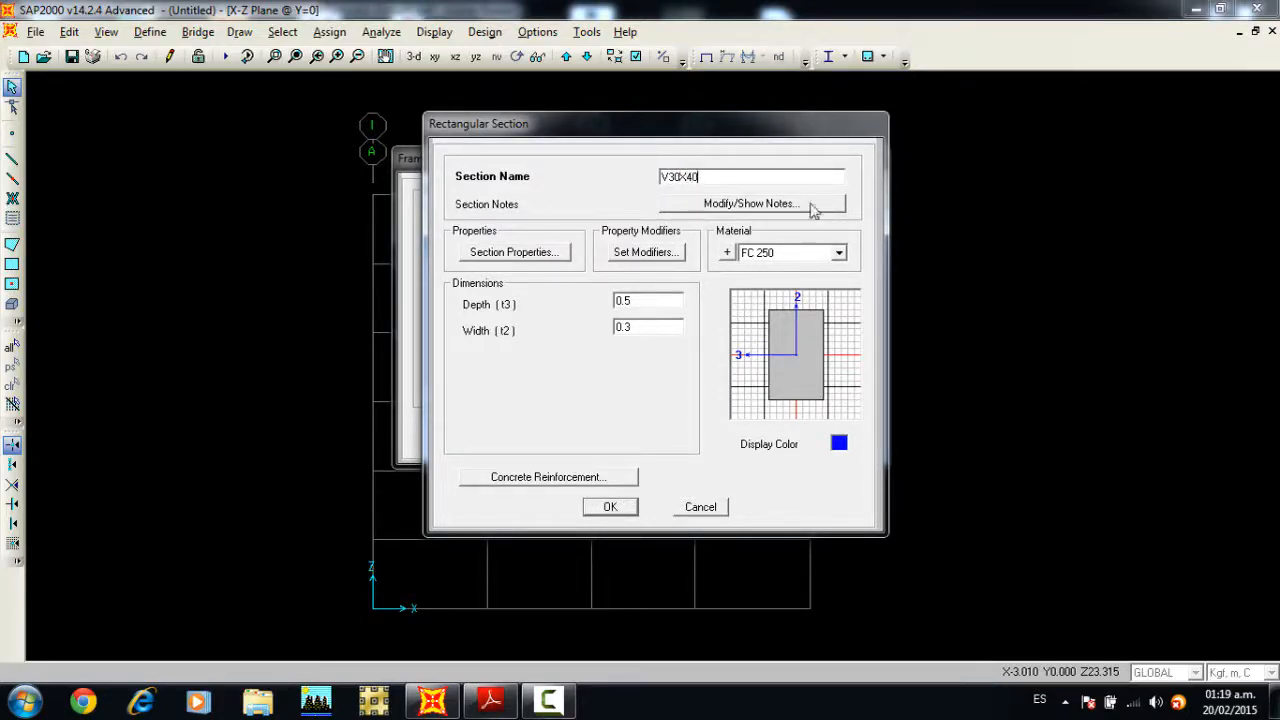
pyautogui.doubleClick(648, 299)
pyautogui.click(597, 477)
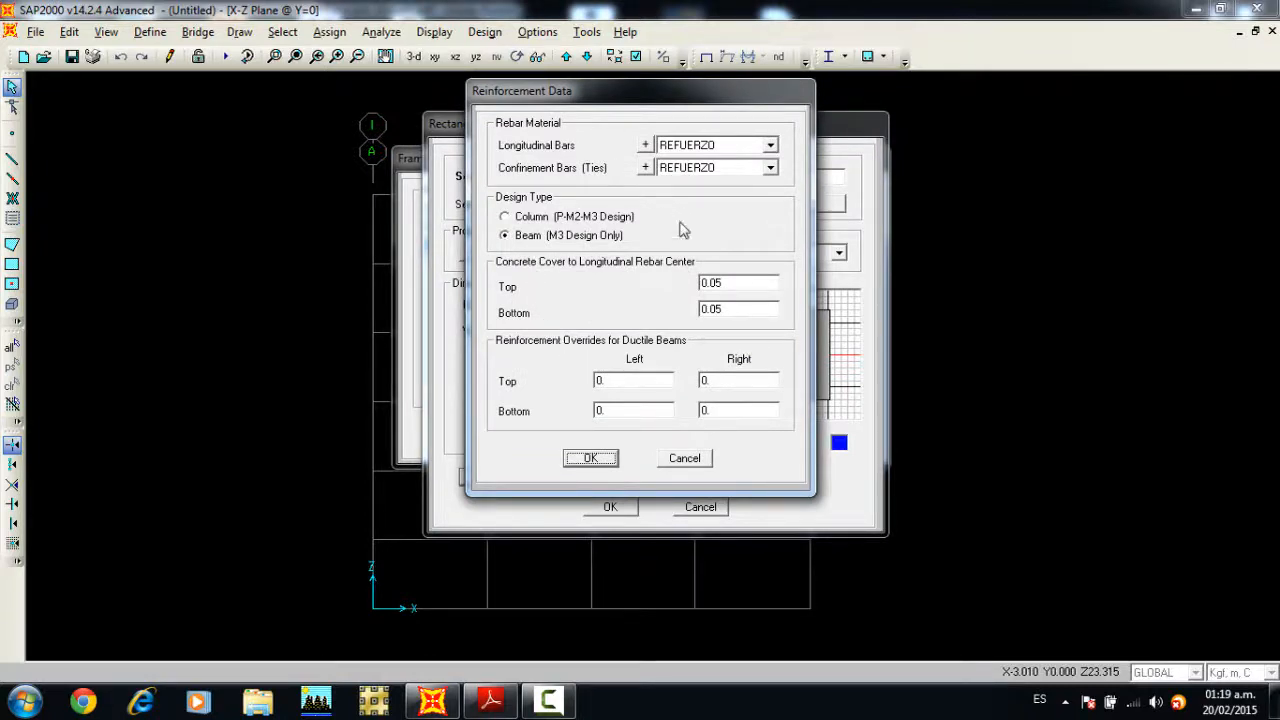
pyautogui.click(591, 459)
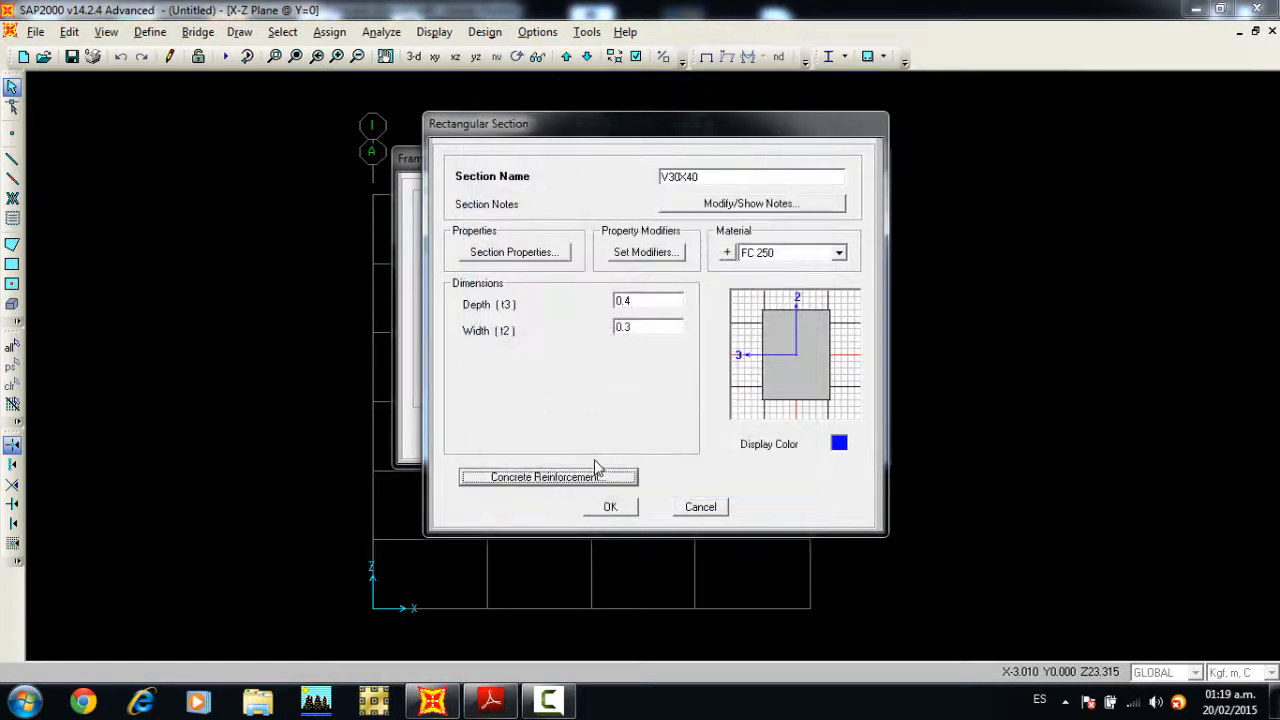
pyautogui.click(610, 506)
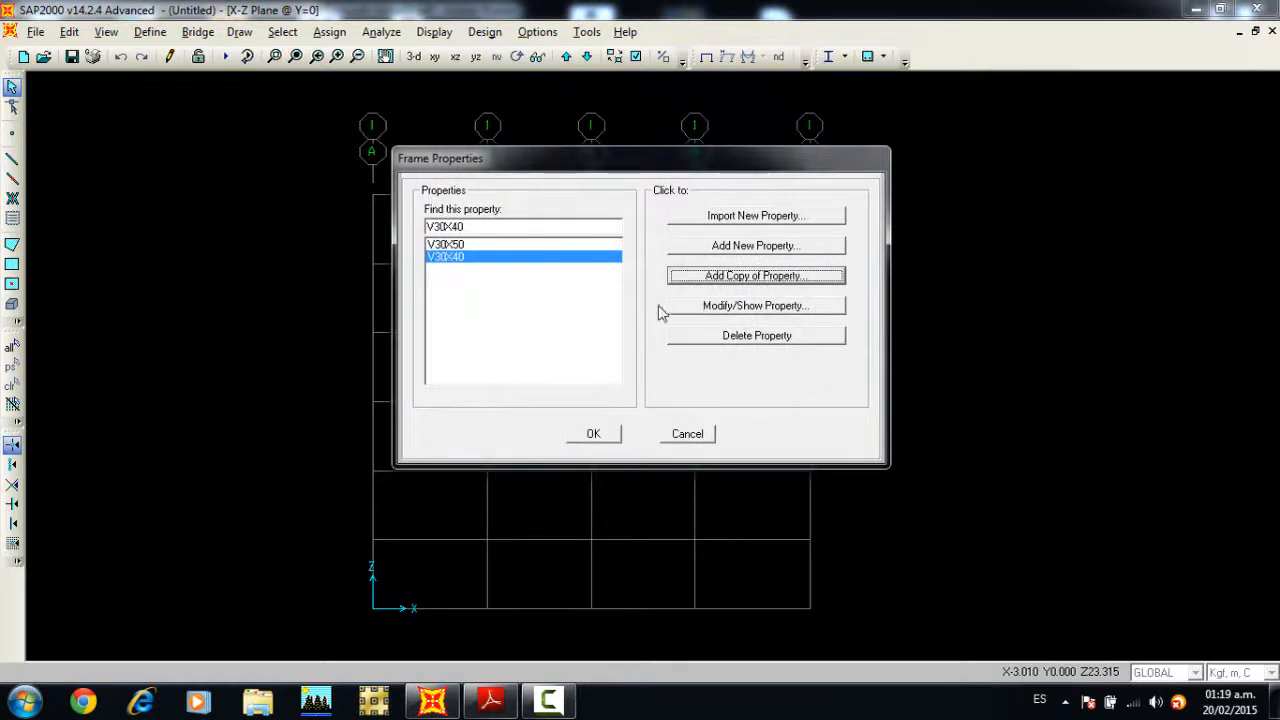
# Step: Add a new rectangular concrete section named C50X50 with a depth and width of 0.50 m
pyautogui.click(741, 249)
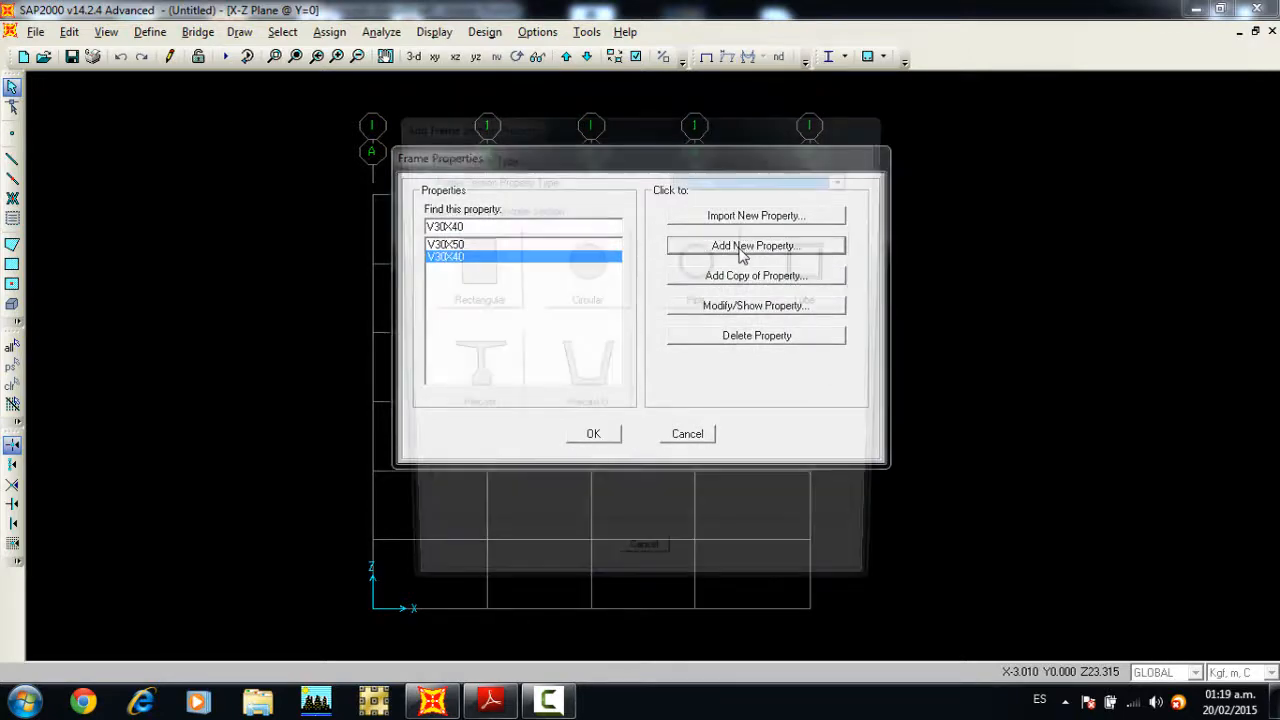
pyautogui.click(490, 262)
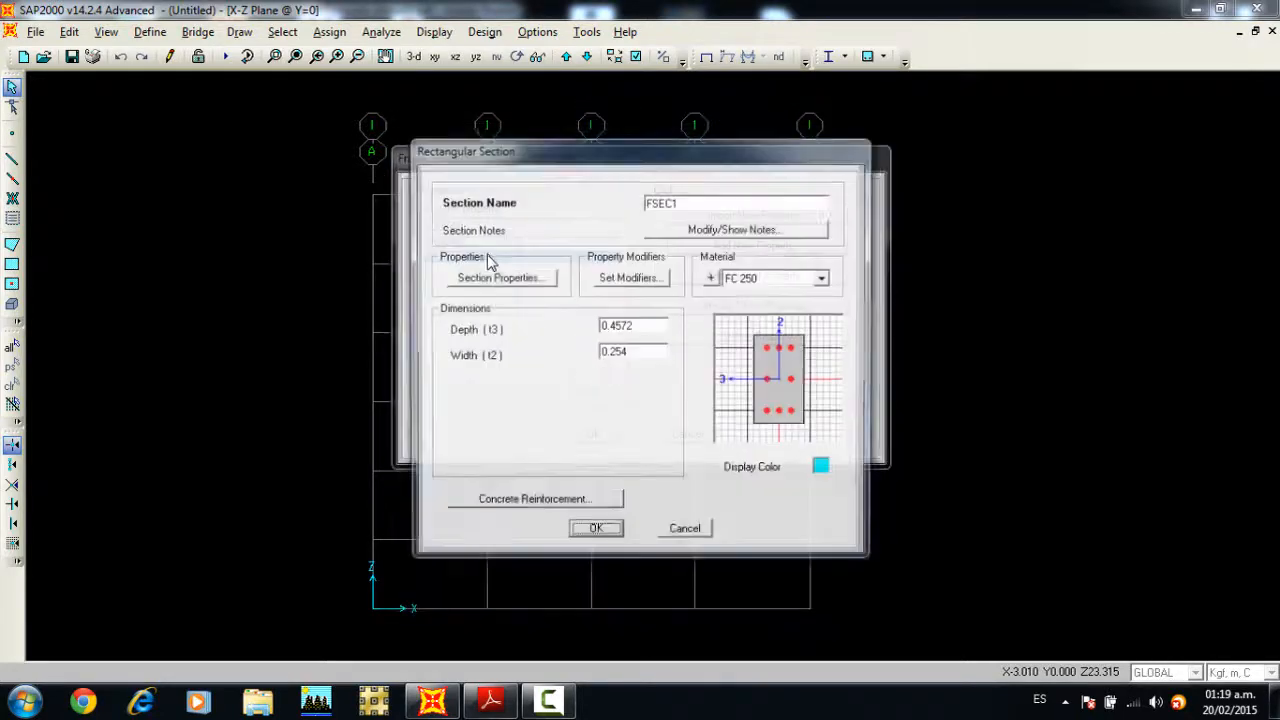
pyautogui.moveTo(677, 184); pyautogui.dragTo(630, 184)
pyautogui.write('C50X50')
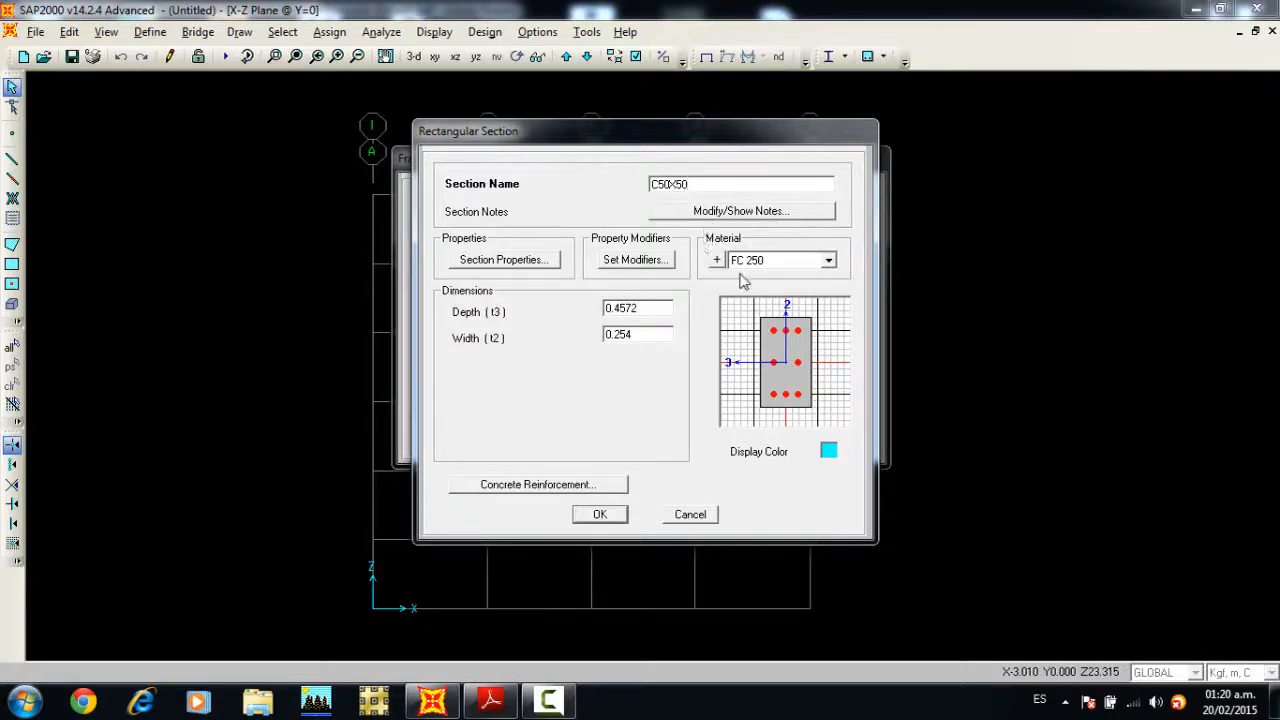
pyautogui.doubleClick(656, 307)
pyautogui.write('0')
pyautogui.doubleClick(656, 334)
pyautogui.write('0.5')
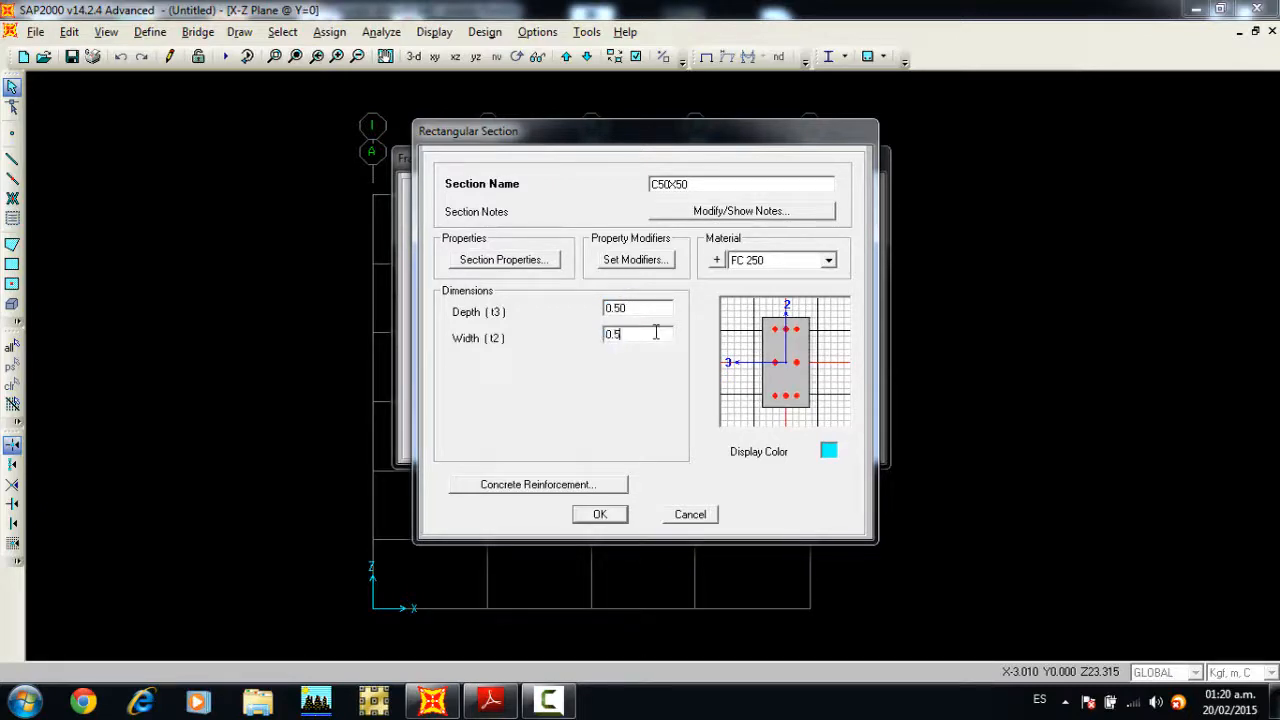
# Step: Set the column reinforcement of C50X50 to #8 longitudinal bars and #3 confinement bars
pyautogui.click(612, 484)
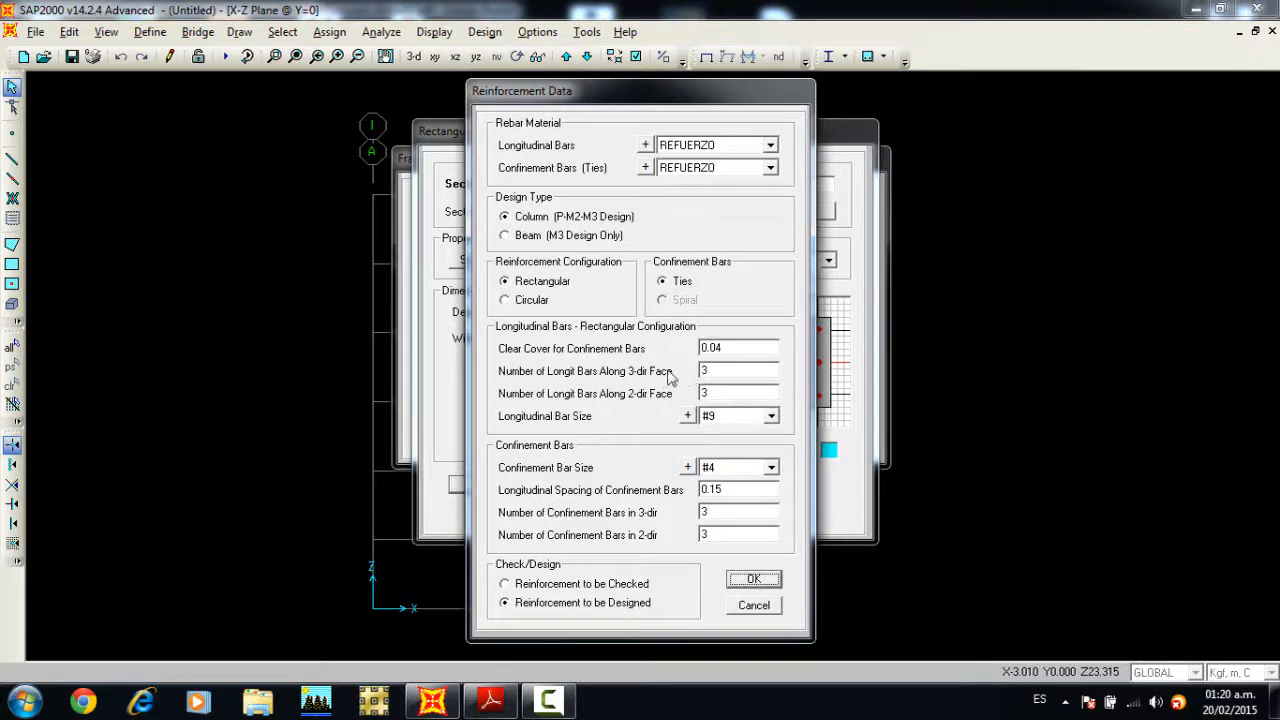
pyautogui.moveTo(659, 97); pyautogui.dragTo(539, 95)
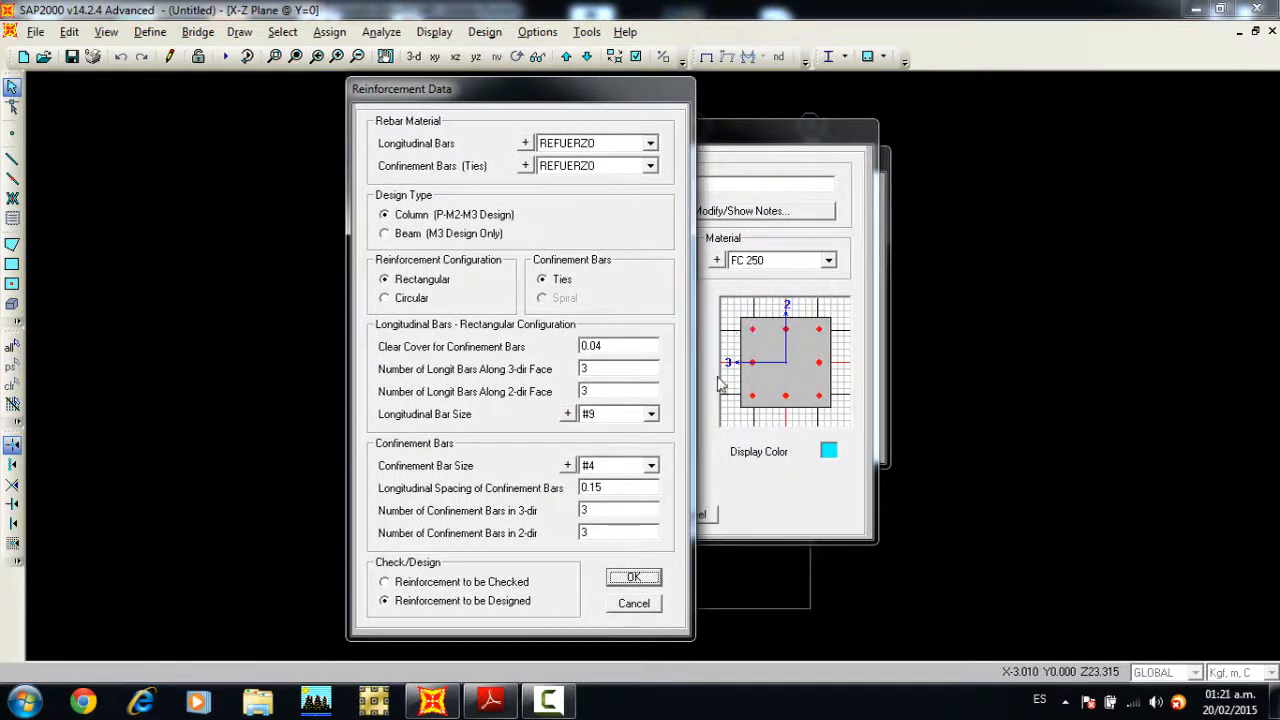
pyautogui.click(648, 415)
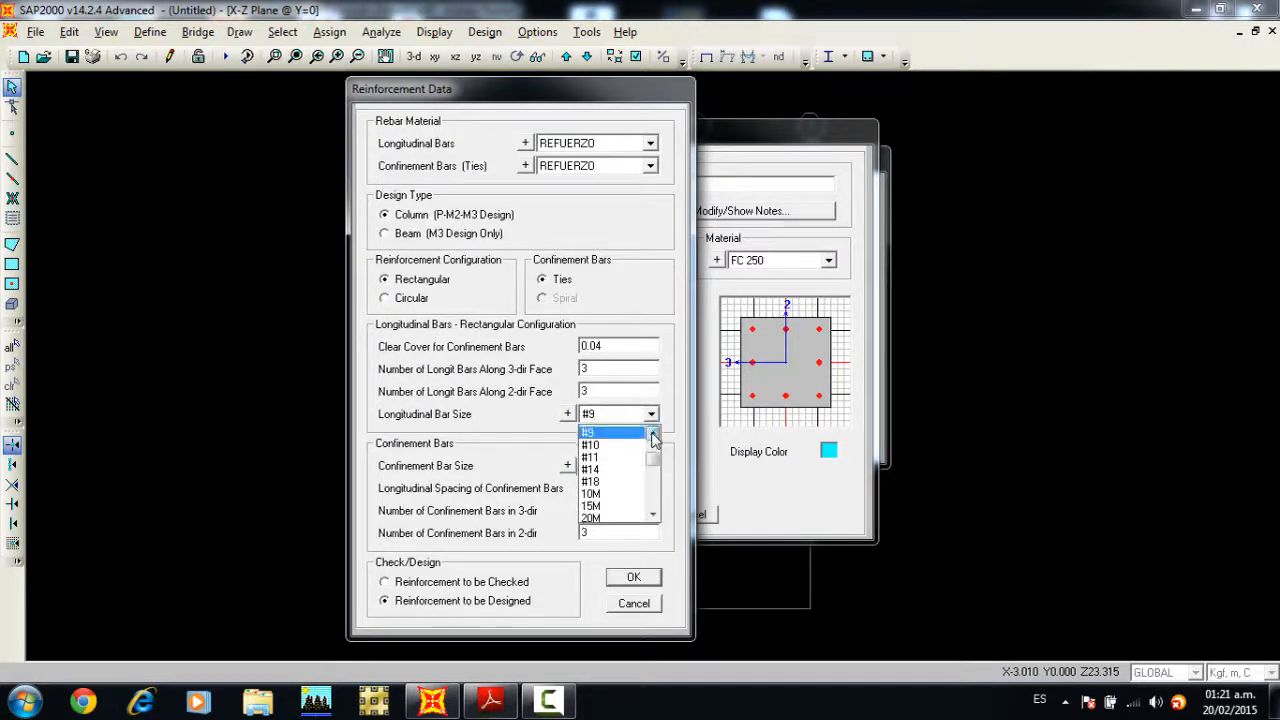
pyautogui.click(652, 433)
pyautogui.click(620, 432)
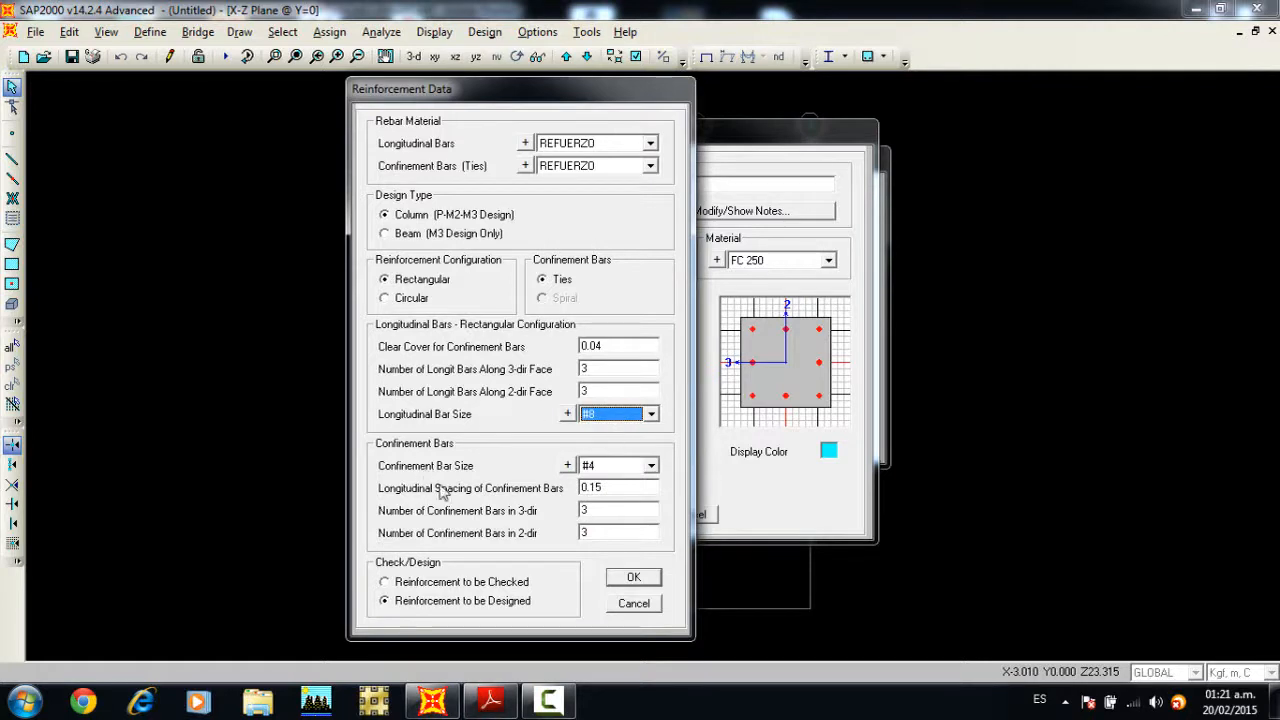
pyautogui.click(612, 467)
pyautogui.scroll(2, 607, 487)
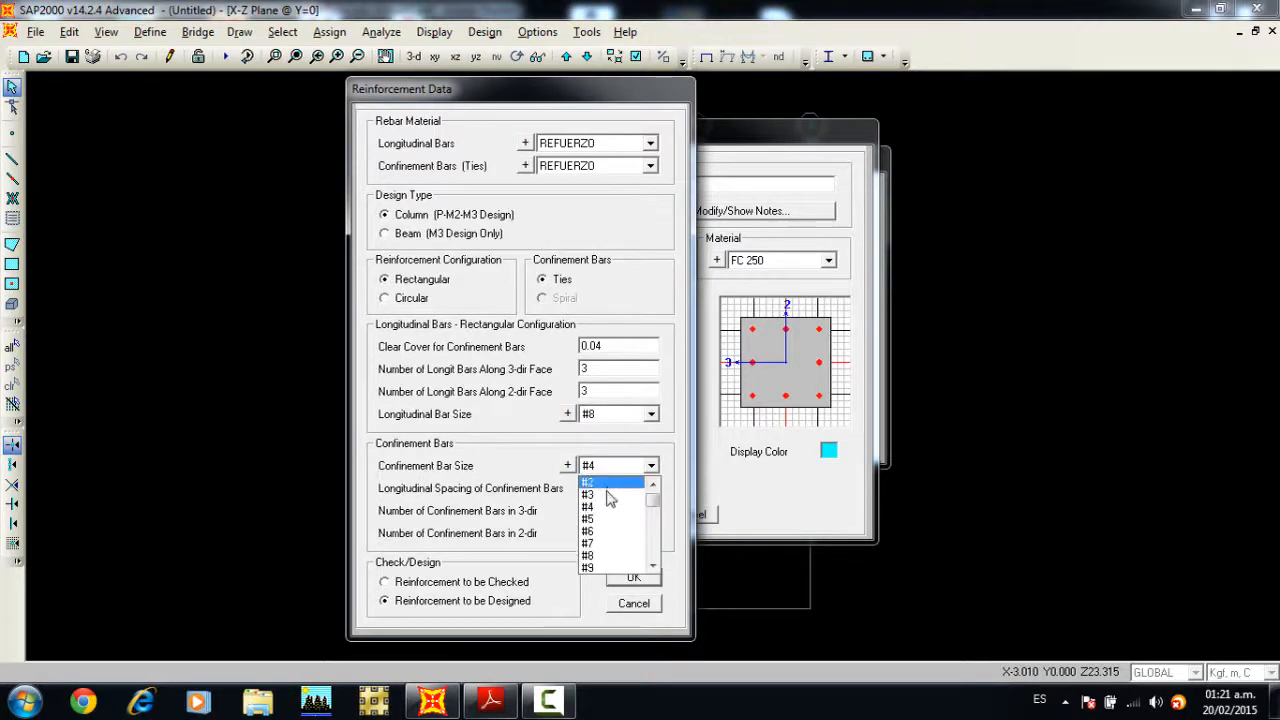
pyautogui.click(606, 495)
# Step: Space C50X50's confinement bars at 0.10 m, mark its reinforcement to be checked, and accept the section
pyautogui.doubleClick(605, 488)
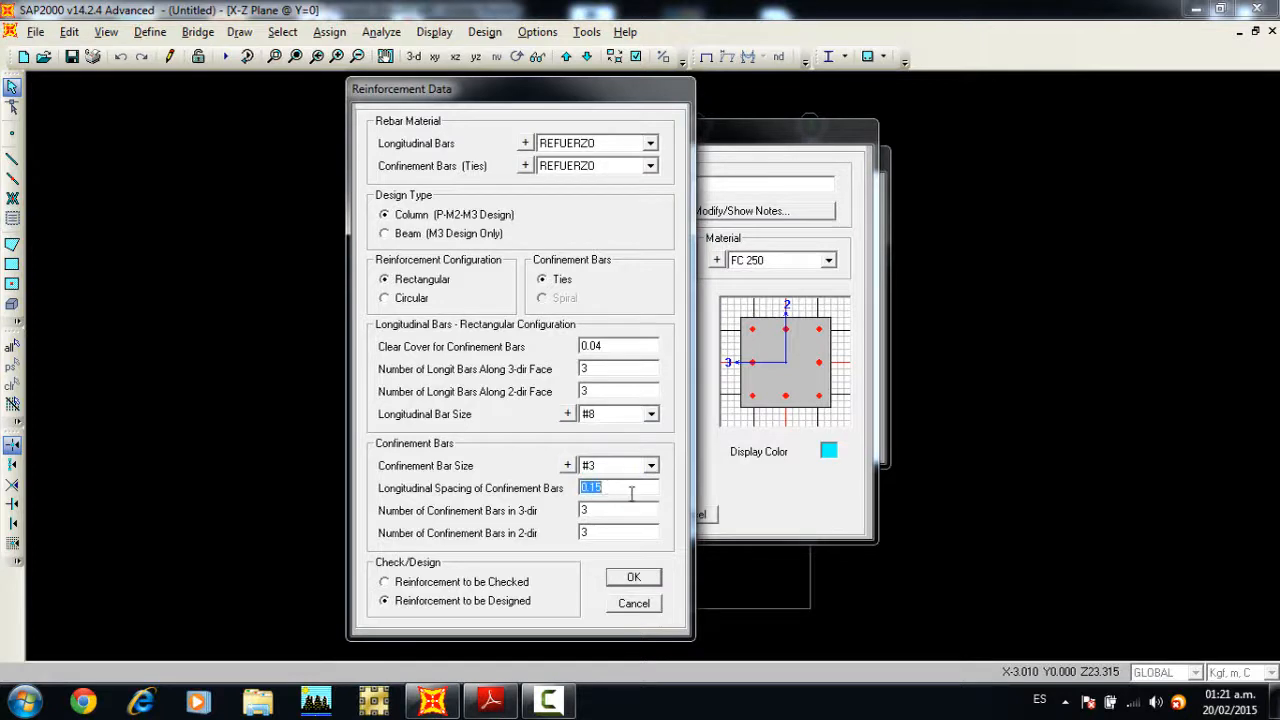
pyautogui.write('0')
pyautogui.click(463, 583)
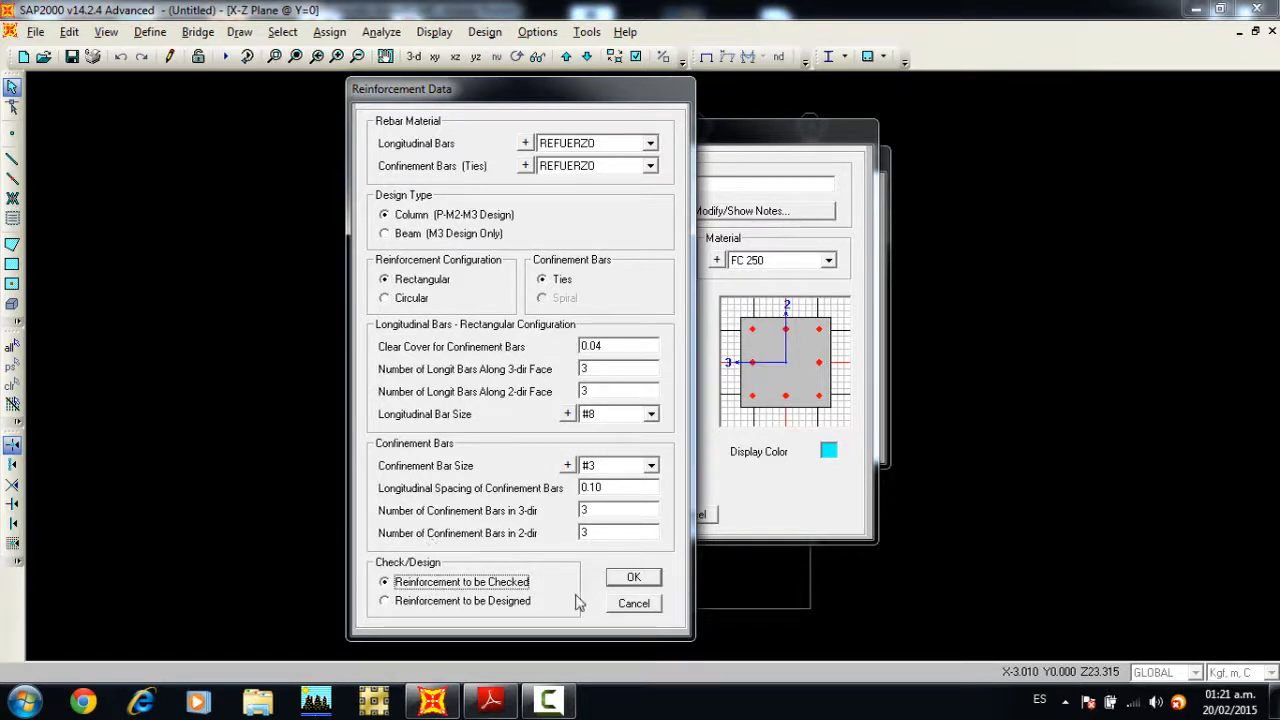
pyautogui.click(630, 580)
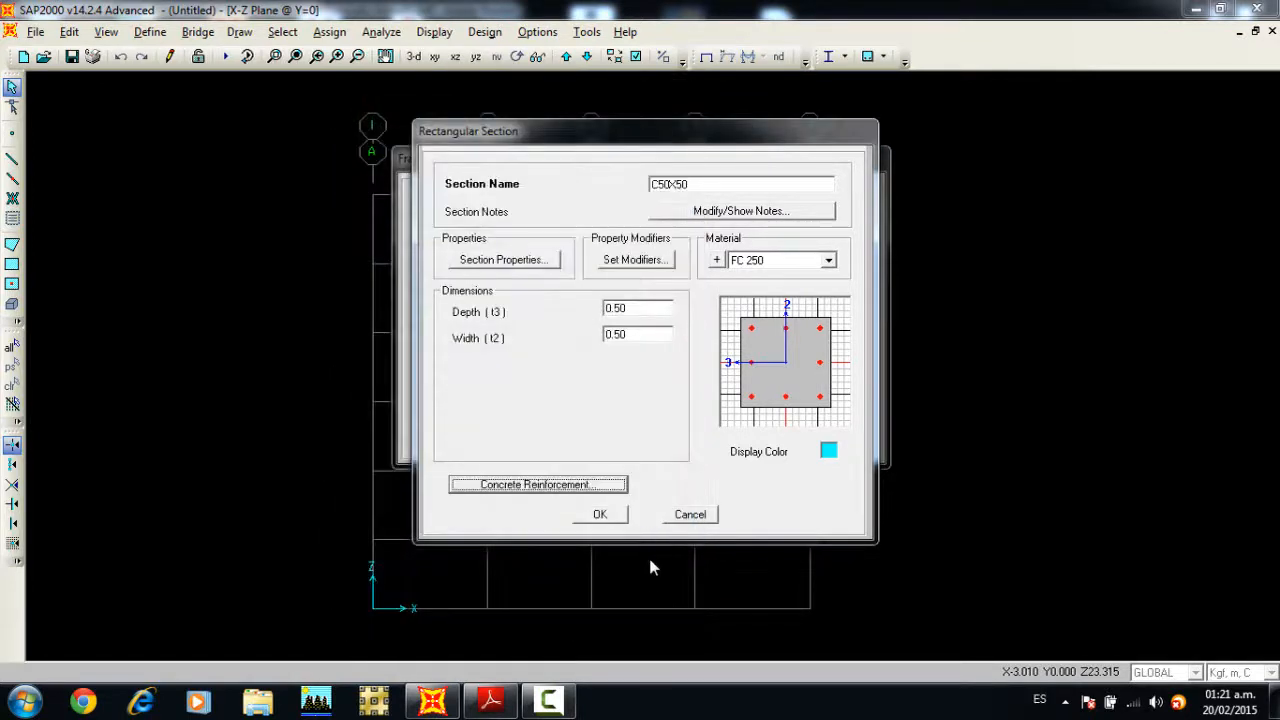
pyautogui.click(600, 516)
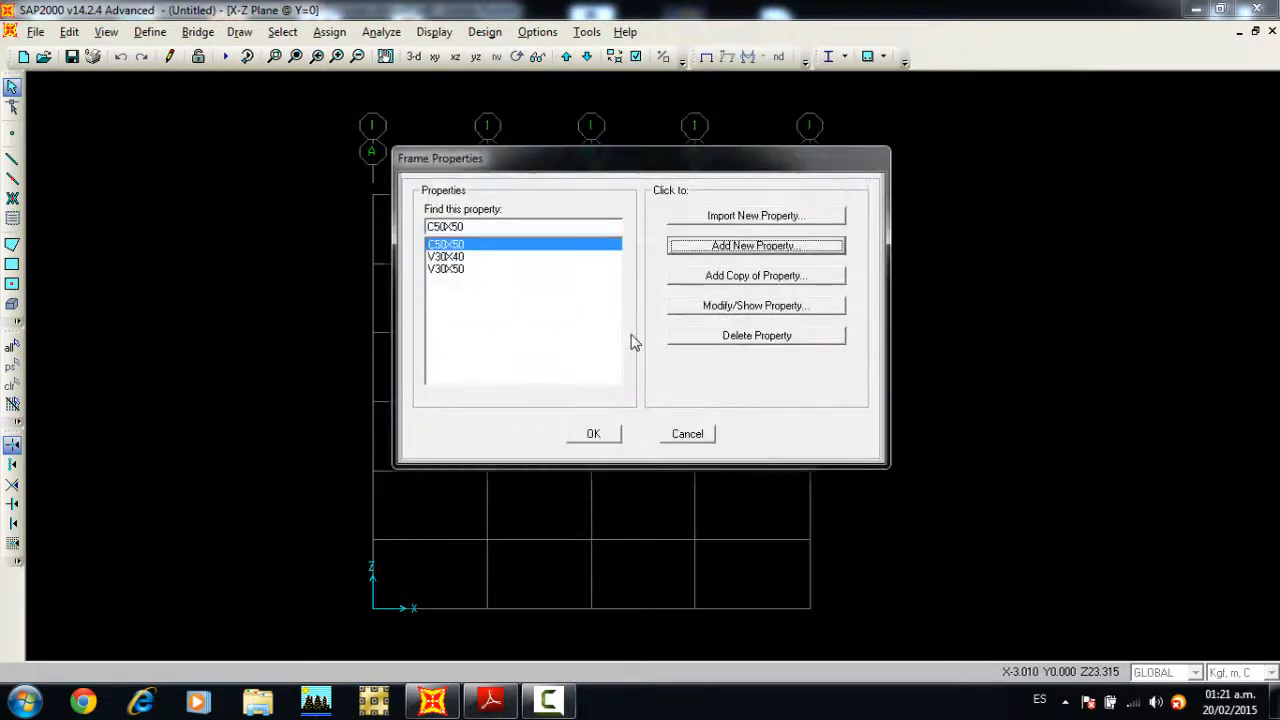
# Step: Copy C50X50 as a section named C45X45 with a depth and width of 0.45 m
pyautogui.click(739, 275)
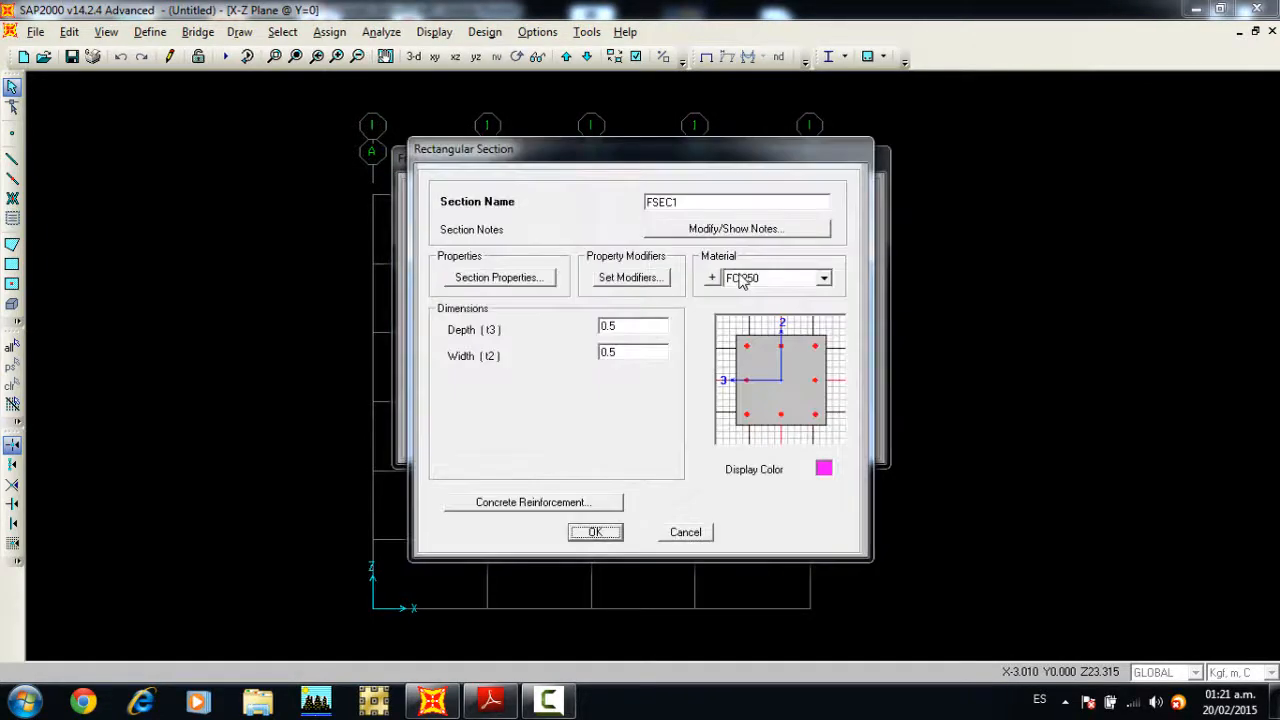
pyautogui.click(708, 201)
pyautogui.doubleClick(668, 196)
pyautogui.write('C45X45')
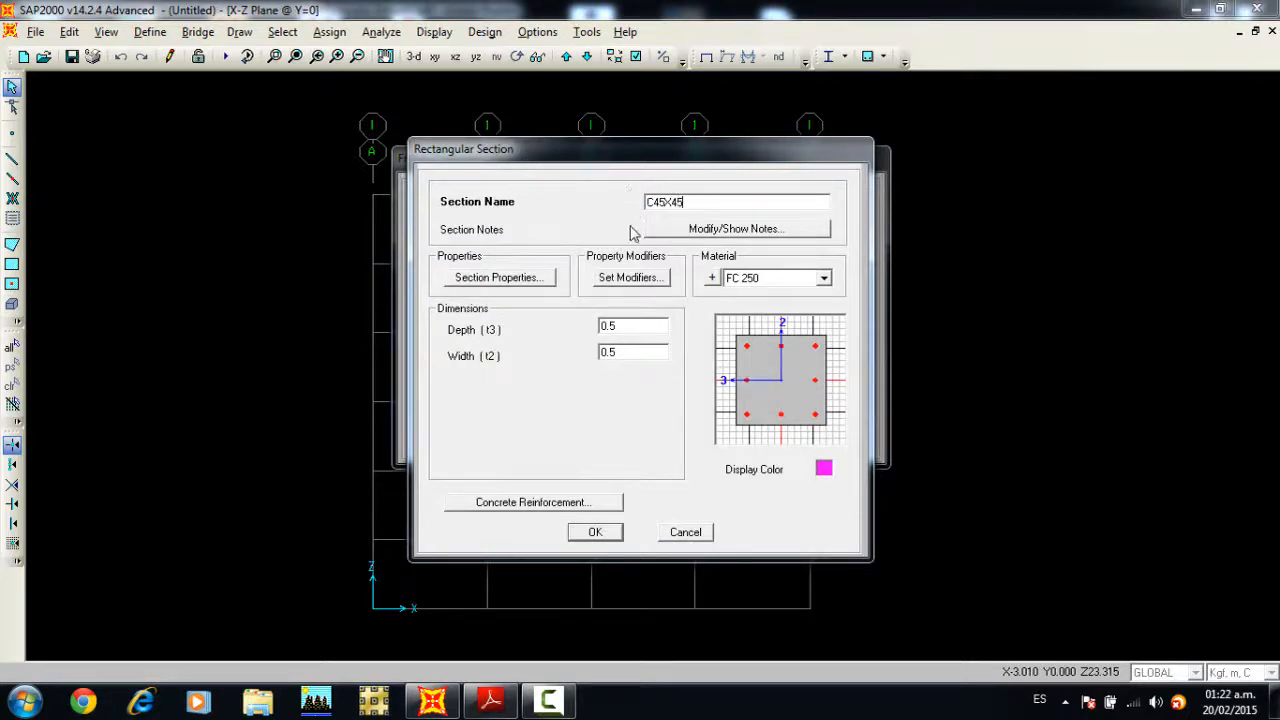
pyautogui.click(611, 328)
pyautogui.write('4')
pyautogui.doubleClick(612, 352)
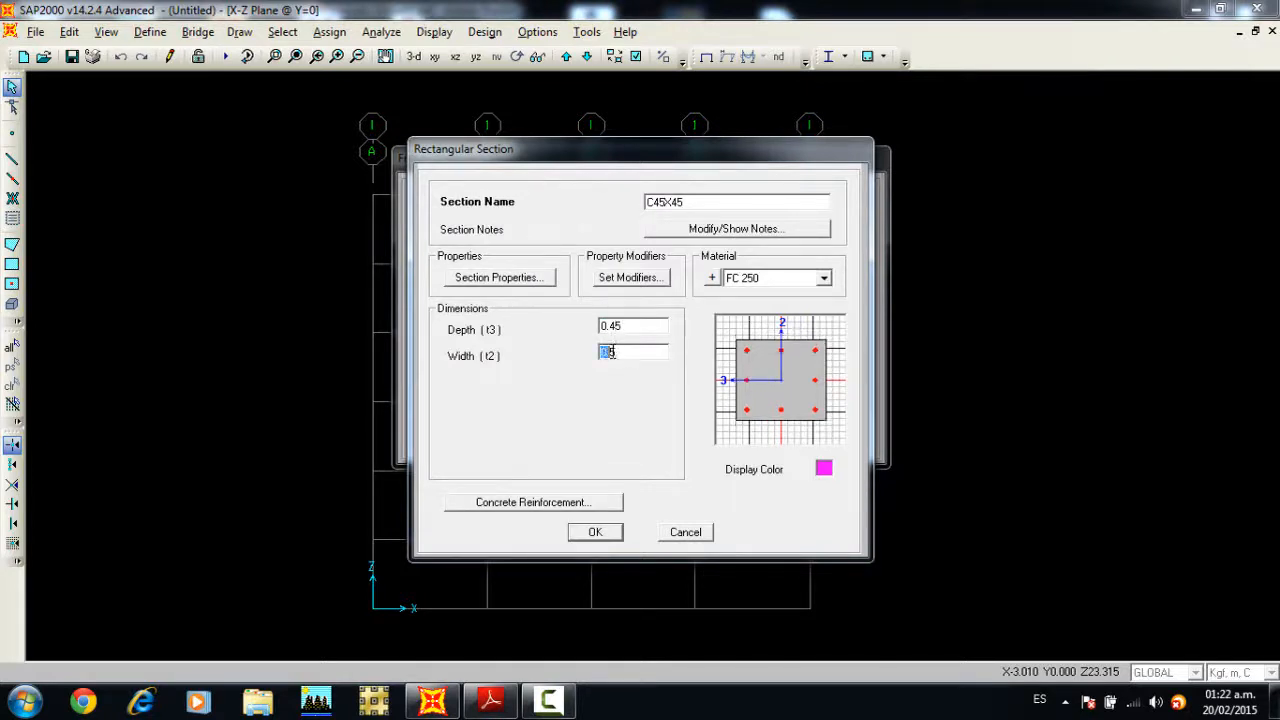
pyautogui.write('45')
# Step: Set C45X45's longitudinal bar size to #7 and accept all frame section definitions
pyautogui.click(579, 504)
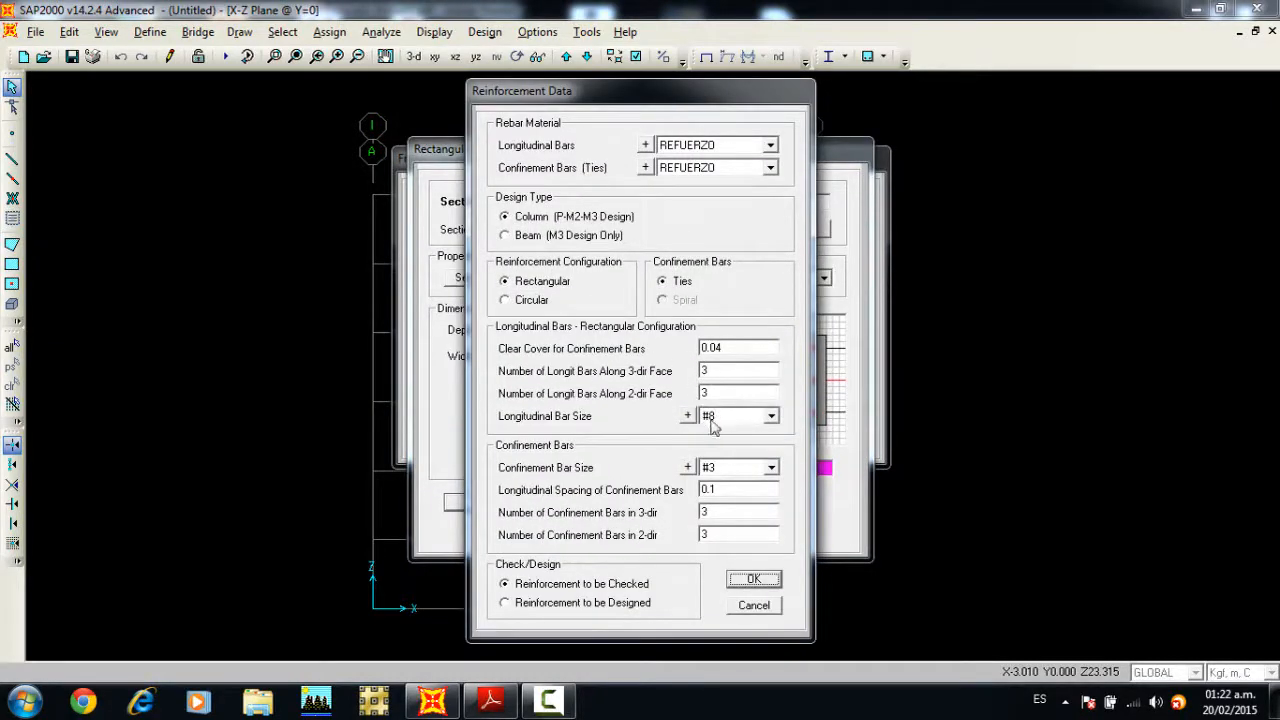
pyautogui.click(772, 416)
pyautogui.click(772, 436)
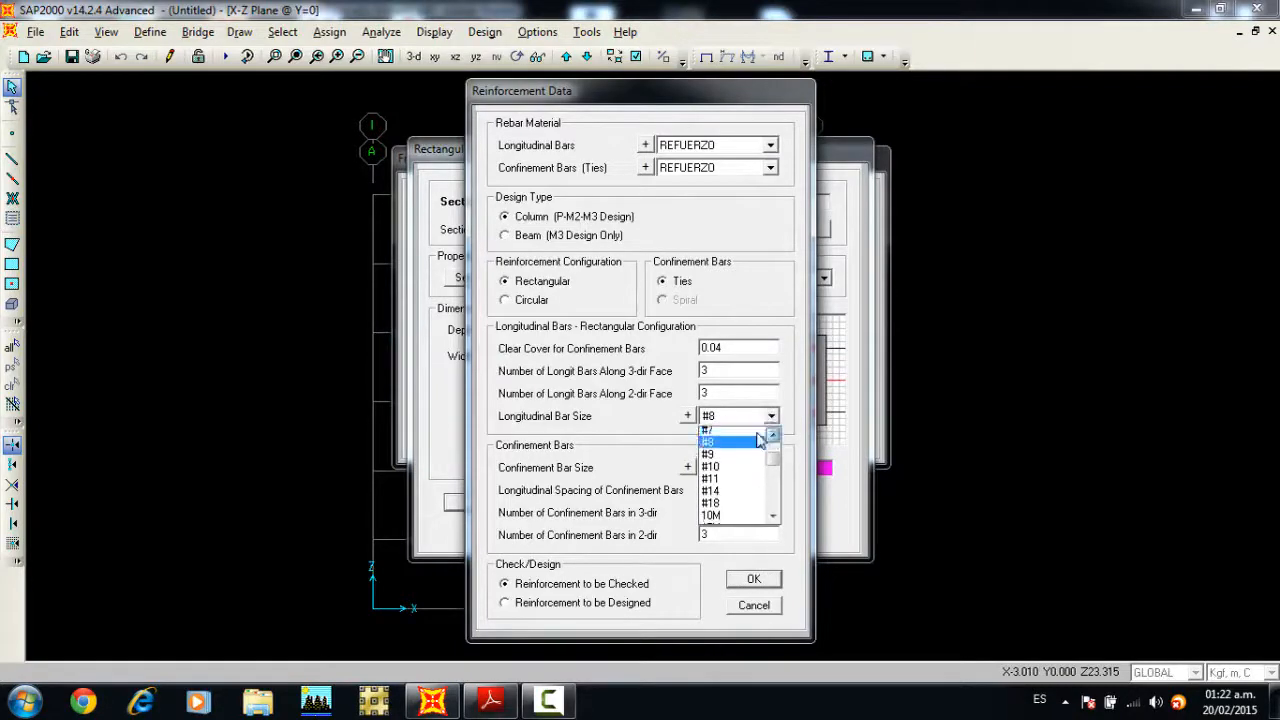
pyautogui.click(746, 434)
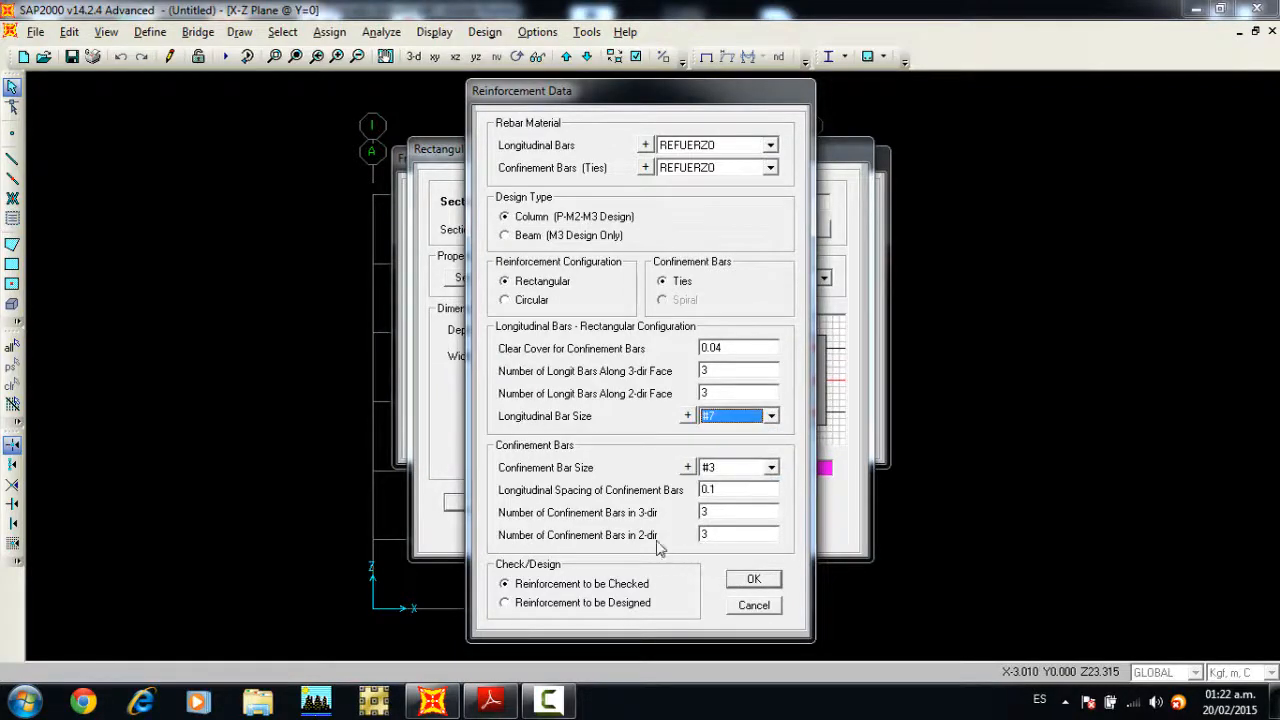
pyautogui.click(749, 582)
pyautogui.click(598, 533)
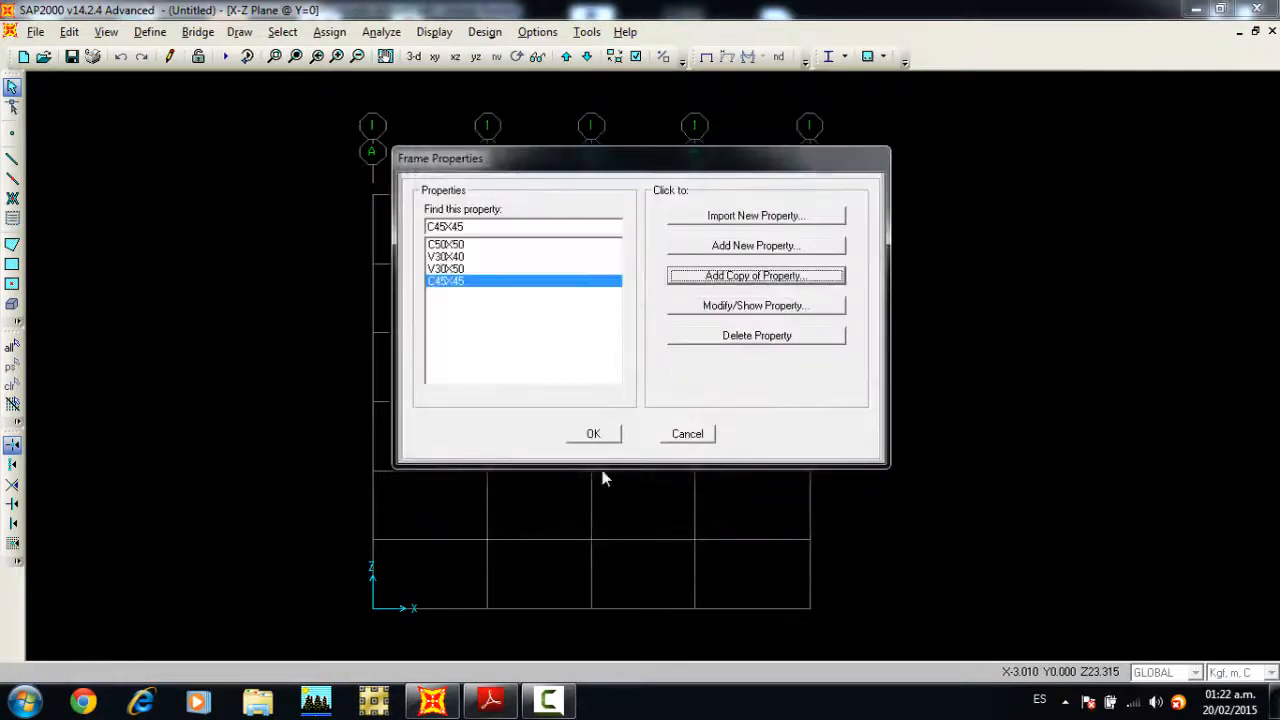
pyautogui.click(597, 433)
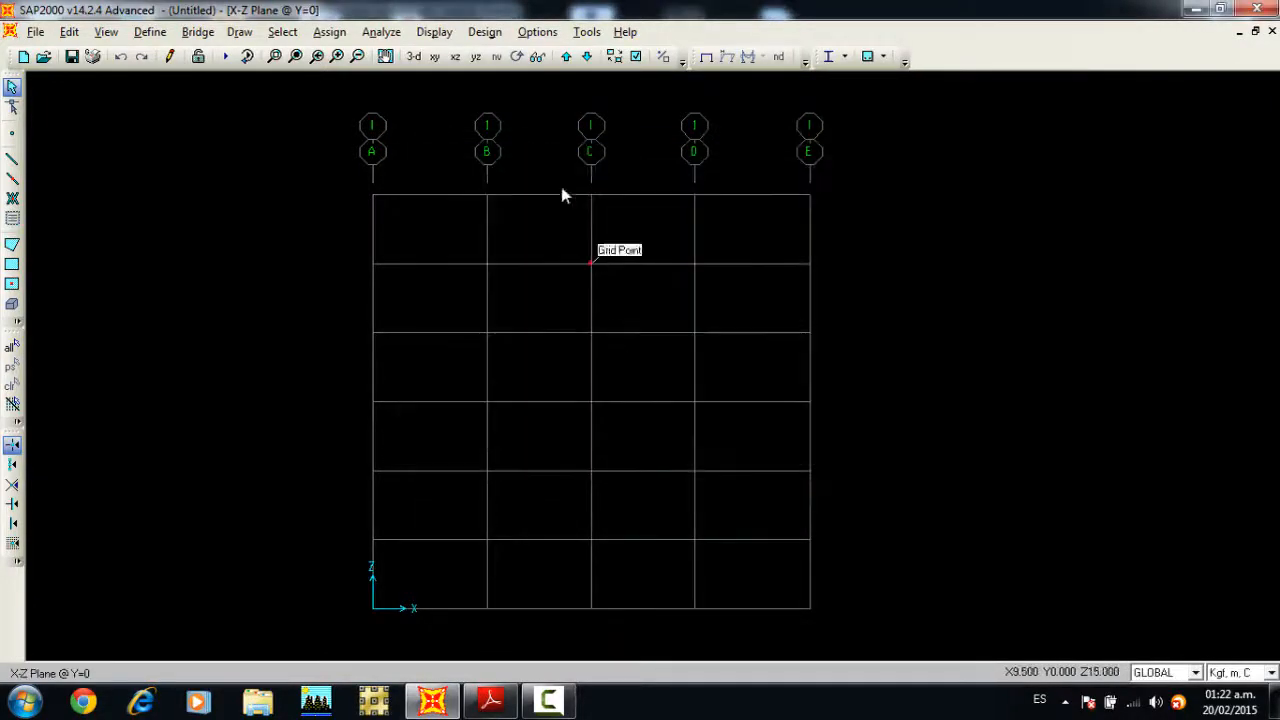
# Step: Add a load pattern named SCP of type SUPER DEAD to the load pattern definitions
pyautogui.click(150, 31)
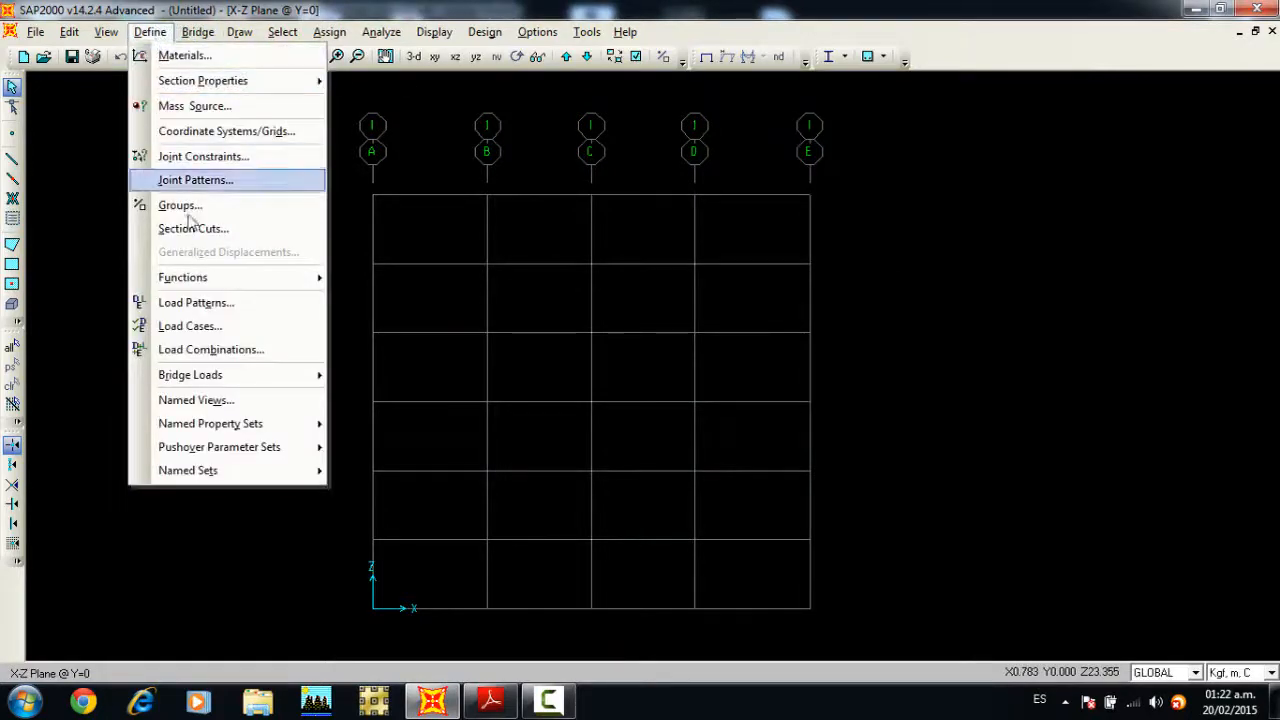
pyautogui.click(214, 302)
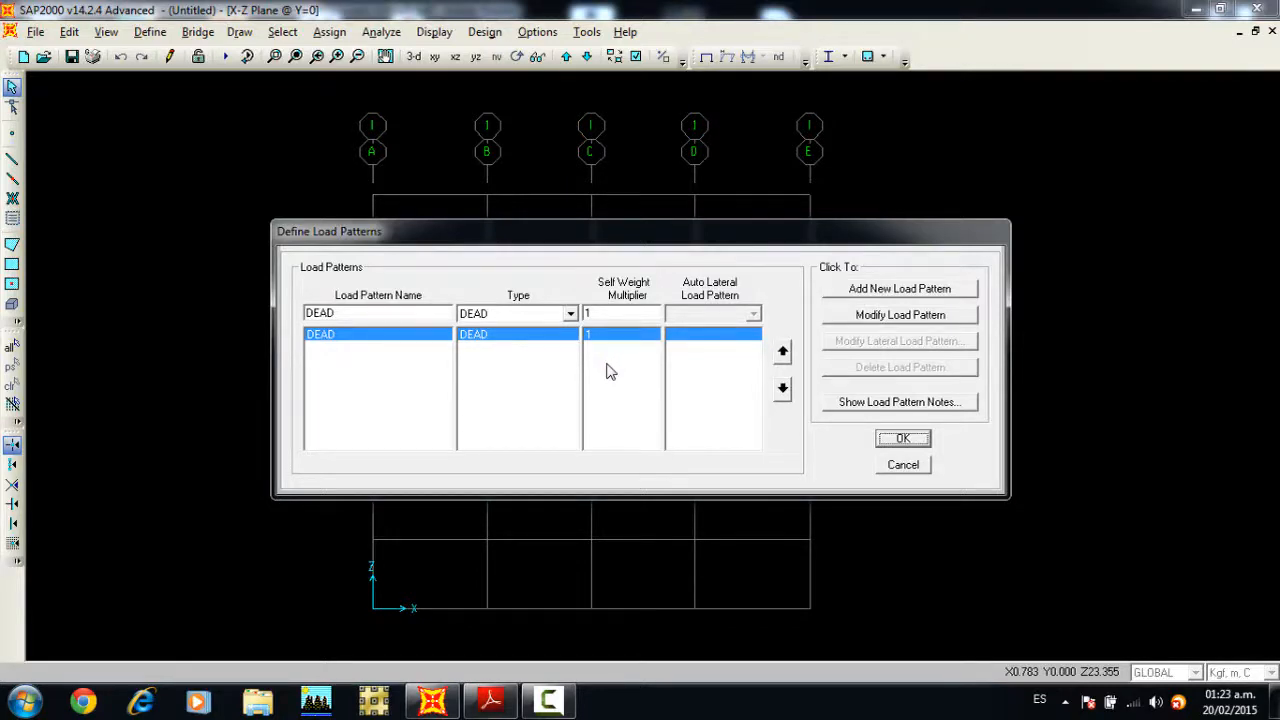
pyautogui.doubleClick(422, 316)
pyautogui.write('SCP')
pyautogui.click(476, 318)
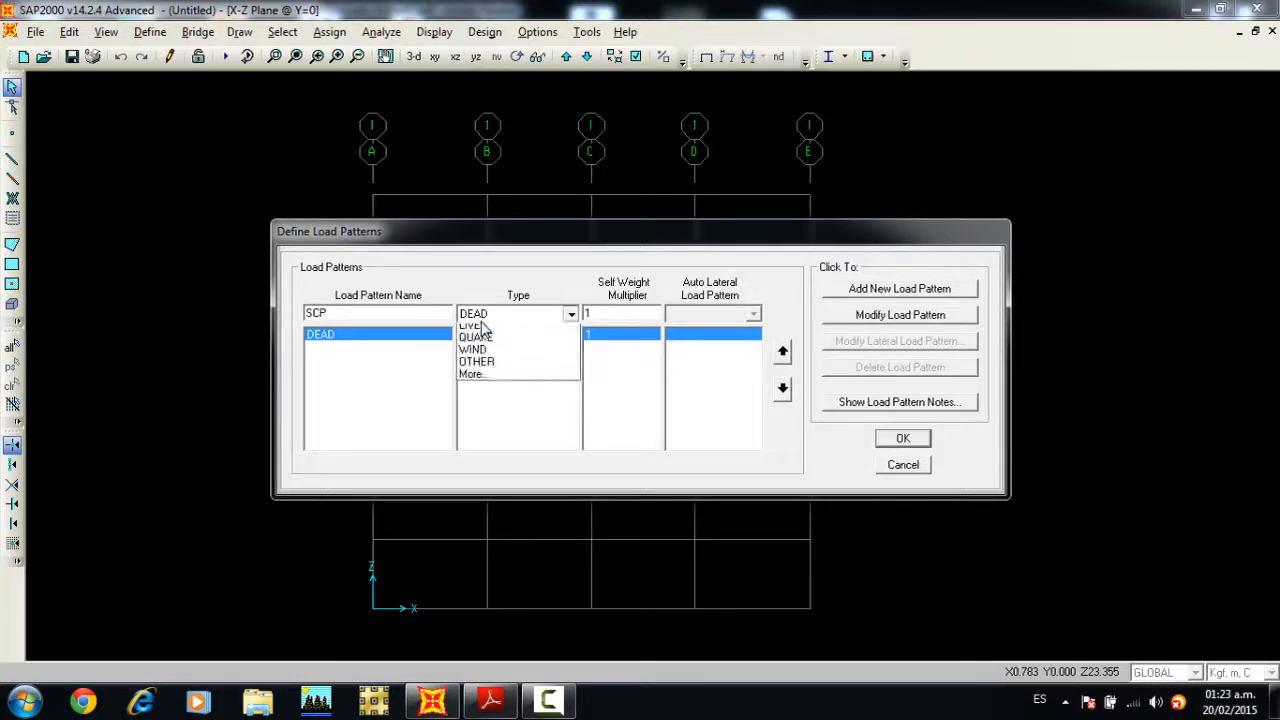
pyautogui.click(484, 391)
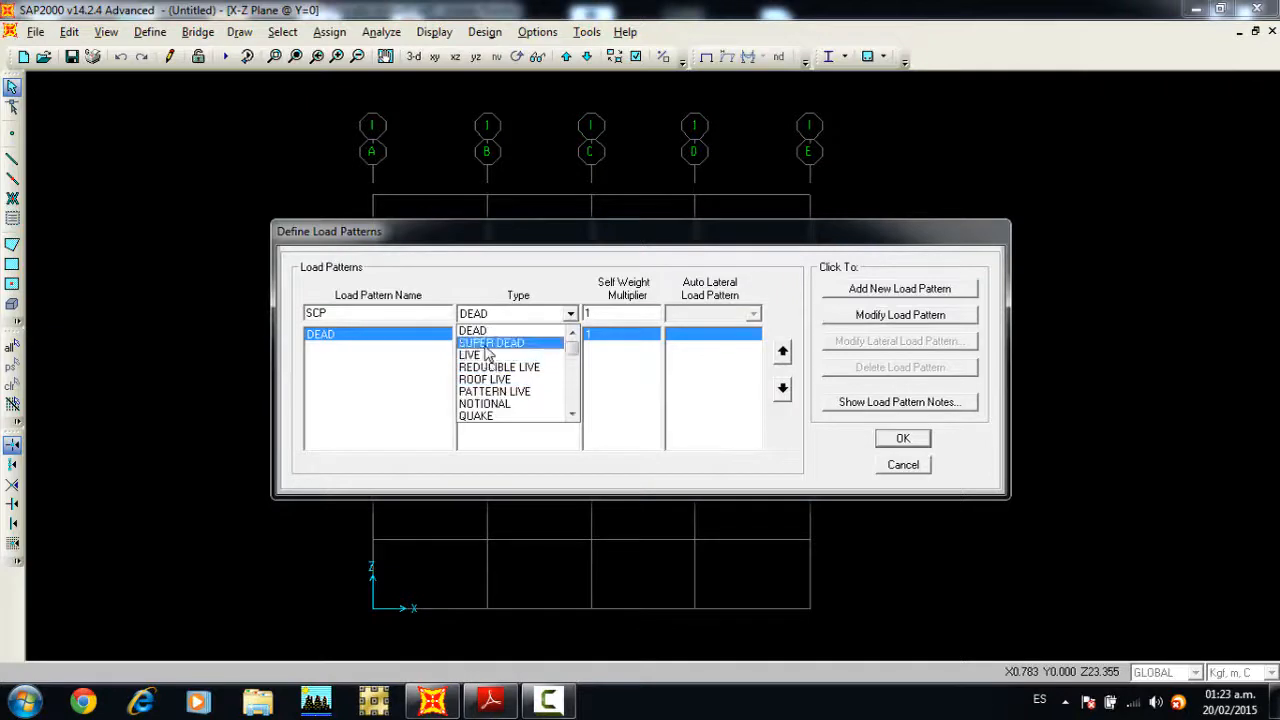
pyautogui.click(490, 343)
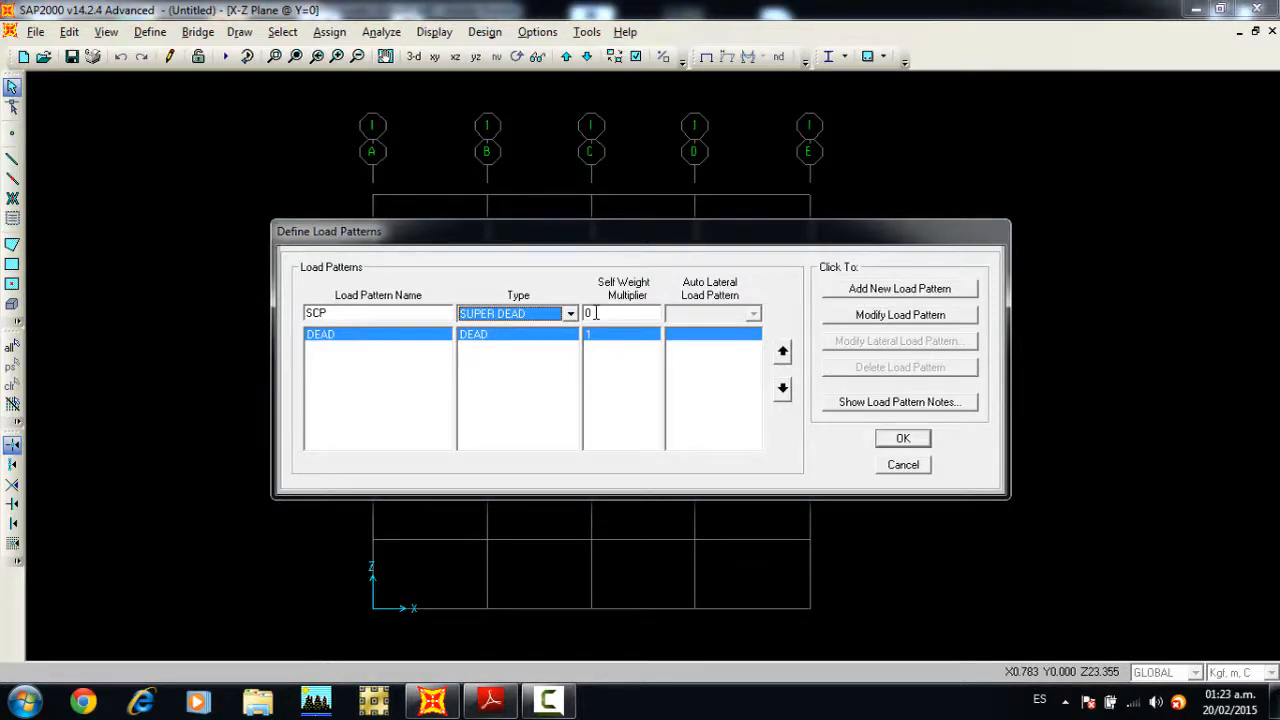
pyautogui.click(880, 289)
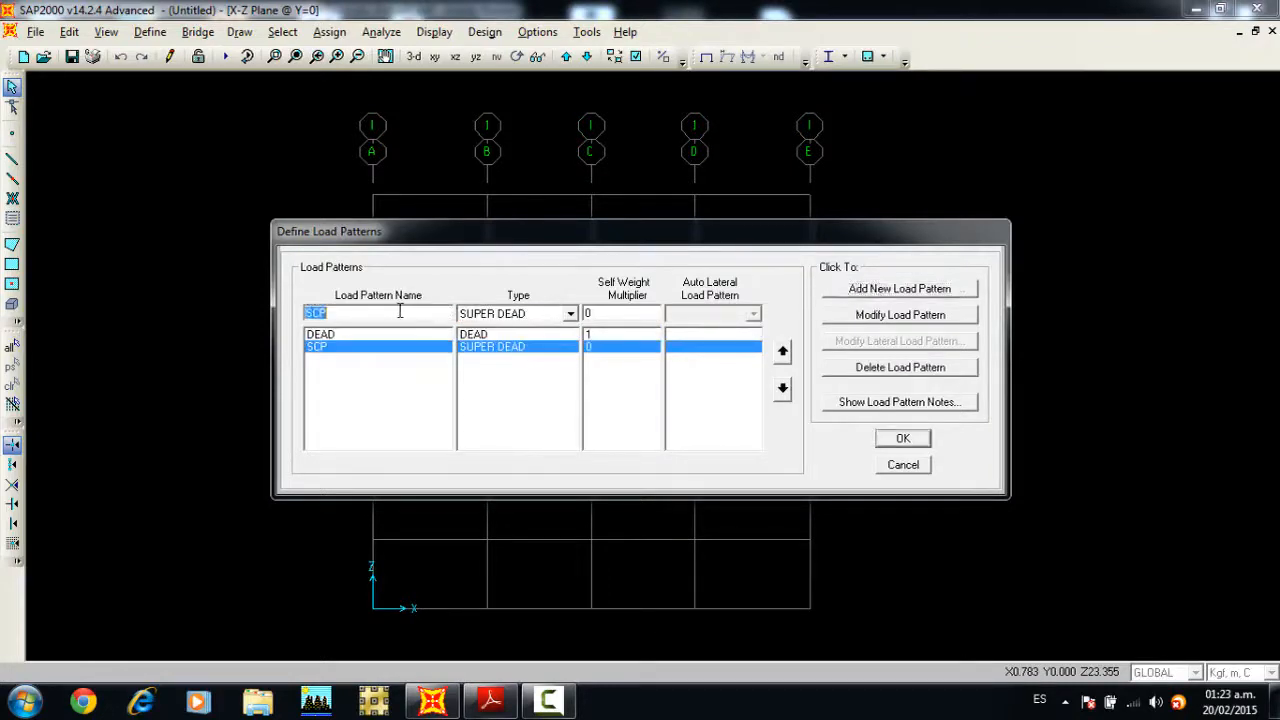
# Step: Add two load patterns of type LIVE named CV and CVT
pyautogui.write('CV')
pyautogui.click(512, 314)
pyautogui.click(510, 347)
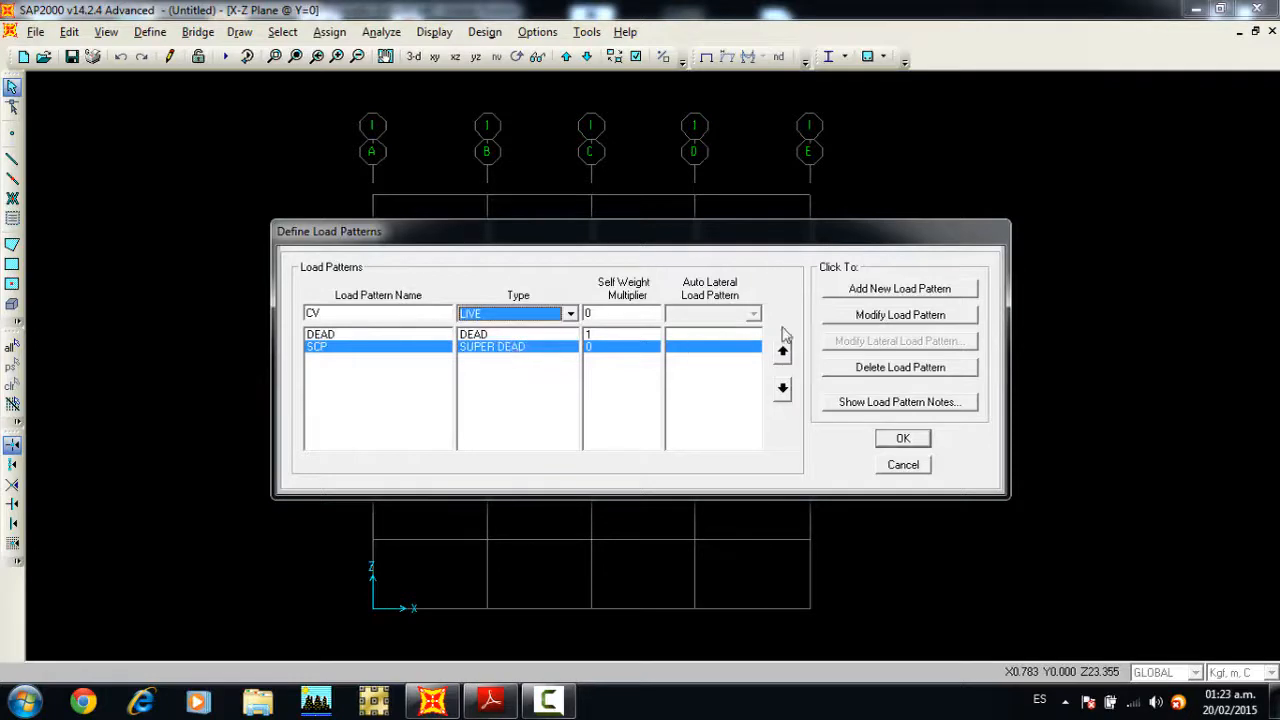
pyautogui.click(868, 290)
pyautogui.doubleClick(407, 310)
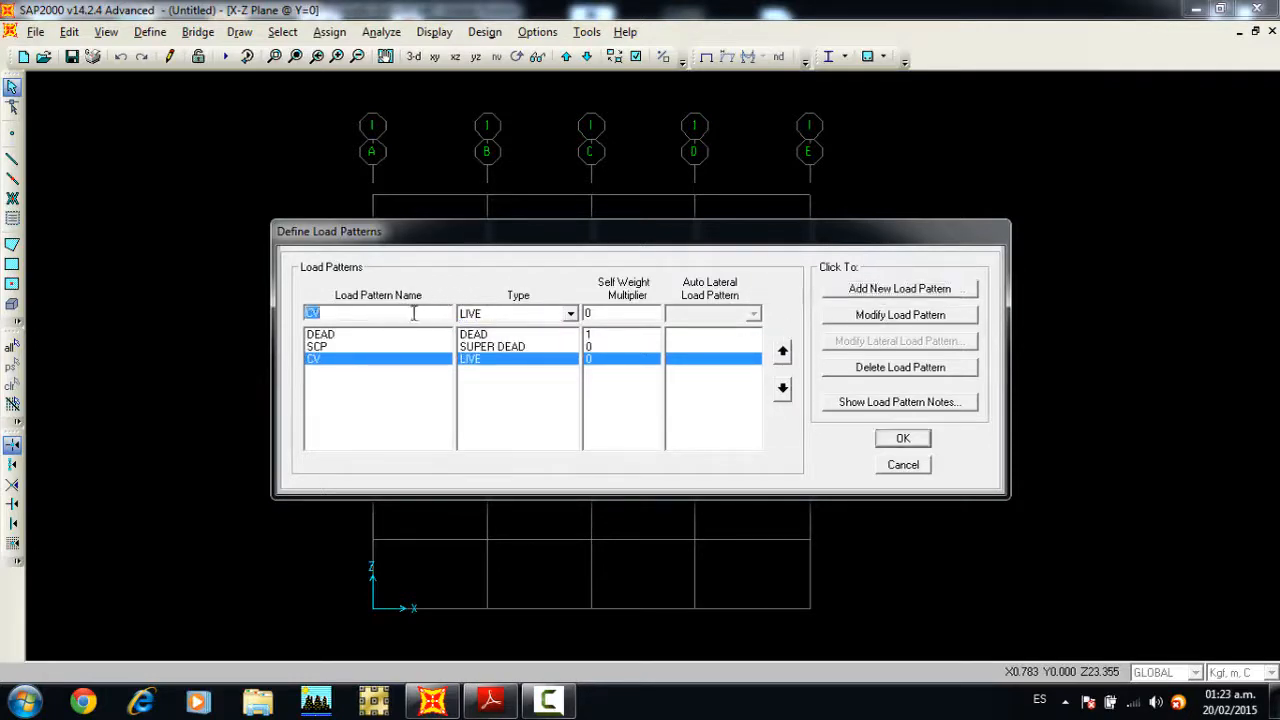
pyautogui.click(410, 312)
pyautogui.write('T')
pyautogui.click(880, 292)
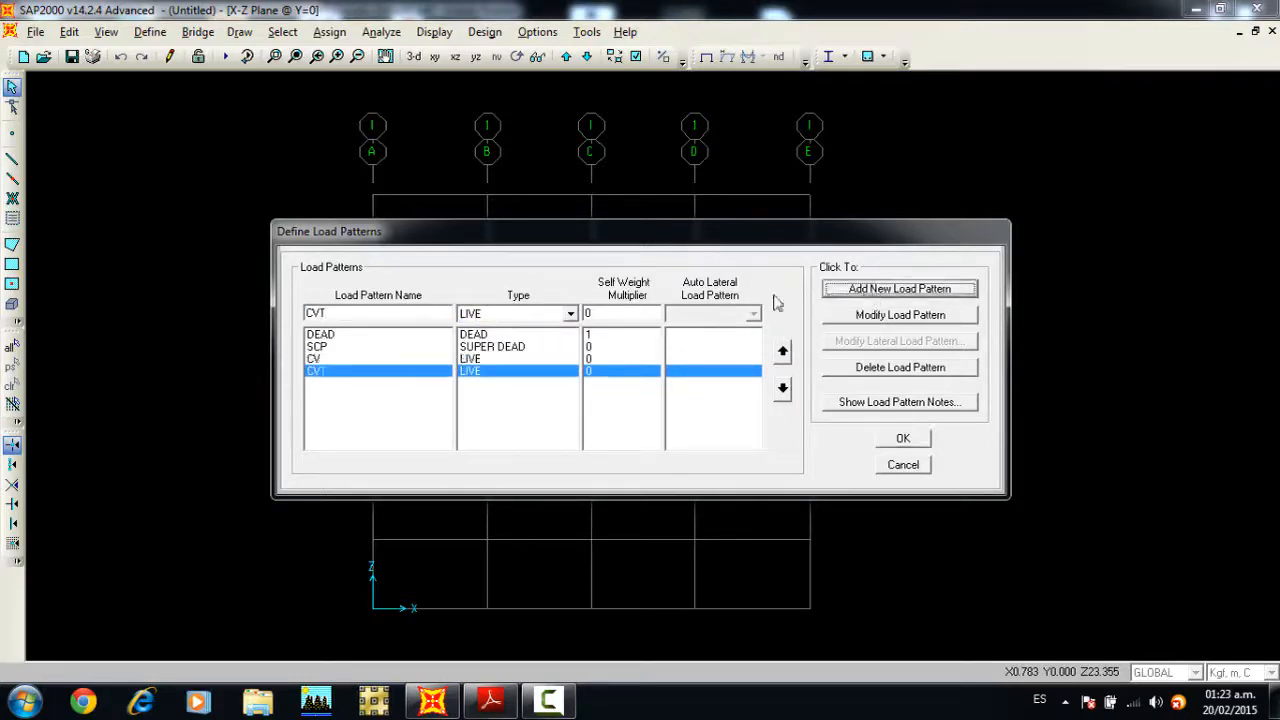
# Step: Add a load pattern named S of type QUAKE and accept the load pattern definitions
pyautogui.doubleClick(365, 311)
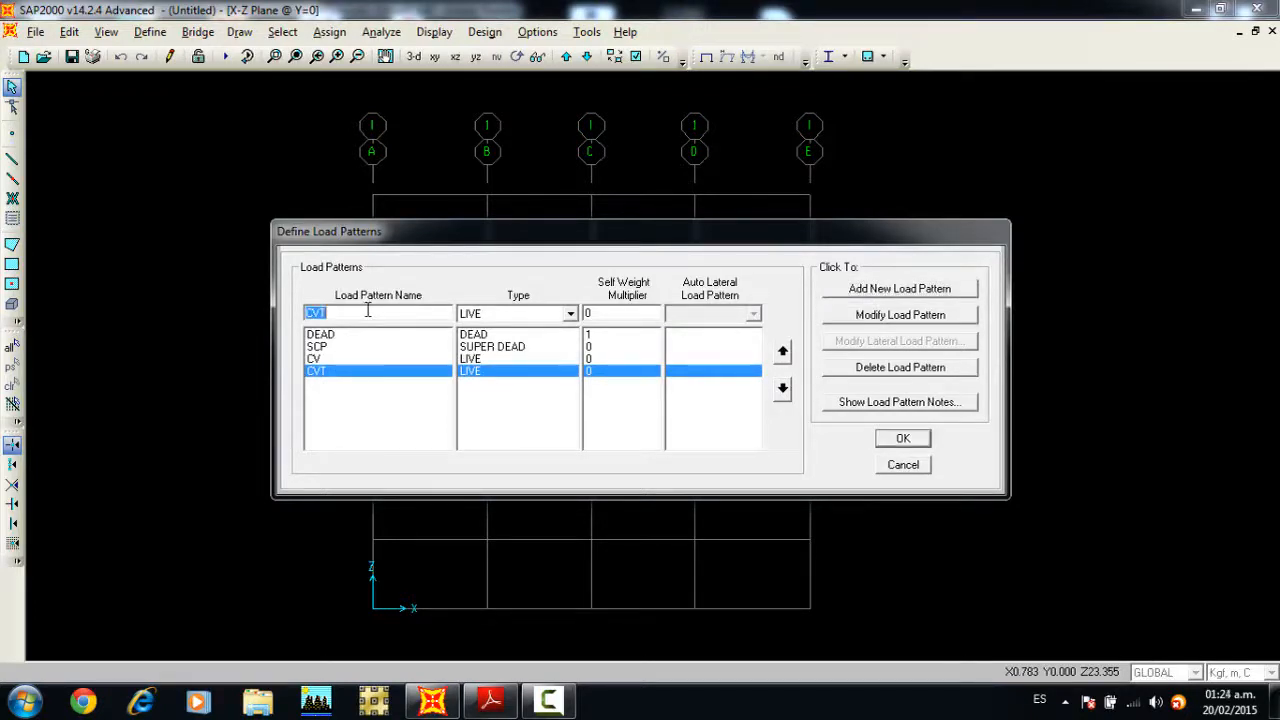
pyautogui.write('S')
pyautogui.click(476, 318)
pyautogui.click(502, 392)
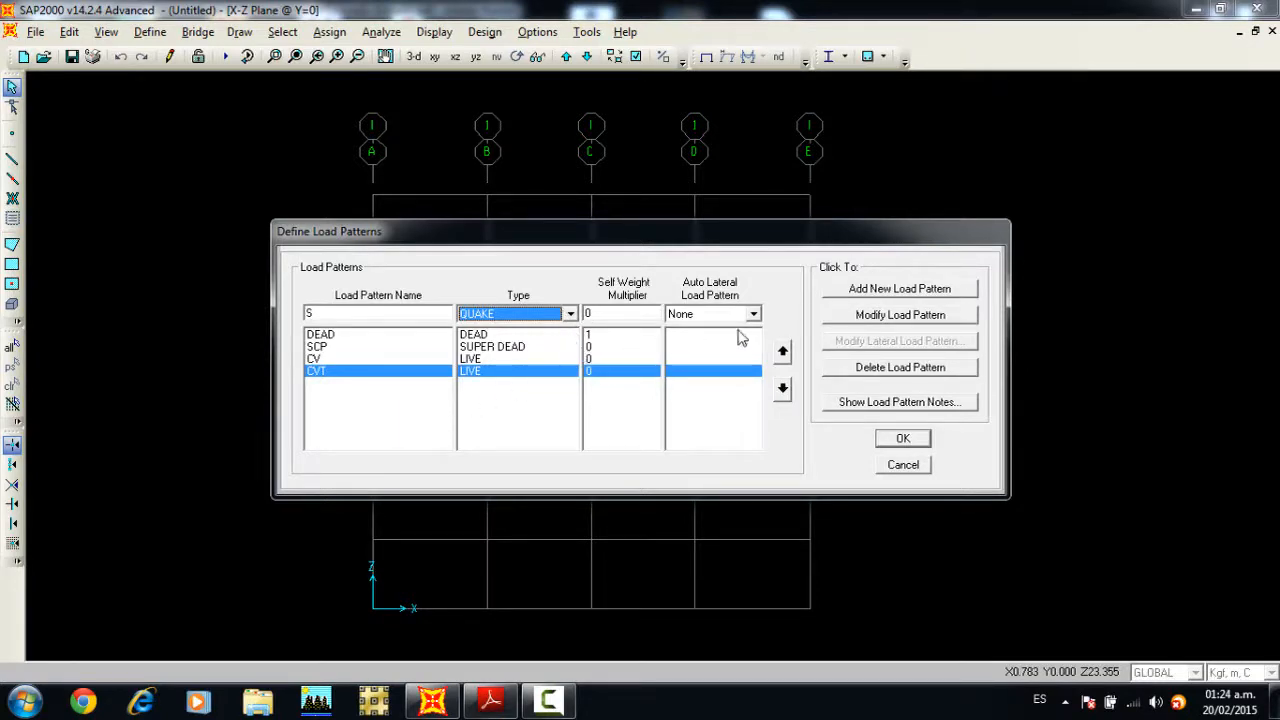
pyautogui.click(866, 290)
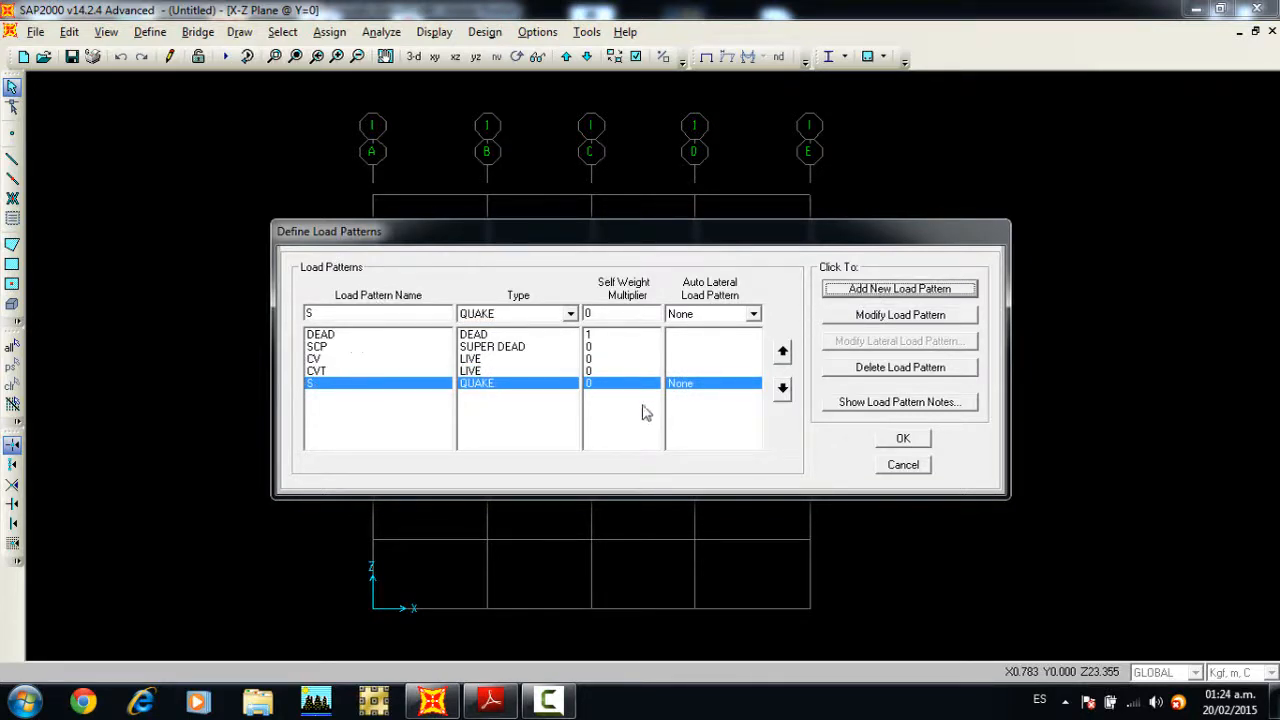
pyautogui.click(902, 441)
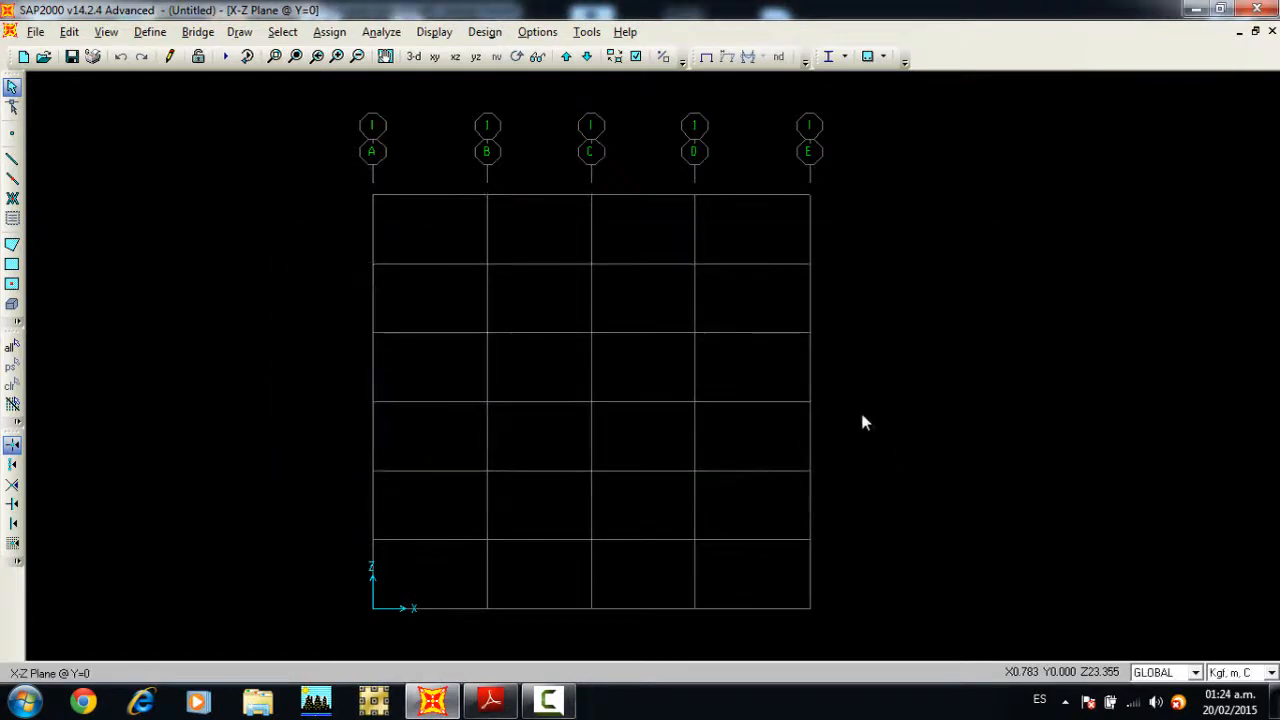
# Step: Start a new load combination and add the DEAD case with a scale factor of 1.4
pyautogui.click(164, 34)
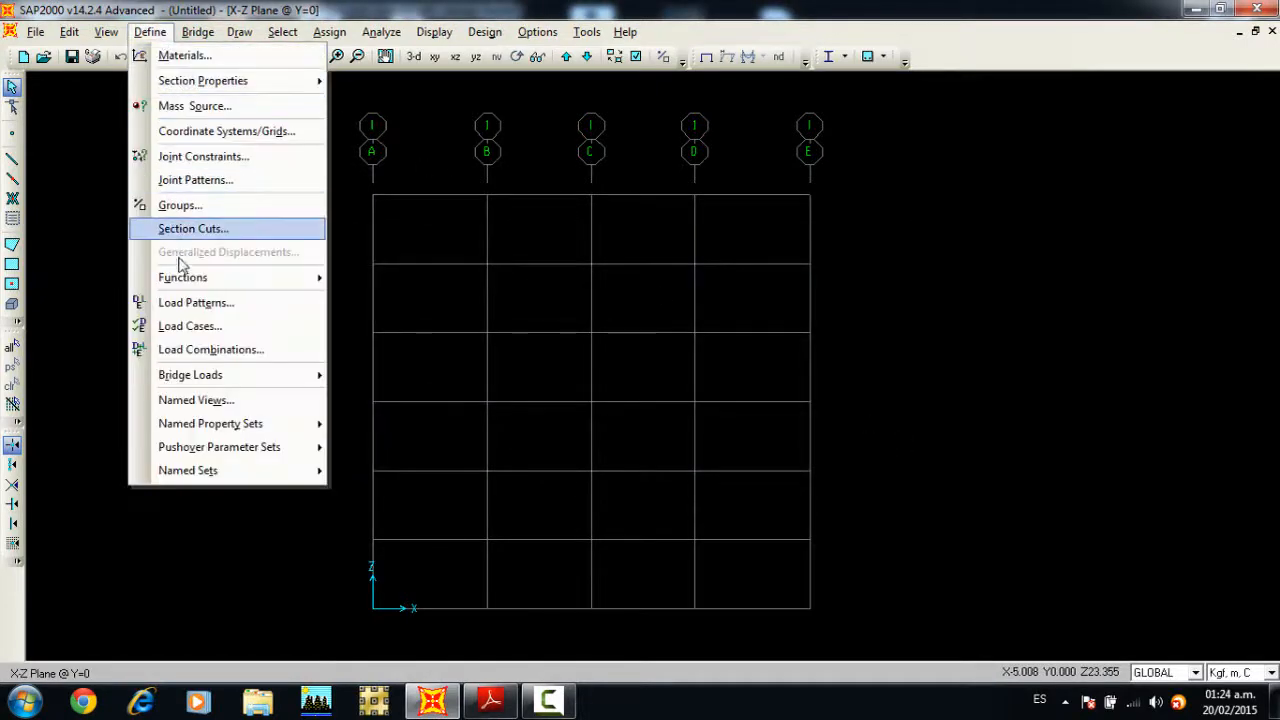
pyautogui.click(209, 350)
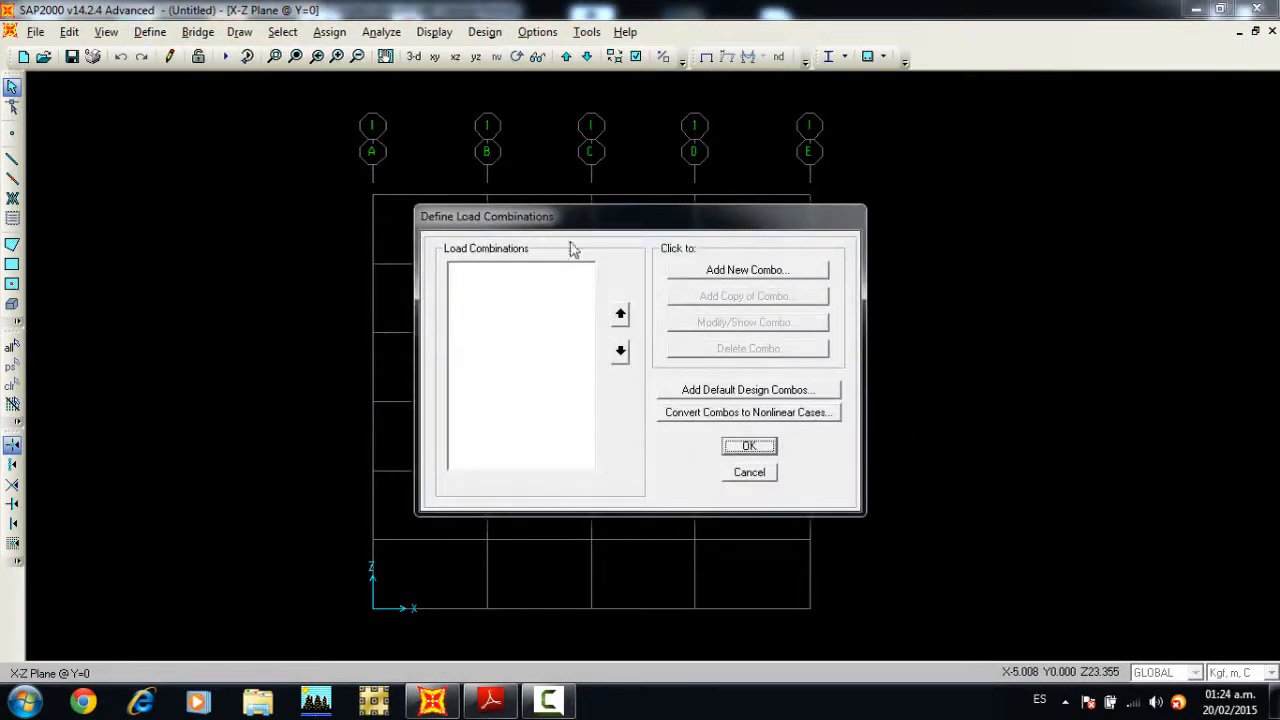
pyautogui.moveTo(594, 228); pyautogui.dragTo(588, 118)
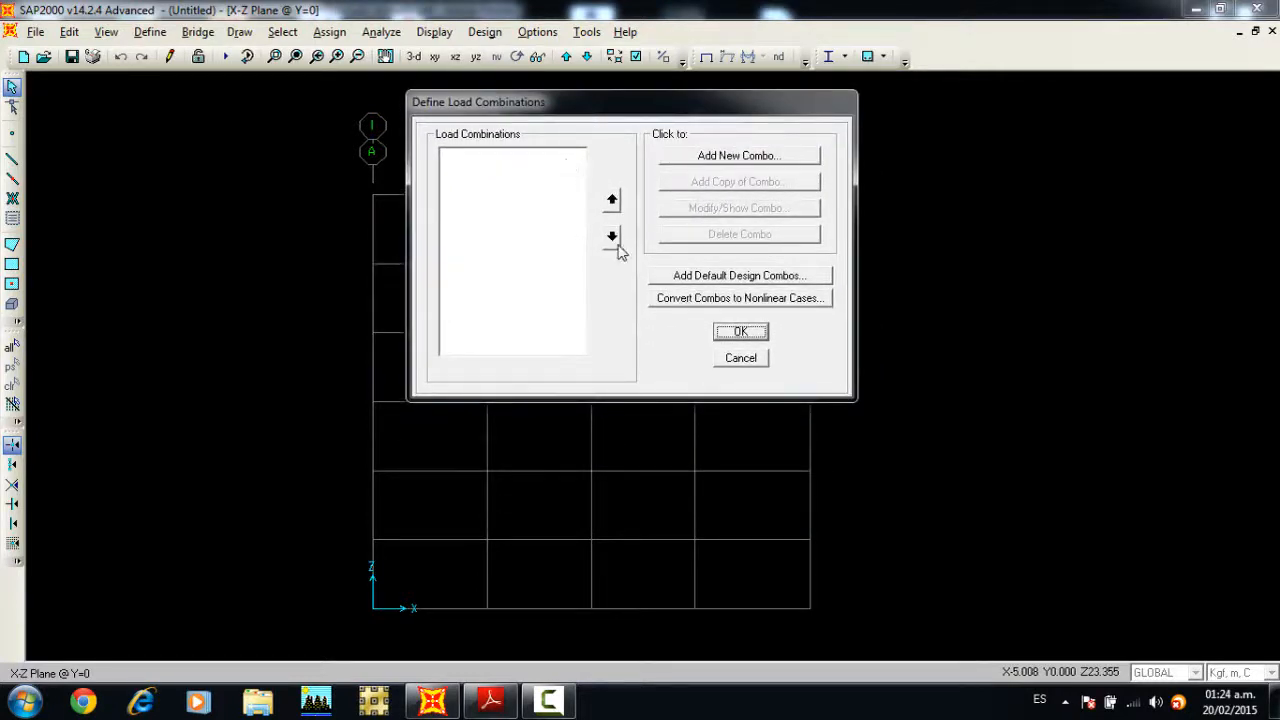
pyautogui.click(731, 158)
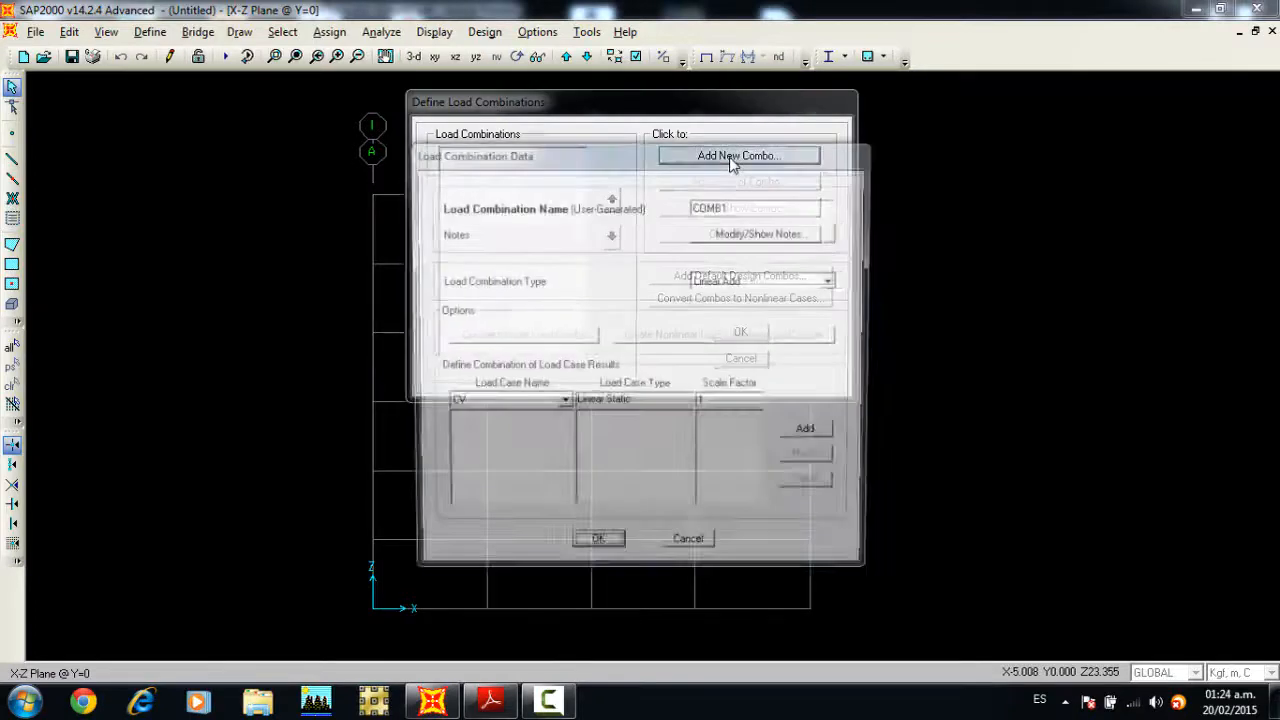
pyautogui.click(561, 404)
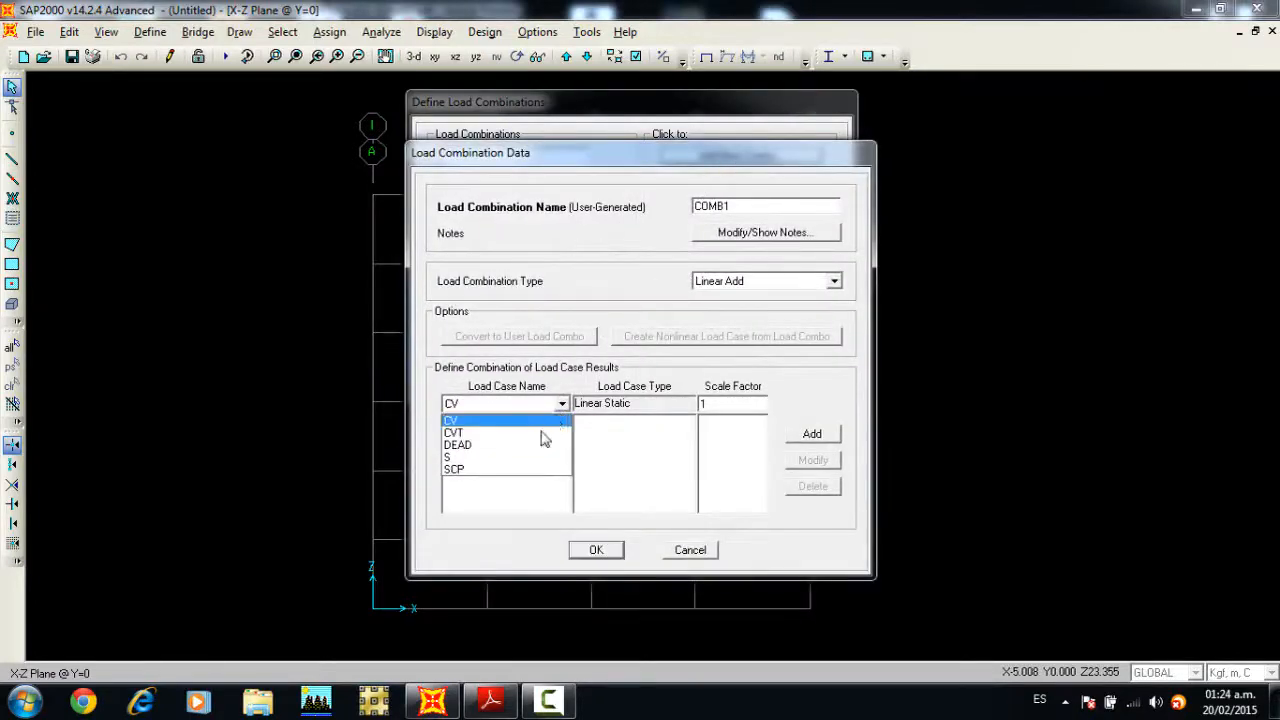
pyautogui.click(533, 446)
pyautogui.doubleClick(721, 404)
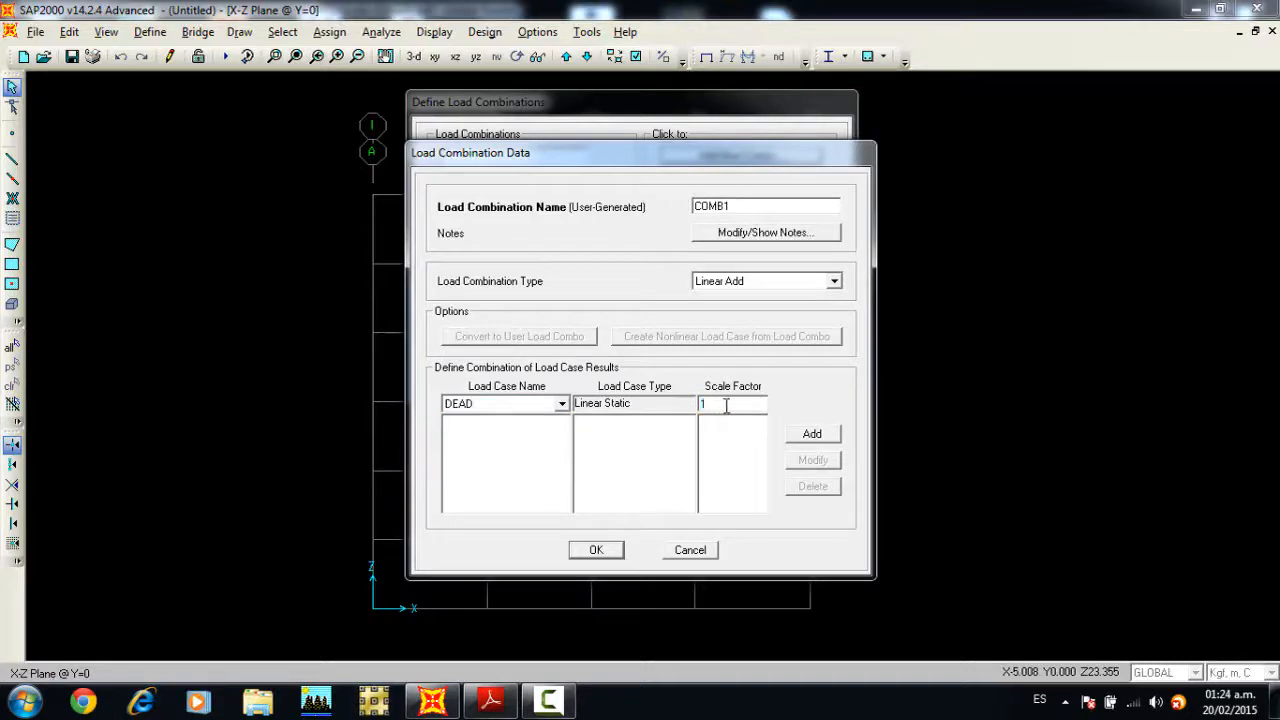
pyautogui.click(812, 433)
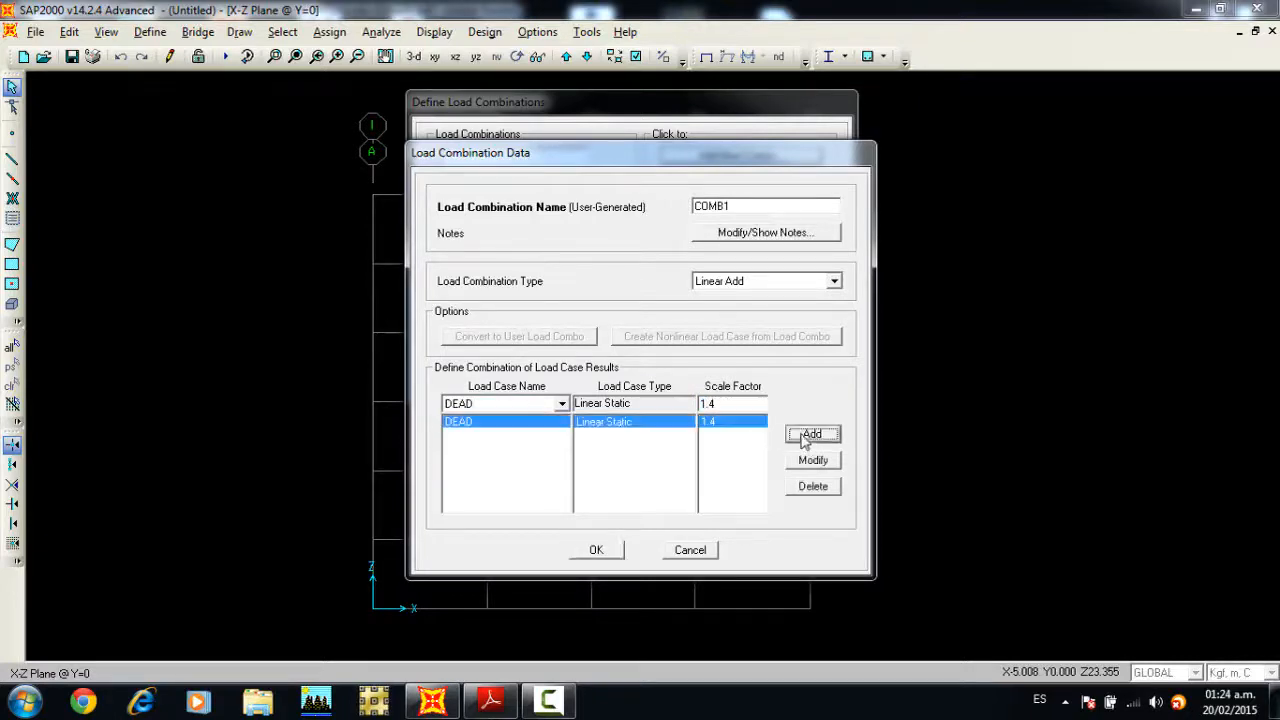
# Step: Add the SCP case to COMB1 with a scale factor of 1.4 and accept the combination
pyautogui.click(561, 404)
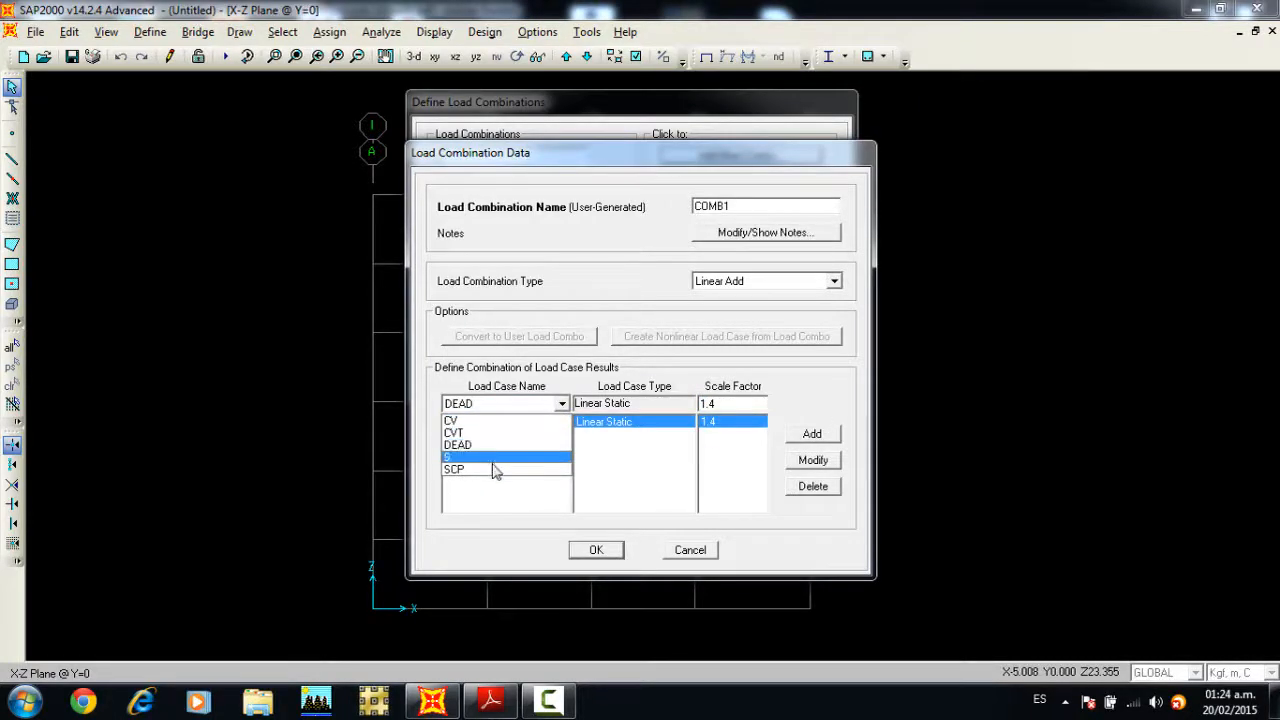
pyautogui.click(494, 469)
pyautogui.click(795, 438)
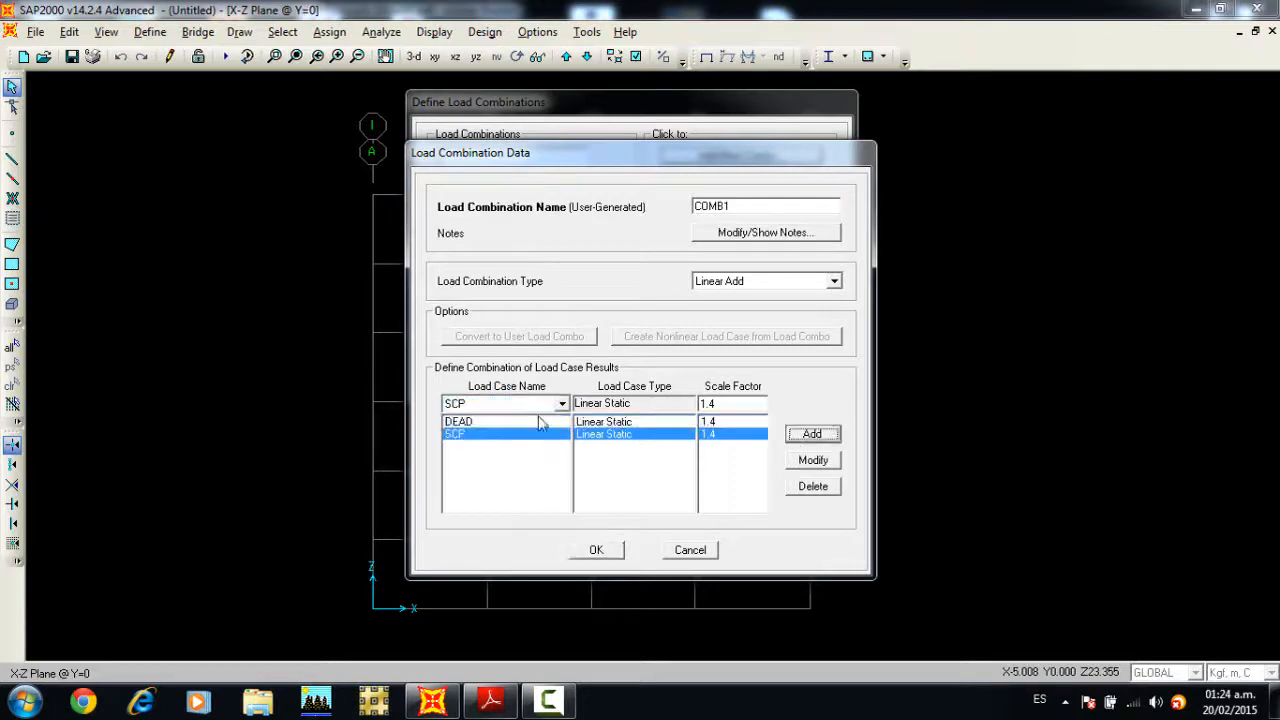
pyautogui.click(590, 550)
# Step: Create a second load combination and add the SCP and DEAD cases, each with a scale factor of 1.2
pyautogui.click(733, 158)
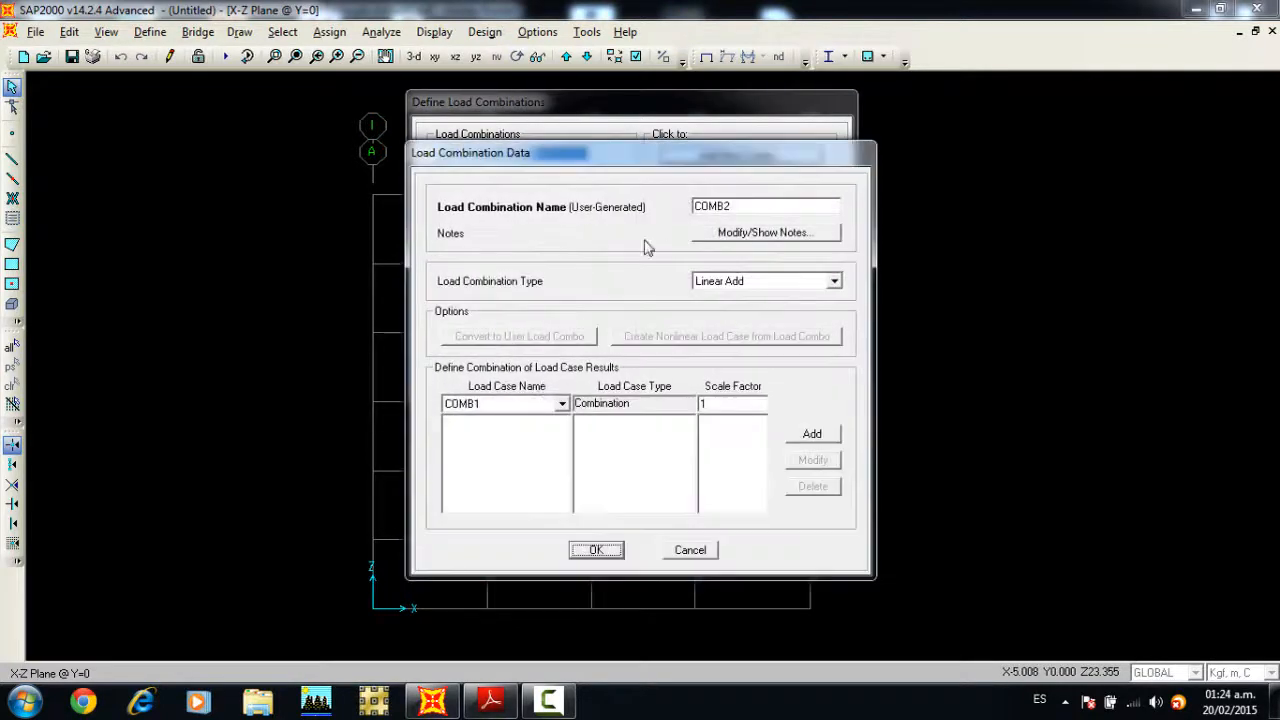
pyautogui.click(548, 403)
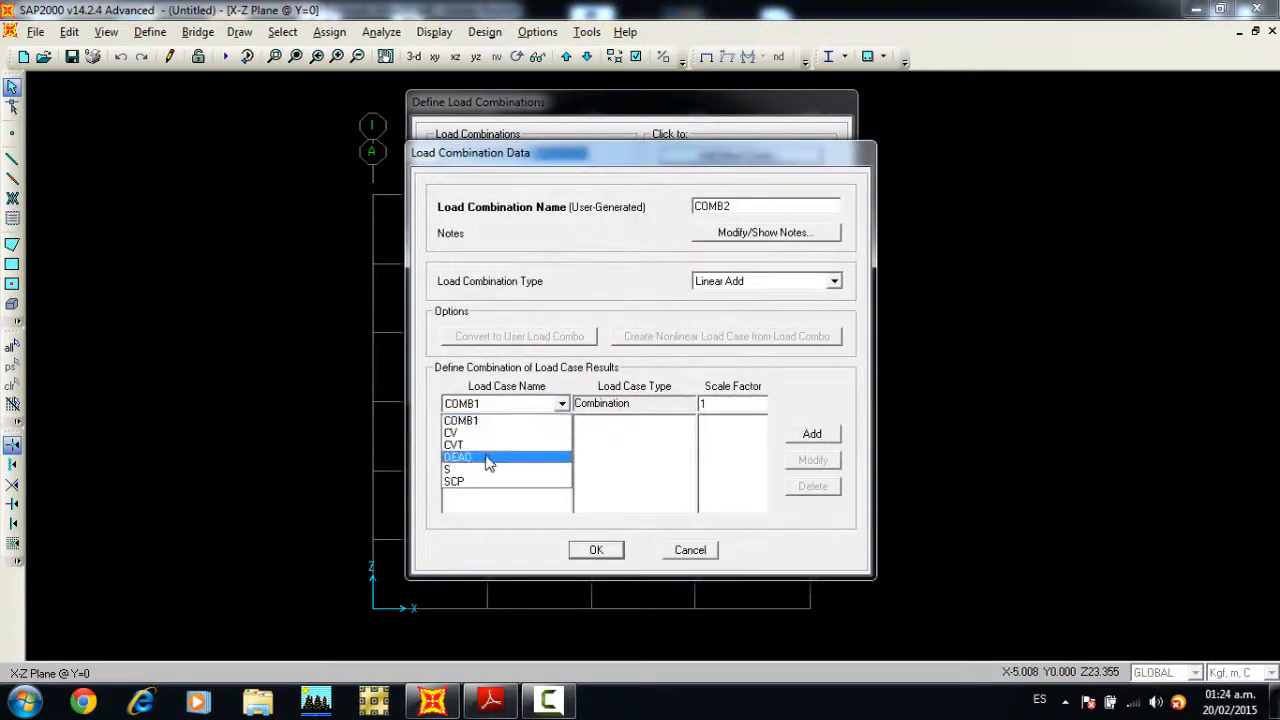
pyautogui.click(488, 458)
pyautogui.click(752, 403)
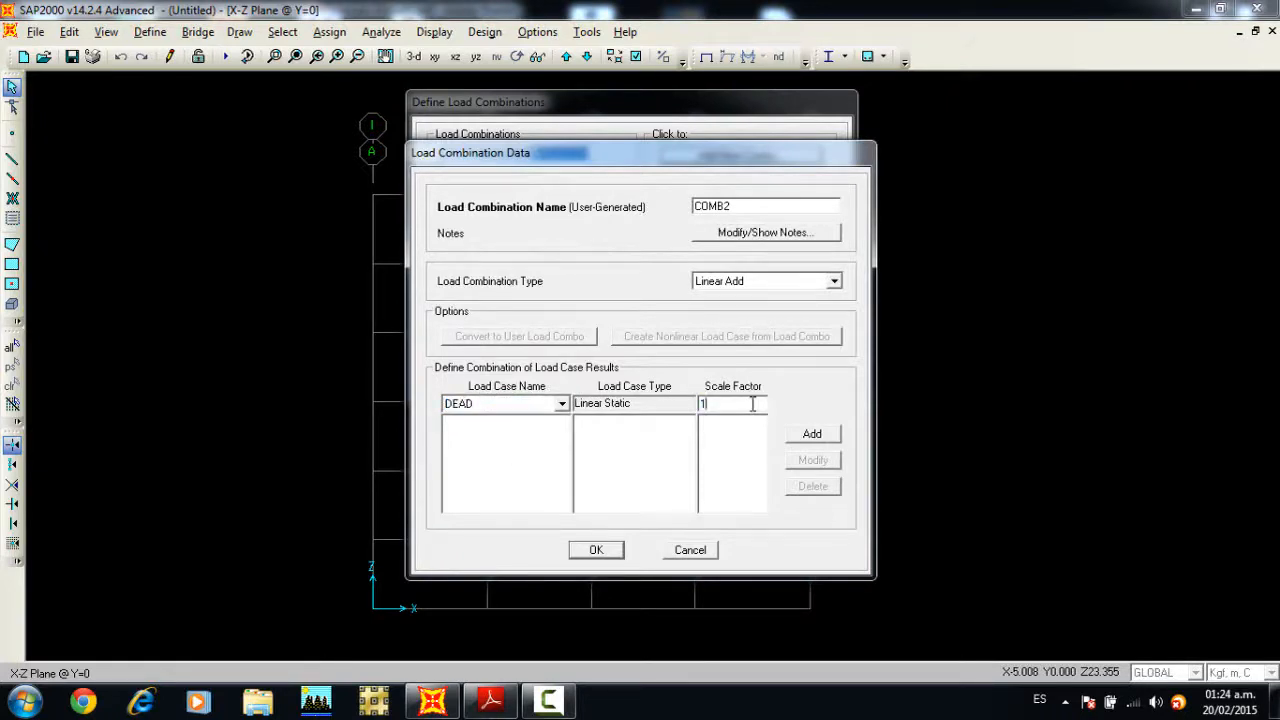
pyautogui.click(505, 402)
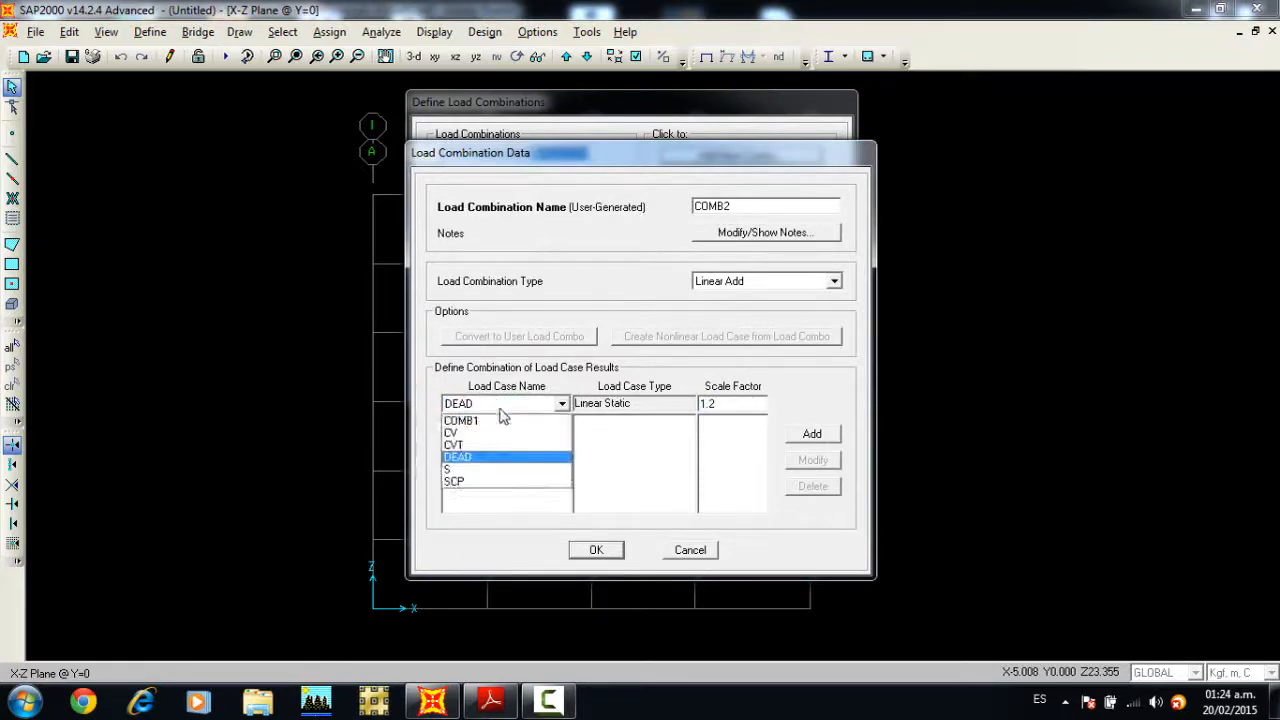
pyautogui.click(491, 480)
pyautogui.click(800, 438)
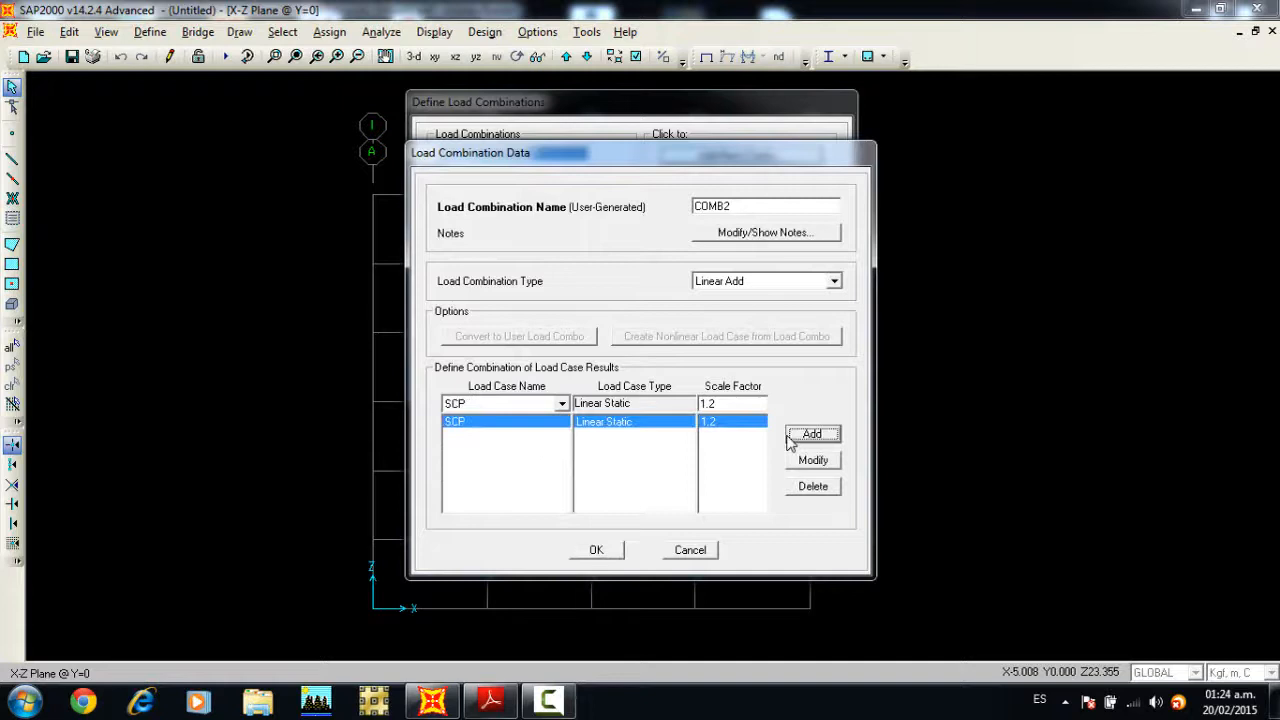
pyautogui.click(555, 403)
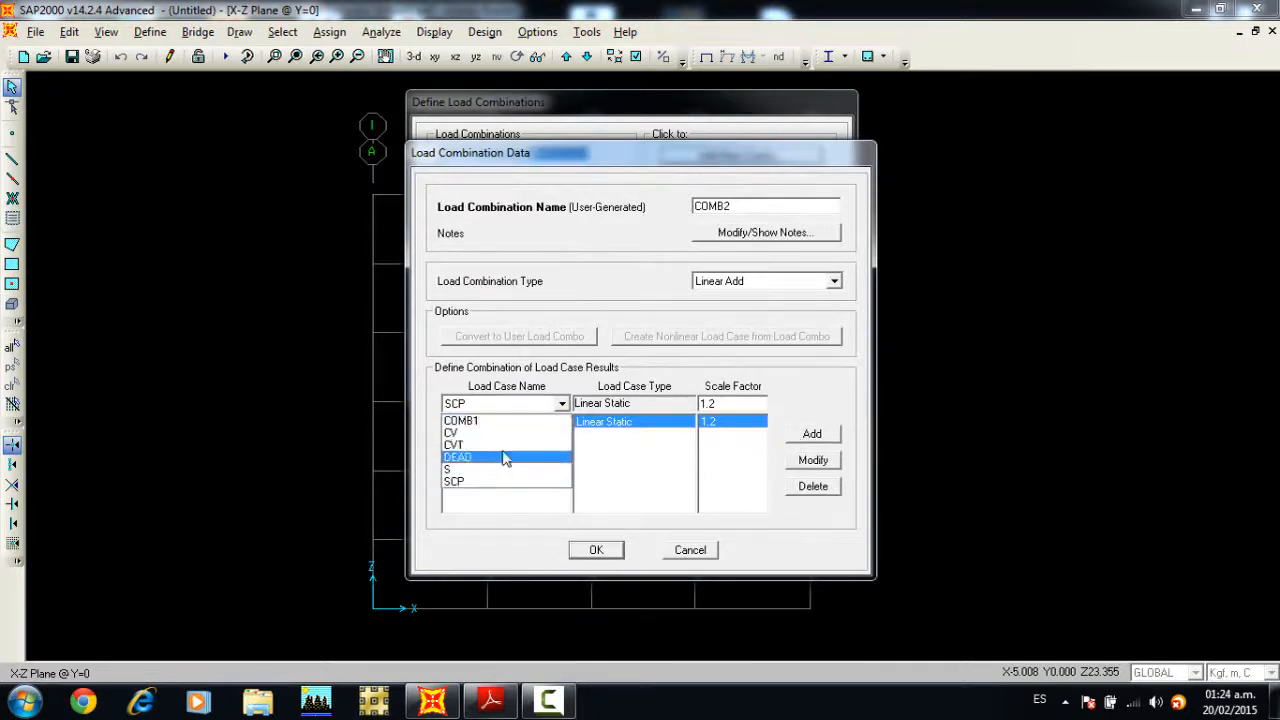
pyautogui.click(492, 457)
pyautogui.click(810, 434)
# Step: Add CV with a scale factor of 1.6 and CVT with 0.5 to COMB2, and accept the combination
pyautogui.click(562, 403)
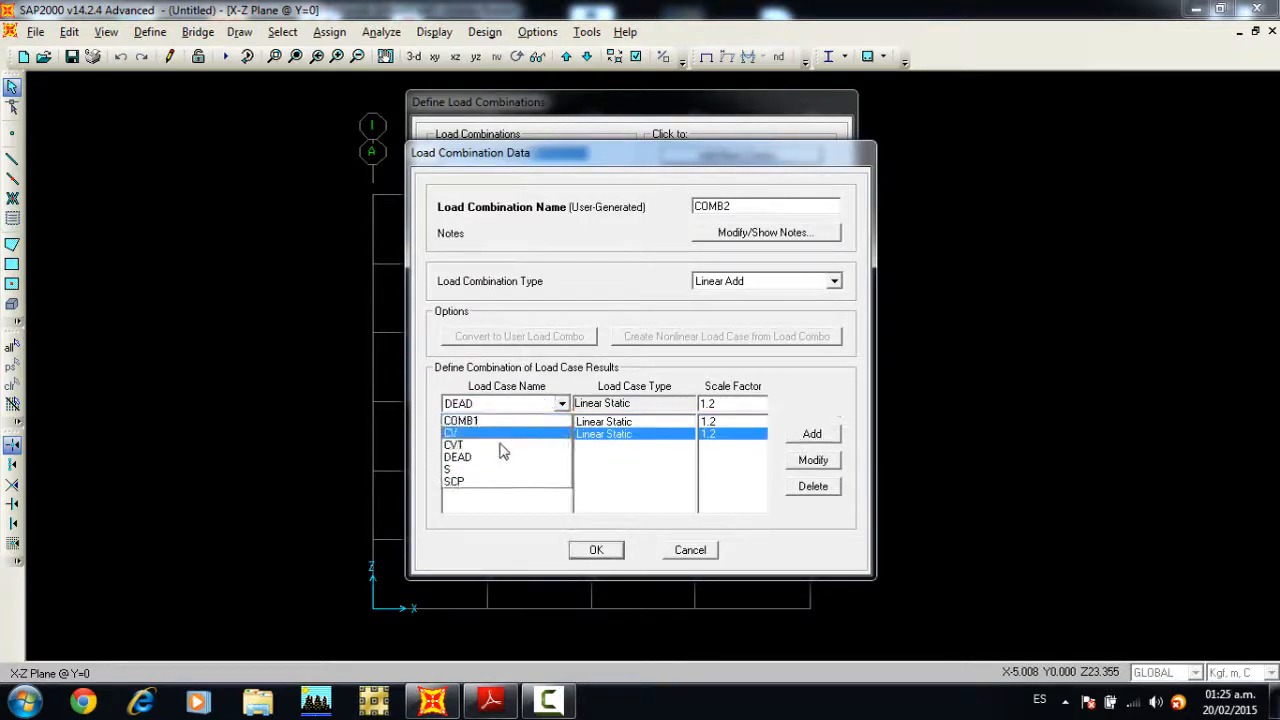
pyautogui.click(500, 447)
pyautogui.click(726, 403)
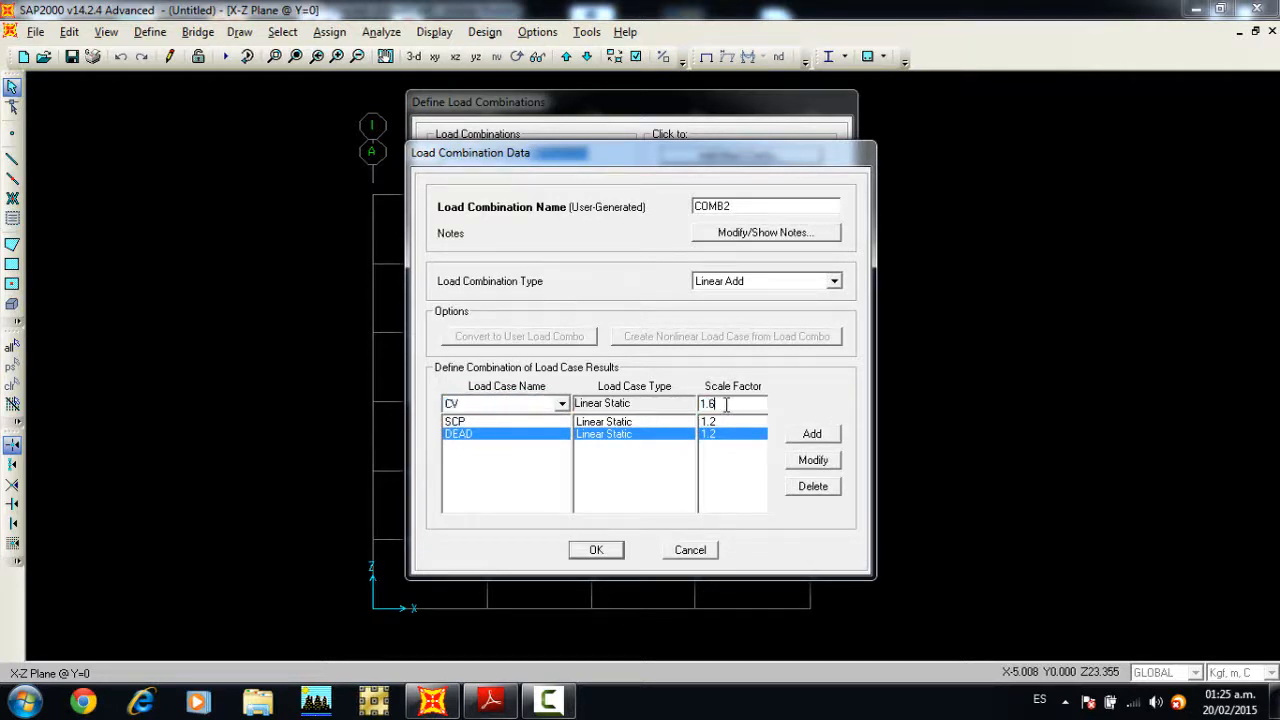
pyautogui.click(805, 436)
pyautogui.click(506, 405)
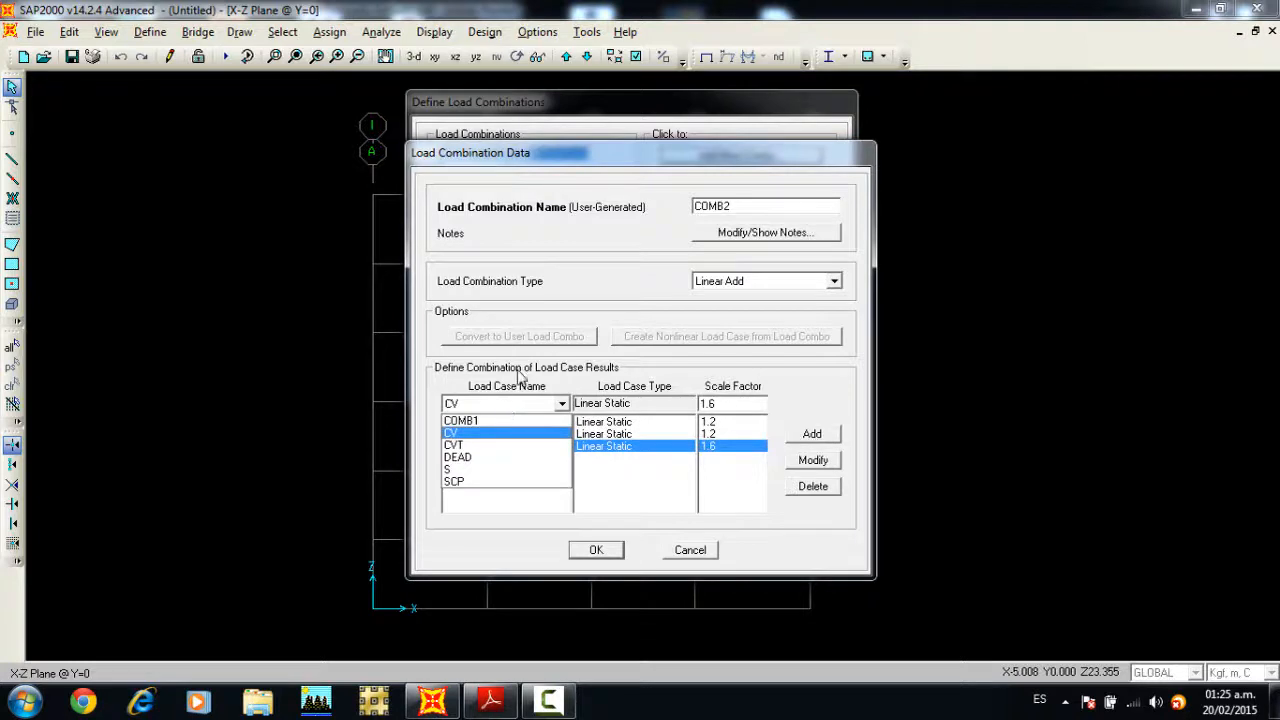
pyautogui.click(480, 445)
pyautogui.click(735, 403)
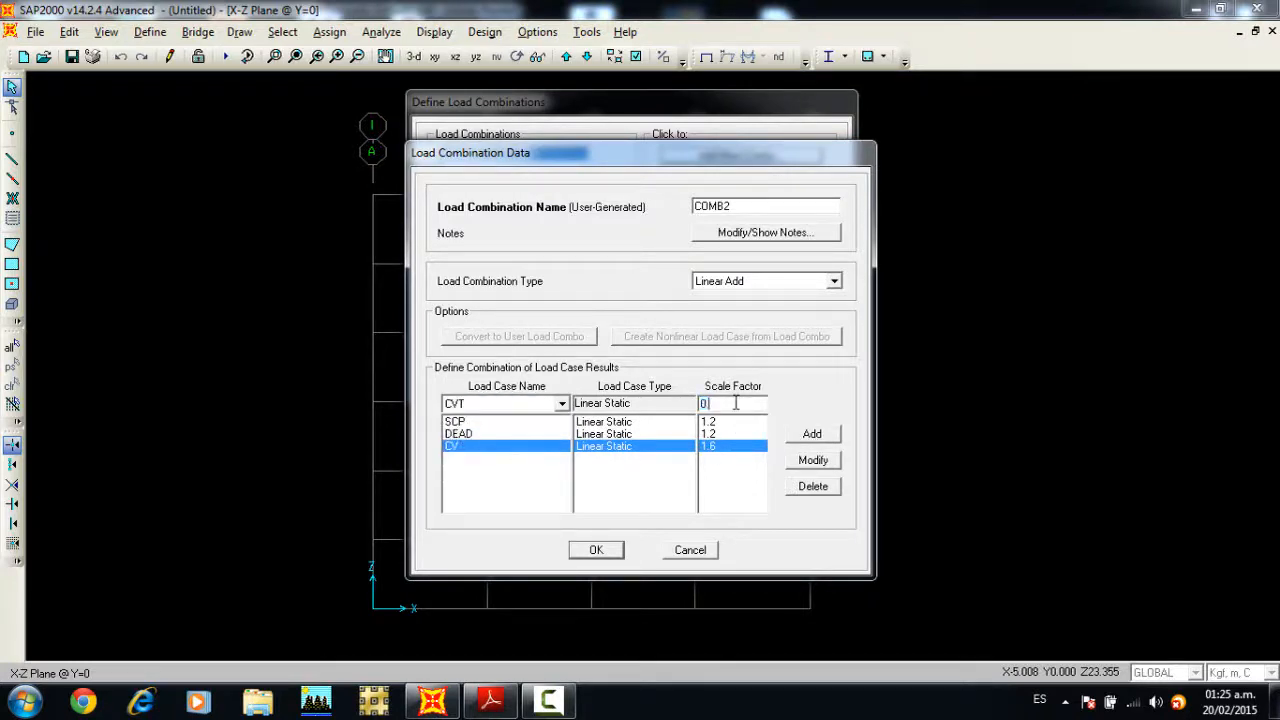
pyautogui.click(818, 440)
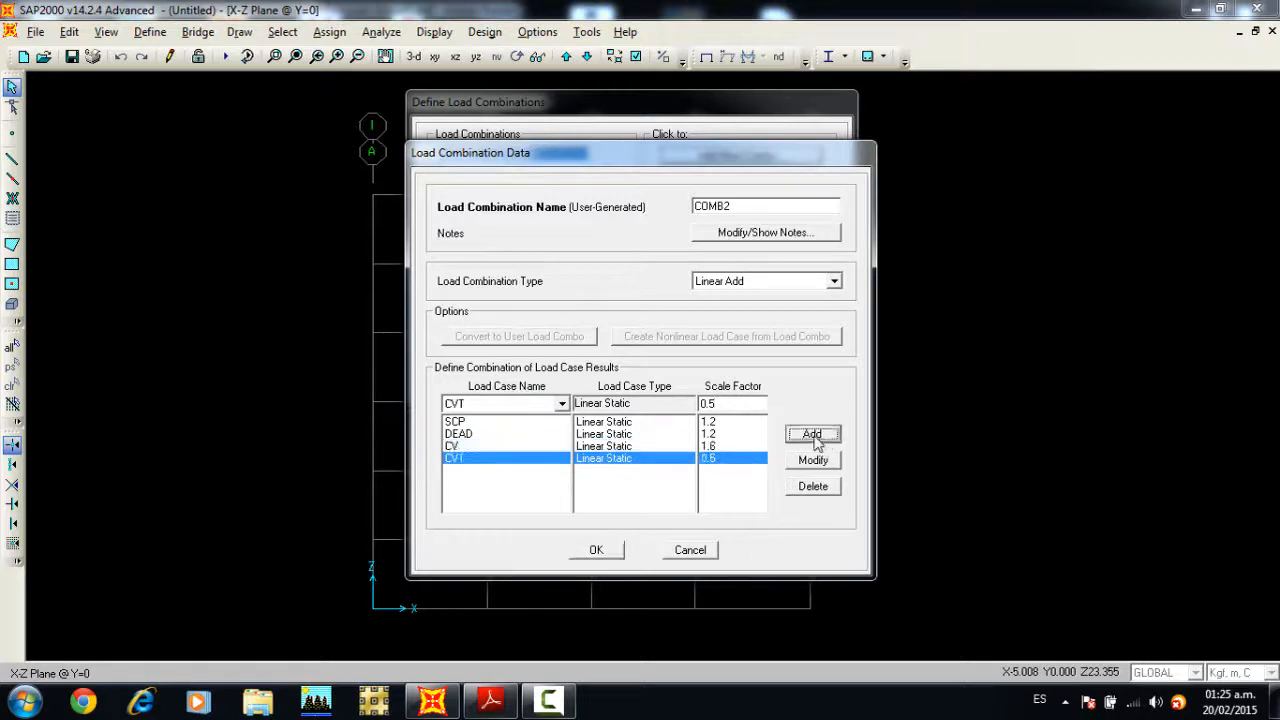
pyautogui.click(600, 551)
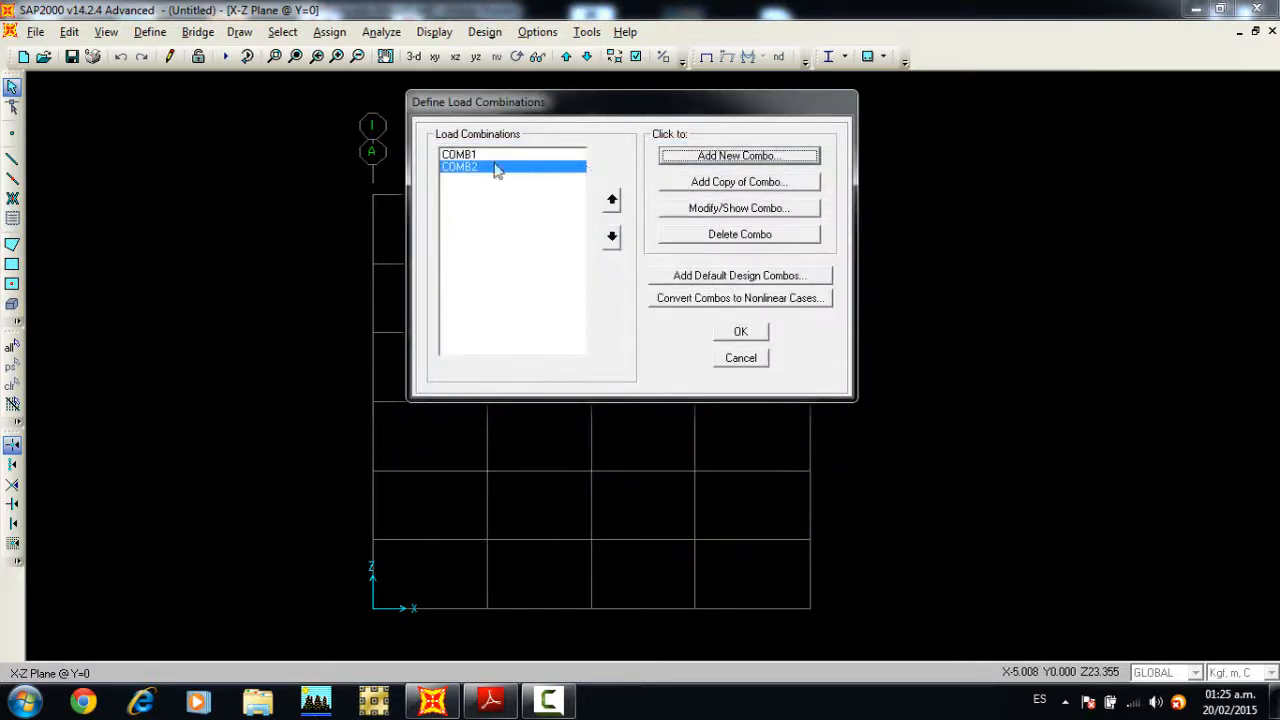
# Step: Copy COMB2 as a new combination with scale factors of 1 for CV and 1.6 for CVT, and accept it
pyautogui.click(668, 184)
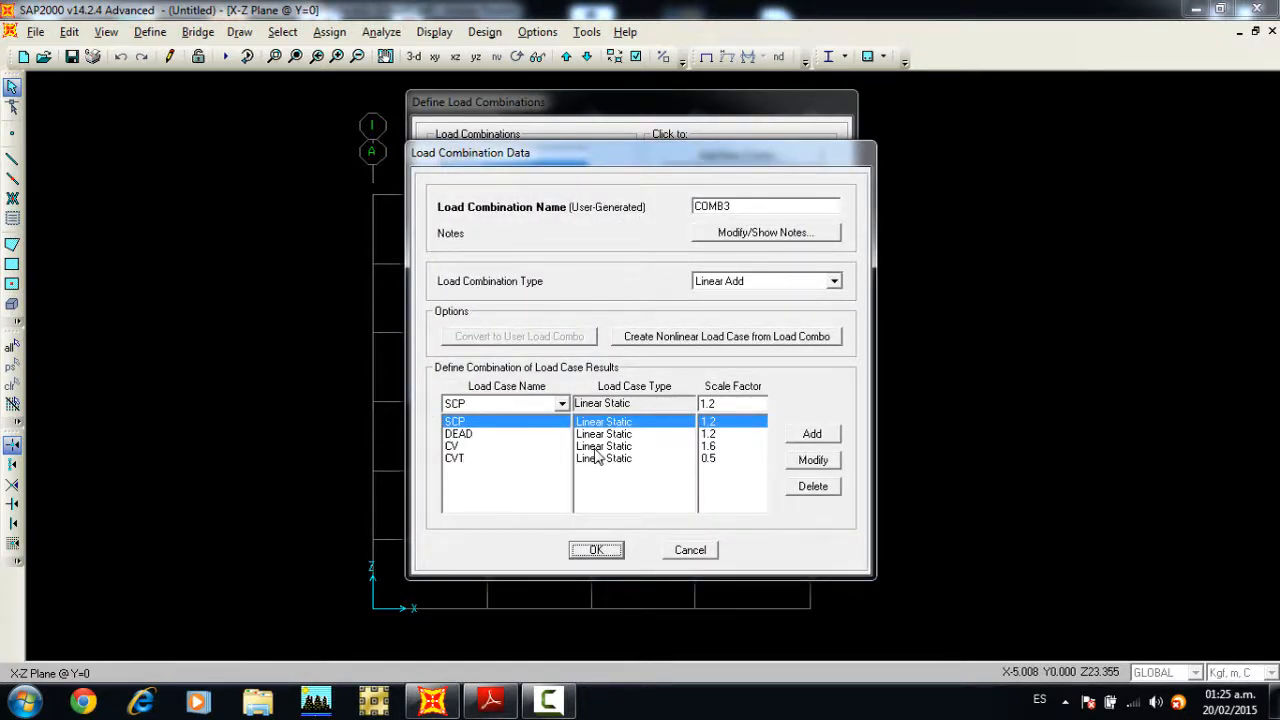
pyautogui.click(715, 449)
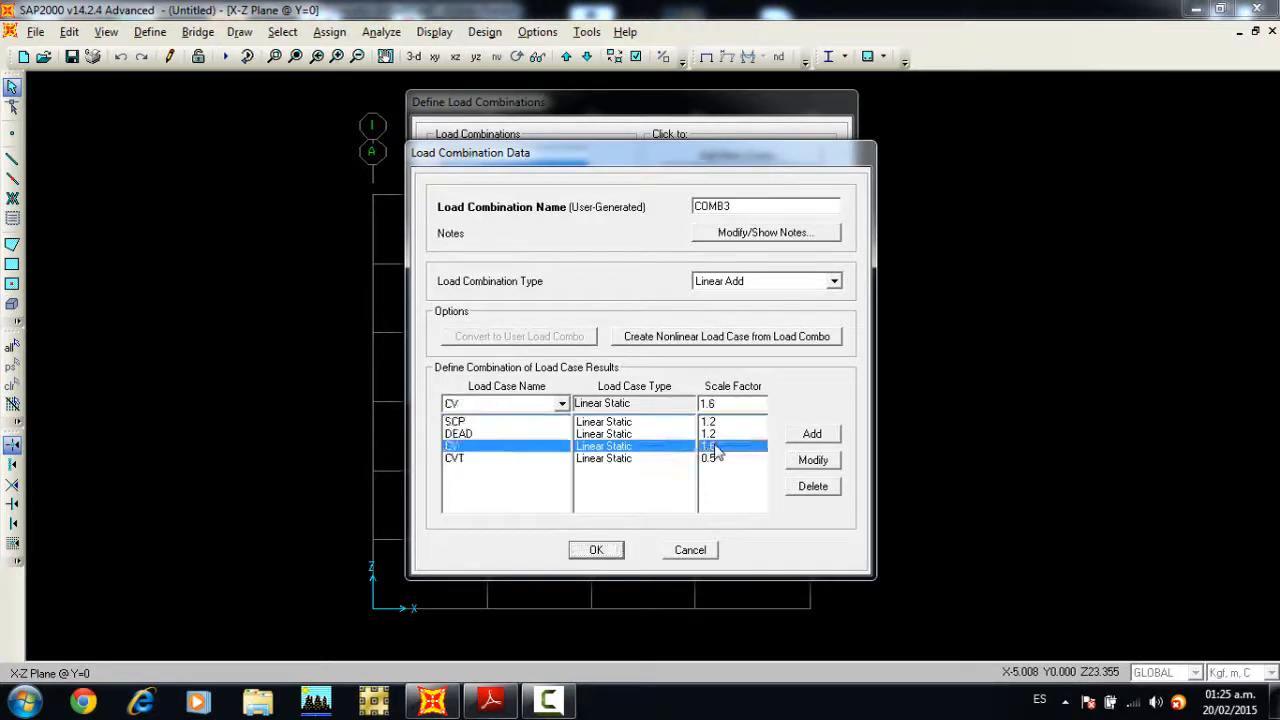
pyautogui.doubleClick(710, 403)
pyautogui.write('1')
pyautogui.click(813, 460)
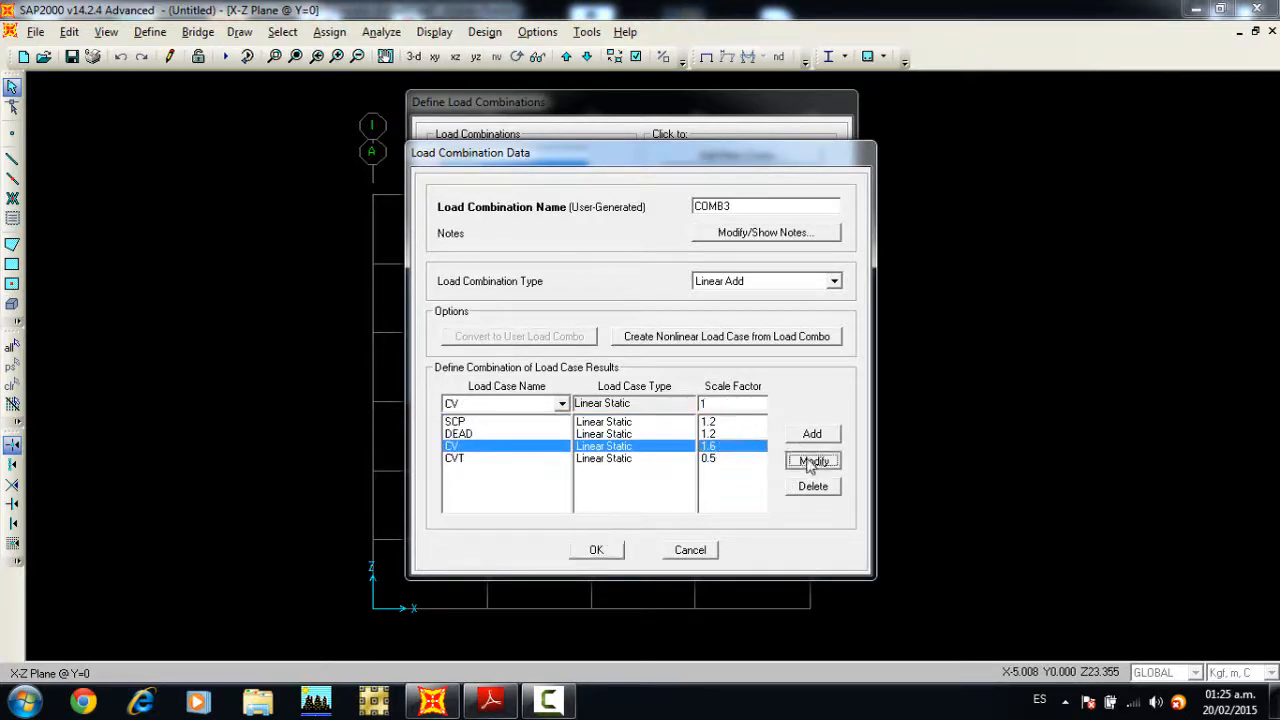
pyautogui.click(725, 458)
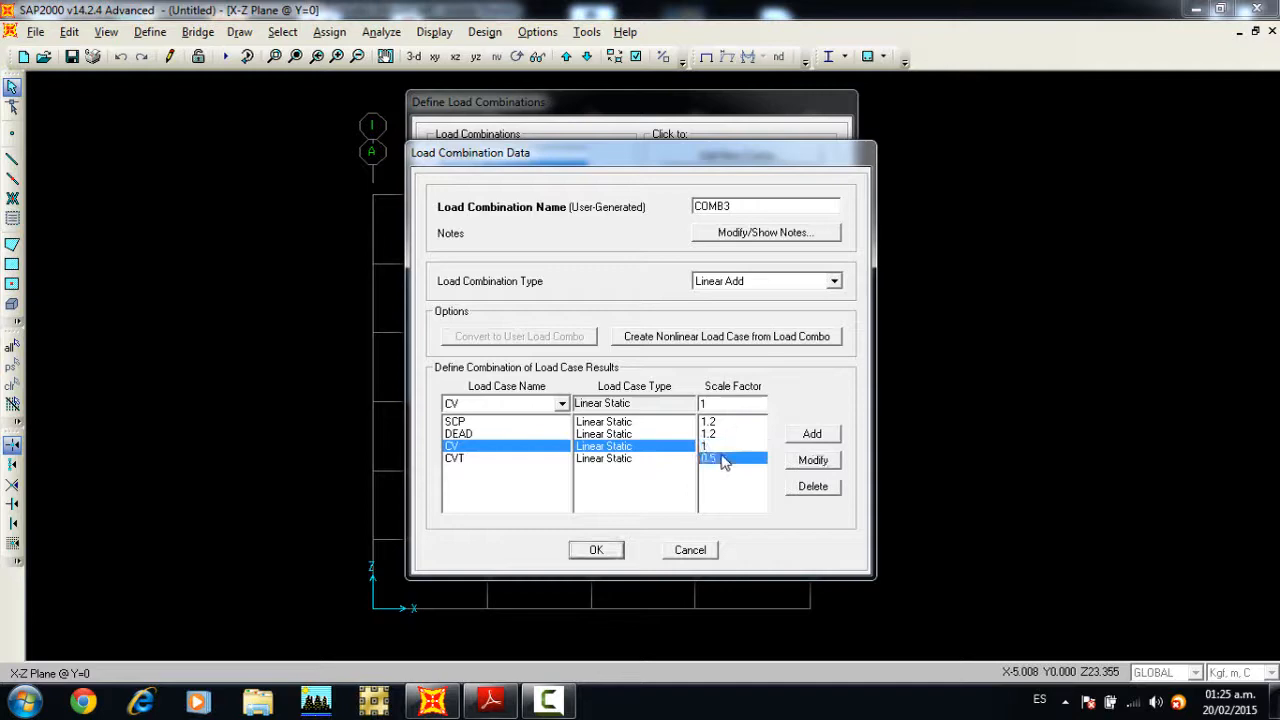
pyautogui.doubleClick(716, 403)
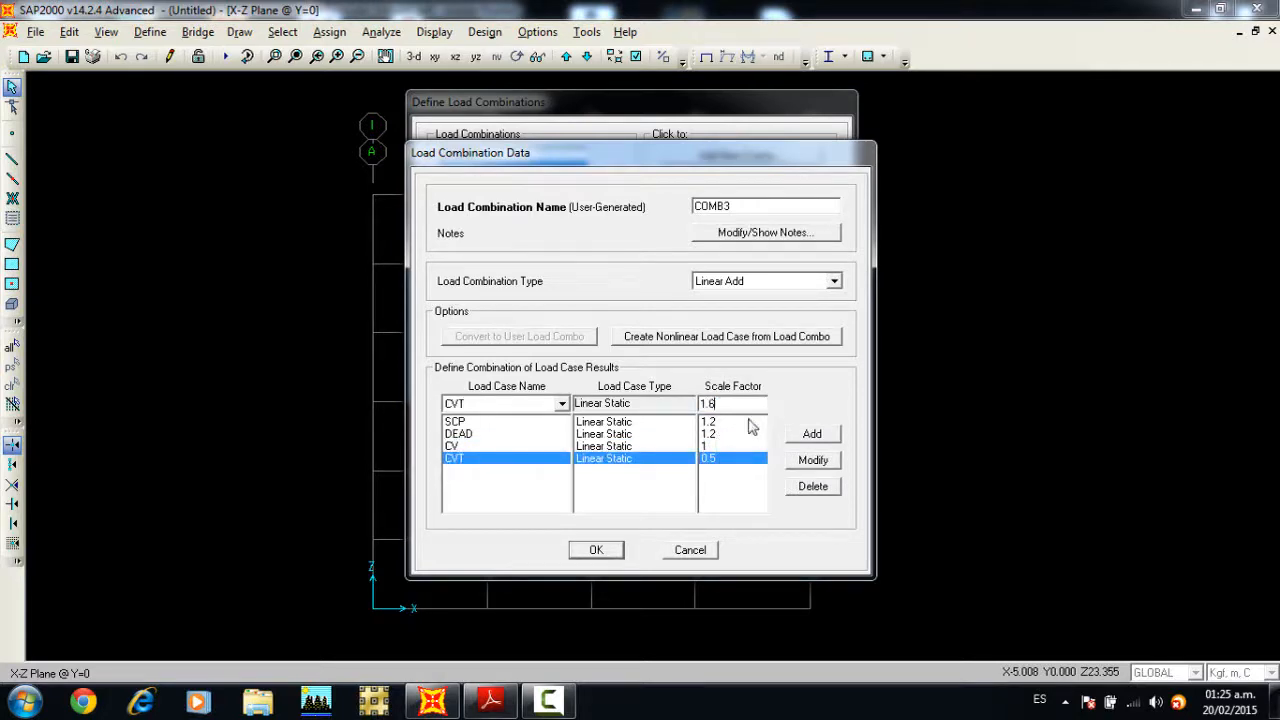
pyautogui.click(808, 461)
pyautogui.click(612, 552)
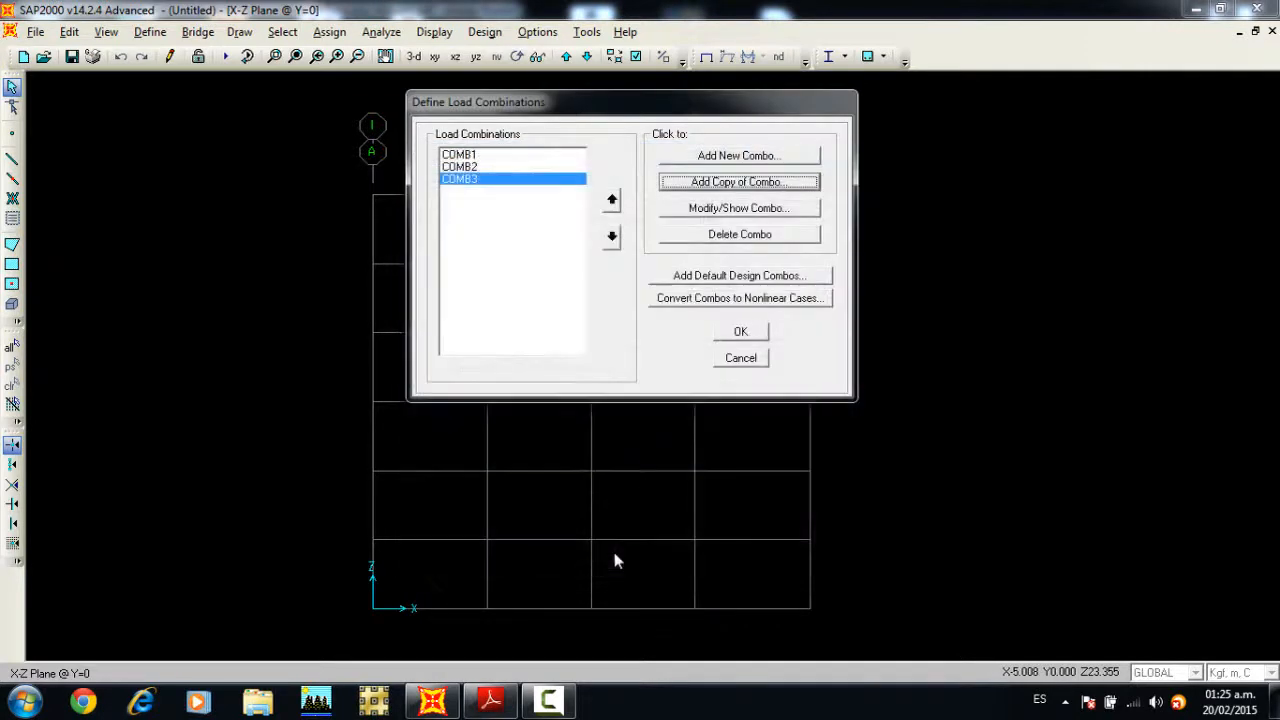
# Step: Copy COMB3 as a new combination with the CVT scale factor set to 0.5, and accept it
pyautogui.click(734, 183)
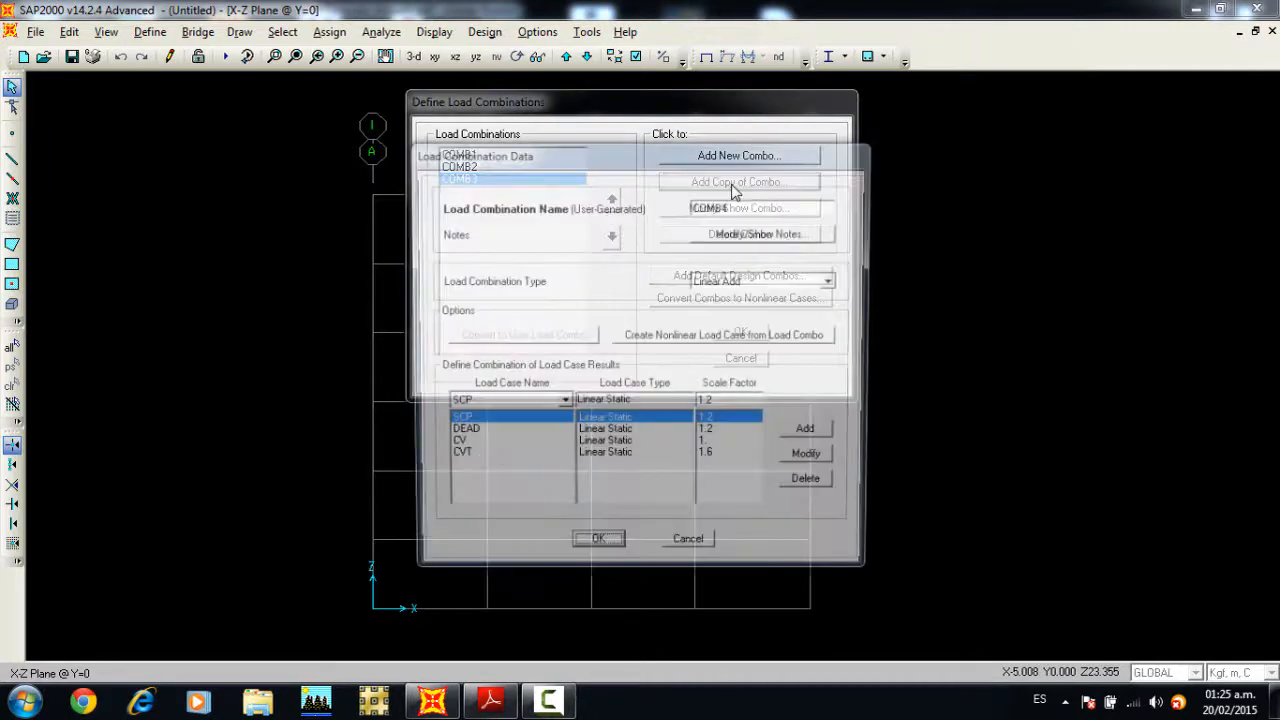
pyautogui.click(715, 460)
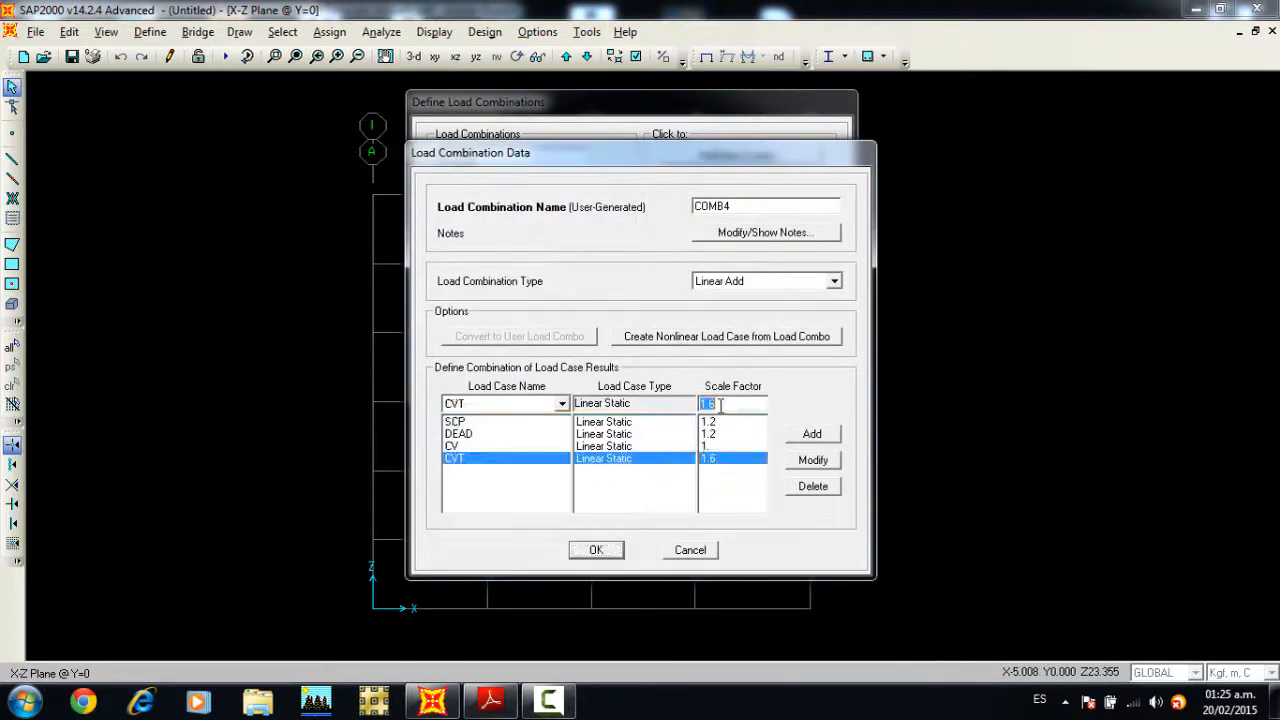
pyautogui.click(812, 460)
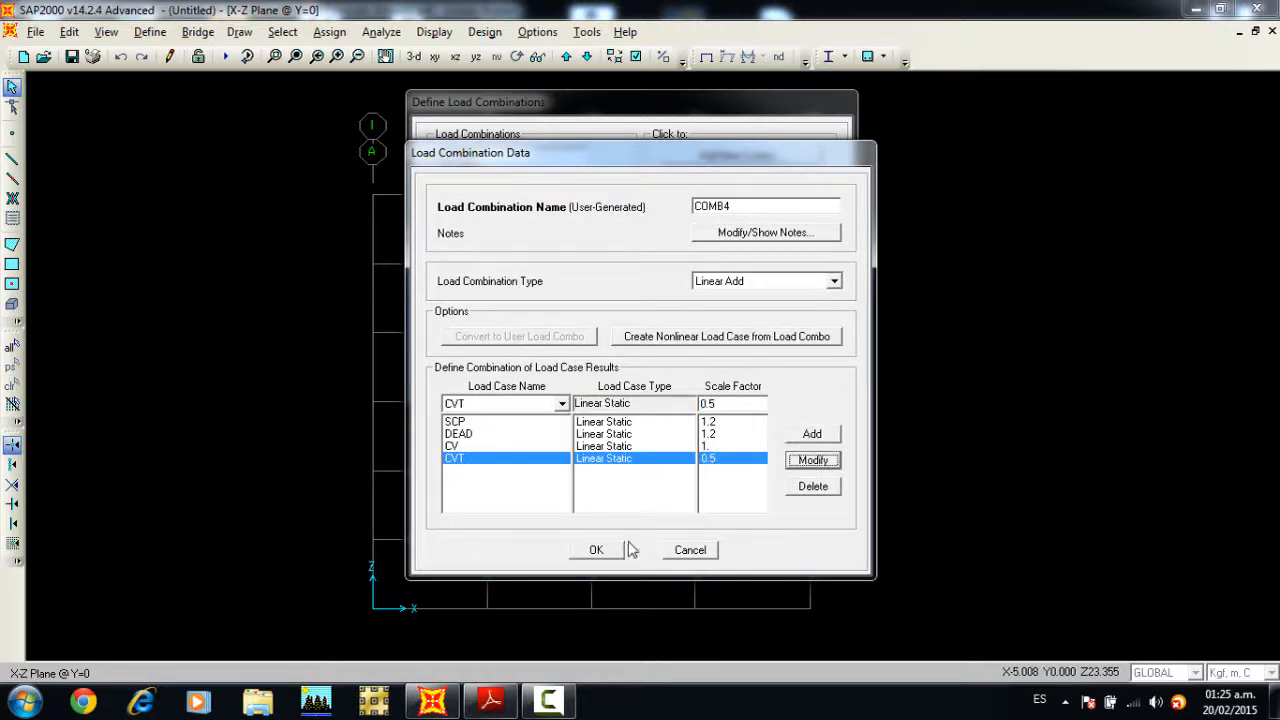
pyautogui.click(598, 550)
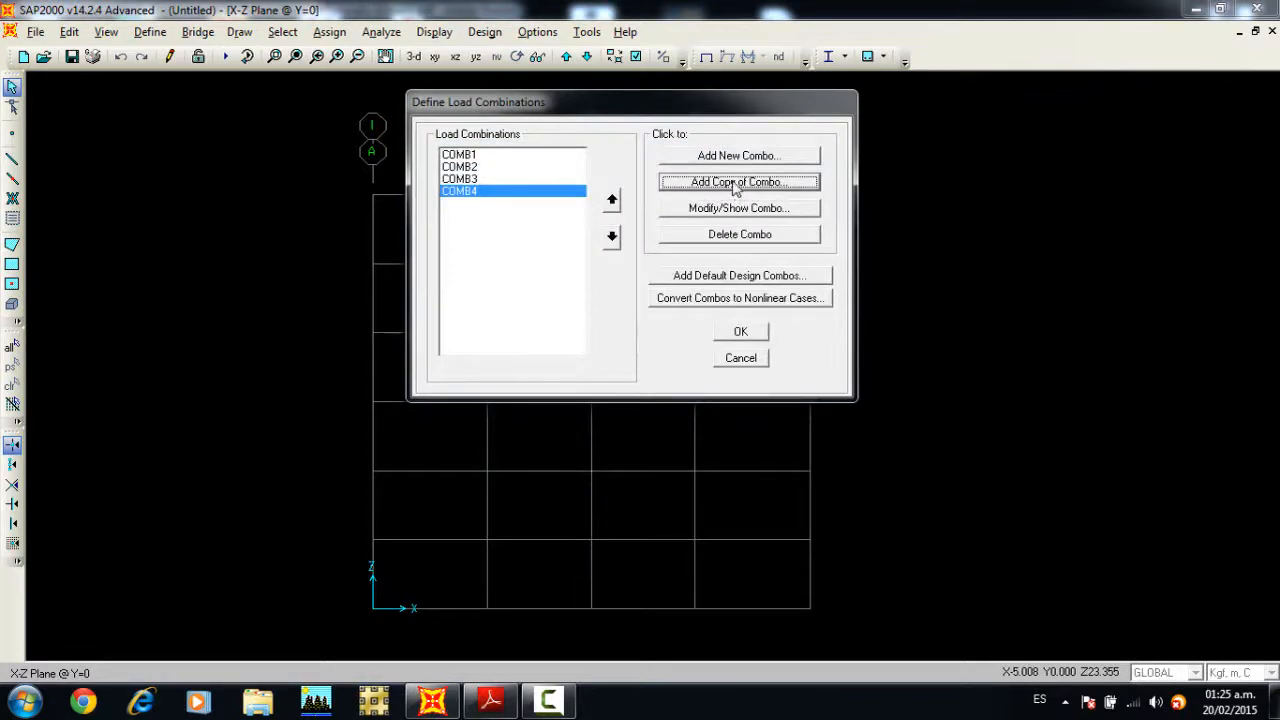
# Step: Copy COMB4 as a new combination, replacing the CVT case with S at a scale factor of 1, and accept it
pyautogui.click(735, 184)
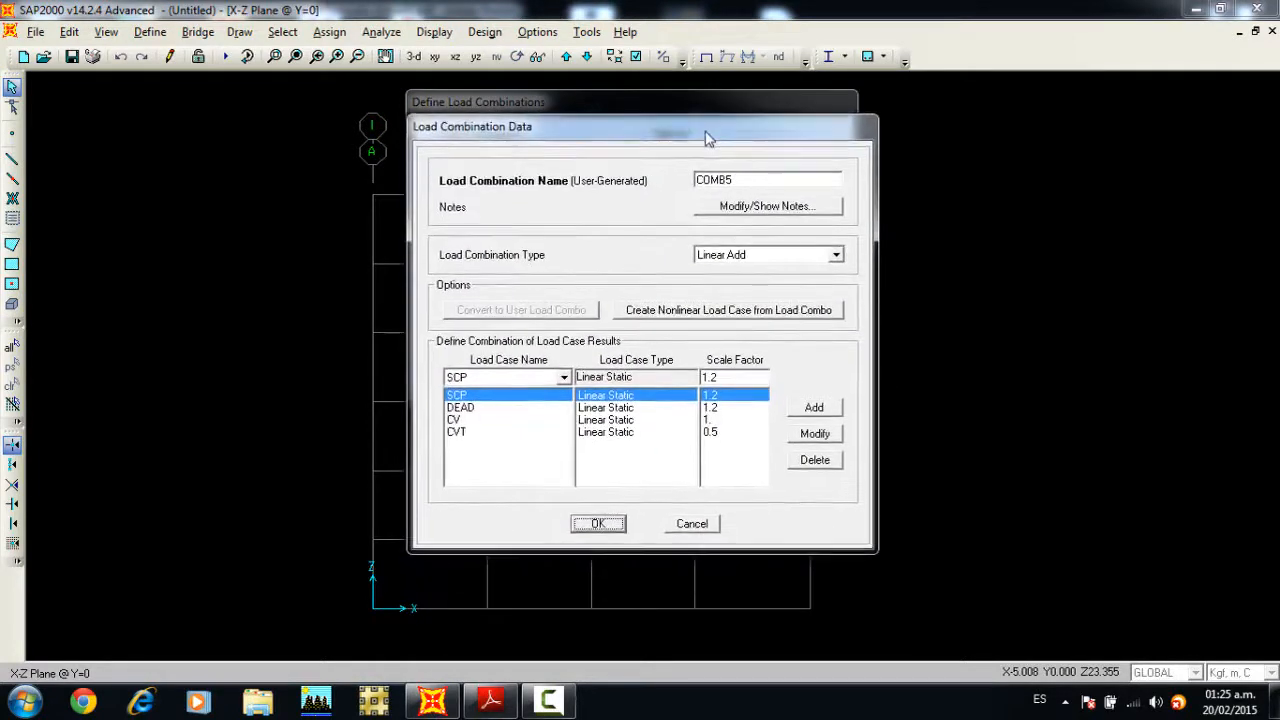
pyautogui.click(528, 432)
pyautogui.click(815, 462)
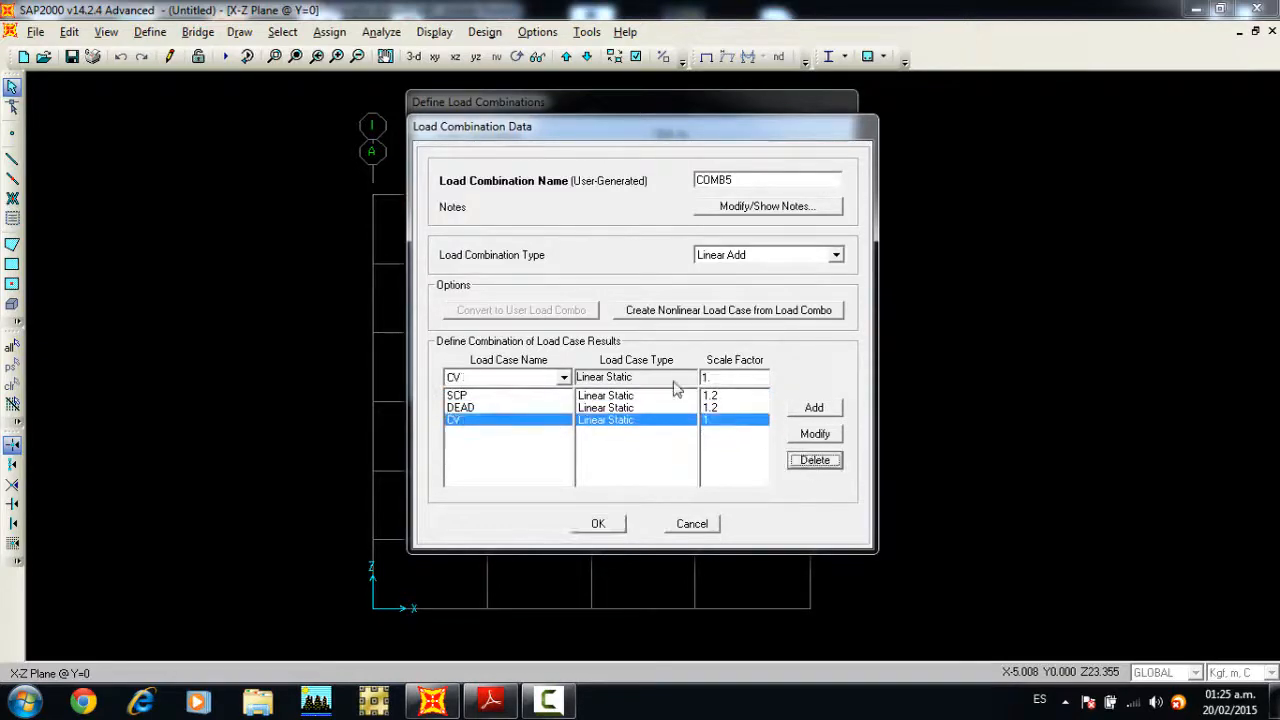
pyautogui.click(564, 378)
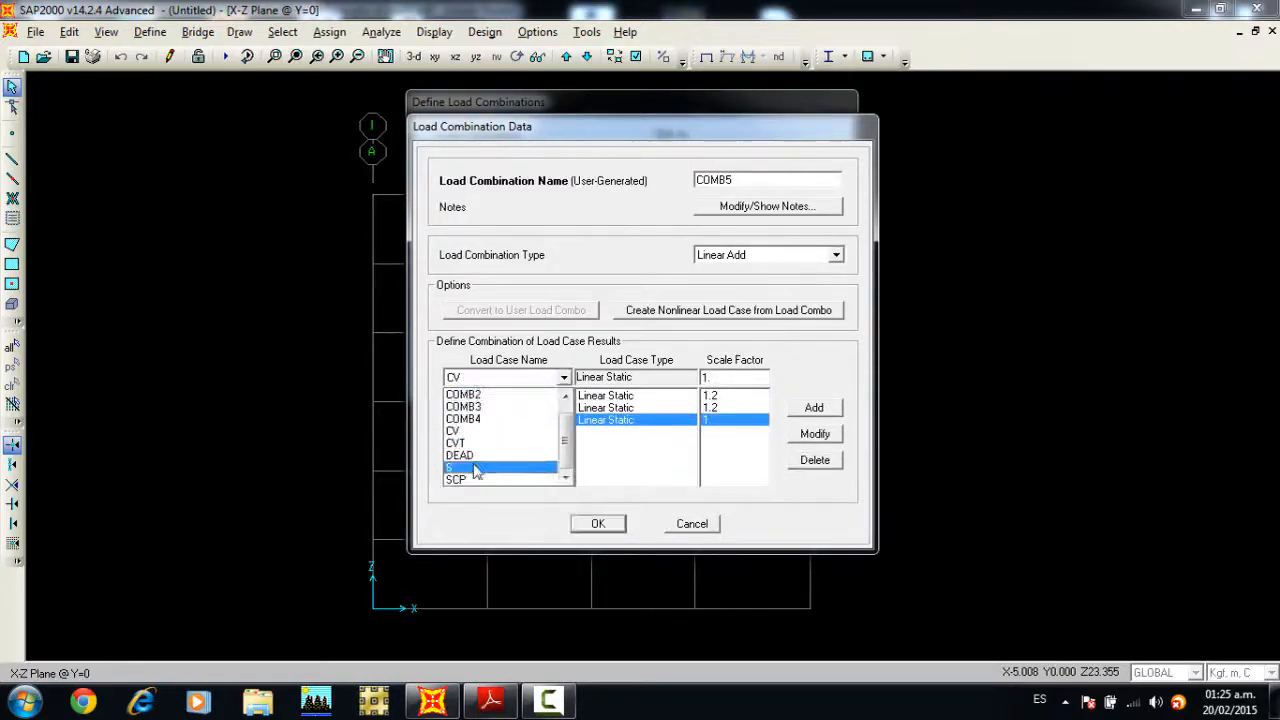
pyautogui.click(506, 466)
pyautogui.click(836, 412)
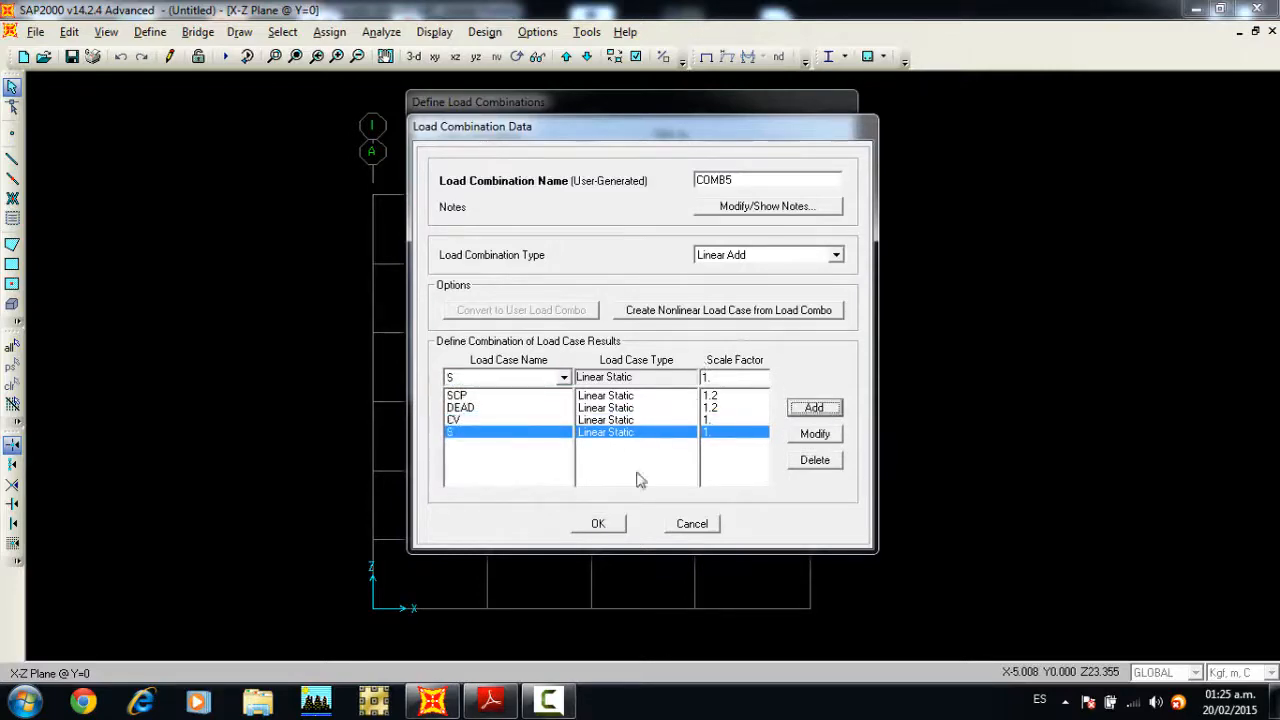
pyautogui.click(597, 525)
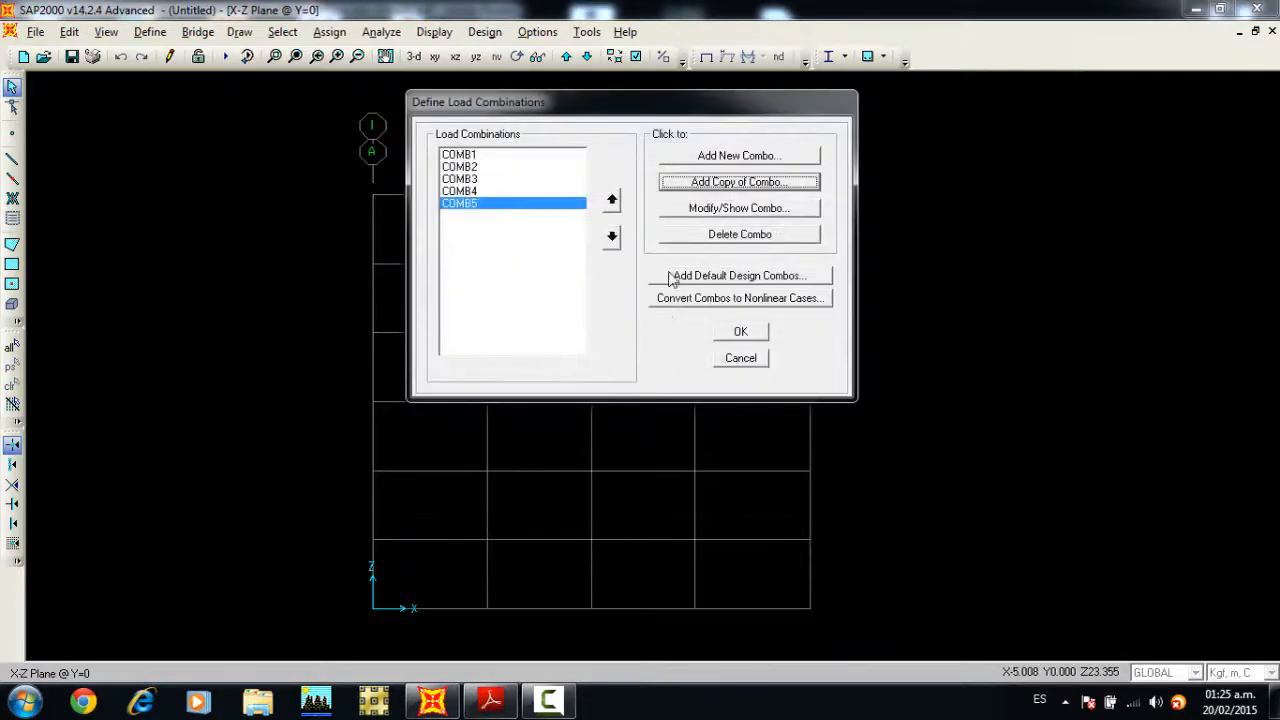
# Step: Copy COMB5 as a new combination with the S scale factor set to -1, and accept it
pyautogui.click(698, 184)
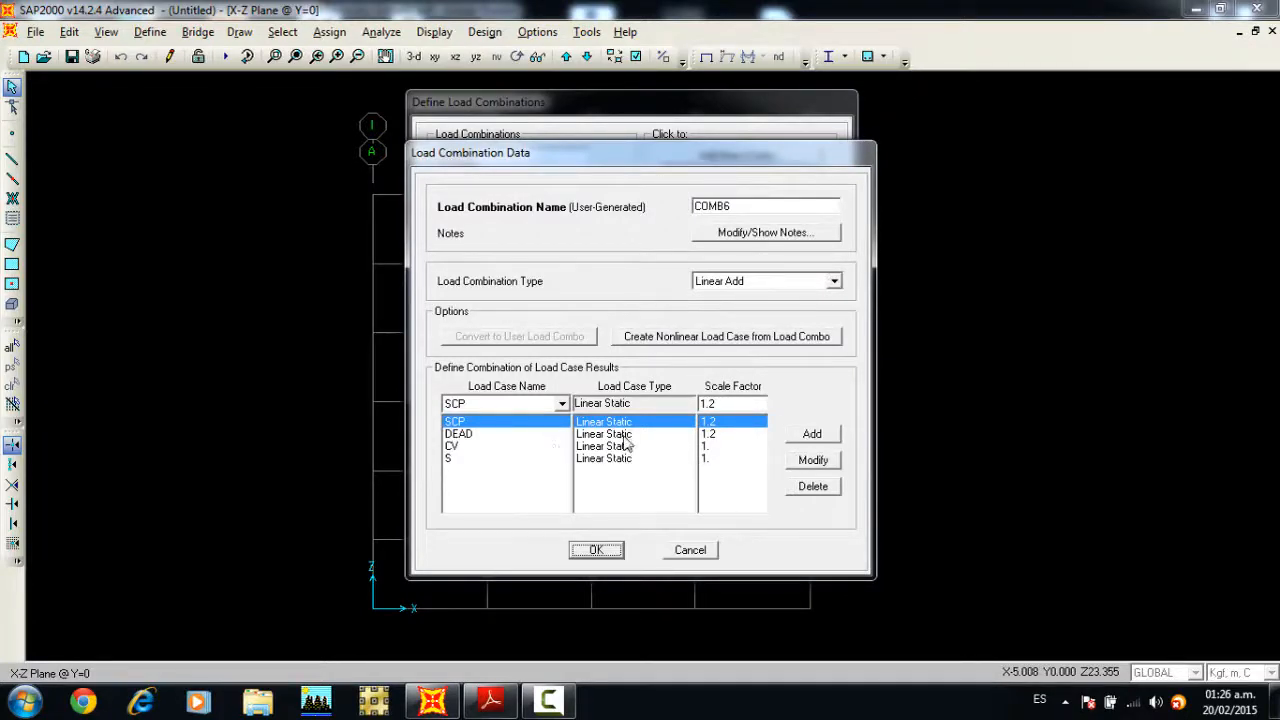
pyautogui.click(706, 459)
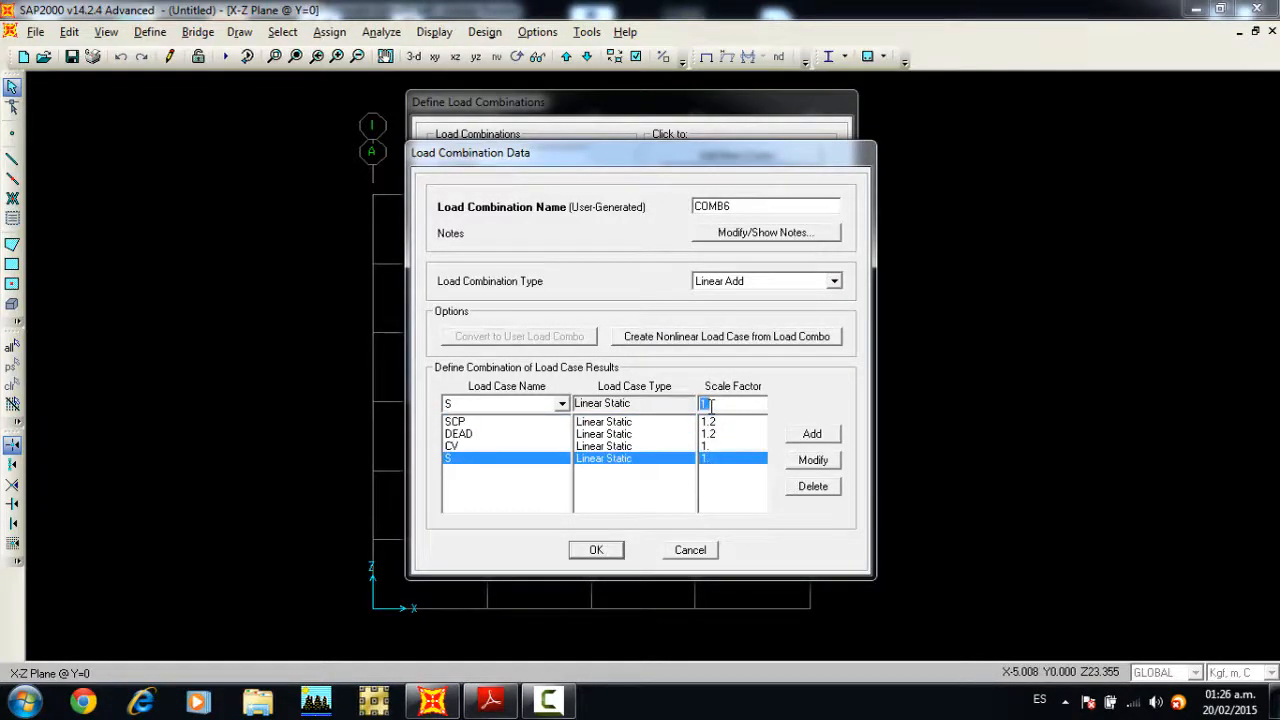
pyautogui.write('-')
pyautogui.click(815, 433)
pyautogui.click(752, 414)
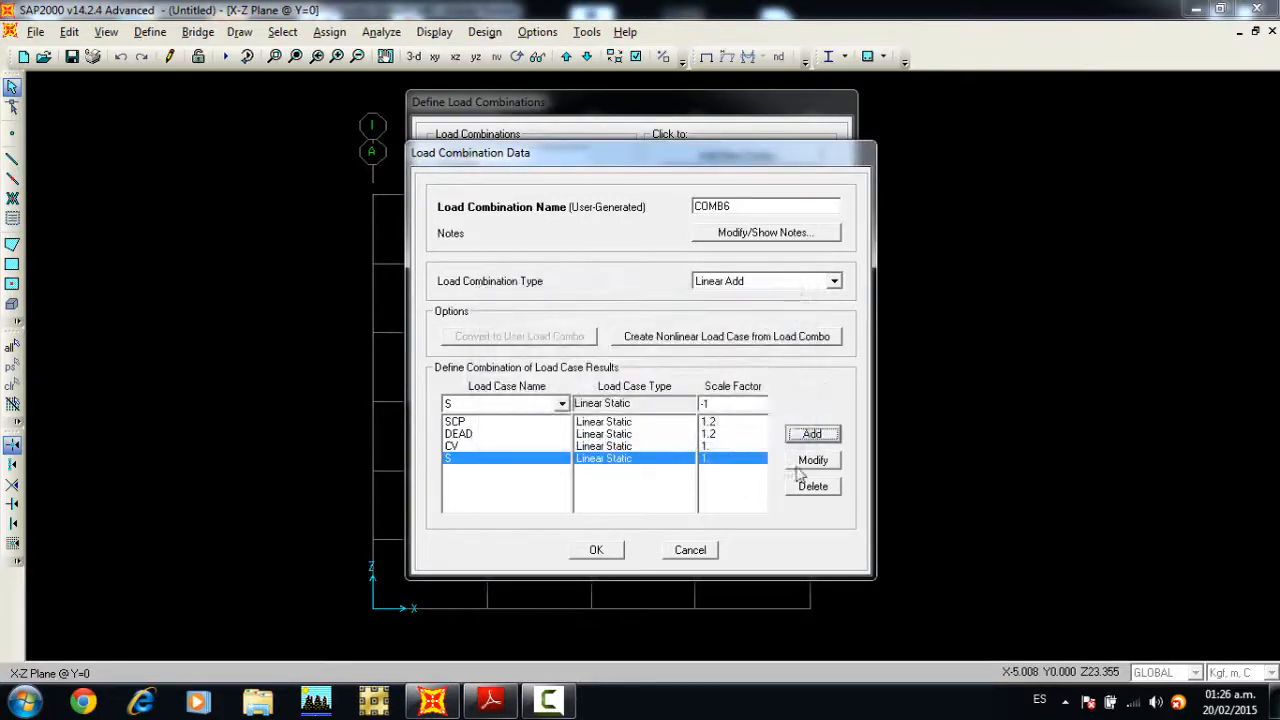
pyautogui.click(812, 460)
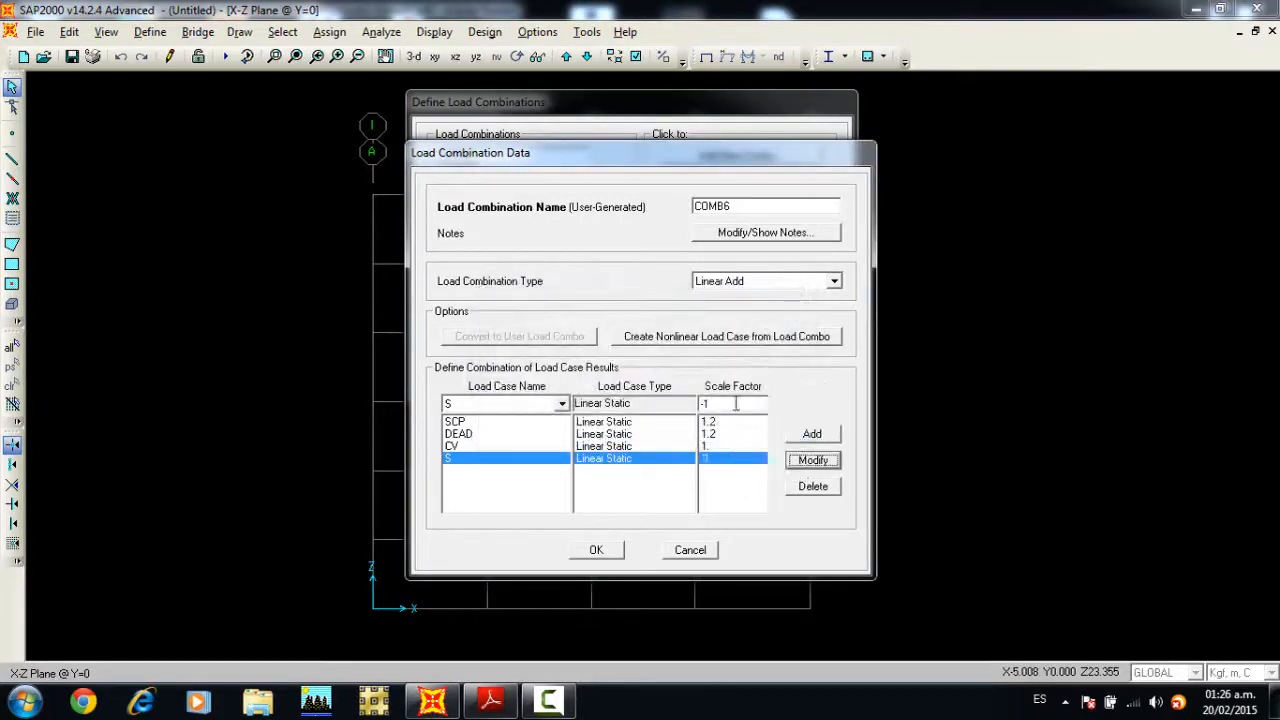
pyautogui.click(592, 551)
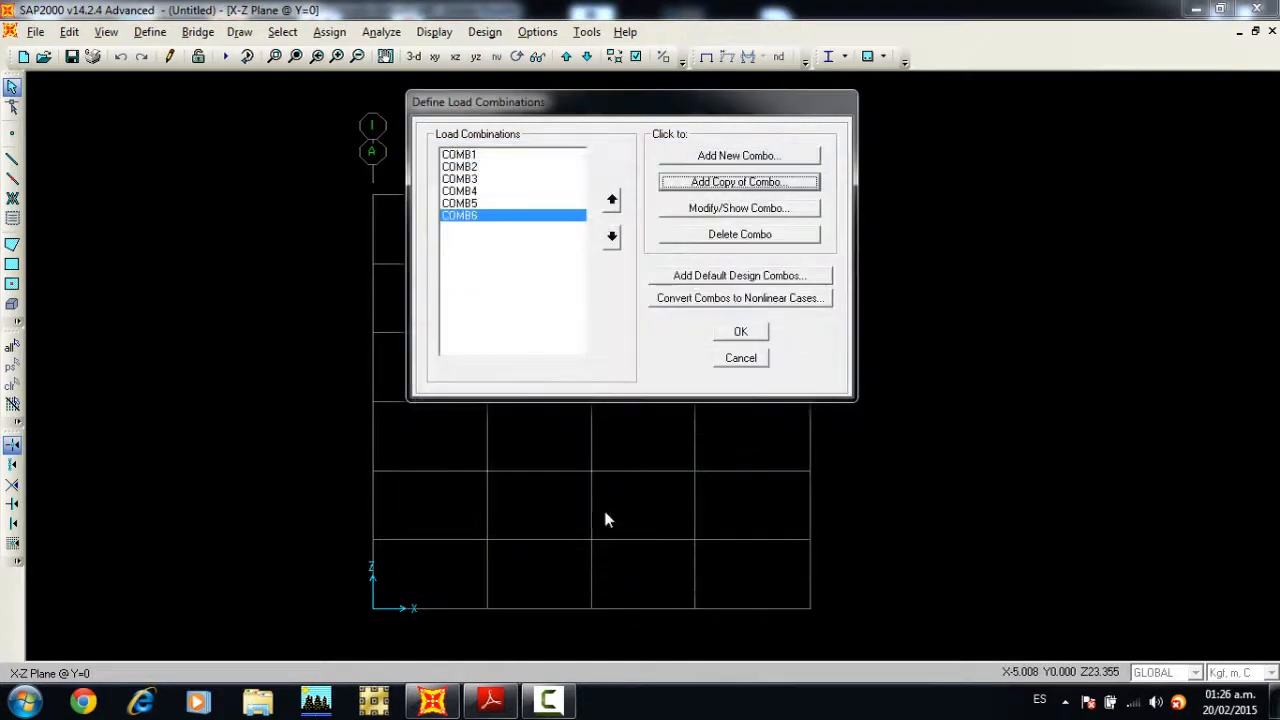
# Step: Copy COMB6 as a new combination and set the SCP and DEAD scale factors to 0.9
pyautogui.click(693, 190)
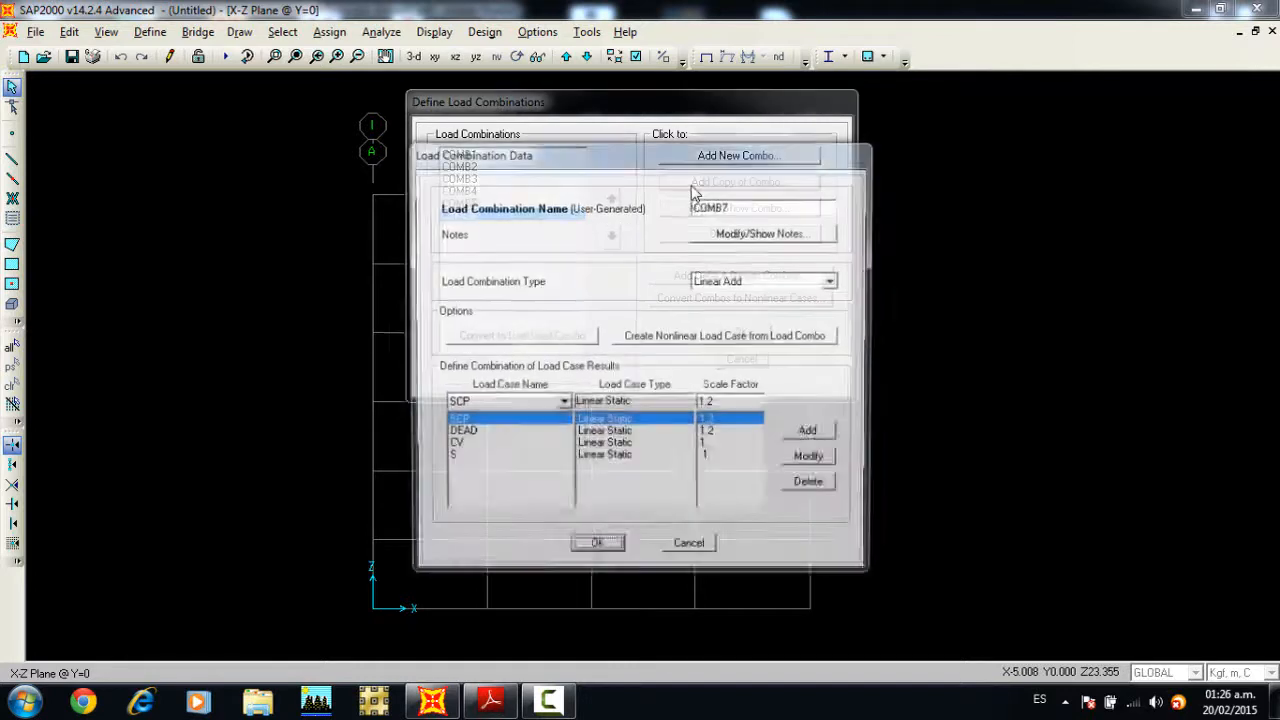
pyautogui.doubleClick(719, 403)
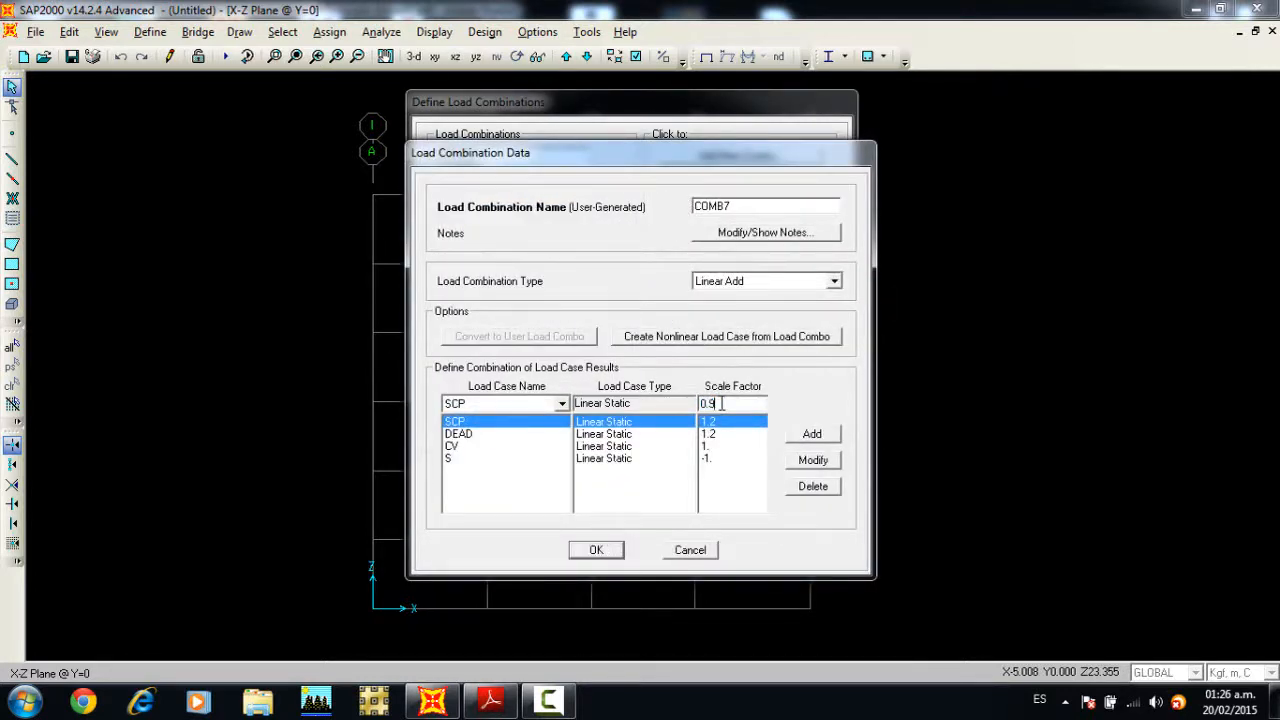
pyautogui.click(813, 460)
pyautogui.click(740, 434)
pyautogui.doubleClick(735, 404)
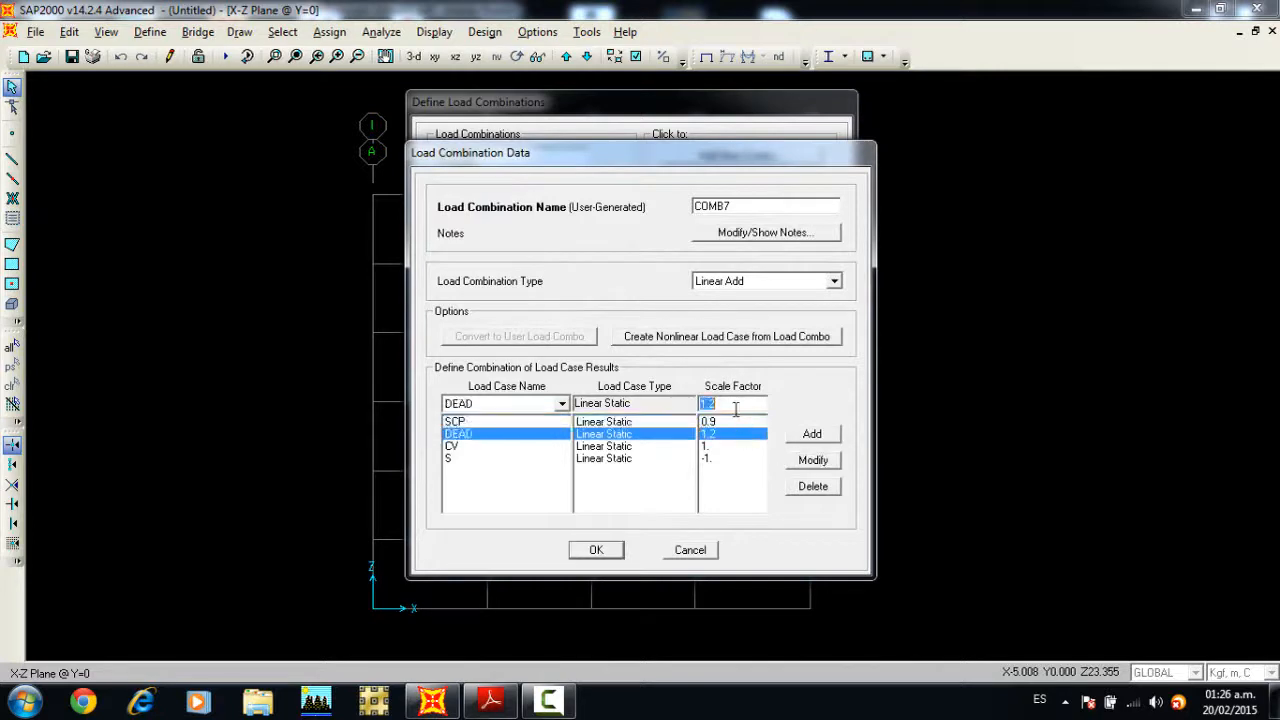
pyautogui.write('0.9')
pyautogui.click(813, 460)
# Step: Delete the CV case from COMB7, set the S scale factor to 1, and accept the combination
pyautogui.click(764, 447)
pyautogui.click(812, 487)
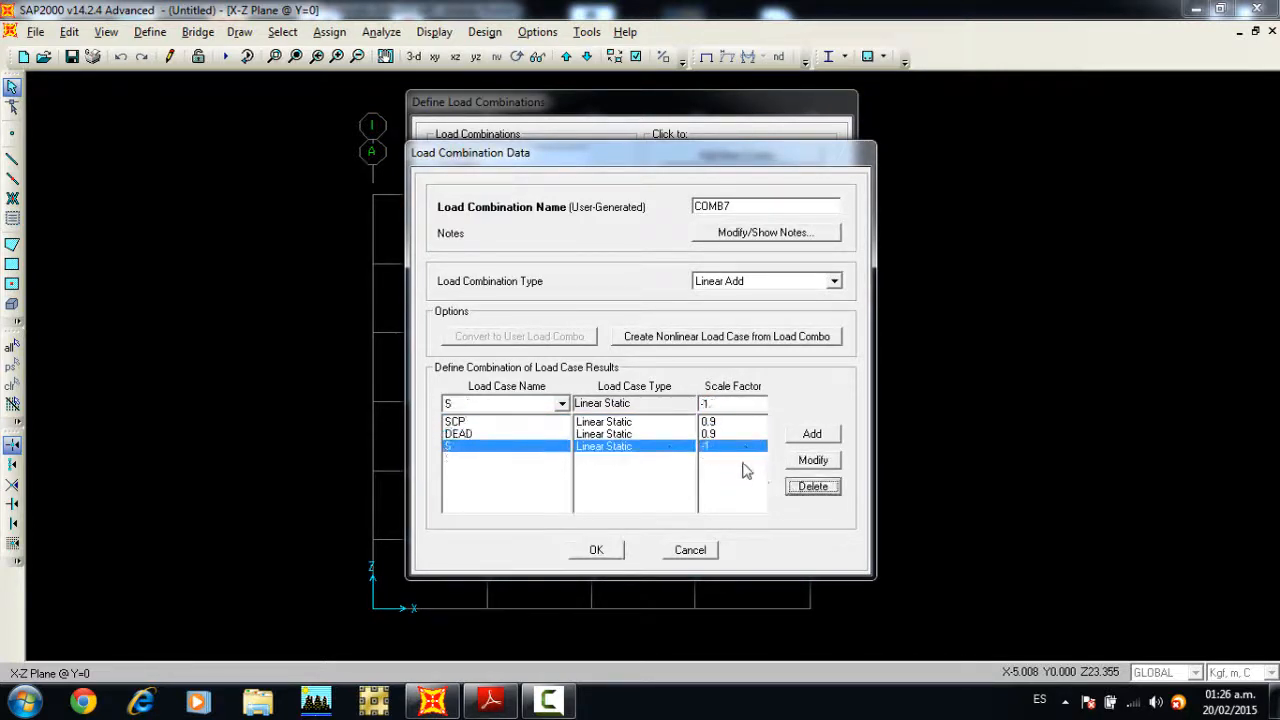
pyautogui.doubleClick(717, 405)
pyautogui.write('1')
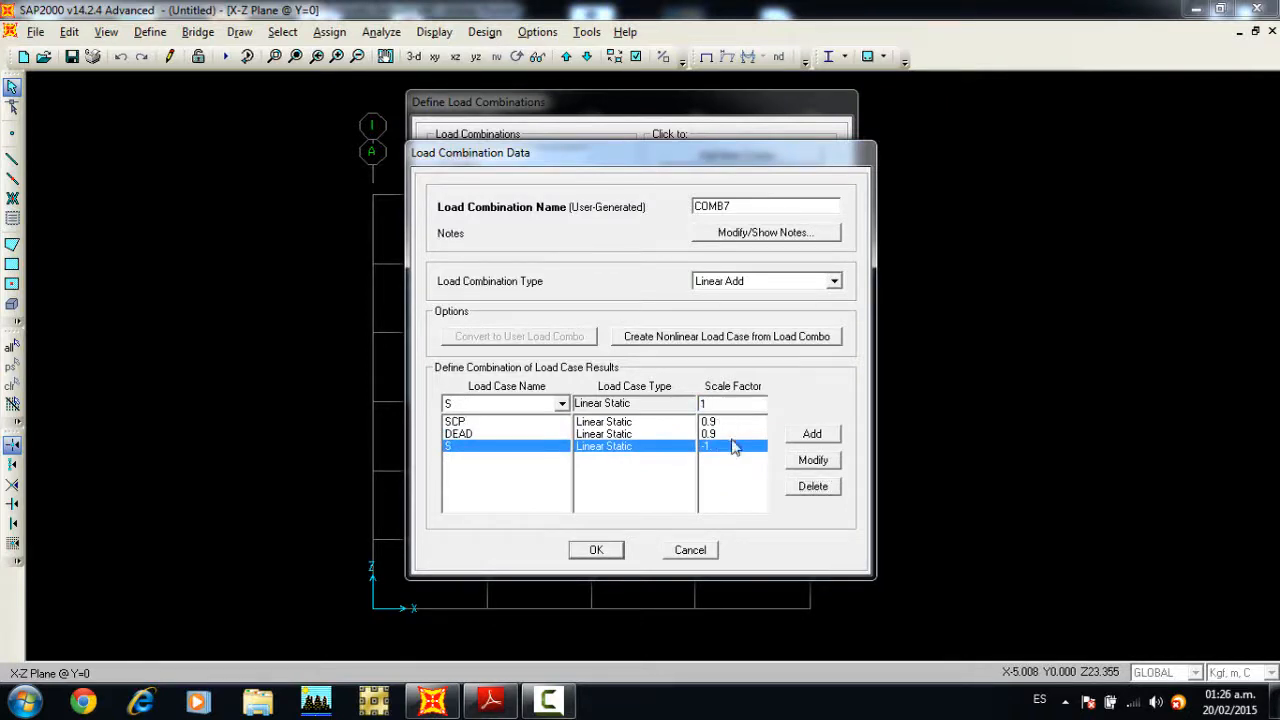
pyautogui.click(812, 461)
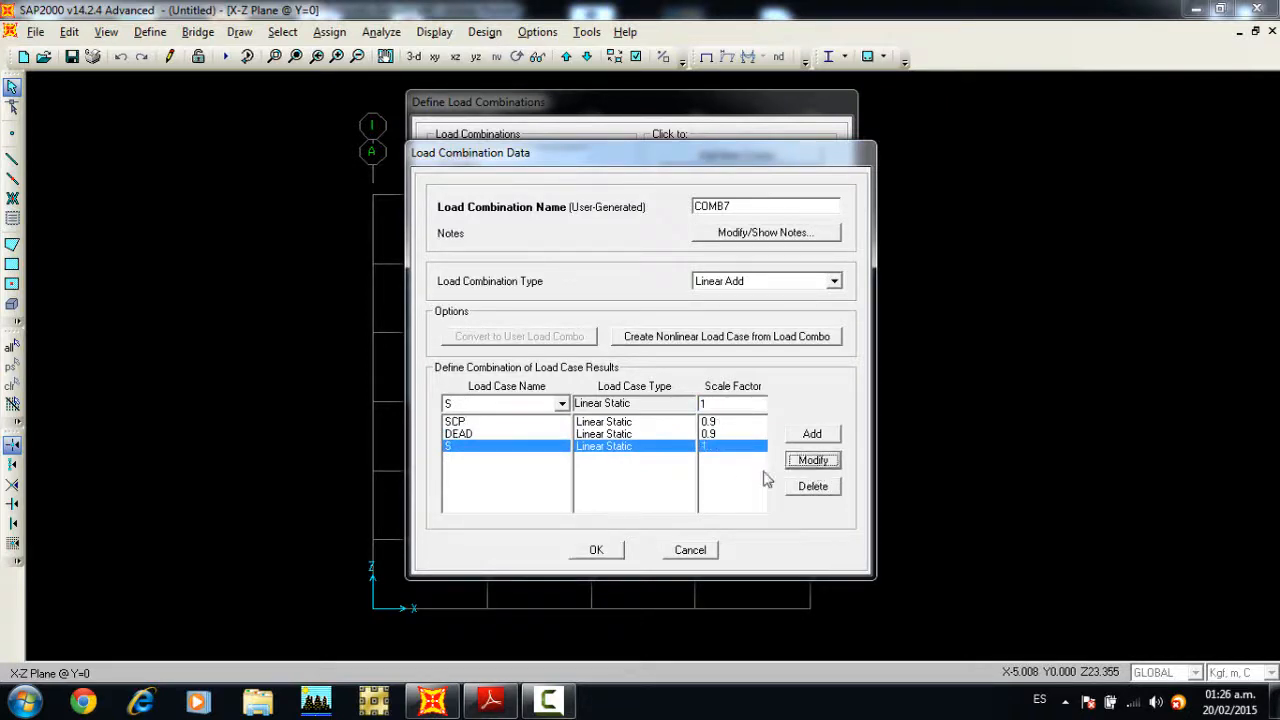
pyautogui.click(598, 550)
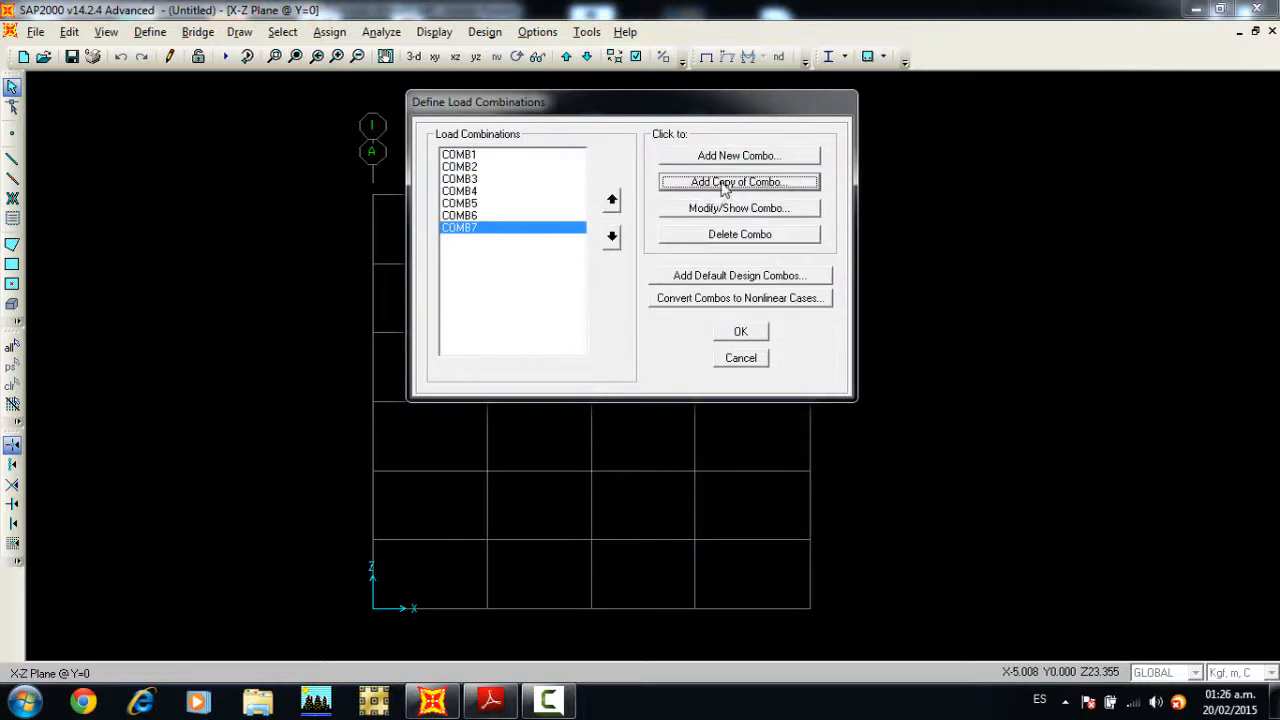
# Step: Copy COMB7 as a new combination with the S scale factor set to -1, and accept the full set of load combinations
pyautogui.click(724, 182)
pyautogui.click(718, 446)
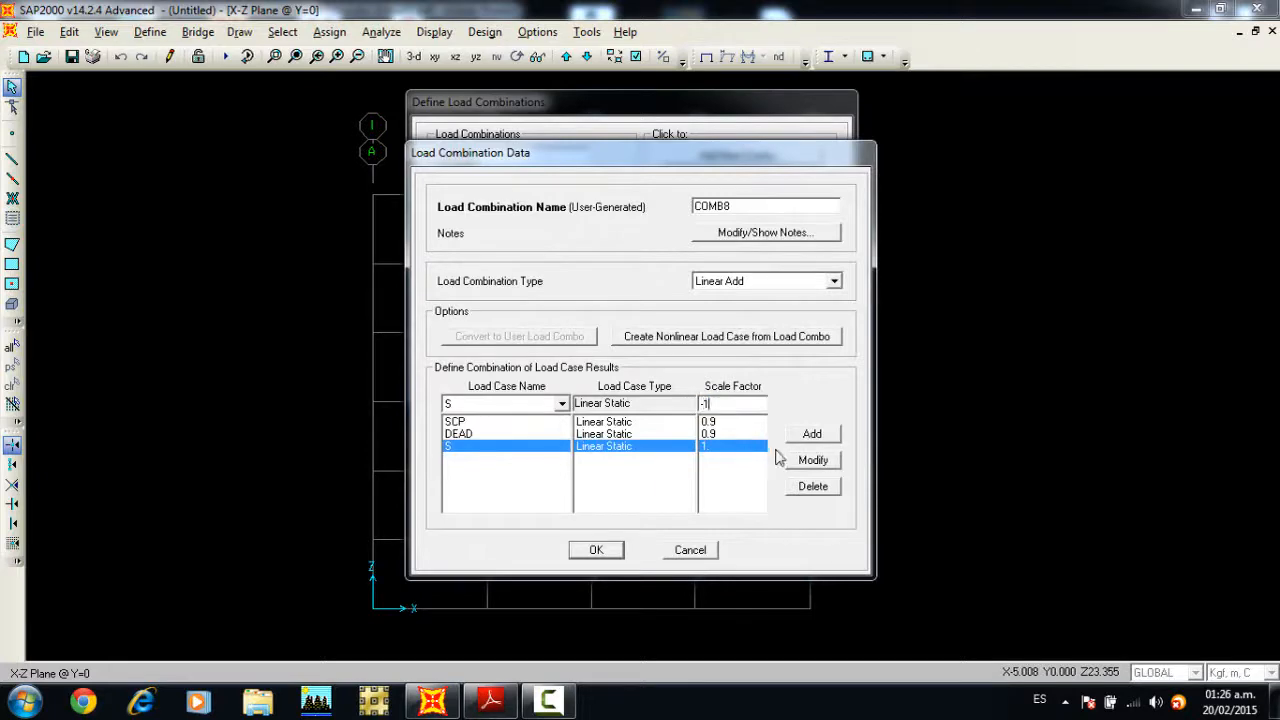
pyautogui.click(812, 460)
pyautogui.click(598, 550)
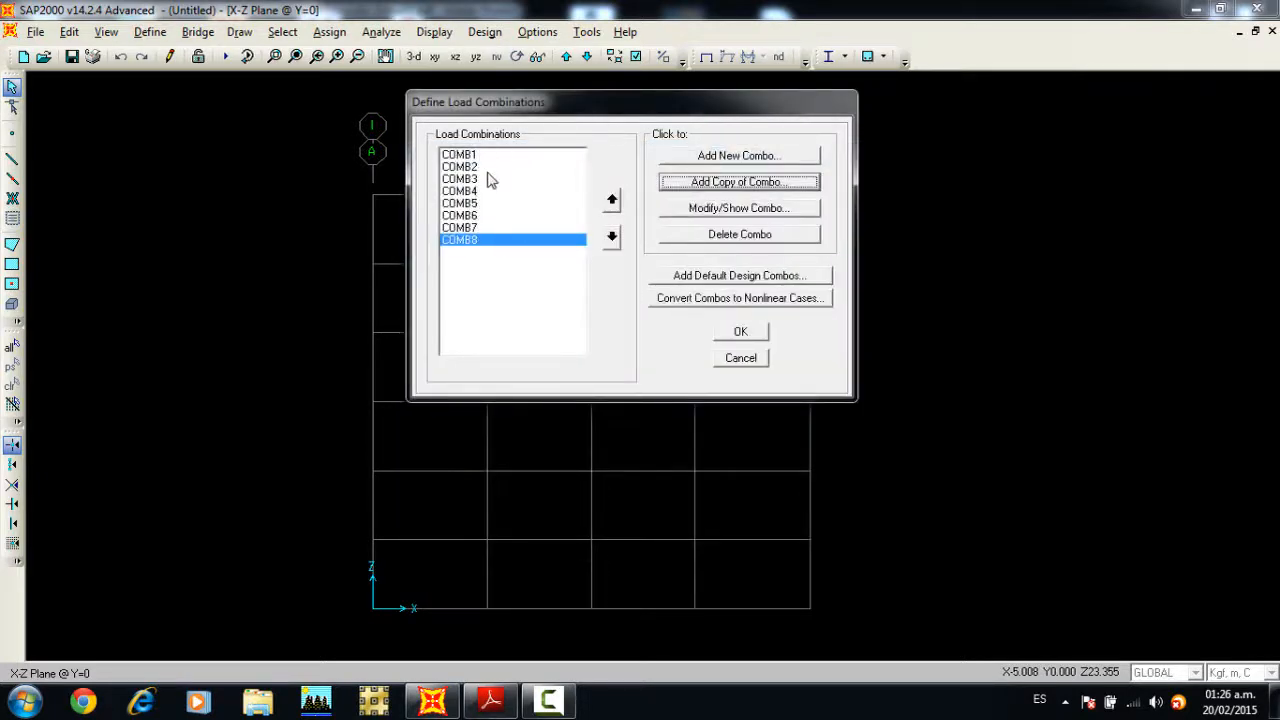
pyautogui.click(746, 333)
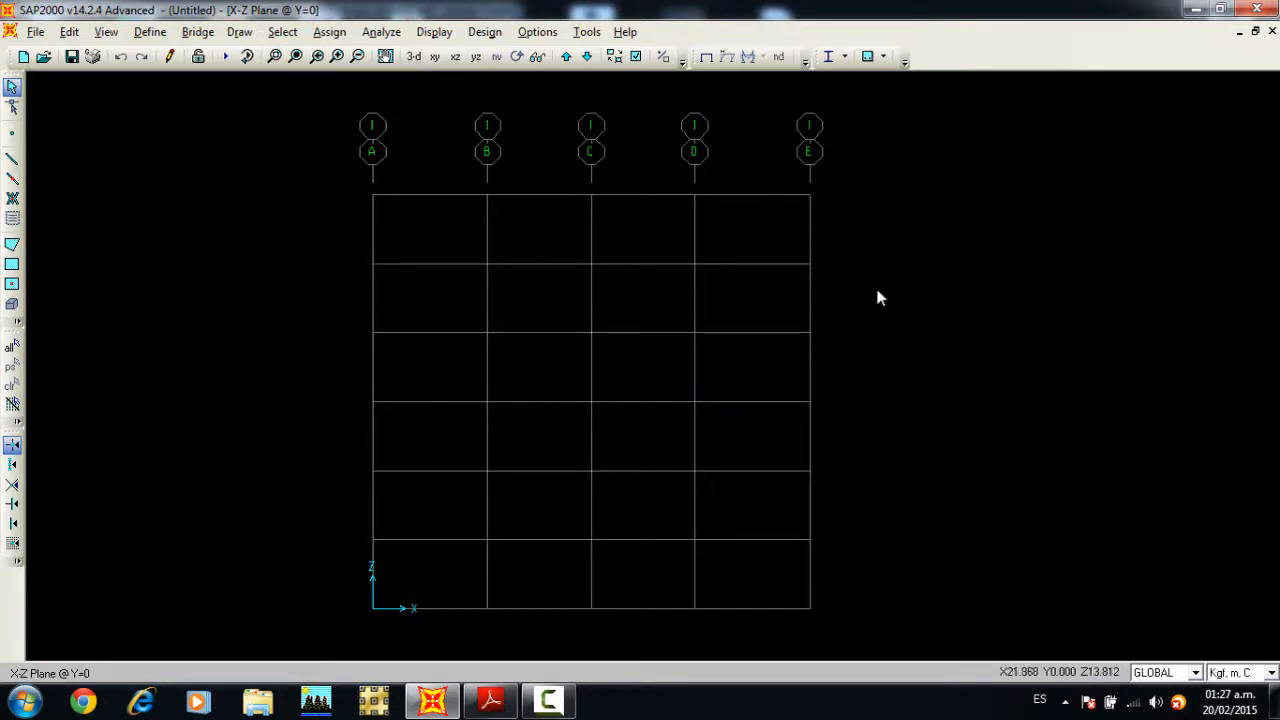
# Step: Draw the three lower-storey columns on grid line B as continuous straight frames with section C50X50, from Z=0 to Z=9 m
pyautogui.click(12, 162)
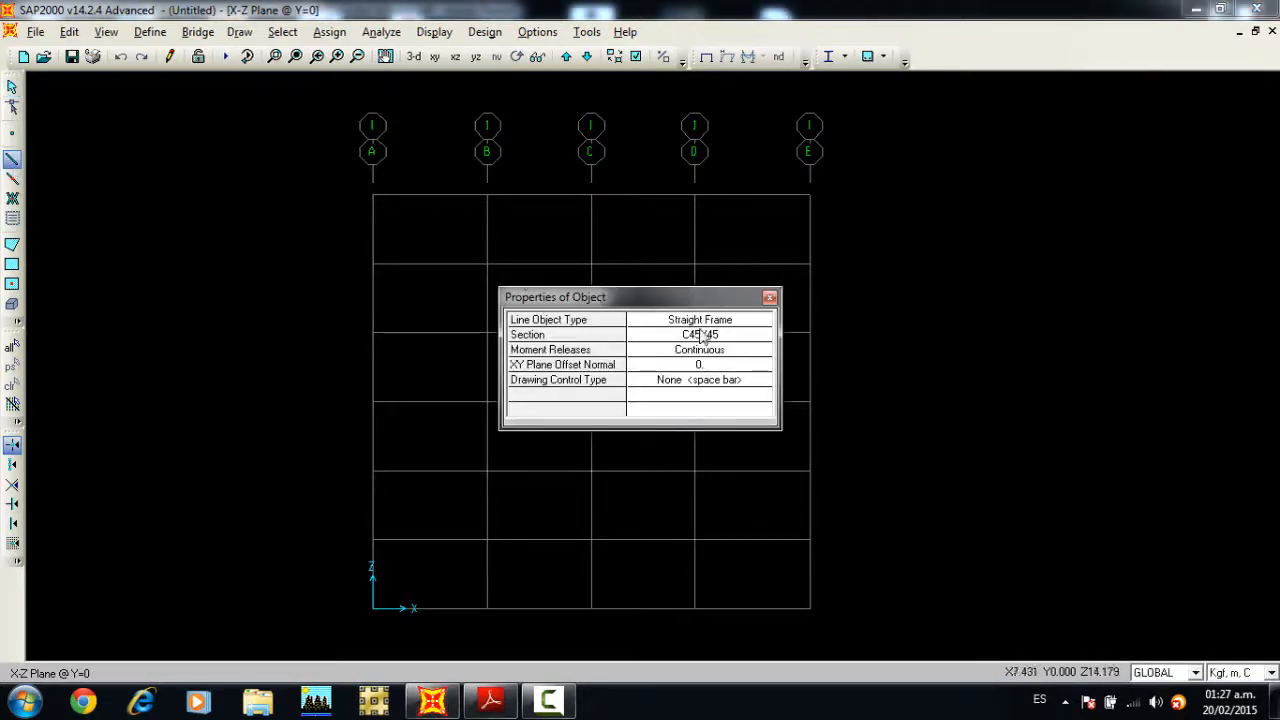
pyautogui.click(703, 336)
pyautogui.click(703, 337)
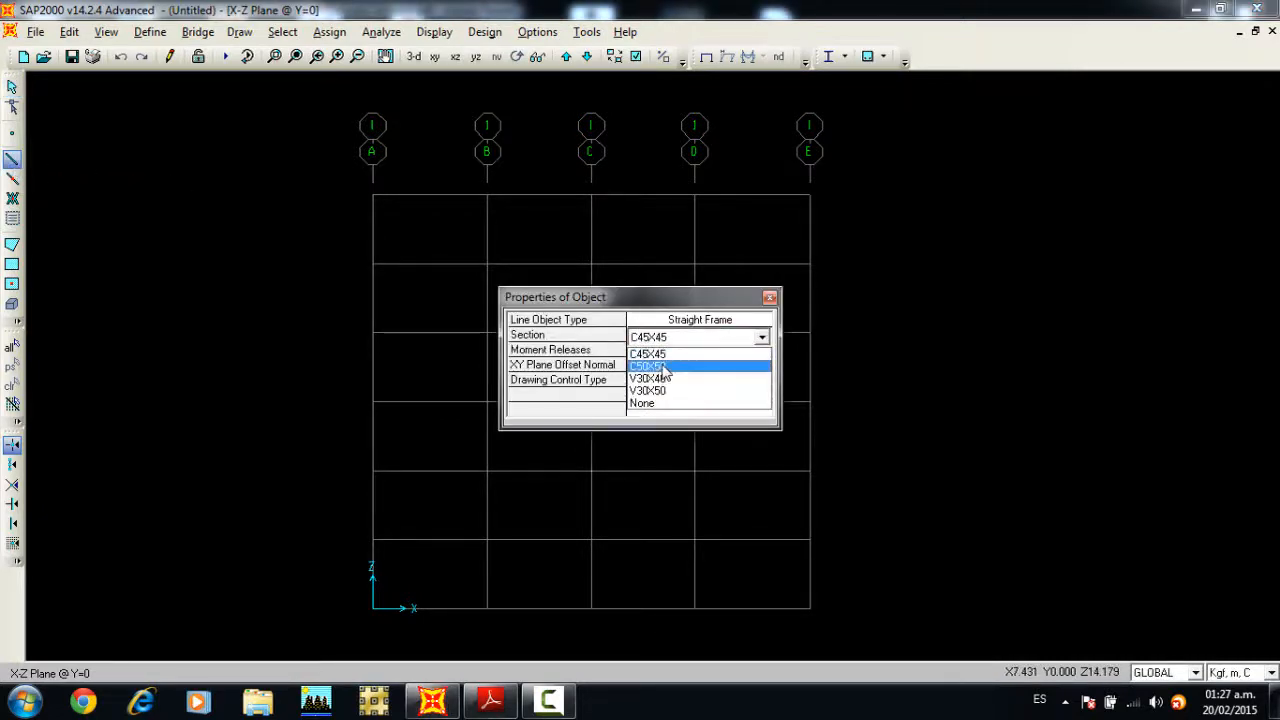
pyautogui.click(662, 366)
pyautogui.moveTo(669, 304); pyautogui.dragTo(1024, 235)
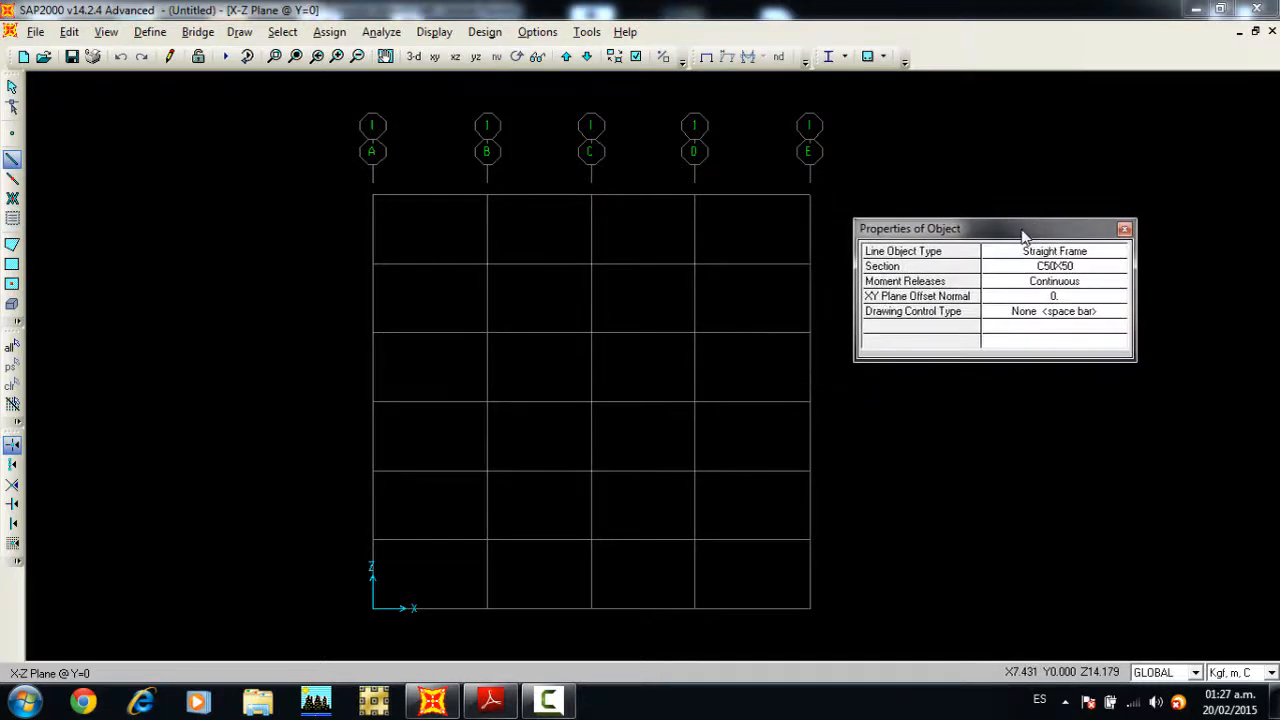
pyautogui.click(1036, 285)
pyautogui.click(1040, 286)
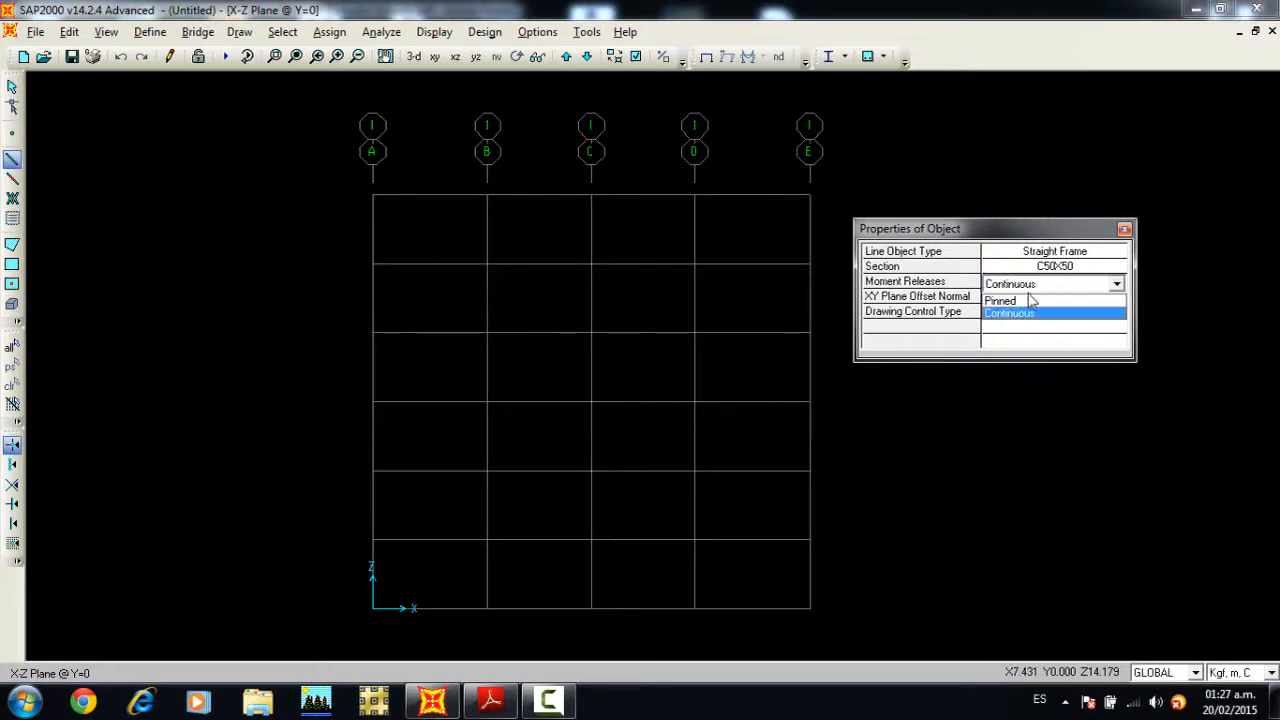
pyautogui.click(1008, 238)
pyautogui.moveTo(1021, 230); pyautogui.dragTo(1057, 199)
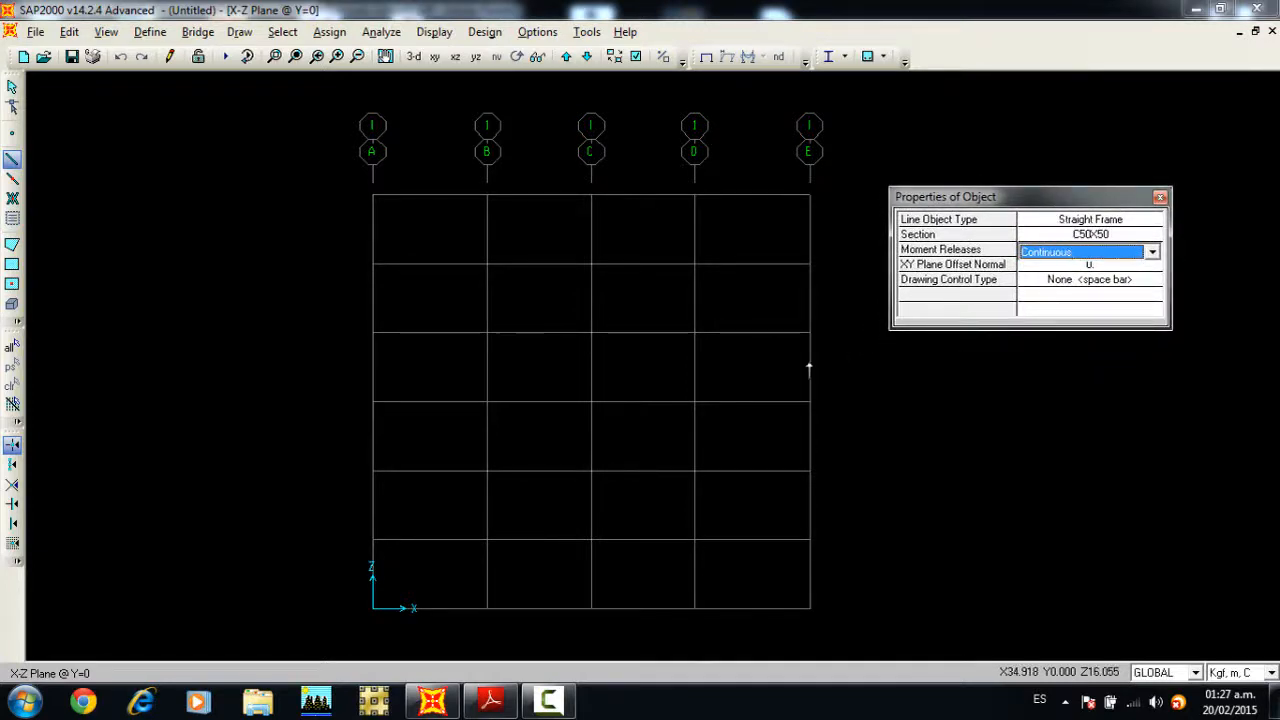
pyautogui.click(488, 609)
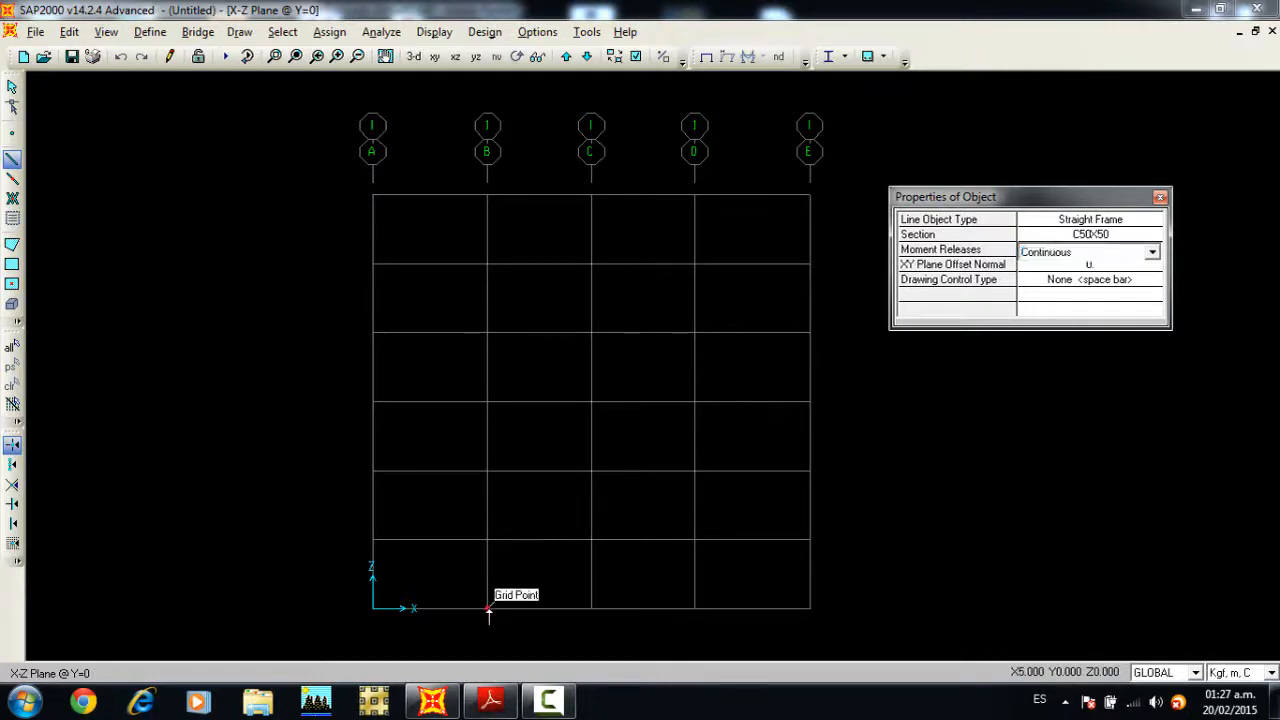
pyautogui.click(487, 540)
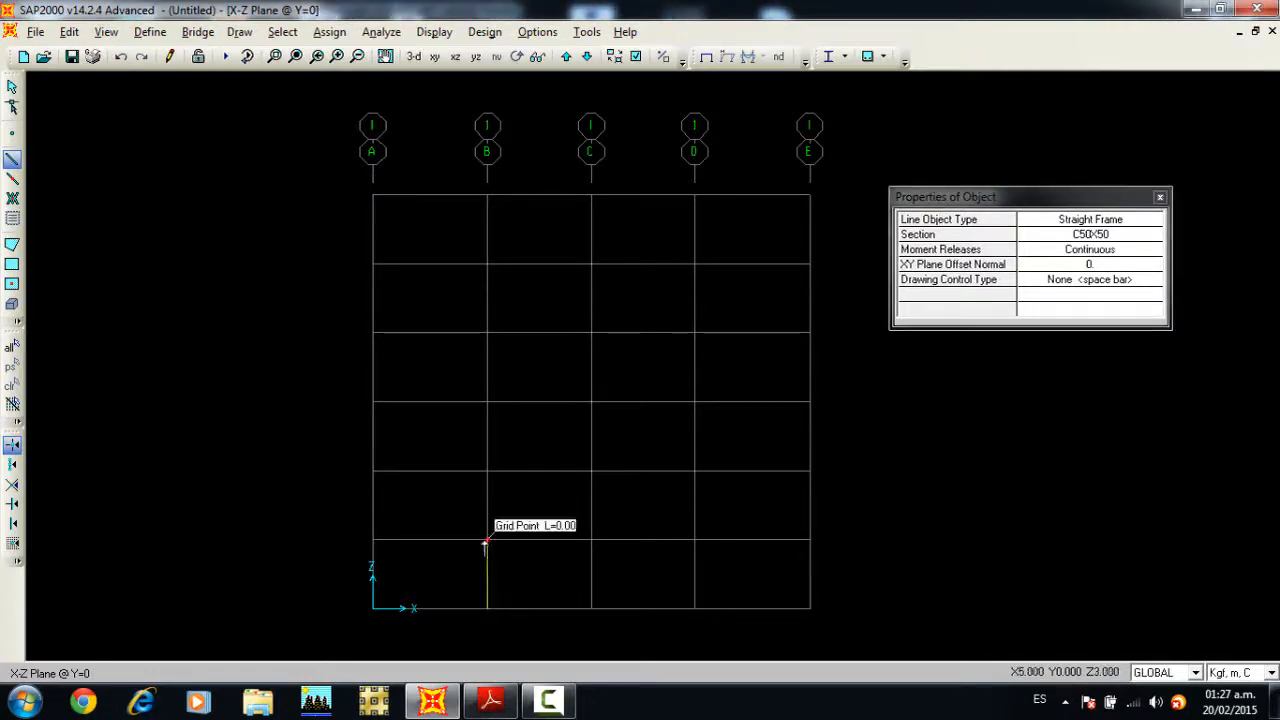
pyautogui.click(488, 471)
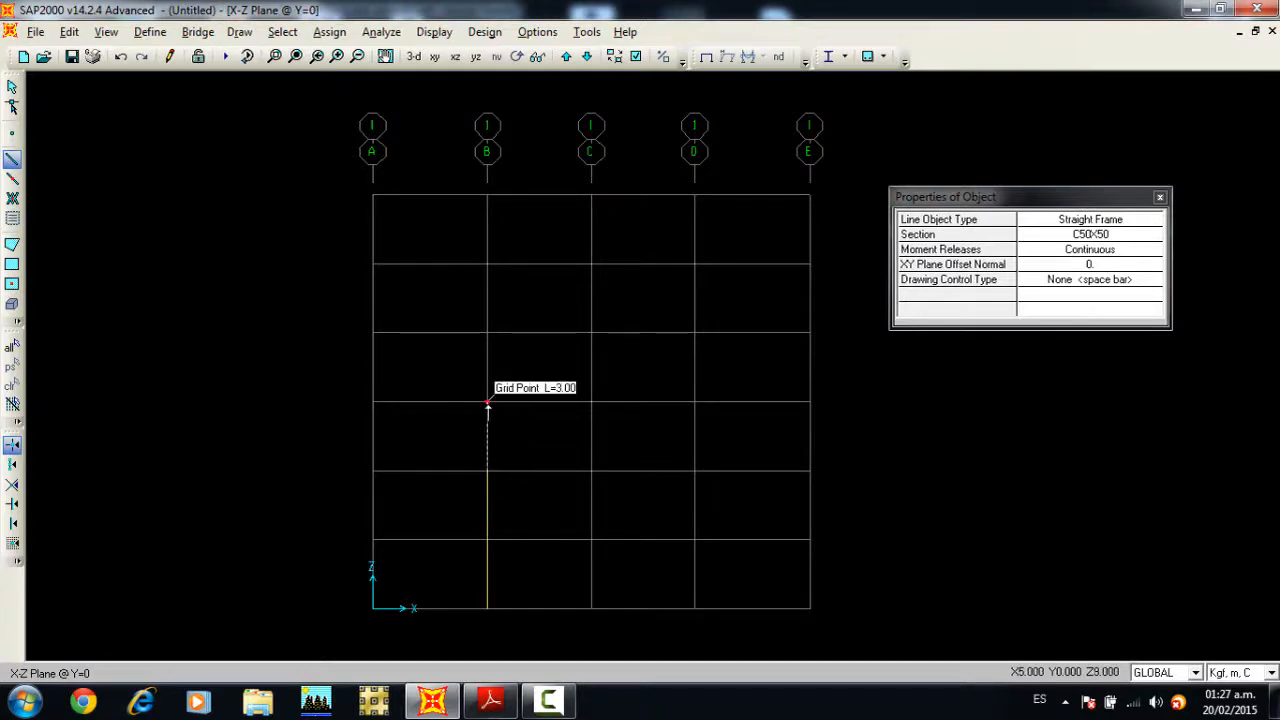
pyautogui.click(488, 402)
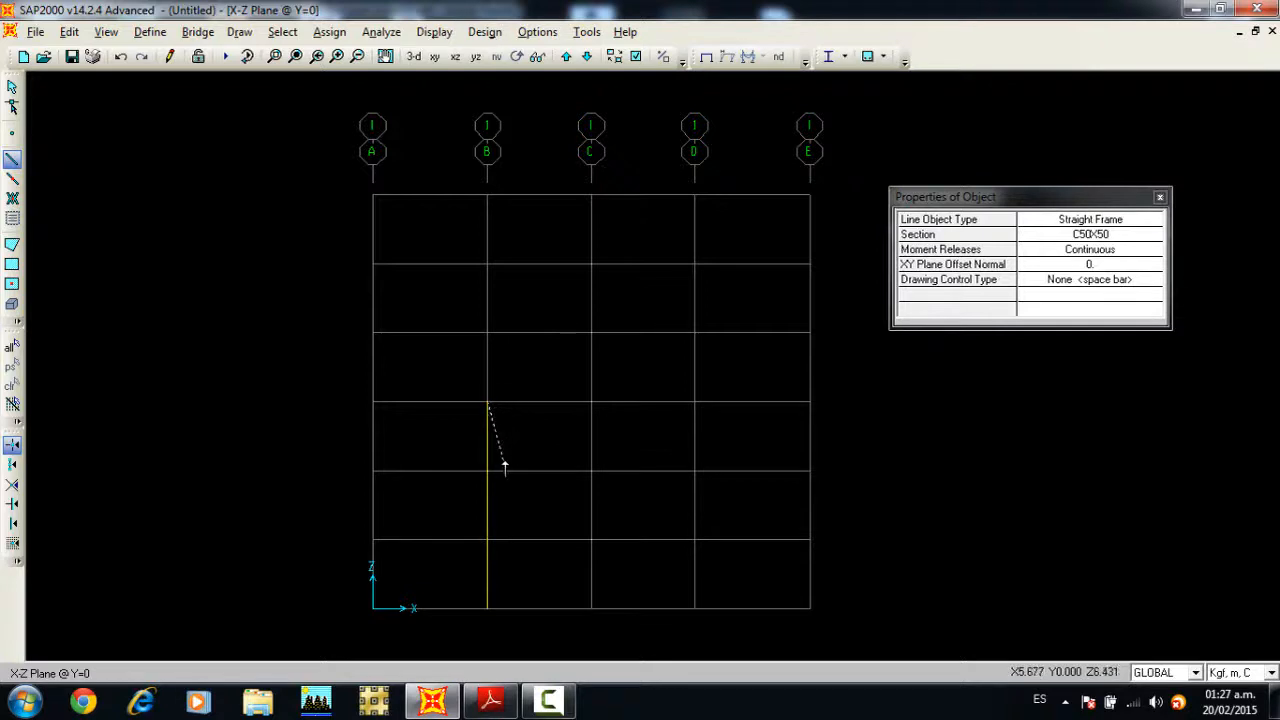
# Step: Draw the three upper-storey columns on grid line B with section C45X45, and end the frame drawing
pyautogui.click(1090, 234)
pyautogui.click(1090, 236)
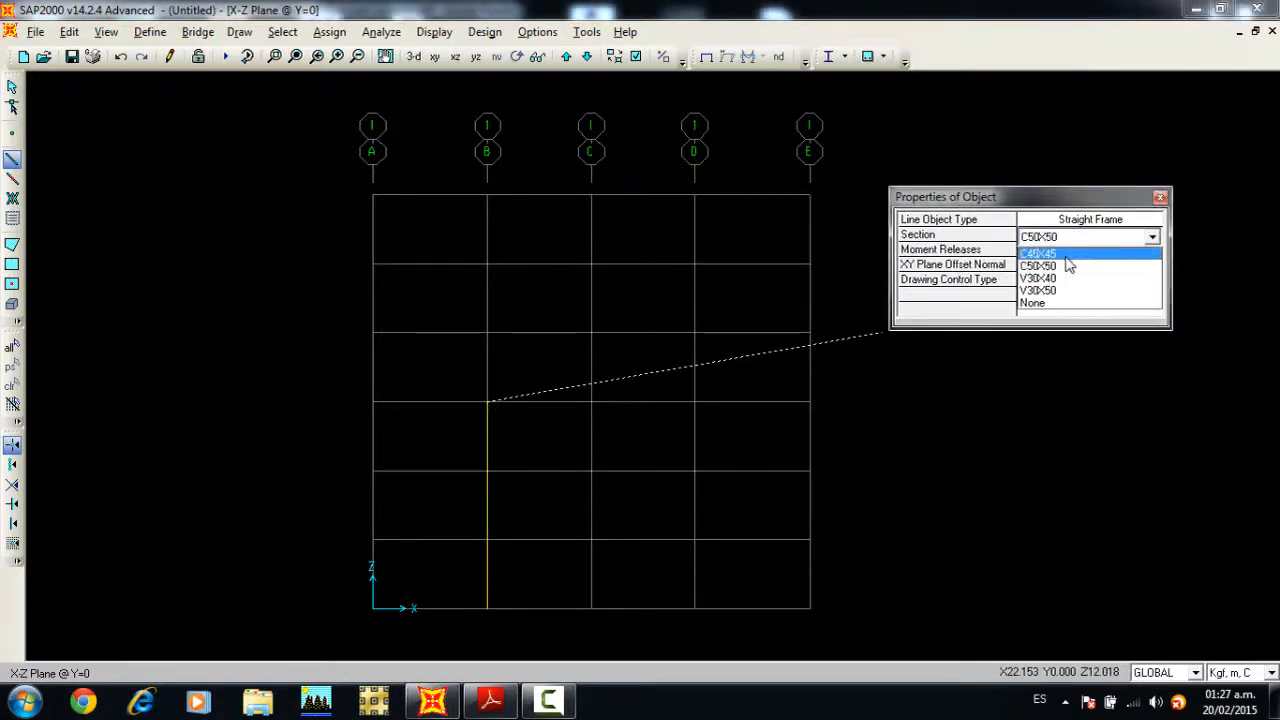
pyautogui.click(1064, 254)
pyautogui.click(487, 332)
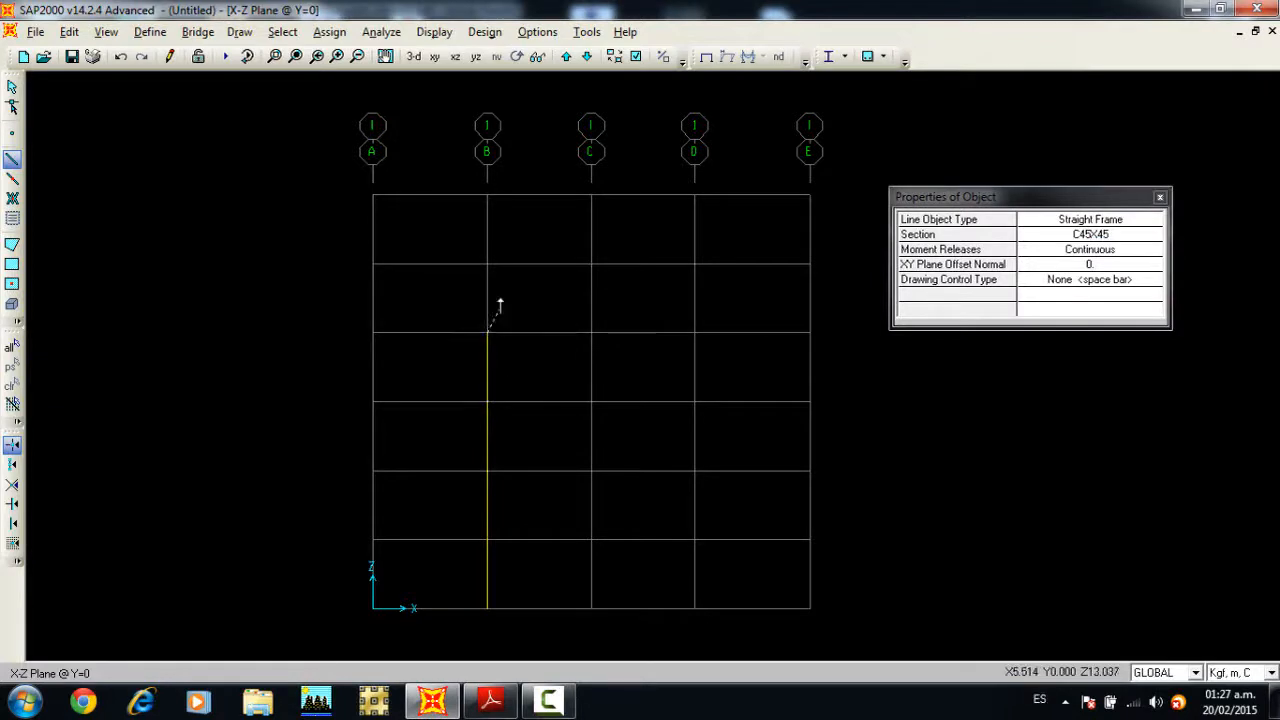
pyautogui.click(487, 264)
pyautogui.click(487, 195)
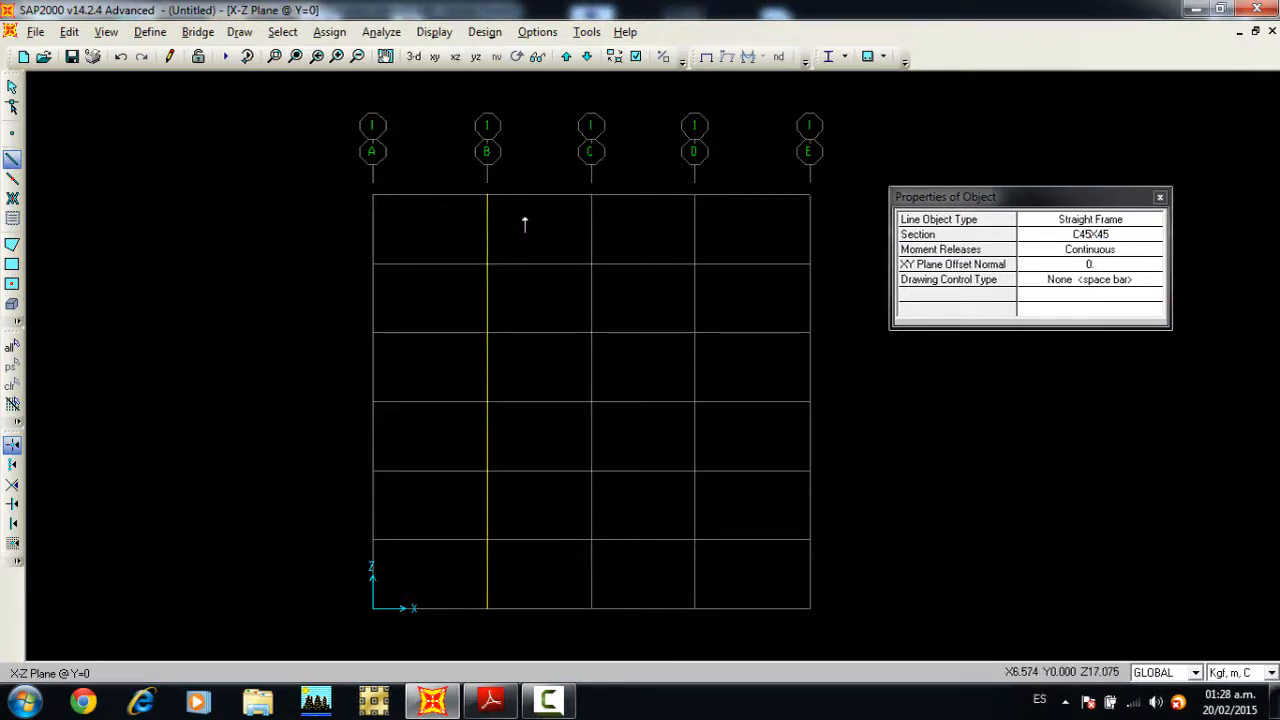
pyautogui.click(1160, 198)
pyautogui.press('Escape')
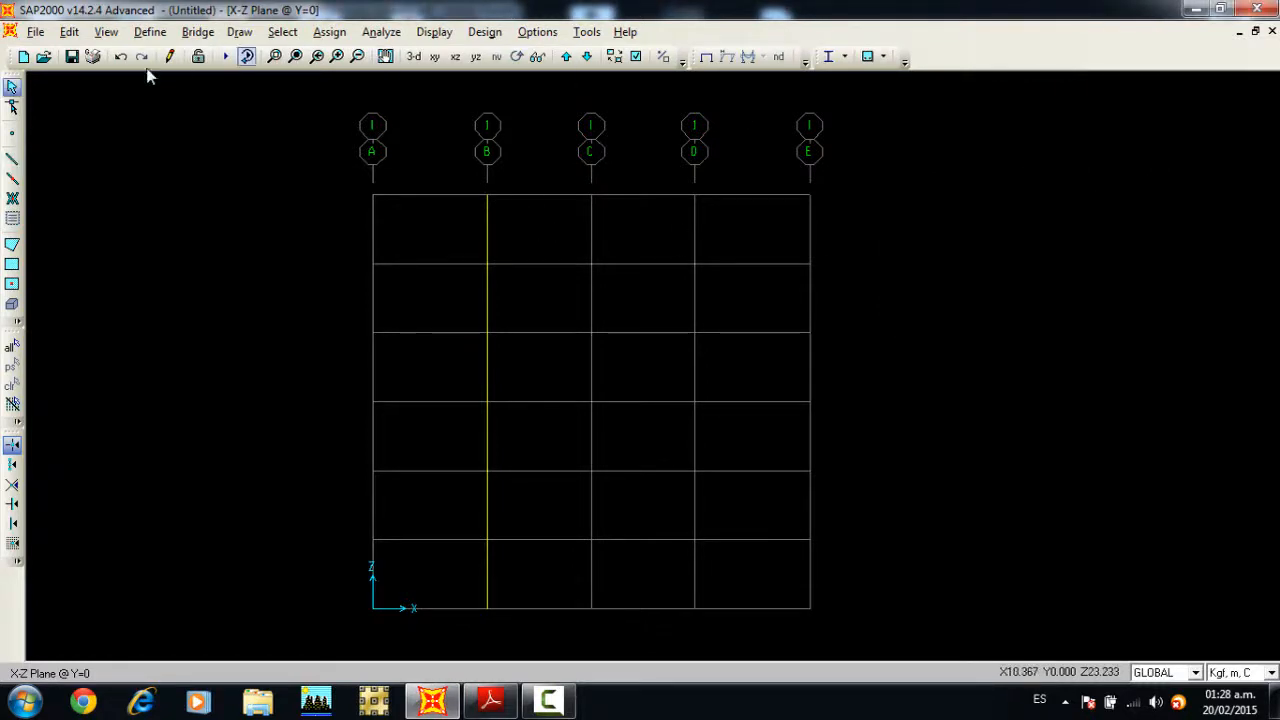
# Step: Quick-draw the three lower-storey columns on grid line A with section C50X50
pyautogui.click(13, 181)
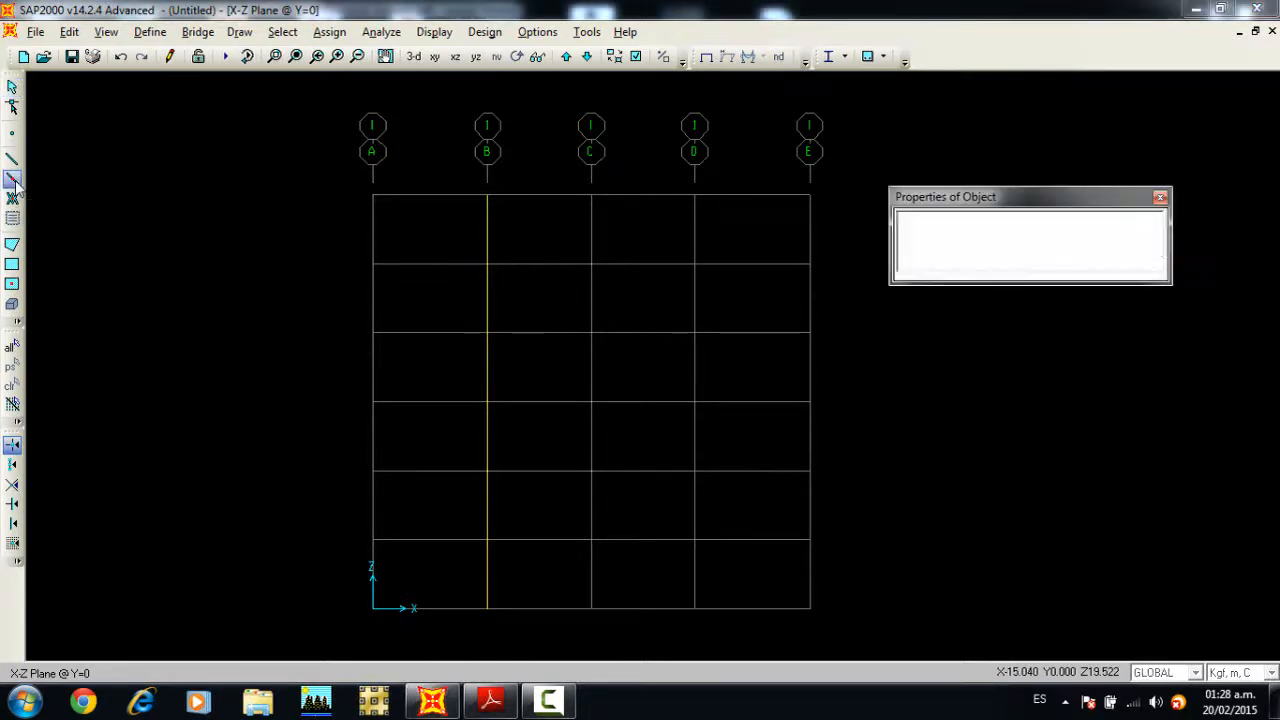
pyautogui.click(1089, 236)
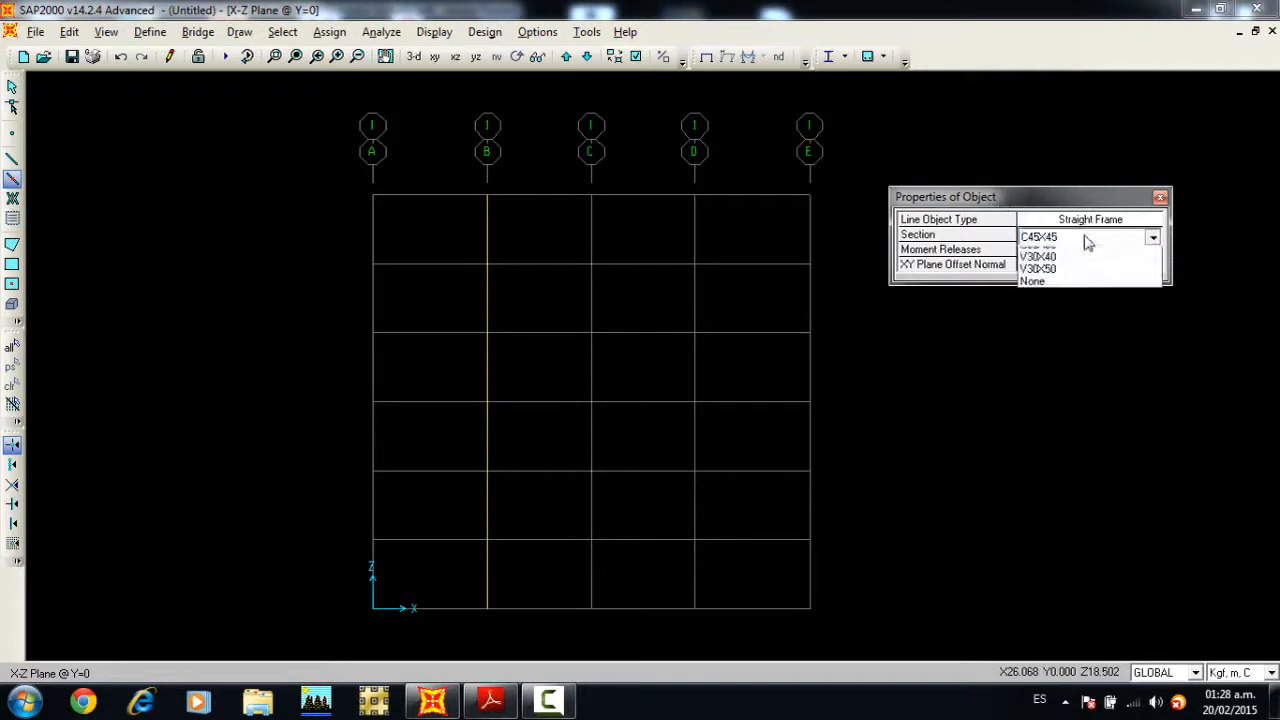
pyautogui.click(1094, 268)
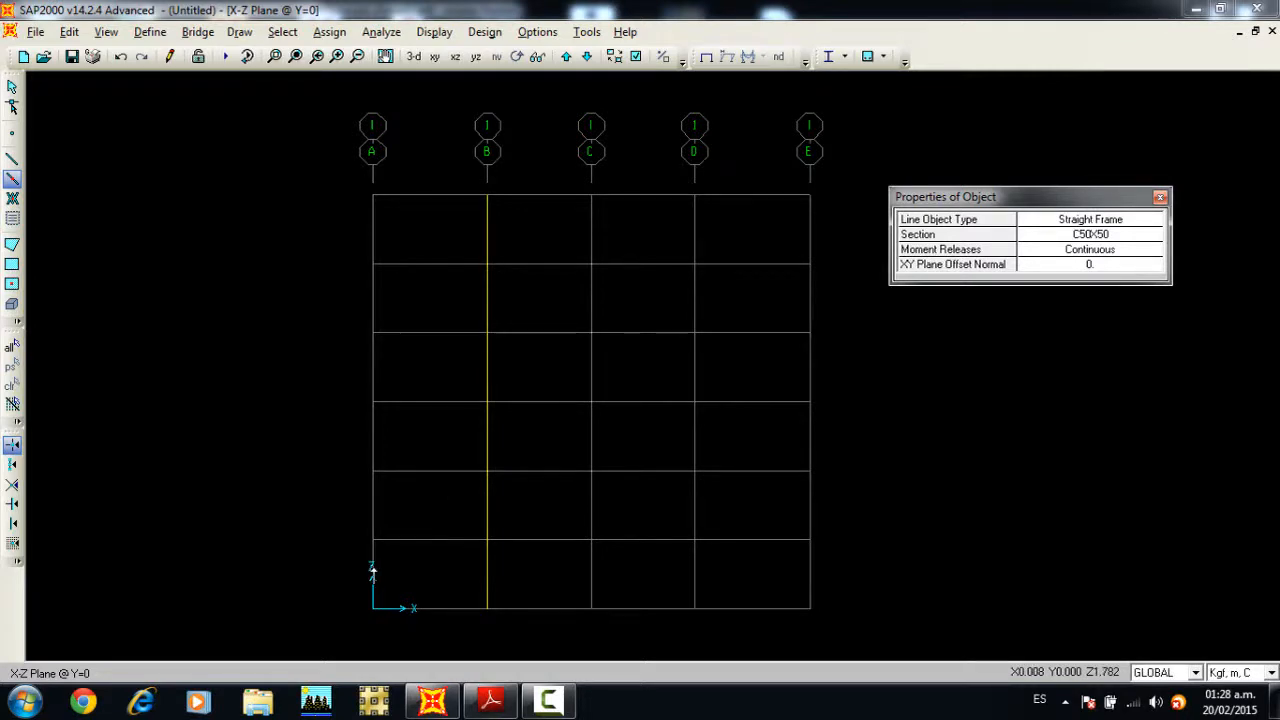
pyautogui.click(372, 572)
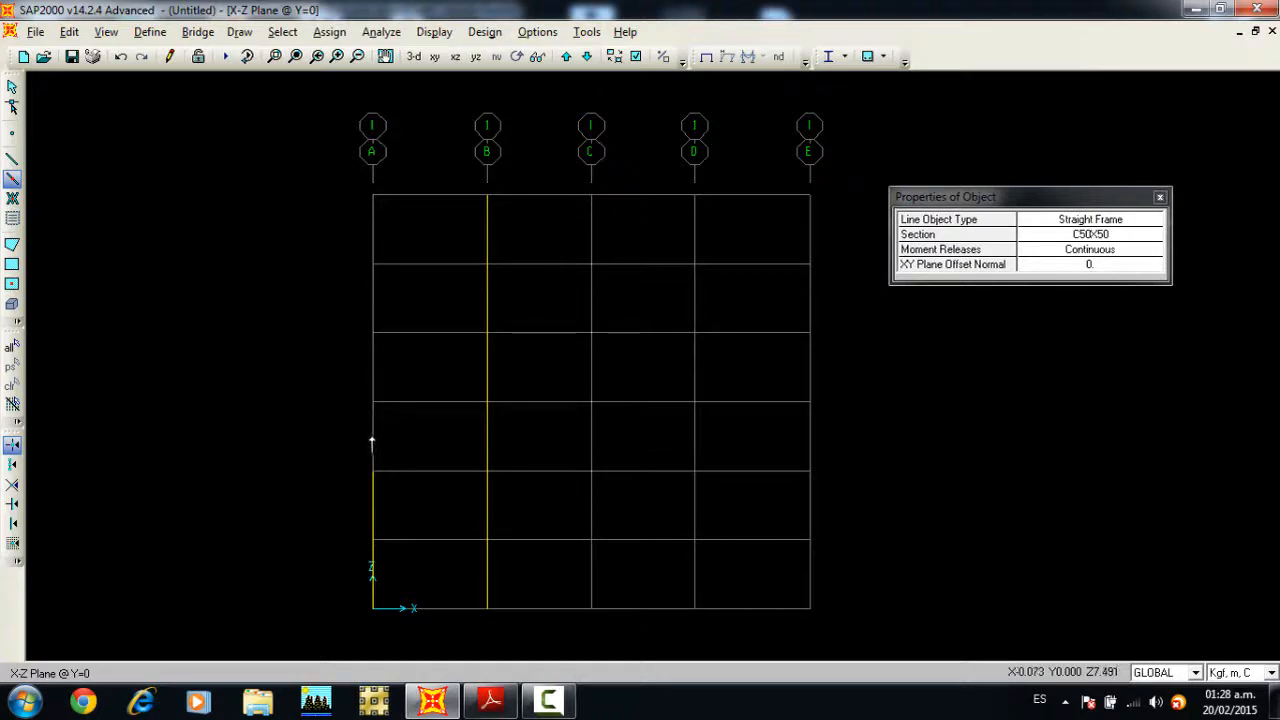
pyautogui.click(372, 399)
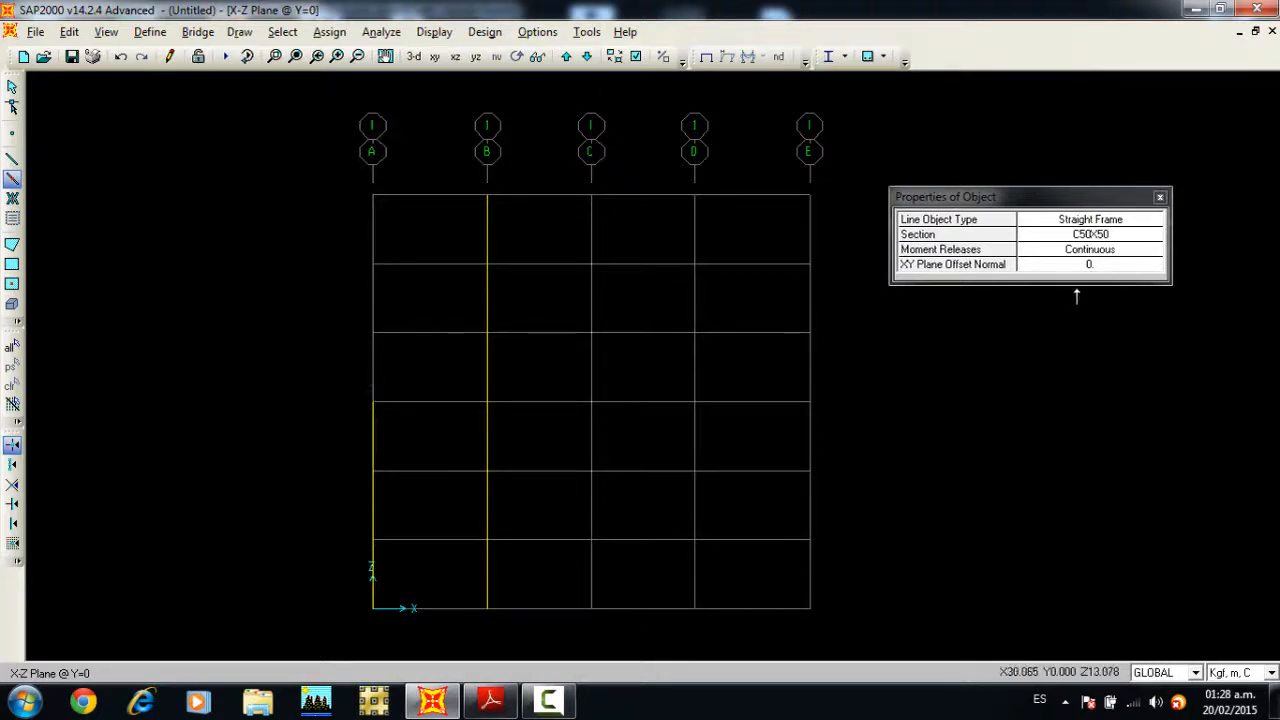
# Step: Quick-draw the three upper-storey columns on grid line A with section C45X45
pyautogui.click(1100, 236)
pyautogui.click(1158, 234)
pyautogui.click(1060, 266)
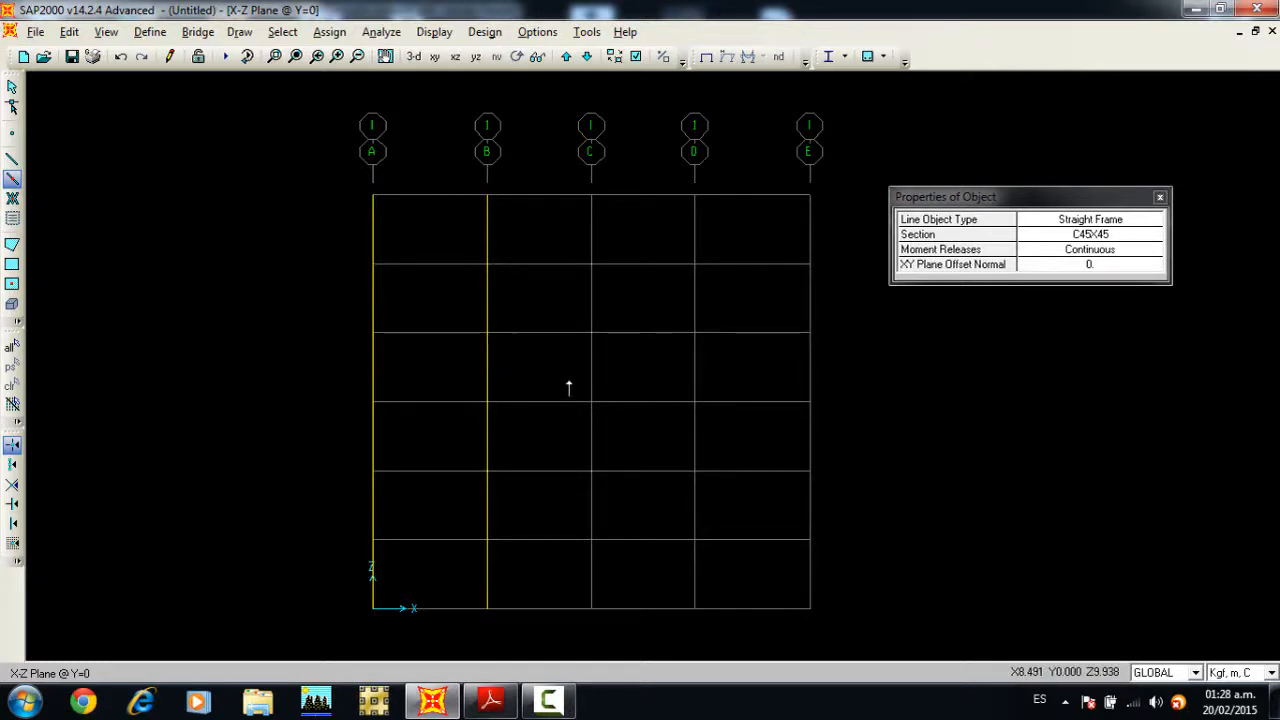
# Step: Quick-draw the three upper-storey C45X45 columns on grid lines C, D and E by windowing their grid segments
pyautogui.moveTo(568, 382); pyautogui.dragTo(612, 389)
pyautogui.moveTo(565, 179); pyautogui.dragTo(612, 428)
pyautogui.moveTo(658, 169); pyautogui.dragTo(719, 418)
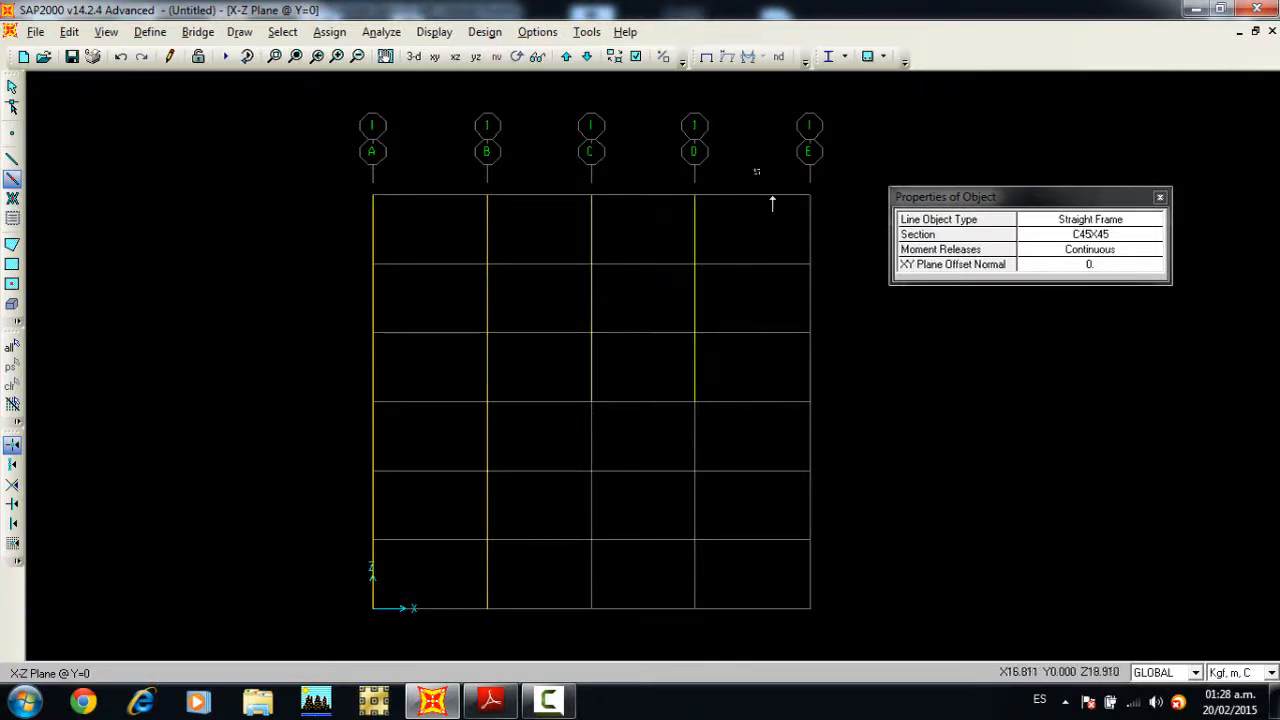
pyautogui.moveTo(756, 172); pyautogui.dragTo(829, 432)
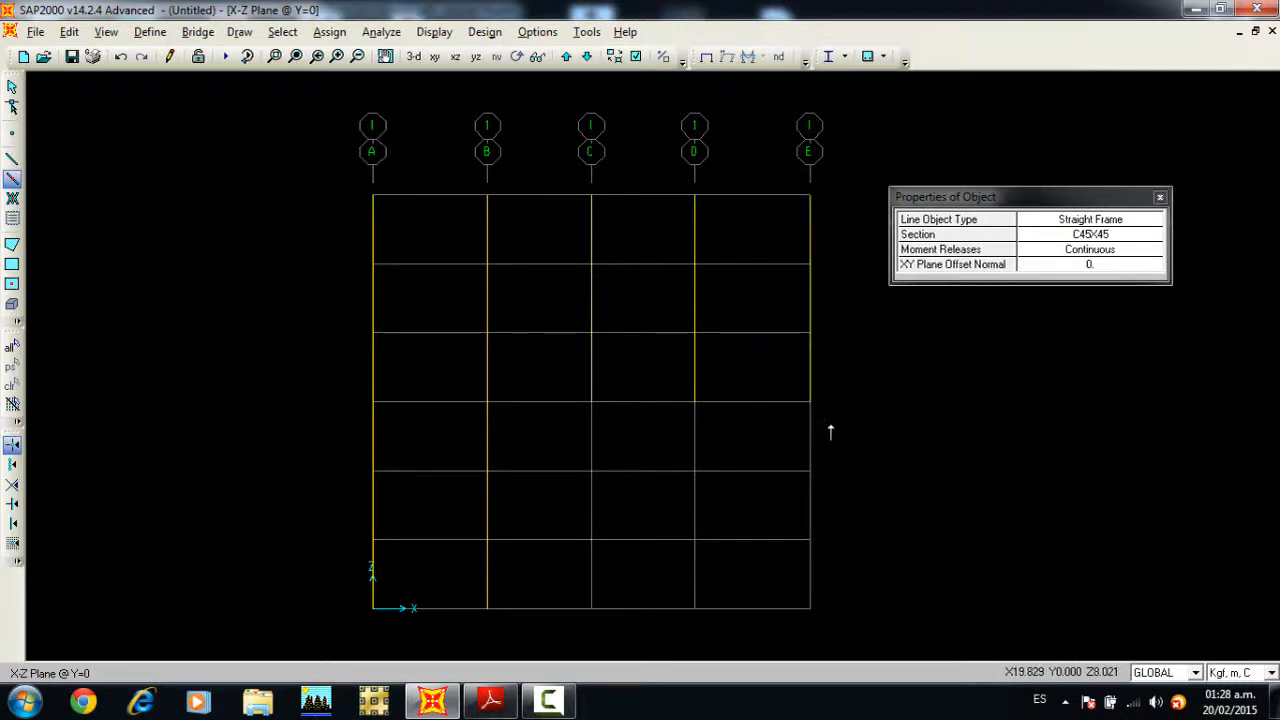
# Step: Quick-draw the three lower-storey columns on grid lines C, D and E with section C50X50, and end the drawing command
pyautogui.click(1090, 234)
pyautogui.click(1152, 236)
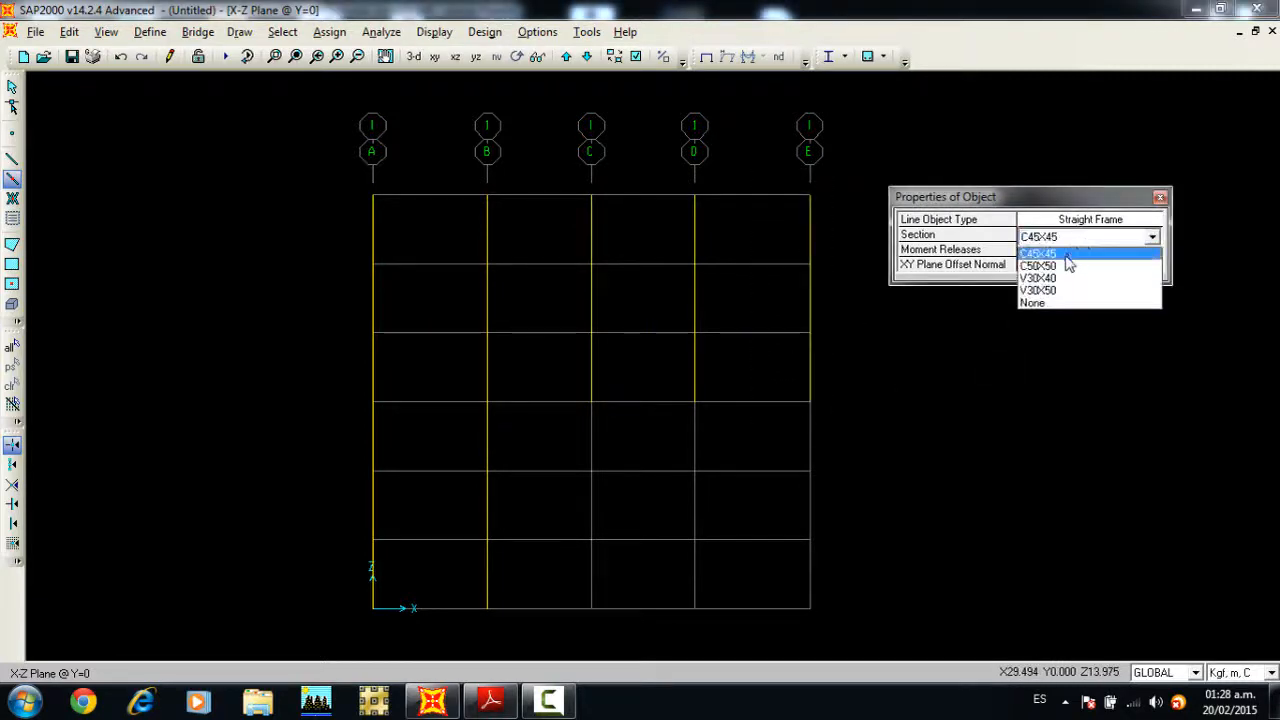
pyautogui.click(874, 322)
pyautogui.moveTo(559, 388); pyautogui.dragTo(631, 636)
pyautogui.moveTo(688, 376); pyautogui.dragTo(714, 636)
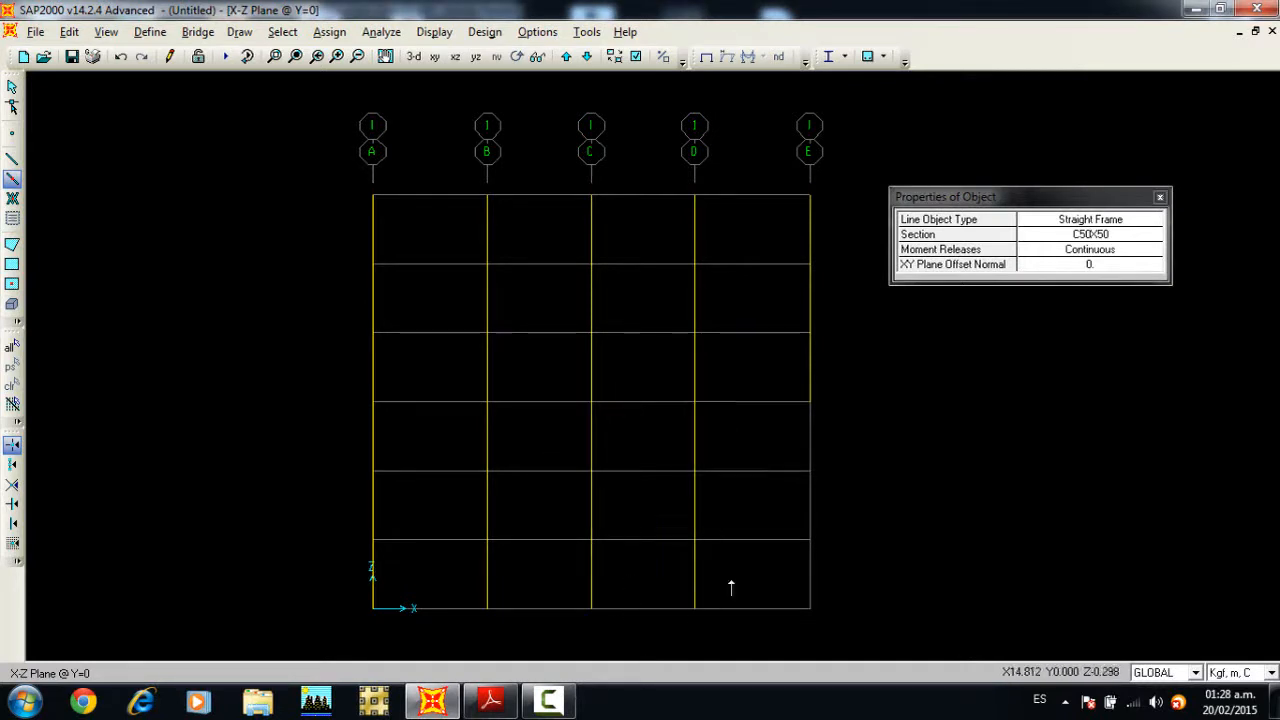
pyautogui.moveTo(780, 380); pyautogui.dragTo(830, 636)
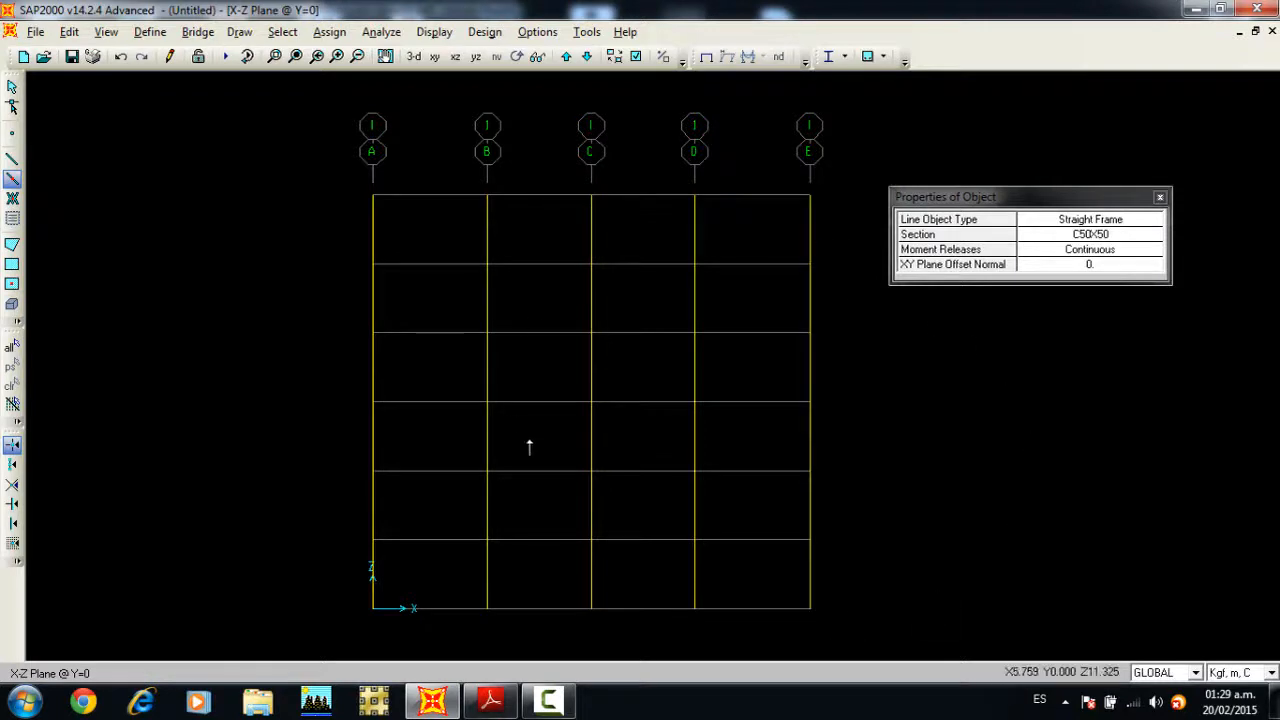
pyautogui.click(1160, 198)
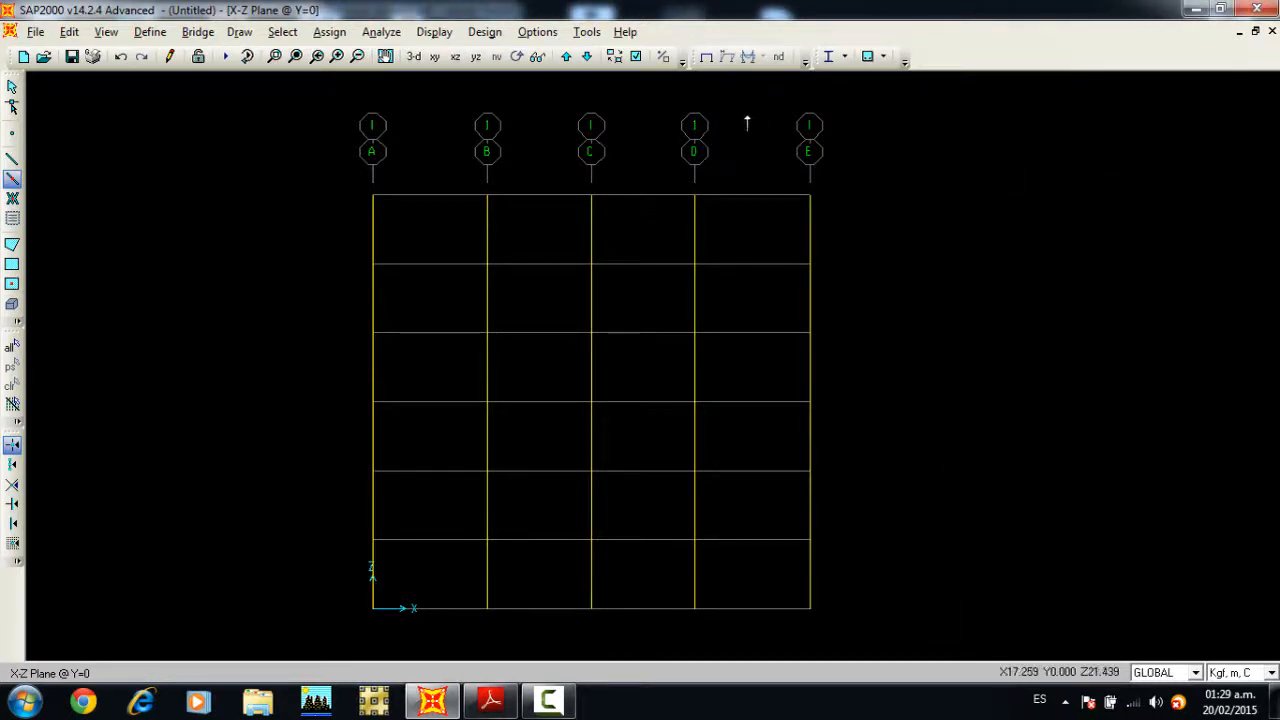
pyautogui.press('Escape')
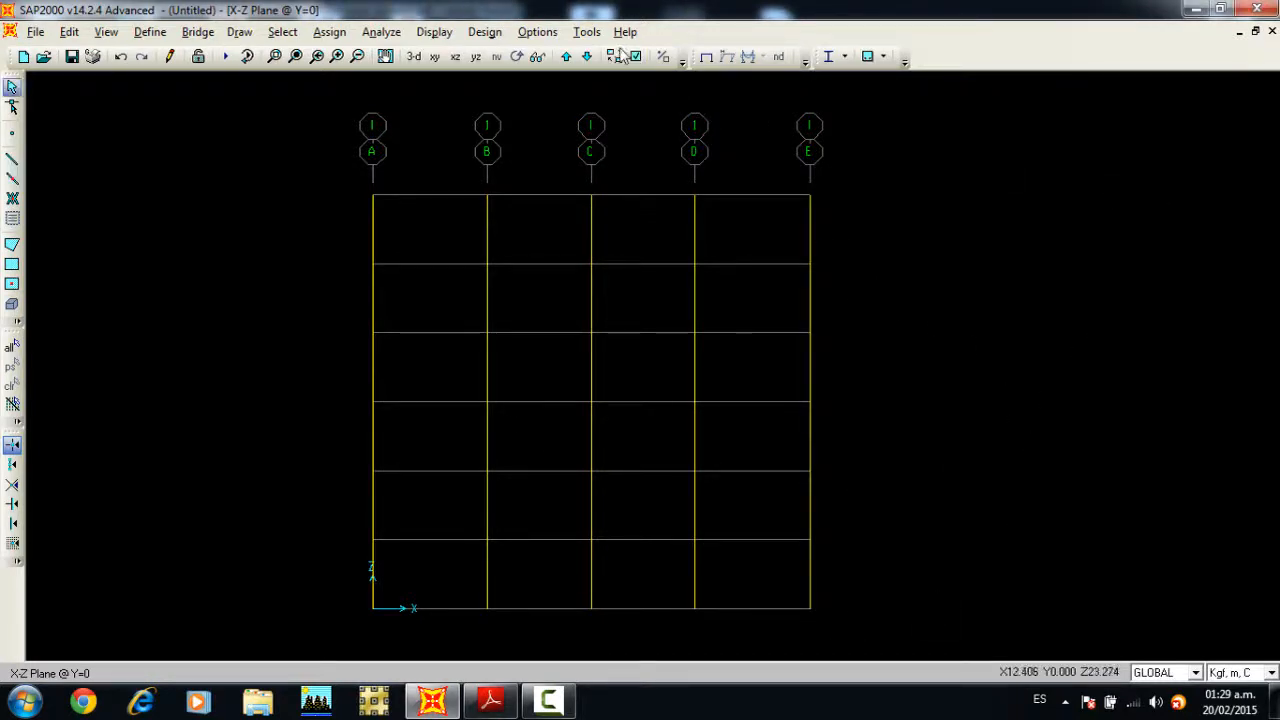
# Step: Show the frame section names in the active view and enlarge the frame to make them legible
pyautogui.click(637, 58)
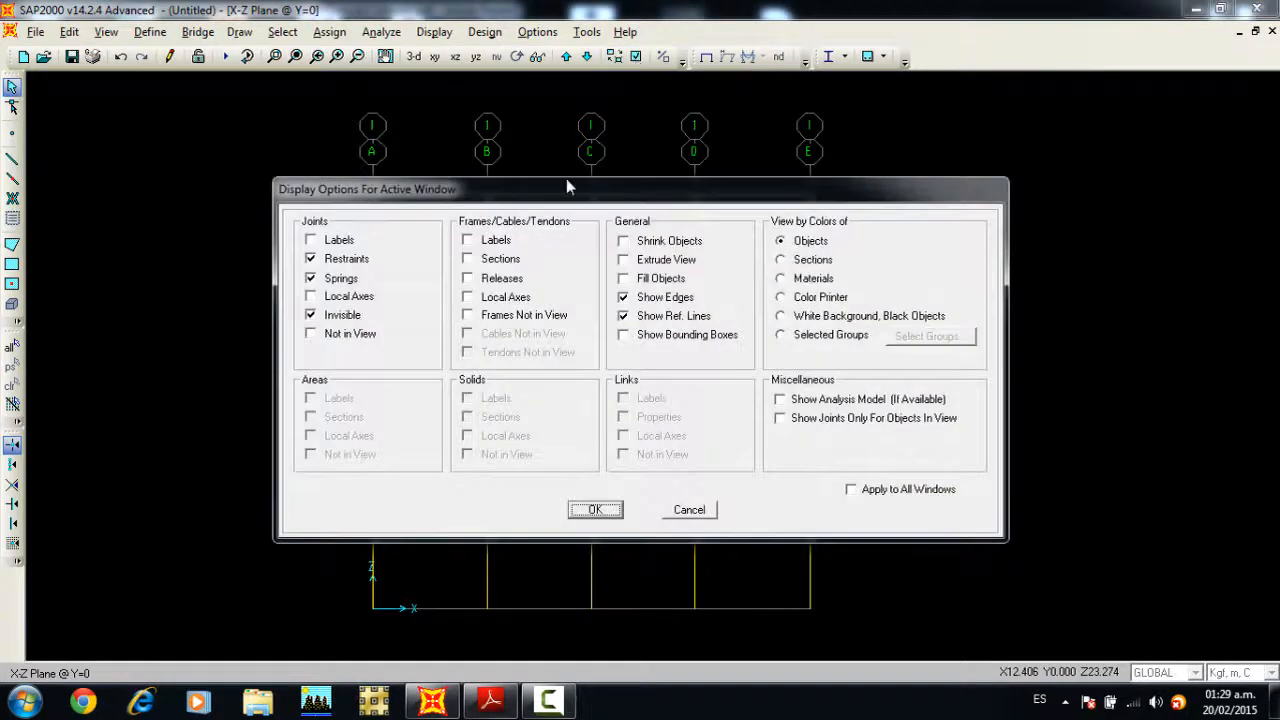
pyautogui.moveTo(565, 182); pyautogui.dragTo(507, 146)
pyautogui.click(487, 203)
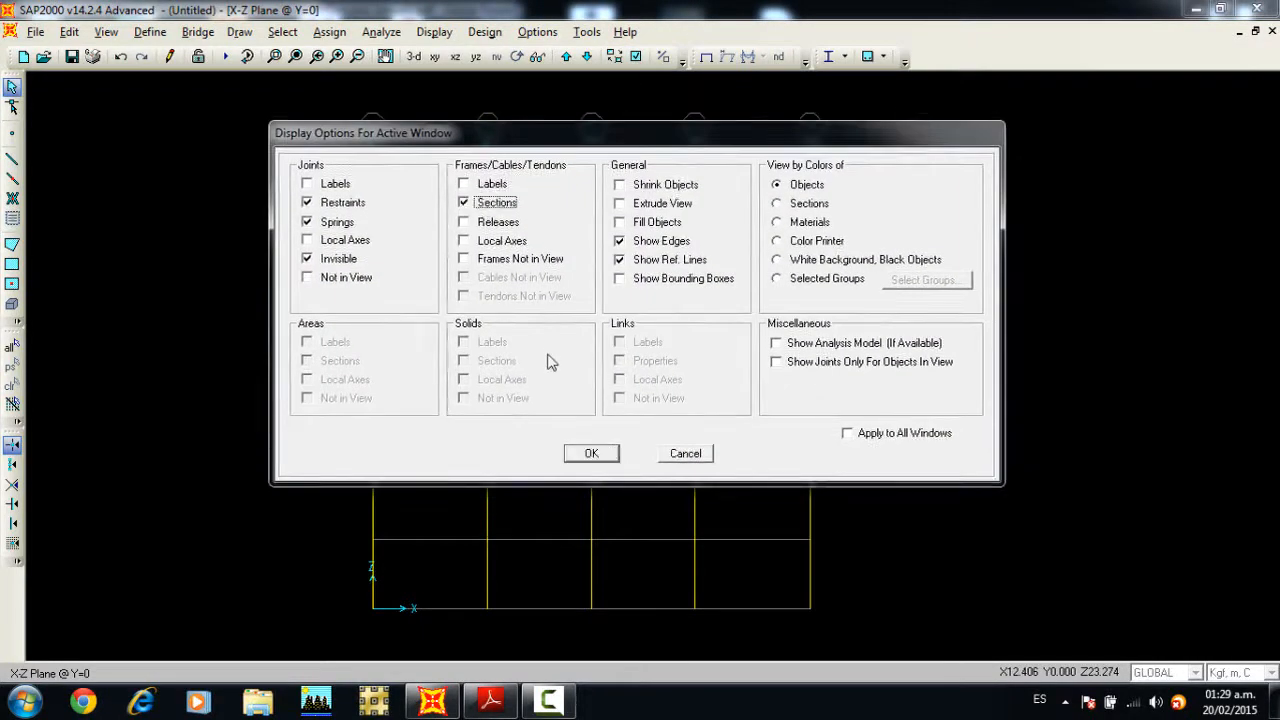
pyautogui.click(591, 454)
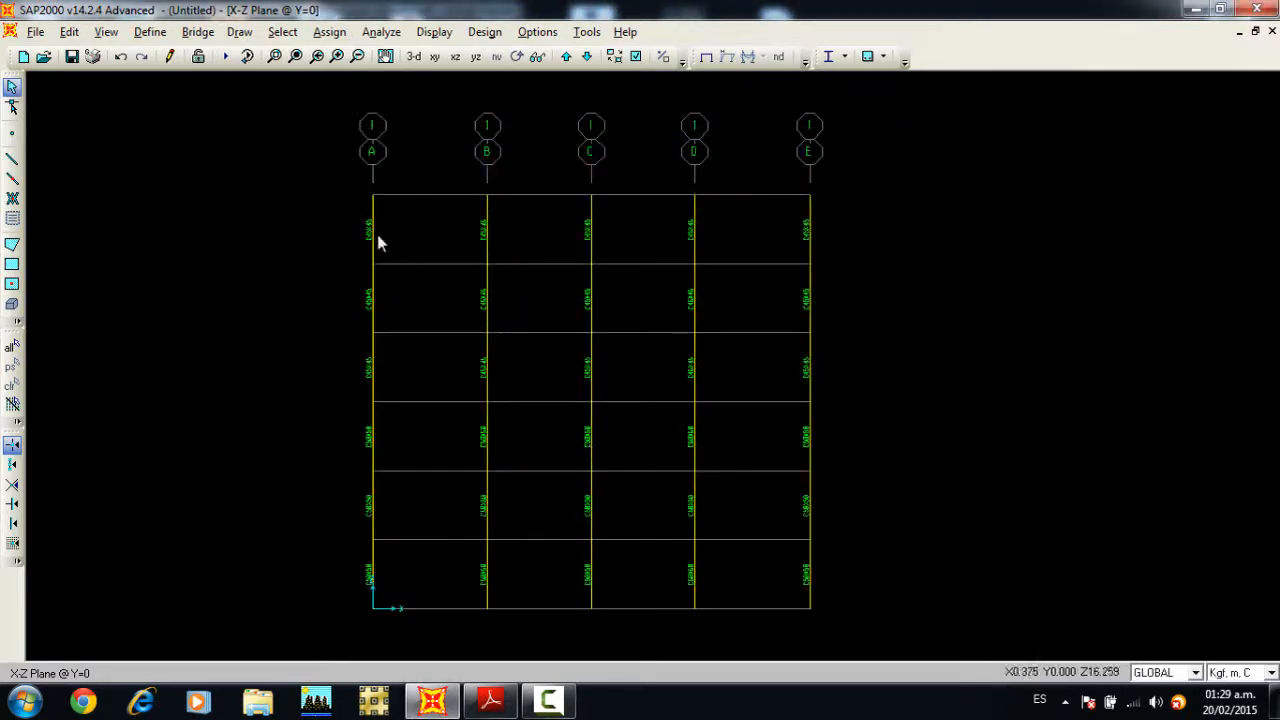
pyautogui.click(274, 56)
pyautogui.moveTo(370, 633); pyautogui.dragTo(849, 143)
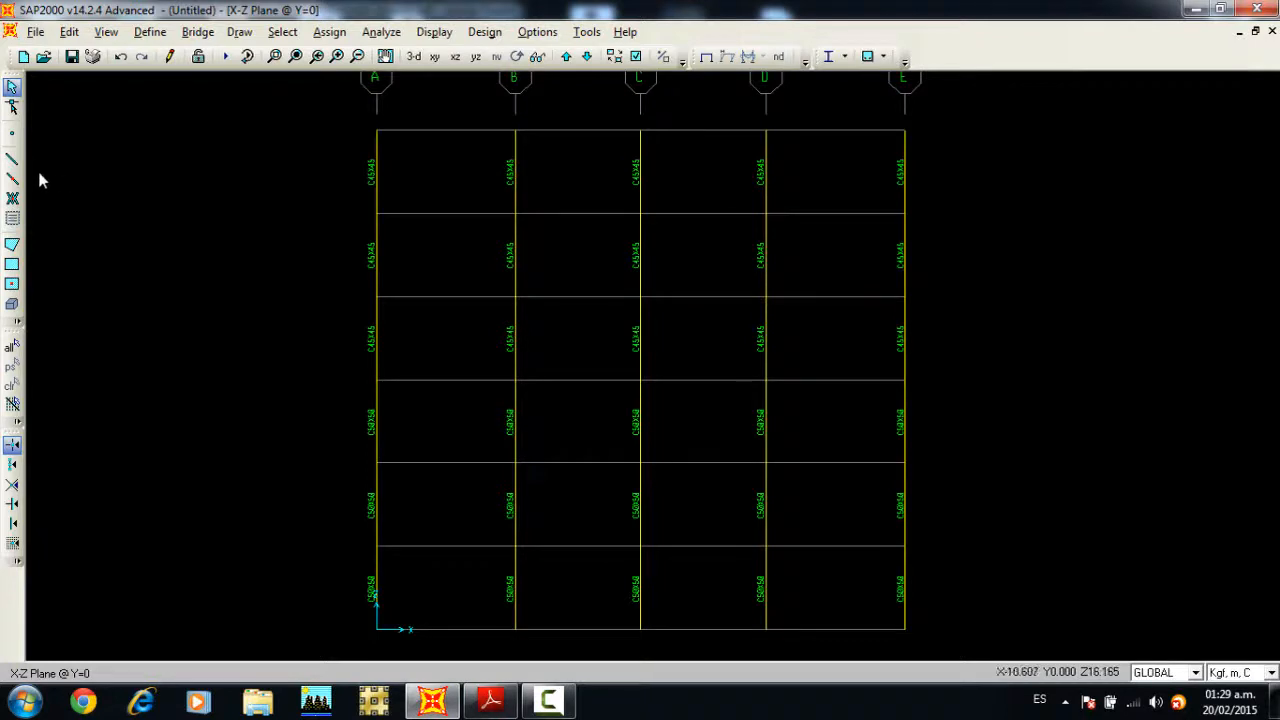
# Step: Quick-draw the four first-floor beams between grid lines A and E with section V30X50
pyautogui.click(13, 180)
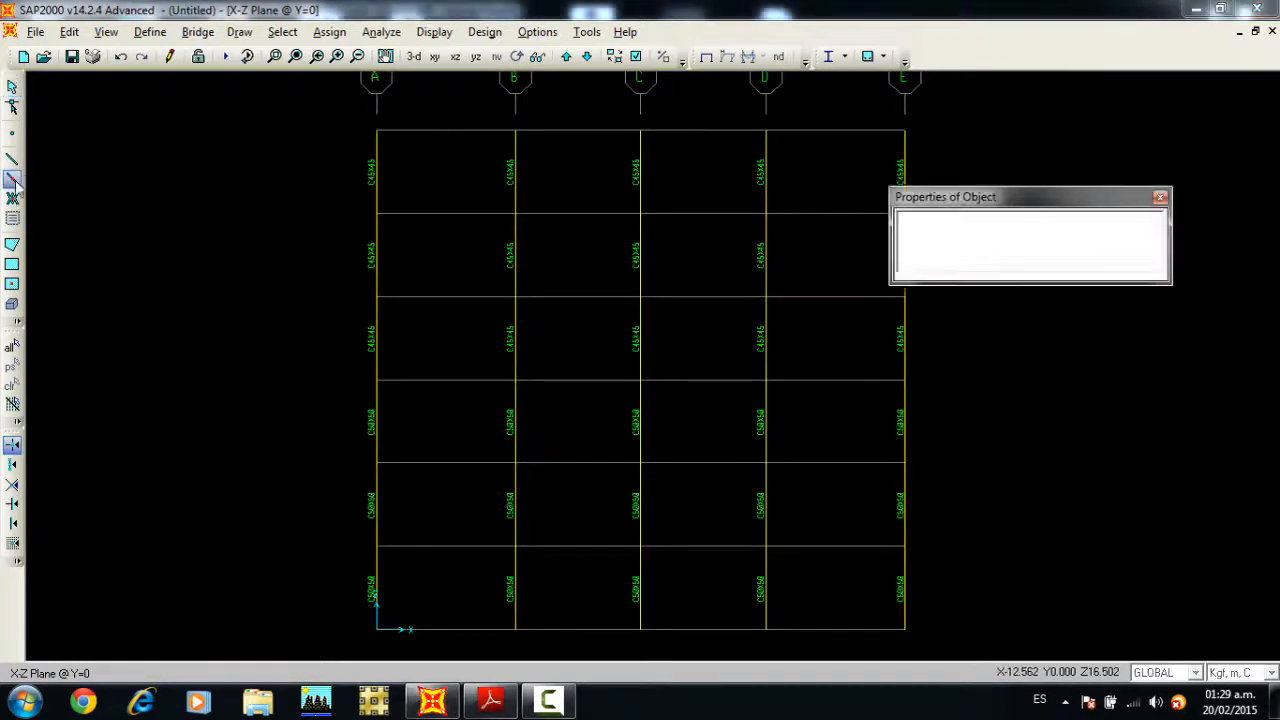
pyautogui.click(1046, 236)
pyautogui.click(1046, 236)
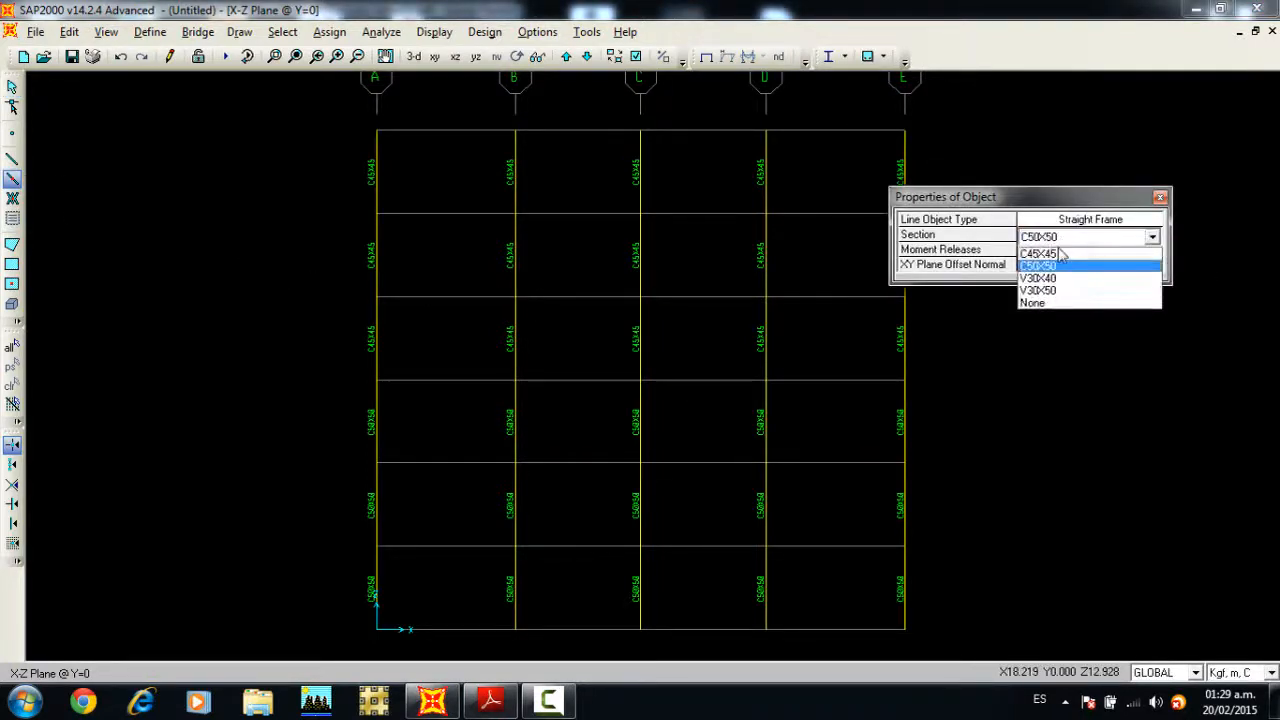
pyautogui.click(1040, 290)
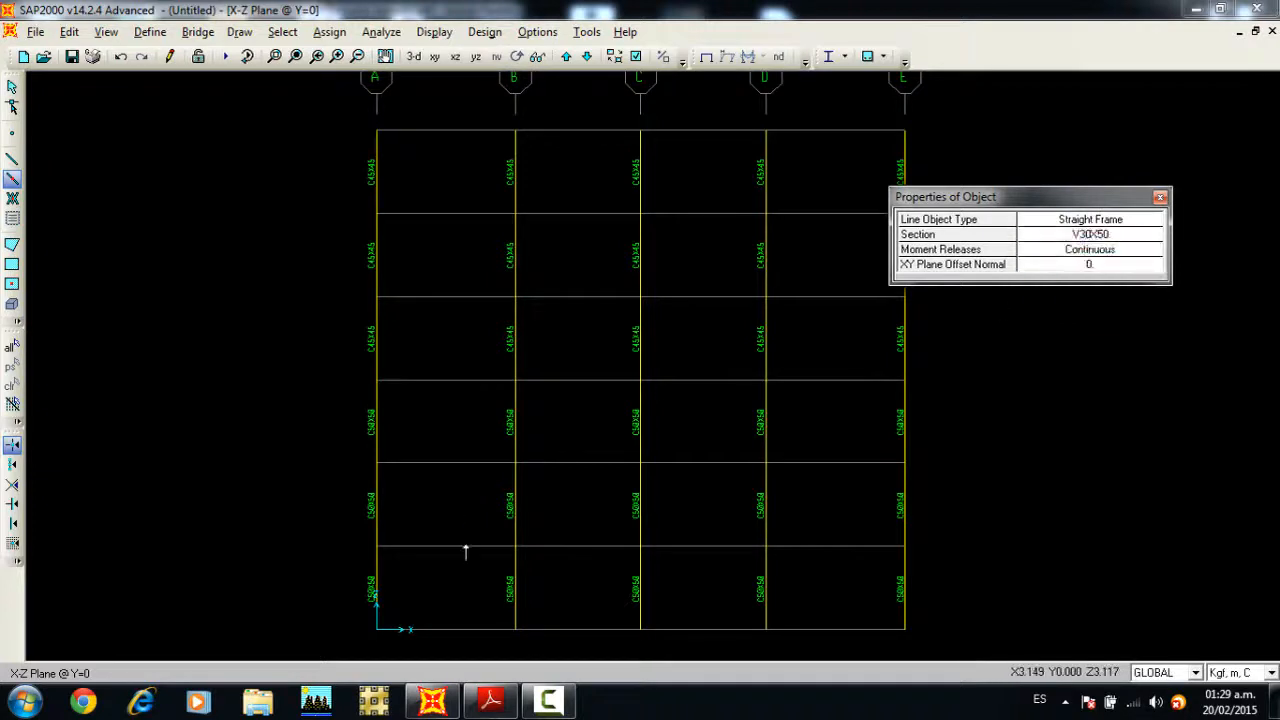
pyautogui.click(465, 548)
pyautogui.click(584, 546)
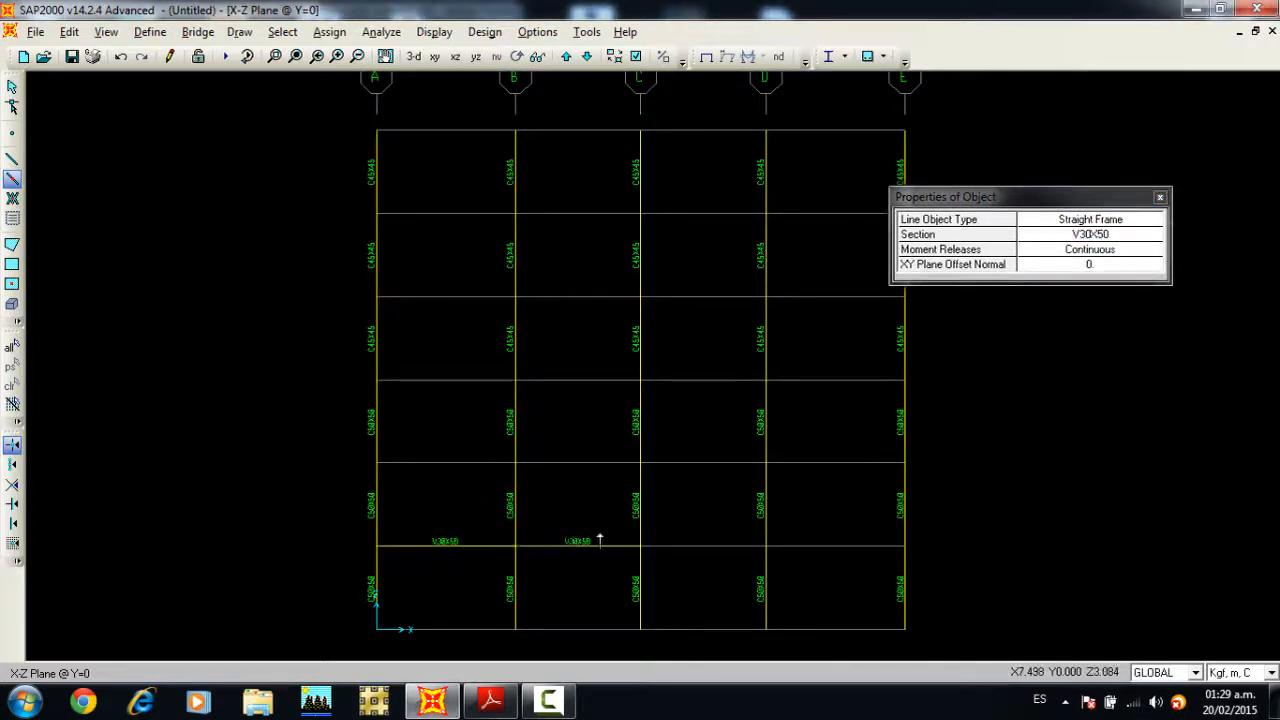
pyautogui.click(696, 546)
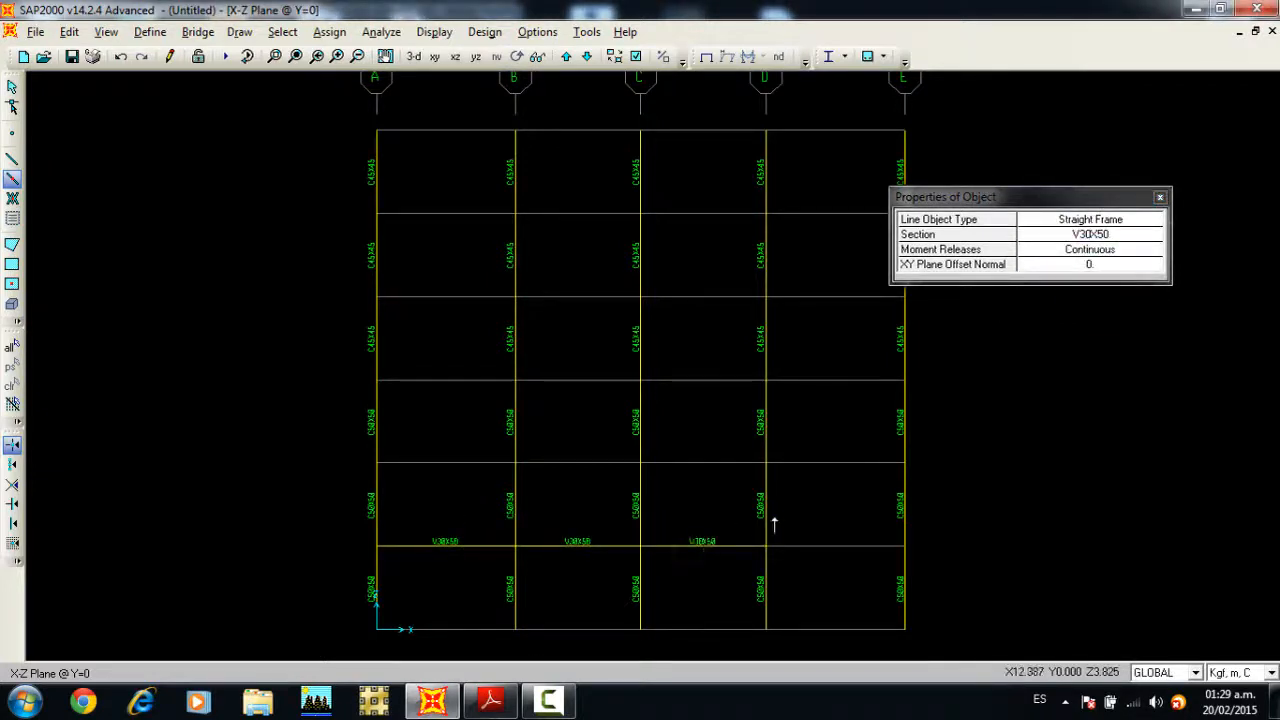
pyautogui.click(836, 546)
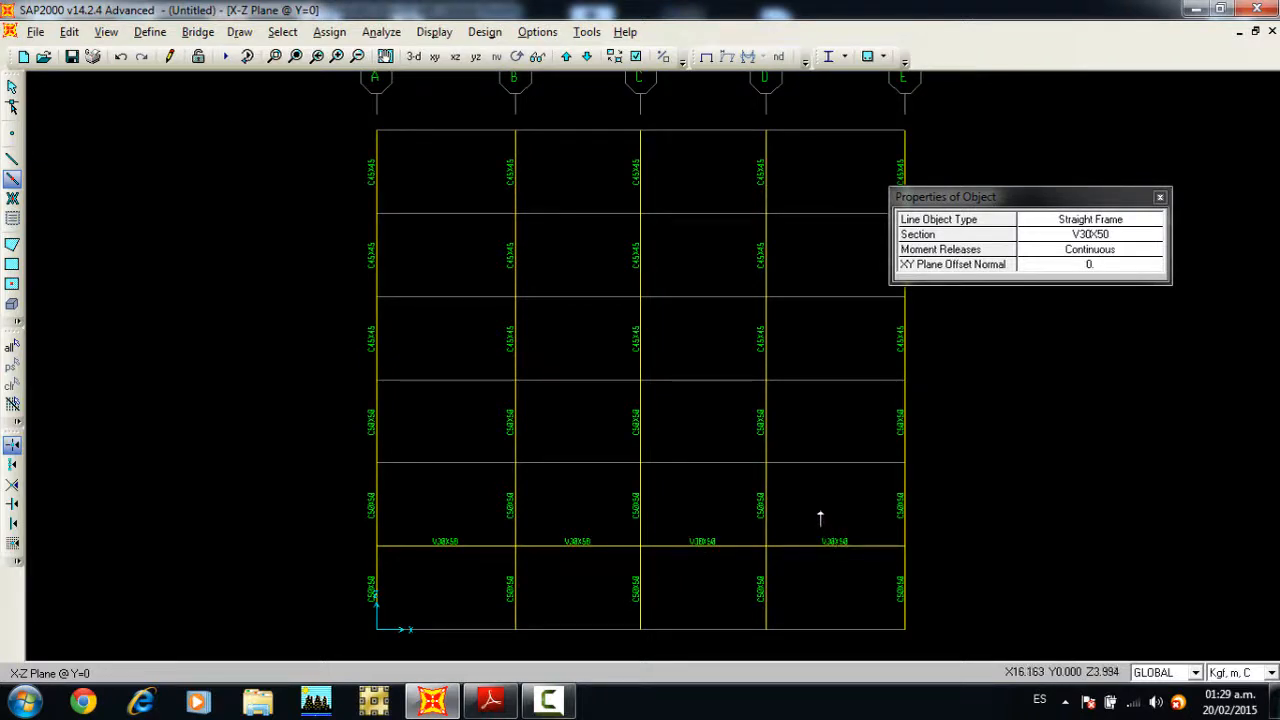
# Step: Quick-draw the V30X50 beams on the second to fifth floors by windowing each level's grid segments
pyautogui.moveTo(293, 440); pyautogui.dragTo(994, 488)
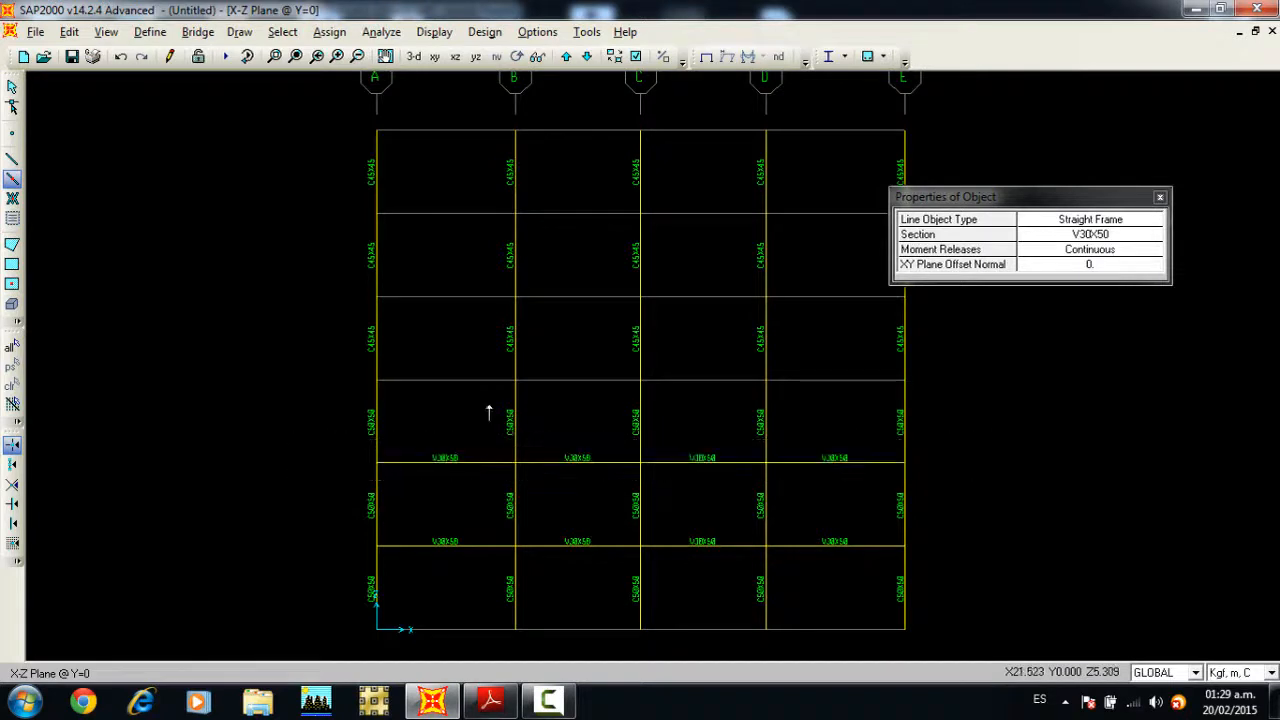
pyautogui.moveTo(322, 365); pyautogui.dragTo(943, 396)
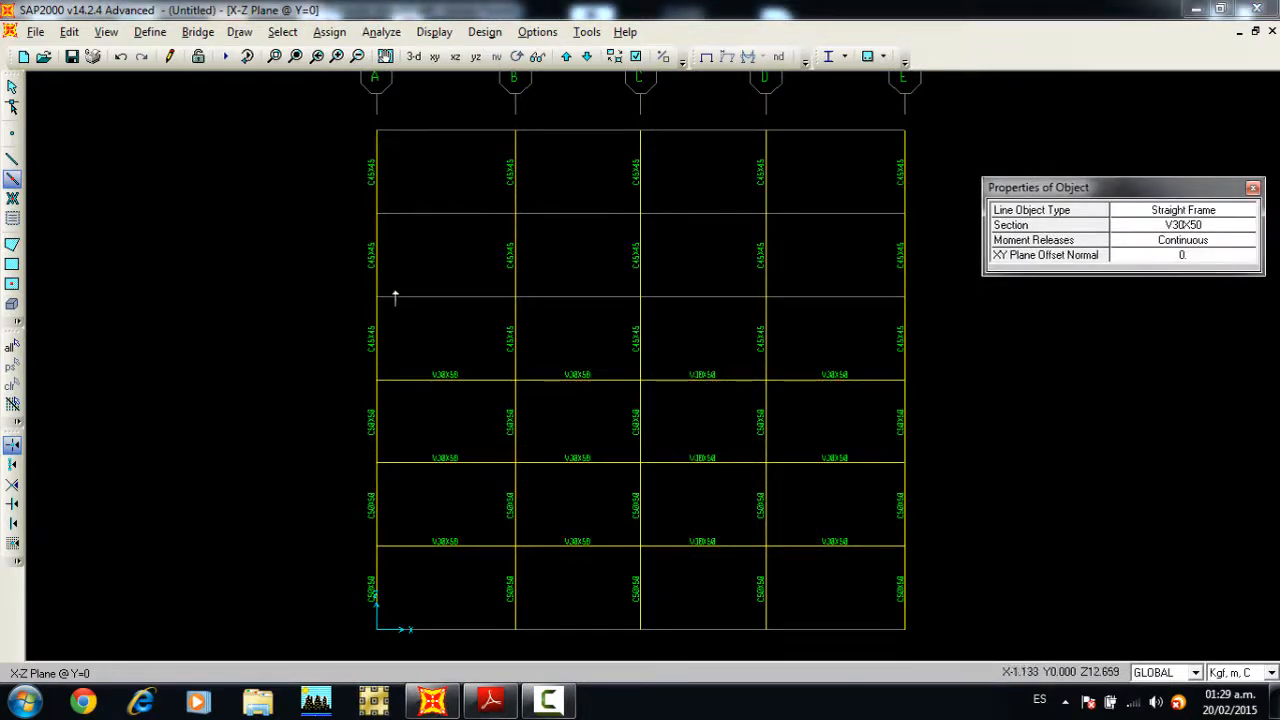
pyautogui.moveTo(343, 279); pyautogui.dragTo(936, 314)
pyautogui.moveTo(329, 194); pyautogui.dragTo(936, 254)
# Step: Quick-draw the four roof-level beams with section V30X40 by windowing their grid segments, and end the drawing command
pyautogui.click(1181, 227)
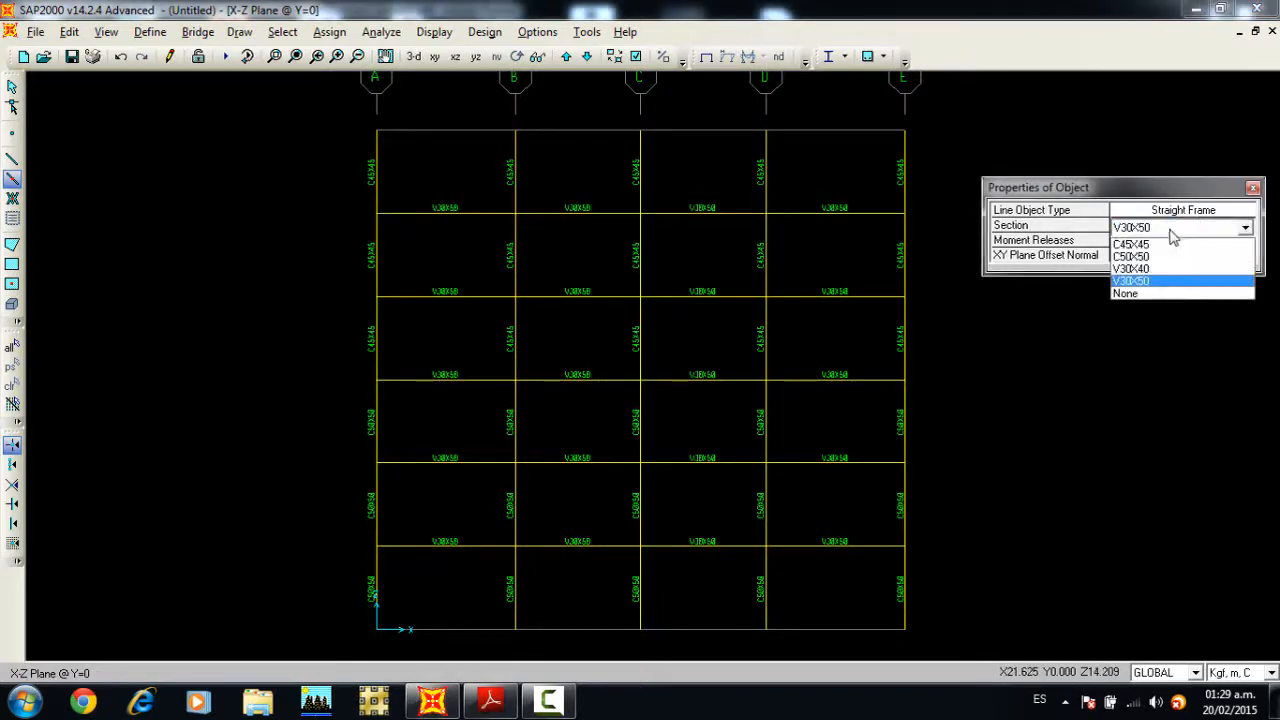
pyautogui.click(1157, 269)
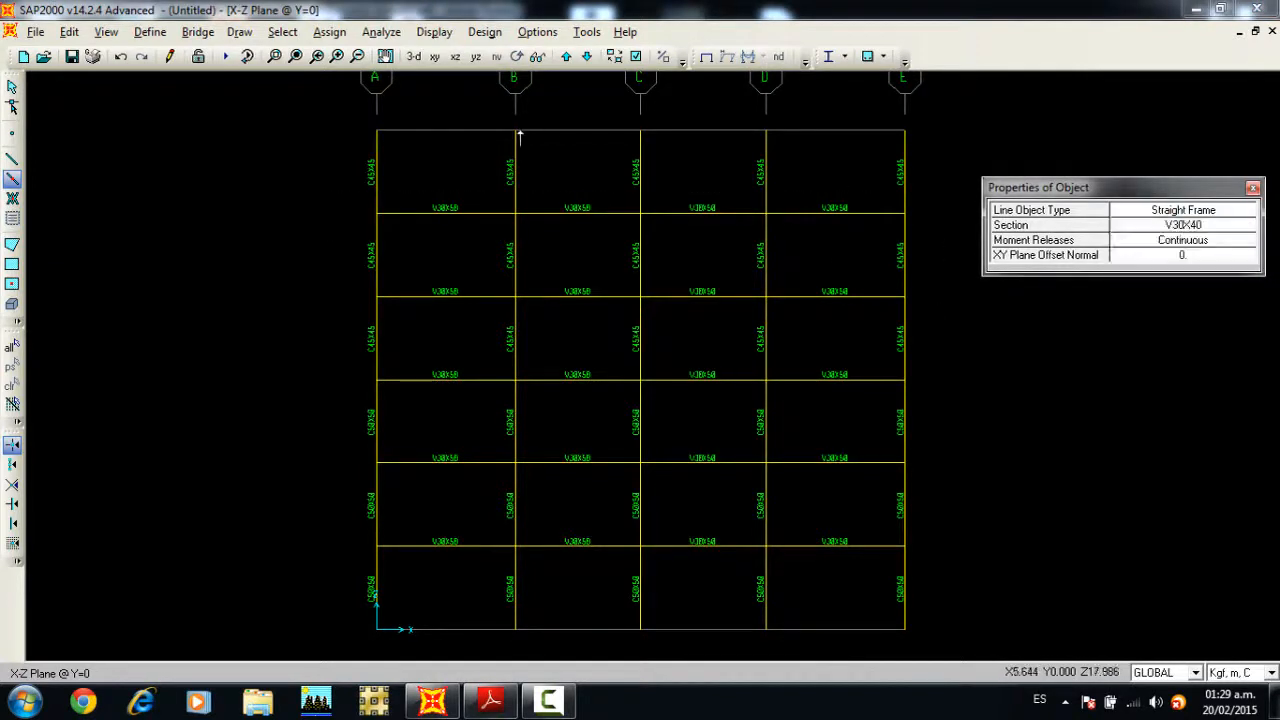
pyautogui.moveTo(350, 131); pyautogui.dragTo(950, 170)
pyautogui.click(1253, 187)
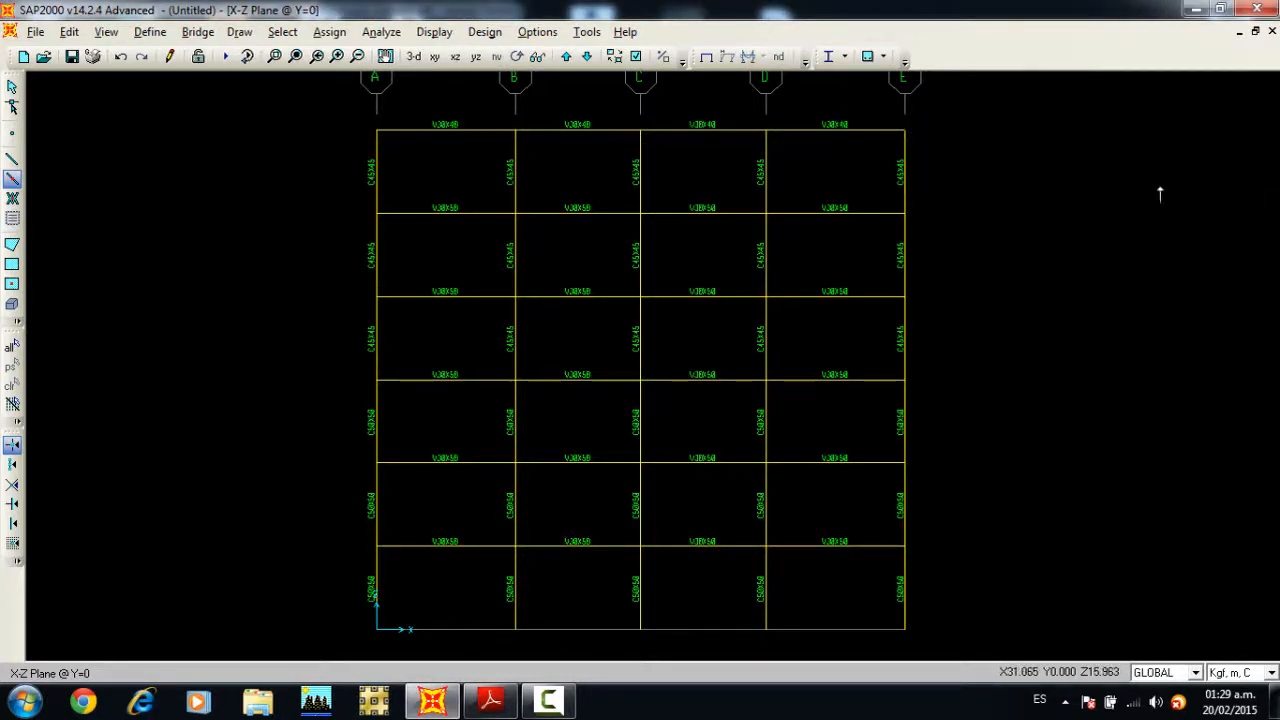
pyautogui.press('Escape')
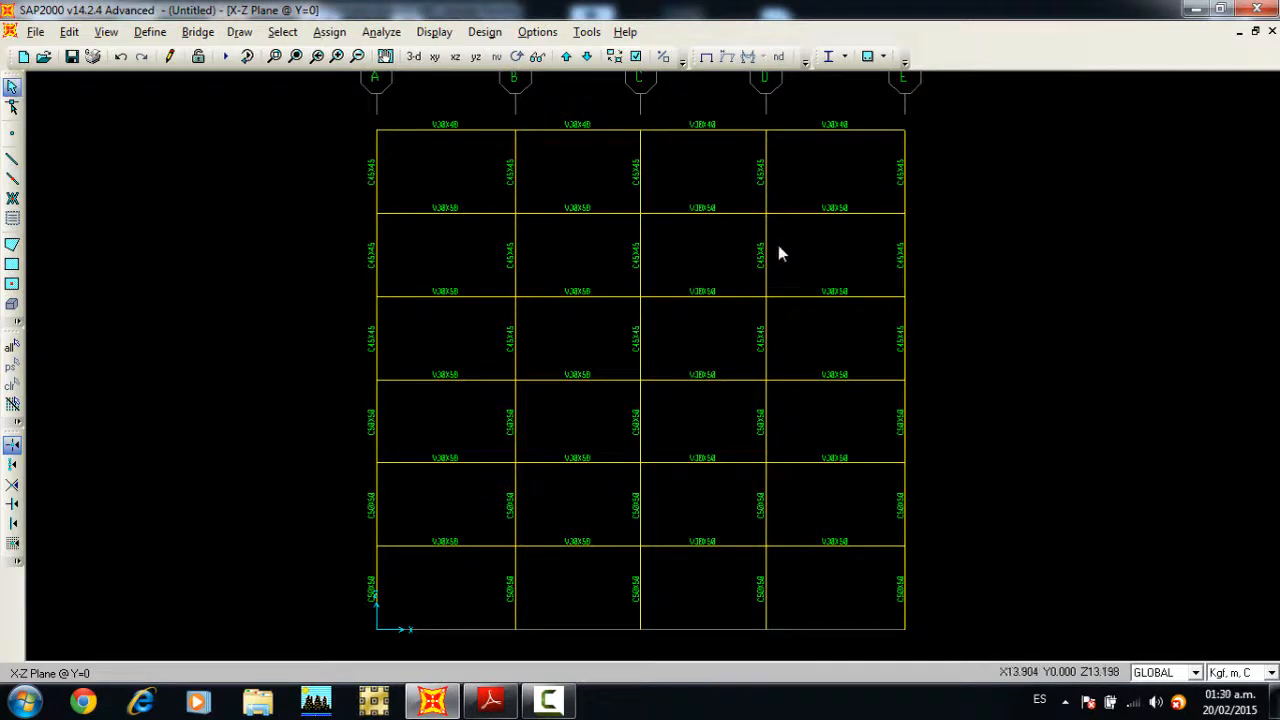
# Step: Turn off the frame section names in the active view
pyautogui.click(636, 57)
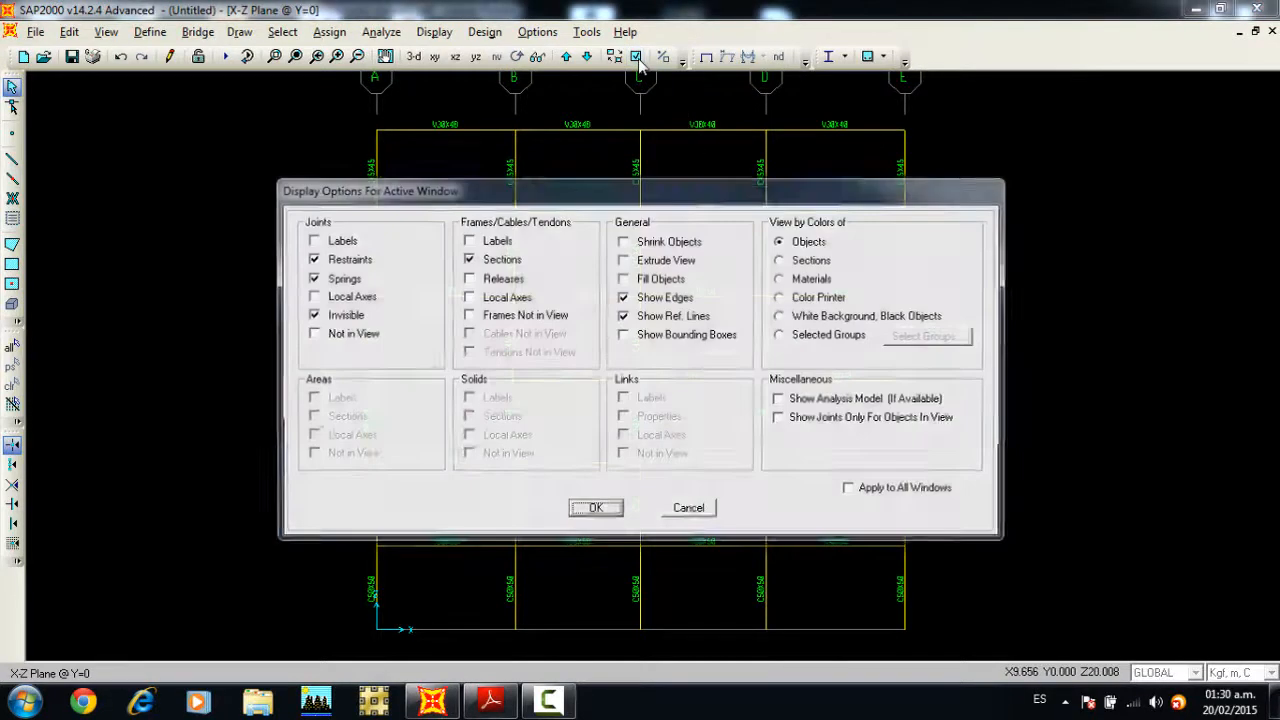
pyautogui.click(500, 259)
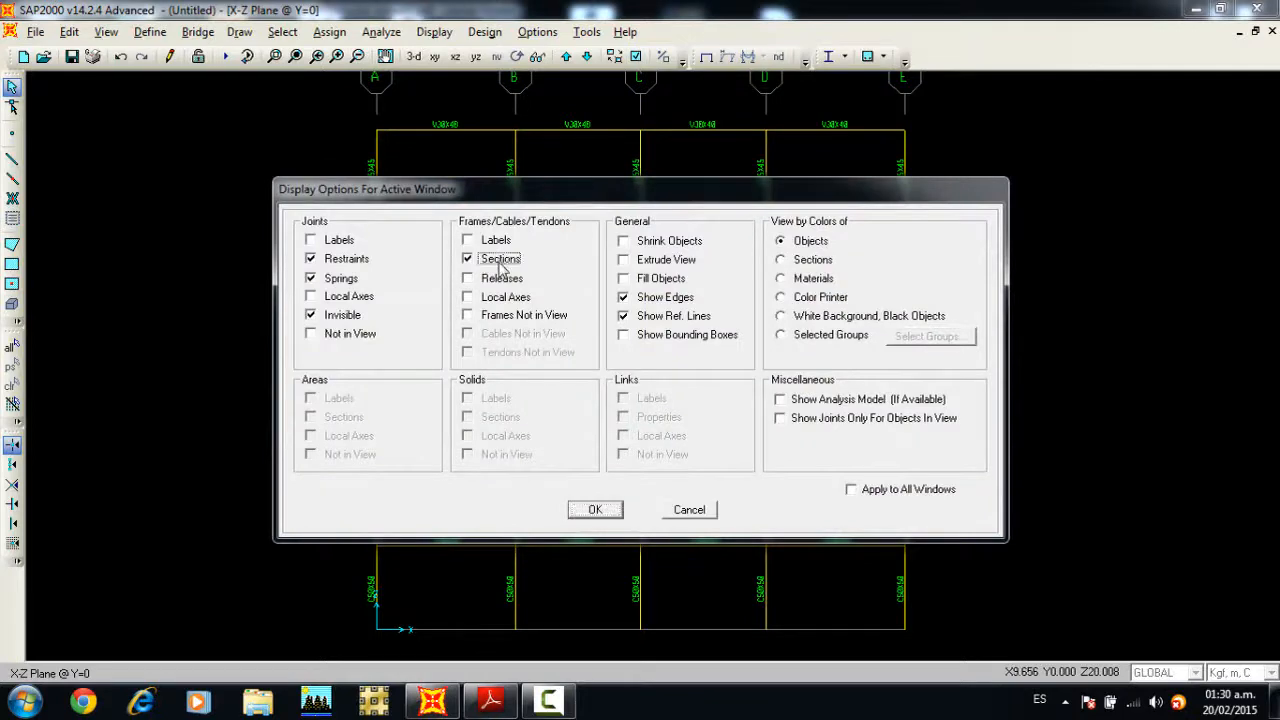
pyautogui.click(595, 510)
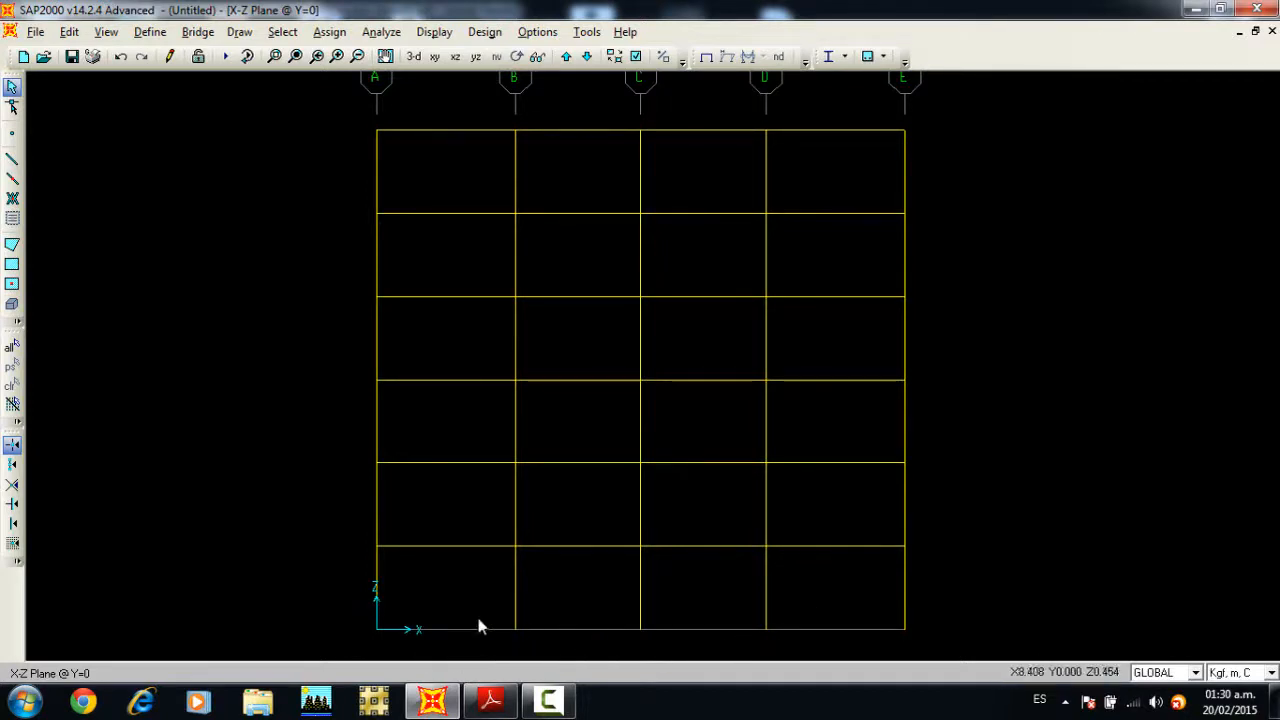
# Step: Assign fixed restraints, with all translations and rotations restrained, to the five base joints on grid lines A to E
pyautogui.moveTo(343, 611); pyautogui.dragTo(410, 650)
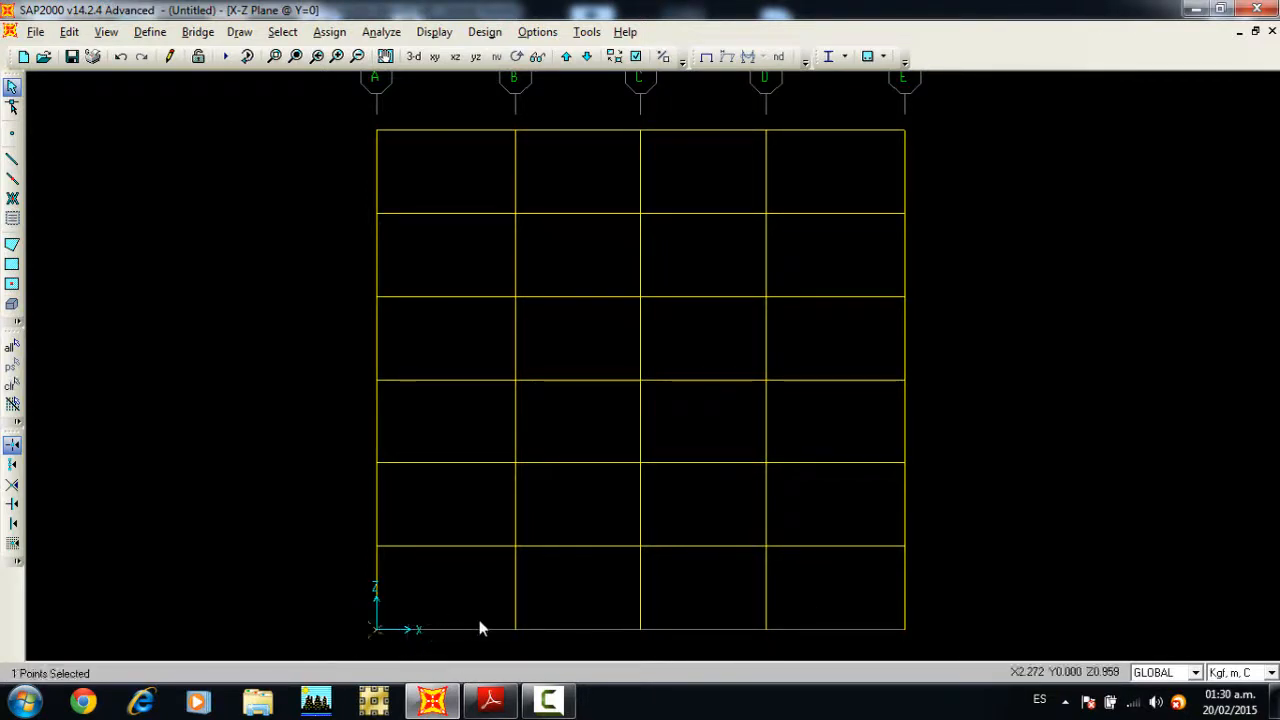
pyautogui.click(514, 629)
pyautogui.click(640, 629)
pyautogui.click(765, 629)
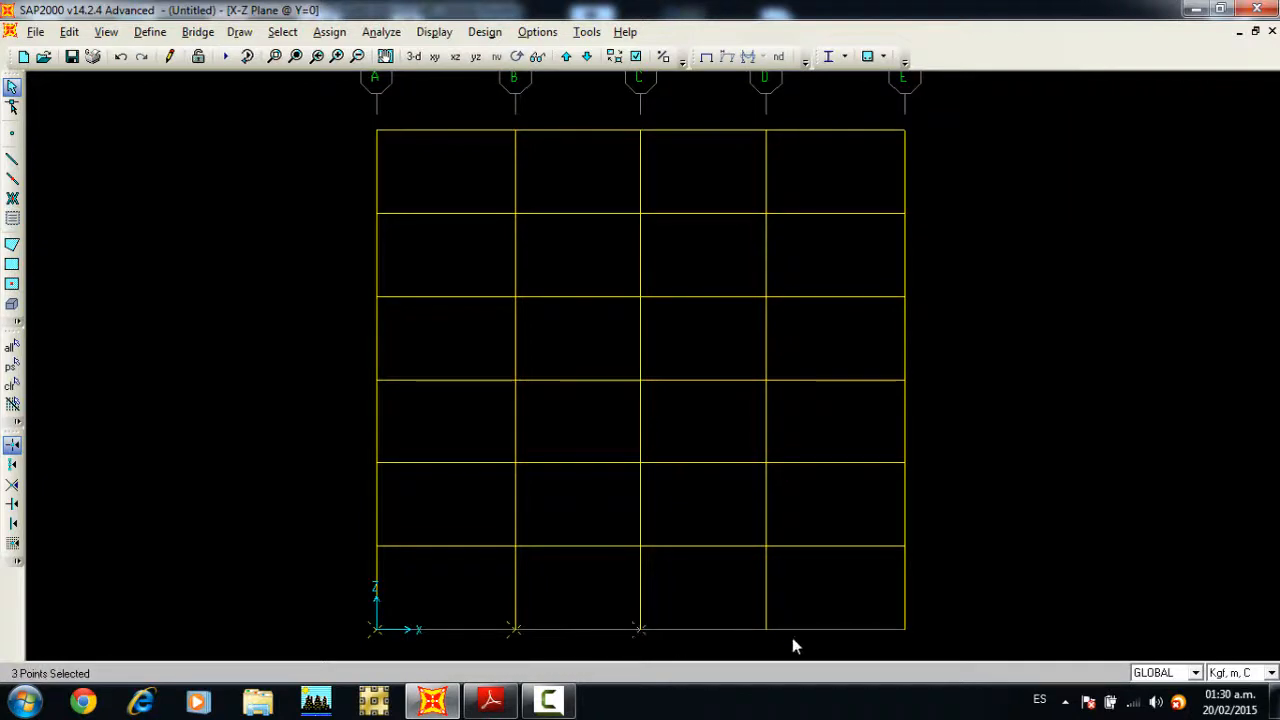
pyautogui.moveTo(862, 606); pyautogui.dragTo(927, 637)
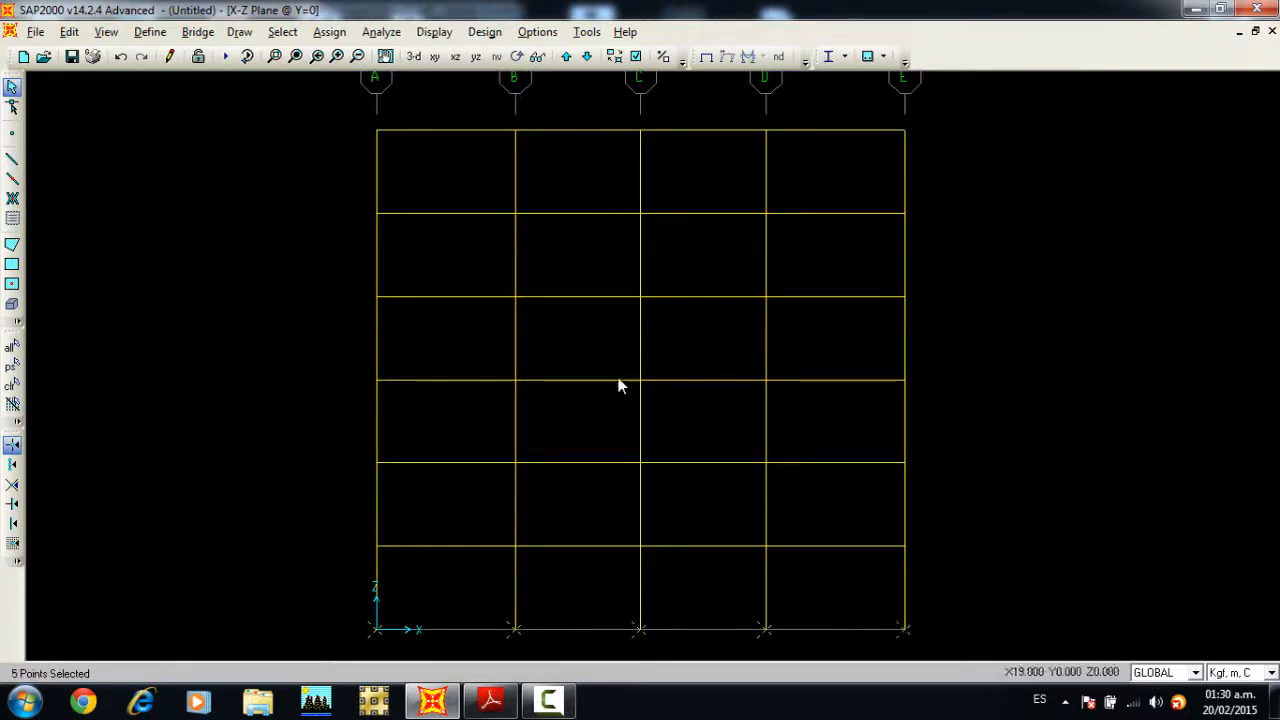
pyautogui.click(333, 33)
pyautogui.moveTo(345, 57)
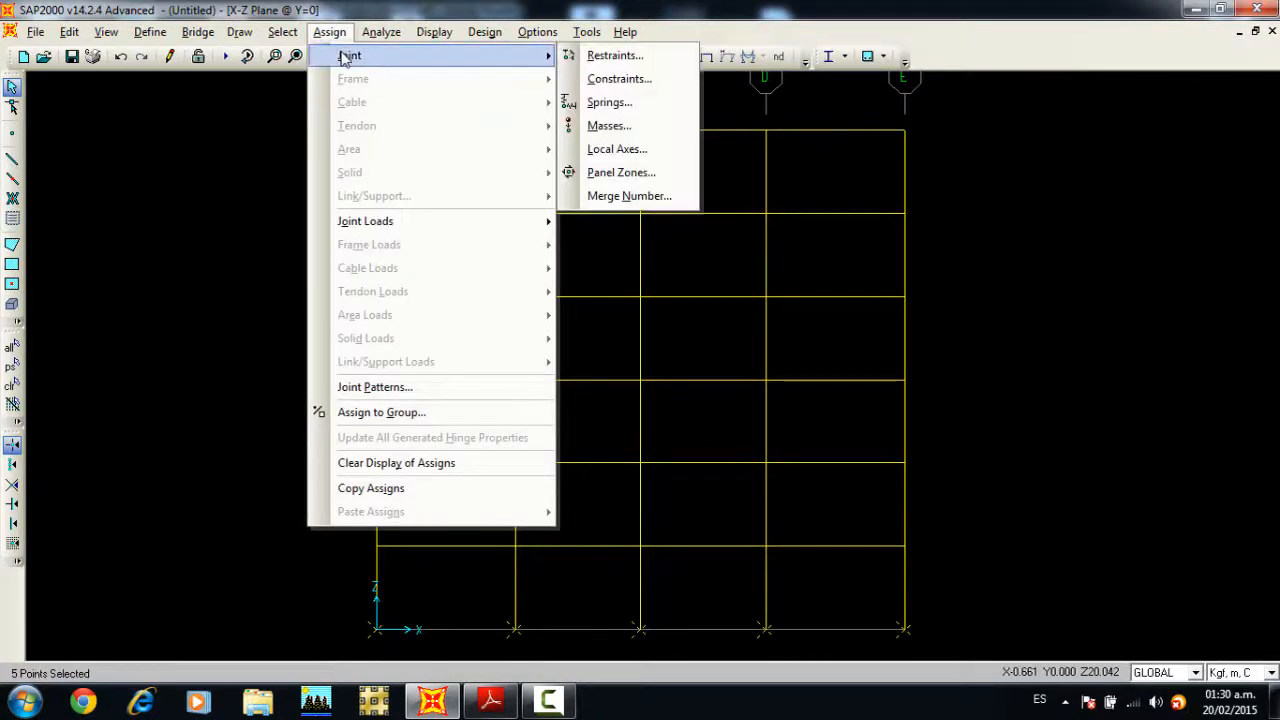
pyautogui.click(605, 56)
pyautogui.moveTo(619, 250); pyautogui.dragTo(723, 149)
pyautogui.click(705, 310)
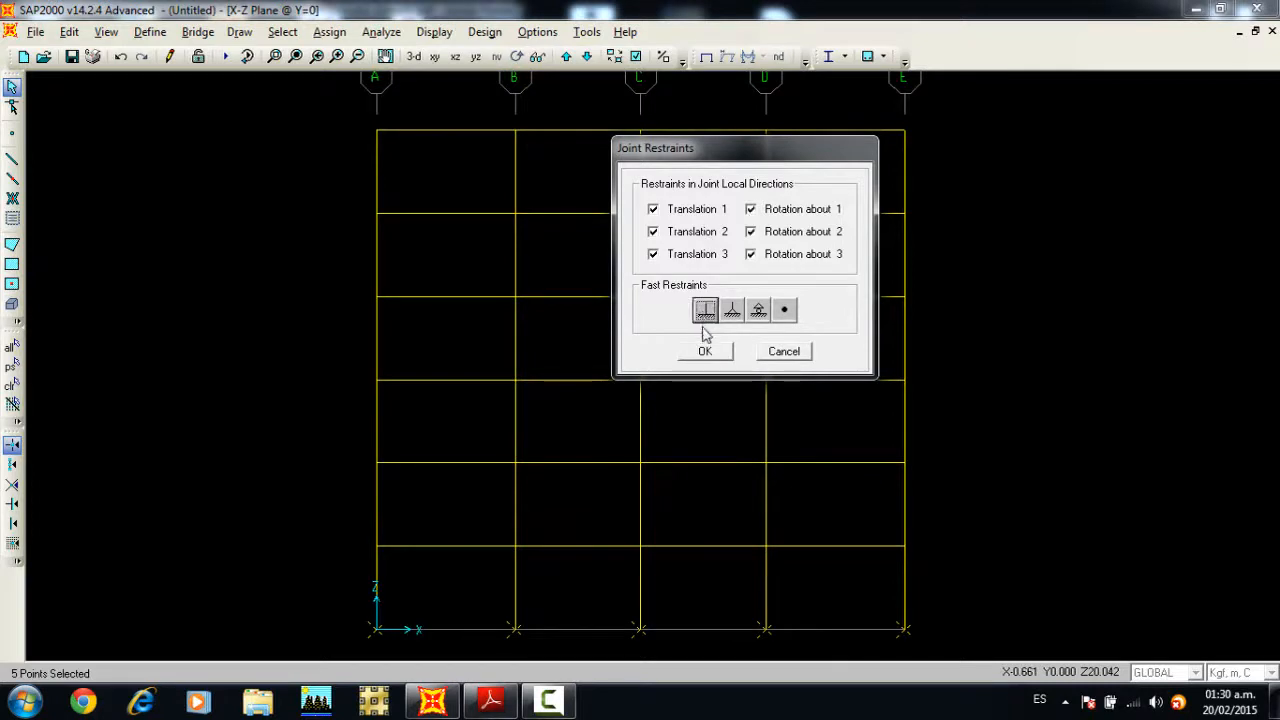
pyautogui.click(705, 352)
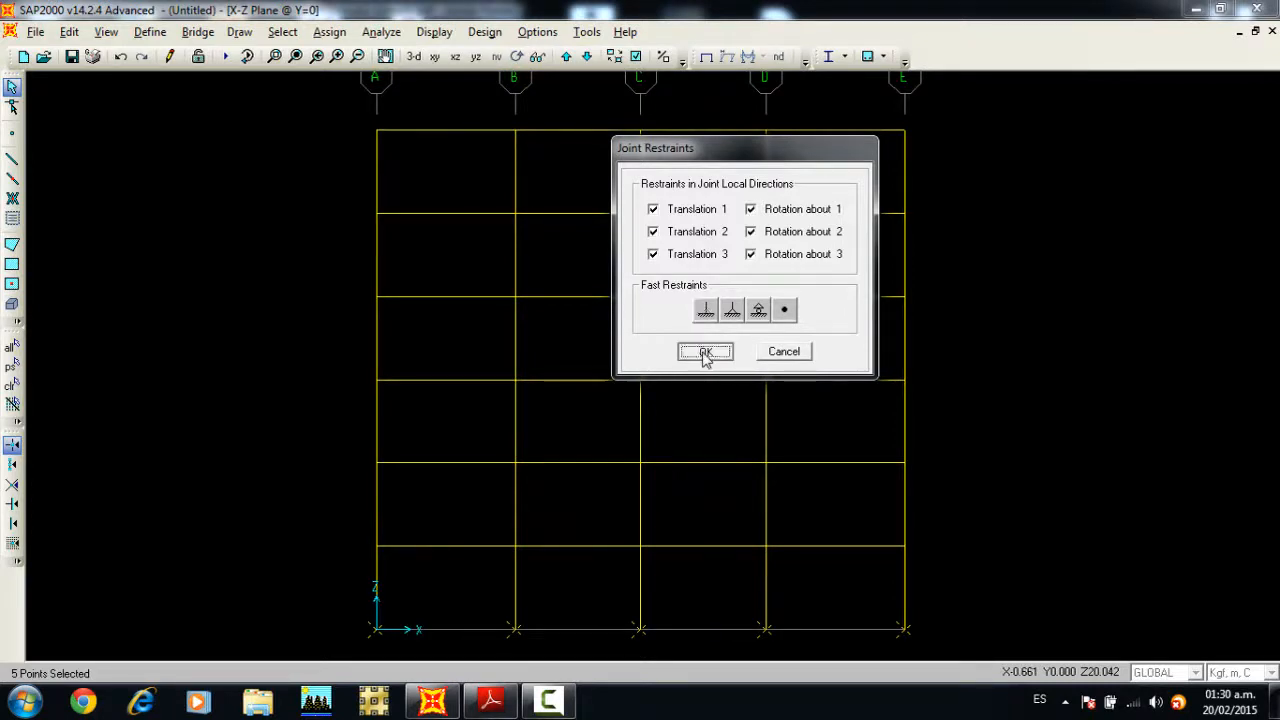
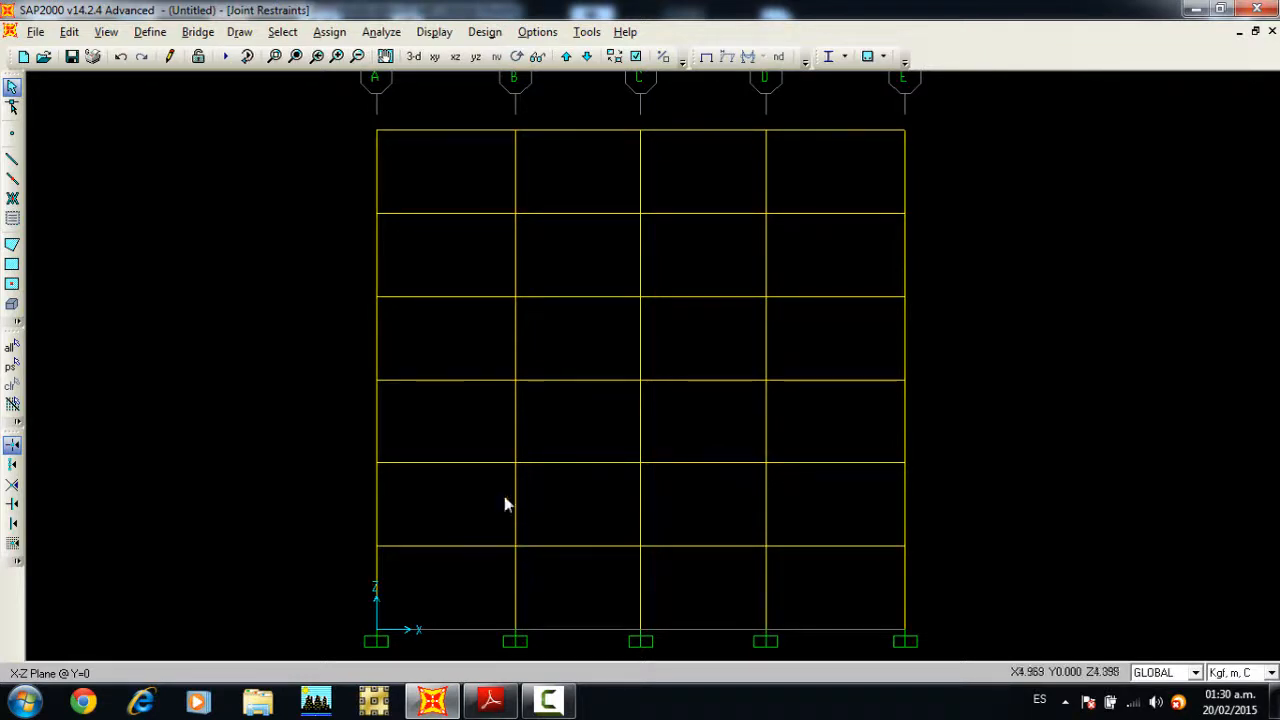
# Step: Select all the beams on the six levels of the frame, leaving the columns unselected
pyautogui.click(442, 546)
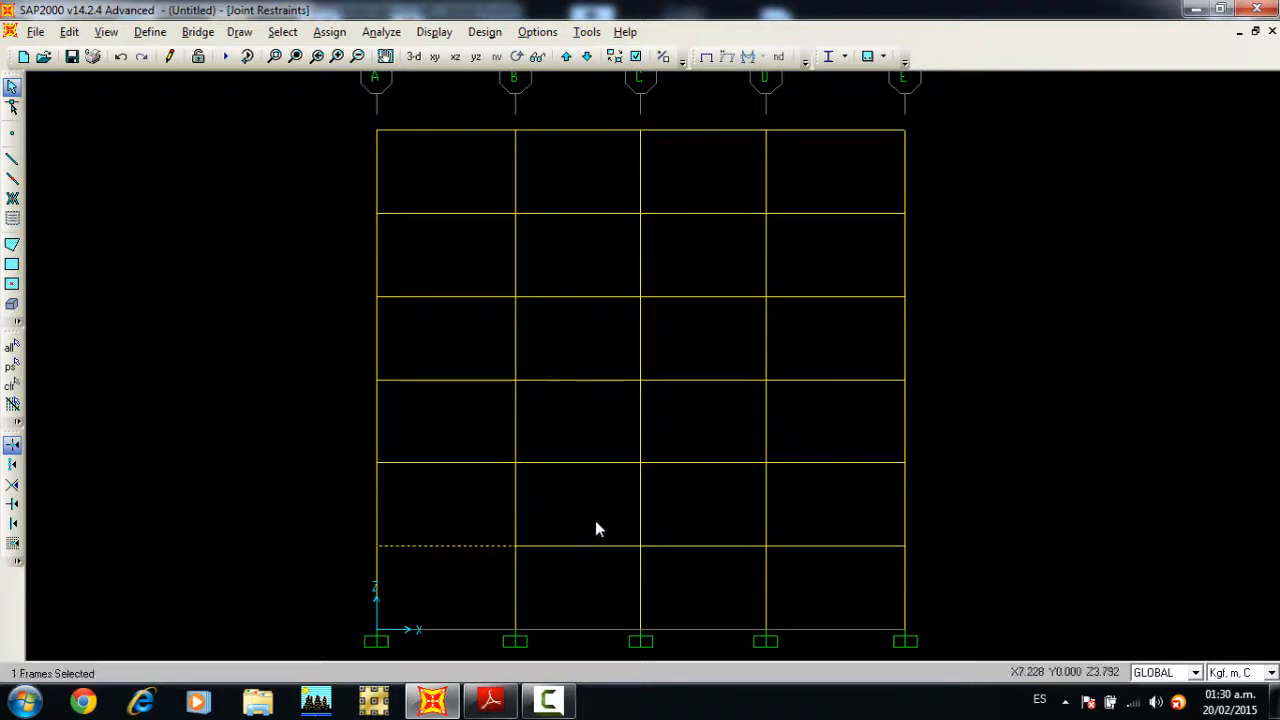
pyautogui.click(594, 546)
pyautogui.click(712, 546)
pyautogui.click(805, 546)
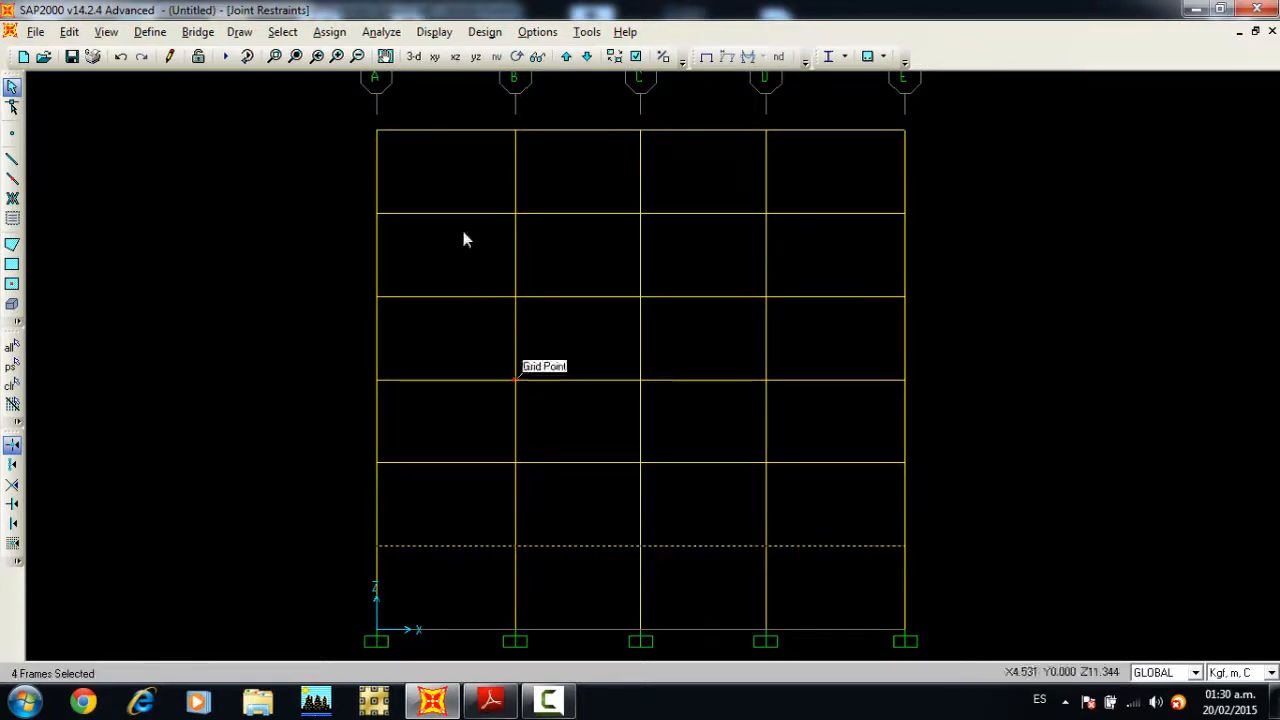
pyautogui.moveTo(441, 488); pyautogui.dragTo(441, 494)
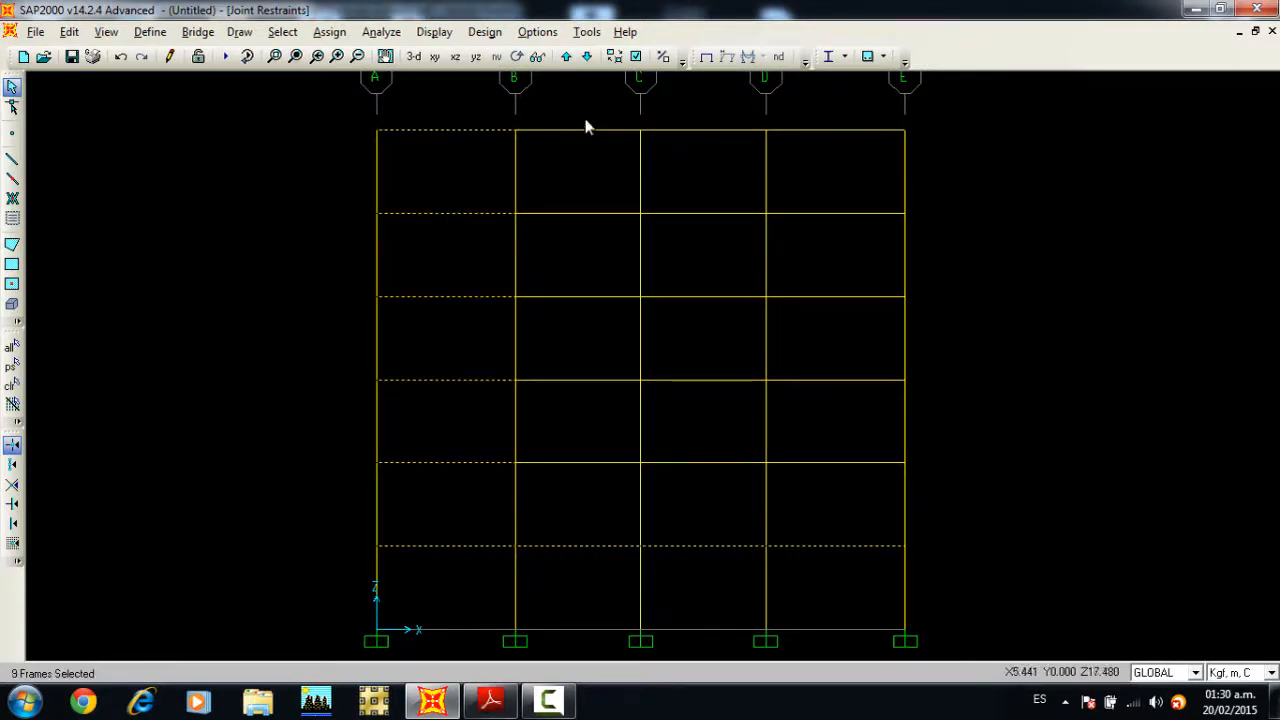
pyautogui.moveTo(590, 107); pyautogui.dragTo(557, 558)
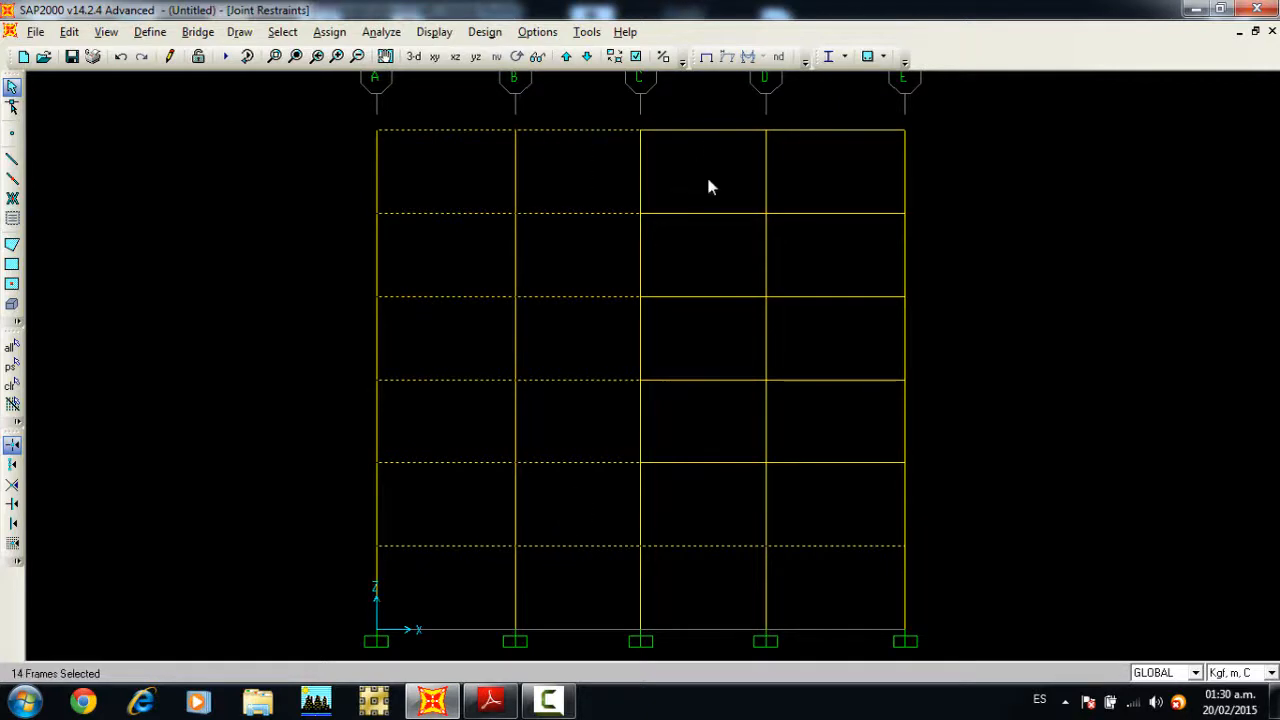
pyautogui.moveTo(714, 106); pyautogui.dragTo(692, 550)
pyautogui.moveTo(797, 568); pyautogui.dragTo(797, 569)
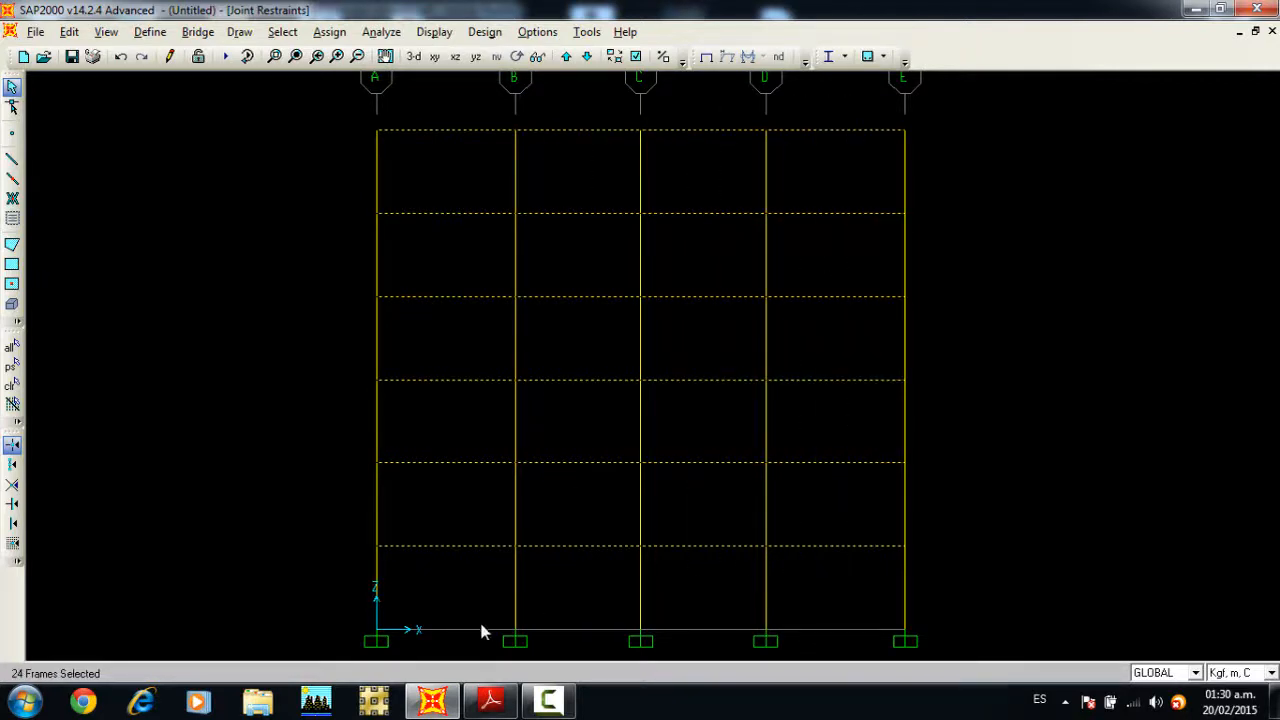
# Step: Consult the PDF's gravity load table and assign a uniform SCP gravity load of 2600 kgf/m to the selected beams
pyautogui.click(473, 712)
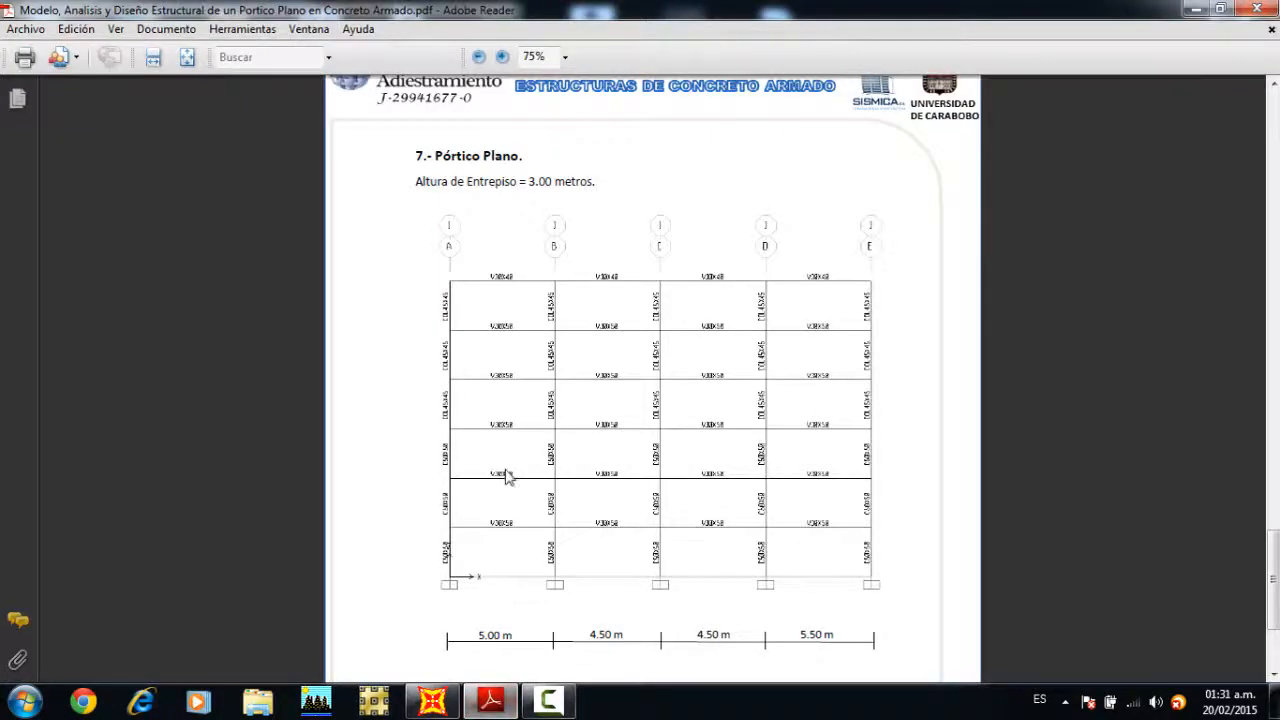
pyautogui.scroll(10, 506, 478)
pyautogui.scroll(15, 506, 478)
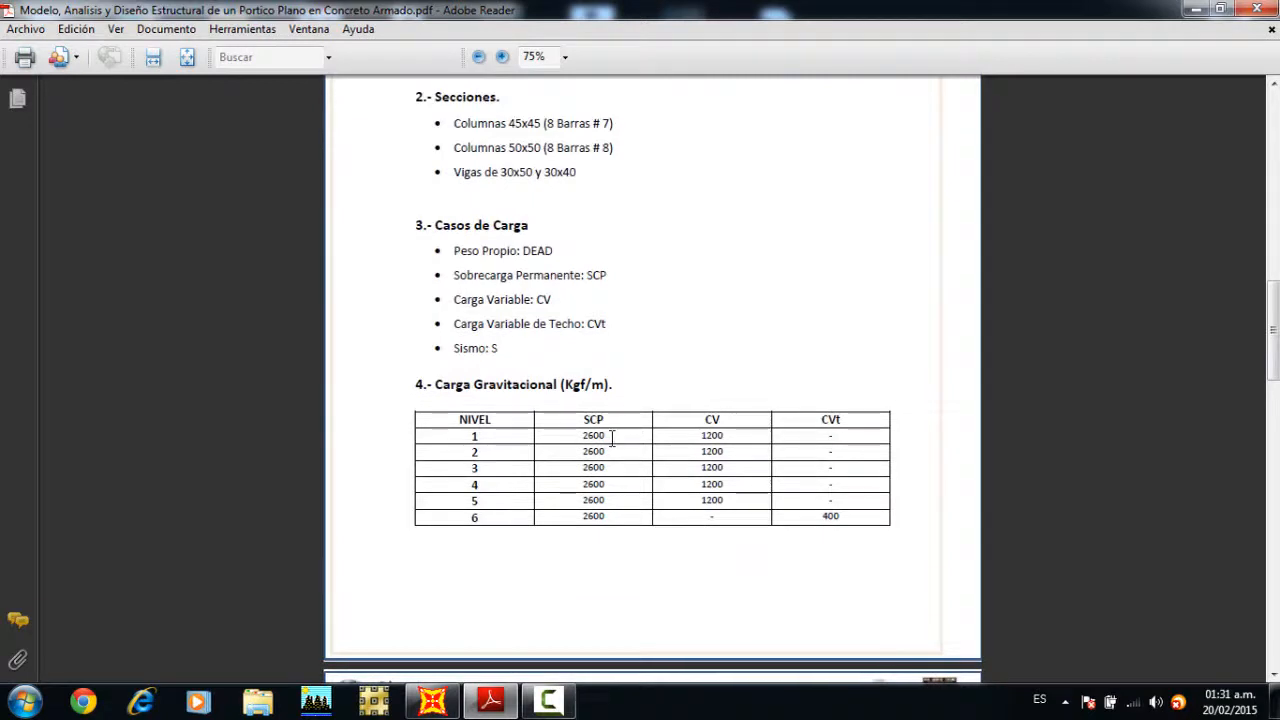
pyautogui.click(432, 702)
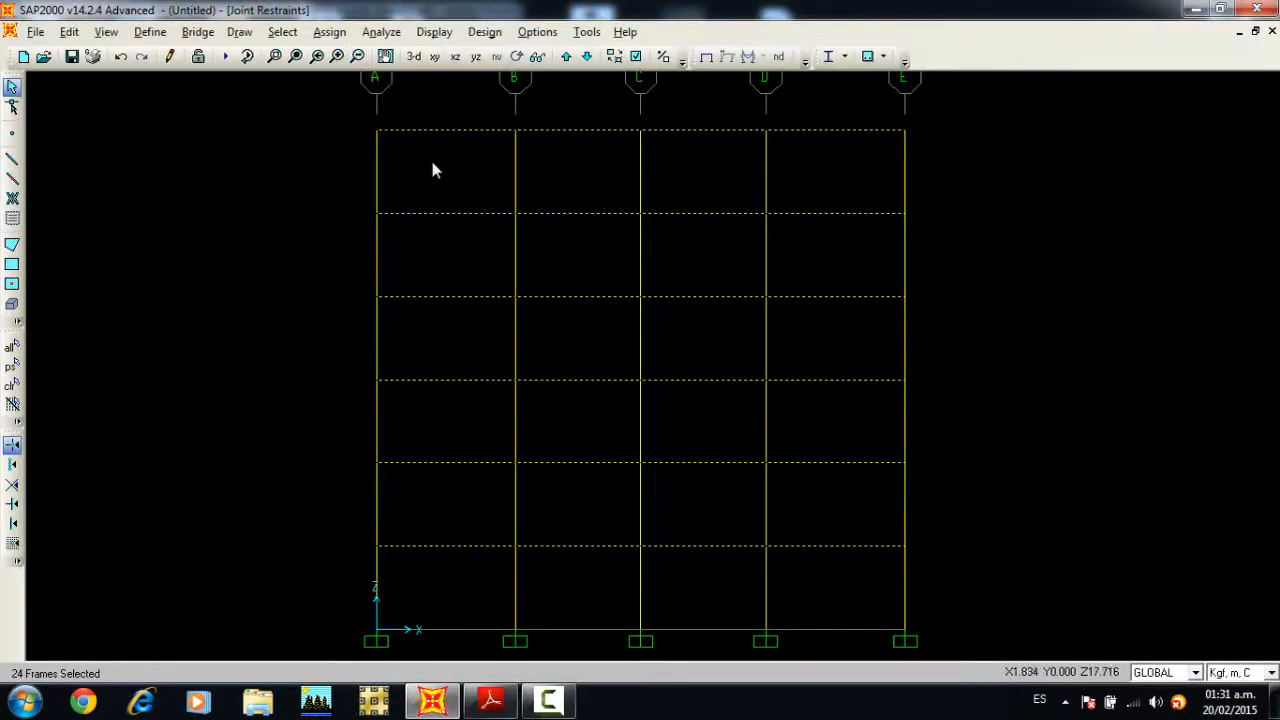
pyautogui.click(329, 31)
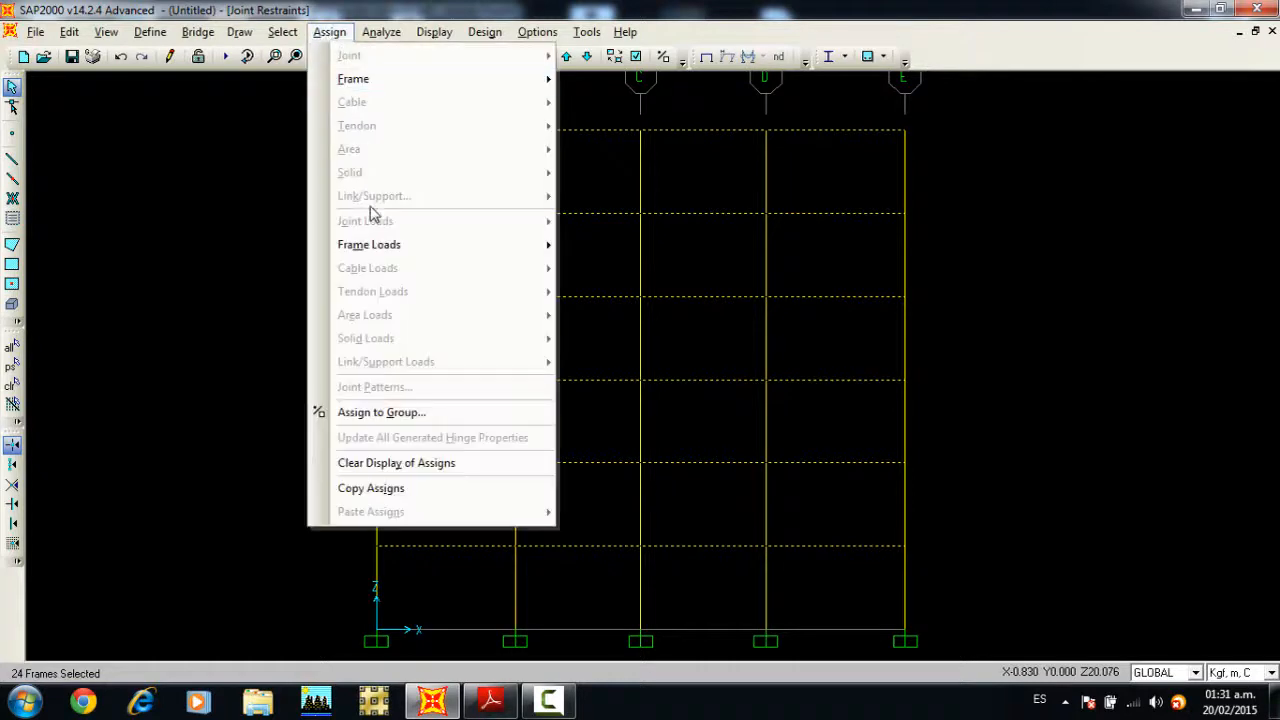
pyautogui.moveTo(383, 247)
pyautogui.click(602, 289)
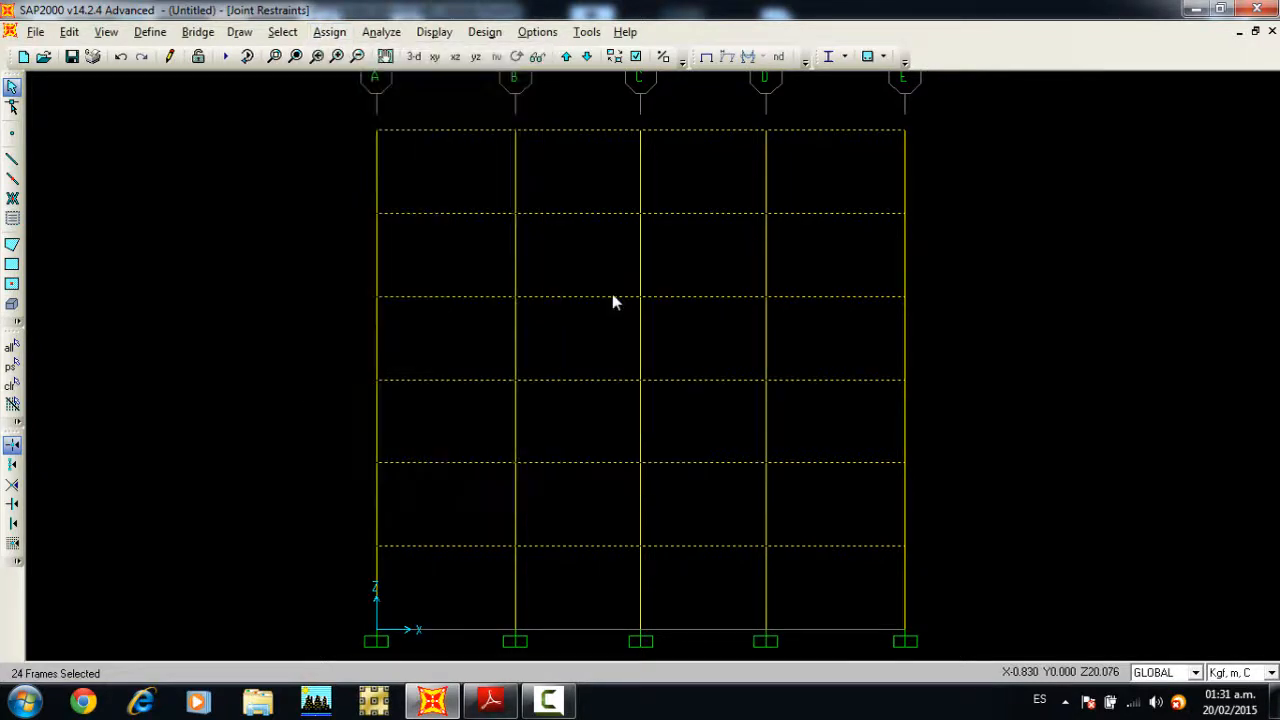
pyautogui.click(608, 254)
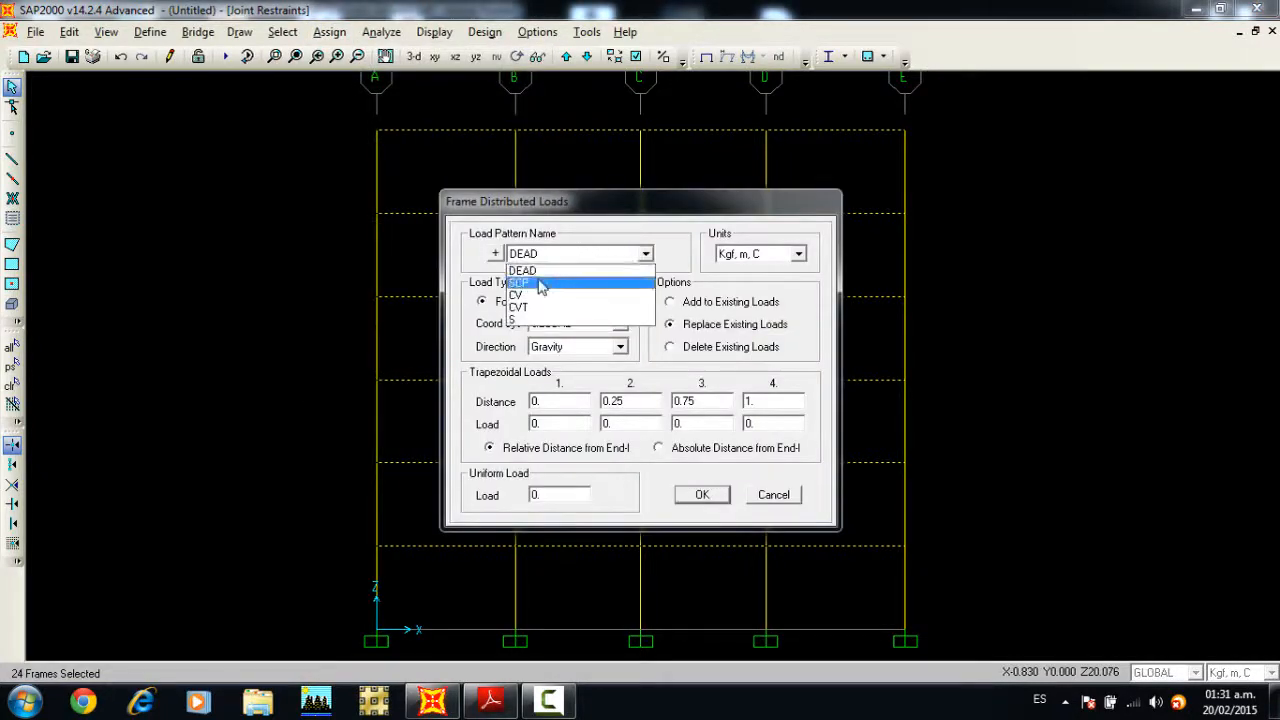
pyautogui.click(544, 280)
pyautogui.doubleClick(549, 494)
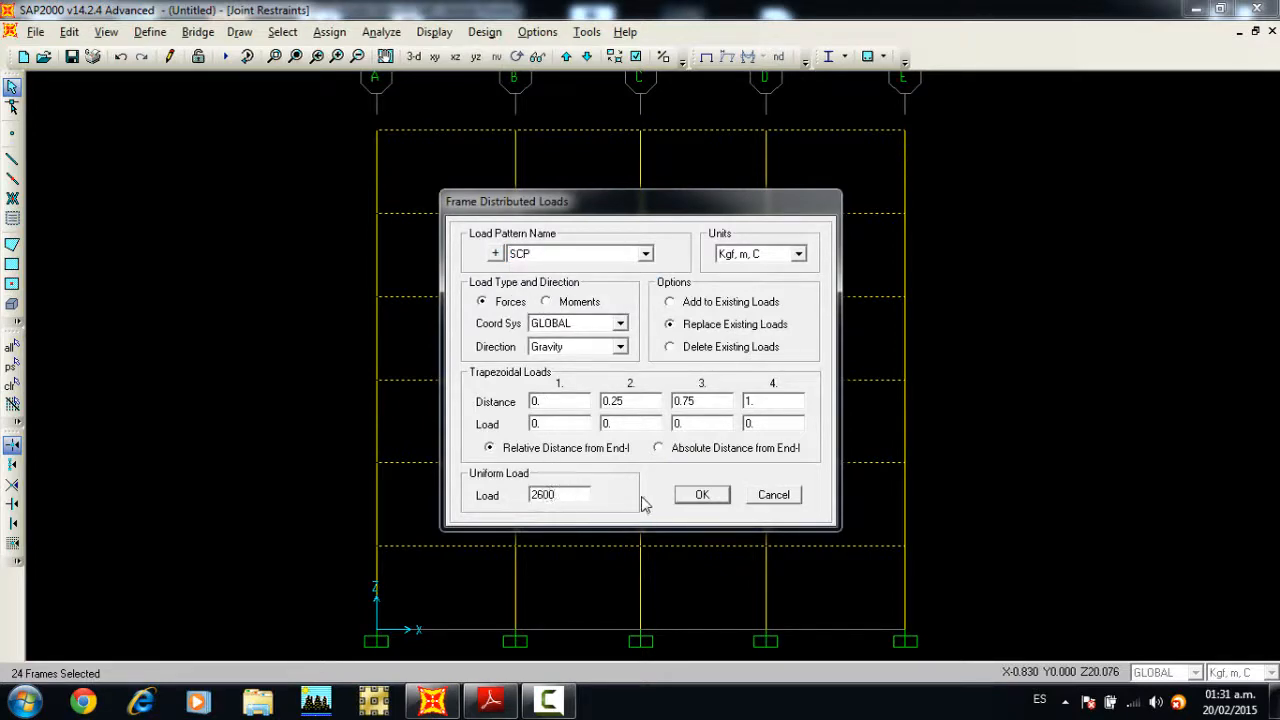
pyautogui.click(698, 495)
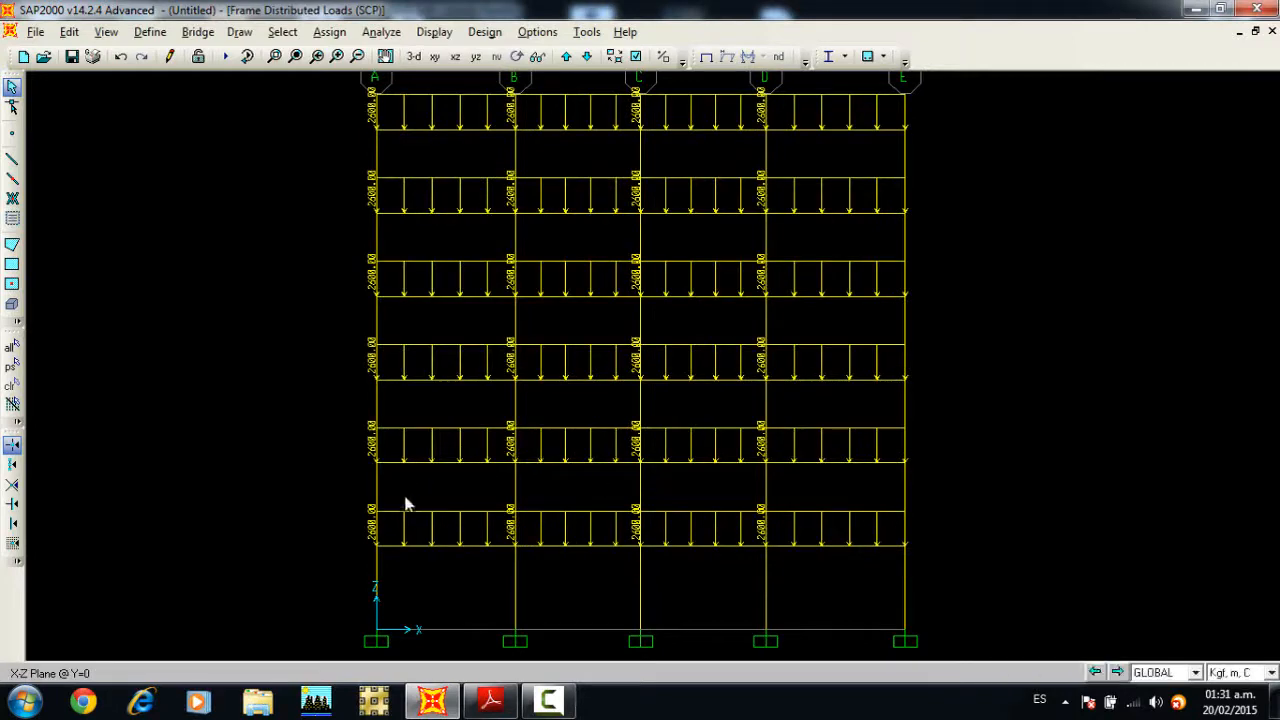
# Step: Select the beams of levels 1 to 5 in all four bays, excluding the roof beams
pyautogui.moveTo(618, 195); pyautogui.dragTo(606, 218, button='middle')
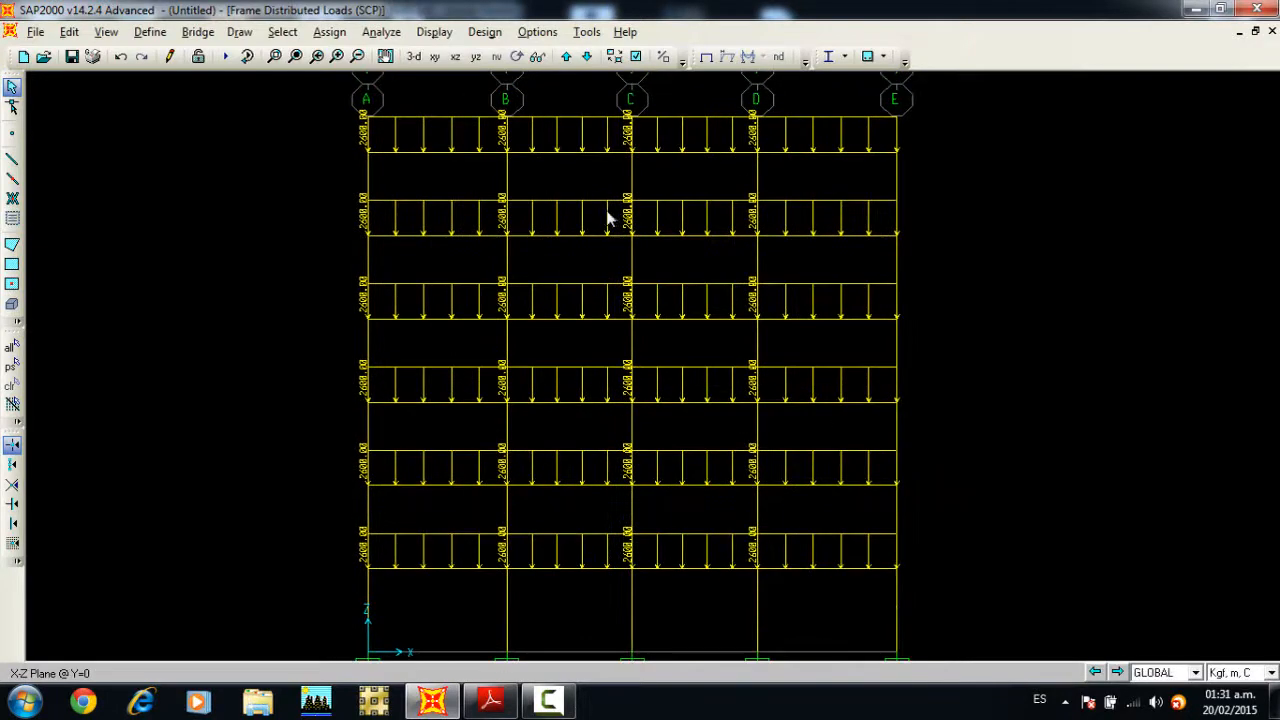
pyautogui.moveTo(462, 198); pyautogui.dragTo(428, 594)
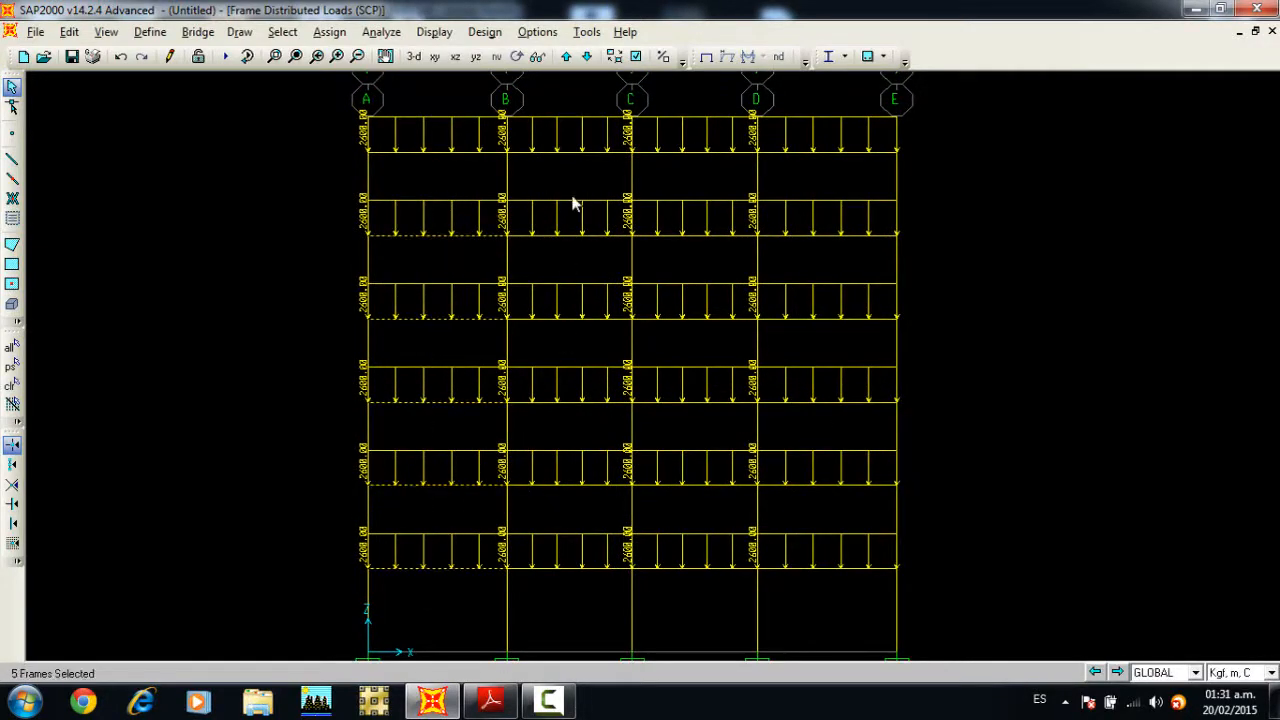
pyautogui.moveTo(571, 198); pyautogui.dragTo(555, 586)
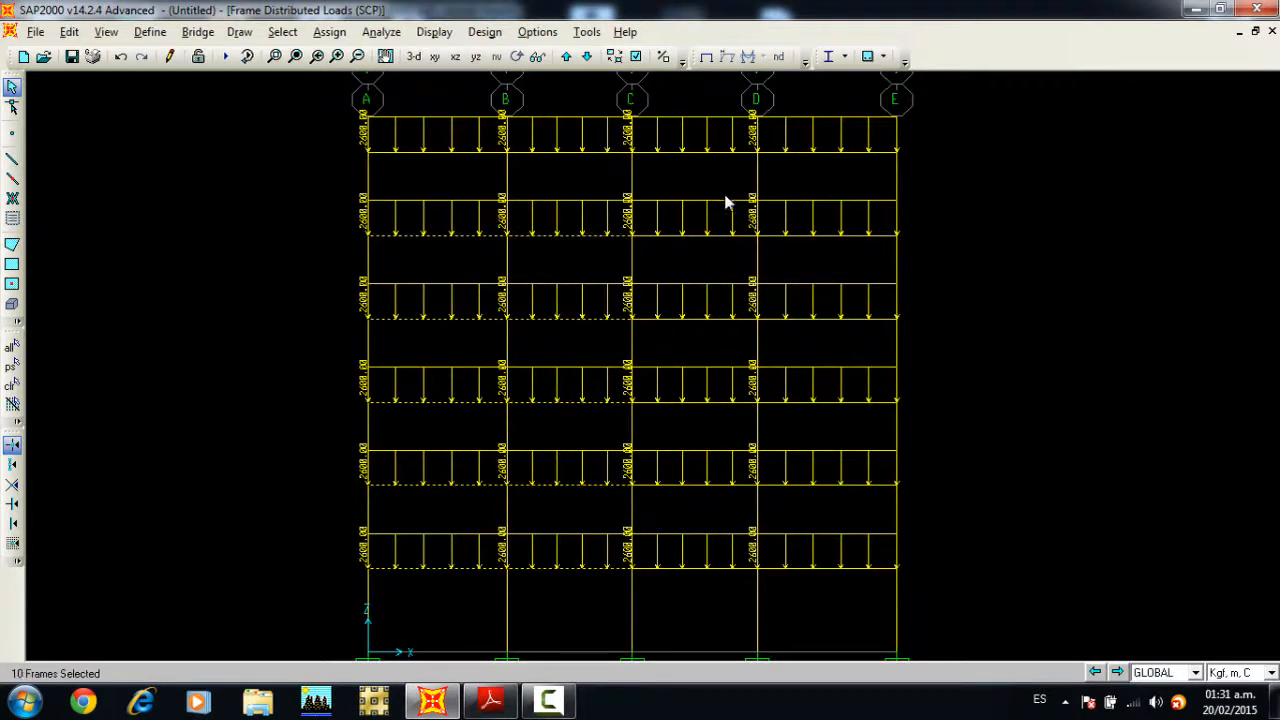
pyautogui.moveTo(666, 585); pyautogui.dragTo(666, 587)
pyautogui.moveTo(857, 186); pyautogui.dragTo(792, 618)
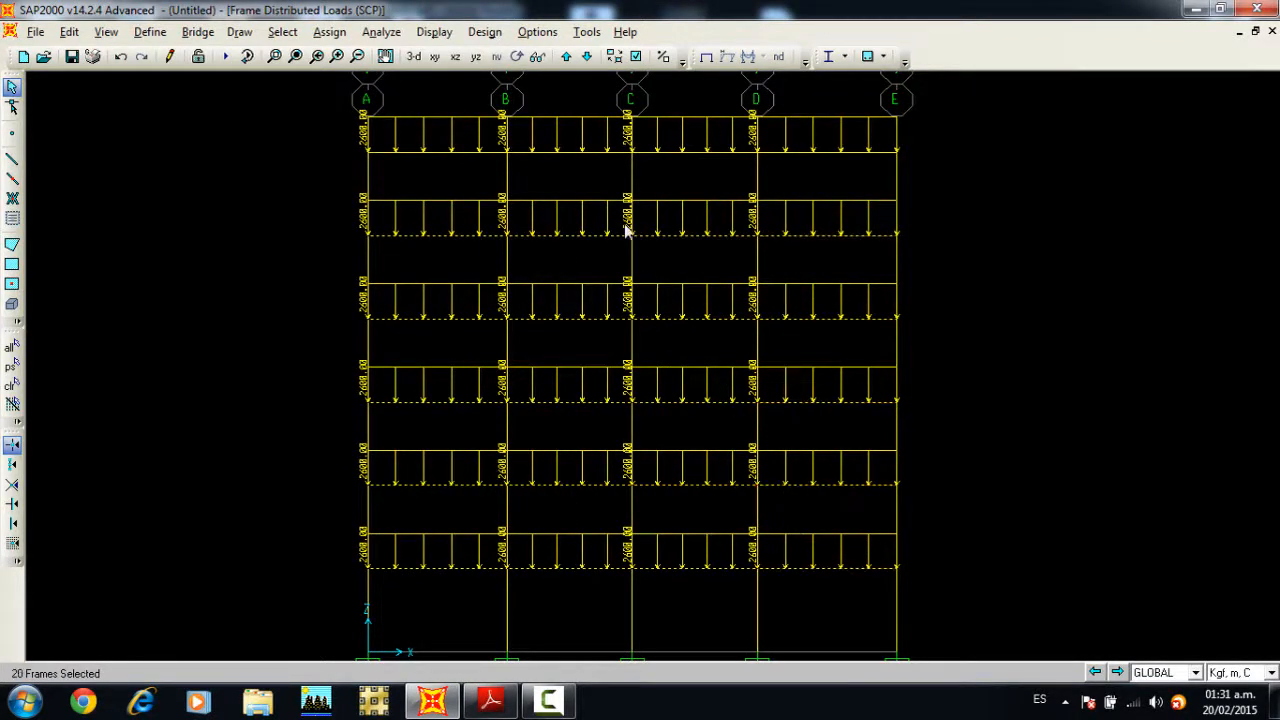
# Step: Assign a uniform CV gravity load of 1200 kgf/m to the selected floor beams, checking the value in the PDF table
pyautogui.click(329, 32)
pyautogui.moveTo(362, 248)
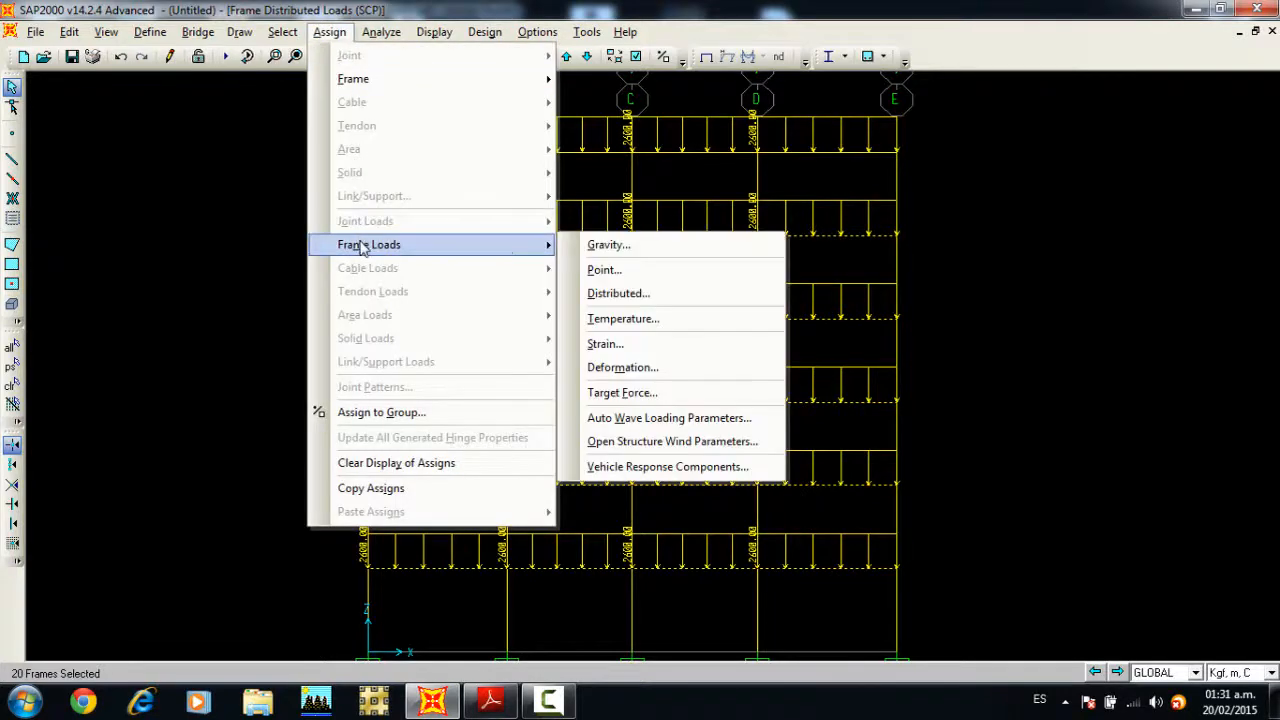
pyautogui.click(618, 293)
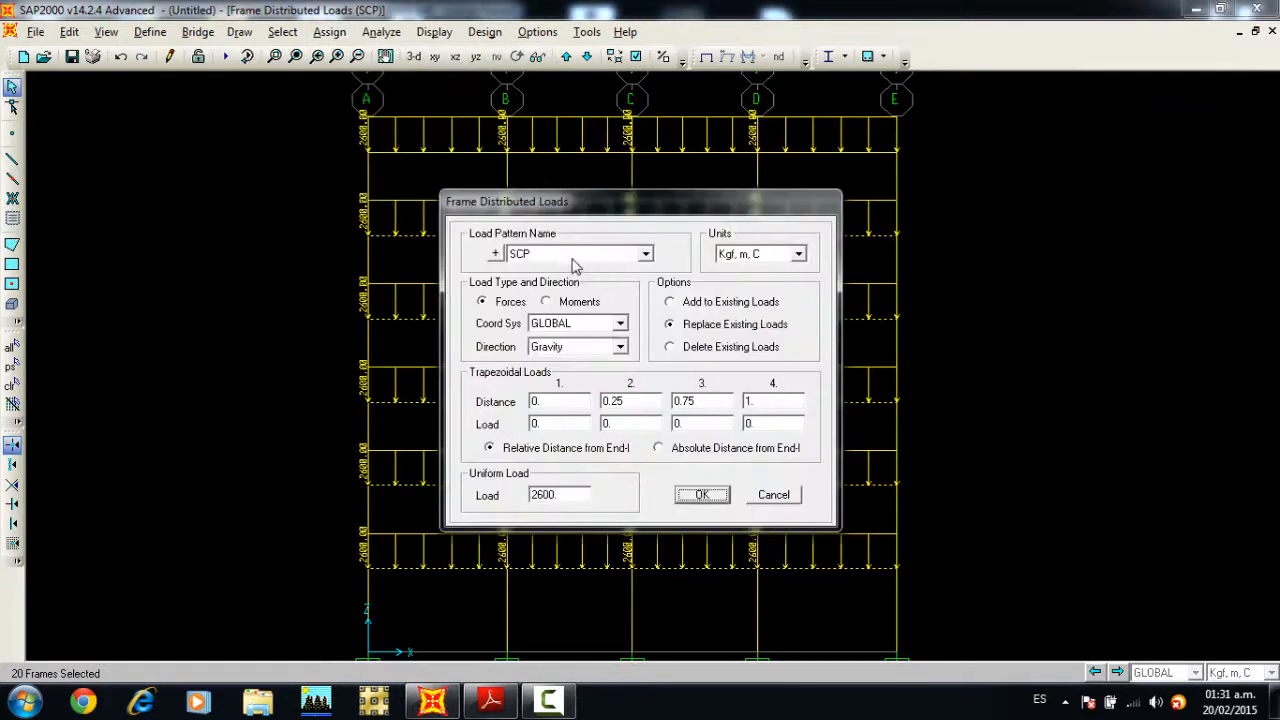
pyautogui.click(562, 254)
pyautogui.click(550, 295)
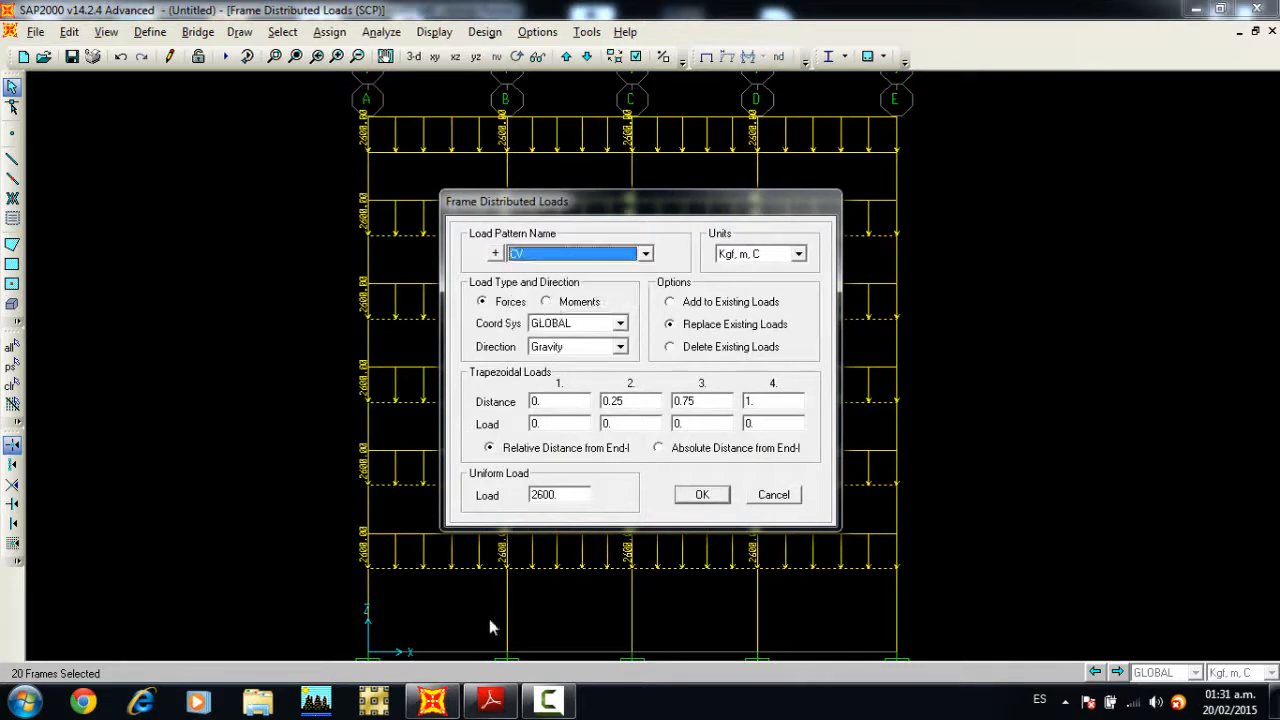
pyautogui.click(490, 701)
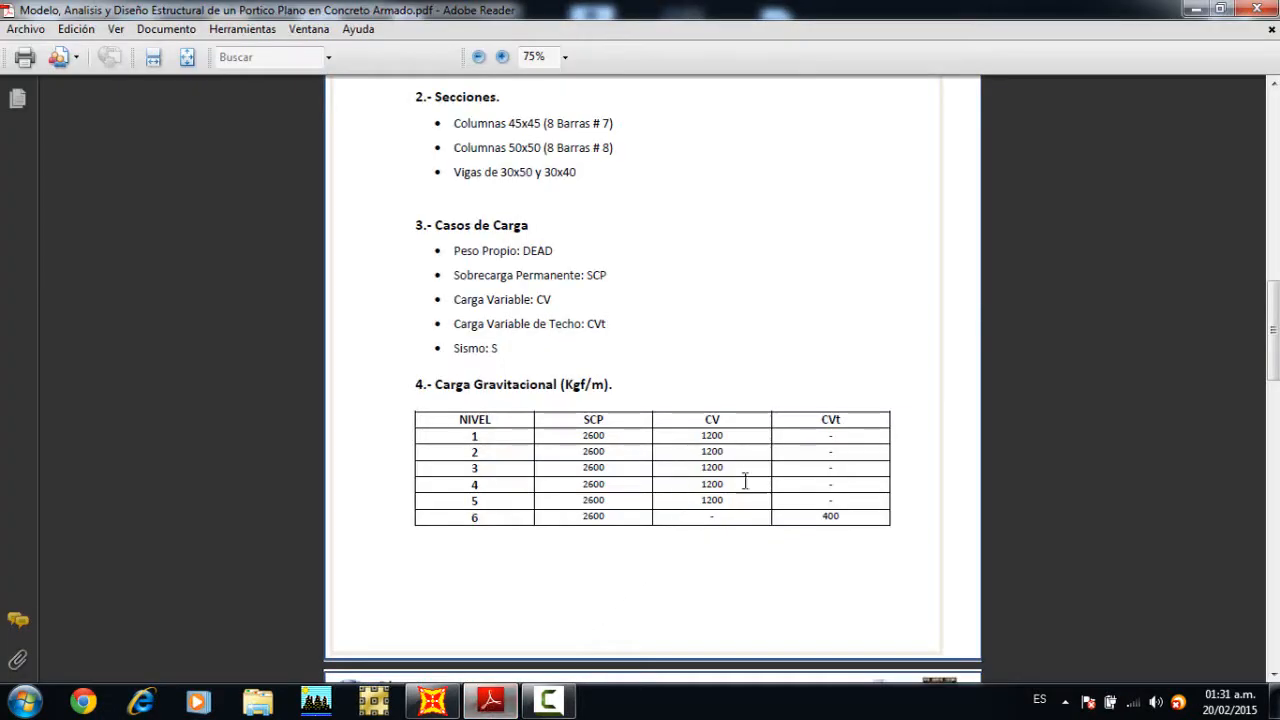
pyautogui.click(432, 701)
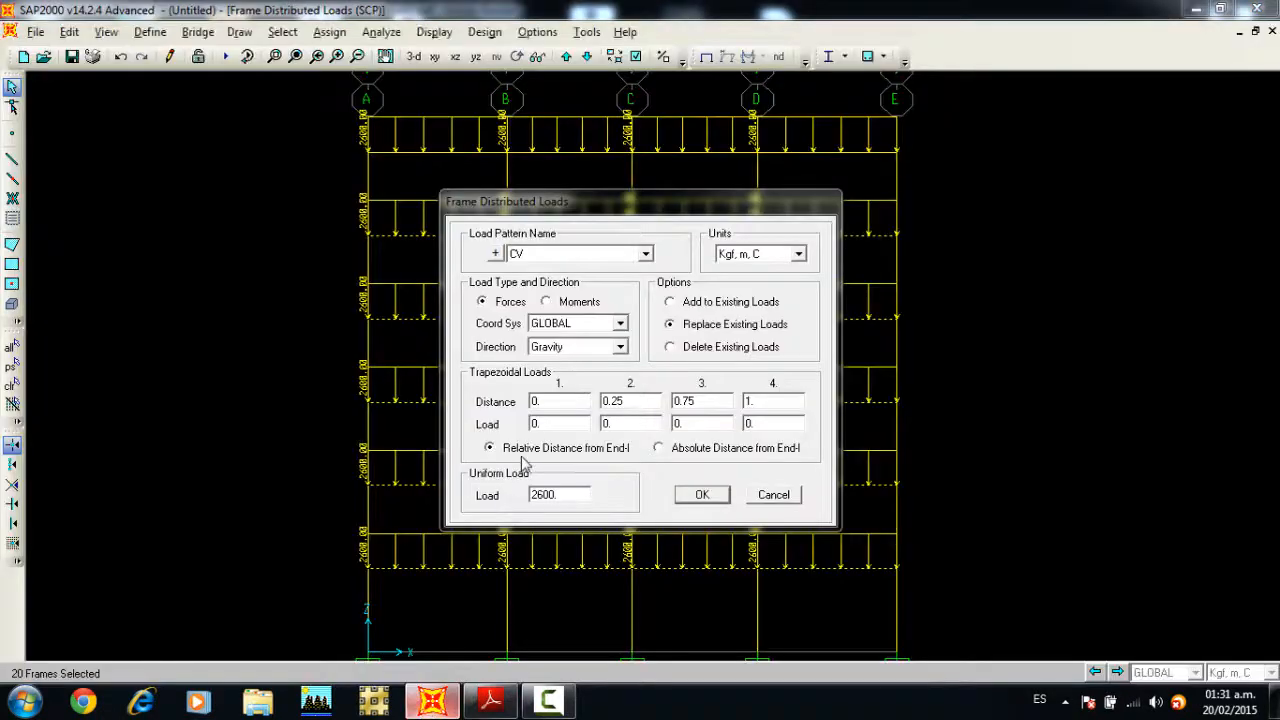
pyautogui.doubleClick(568, 497)
pyautogui.write('1')
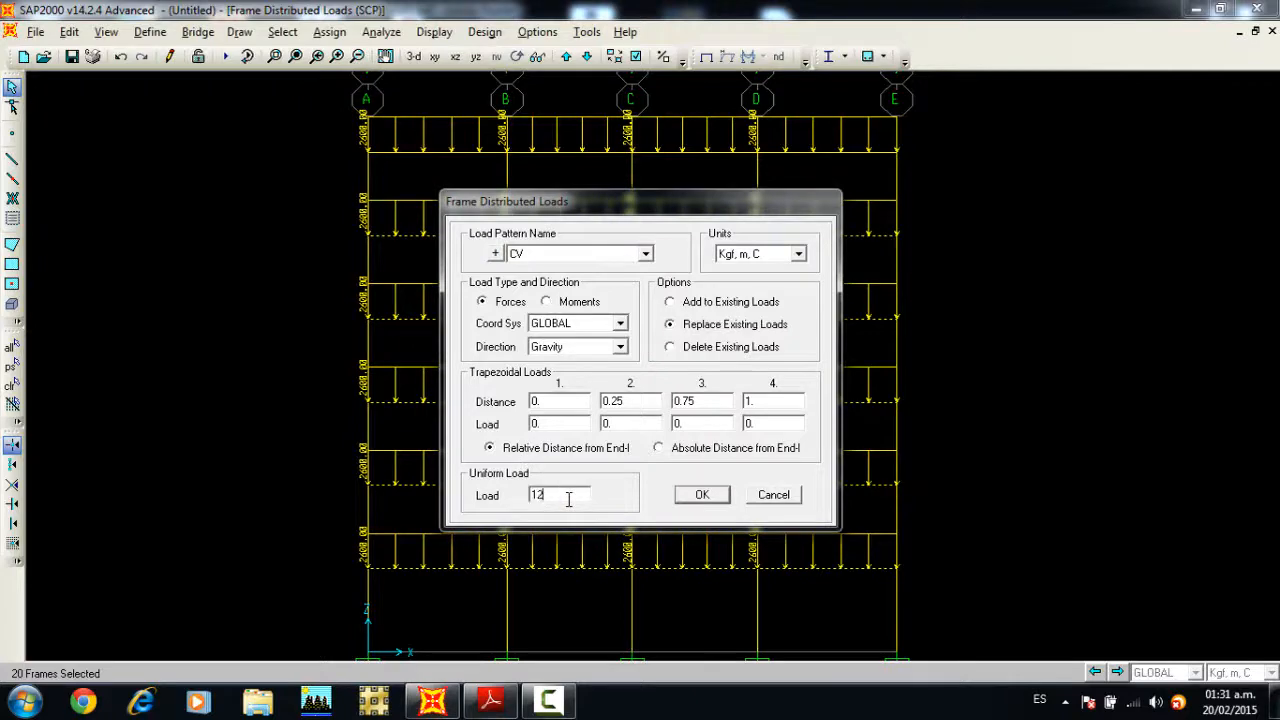
pyautogui.click(699, 494)
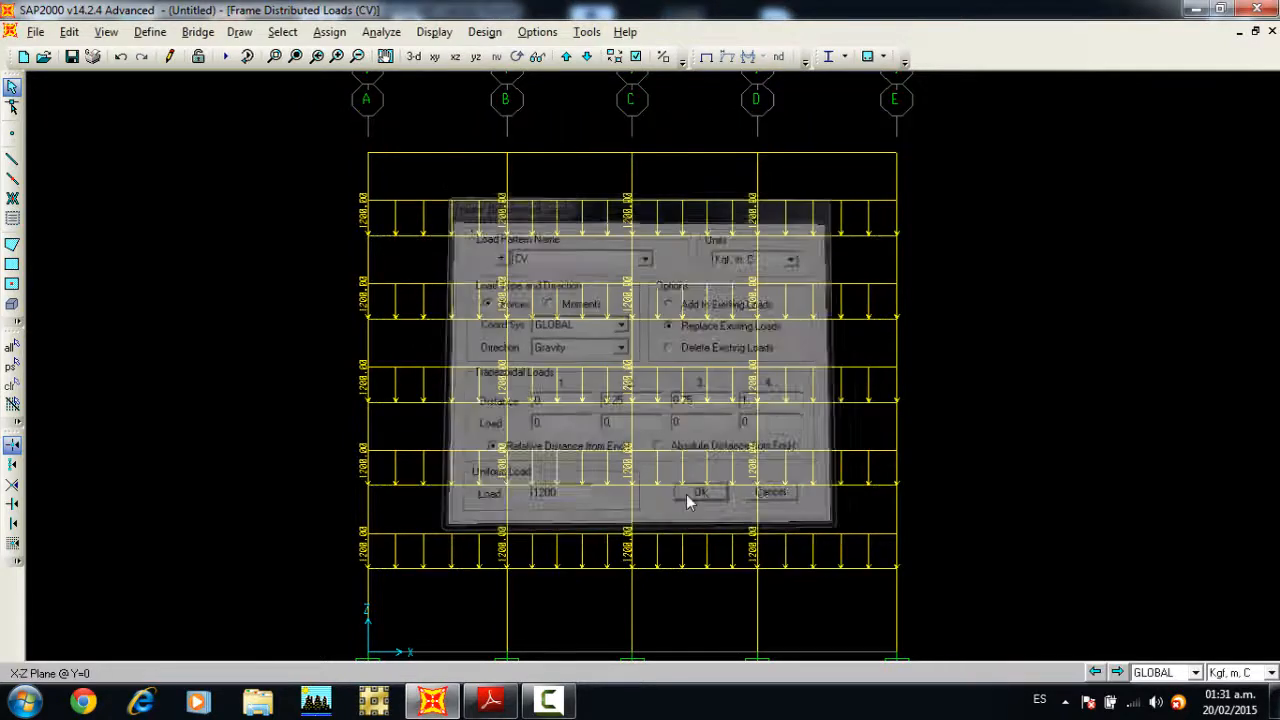
# Step: Assign a uniform CVT gravity load of 400 kgf/m to the four roof beams, checking the value in the PDF table
pyautogui.click(440, 153)
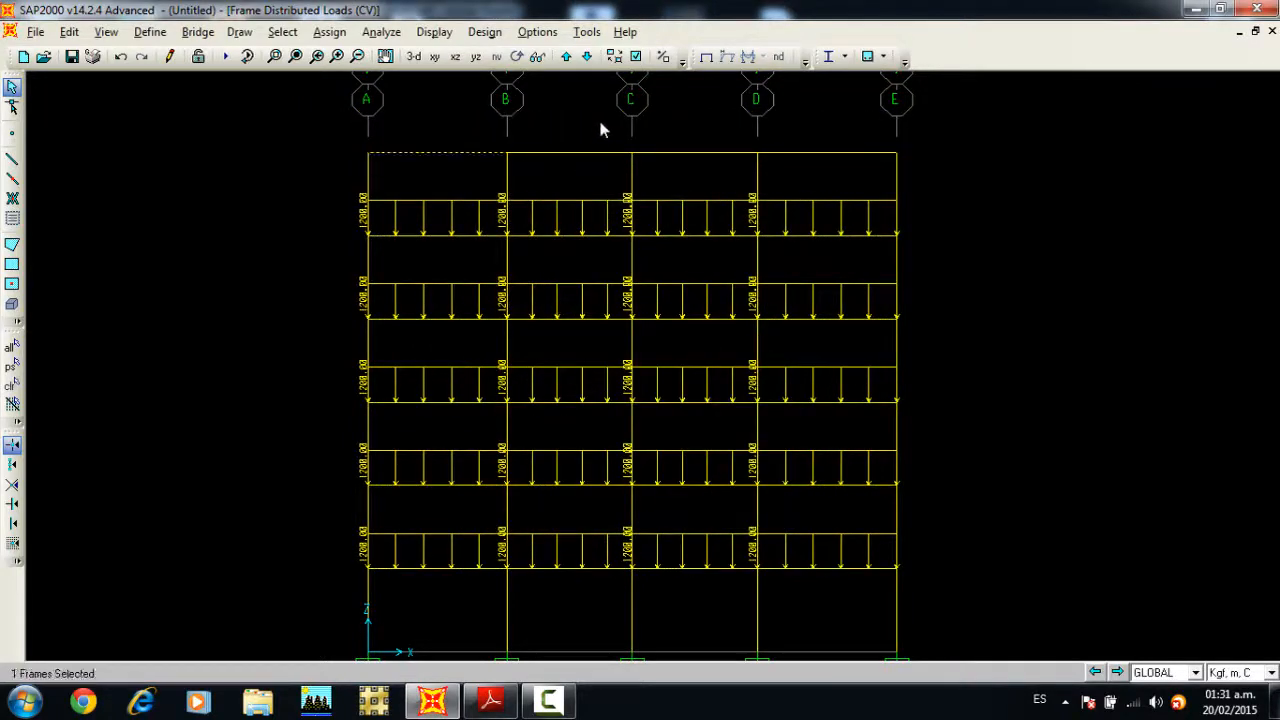
pyautogui.click(692, 154)
pyautogui.click(800, 153)
pyautogui.click(328, 33)
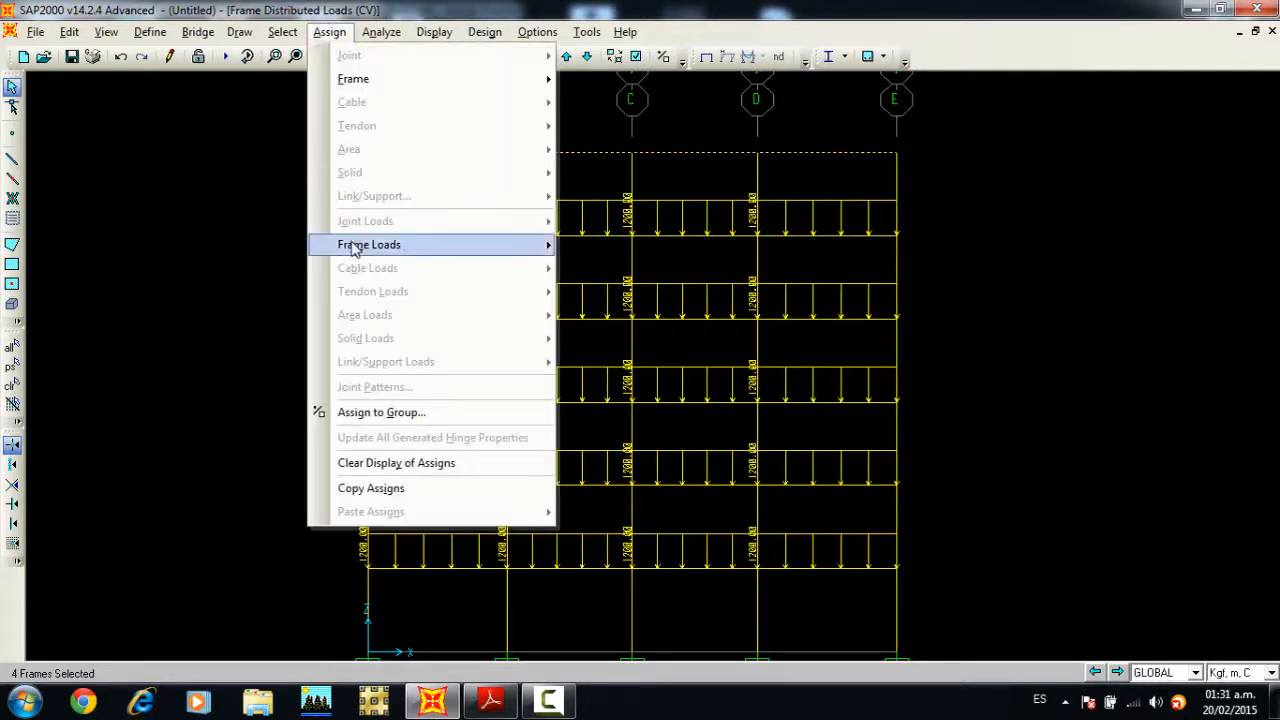
pyautogui.moveTo(403, 248)
pyautogui.click(610, 294)
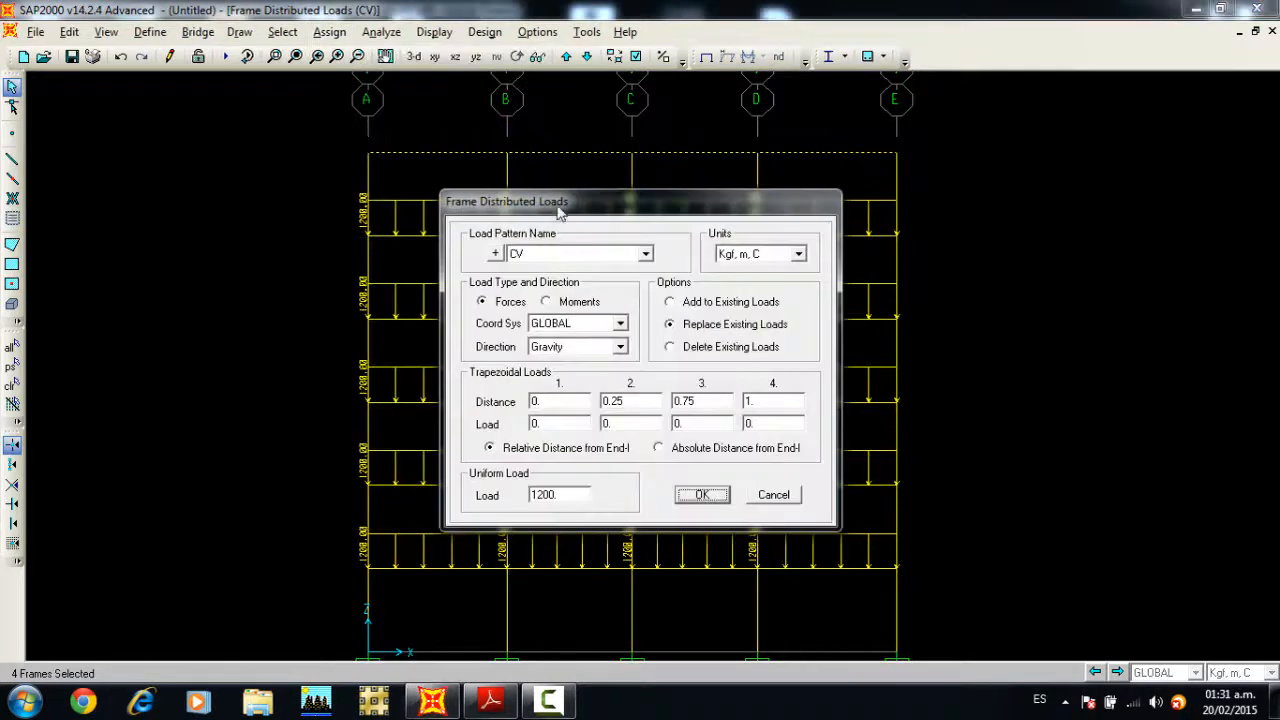
pyautogui.click(645, 254)
pyautogui.click(531, 308)
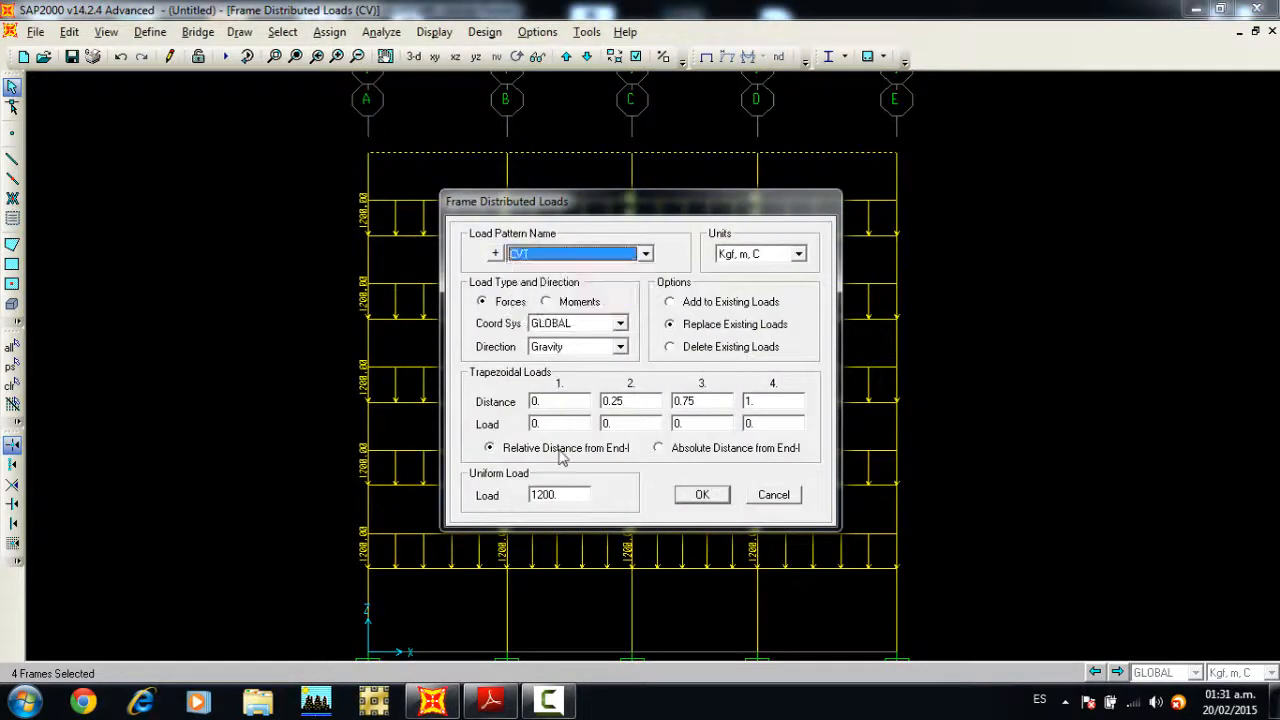
pyautogui.doubleClick(562, 494)
pyautogui.click(488, 700)
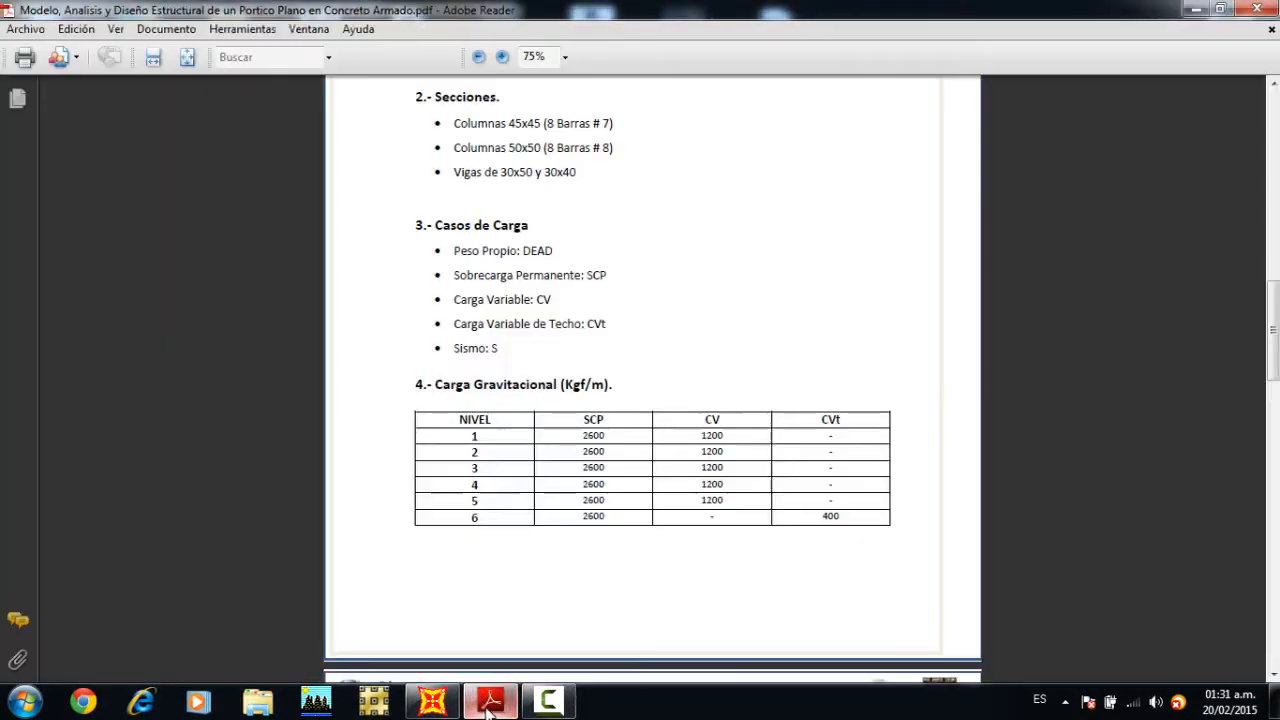
pyautogui.click(432, 700)
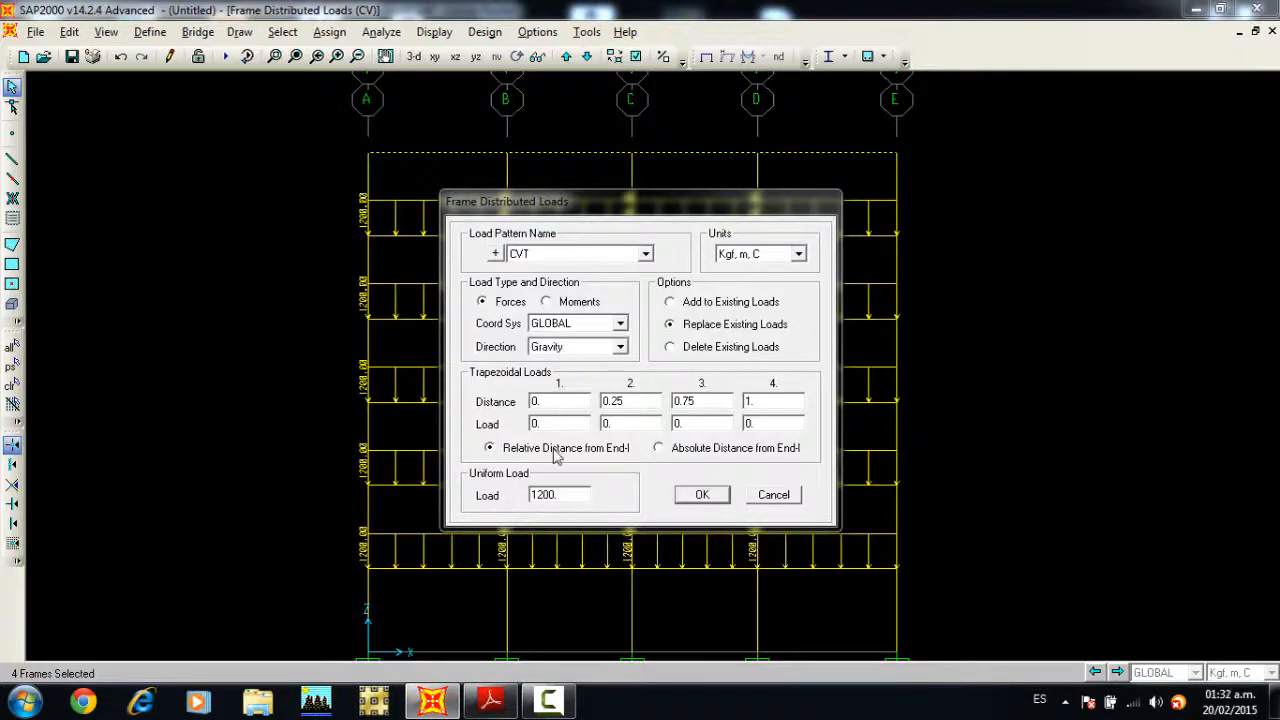
pyautogui.click(571, 493)
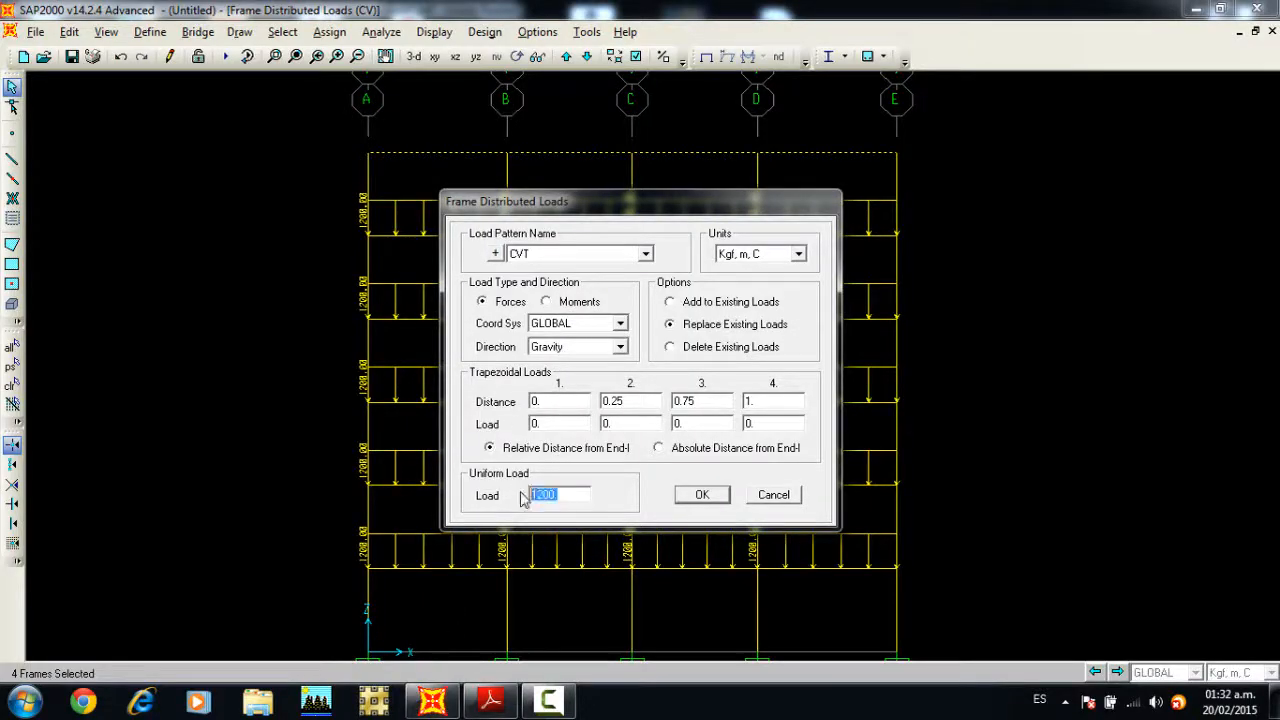
pyautogui.write('40')
pyautogui.click(702, 496)
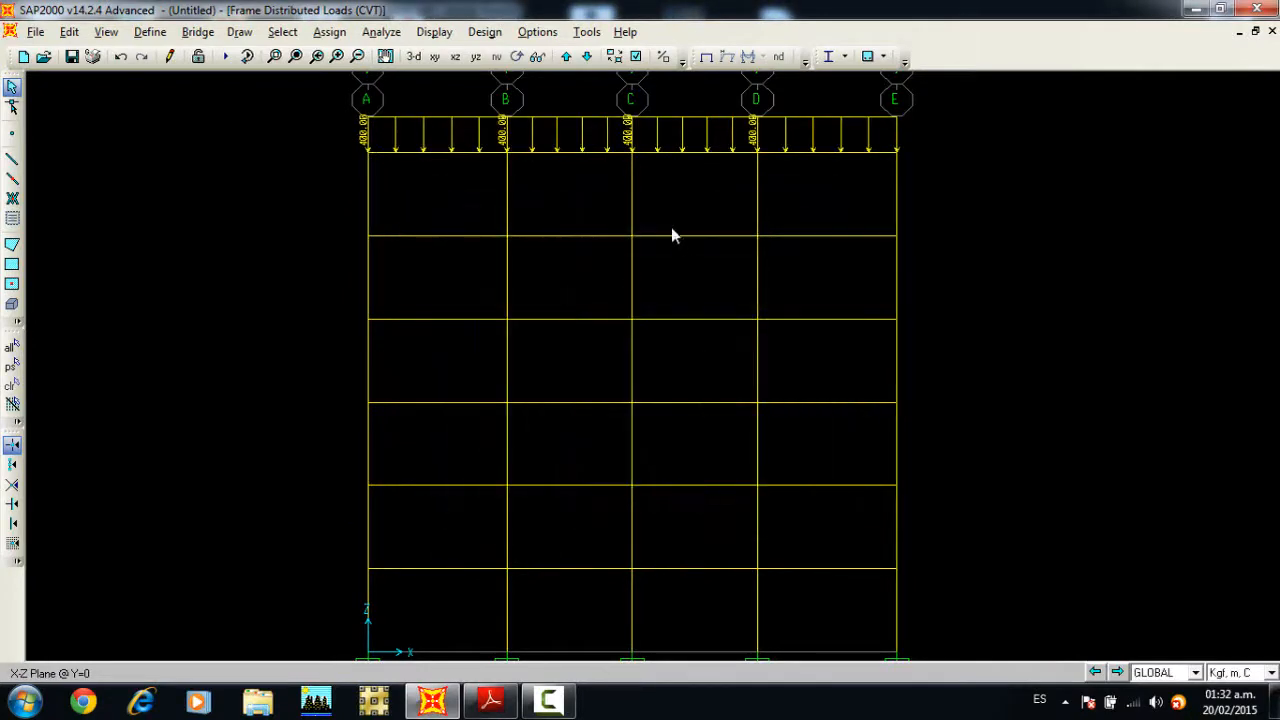
# Step: Clear the distributed load display and show the undeformed frame in the X-Z view
pyautogui.moveTo(577, 232); pyautogui.dragTo(576, 210, button='middle')
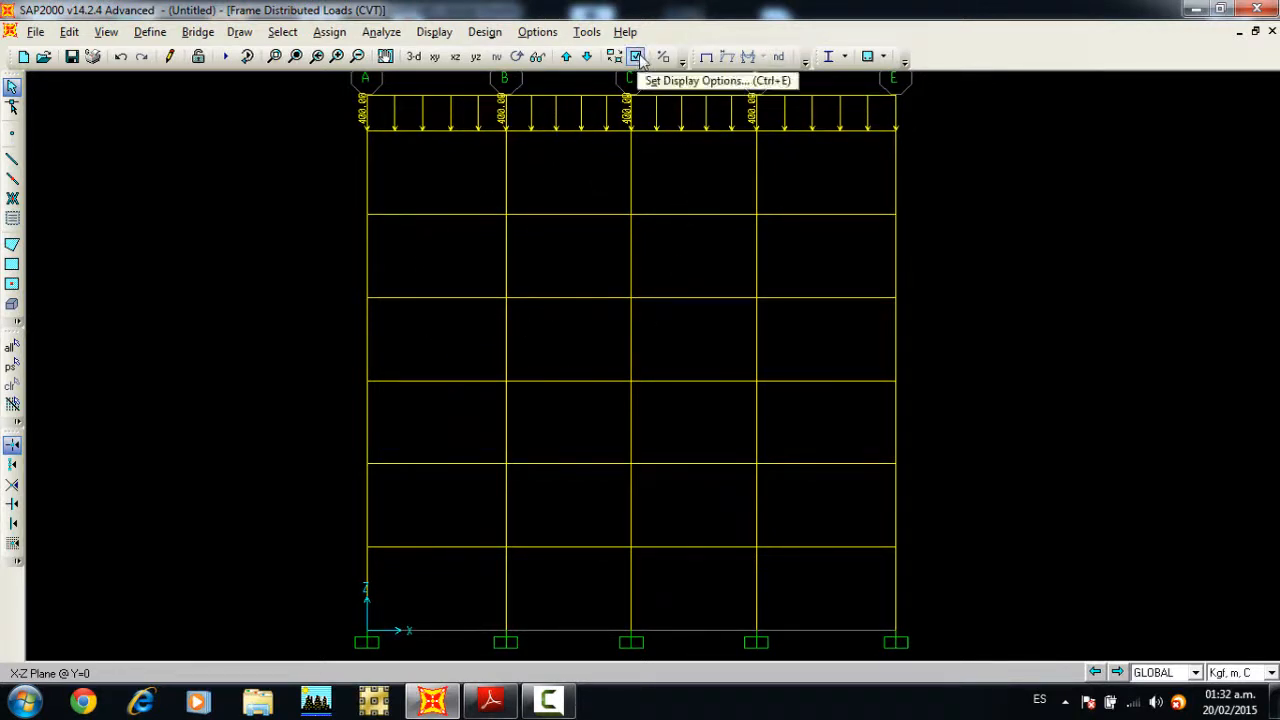
pyautogui.click(705, 60)
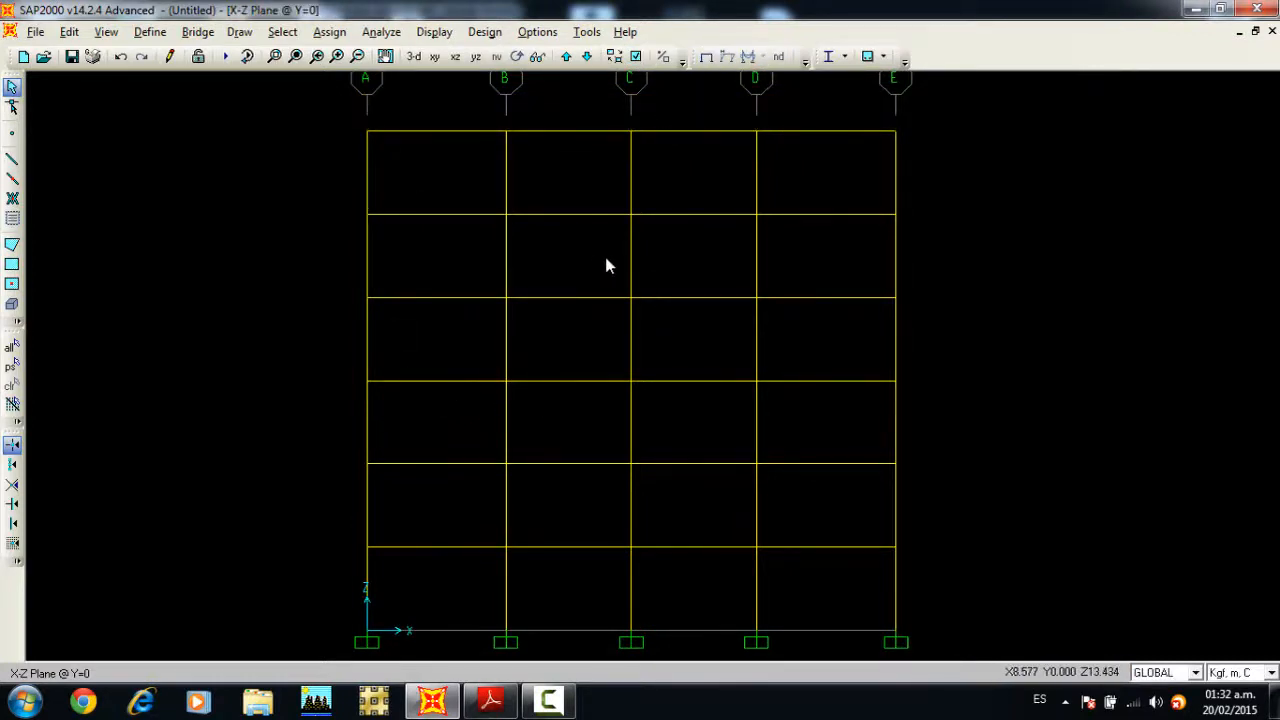
pyautogui.moveTo(604, 253); pyautogui.dragTo(590, 248, button='middle')
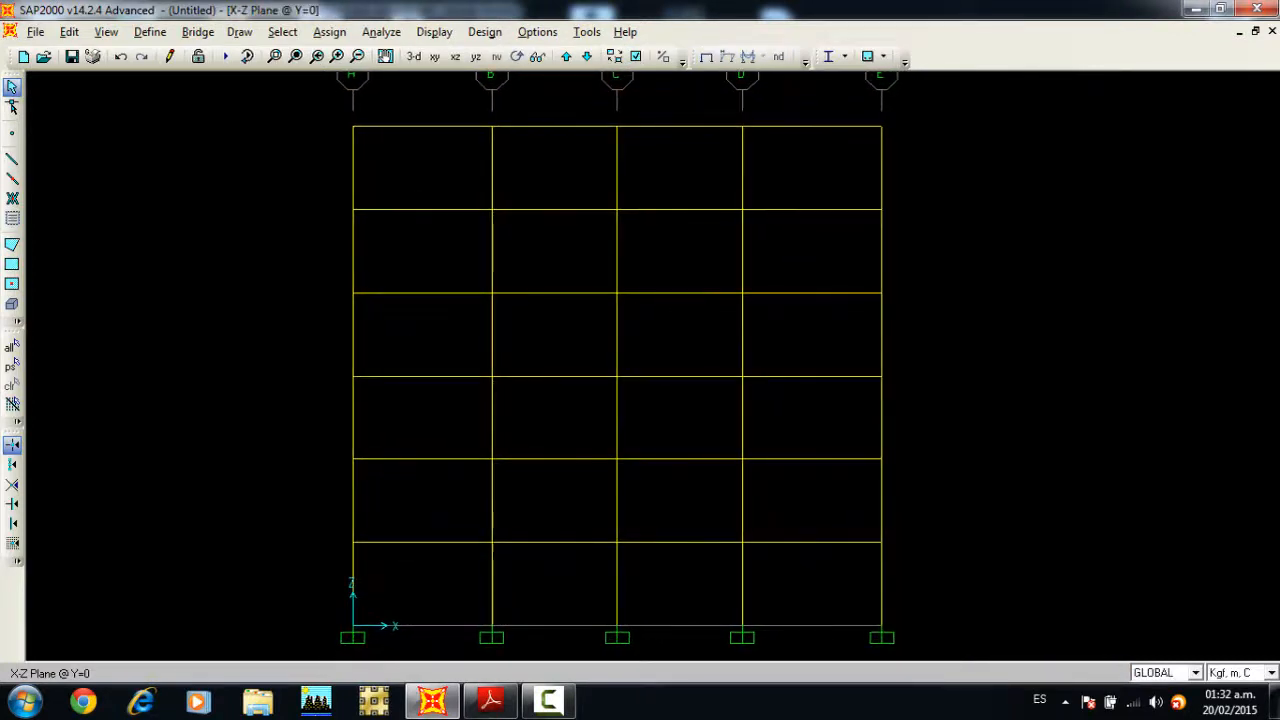
# Step: Save the model as "Modelo_Portico Plano en Concreto Armado en Sap2000" in the Modelo_Portico Plano Concreto Armado folder
pyautogui.click(35, 31)
pyautogui.click(344, 351)
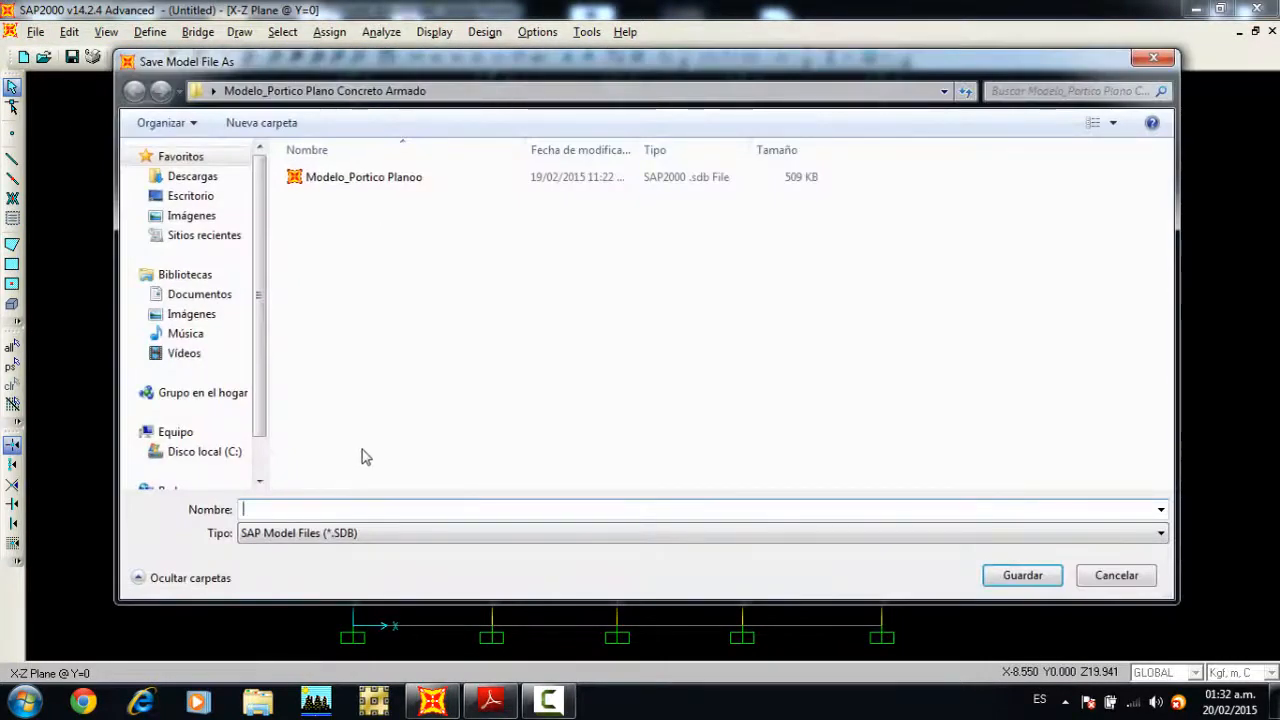
pyautogui.write('m')
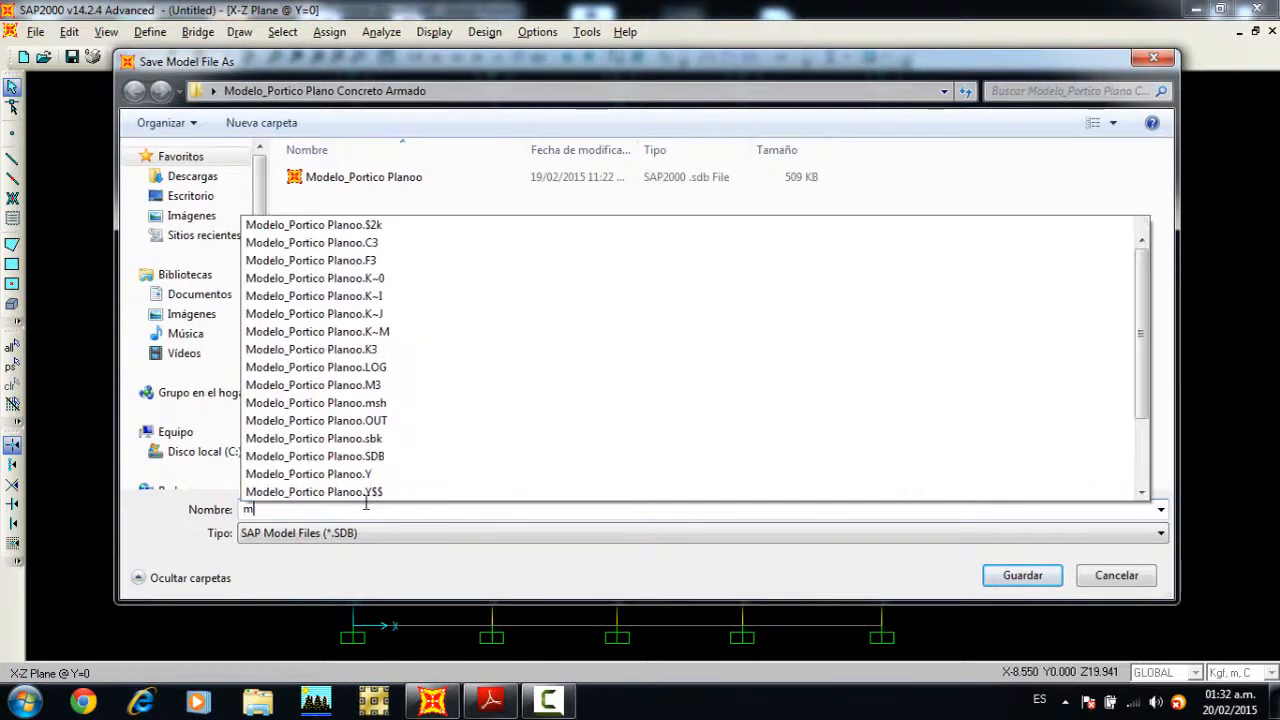
pyautogui.press('BackSpace')
pyautogui.write('M')
pyautogui.press('capslock')
pyautogui.write('od')
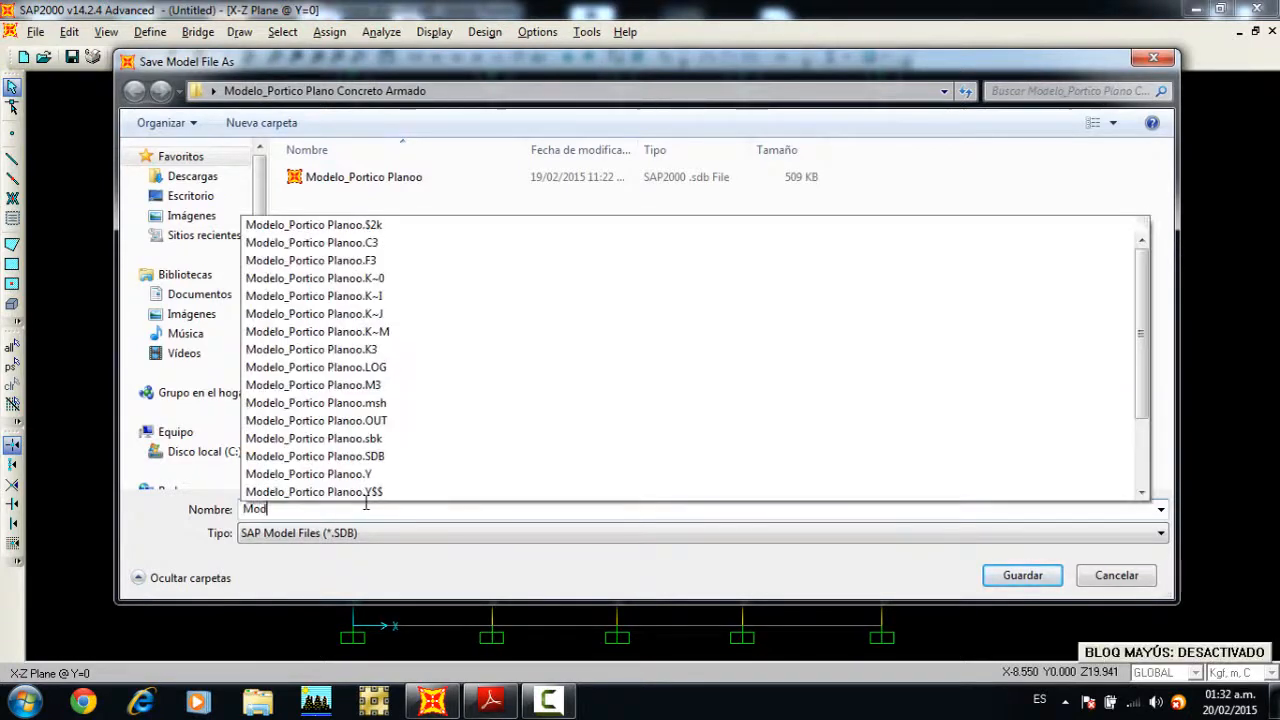
pyautogui.write('elo_')
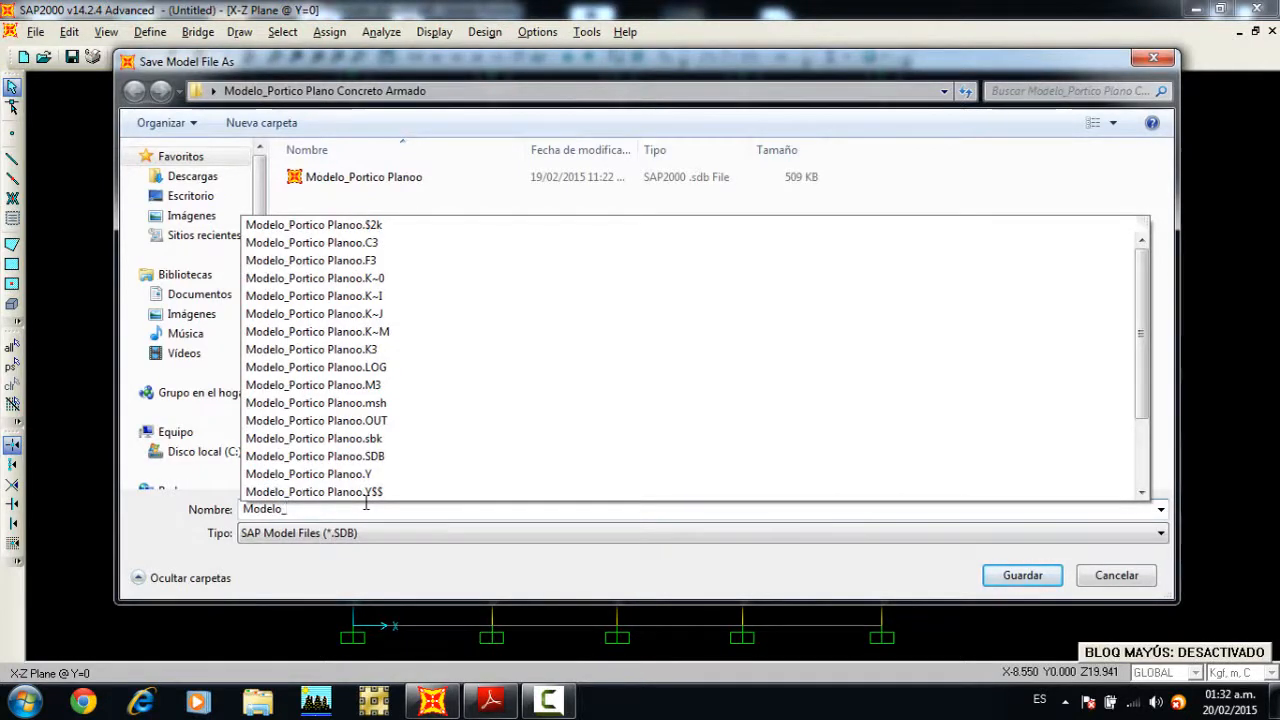
pyautogui.write('Port')
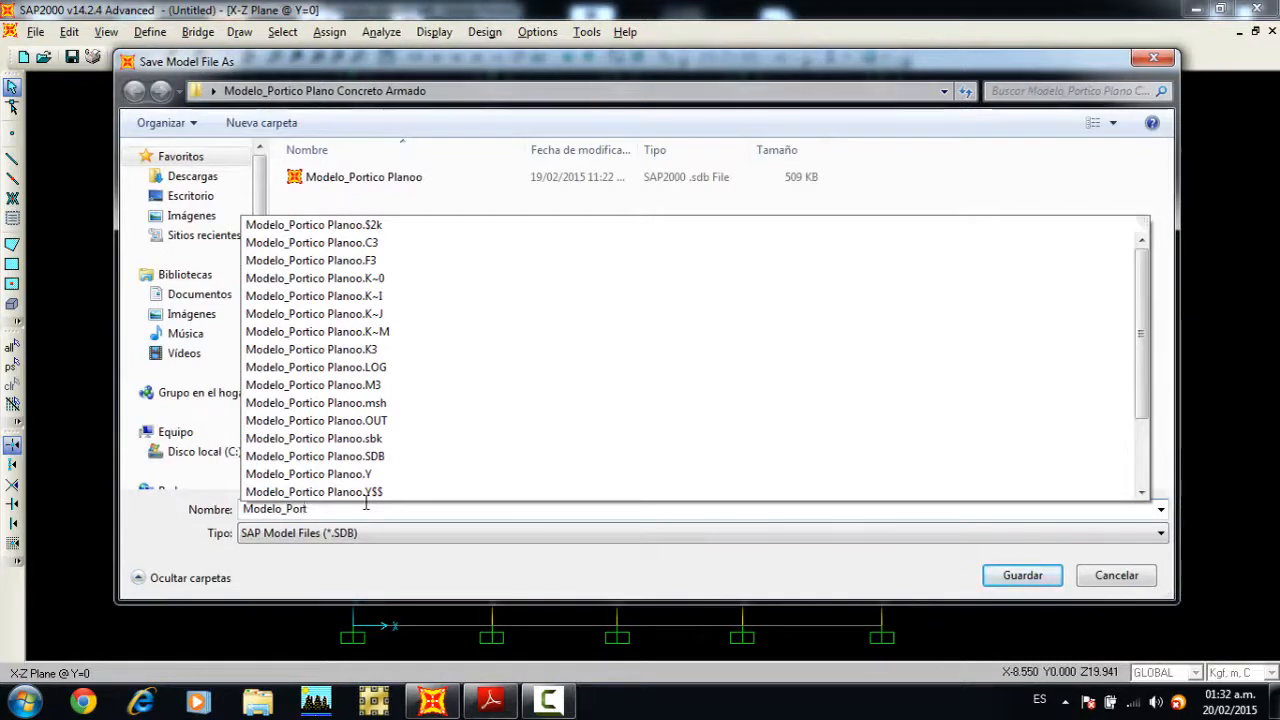
pyautogui.write('ico Plano ')
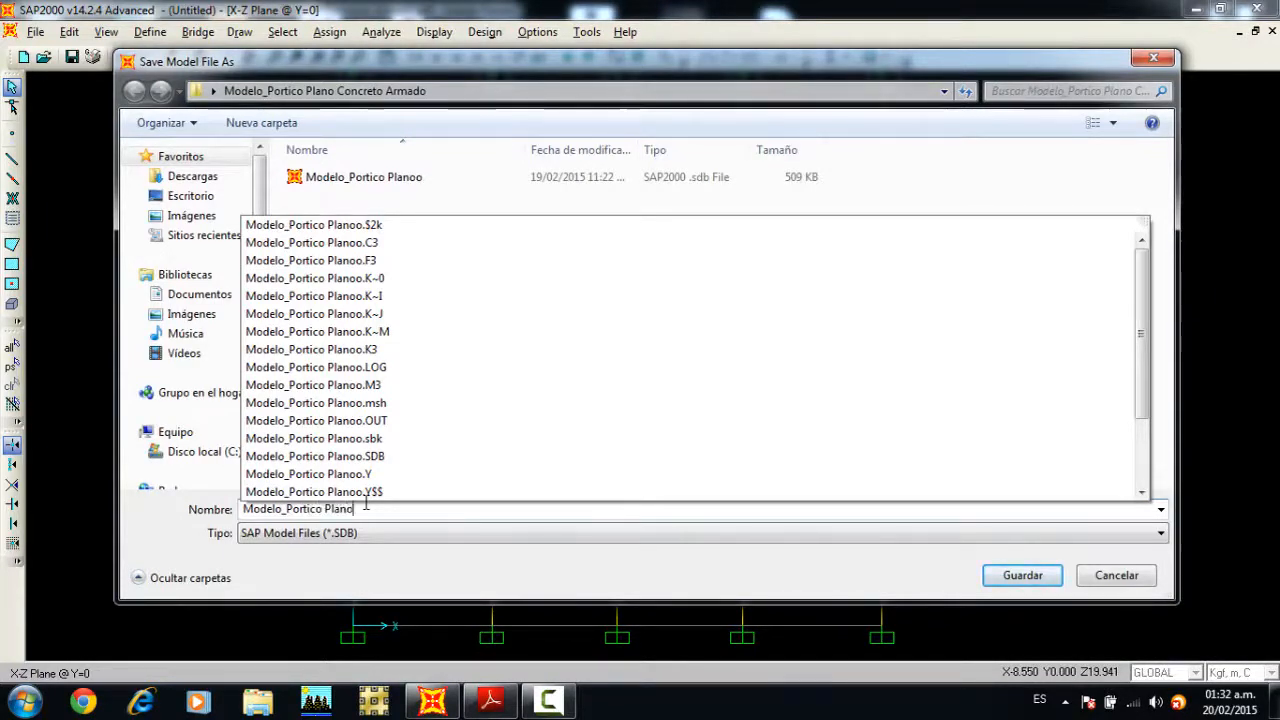
pyautogui.write('en coo')
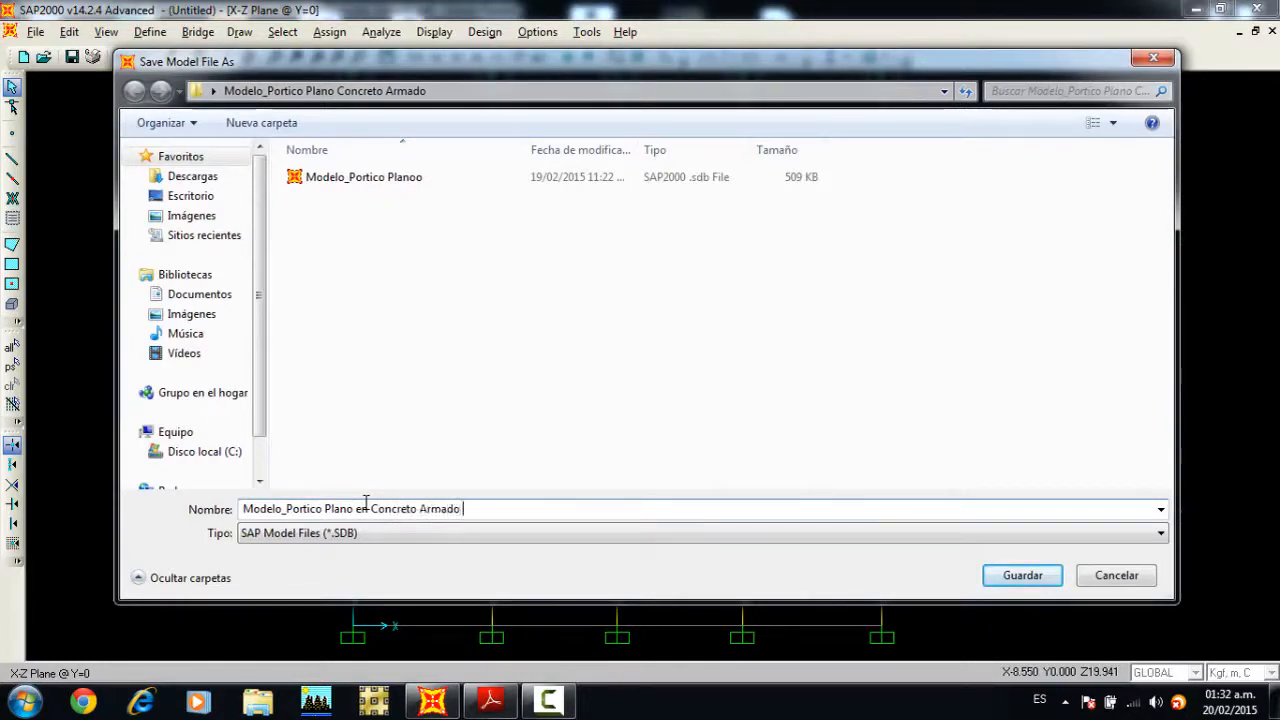
pyautogui.write('en SAp')
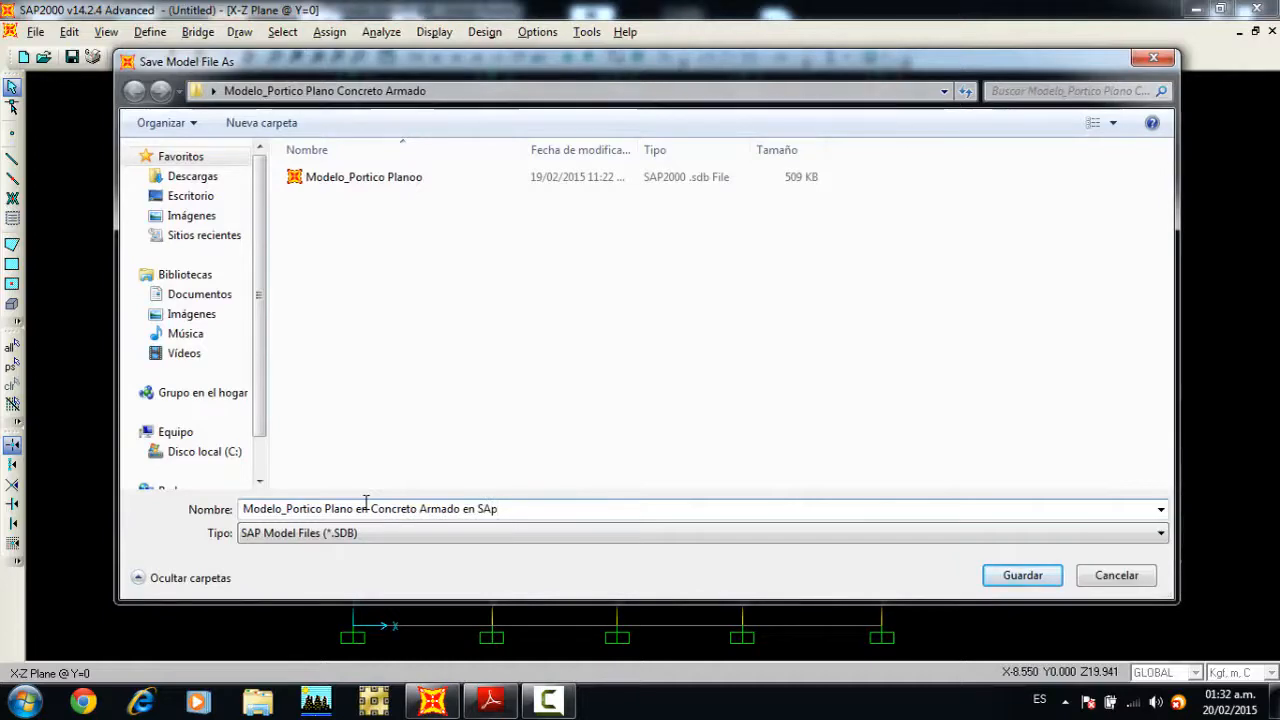
pyautogui.press('BackSpace')
pyautogui.press('BackSpace')
pyautogui.write('ap2000')
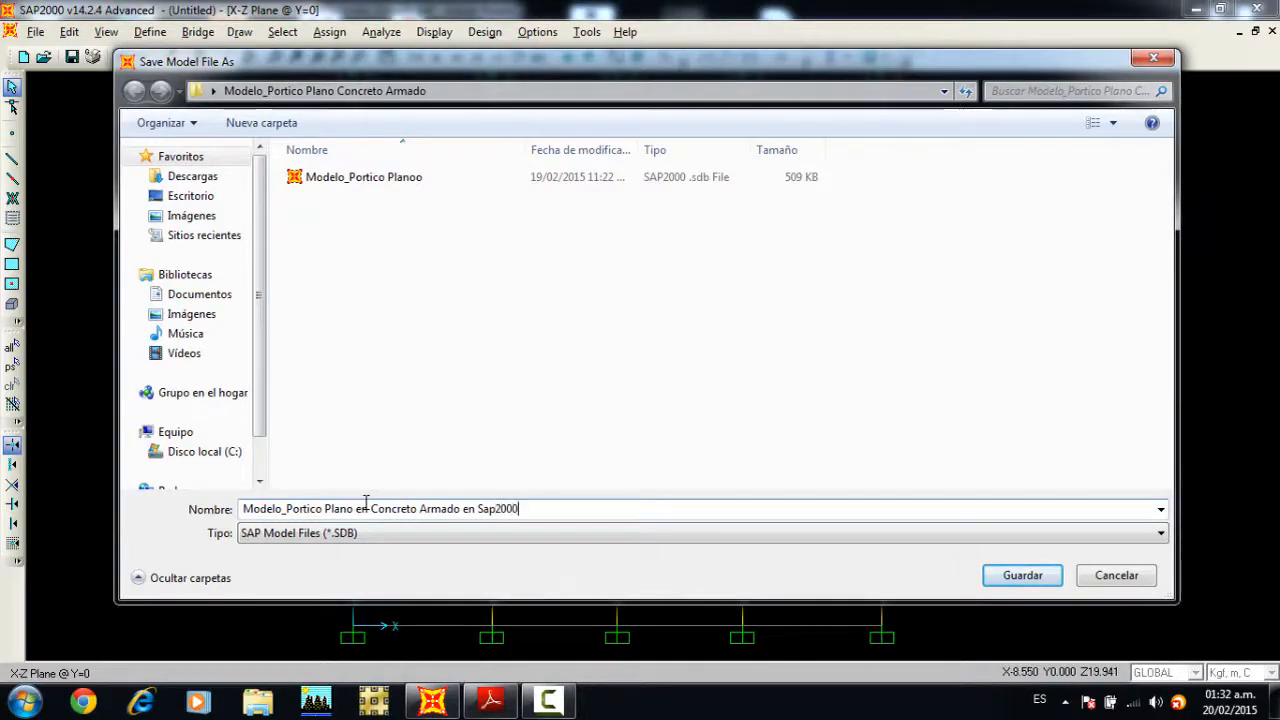
pyautogui.click(1005, 582)
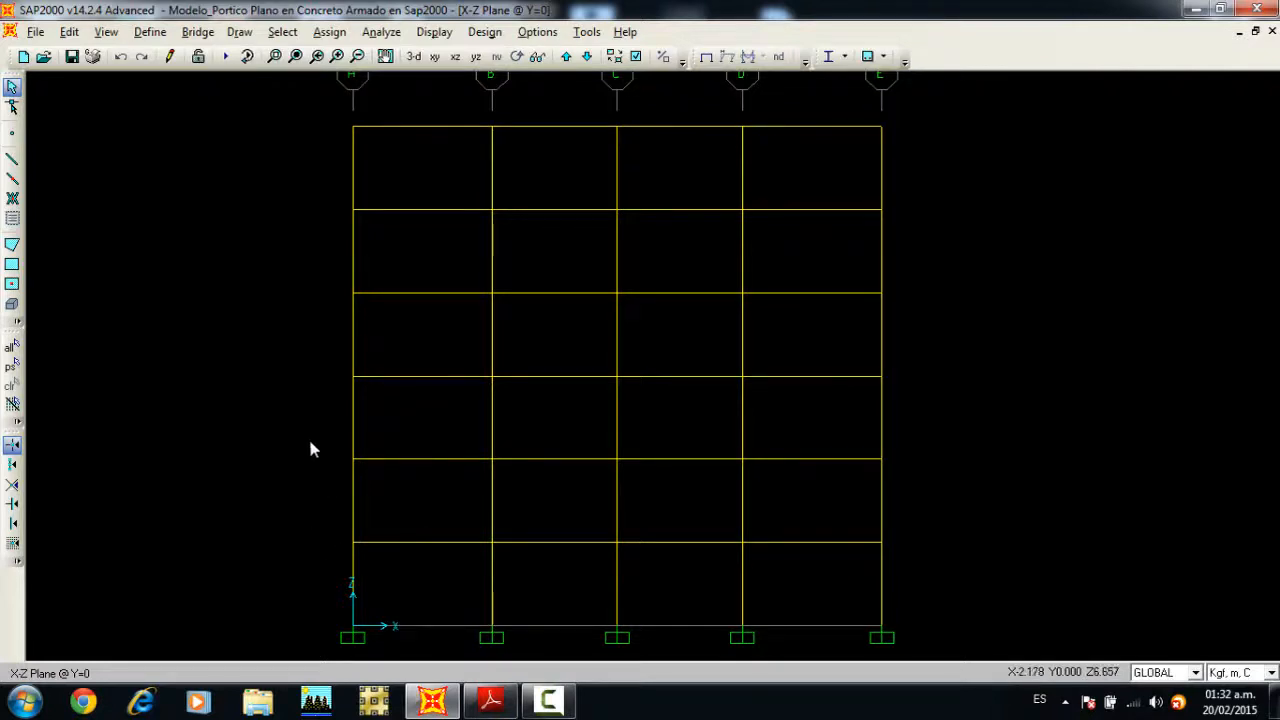
# Step: Check the lateral load table in the PDF and assign a global X joint force of 1460 kgf, pattern S, to the level 1 joint on axis A
pyautogui.click(490, 700)
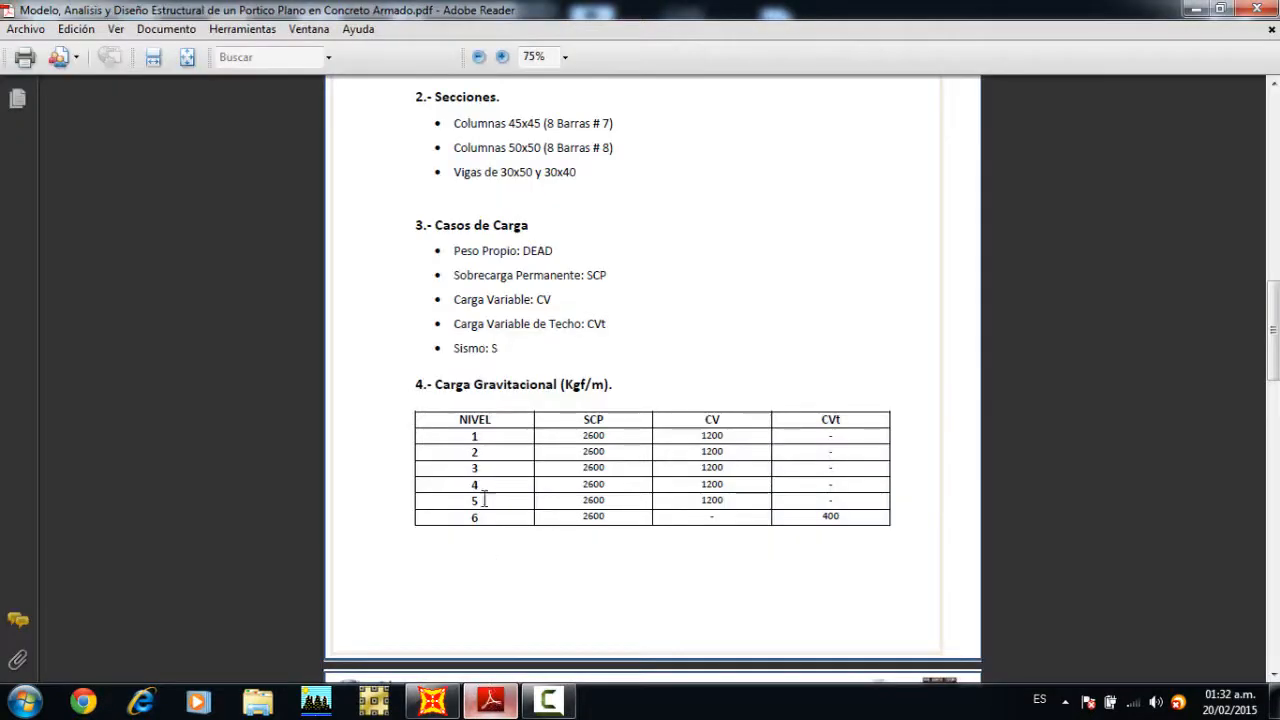
pyautogui.scroll(-5, 518, 378)
pyautogui.scroll(-1, 660, 351)
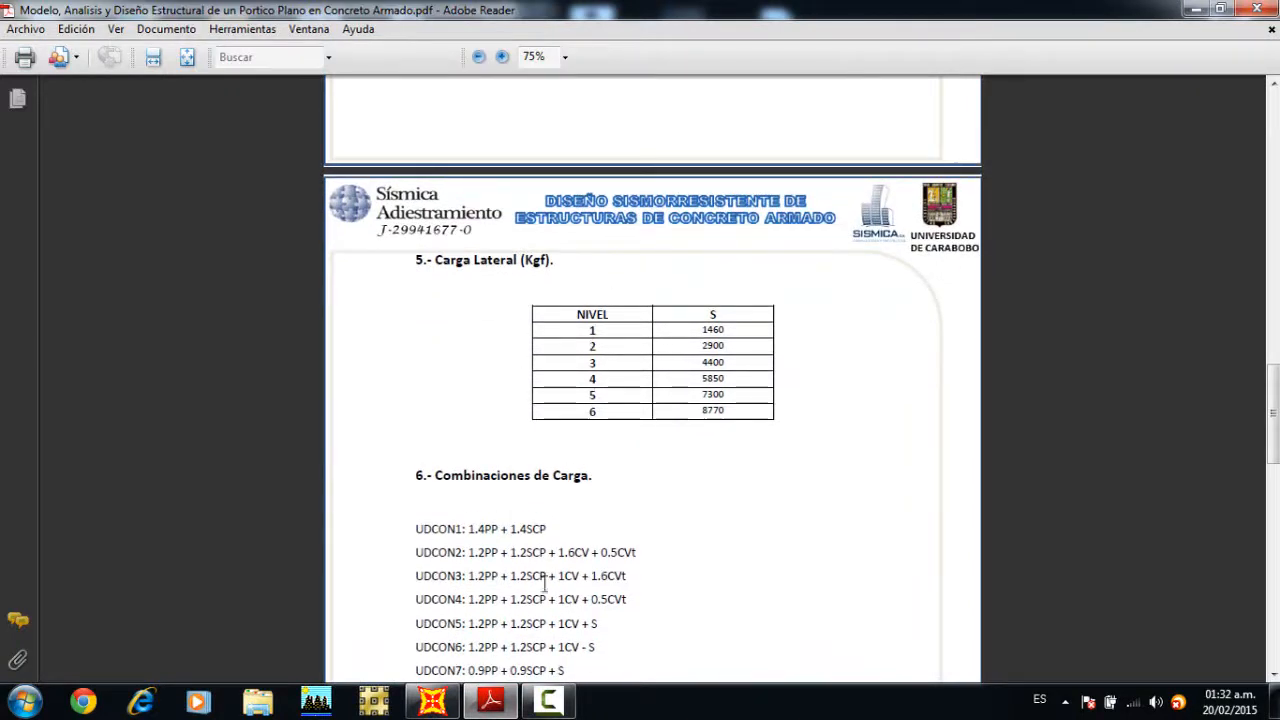
pyautogui.click(433, 700)
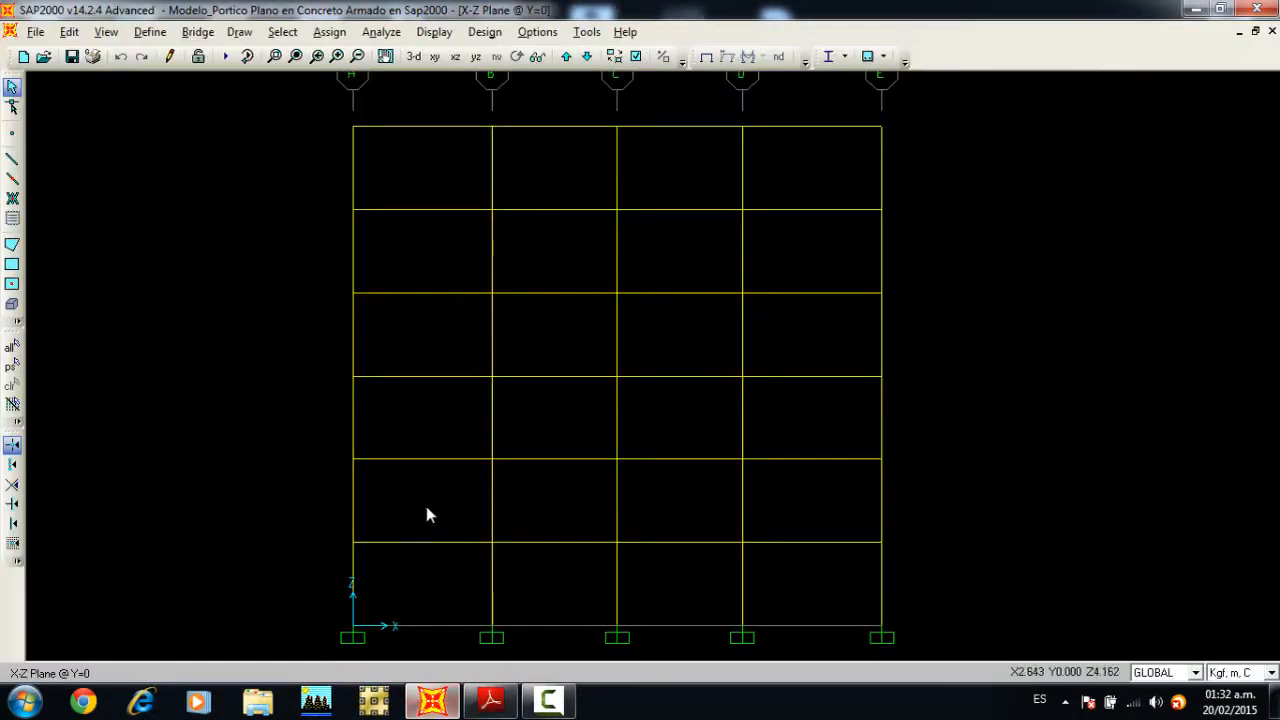
pyautogui.click(355, 545)
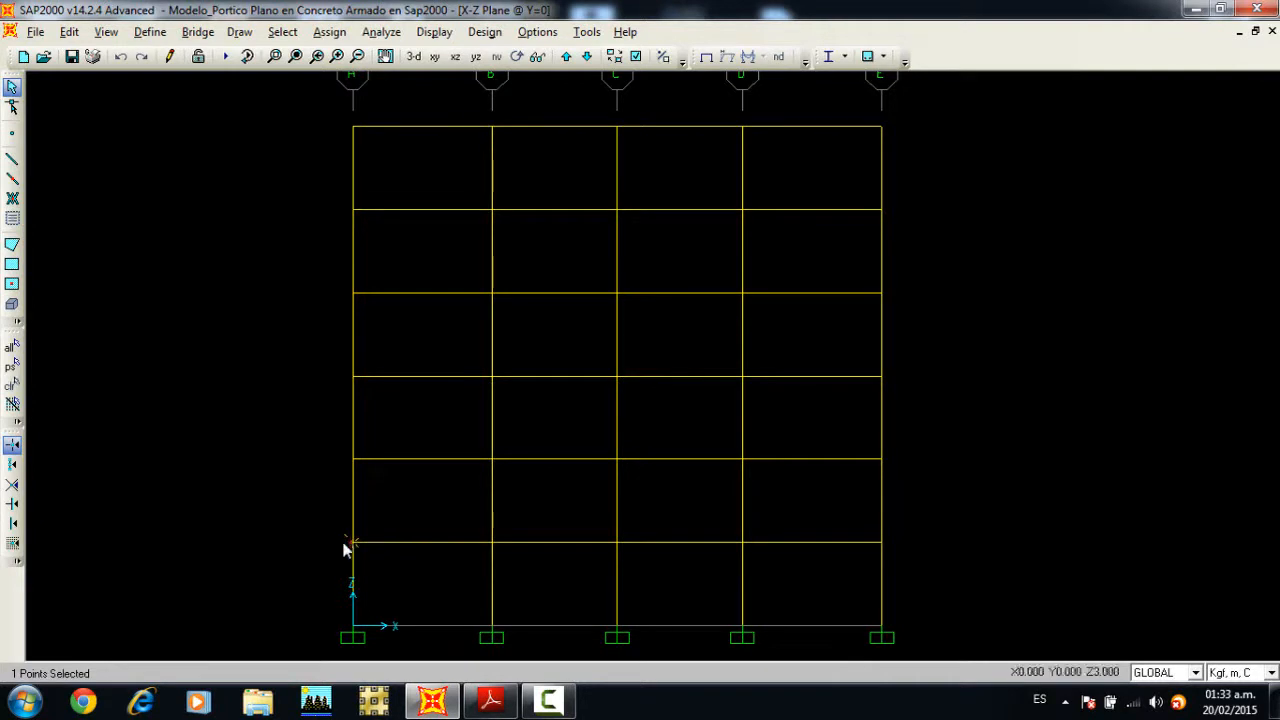
pyautogui.click(329, 31)
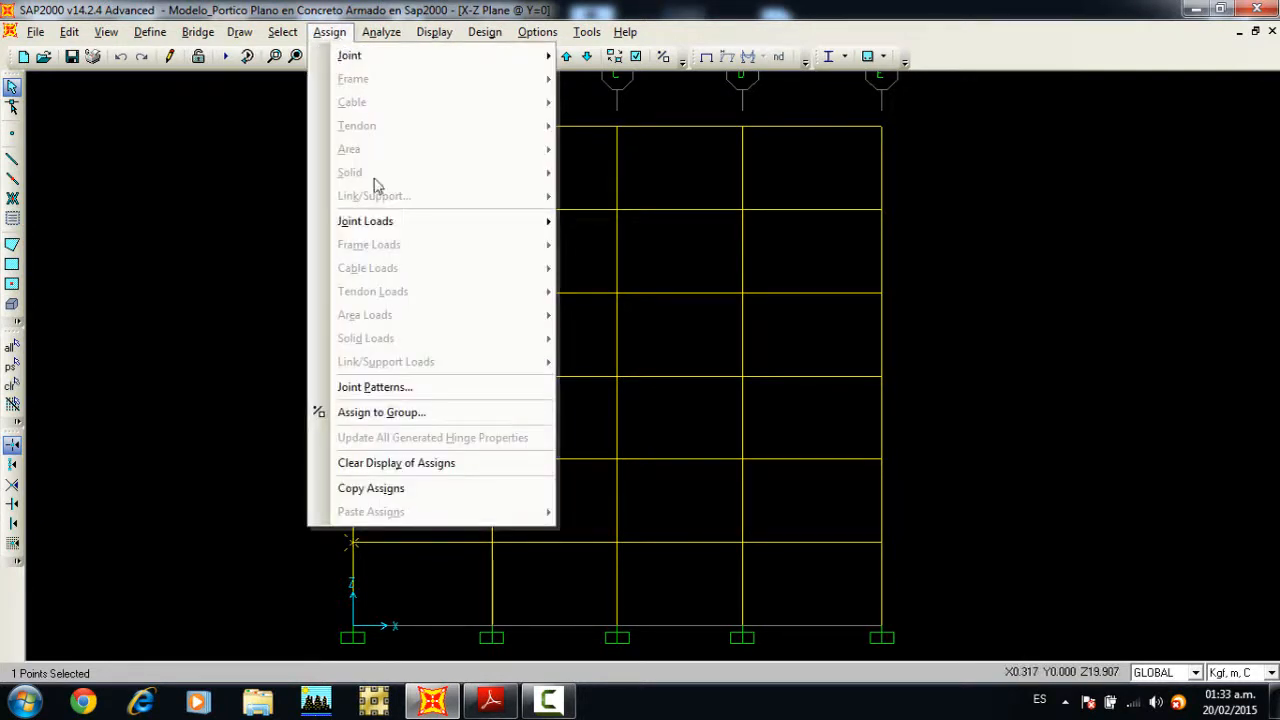
pyautogui.moveTo(375, 224)
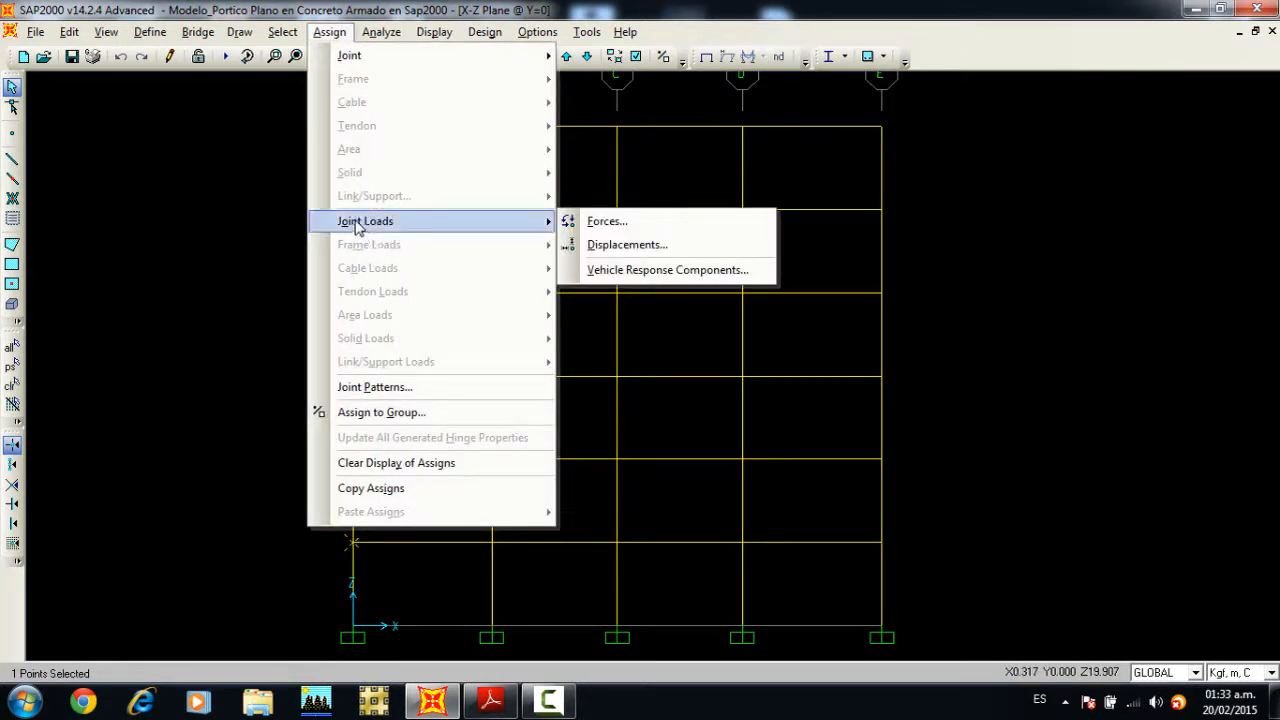
pyautogui.click(572, 222)
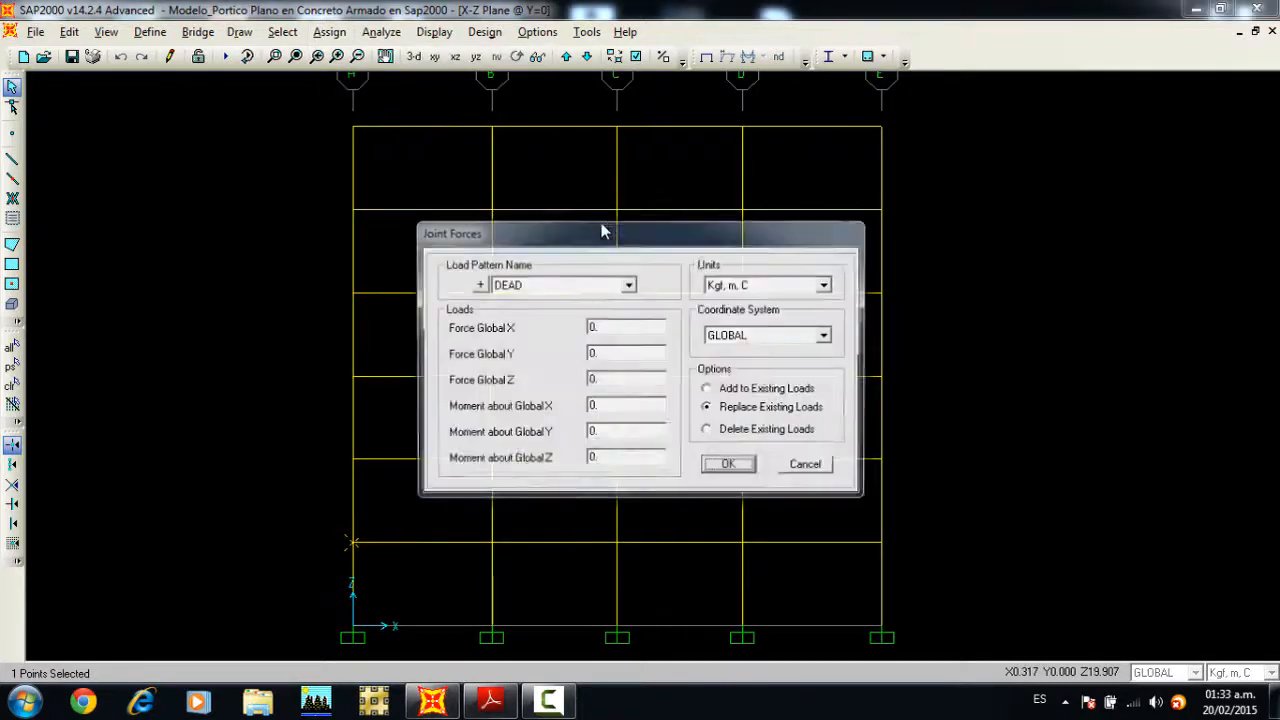
pyautogui.click(737, 245)
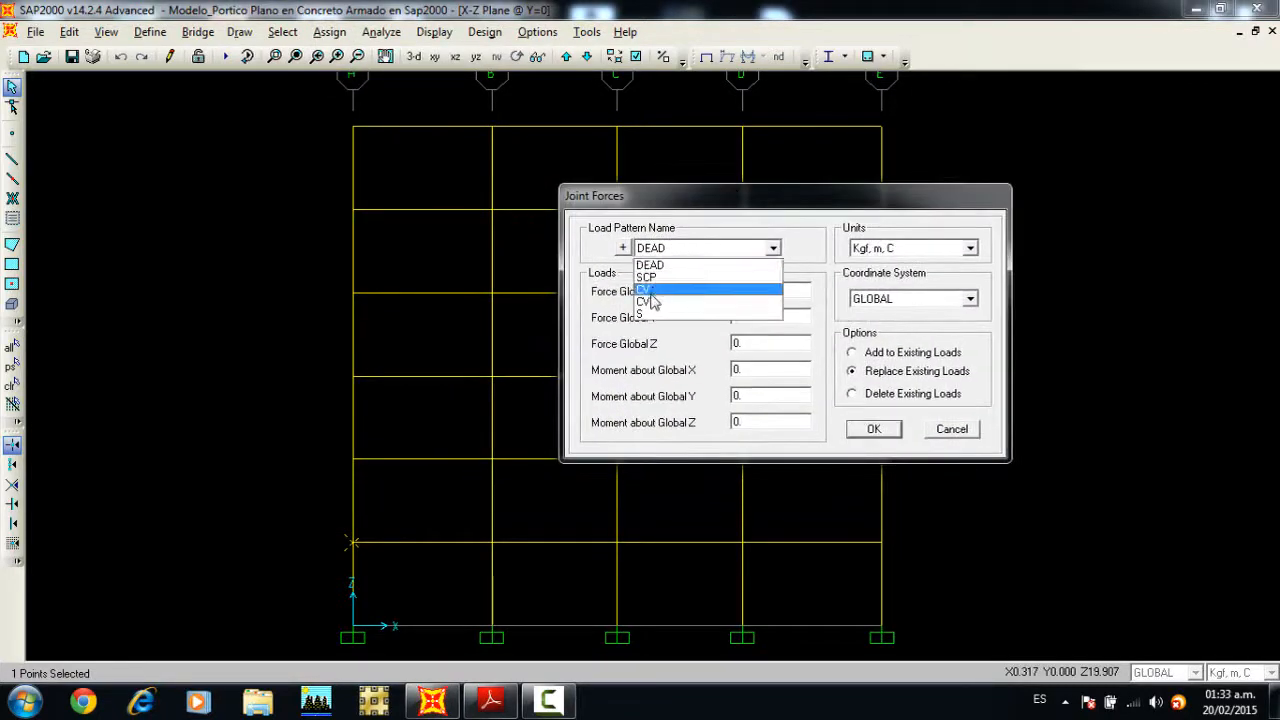
pyautogui.click(655, 316)
pyautogui.moveTo(722, 203); pyautogui.dragTo(755, 200)
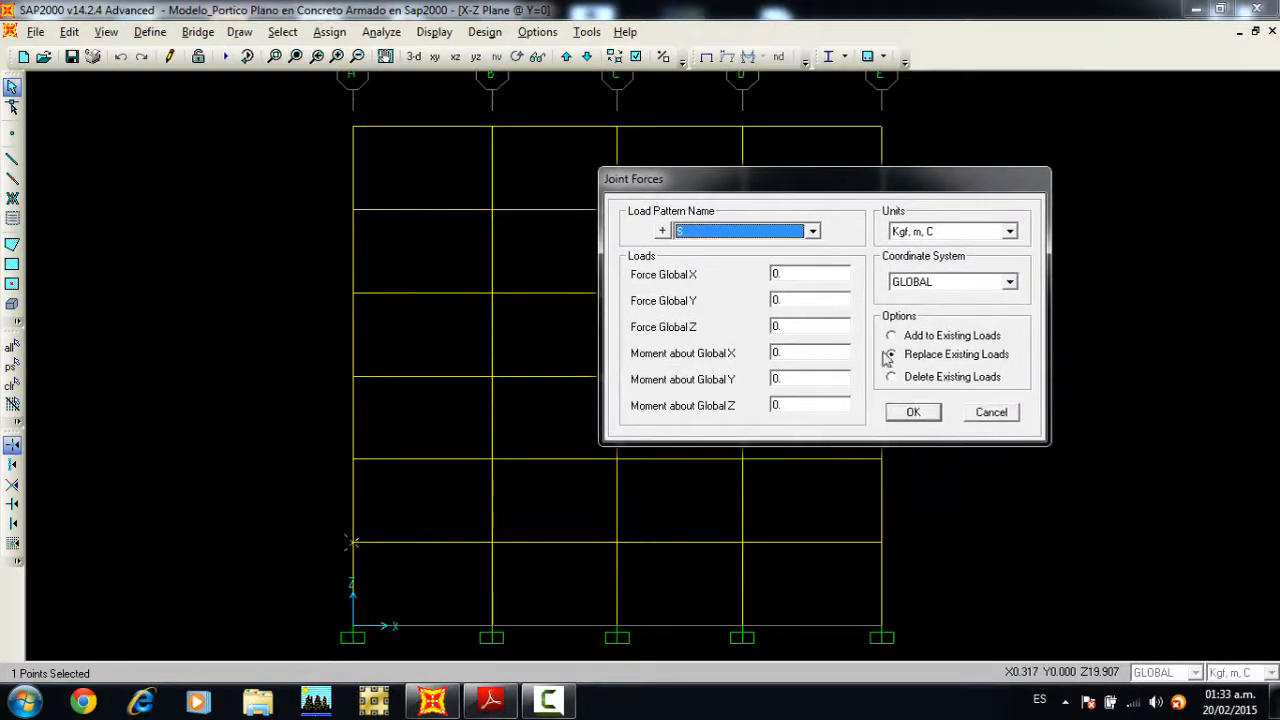
pyautogui.click(793, 274)
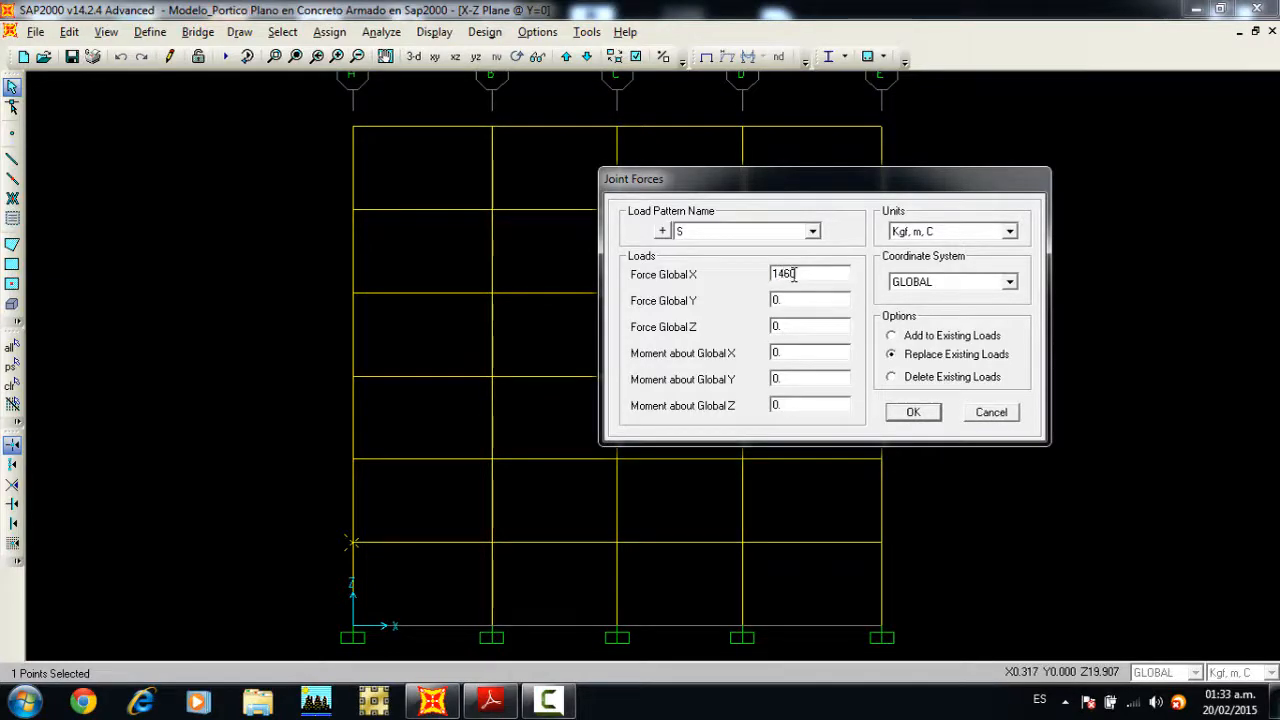
pyautogui.click(913, 413)
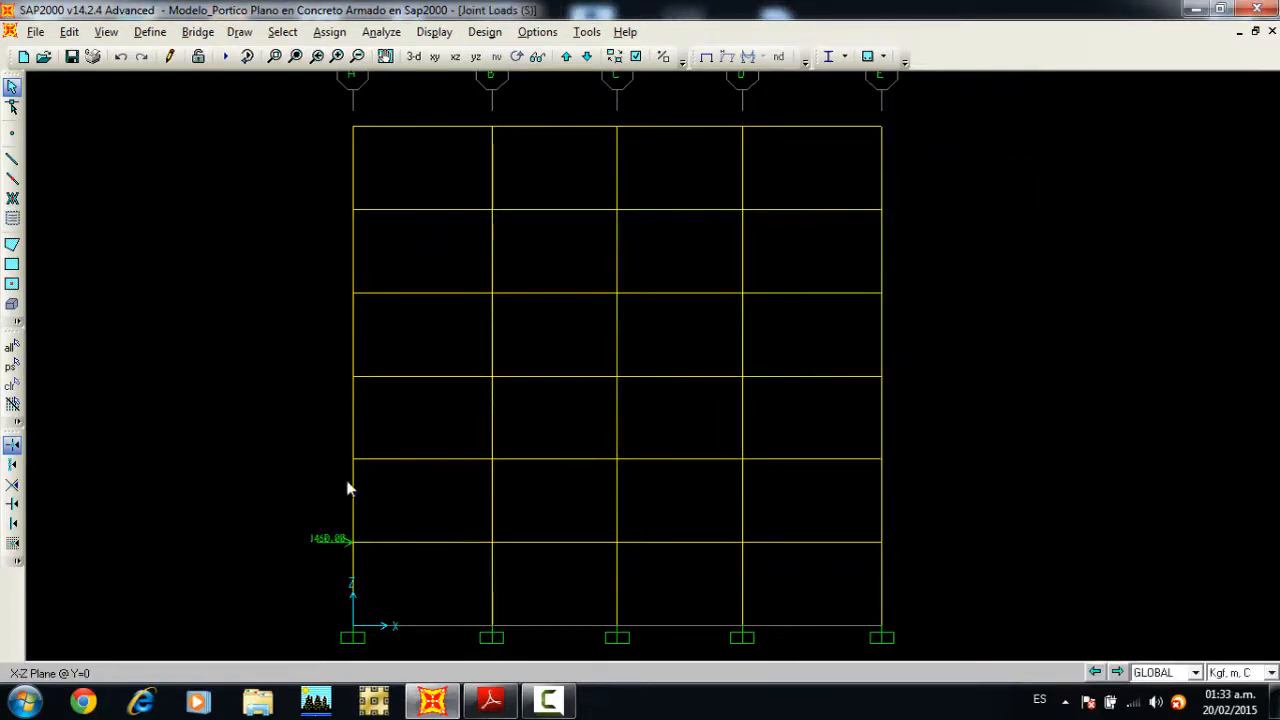
# Step: Assign a global X joint force of 2900 kgf under load pattern S to the level 2 joint on axis A
pyautogui.click(353, 459)
pyautogui.click(329, 31)
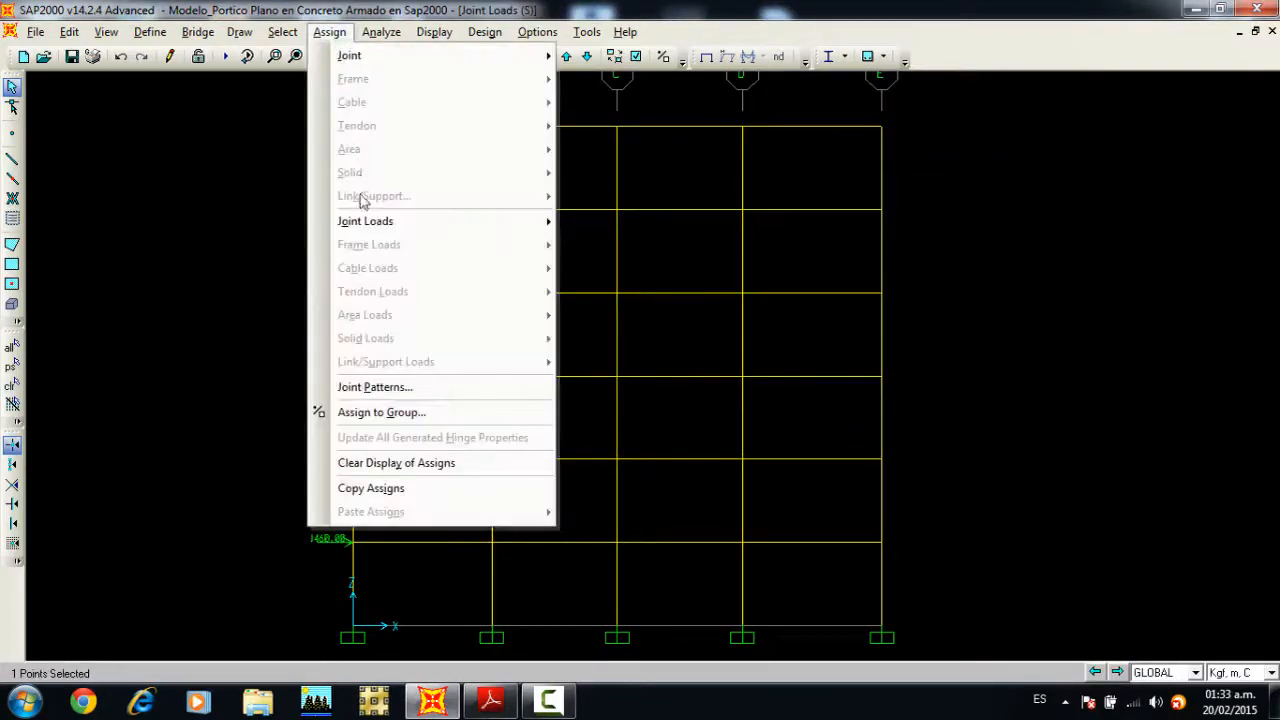
pyautogui.moveTo(370, 221)
pyautogui.click(590, 220)
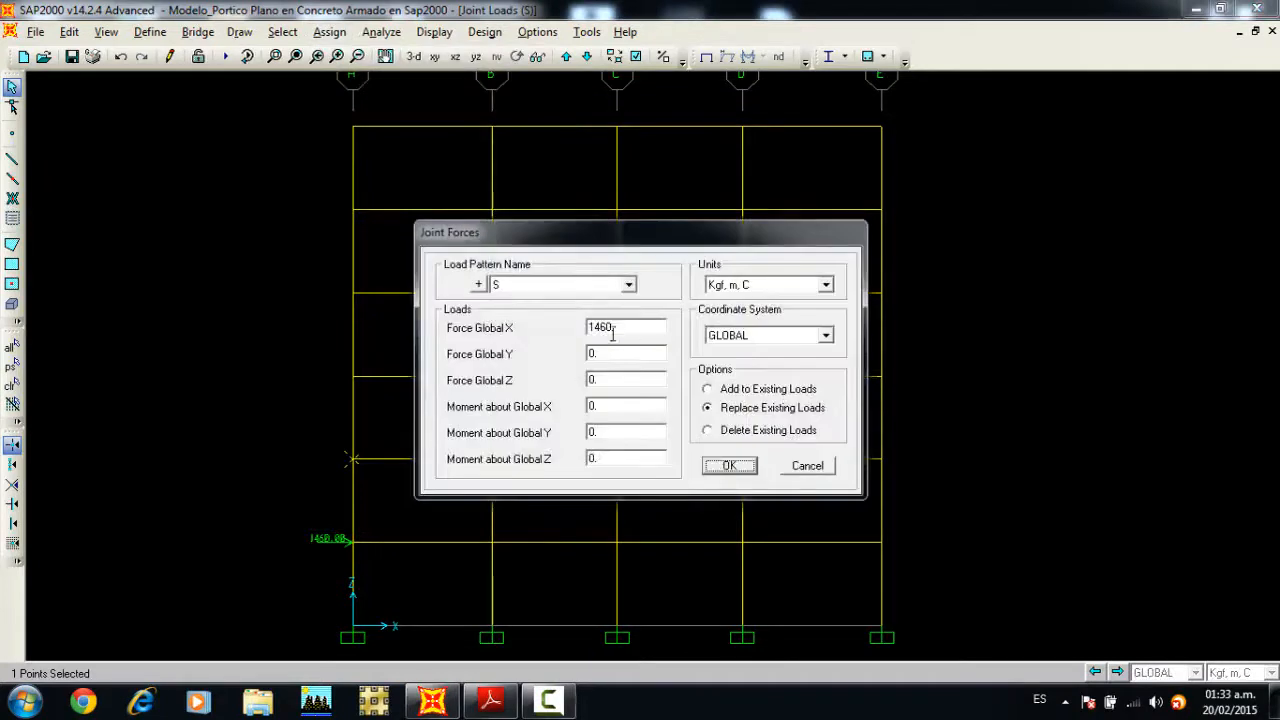
pyautogui.doubleClick(616, 329)
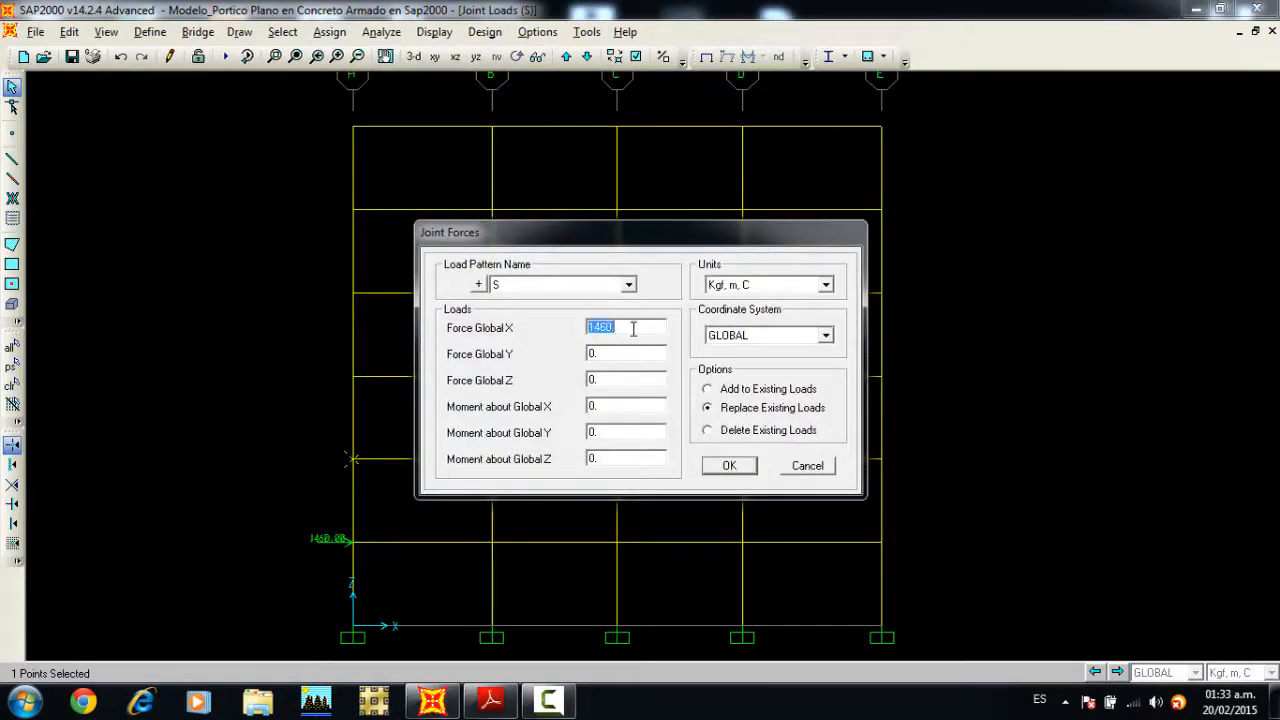
pyautogui.write('2900')
pyautogui.click(729, 465)
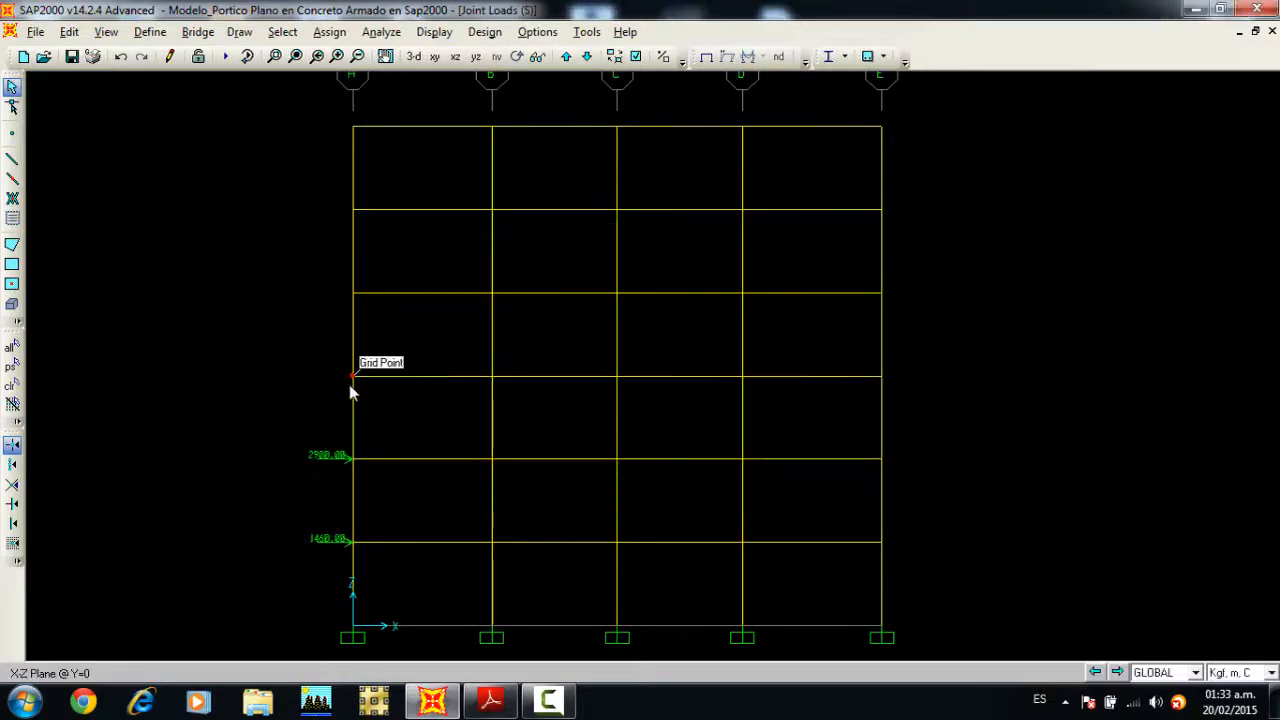
# Step: Assign a global X joint force of 4400 kgf under load pattern S to the level 3 joint on axis A
pyautogui.click(329, 32)
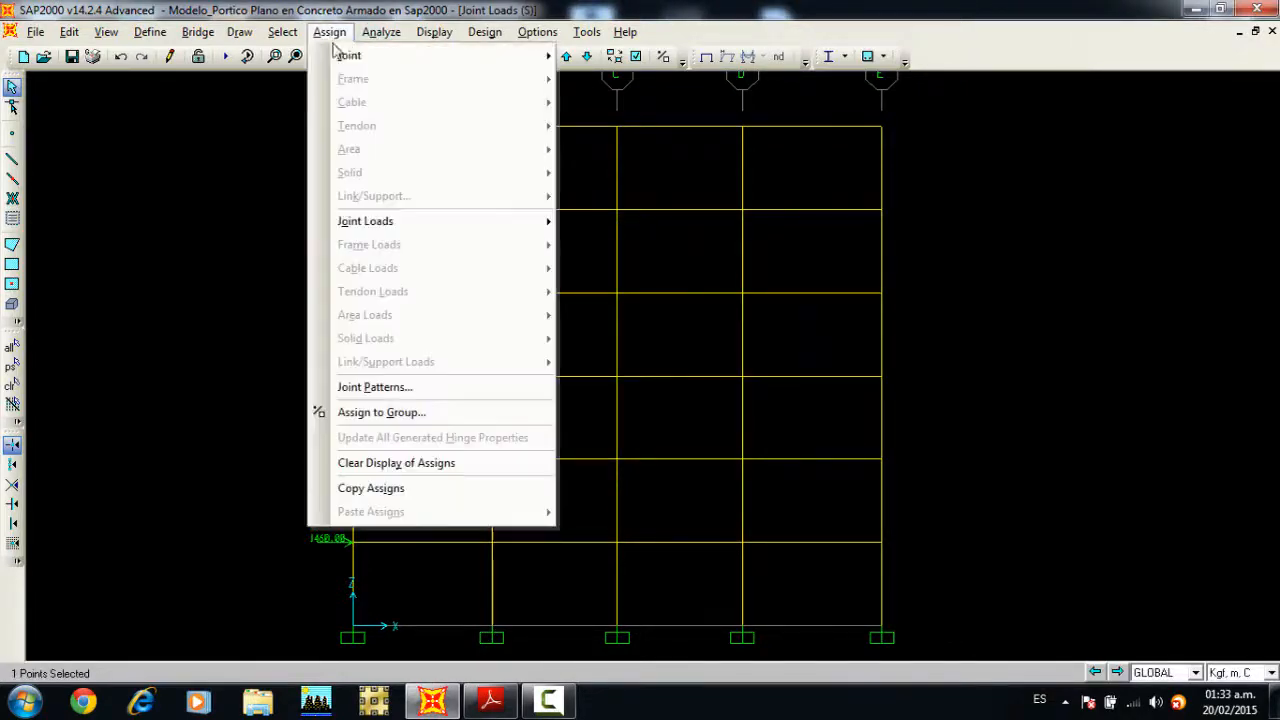
pyautogui.moveTo(375, 221)
pyautogui.click(599, 220)
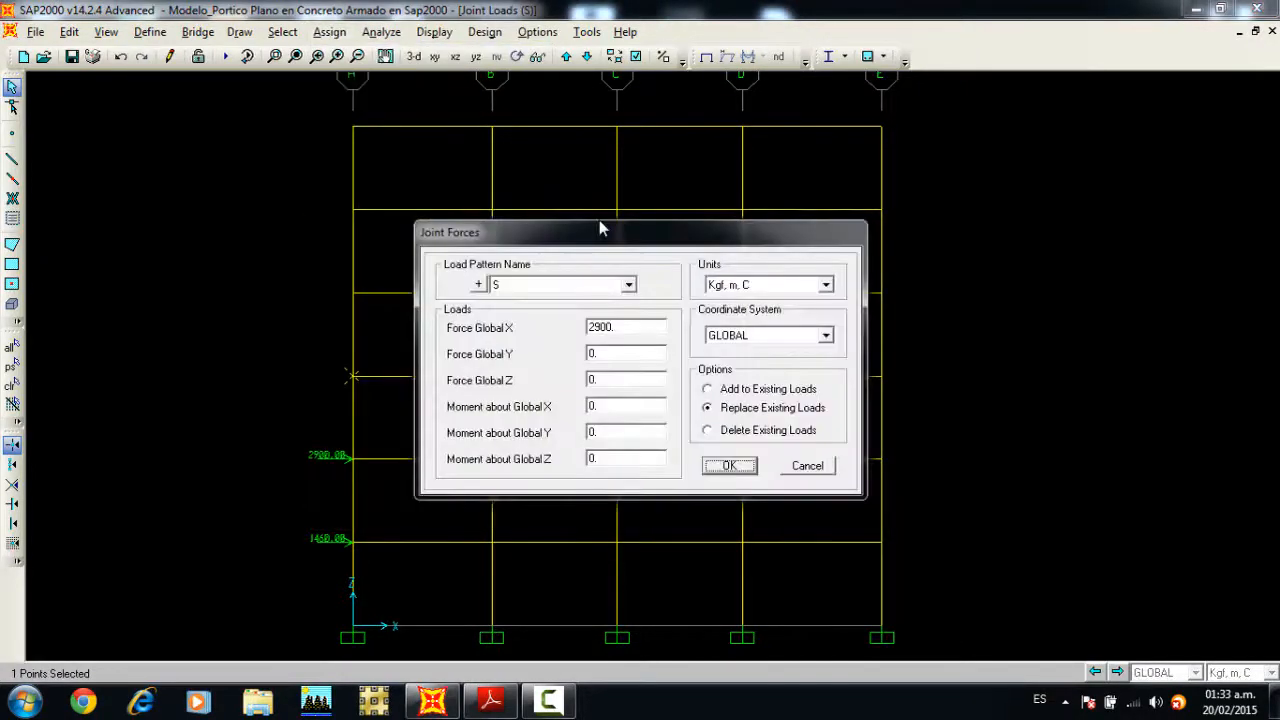
pyautogui.doubleClick(620, 326)
pyautogui.write('4400')
pyautogui.click(729, 465)
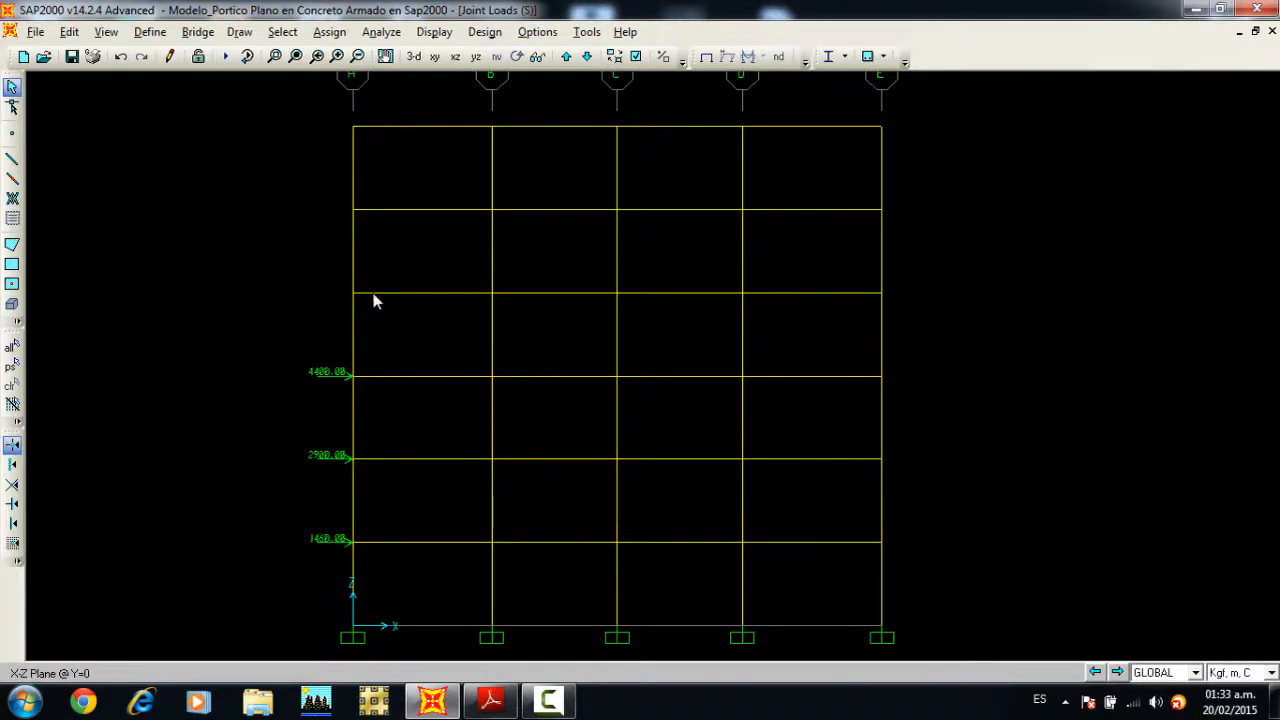
# Step: Assign a global X joint force of 5850 kgf under load pattern S to the level 4 joint on axis A
pyautogui.click(356, 296)
pyautogui.click(340, 34)
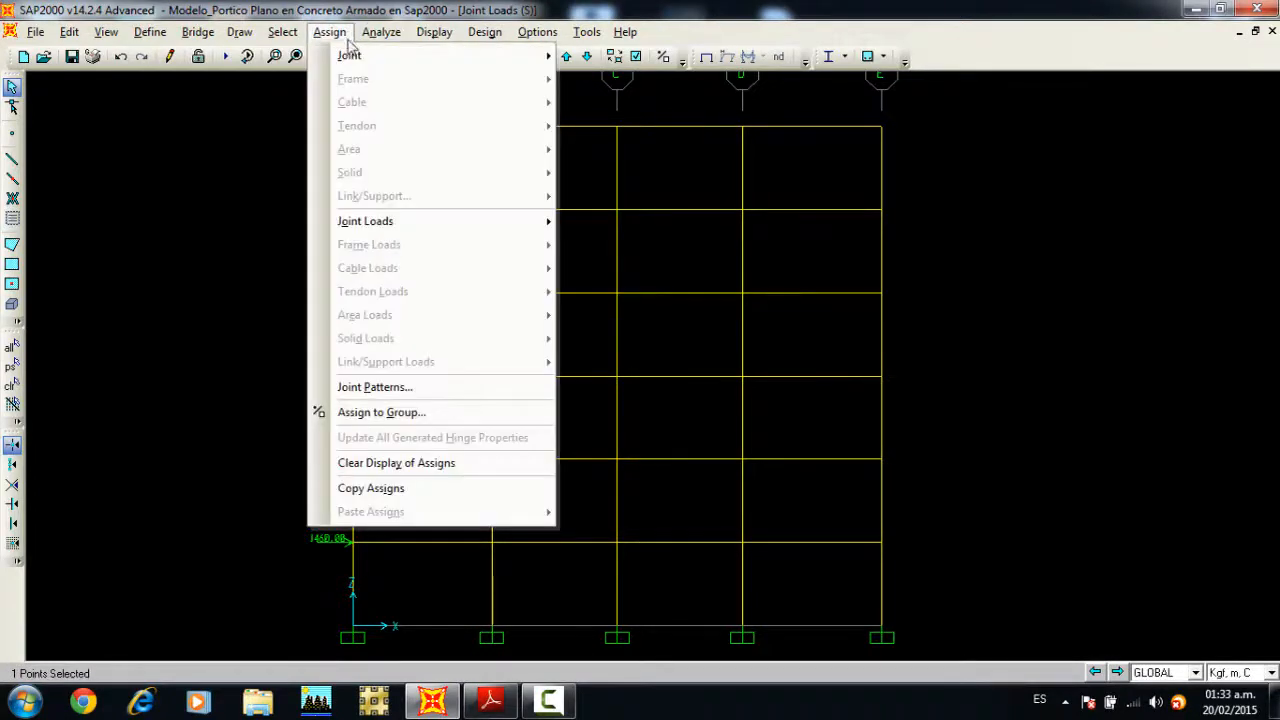
pyautogui.moveTo(376, 222)
pyautogui.click(608, 228)
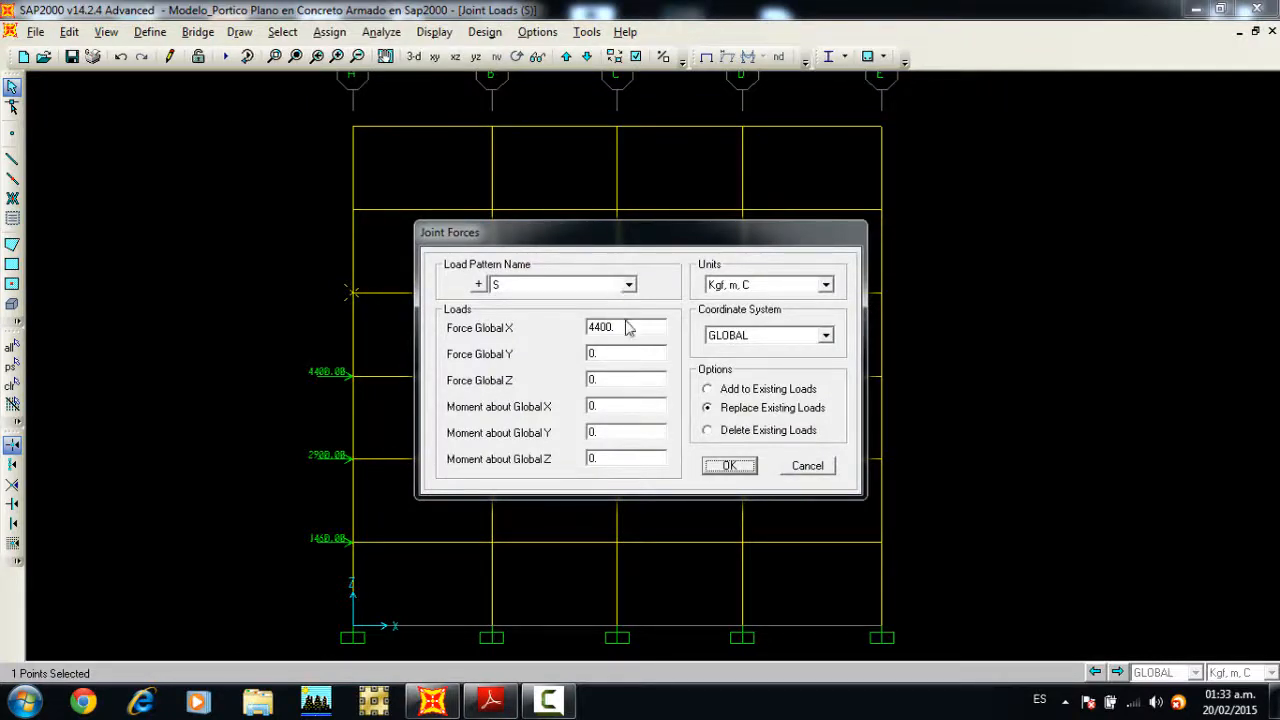
pyautogui.moveTo(587, 325); pyautogui.dragTo(595, 323)
pyautogui.write('5850')
pyautogui.click(729, 465)
# Step: Assign a global X joint force of 7300 kgf under load pattern S to the level 5 joint on axis A
pyautogui.click(354, 211)
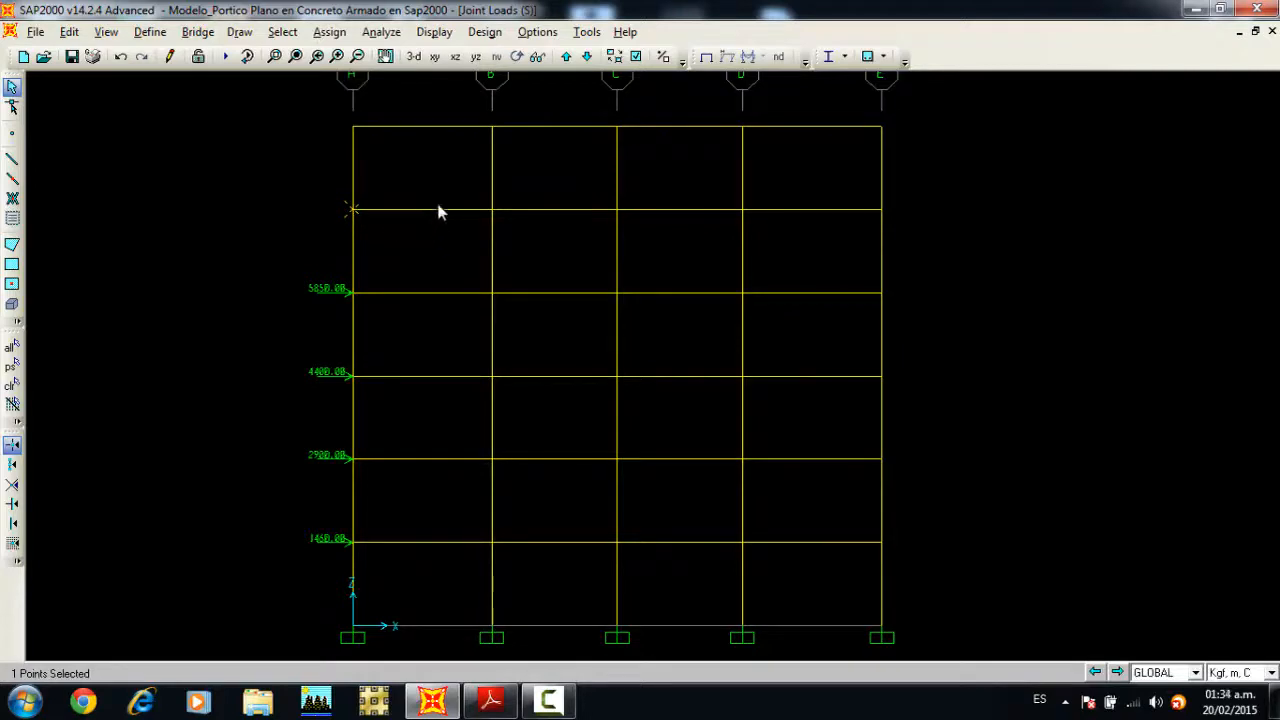
pyautogui.click(329, 31)
pyautogui.moveTo(370, 224)
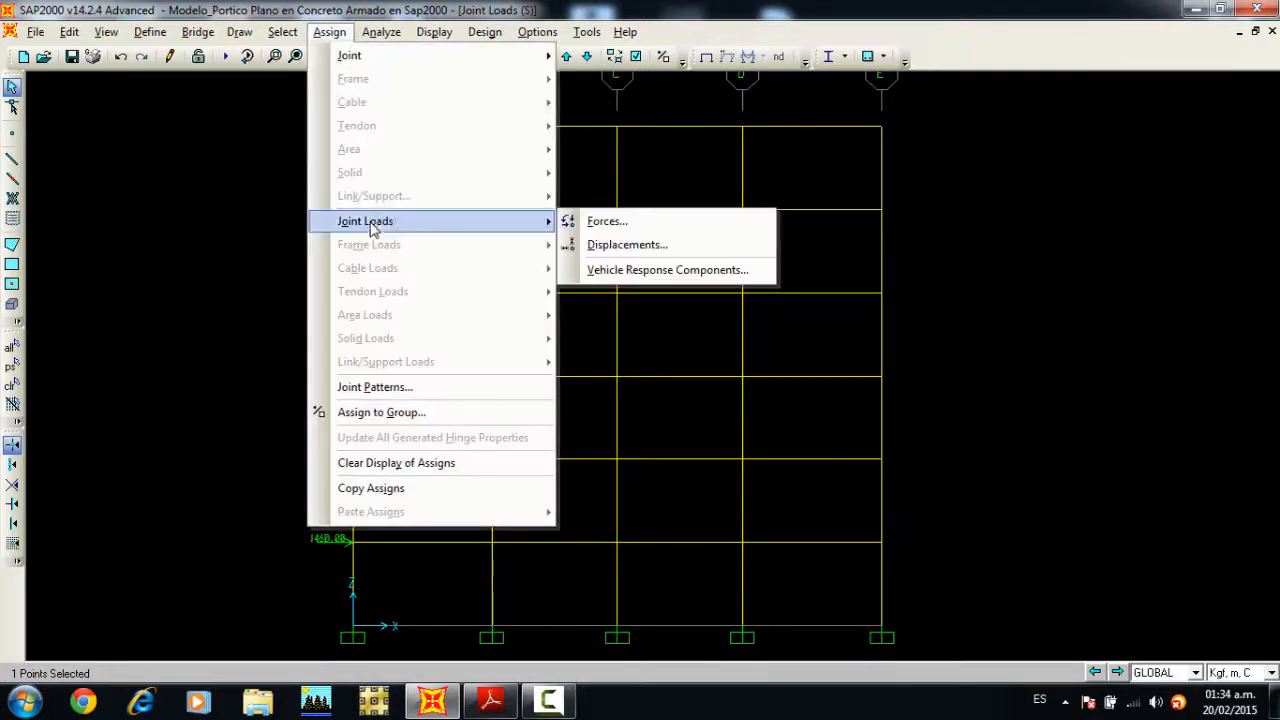
pyautogui.click(585, 223)
pyautogui.doubleClick(613, 327)
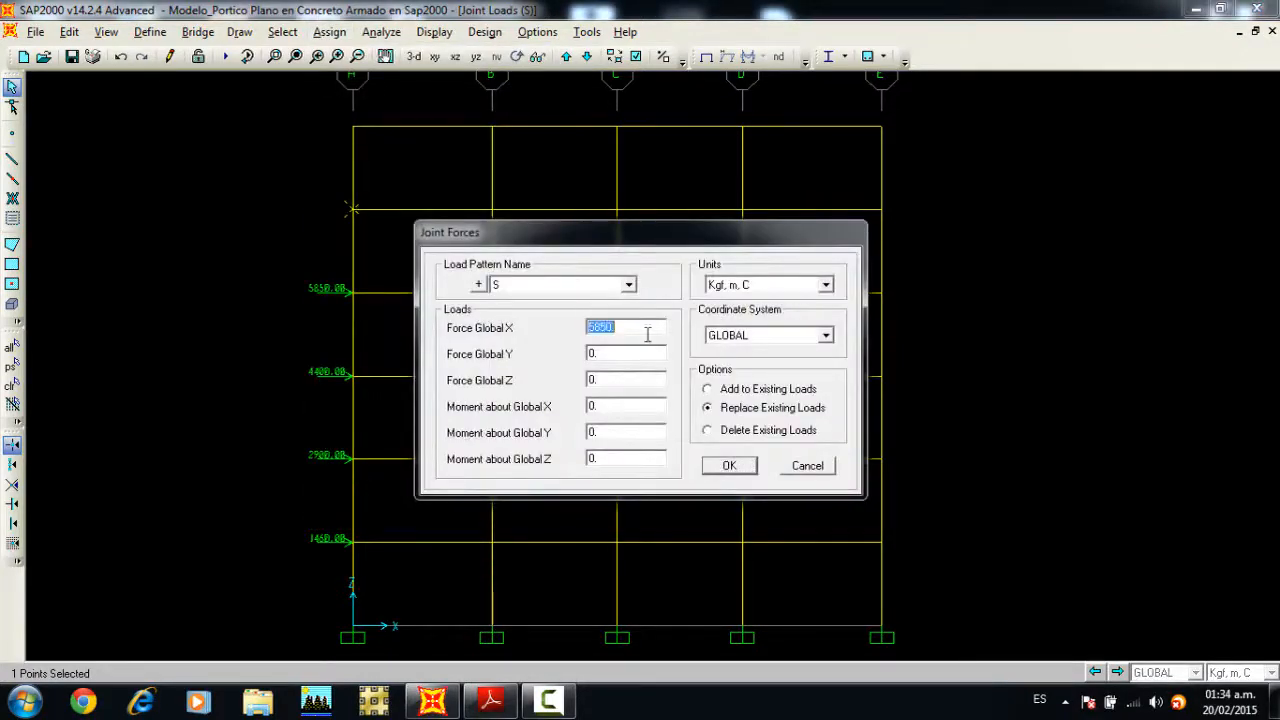
pyautogui.write('7300')
pyautogui.click(728, 465)
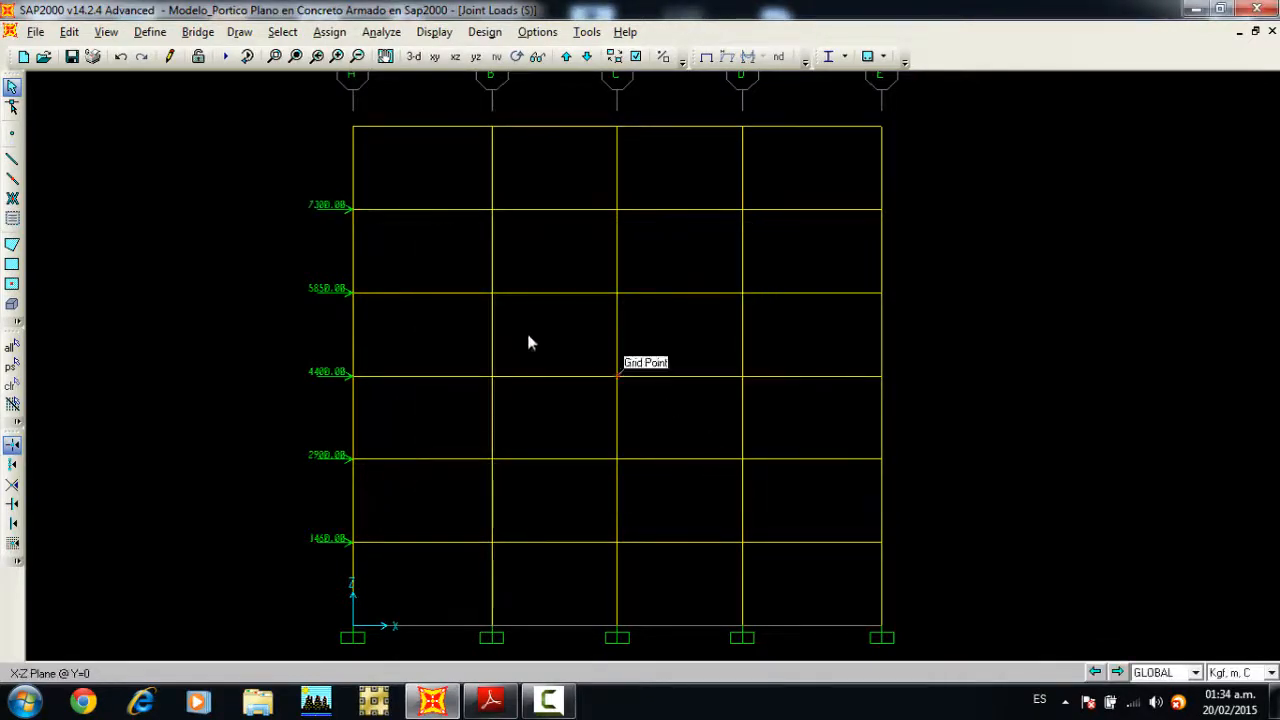
# Step: Assign a global X joint force of 8770 kgf under load pattern S to the top-level joint on axis A
pyautogui.click(352, 126)
pyautogui.click(350, 34)
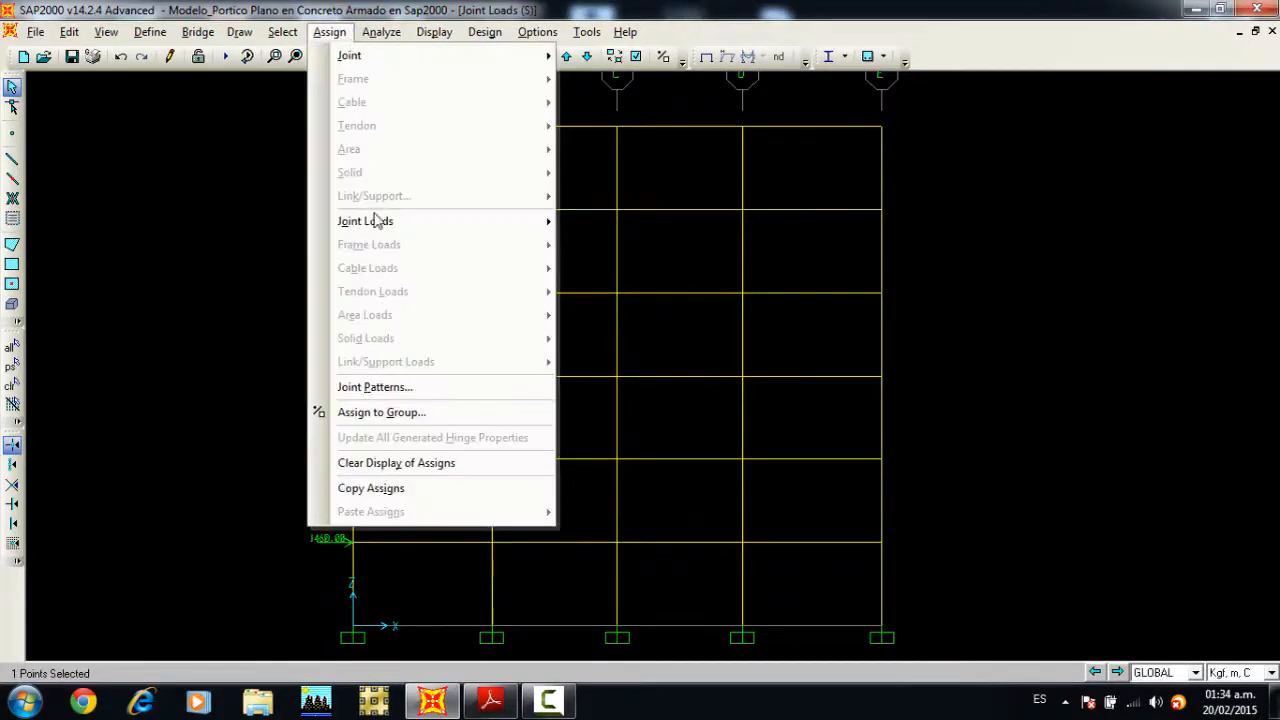
pyautogui.moveTo(371, 220)
pyautogui.click(606, 221)
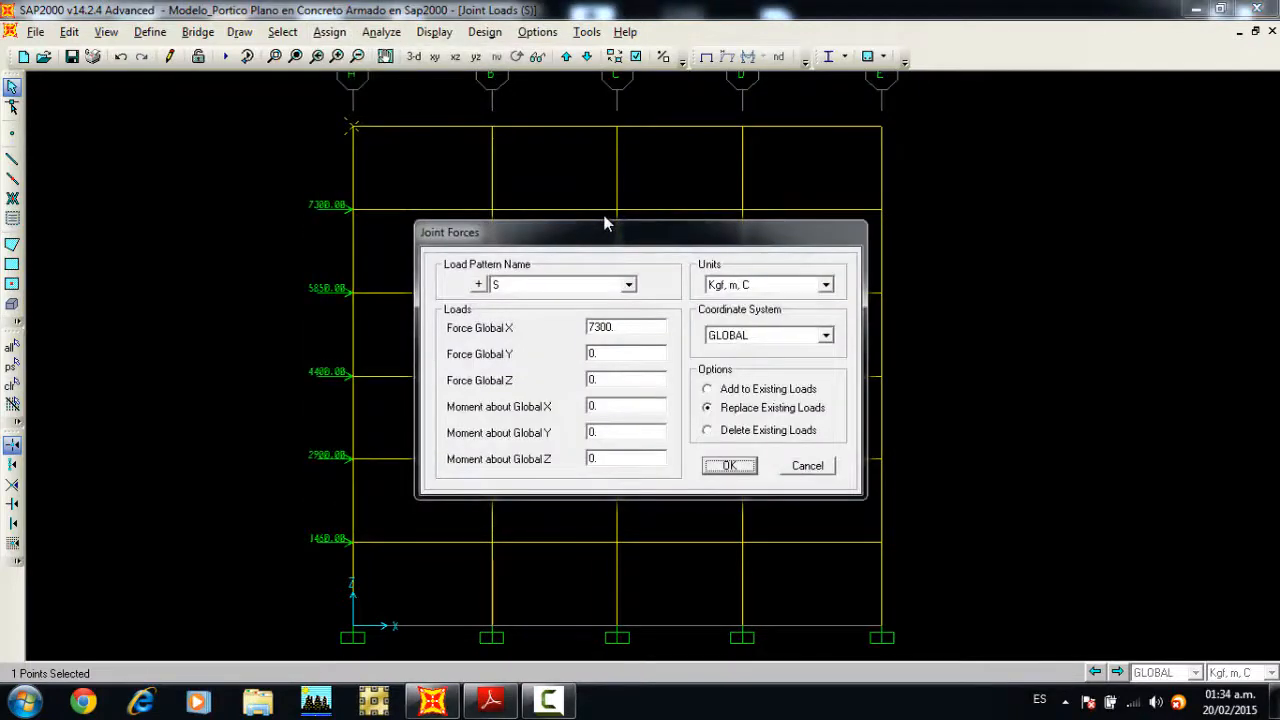
pyautogui.doubleClick(620, 326)
pyautogui.write('8770')
pyautogui.click(727, 467)
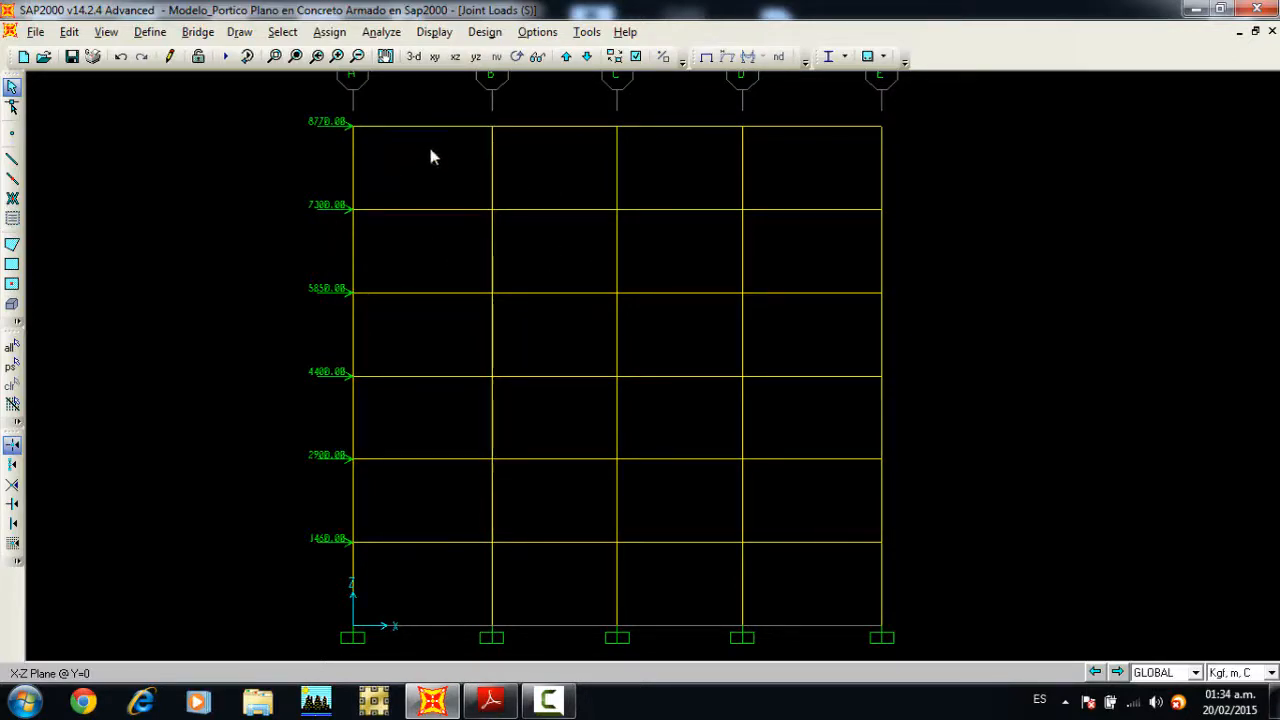
# Step: Return to the undeformed shape and set the analysis degrees of freedom to Plane Frame in the XZ plane
pyautogui.click(706, 57)
pyautogui.moveTo(294, 138); pyautogui.dragTo(278, 134, button='middle')
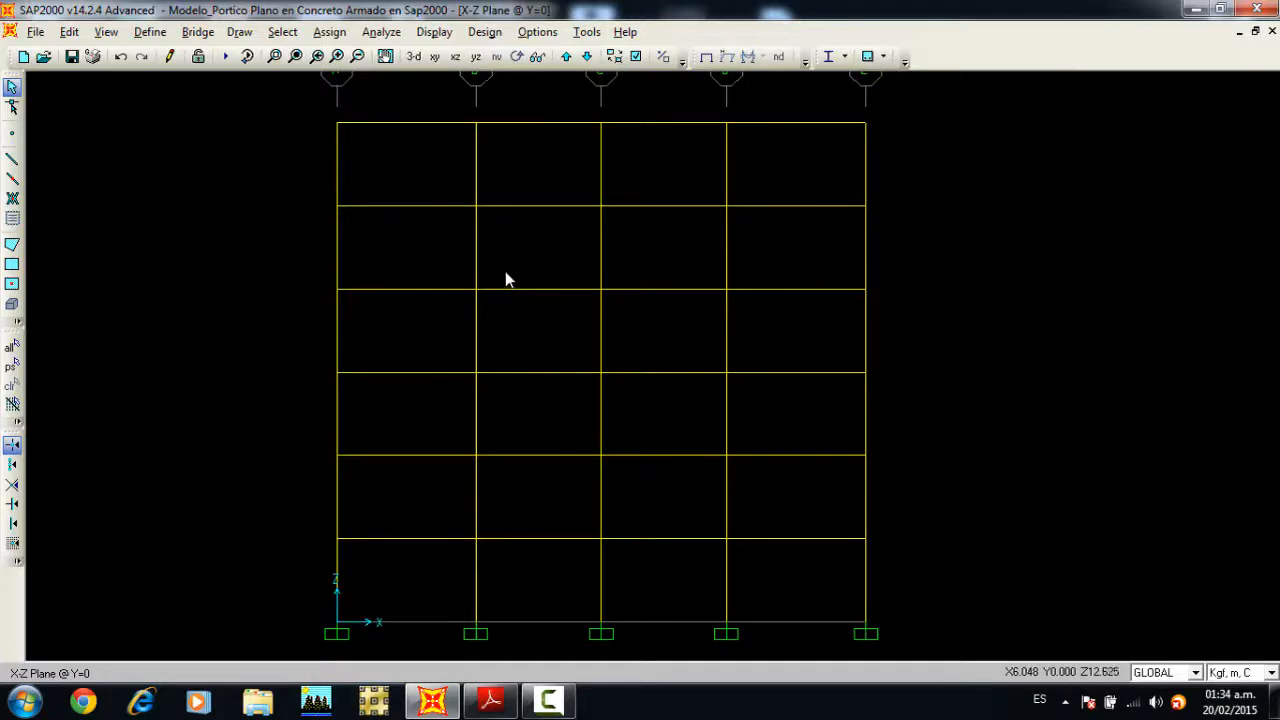
pyautogui.click(382, 33)
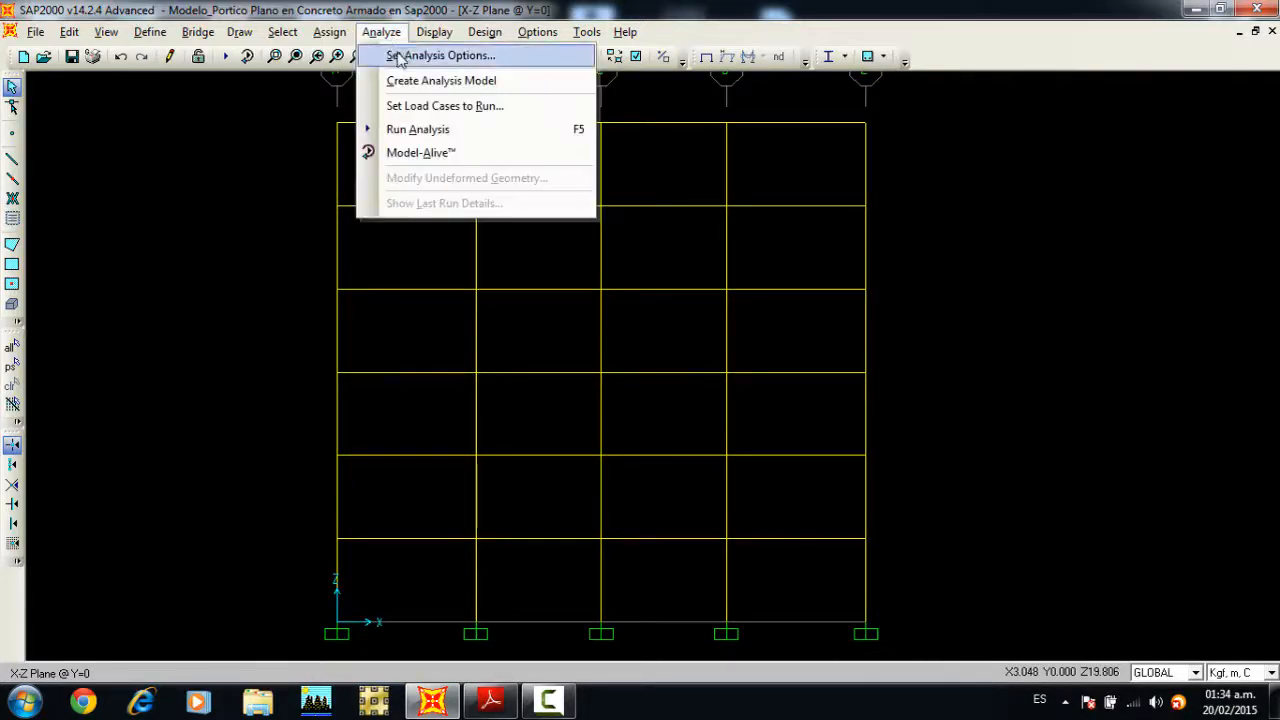
pyautogui.click(398, 58)
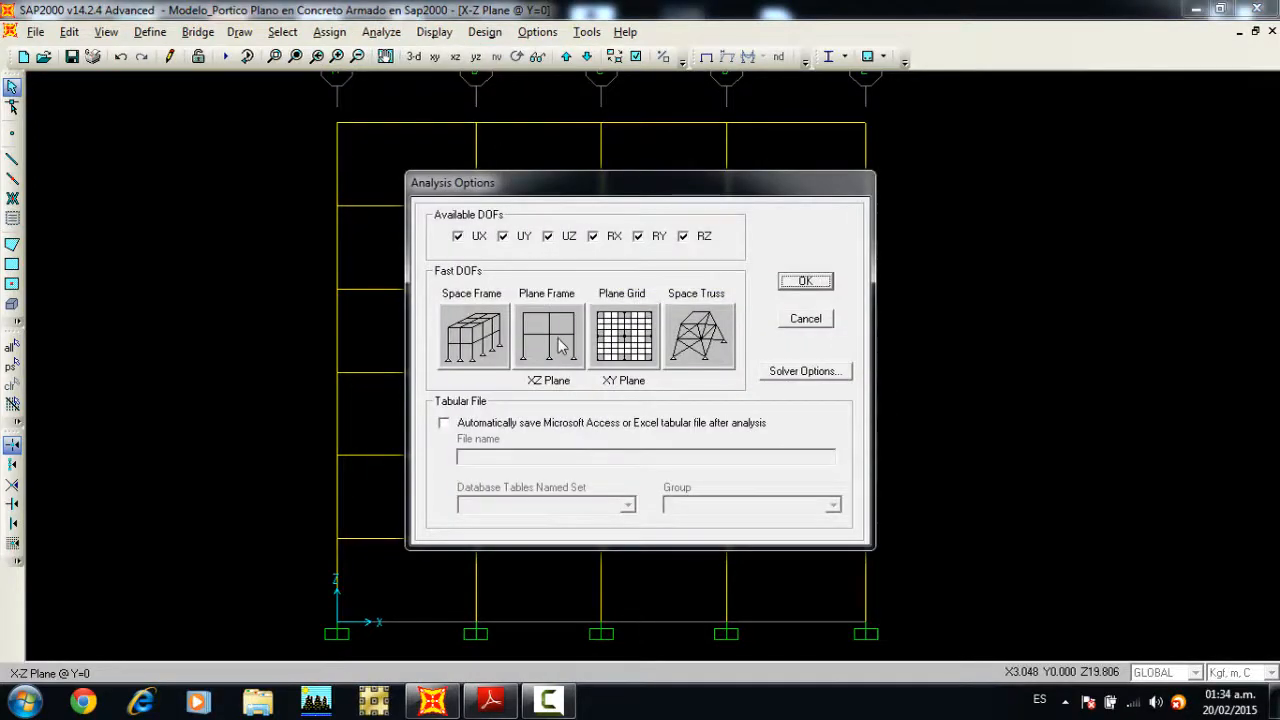
pyautogui.click(558, 338)
pyautogui.click(806, 282)
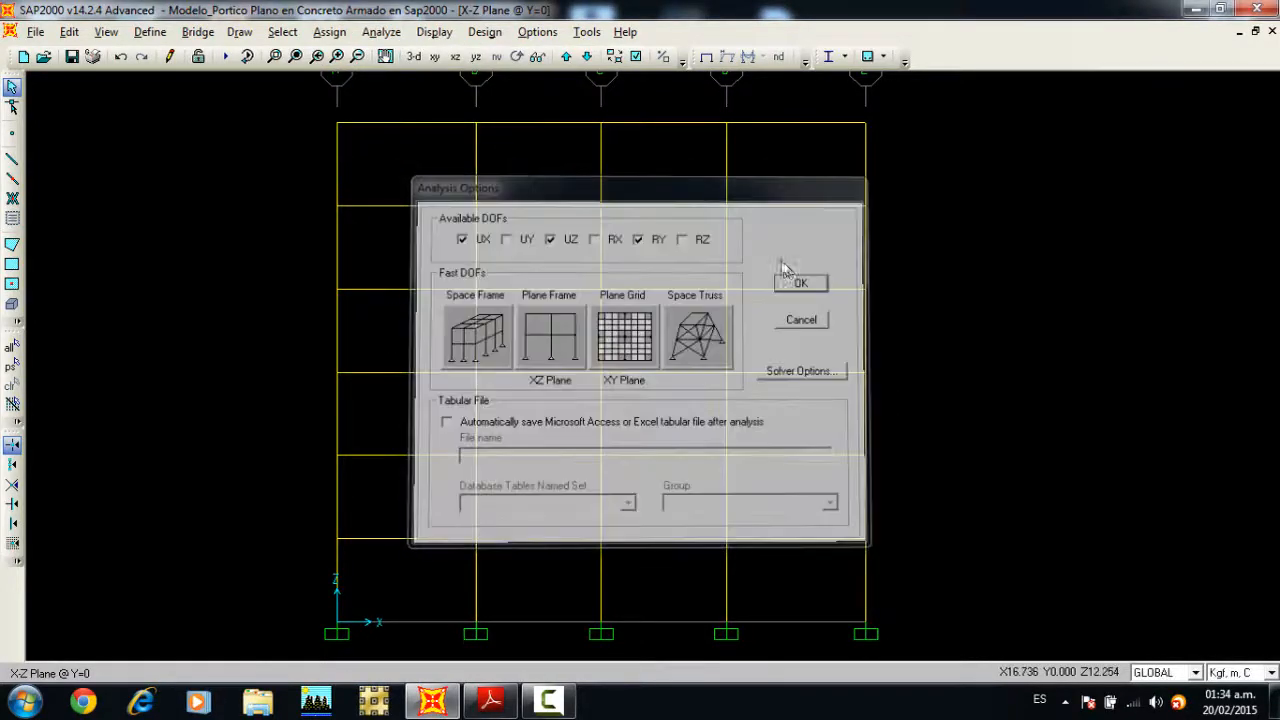
# Step: Set the MODAL load case to Do Not Run in the load cases for analysis
pyautogui.click(365, 33)
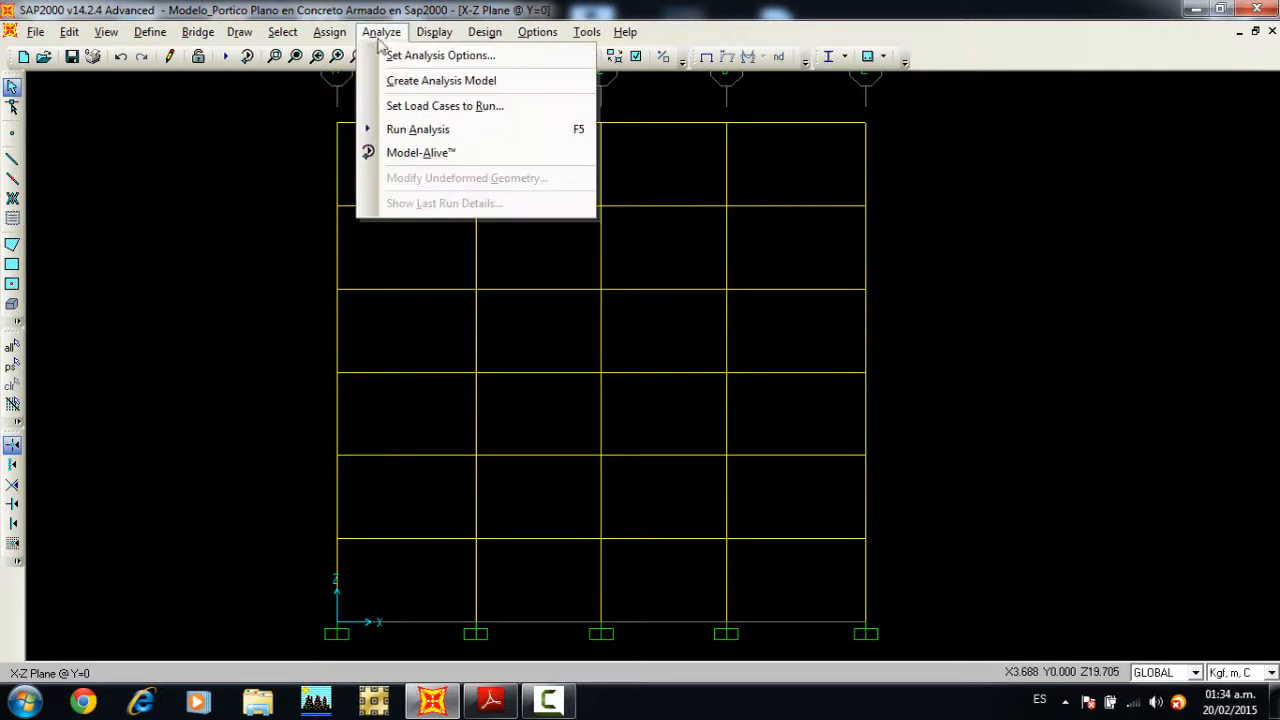
pyautogui.click(408, 104)
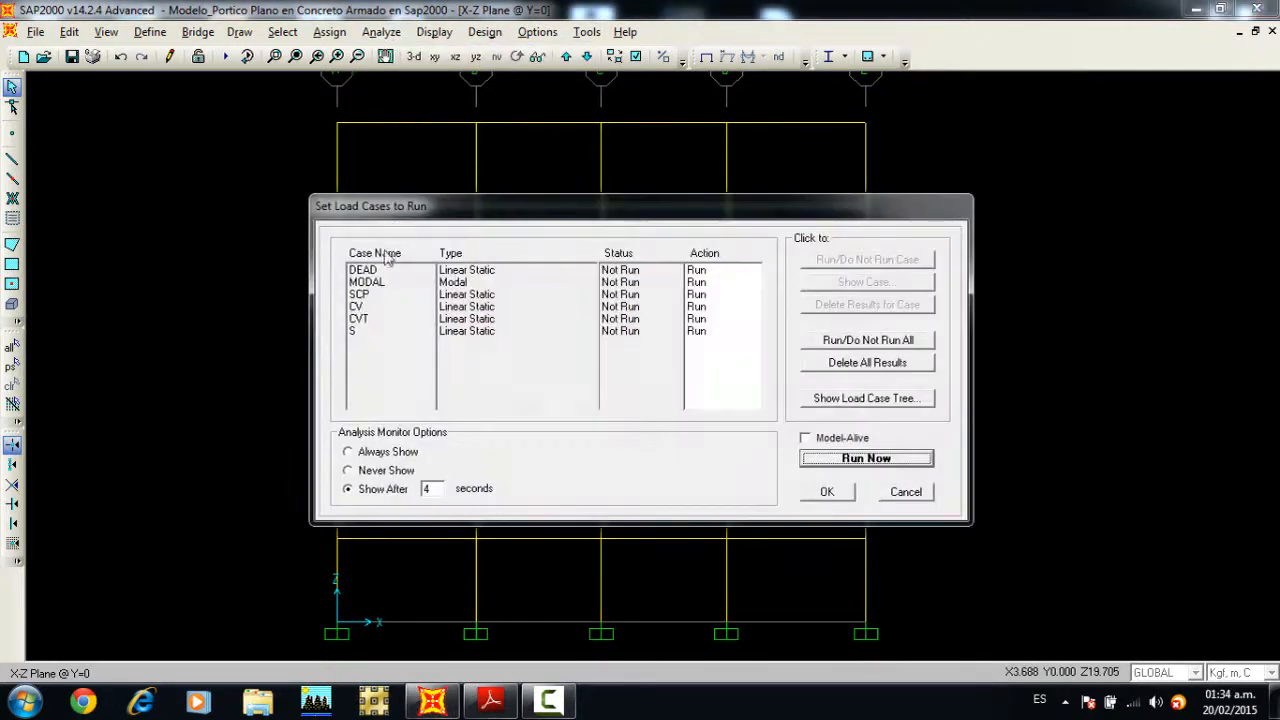
pyautogui.click(385, 283)
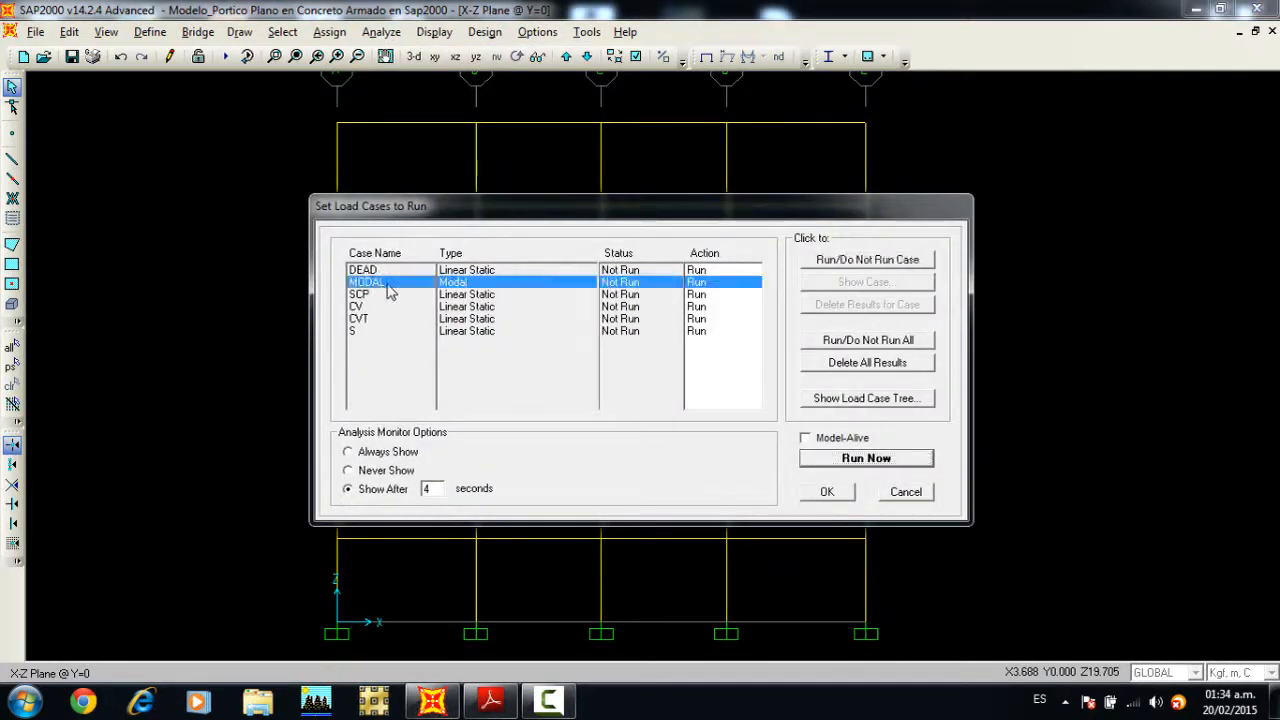
pyautogui.click(853, 263)
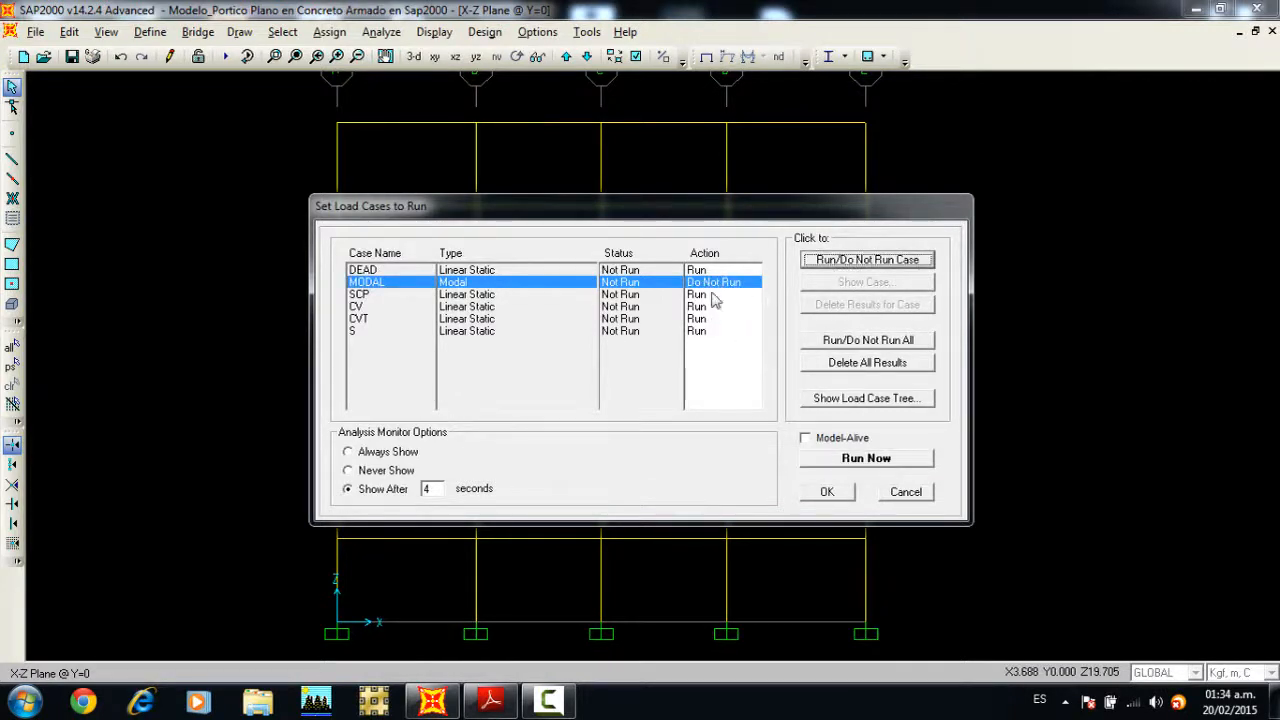
pyautogui.click(848, 492)
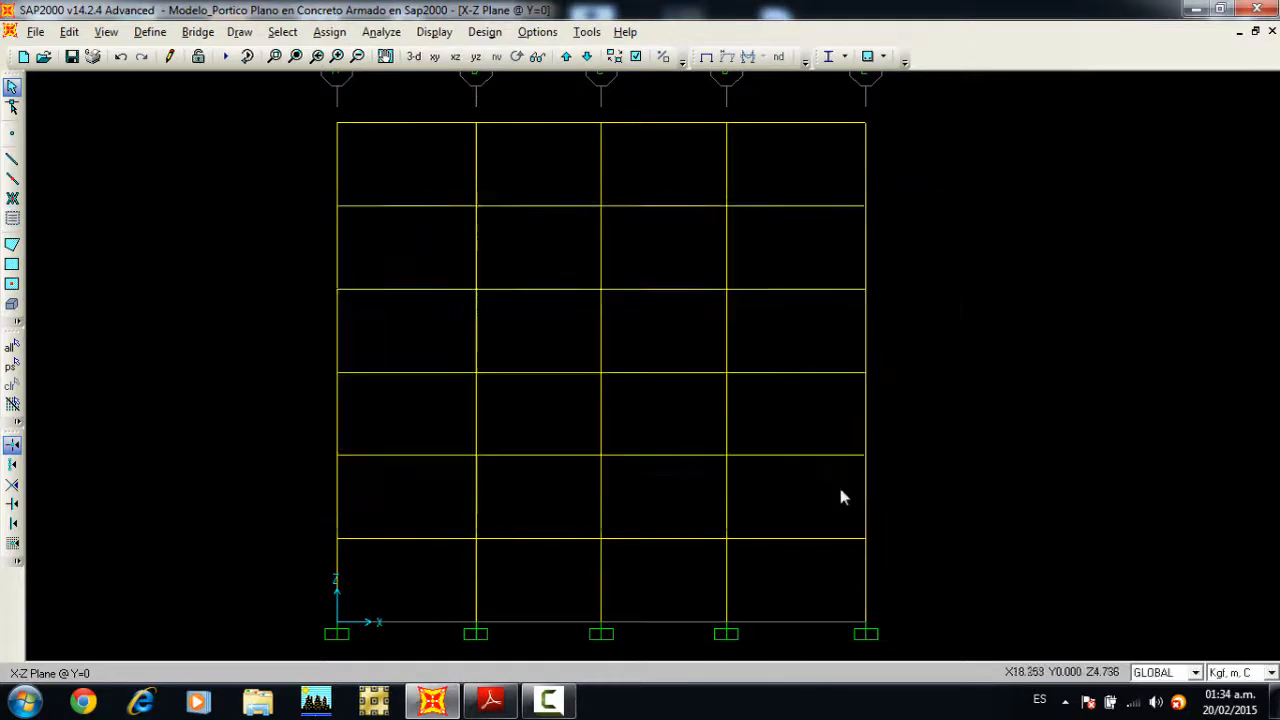
# Step: Set the concrete frame design preferences to code ACI 318-08/IBC2009 with a utilization factor limit of 1
pyautogui.click(485, 32)
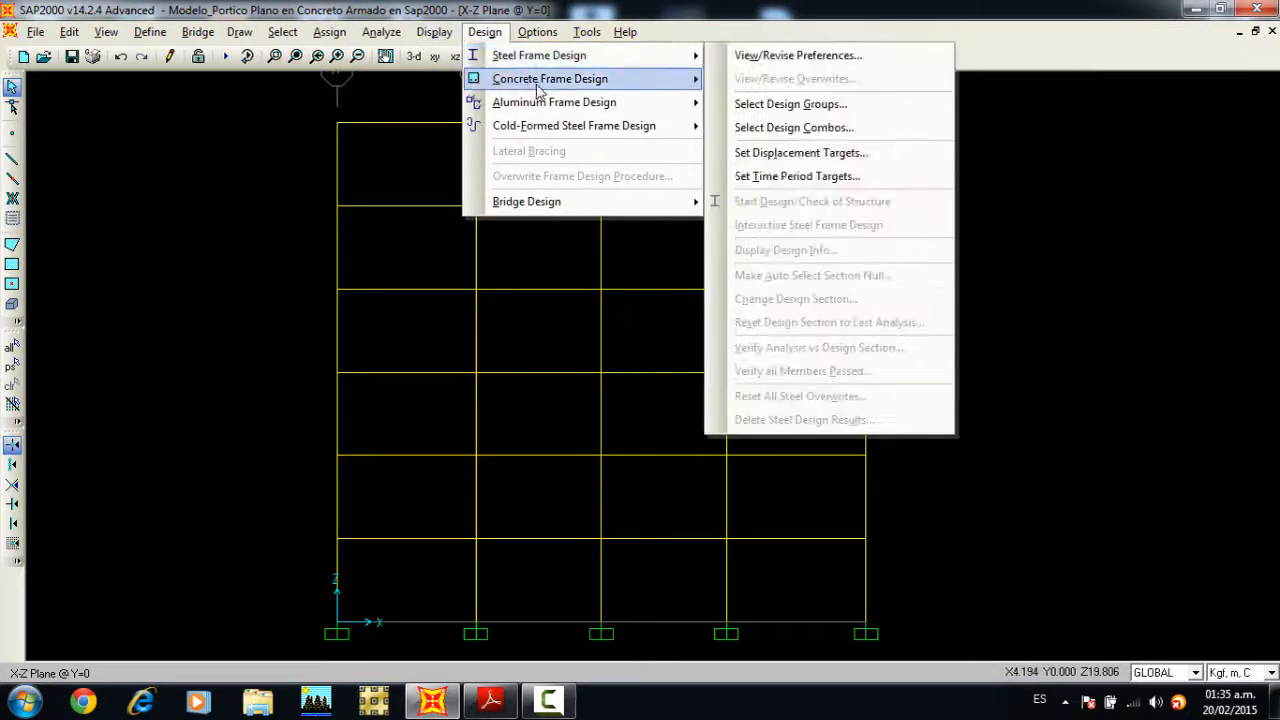
pyautogui.moveTo(540, 88)
pyautogui.click(753, 80)
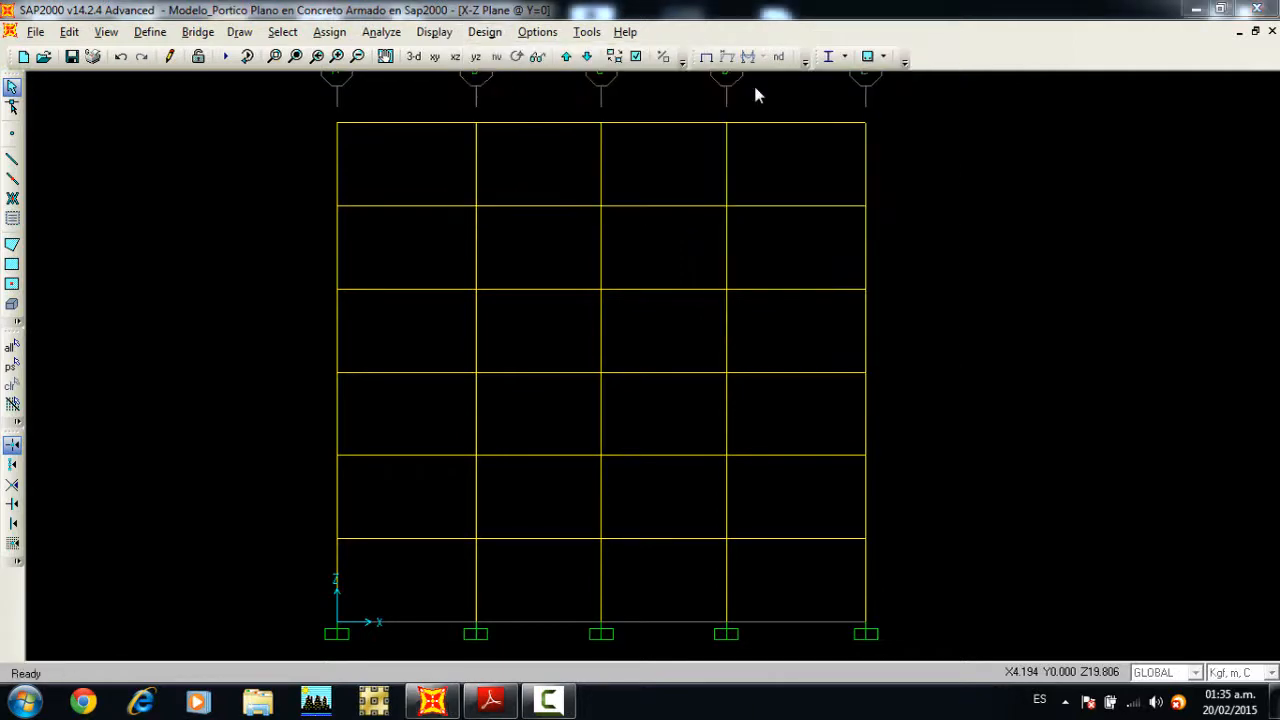
pyautogui.click(650, 163)
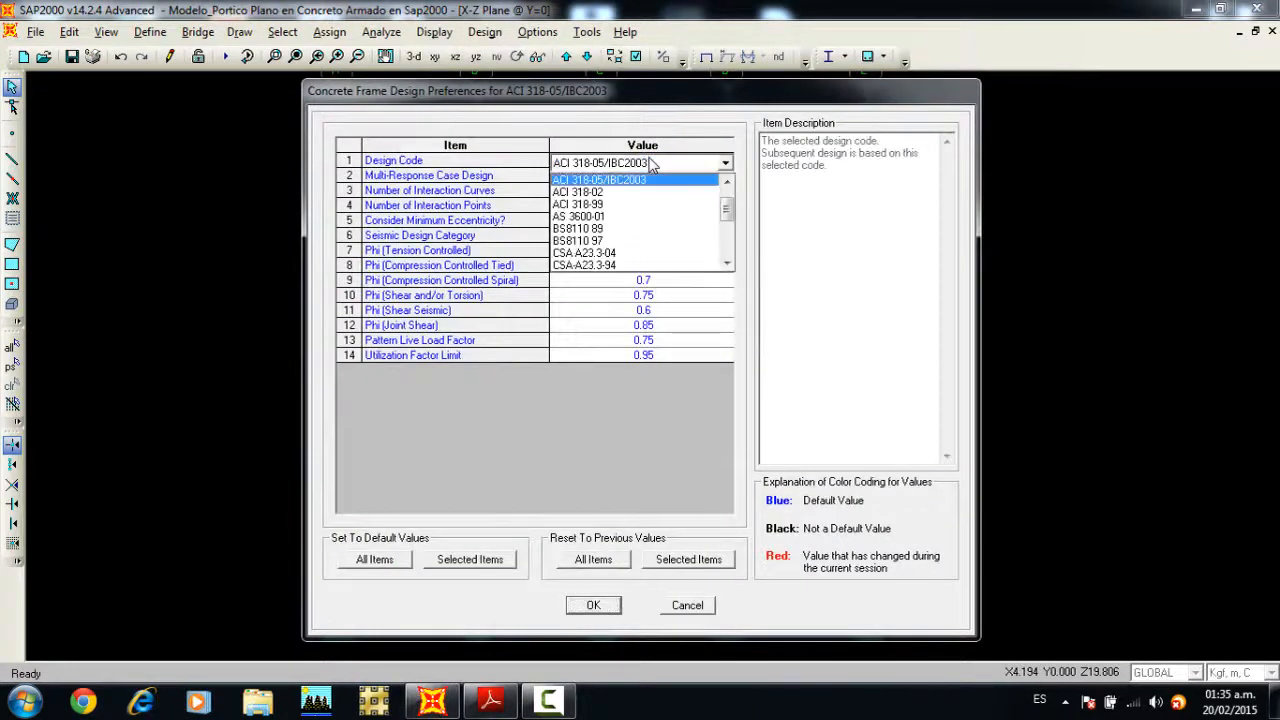
pyautogui.scroll(2, 640, 188)
pyautogui.click(636, 192)
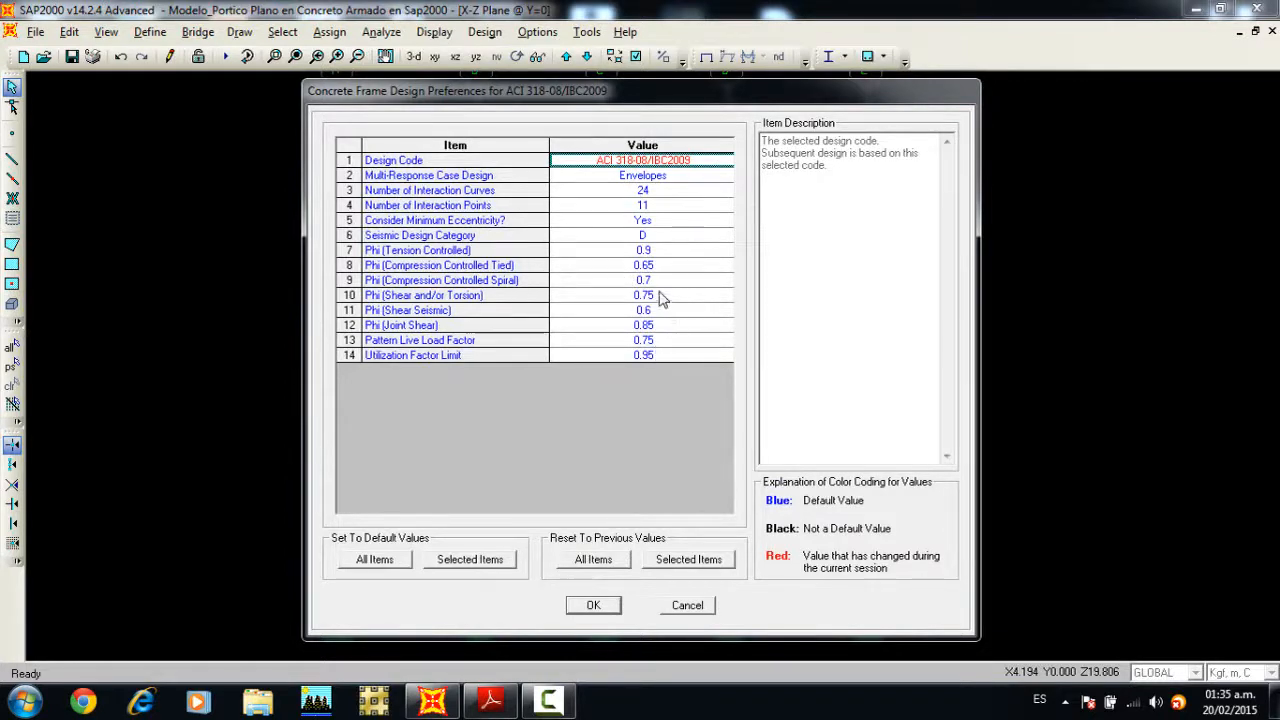
pyautogui.click(650, 355)
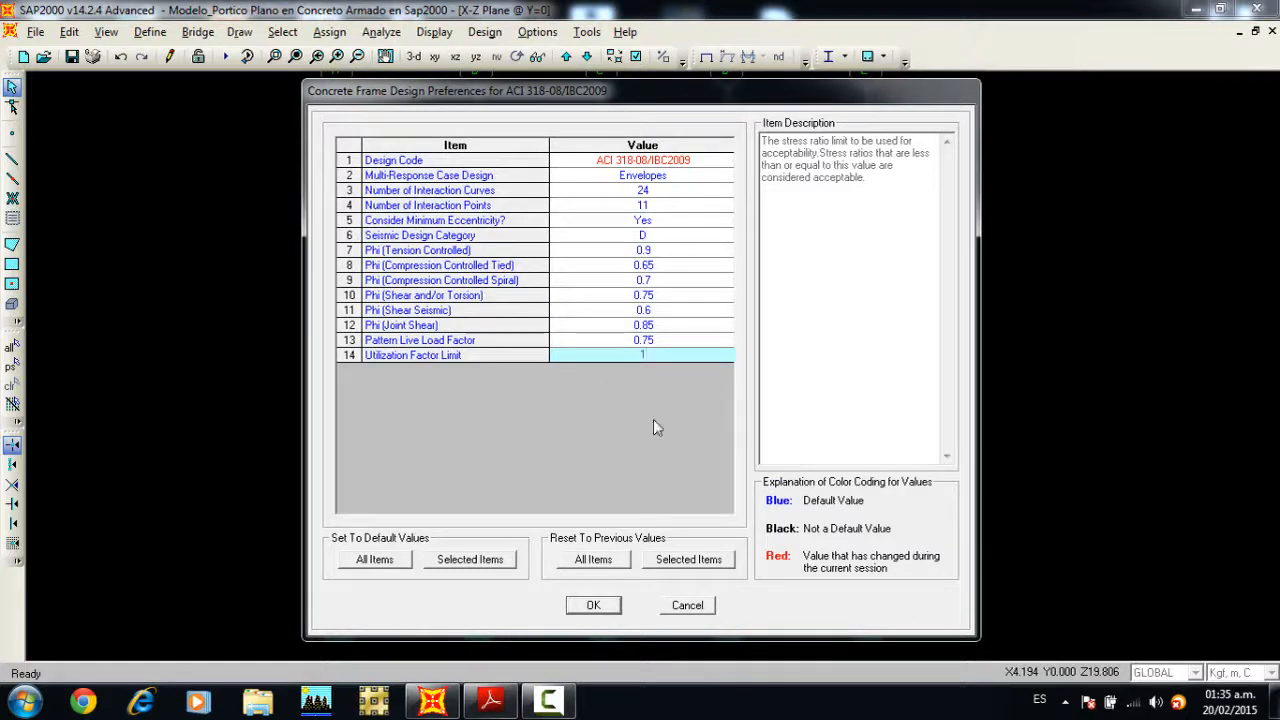
pyautogui.click(590, 604)
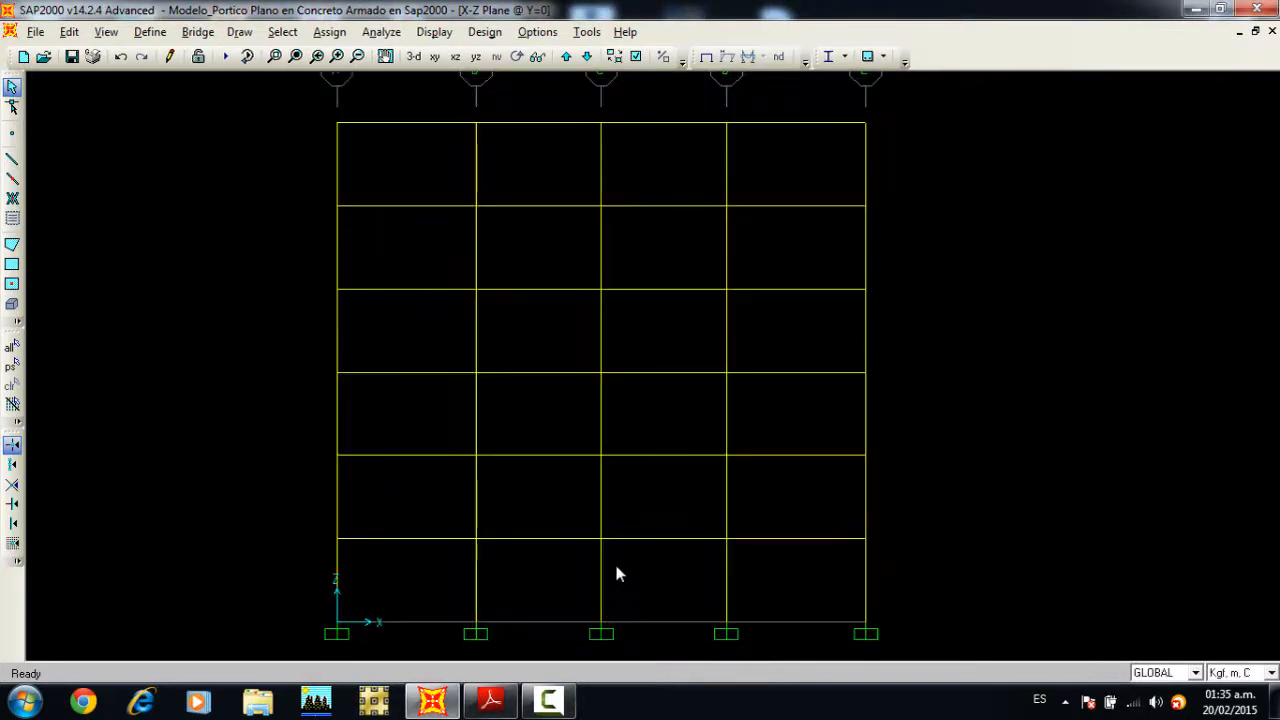
# Step: Add COMB1 through COMB8 as concrete design load combinations and disable automatic generation of code-based combinations
pyautogui.click(485, 32)
pyautogui.moveTo(557, 88)
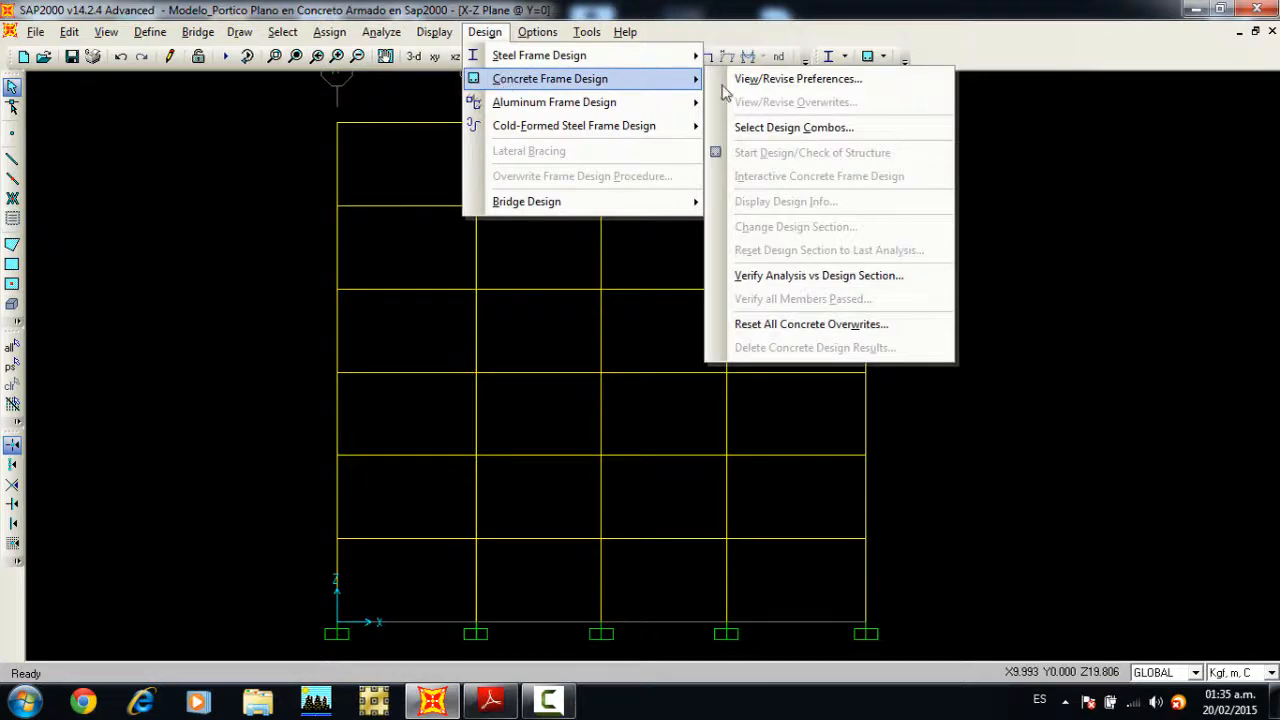
pyautogui.click(780, 127)
pyautogui.keyDown('shift'); pyautogui.moveTo(520, 345); pyautogui.dragTo(524, 392); pyautogui.keyUp('shift')
pyautogui.click(642, 325)
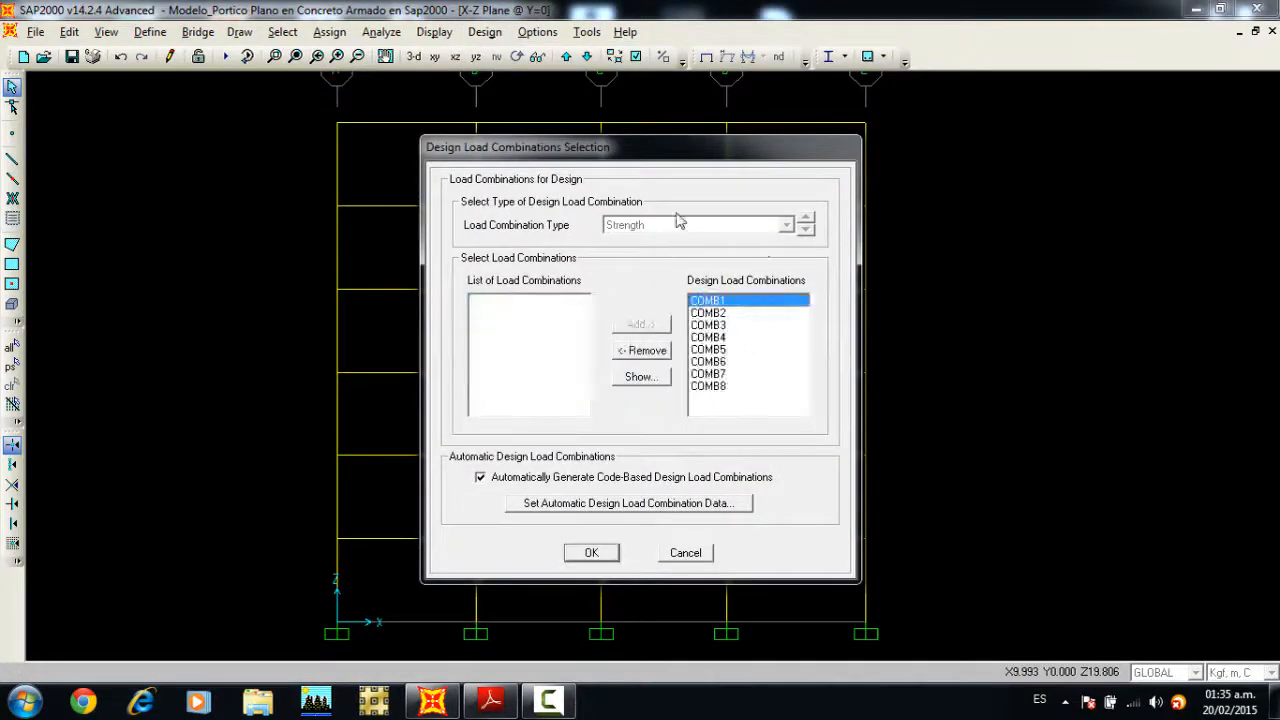
pyautogui.click(493, 478)
pyautogui.click(592, 554)
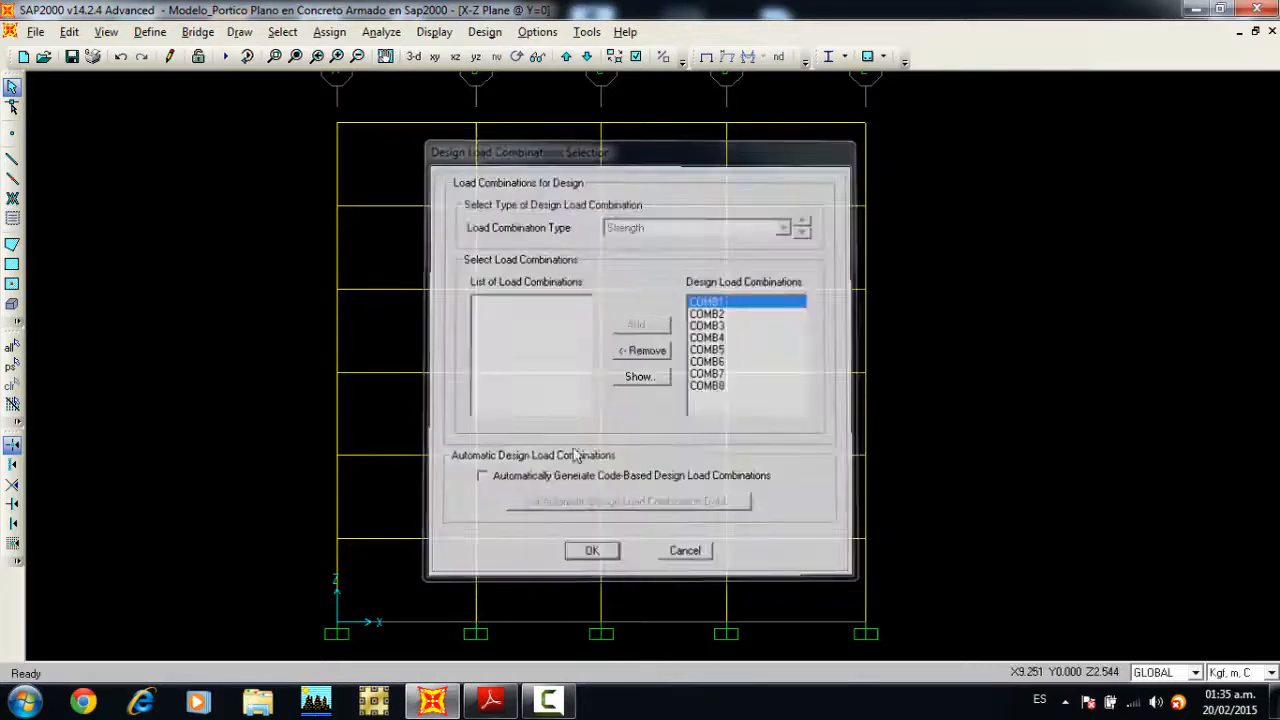
# Step: Run the analysis for the DEAD, SCP, CV, CVT and S cases and briefly animate the DEAD deformed shape
pyautogui.moveTo(572, 291); pyautogui.dragTo(601, 290, button='middle')
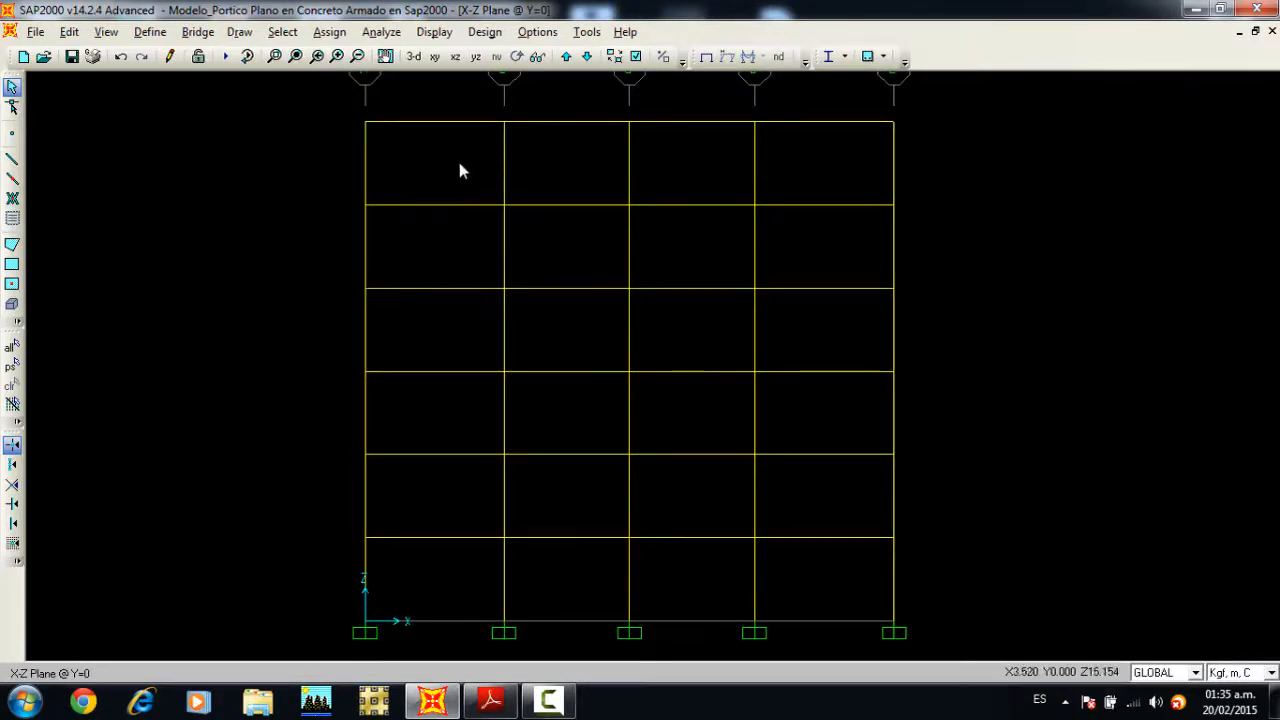
pyautogui.click(226, 57)
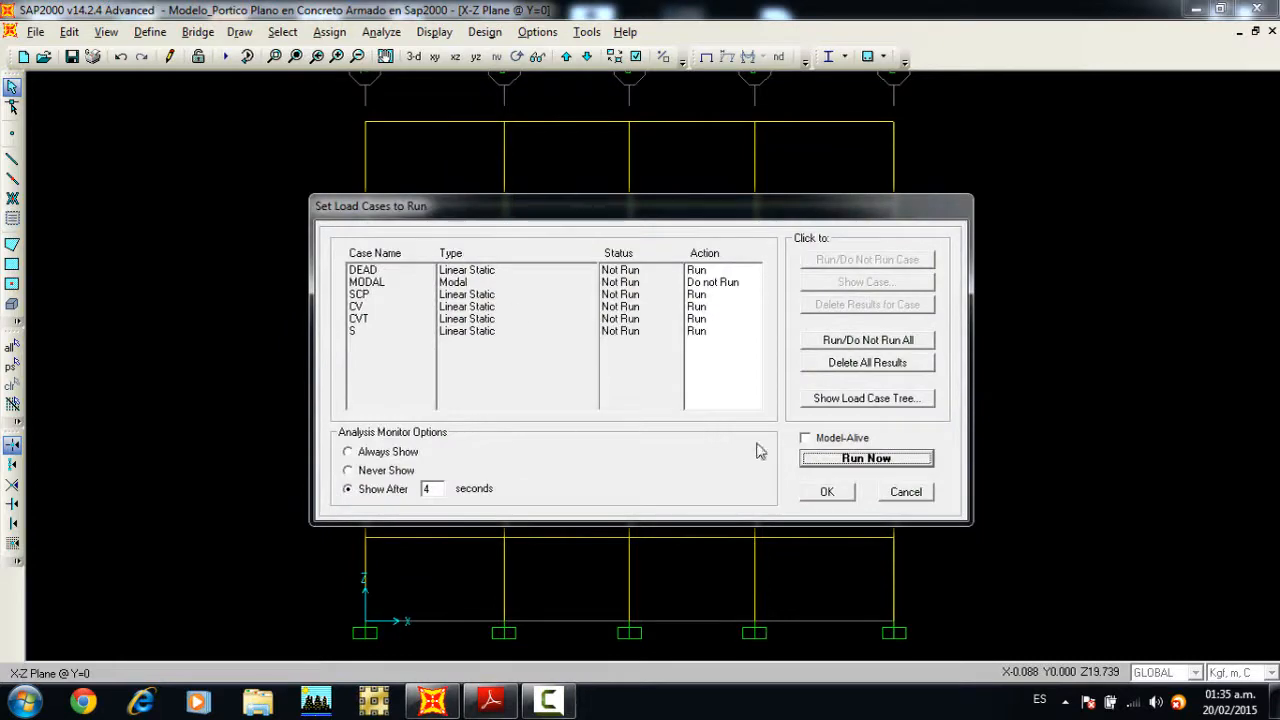
pyautogui.click(845, 458)
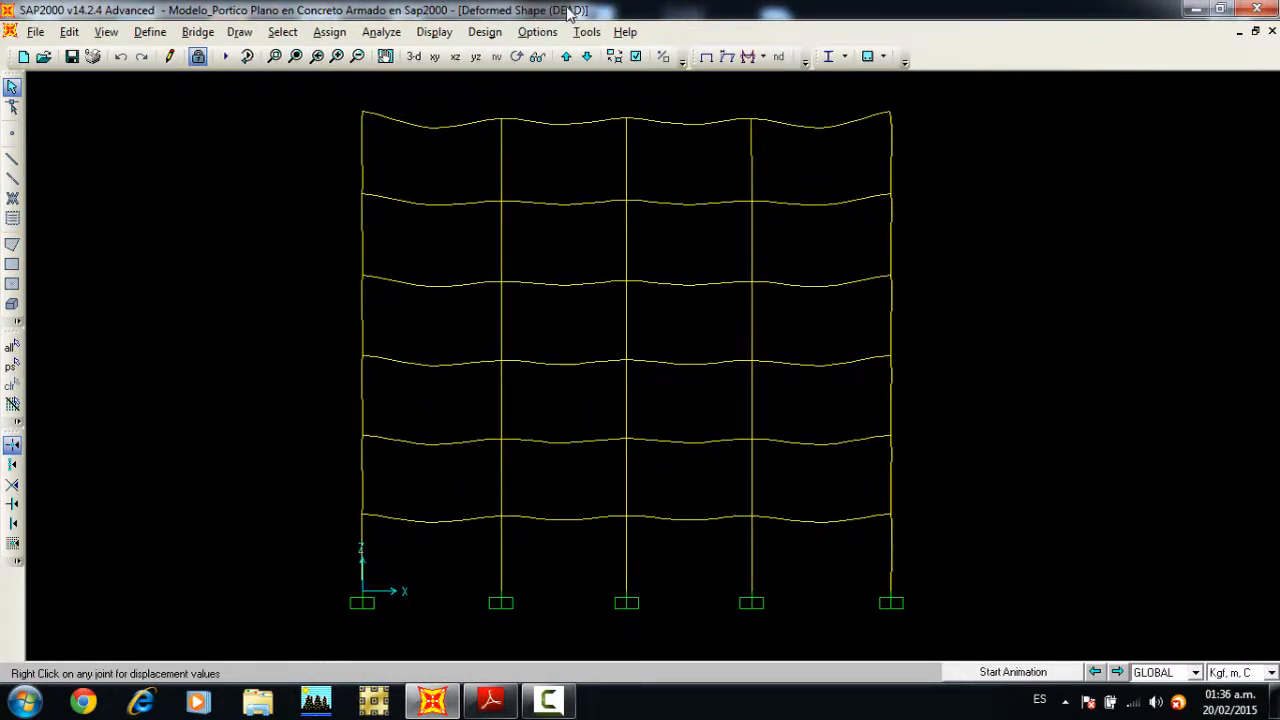
pyautogui.click(1012, 672)
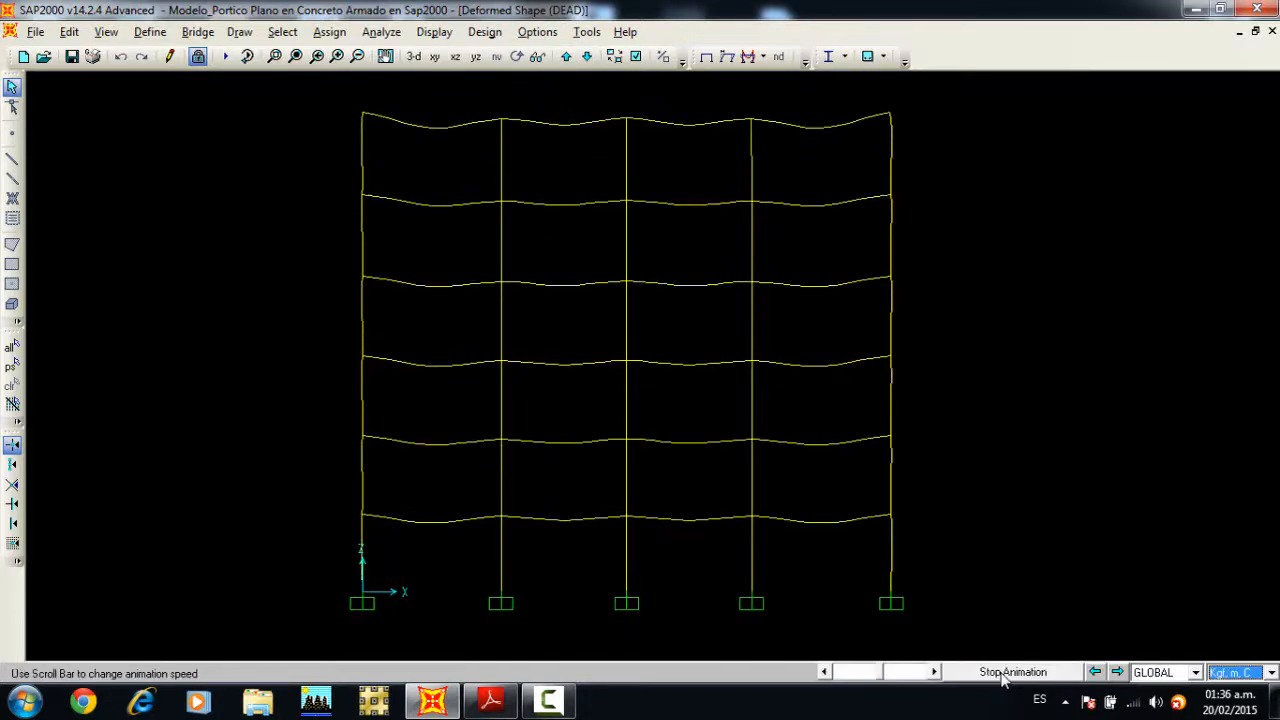
pyautogui.click(1008, 672)
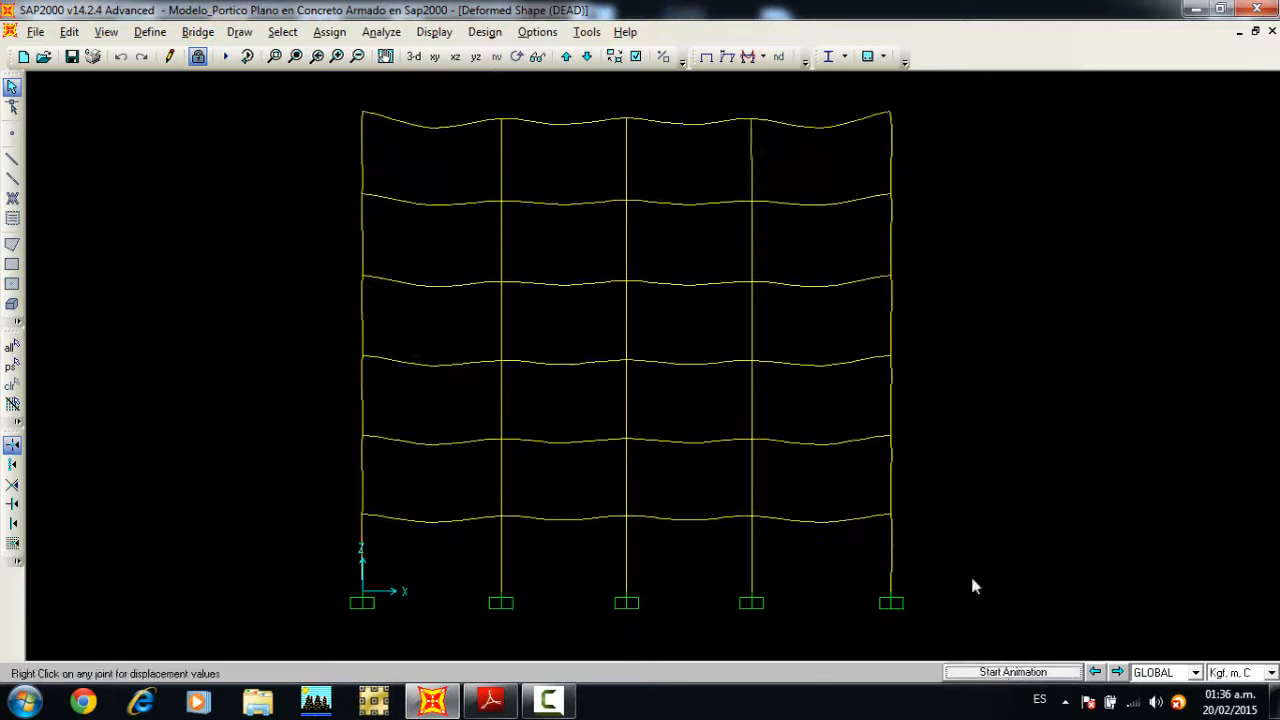
# Step: Display the deformed shape for load case CV and briefly animate it
pyautogui.click(434, 32)
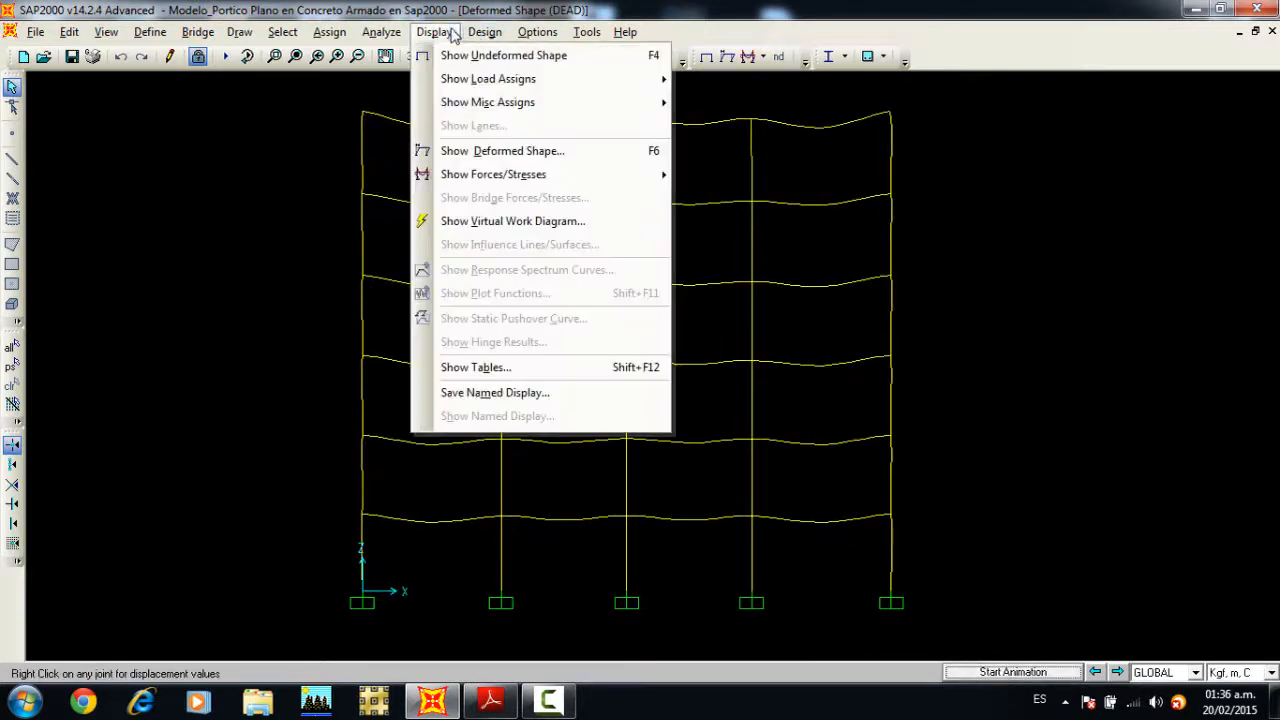
pyautogui.click(492, 156)
pyautogui.click(678, 146)
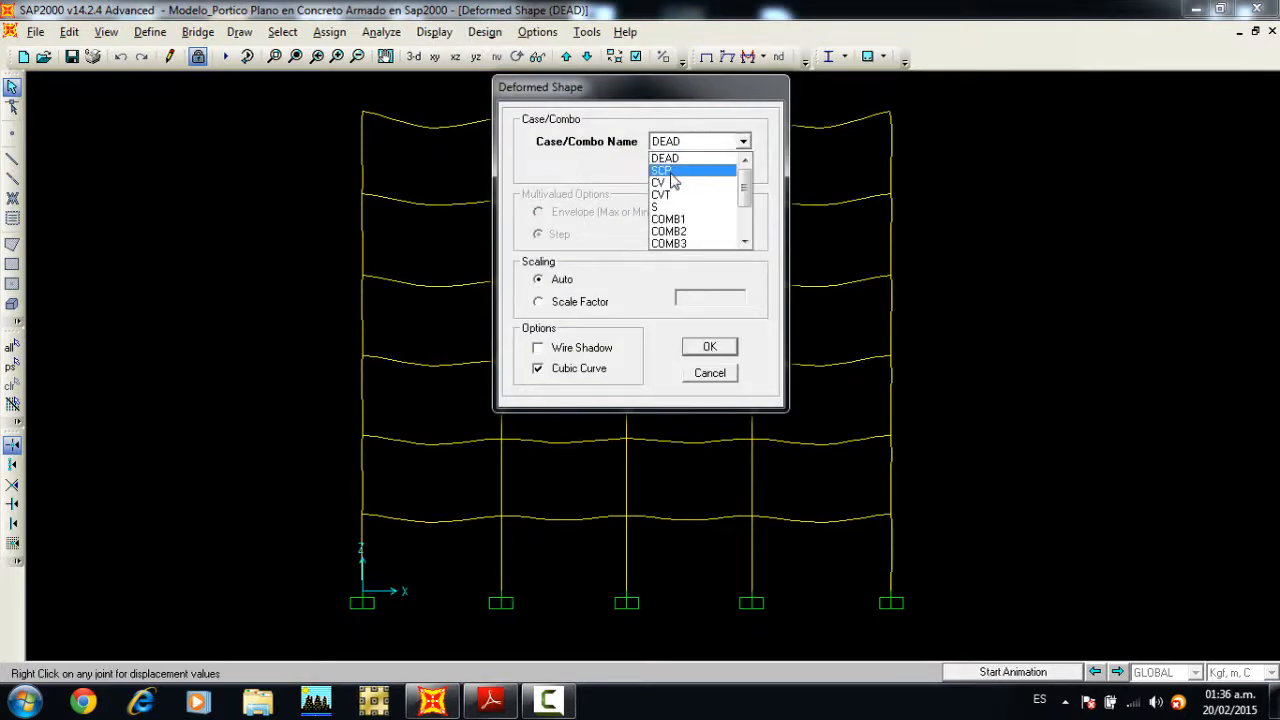
pyautogui.click(668, 183)
pyautogui.click(712, 347)
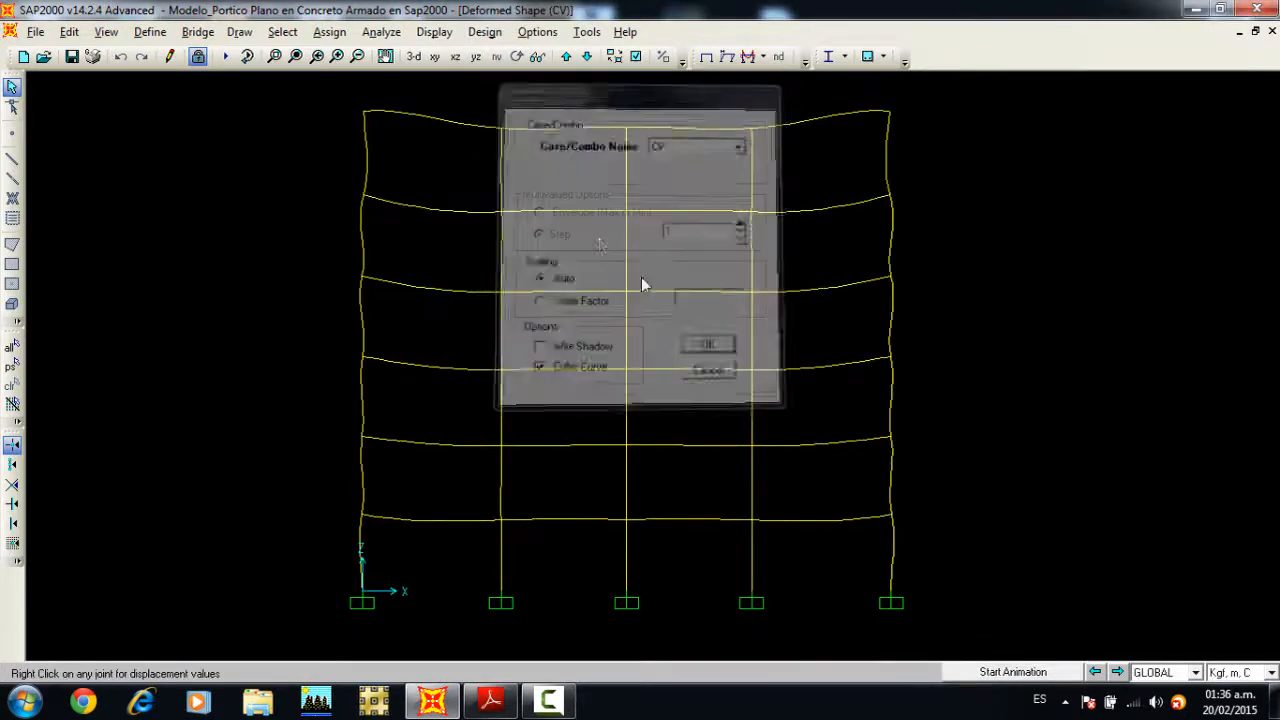
pyautogui.click(1010, 672)
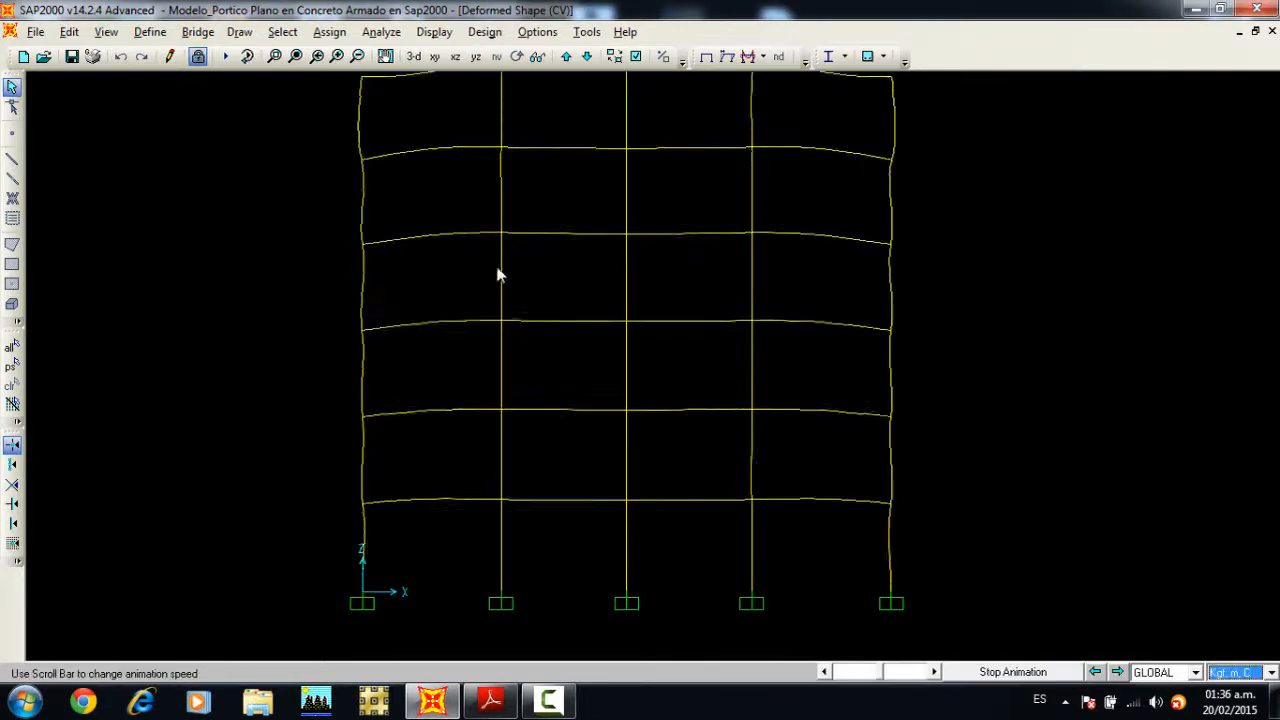
pyautogui.click(1013, 672)
# Step: Display the deformed shape for lateral load case S and start its animation
pyautogui.click(434, 32)
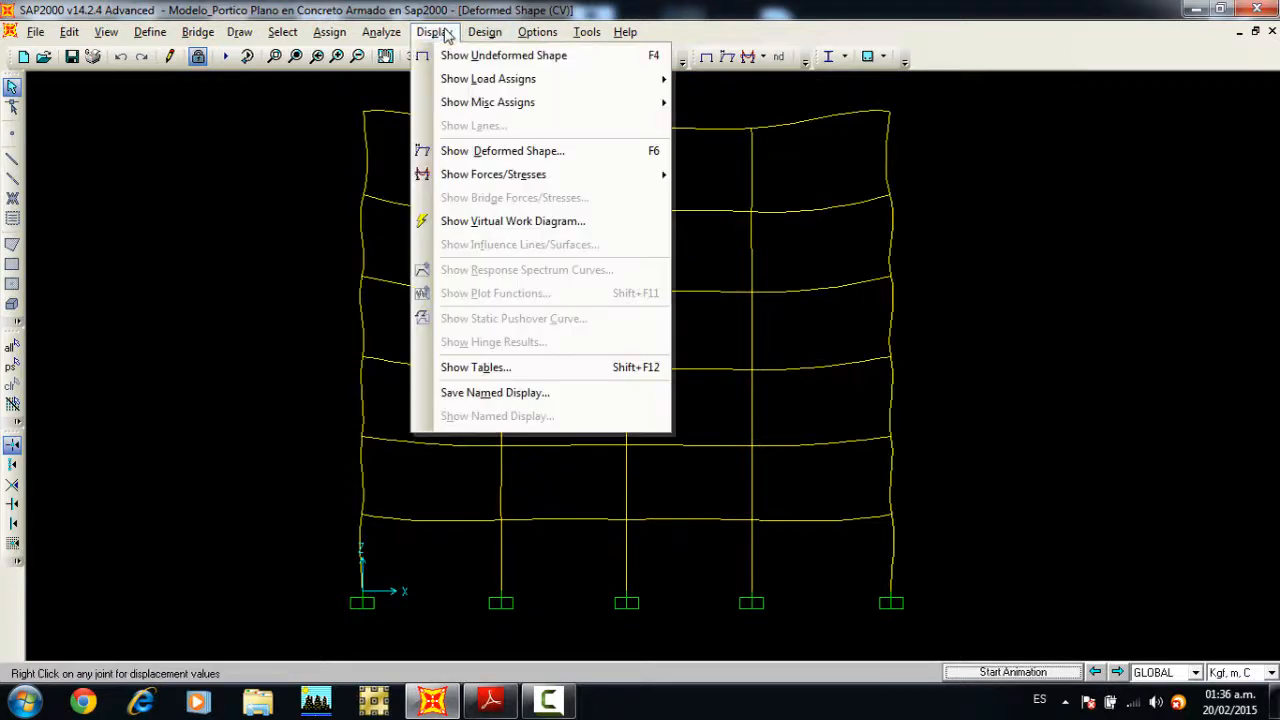
pyautogui.click(476, 151)
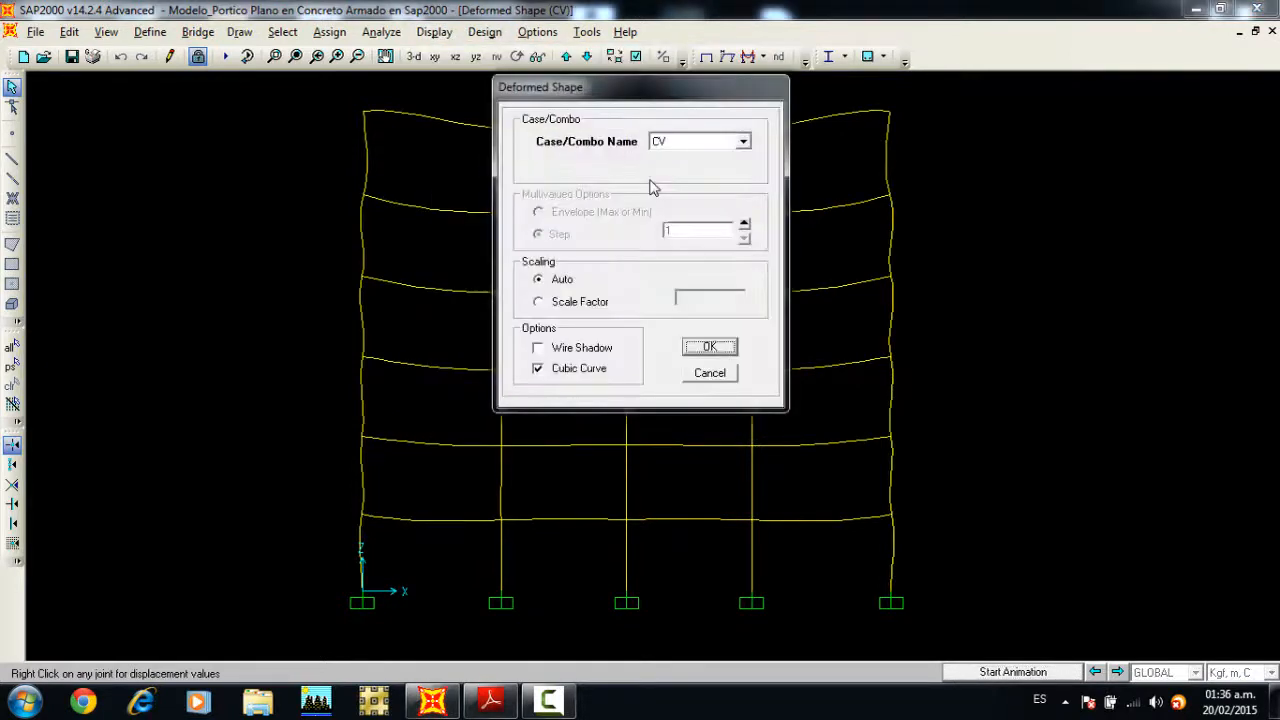
pyautogui.click(665, 142)
pyautogui.click(665, 185)
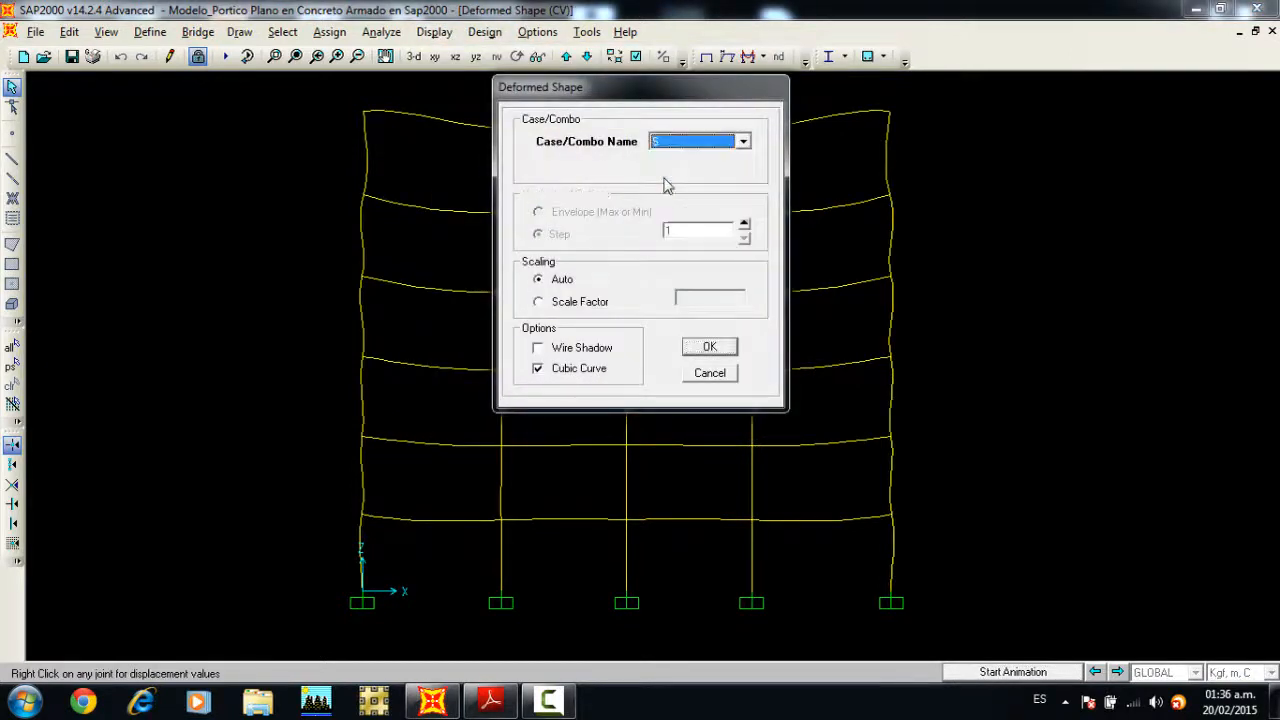
pyautogui.click(722, 346)
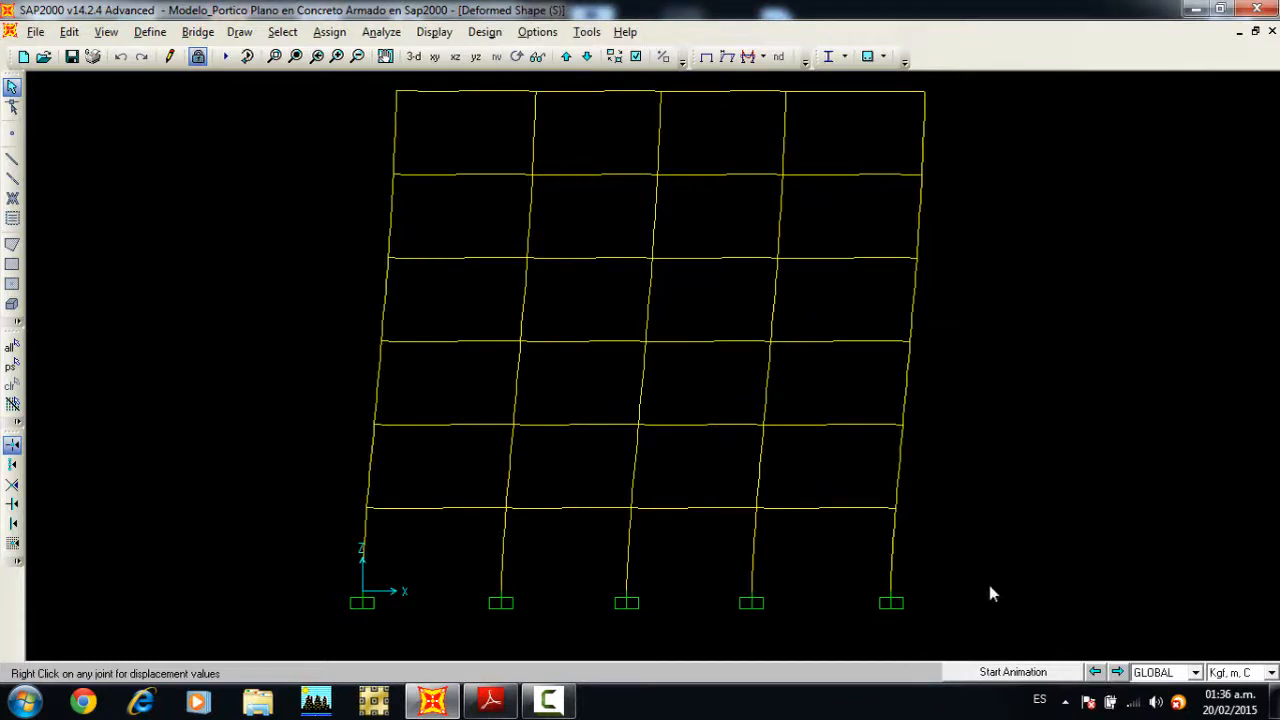
pyautogui.click(1012, 672)
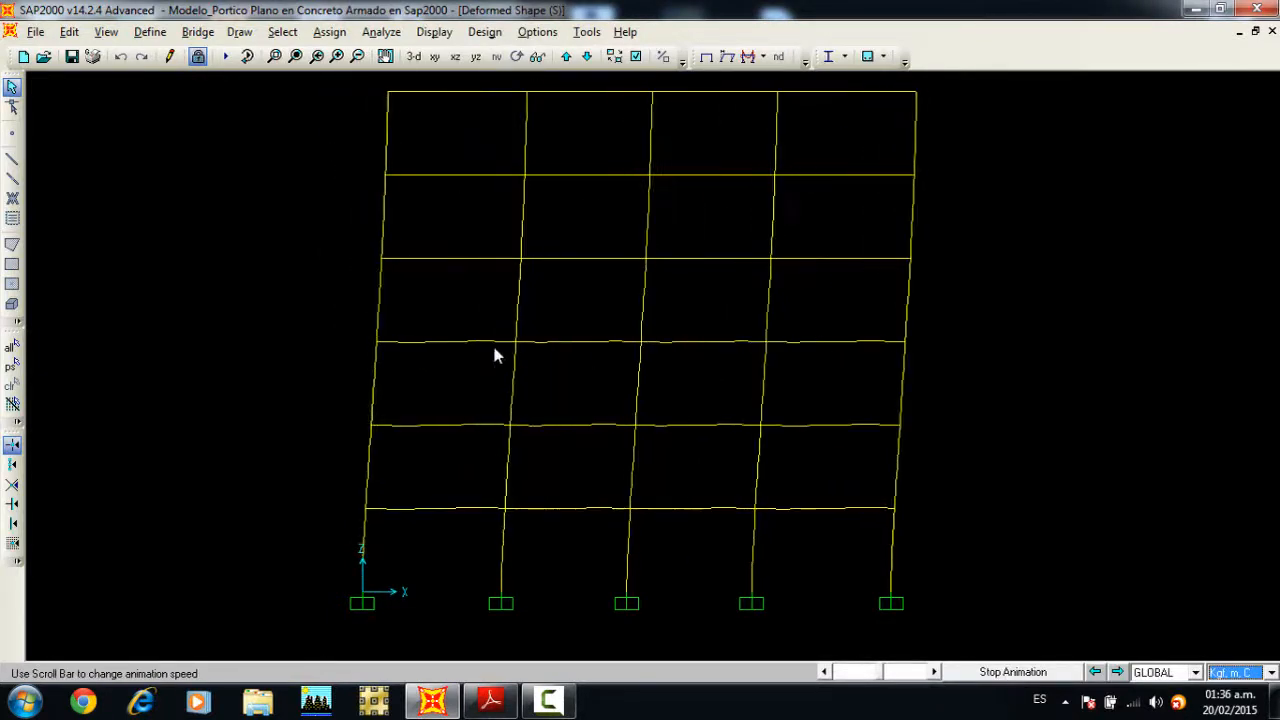
# Step: Stop the case S animation and inspect the displacements of the first-floor joint on the frame's rightmost column
pyautogui.click(1008, 672)
pyautogui.moveTo(895, 512)
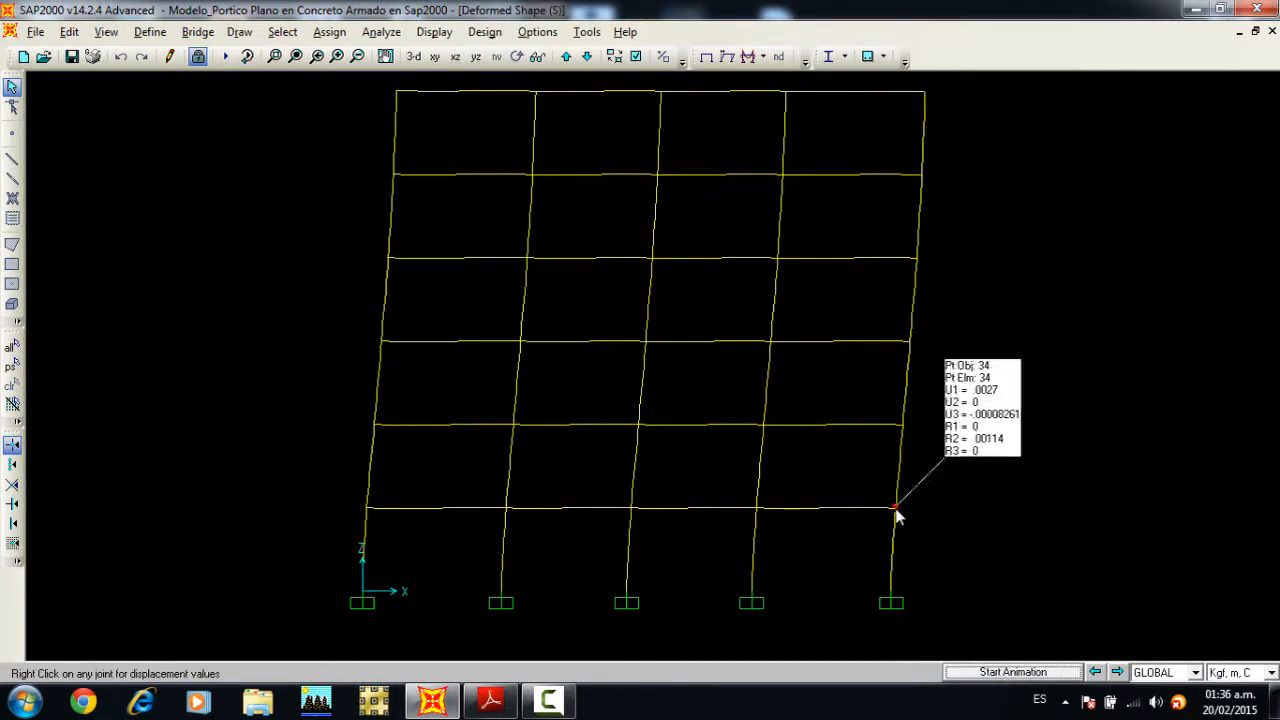
pyautogui.rightClick(895, 512)
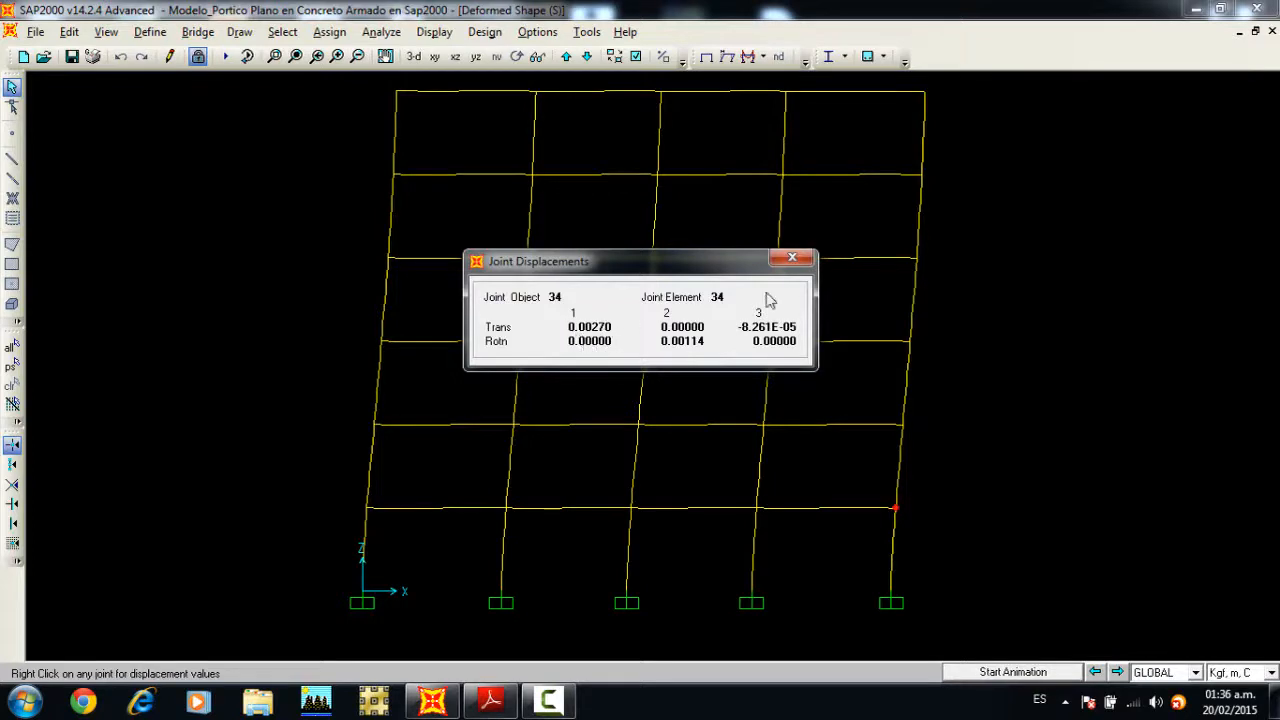
pyautogui.click(792, 258)
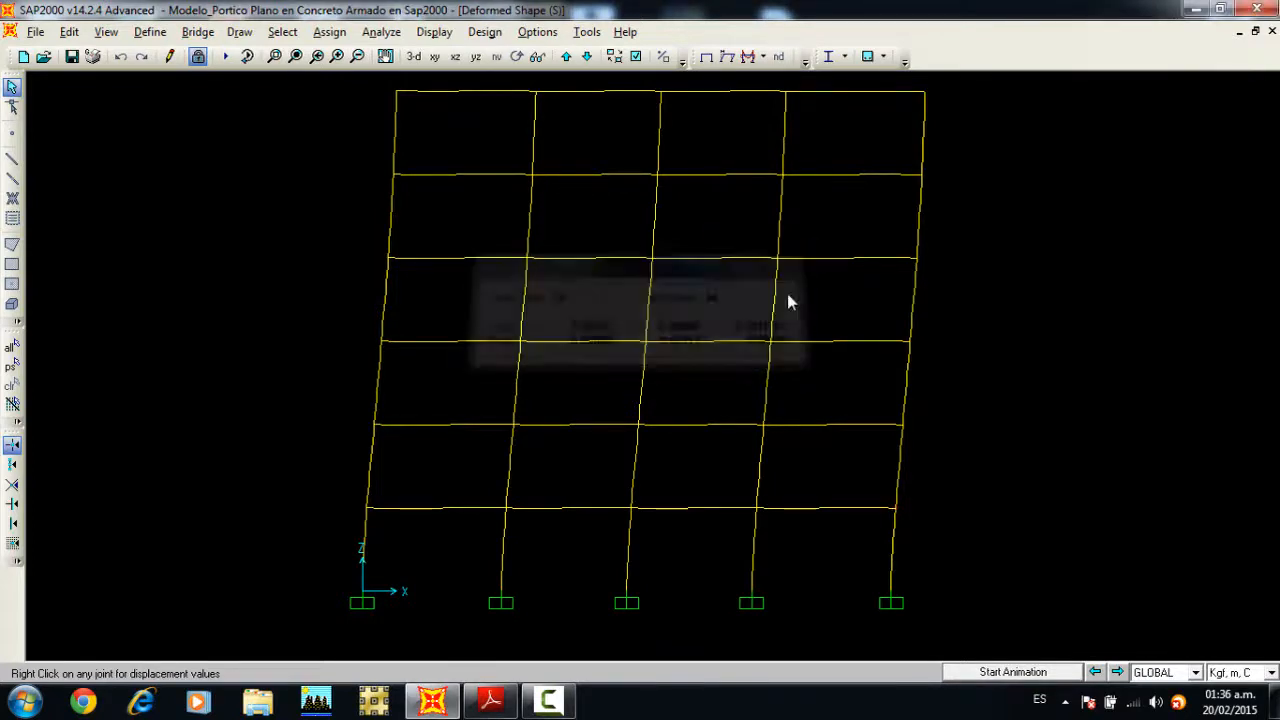
# Step: Switch the units to Kgf, cm, C and inspect the rightmost first-floor joint's displacements again
pyautogui.click(1255, 672)
pyautogui.click(1245, 647)
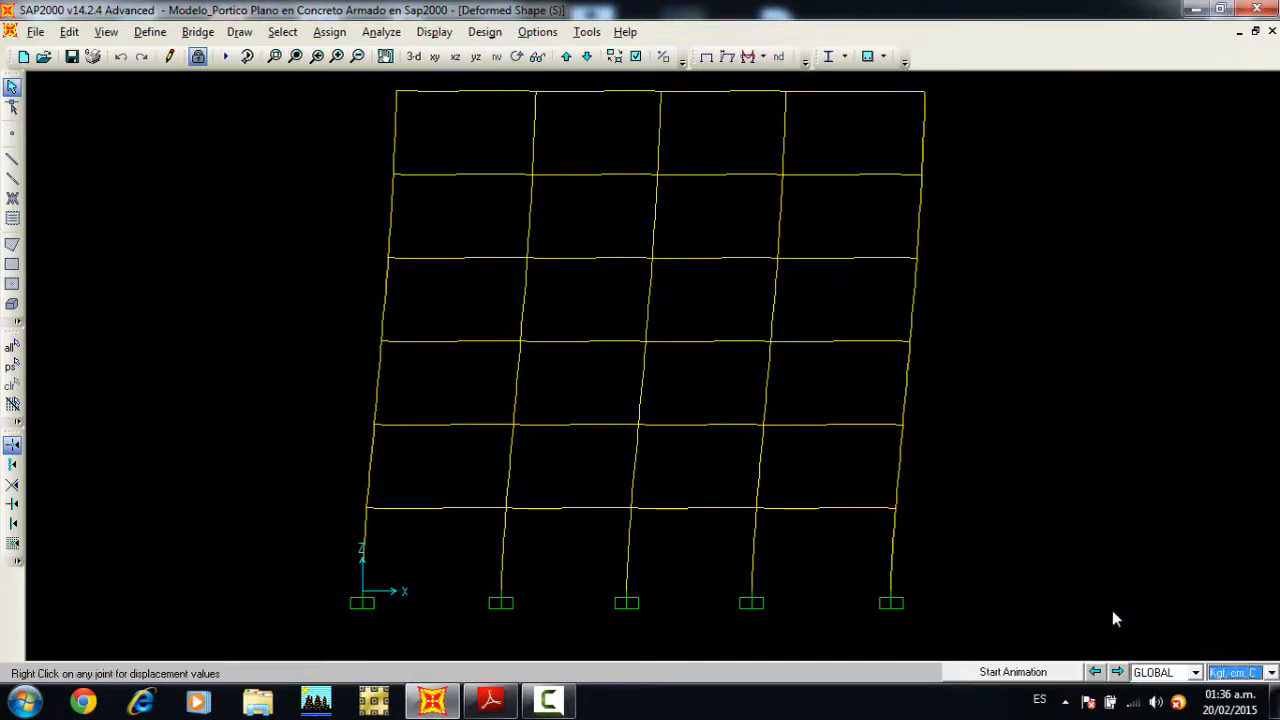
pyautogui.rightClick(893, 507)
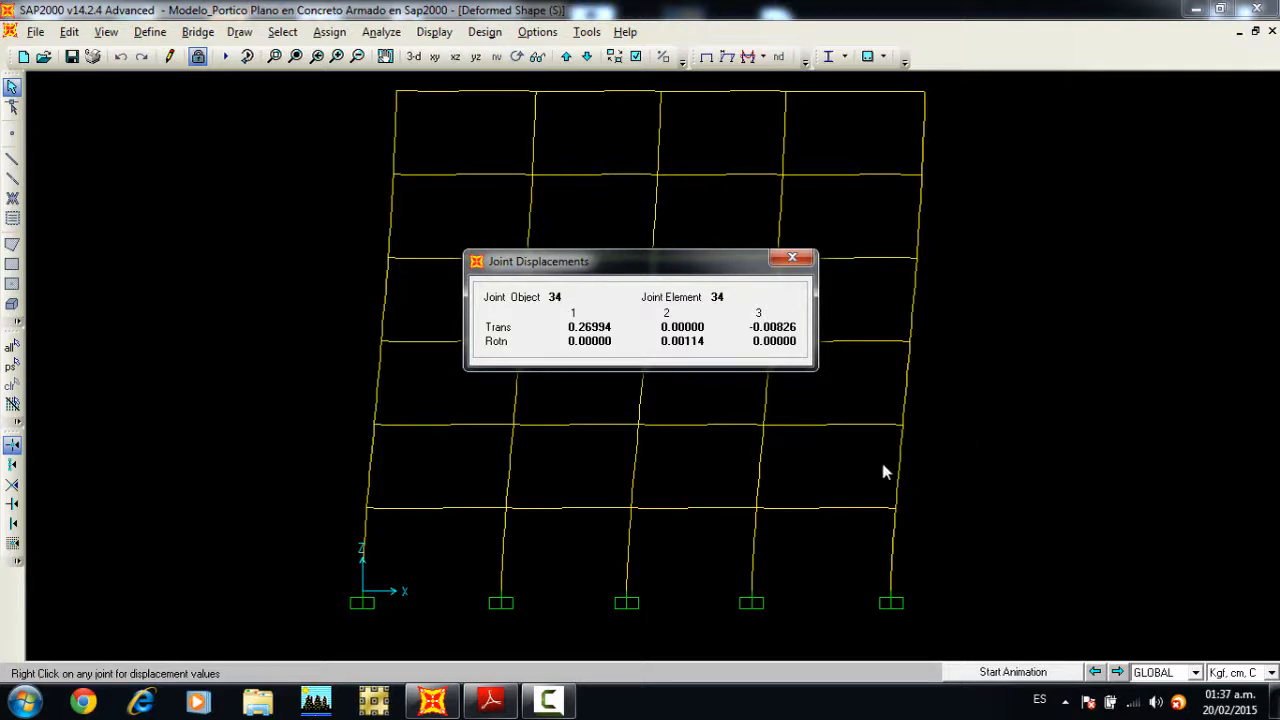
pyautogui.click(792, 259)
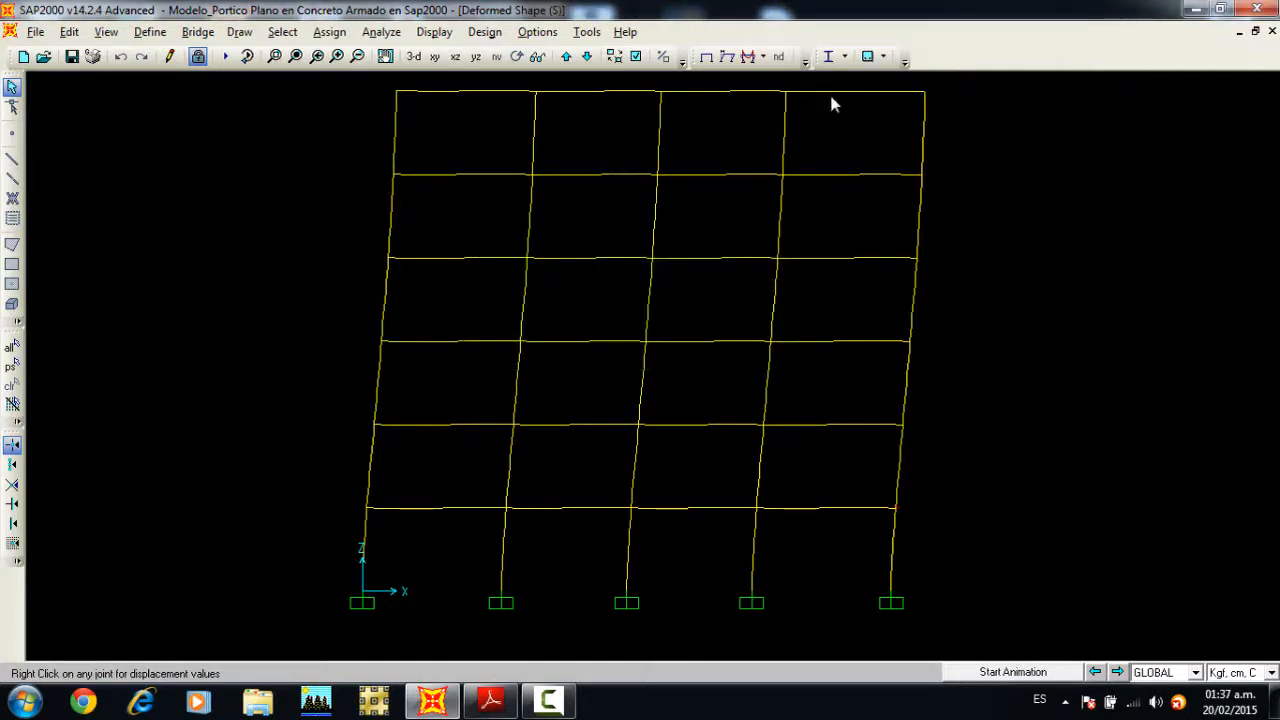
# Step: Return to the undeformed frame and display the joint reactions for COMB2 as arrows
pyautogui.click(707, 57)
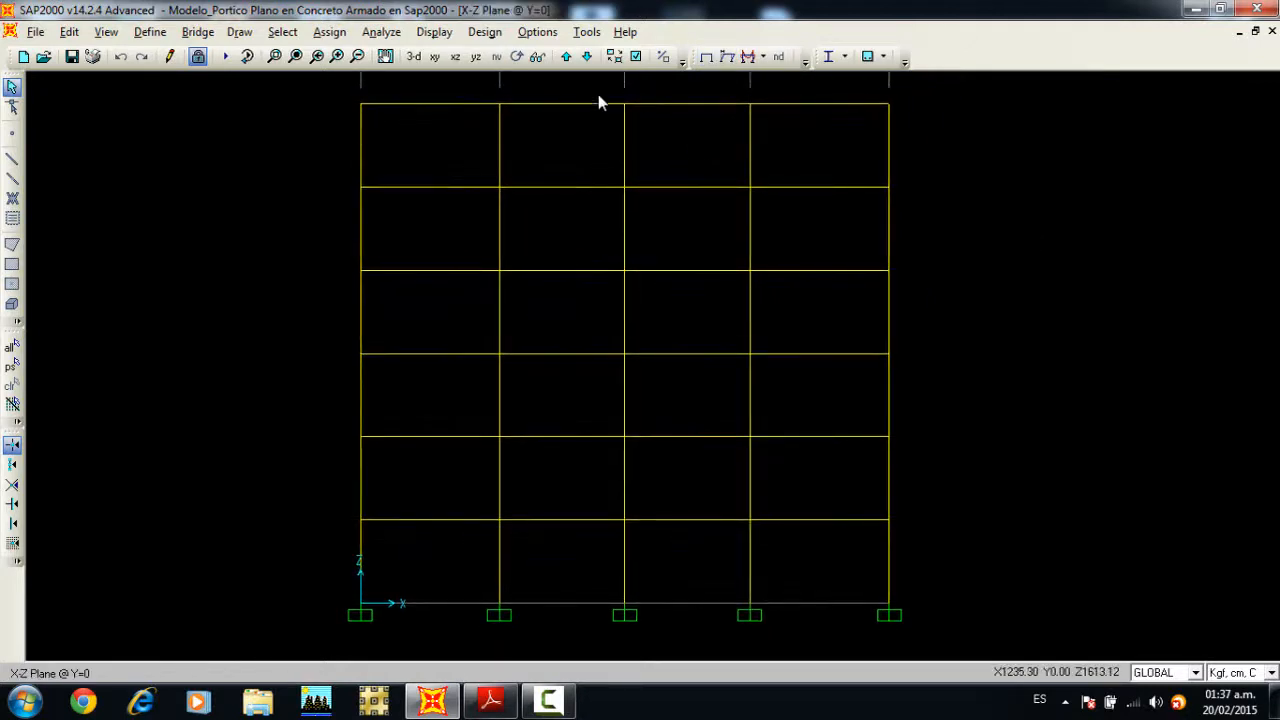
pyautogui.click(434, 31)
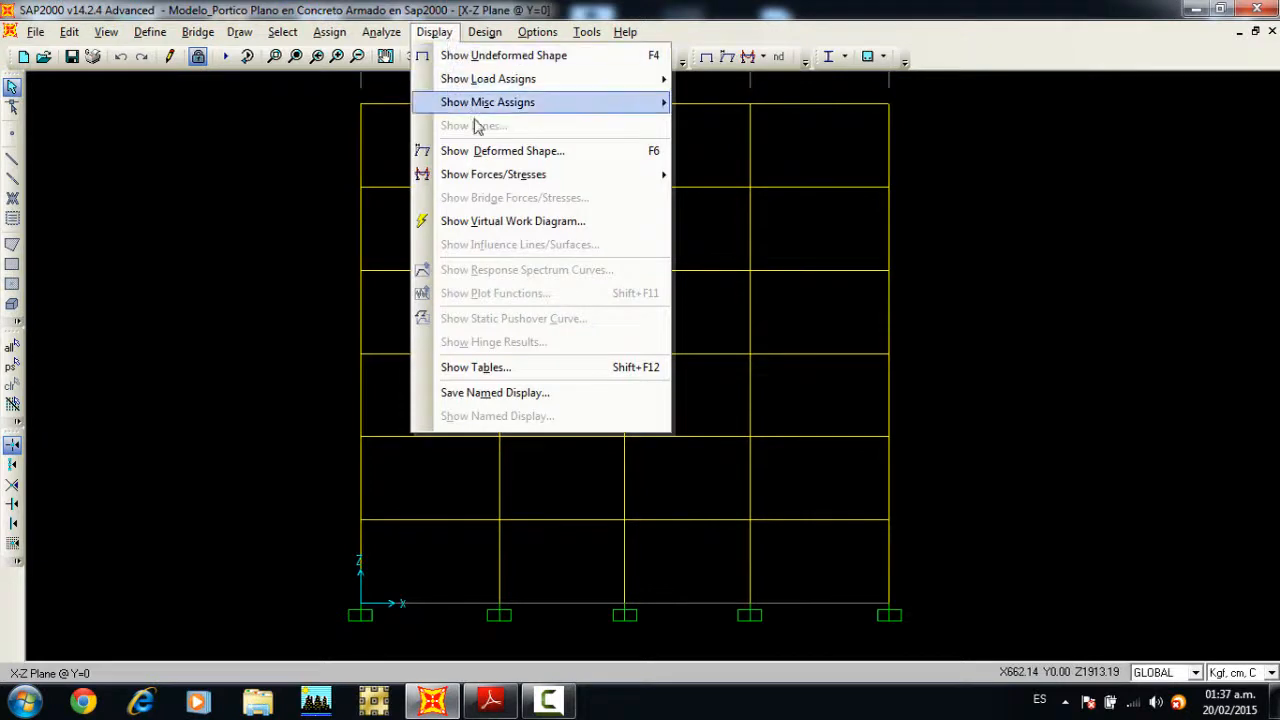
pyautogui.moveTo(493, 176)
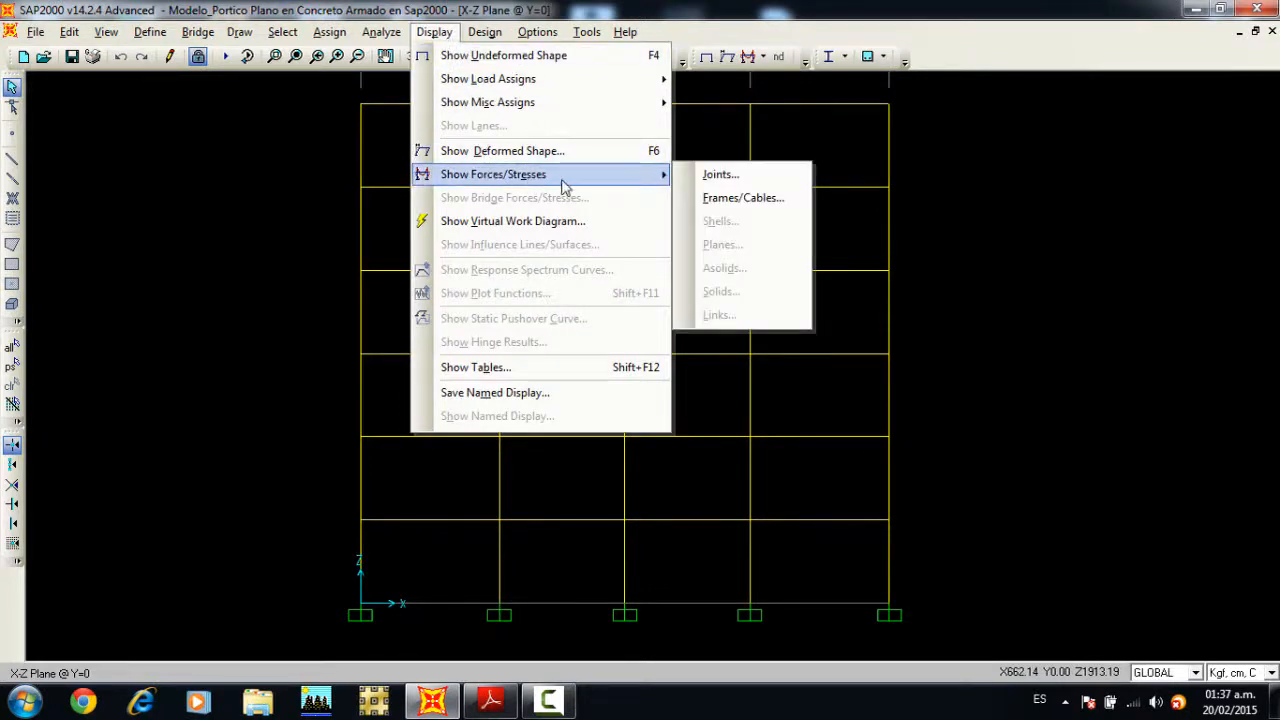
pyautogui.click(704, 177)
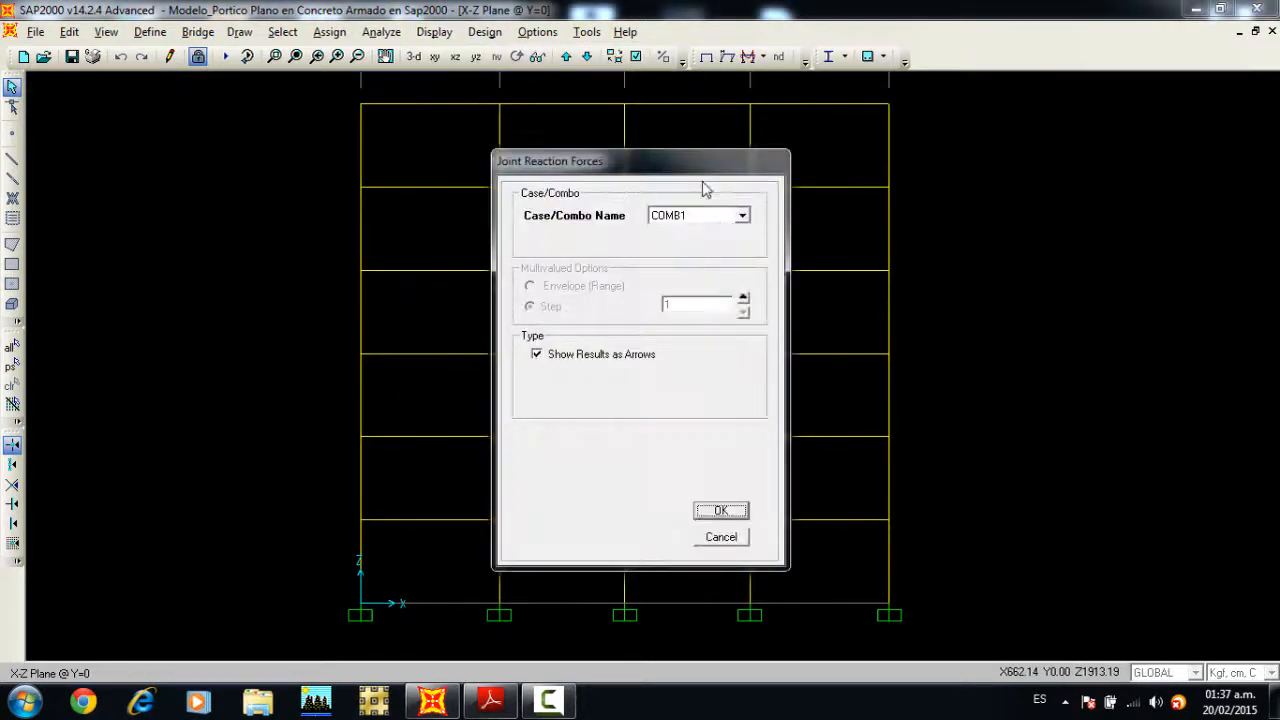
pyautogui.click(741, 215)
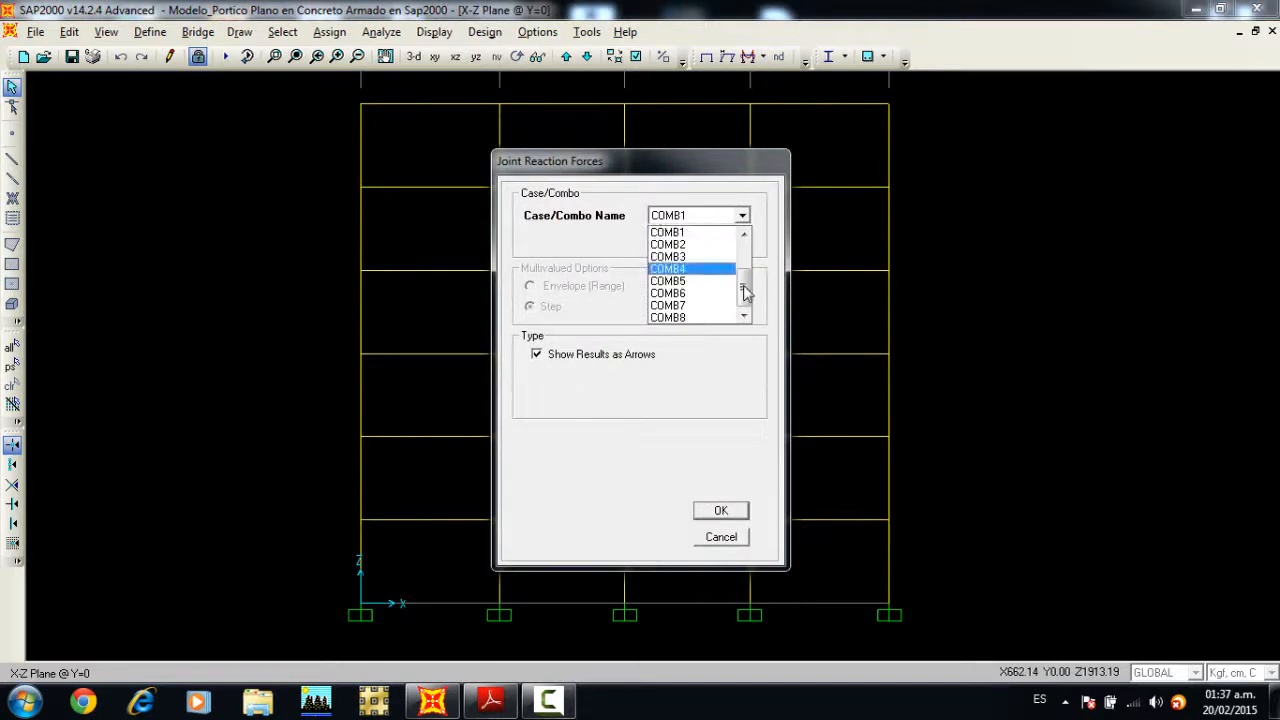
pyautogui.moveTo(743, 287); pyautogui.dragTo(743, 280)
pyautogui.click(693, 260)
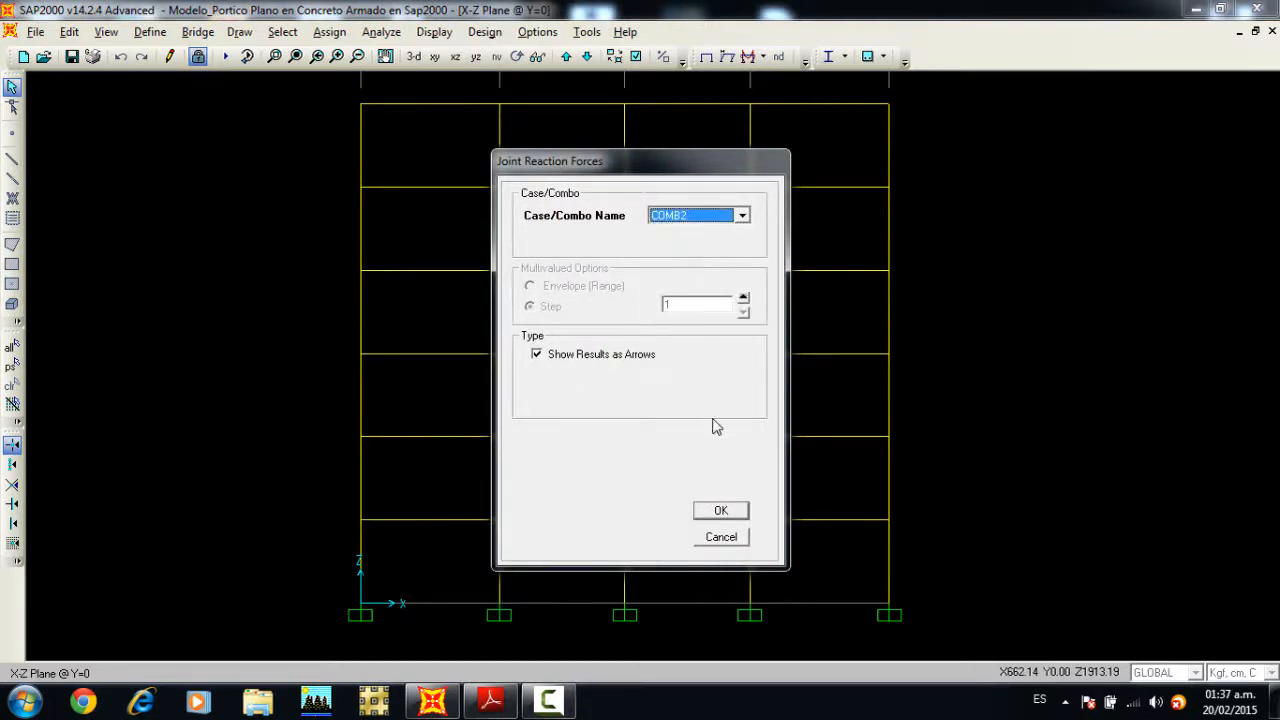
pyautogui.click(733, 511)
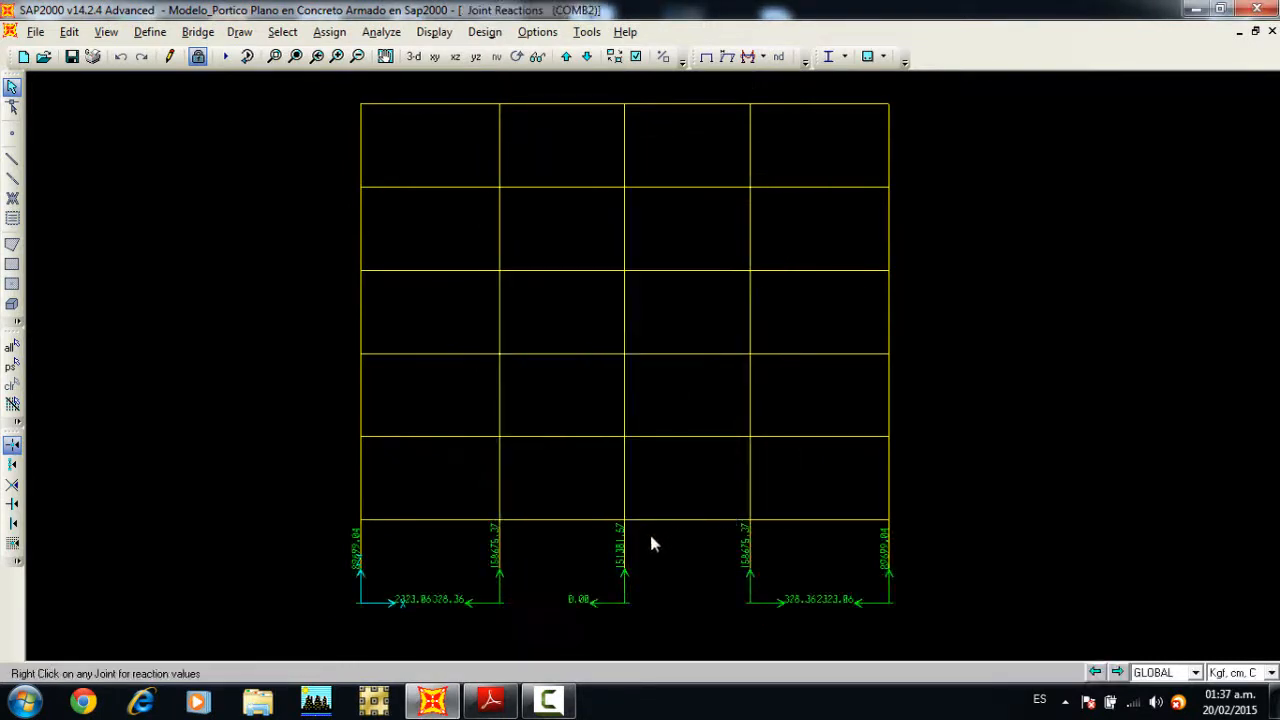
# Step: Inspect the COMB2 reactions at the base support of the second column from the left, and set the units to Kgf, m, C
pyautogui.rightClick(499, 604)
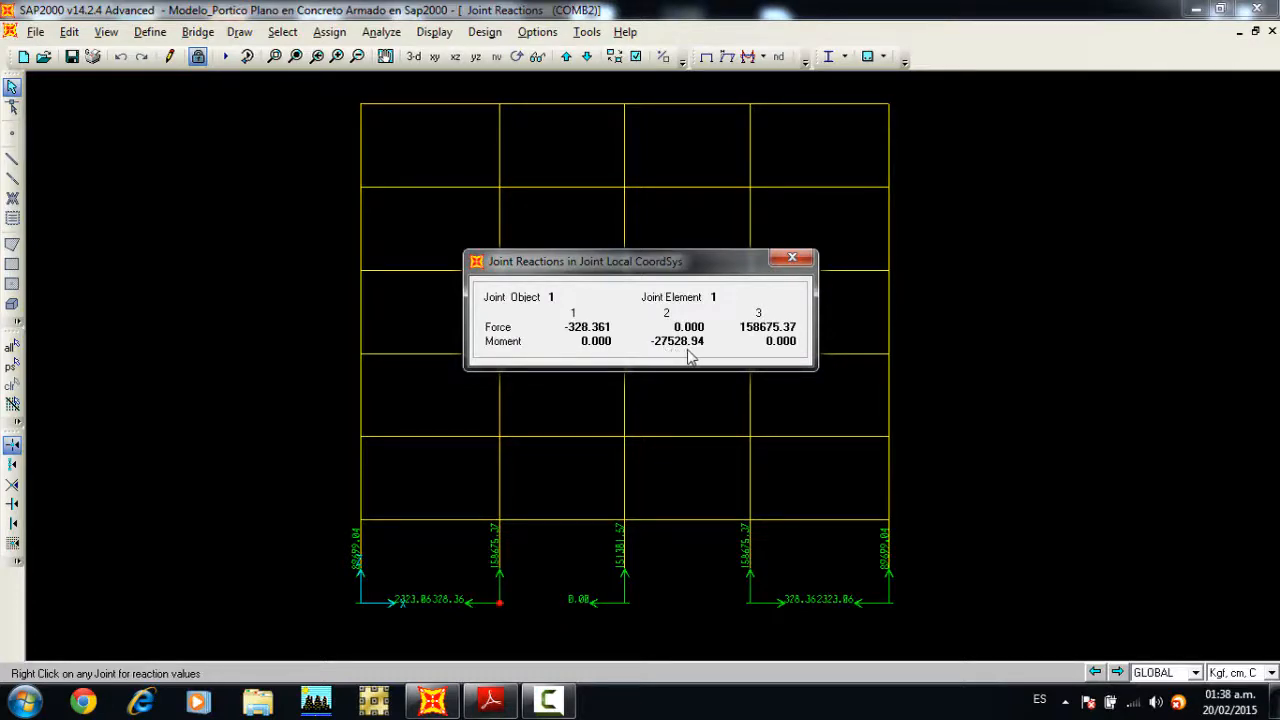
pyautogui.click(789, 261)
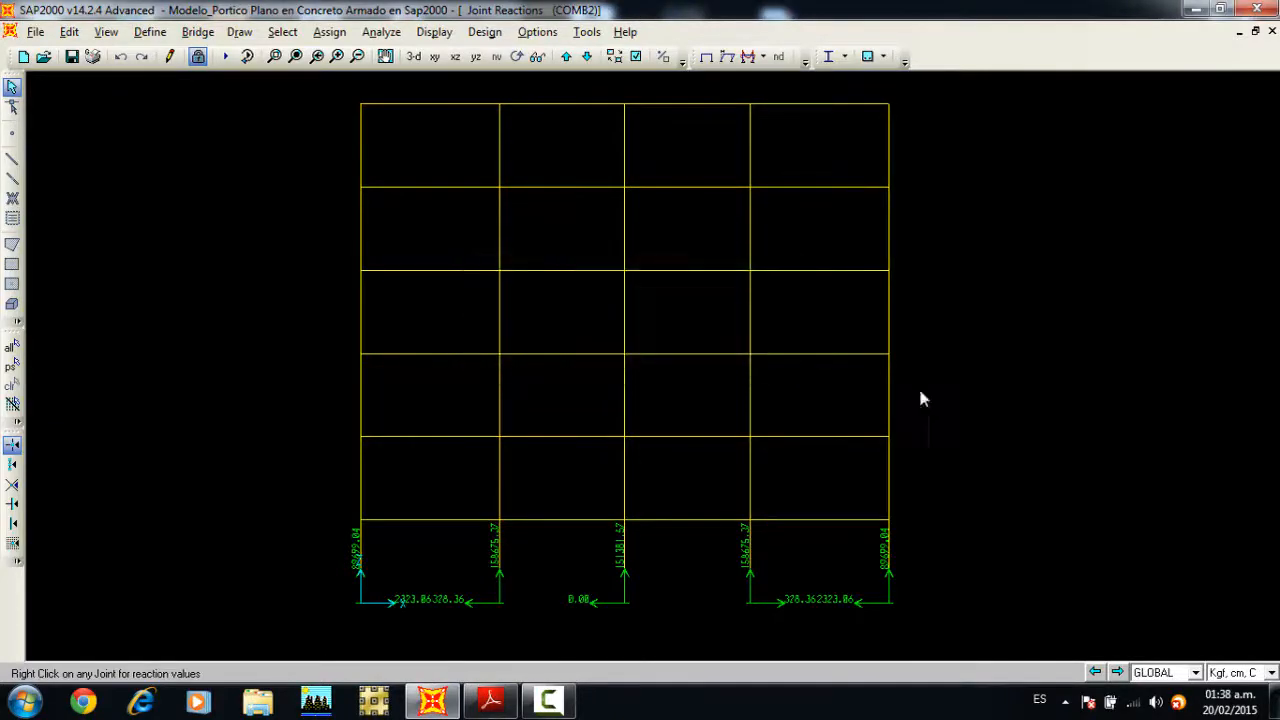
pyautogui.click(1271, 672)
pyautogui.scroll(3, 1240, 620)
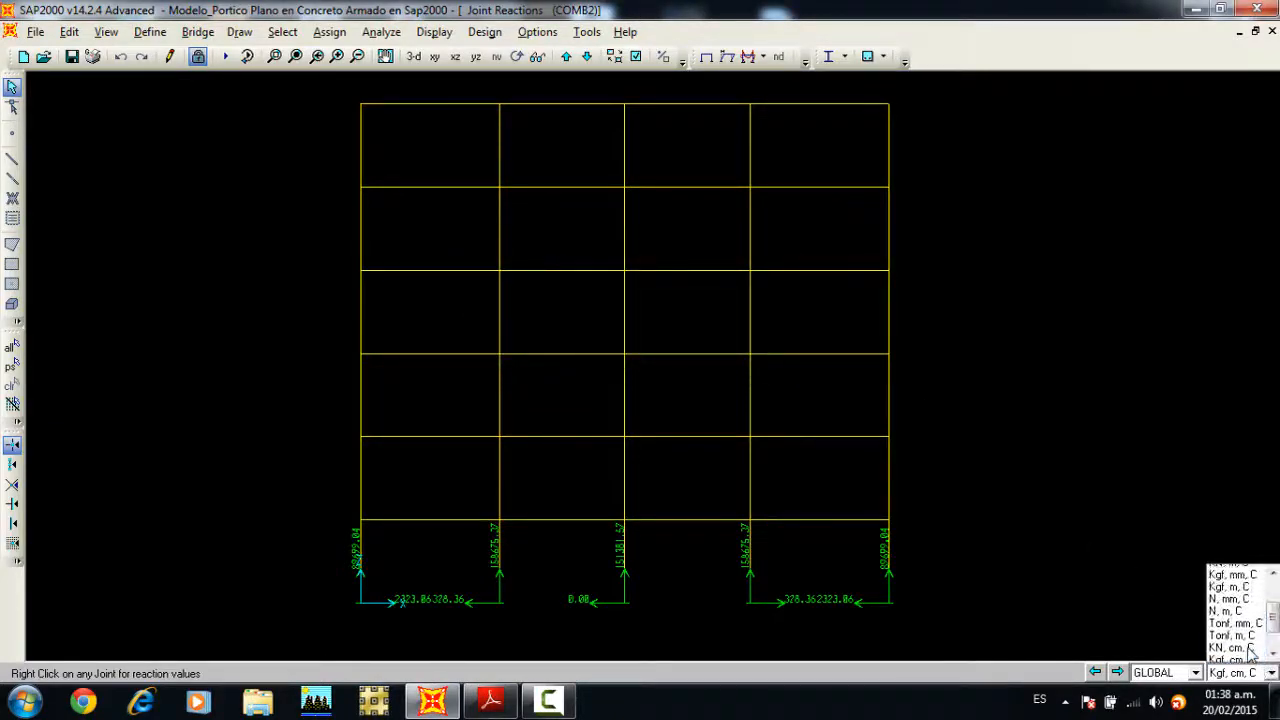
pyautogui.click(1230, 595)
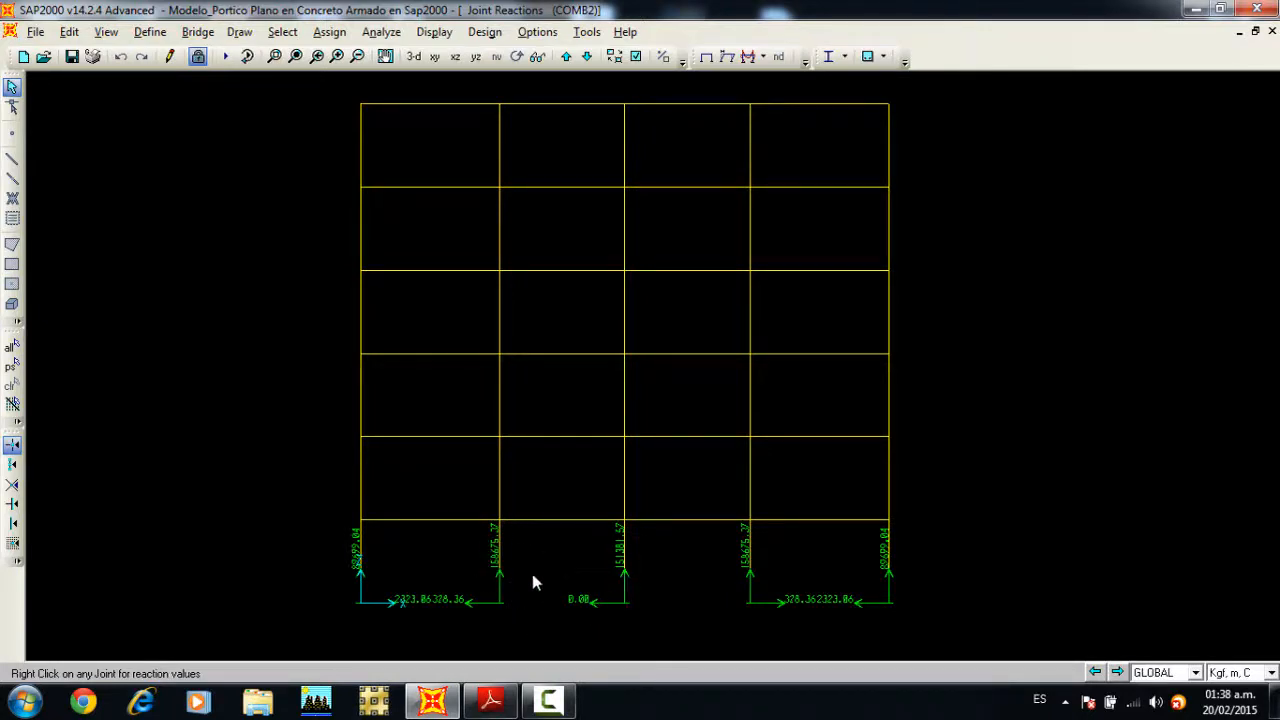
# Step: Display the filled Shear 2-2 diagram of the frame members for load case CV
pyautogui.click(434, 32)
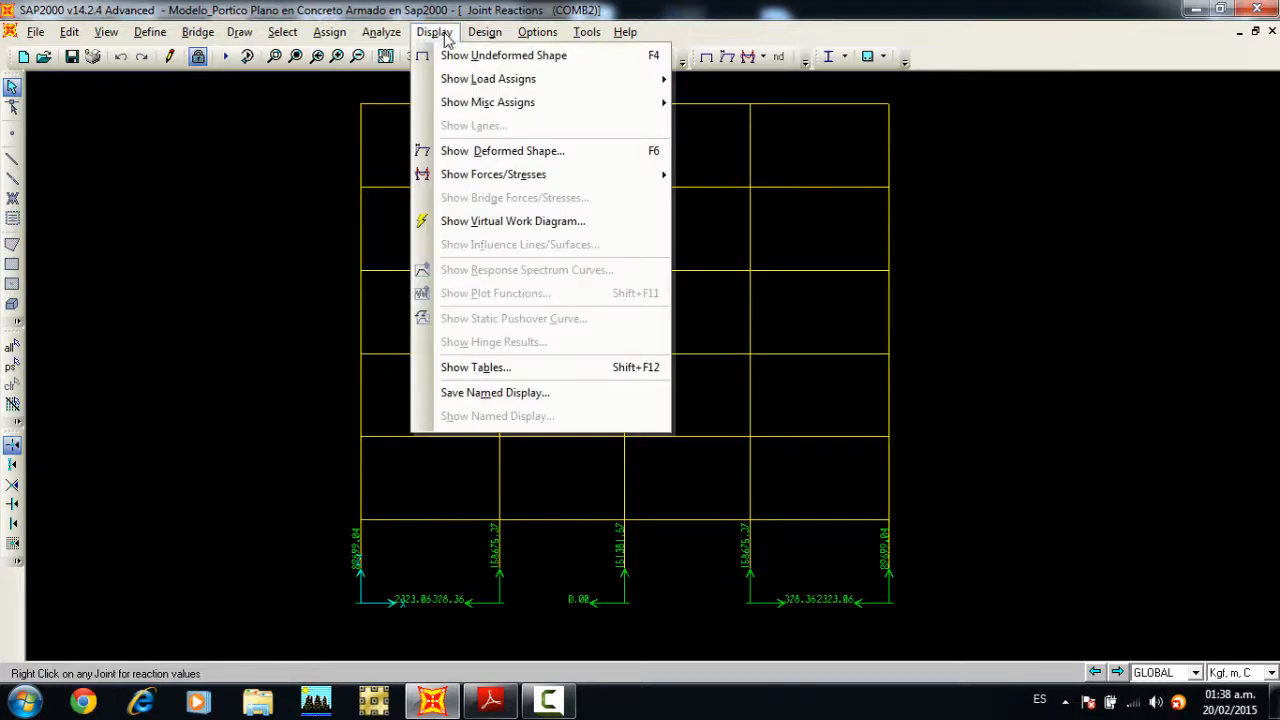
pyautogui.moveTo(512, 177)
pyautogui.click(743, 197)
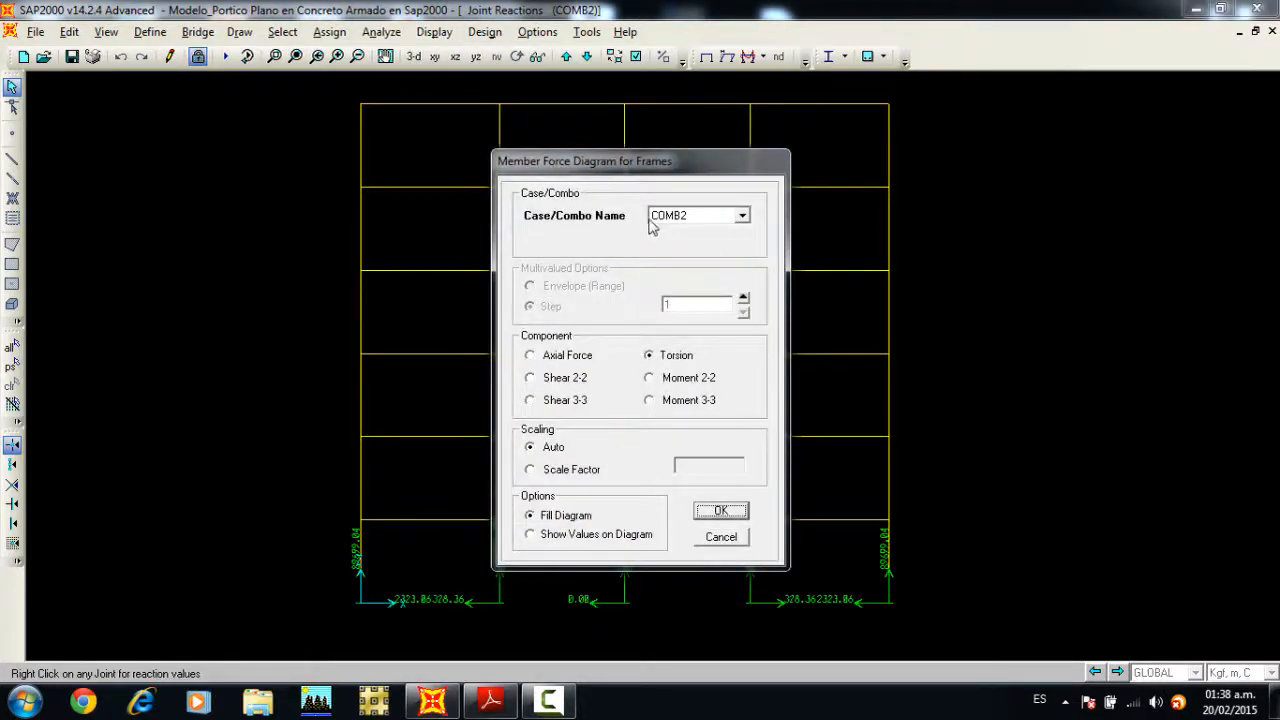
pyautogui.click(572, 378)
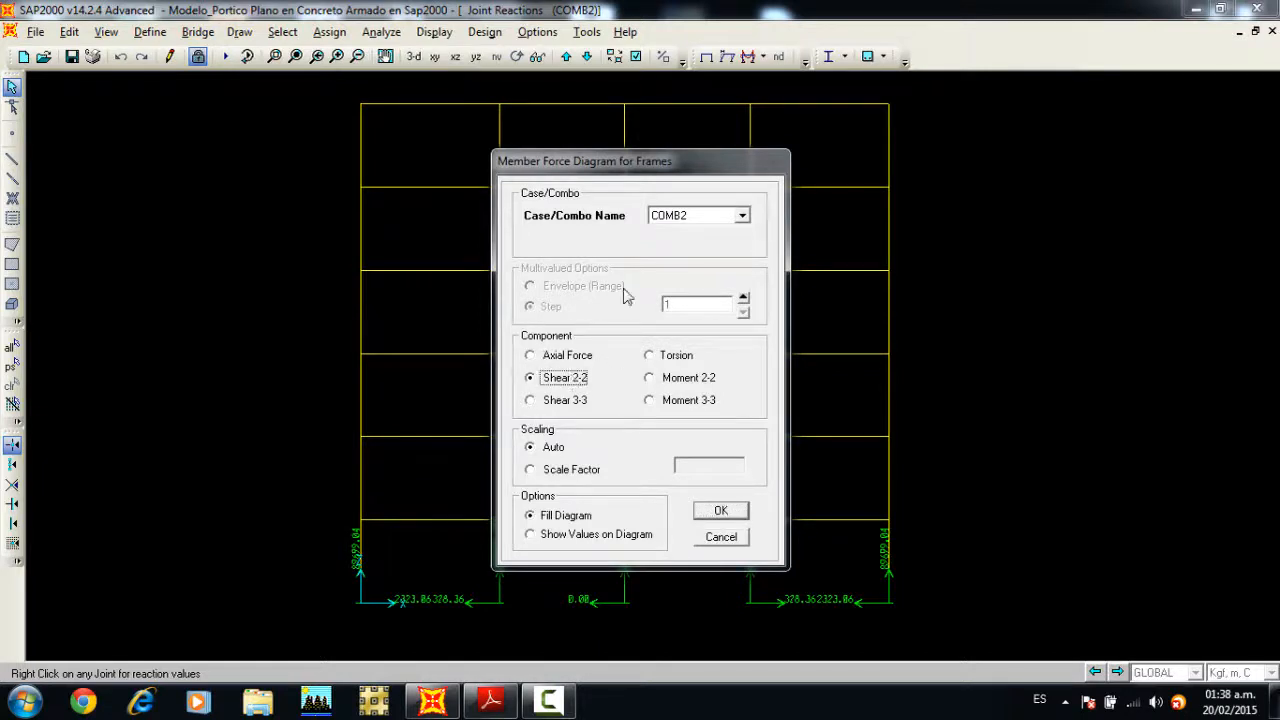
pyautogui.click(680, 216)
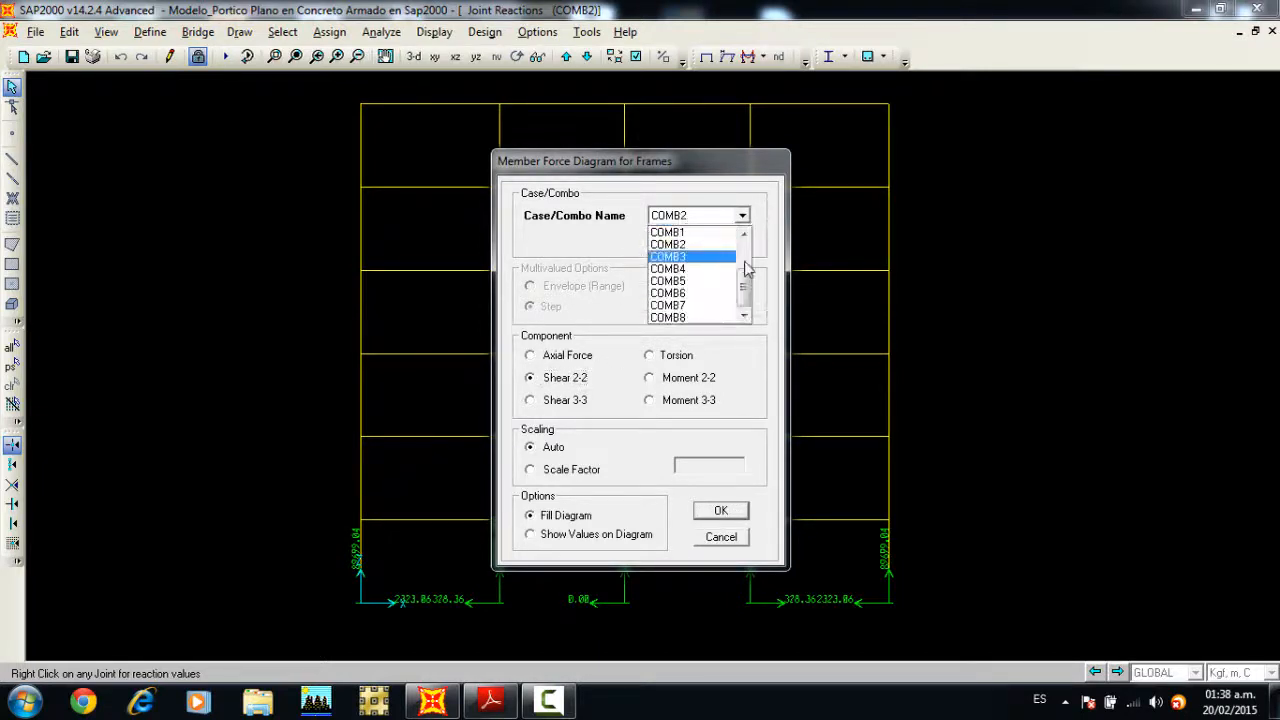
pyautogui.scroll(2, 697, 262)
pyautogui.click(694, 258)
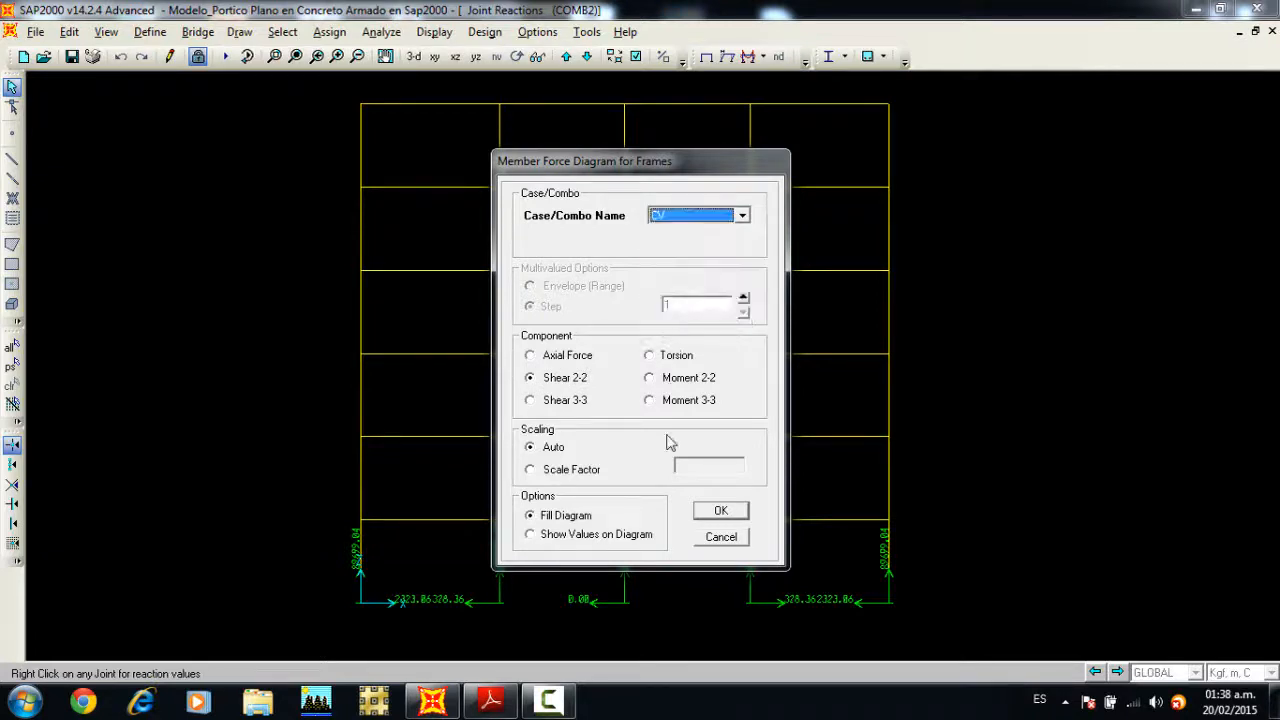
pyautogui.click(720, 510)
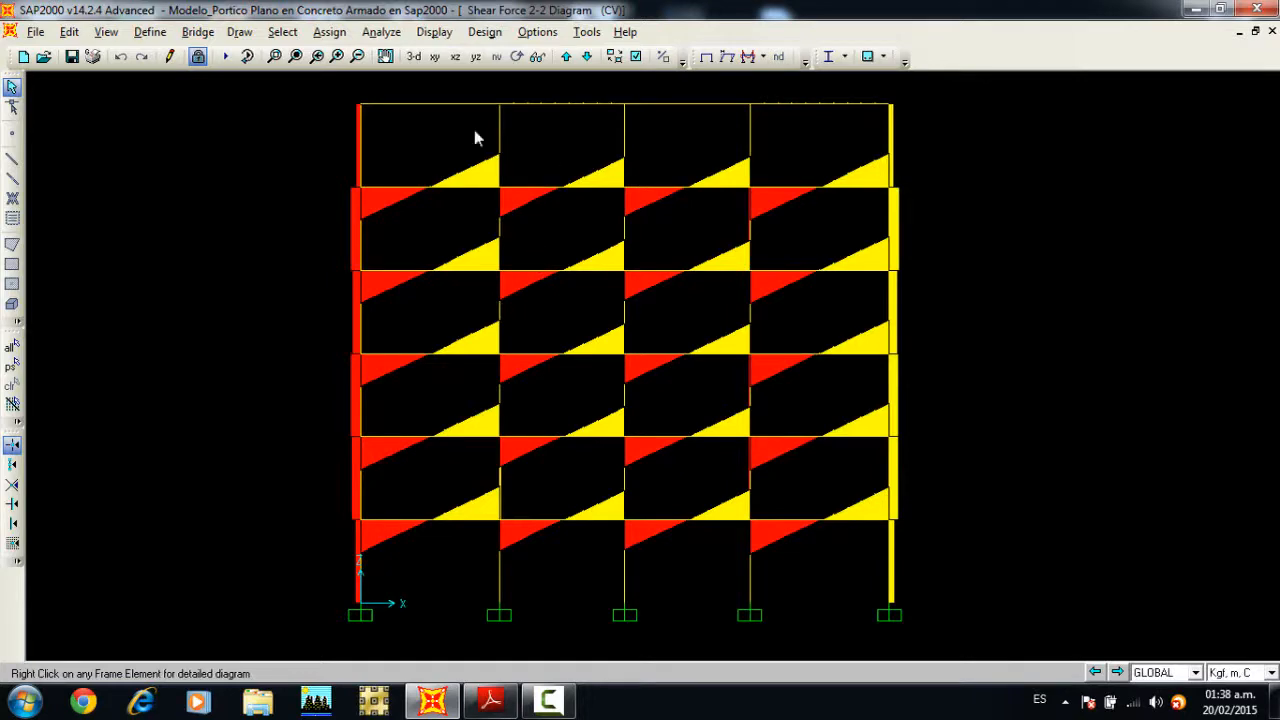
# Step: Display the Moment 3-3 diagram of the frame members for COMB2 with values shown on the diagram
pyautogui.click(434, 31)
pyautogui.moveTo(508, 177)
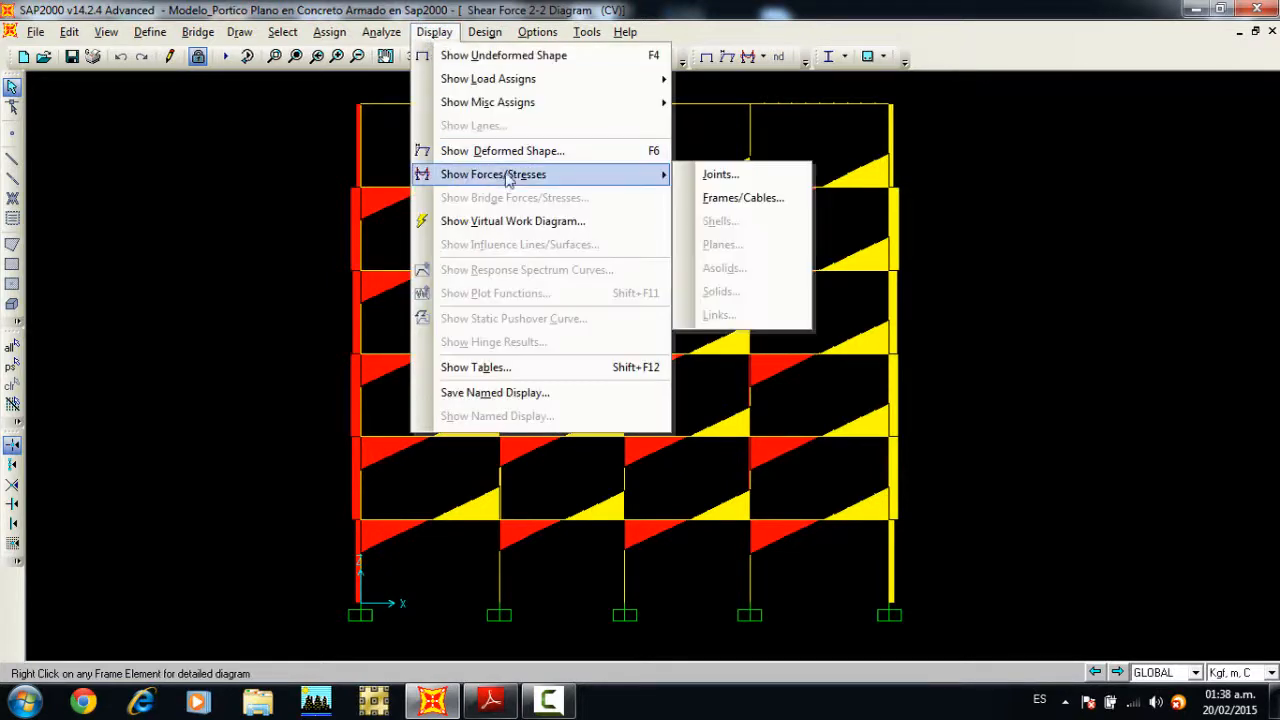
pyautogui.click(735, 198)
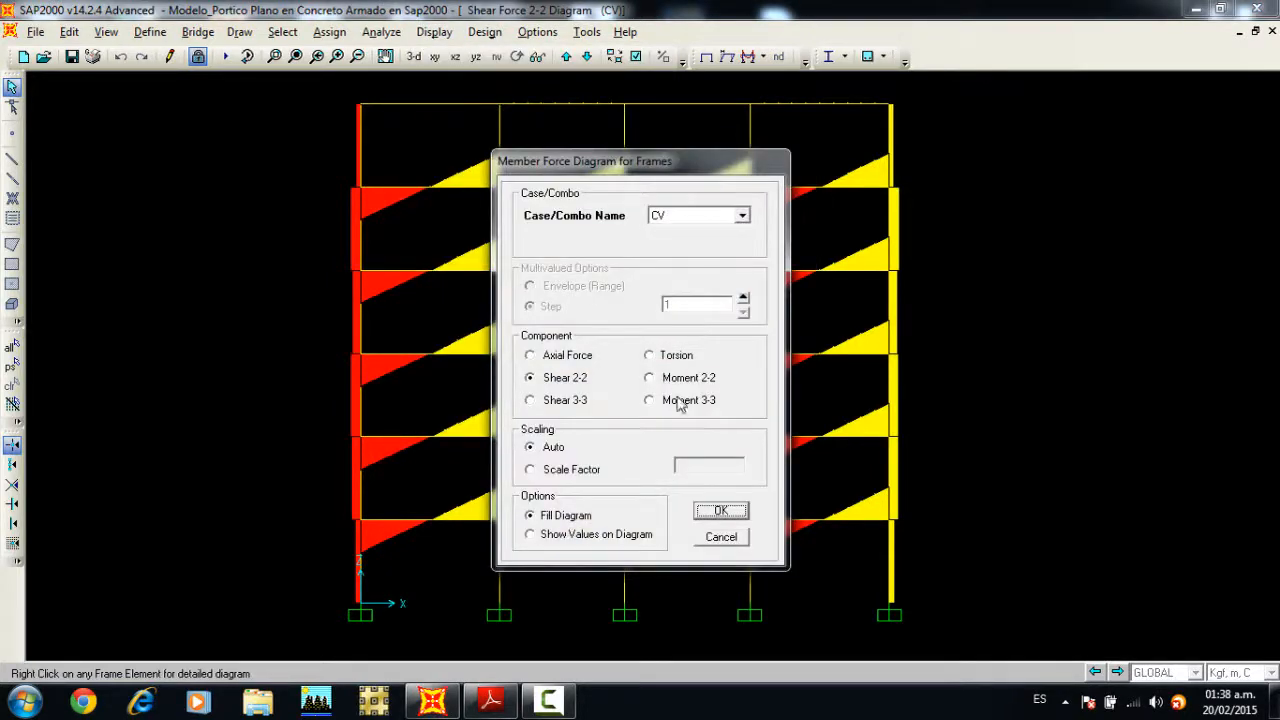
pyautogui.click(650, 400)
pyautogui.click(710, 216)
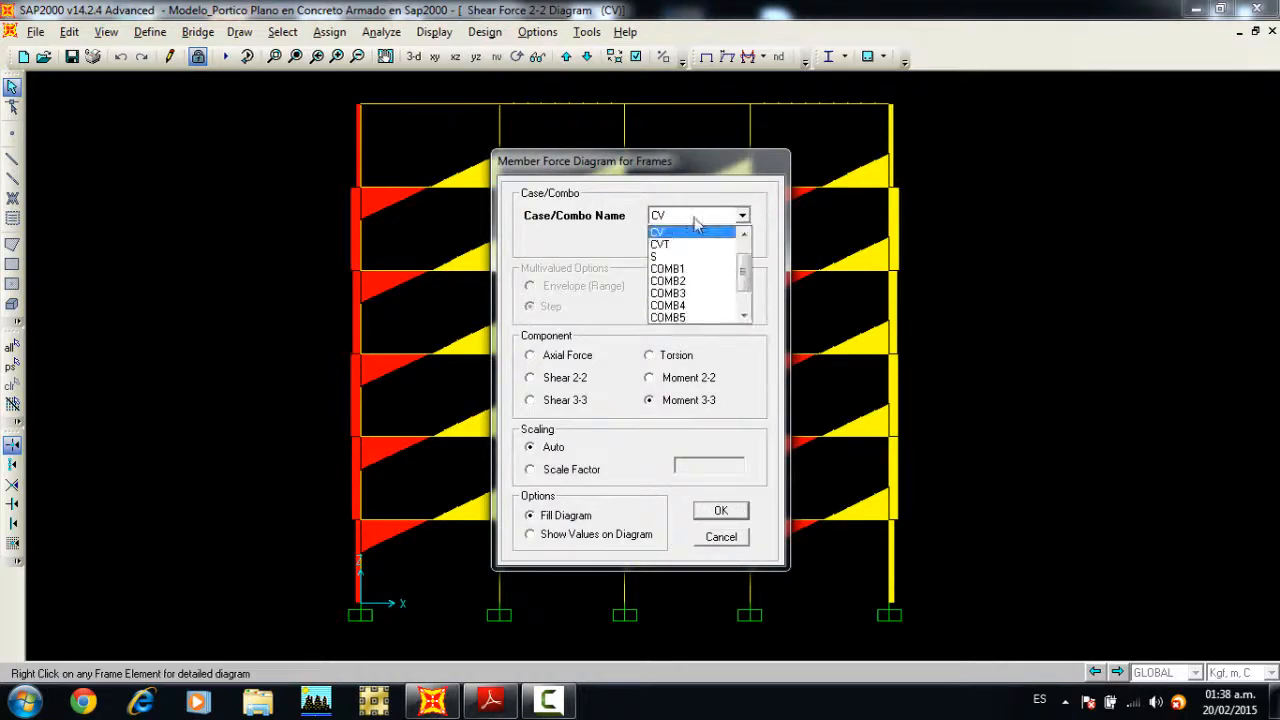
pyautogui.click(678, 282)
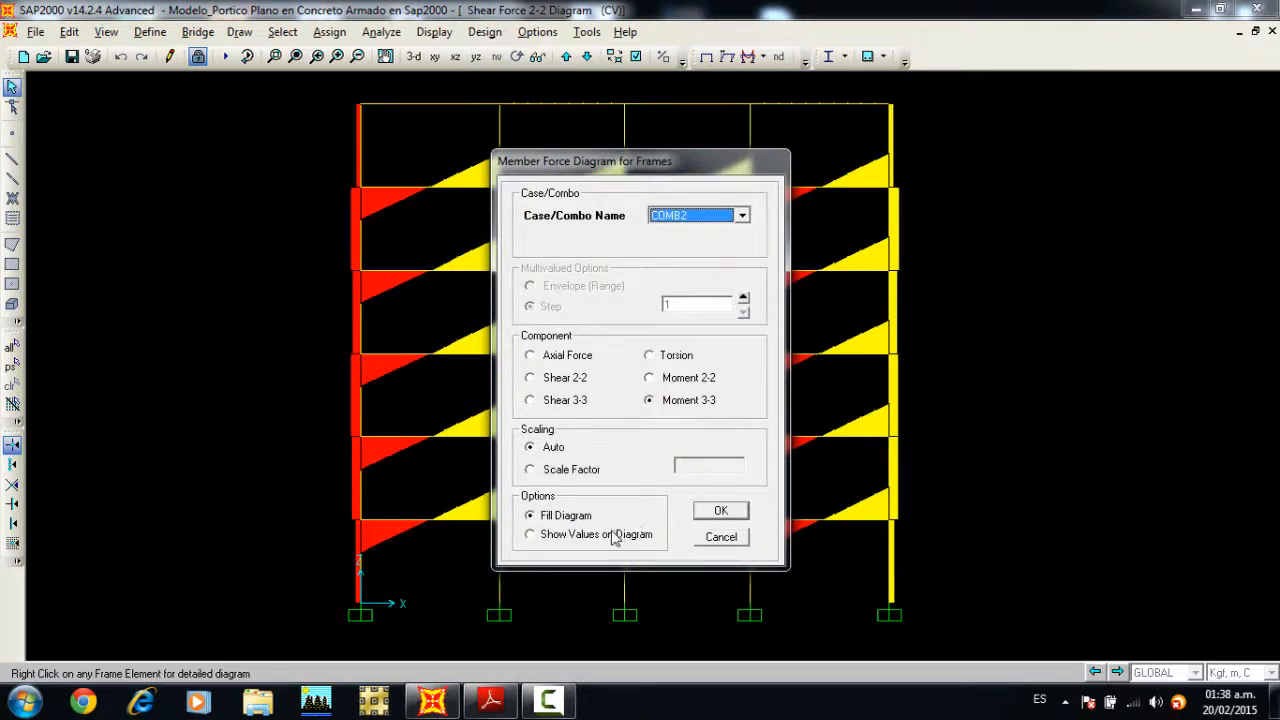
pyautogui.click(614, 536)
pyautogui.click(714, 514)
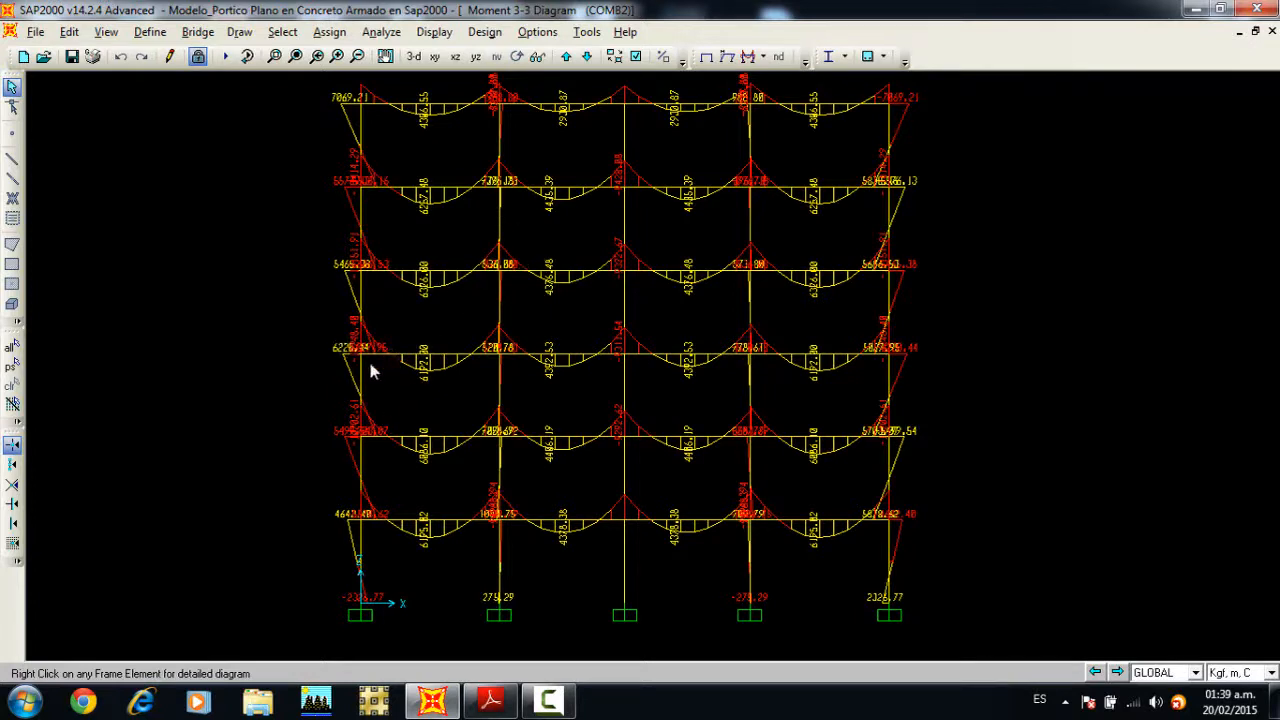
# Step: Display the frame members' Moment 3-3 diagram with values for lateral load case S
pyautogui.click(434, 32)
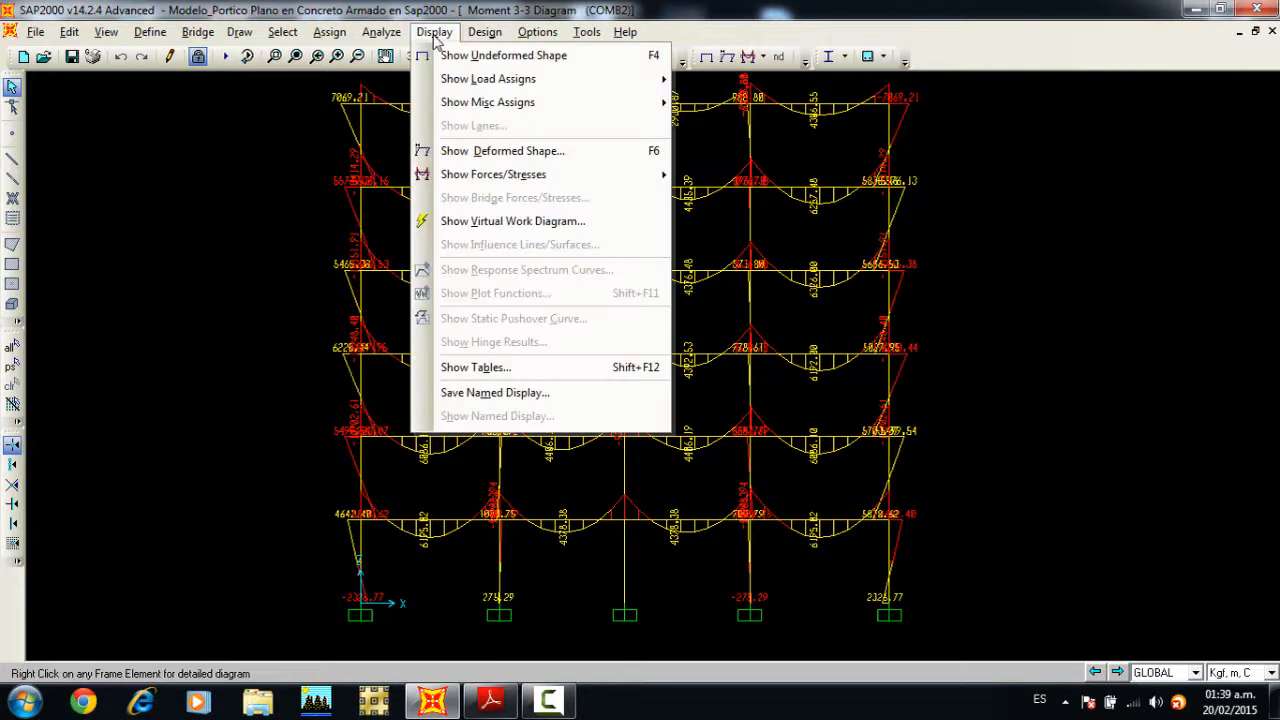
pyautogui.moveTo(574, 174)
pyautogui.click(712, 199)
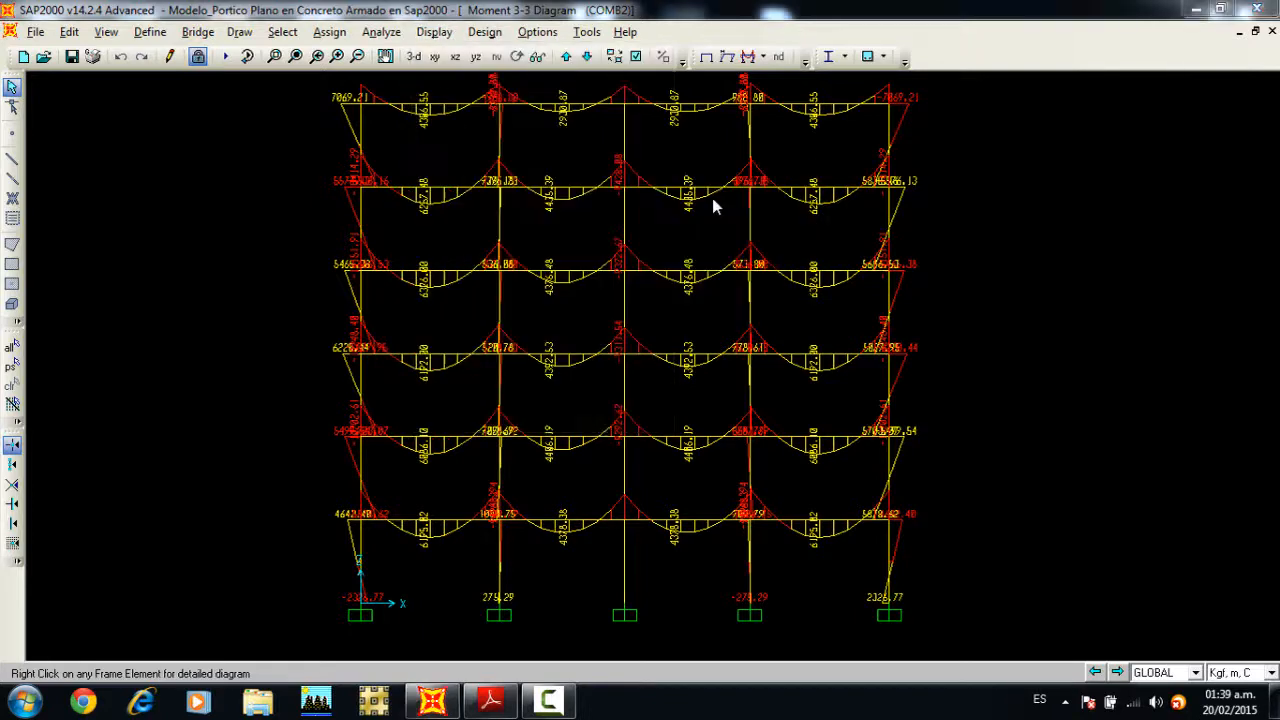
pyautogui.click(697, 214)
pyautogui.scroll(1, 680, 258)
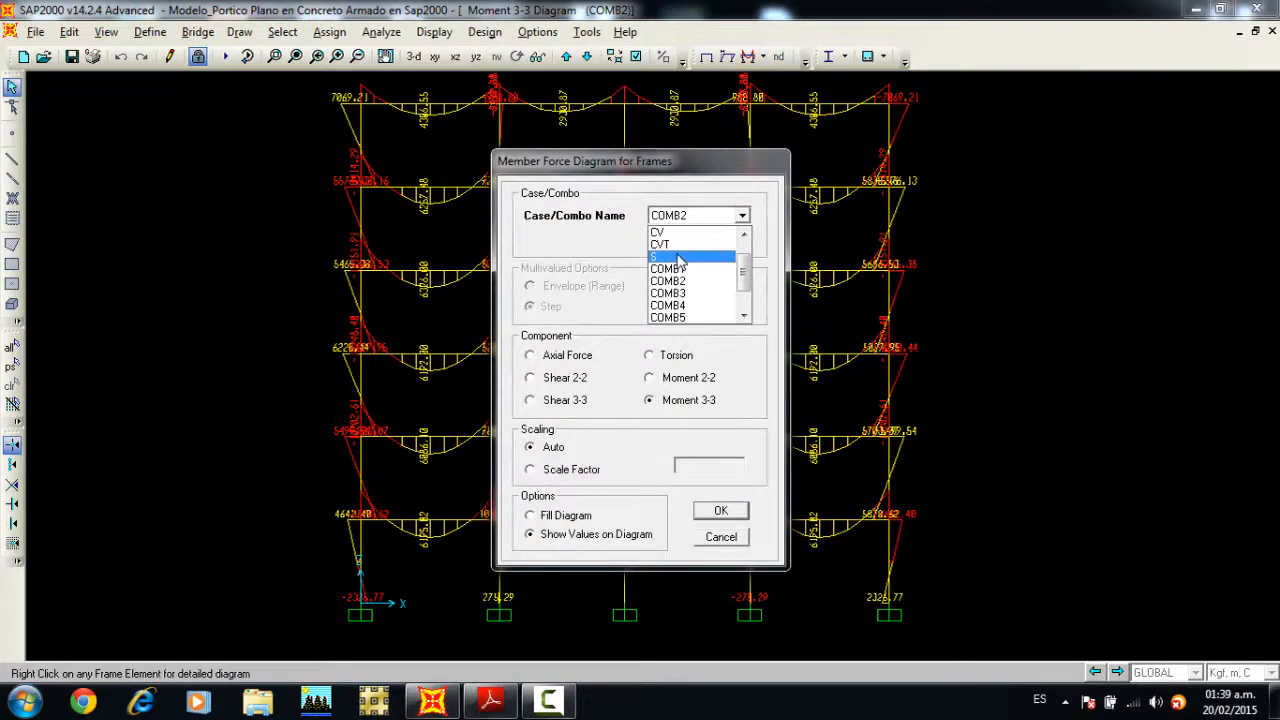
pyautogui.click(680, 258)
pyautogui.click(719, 510)
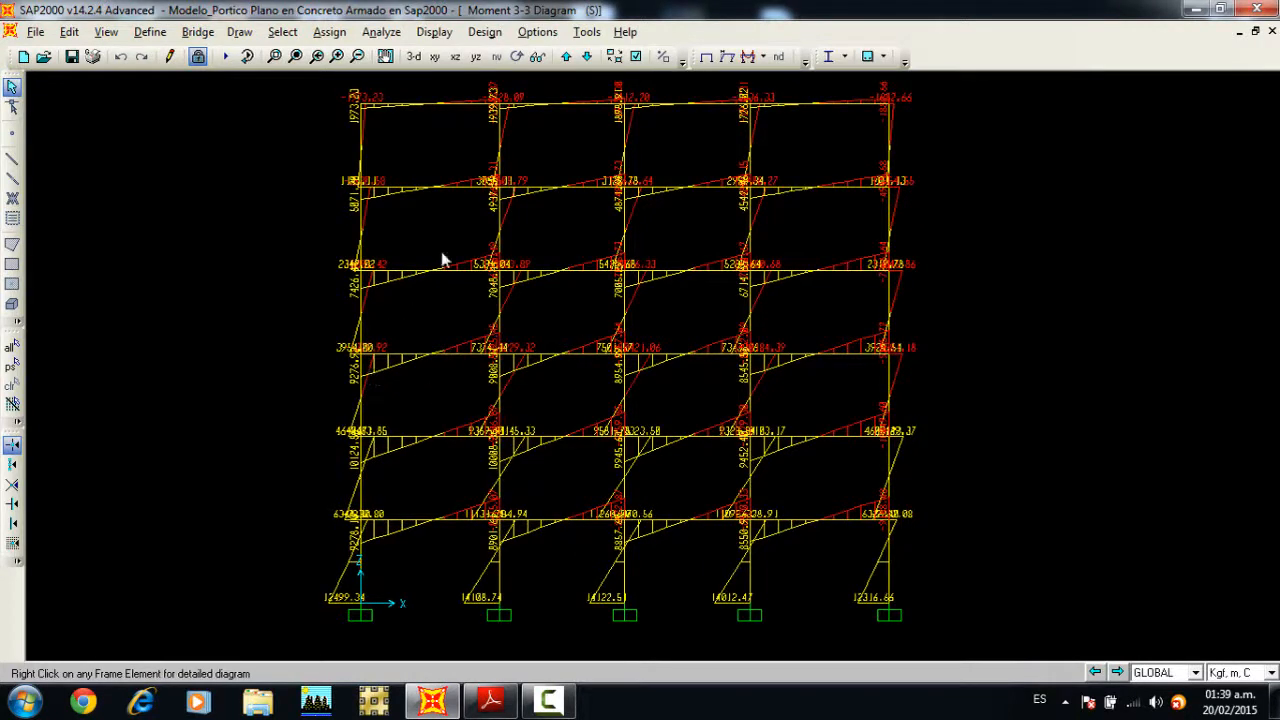
# Step: Display the frame members' Moment 3-3 diagram with values for COMB6
pyautogui.click(434, 31)
pyautogui.moveTo(487, 176)
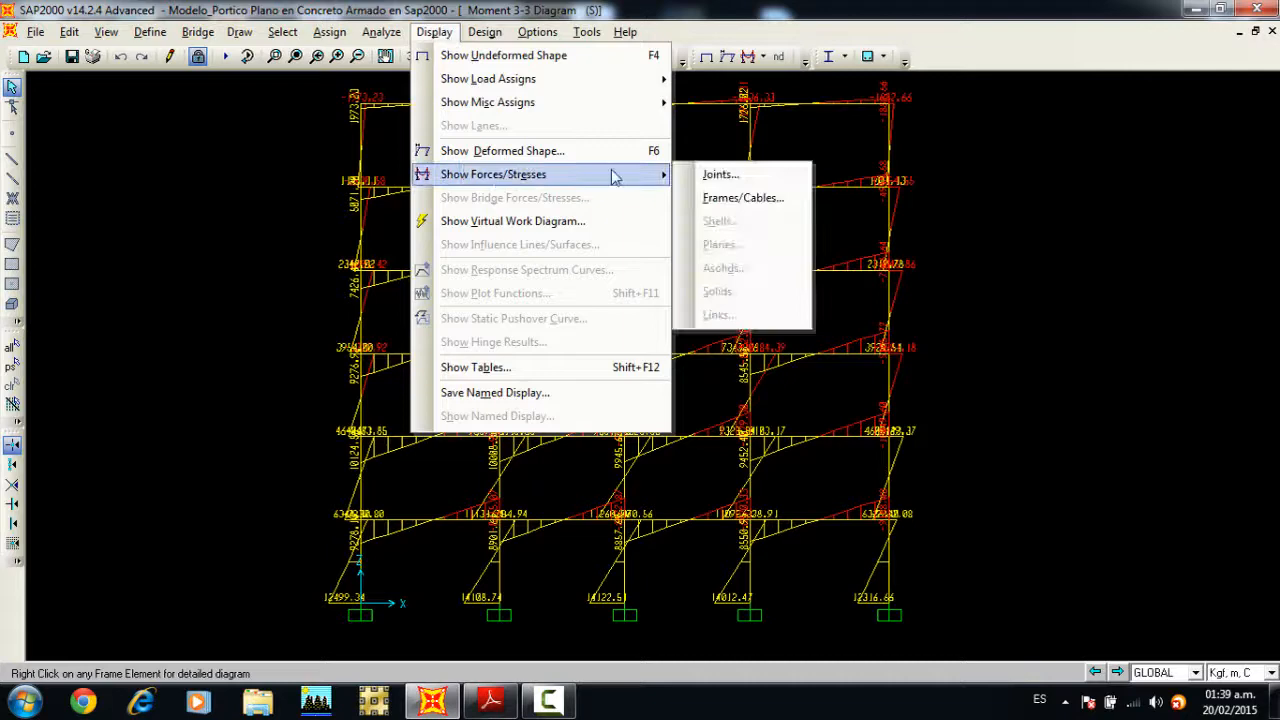
pyautogui.click(730, 198)
pyautogui.click(741, 216)
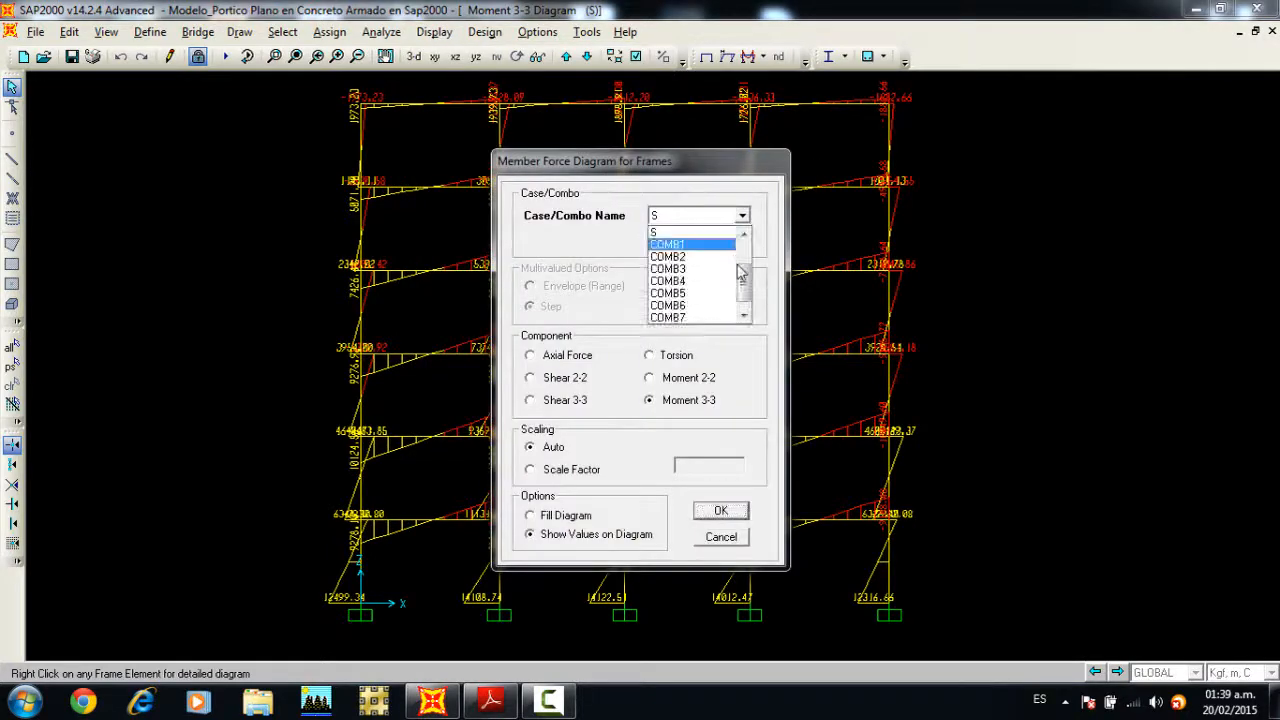
pyautogui.moveTo(743, 280); pyautogui.dragTo(743, 290)
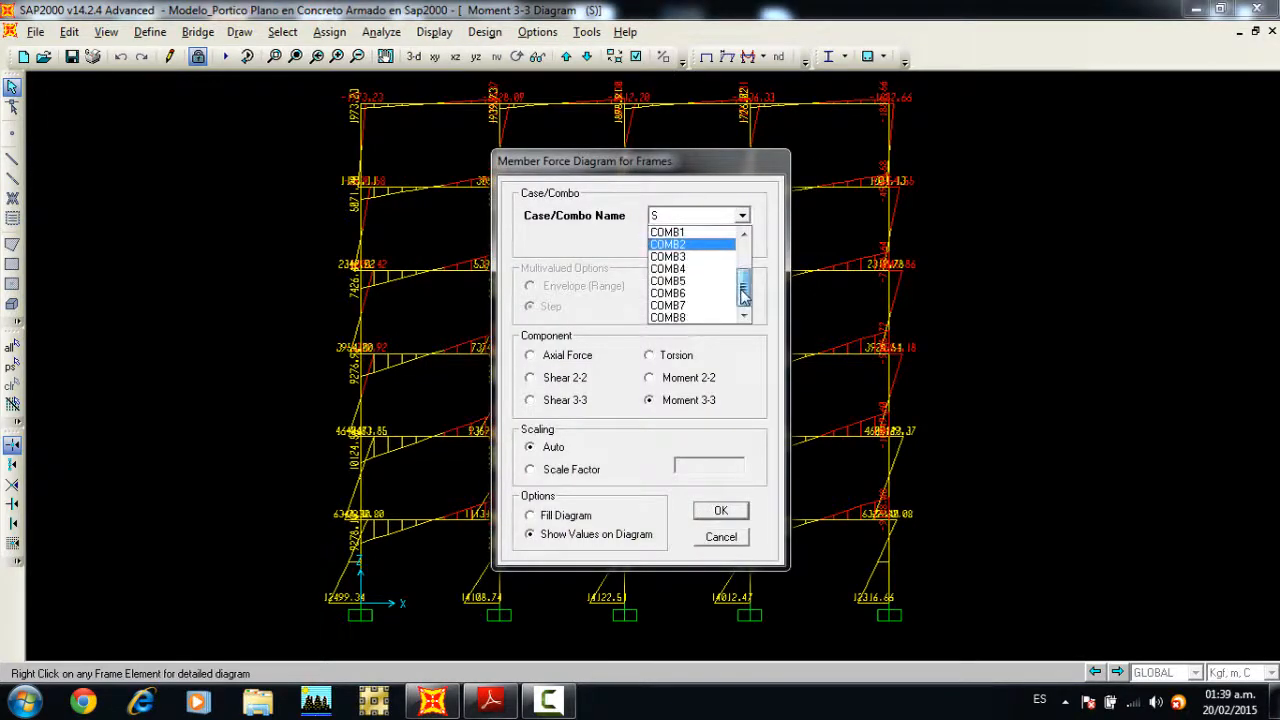
pyautogui.click(700, 293)
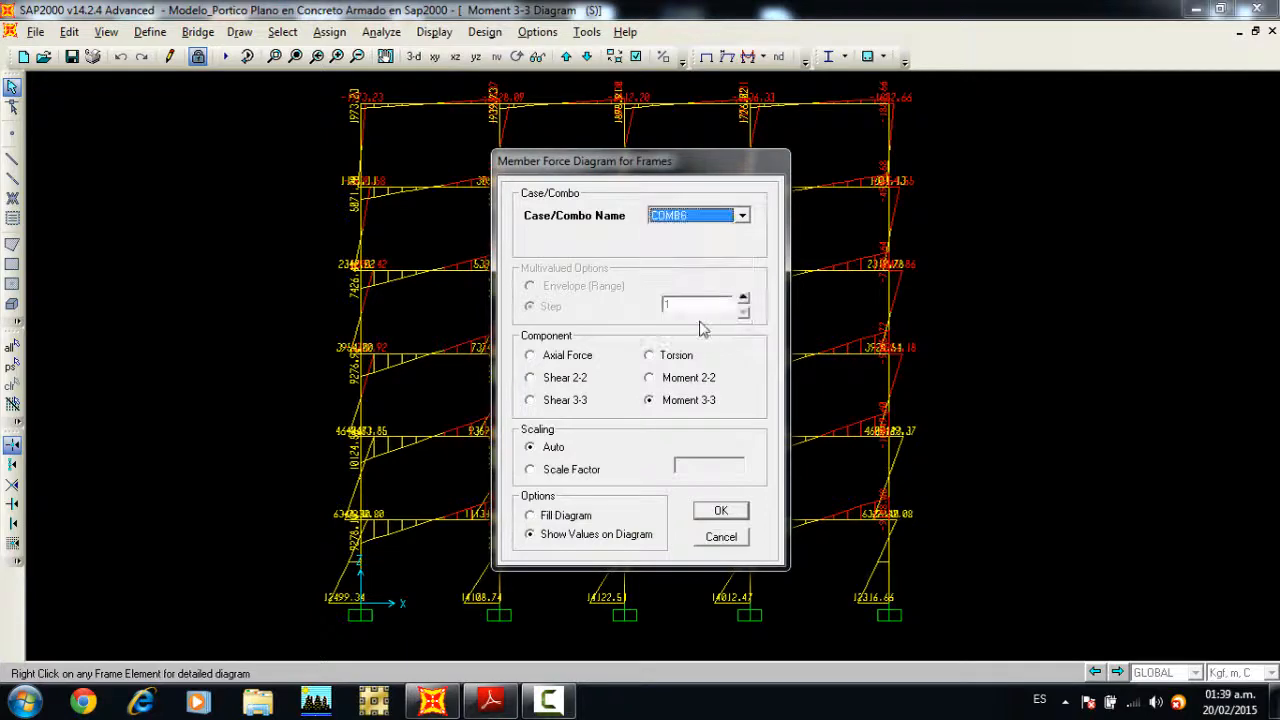
pyautogui.click(712, 510)
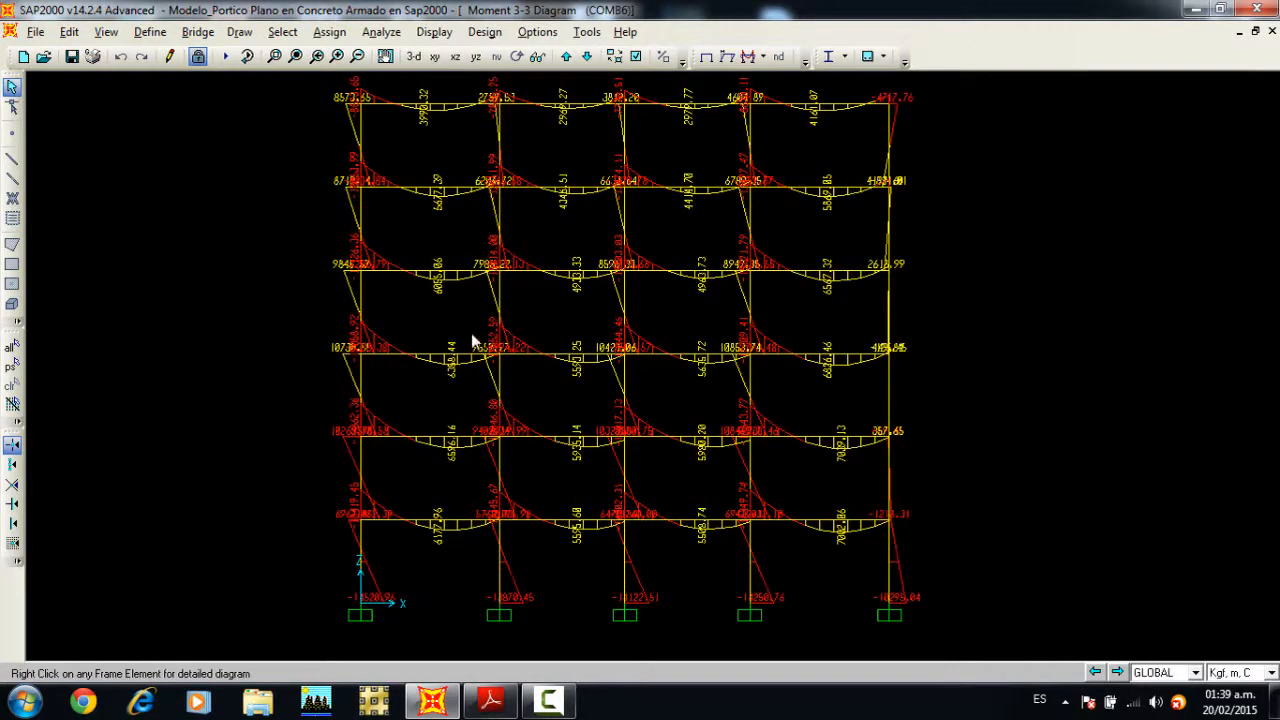
# Step: Inspect the COMB6 detailed diagrams of the third-floor beam in the leftmost bay at location 4 m, and show its maximum values
pyautogui.rightClick(428, 358)
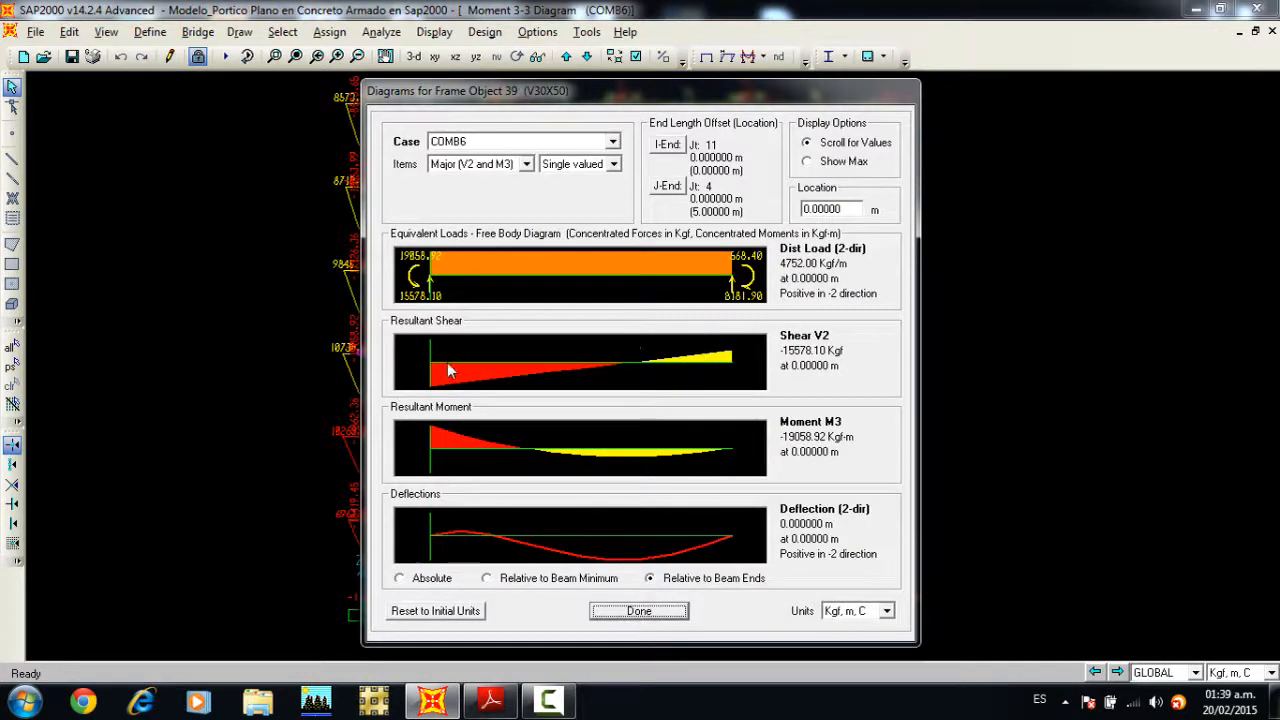
pyautogui.moveTo(437, 364); pyautogui.dragTo(558, 378)
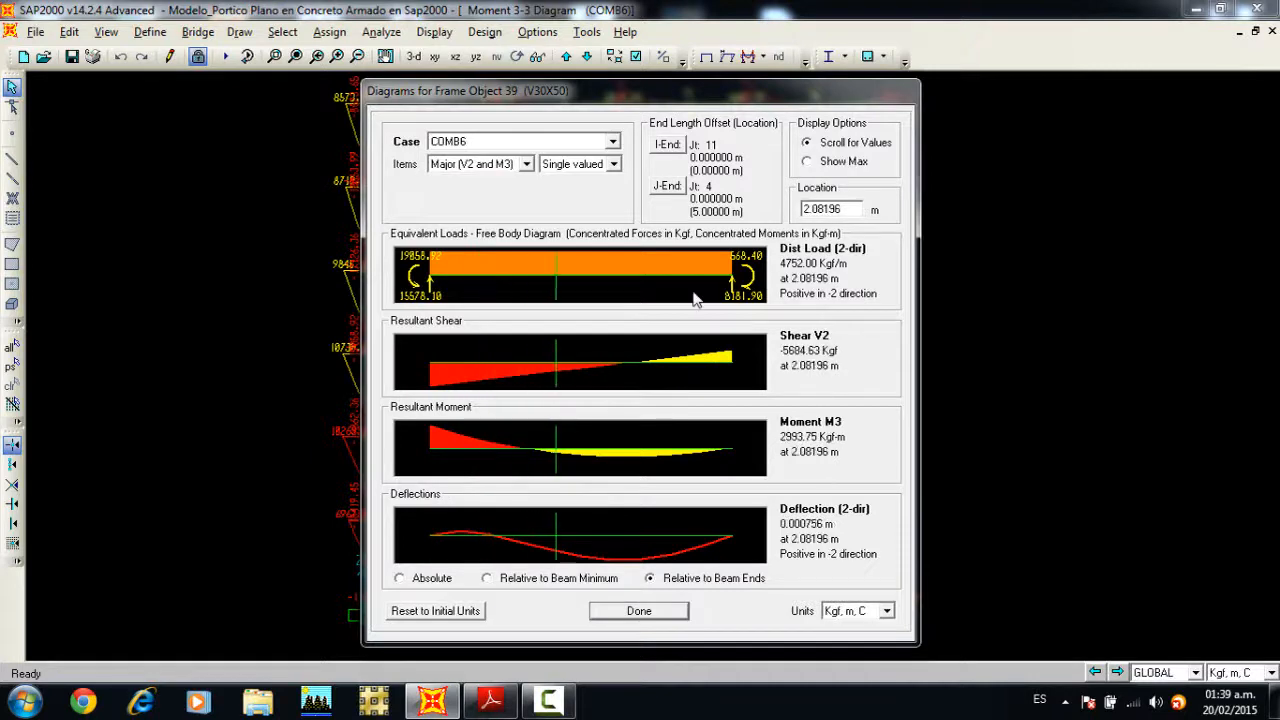
pyautogui.moveTo(843, 210); pyautogui.dragTo(801, 207)
pyautogui.write('4')
pyautogui.press('Return')
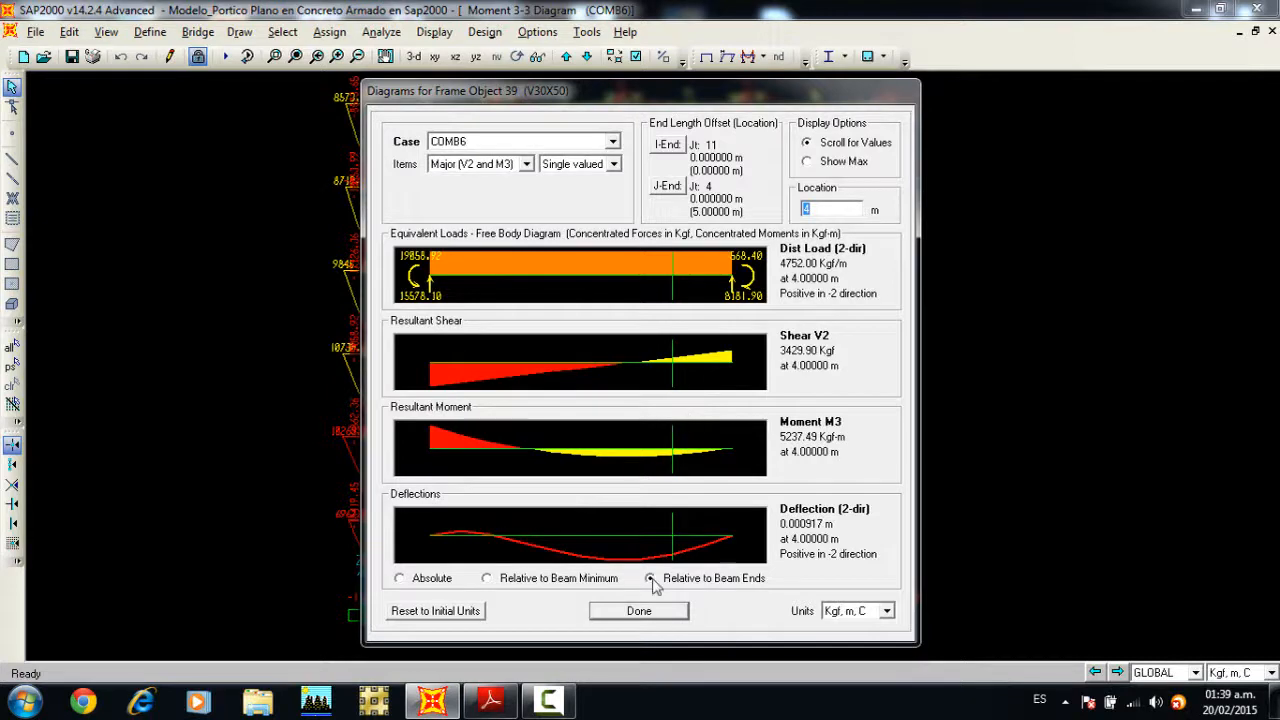
pyautogui.click(825, 162)
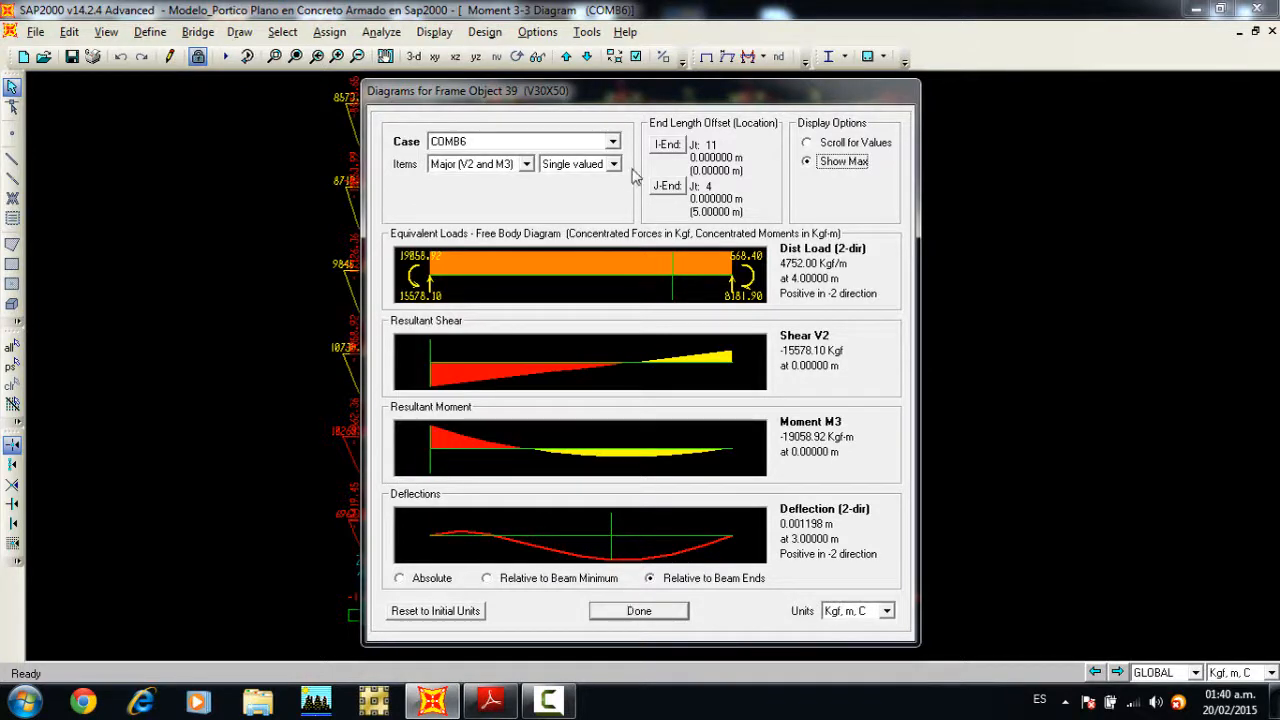
# Step: Review the same beam's maximum shear, moment and deflection for COMB2, COMB4 and COMB7, and close its diagrams
pyautogui.click(612, 141)
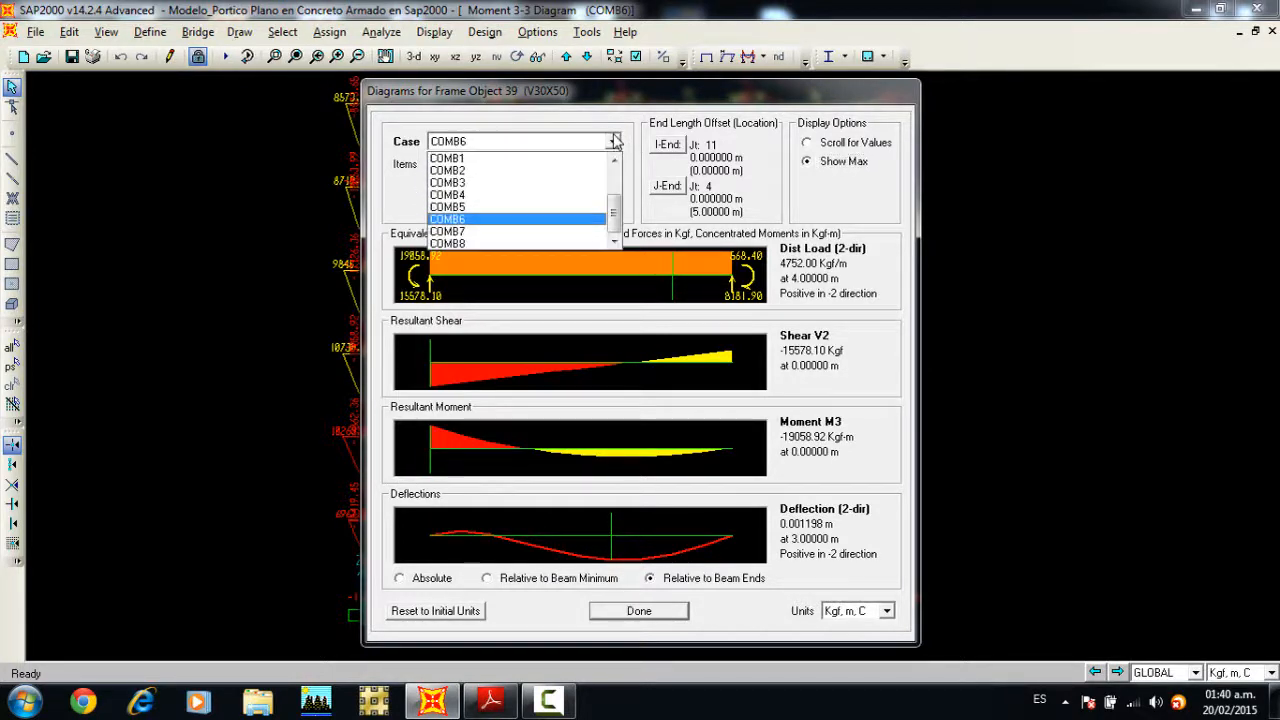
pyautogui.click(517, 171)
pyautogui.click(499, 148)
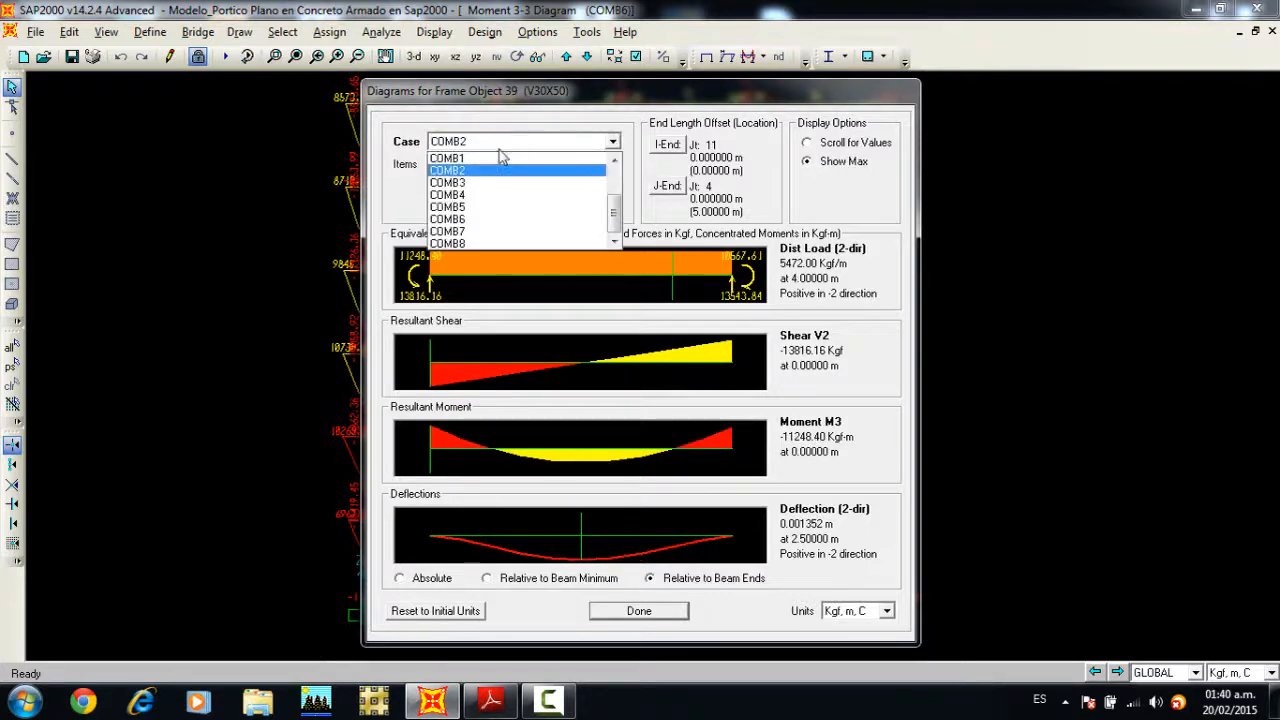
pyautogui.click(472, 196)
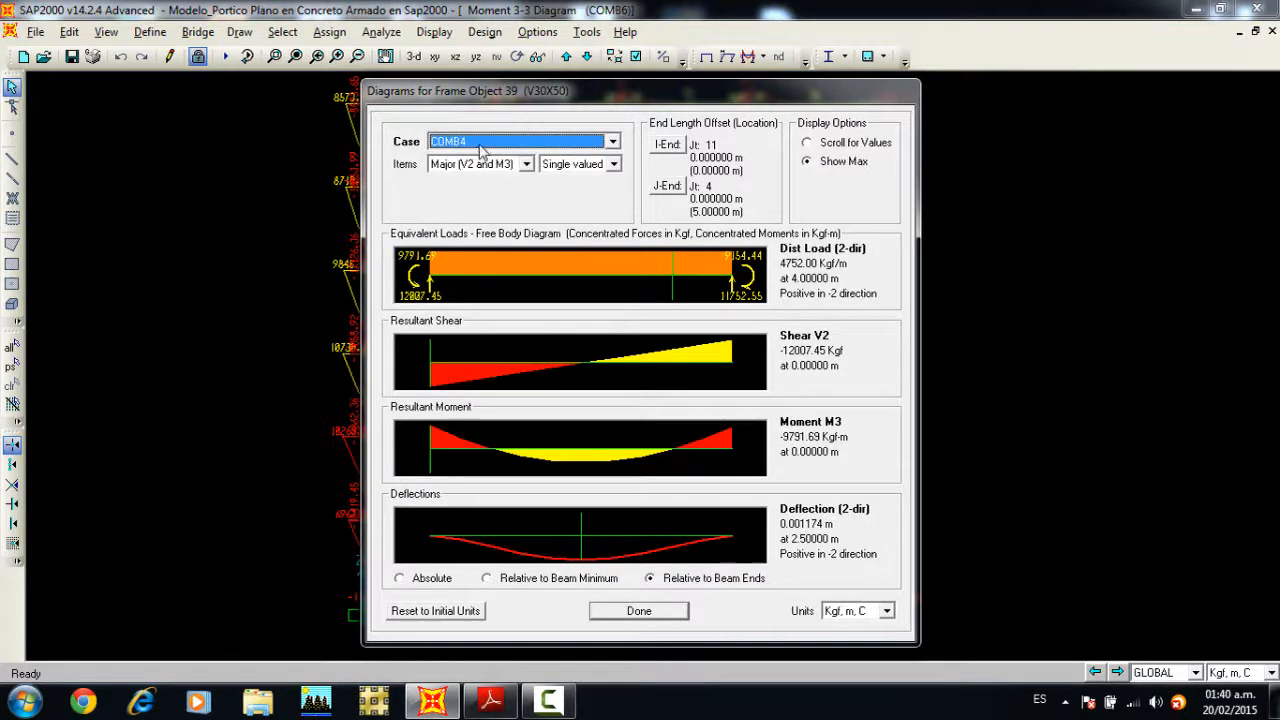
pyautogui.click(482, 146)
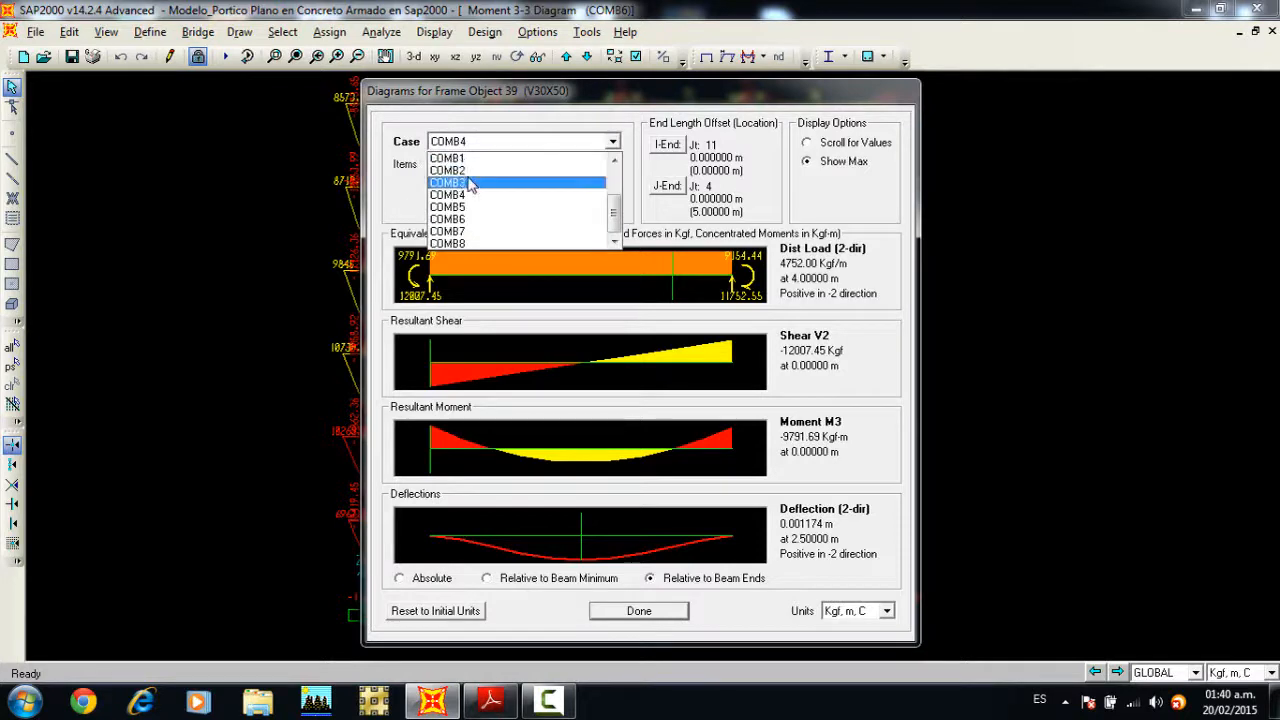
pyautogui.click(466, 233)
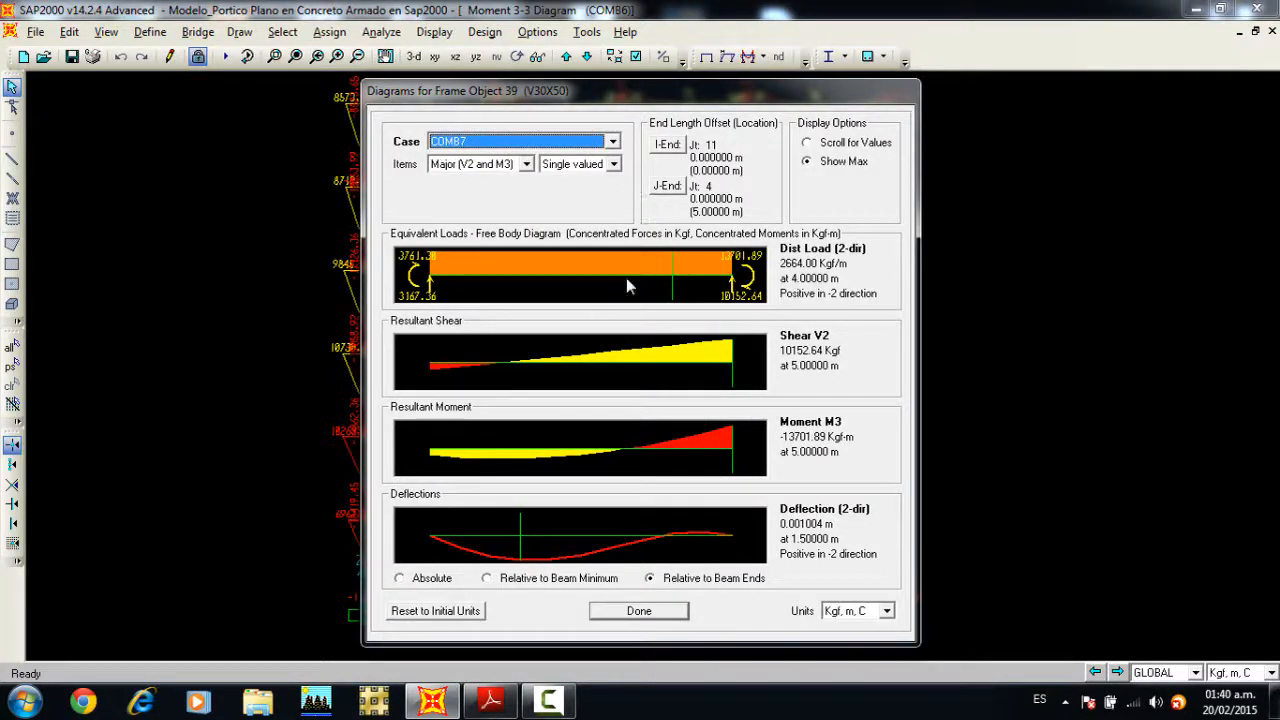
pyautogui.click(662, 611)
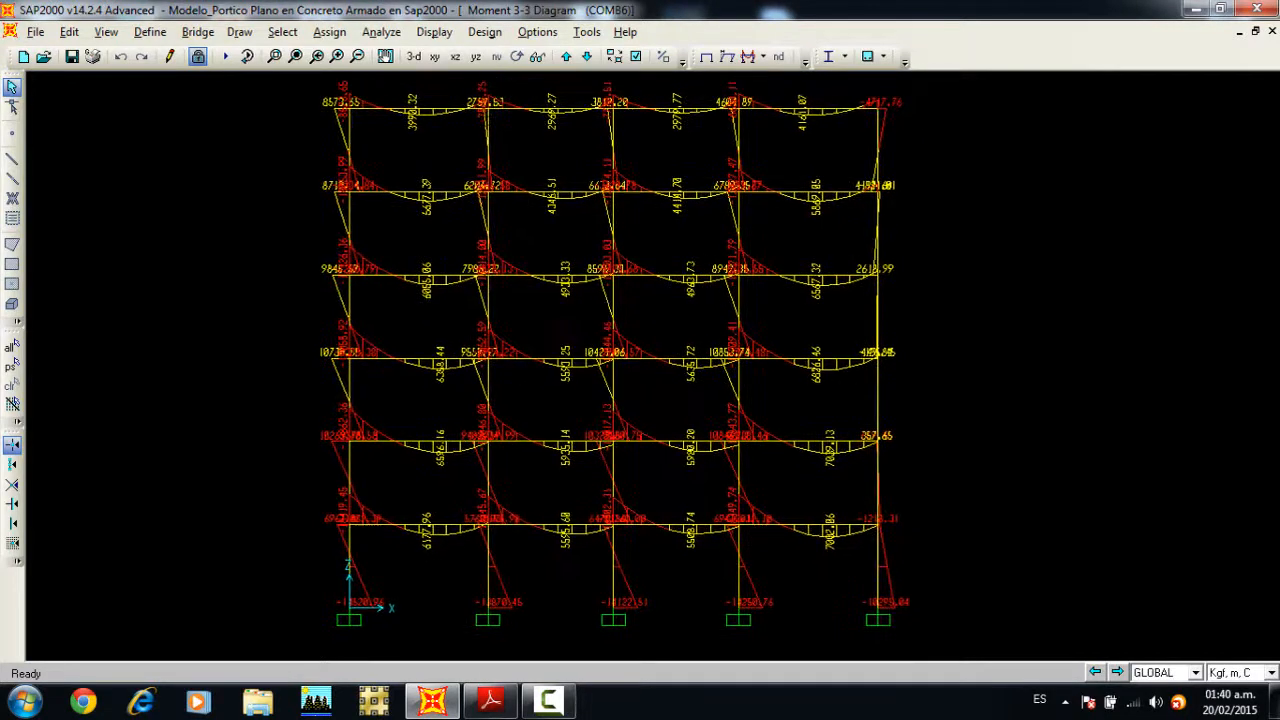
# Step: Return to the undeformed shape and run the concrete frame design/check of the structure
pyautogui.click(706, 56)
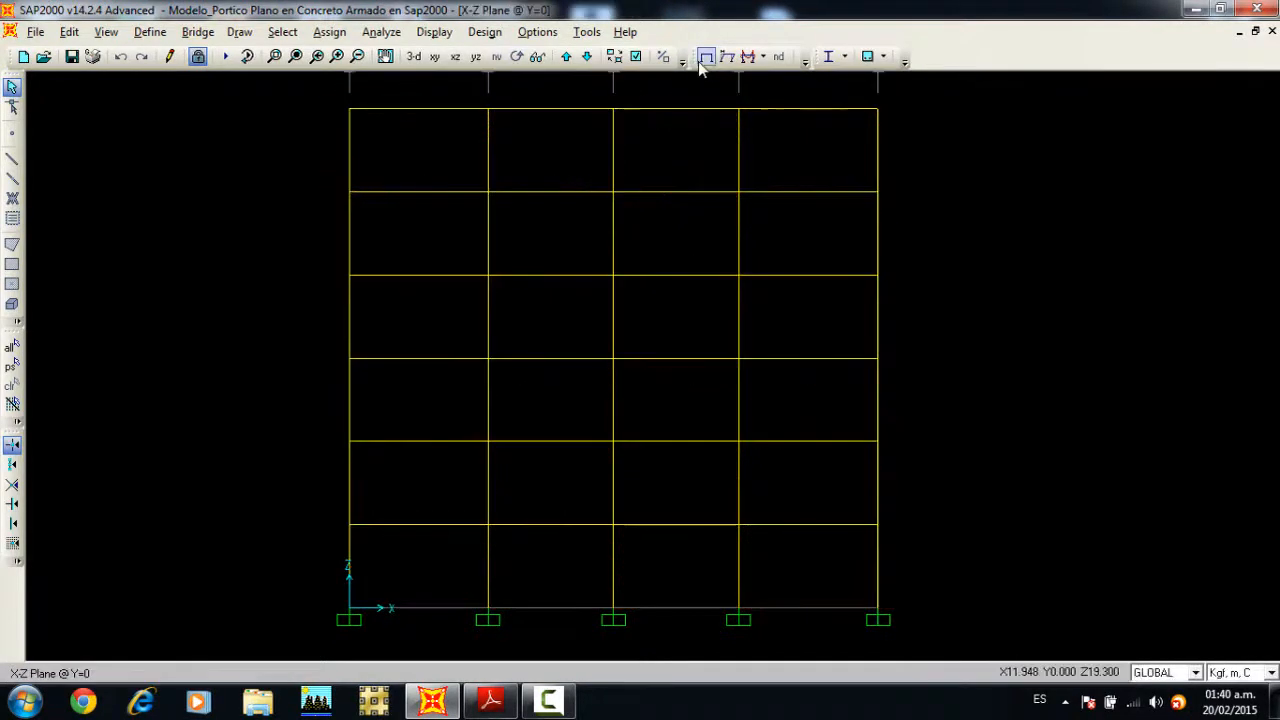
pyautogui.click(438, 33)
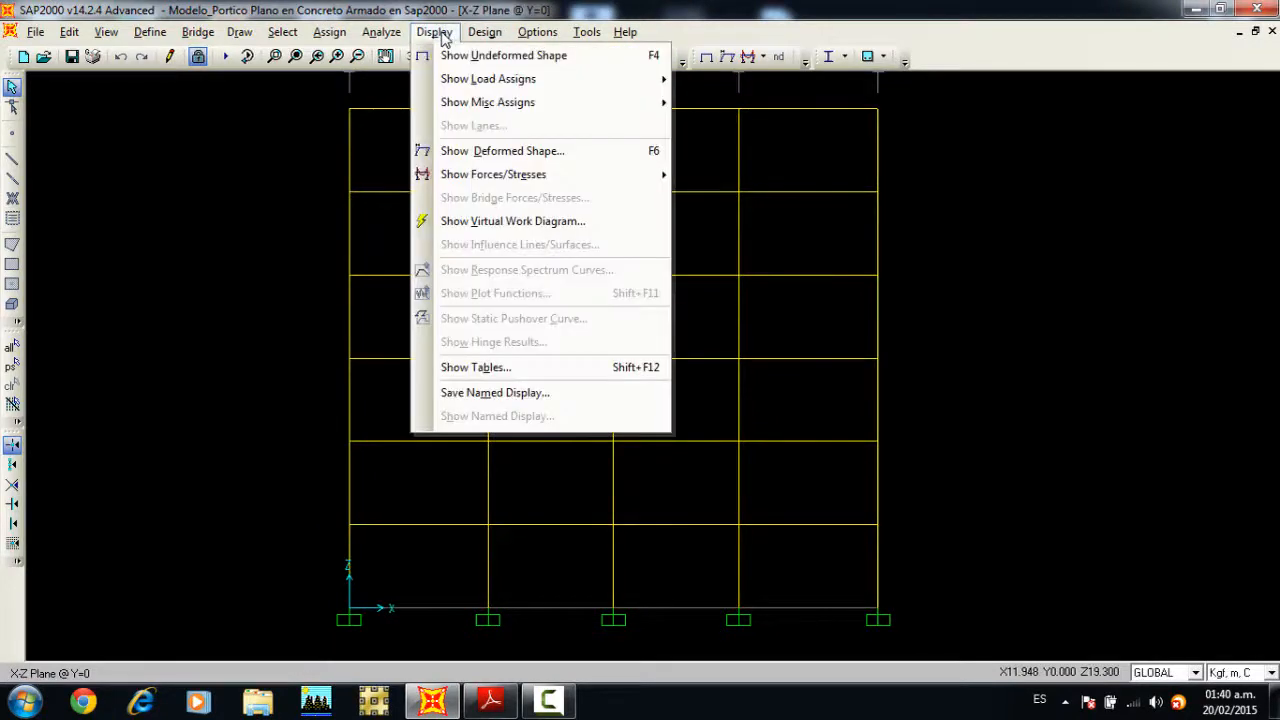
pyautogui.click(282, 144)
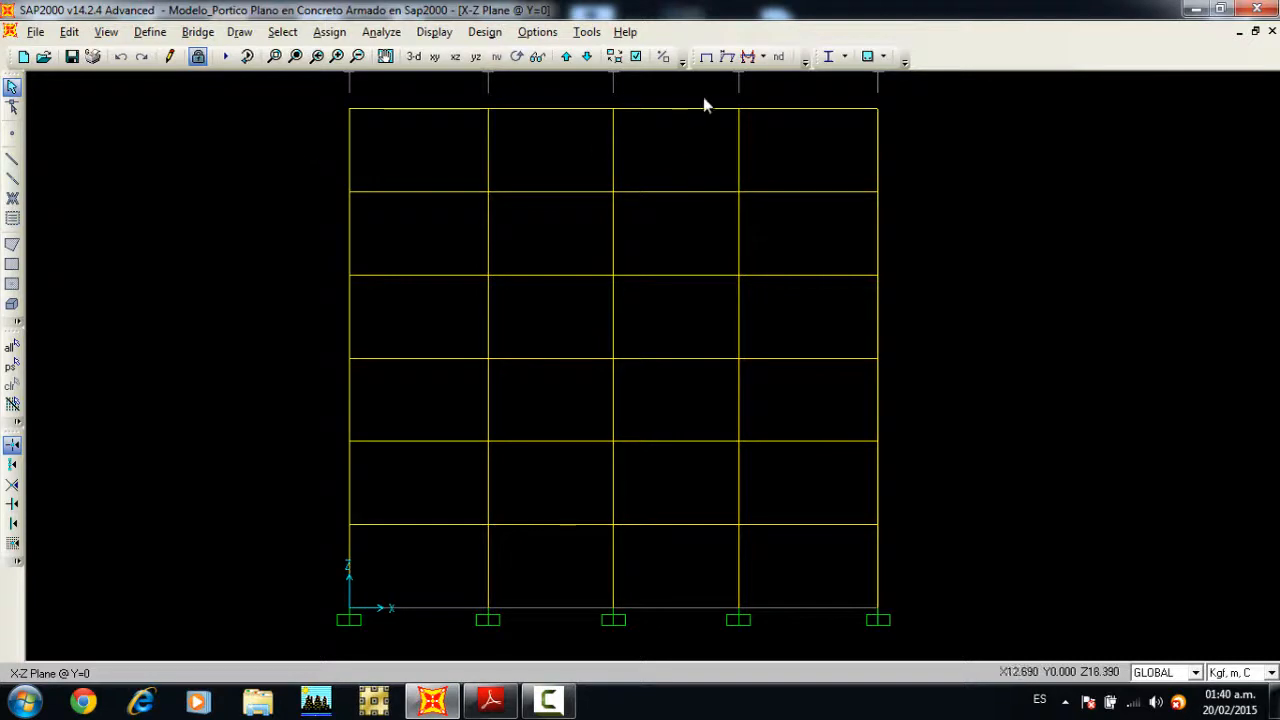
pyautogui.click(484, 33)
pyautogui.moveTo(543, 80)
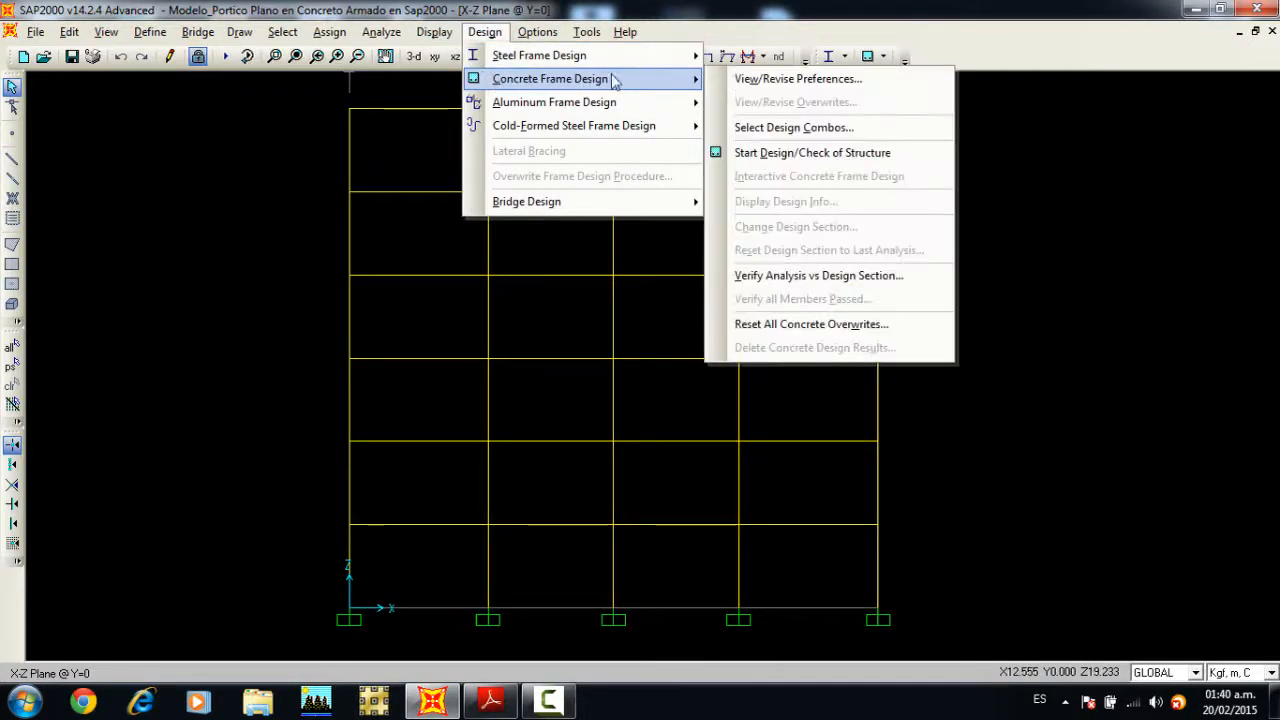
pyautogui.click(785, 153)
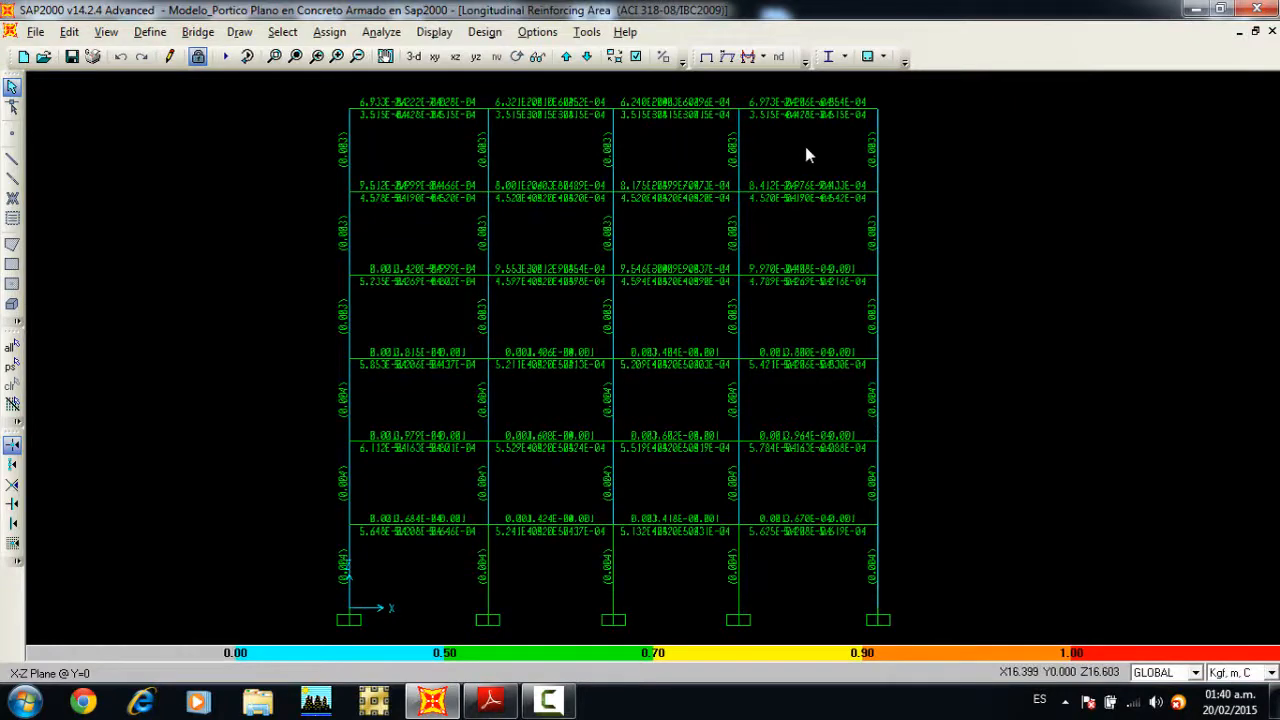
# Step: Set the units to Kgf, cm, C and examine the longitudinal reinforcing areas of the first-floor beam in the leftmost bay
pyautogui.click(1240, 670)
pyautogui.click(1232, 644)
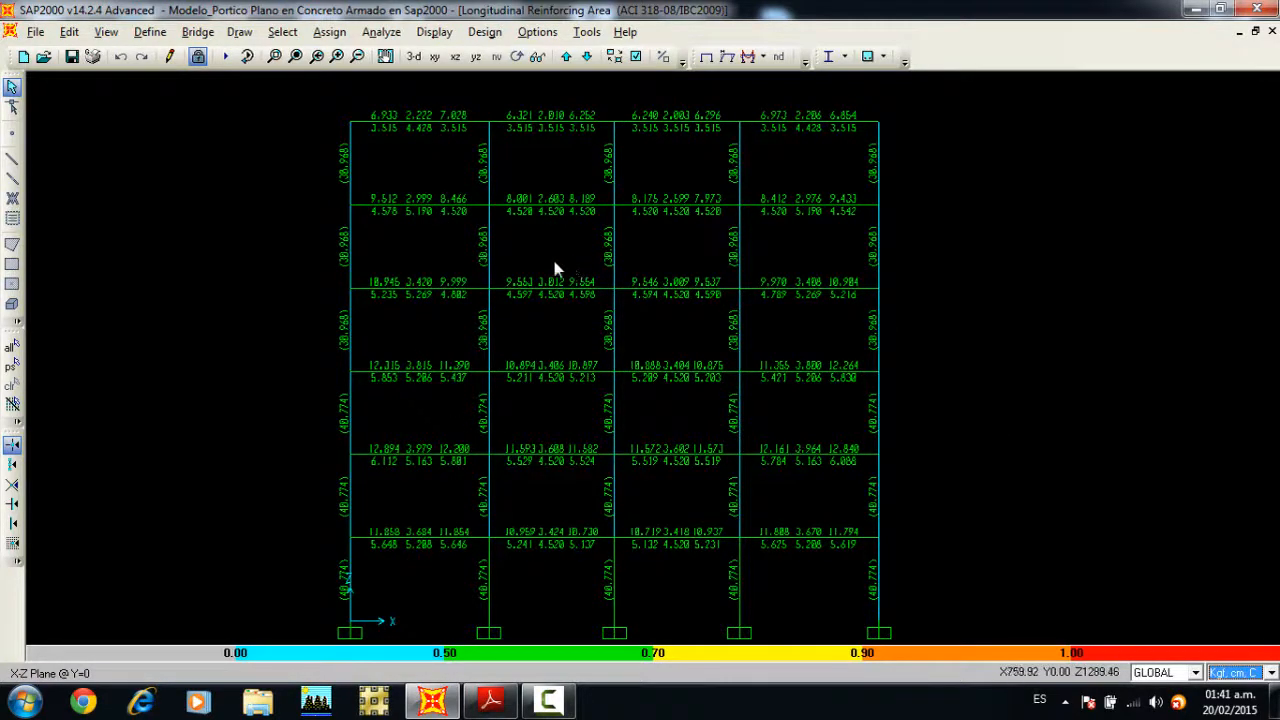
pyautogui.moveTo(602, 293)
pyautogui.mouseDown(button='middle')
pyautogui.moveTo(592, 280)
pyautogui.moveTo(585, 291)
pyautogui.mouseUp(button='middle')
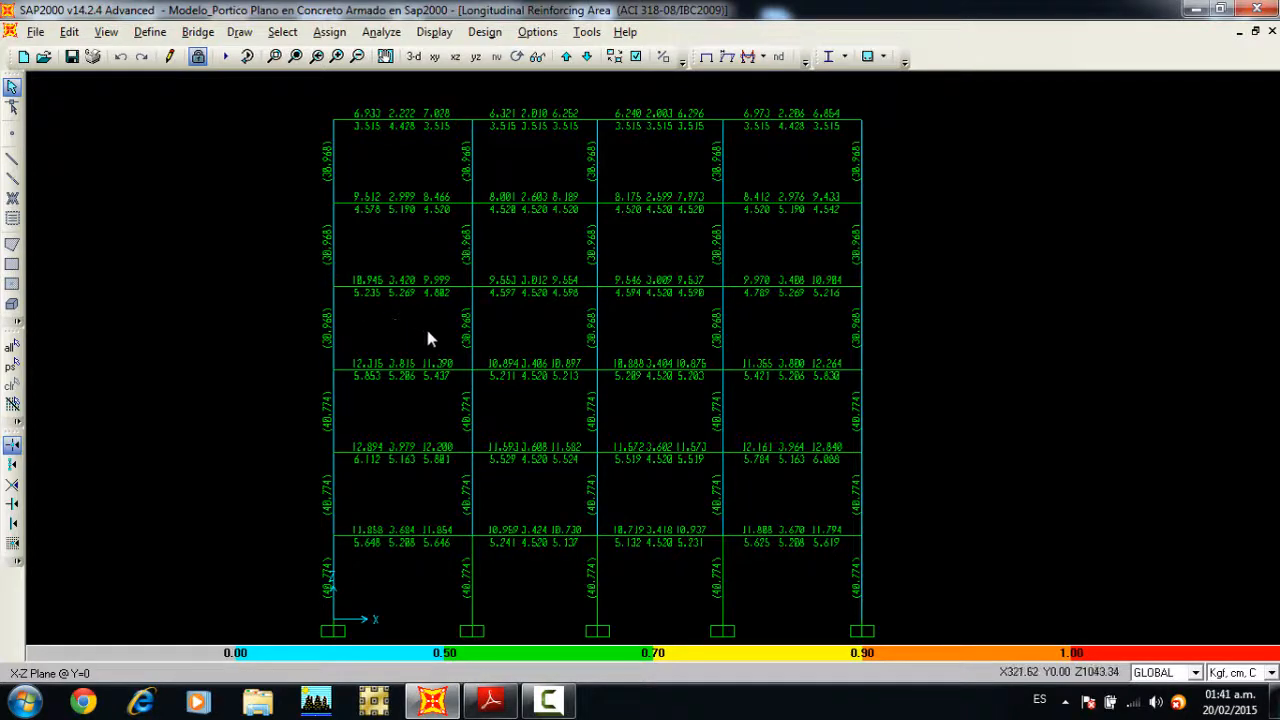
pyautogui.moveTo(499, 333); pyautogui.dragTo(502, 319, button='middle')
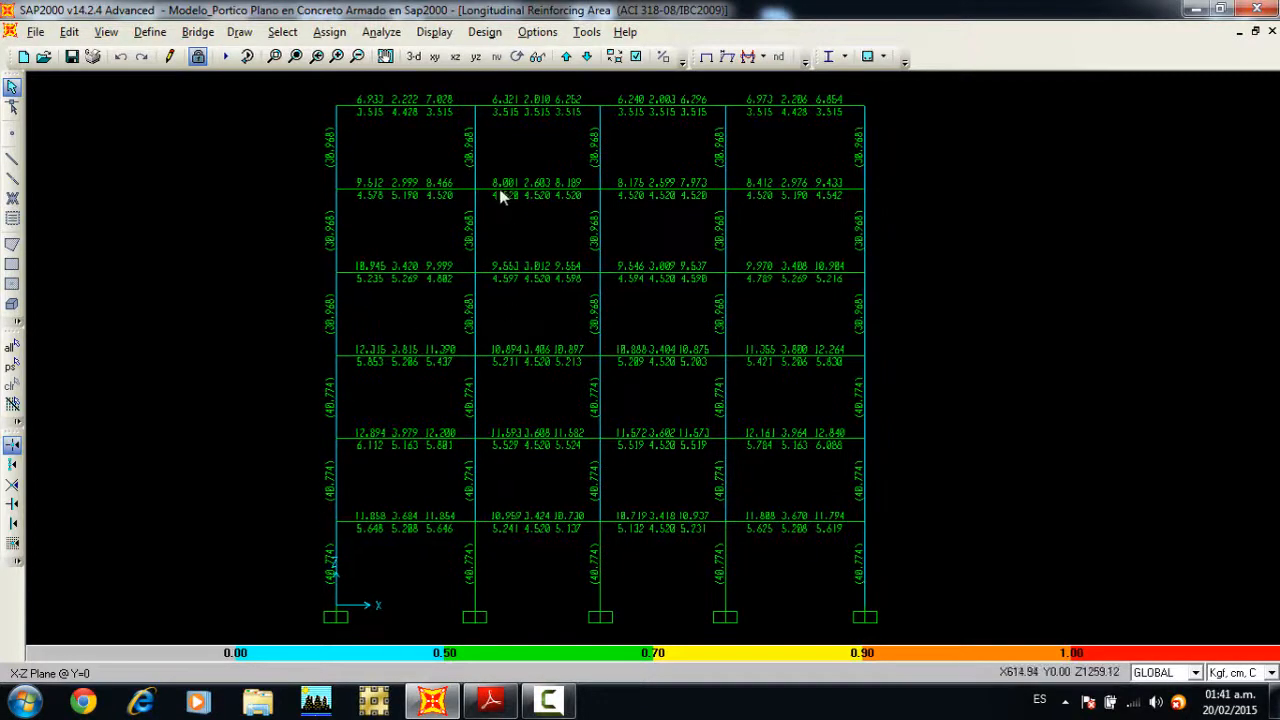
pyautogui.click(274, 56)
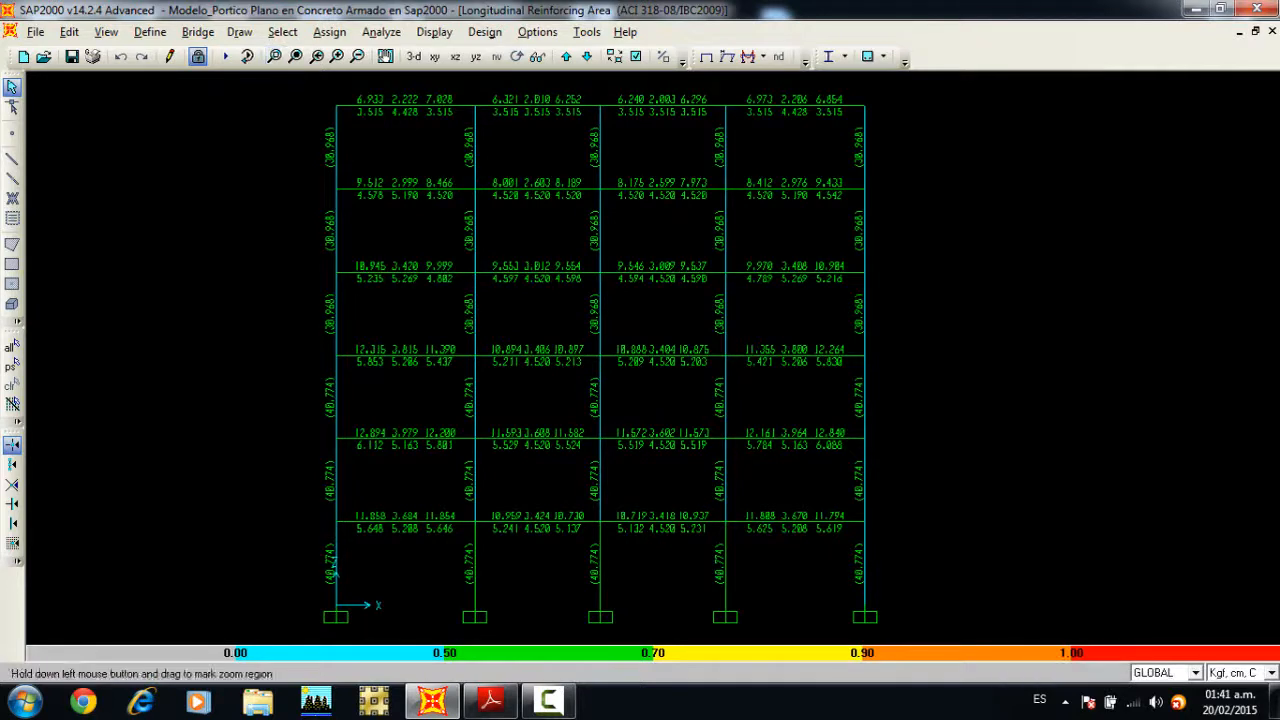
pyautogui.moveTo(505, 500); pyautogui.dragTo(326, 557)
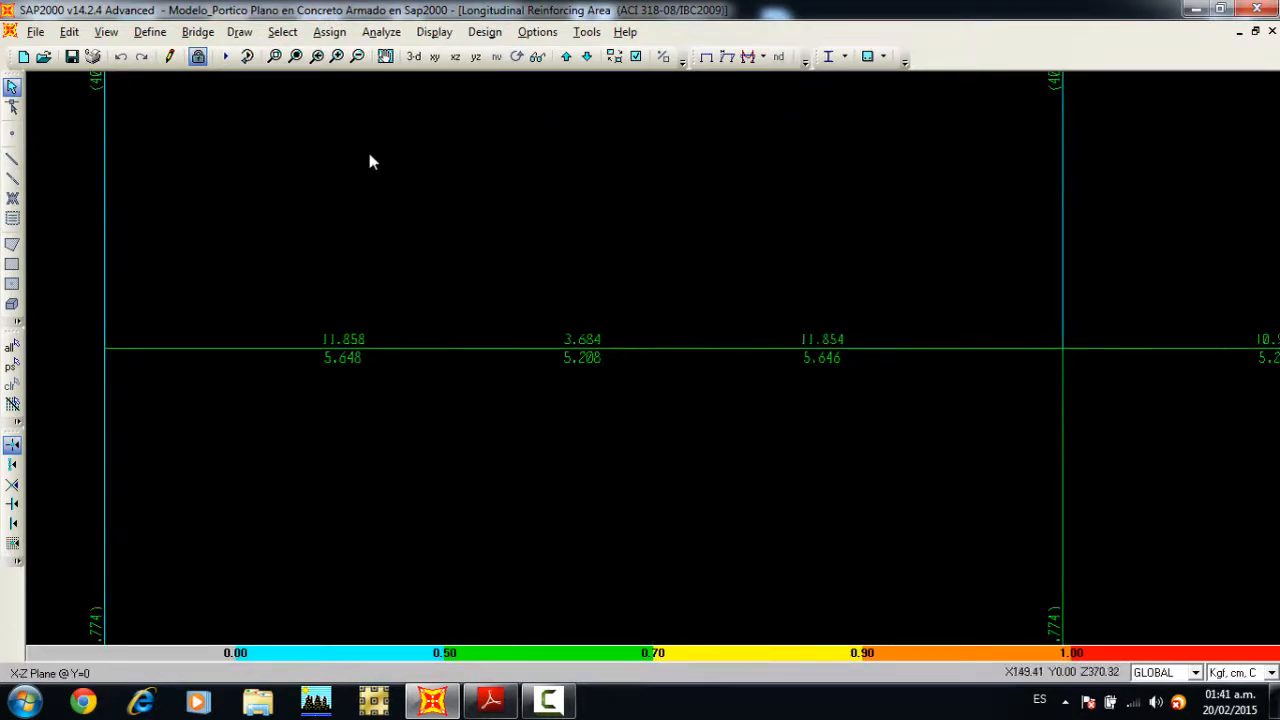
# Step: Examine the longitudinal reinforcing areas of the beams and columns across all bays of the lower storeys
pyautogui.click(295, 56)
pyautogui.click(274, 56)
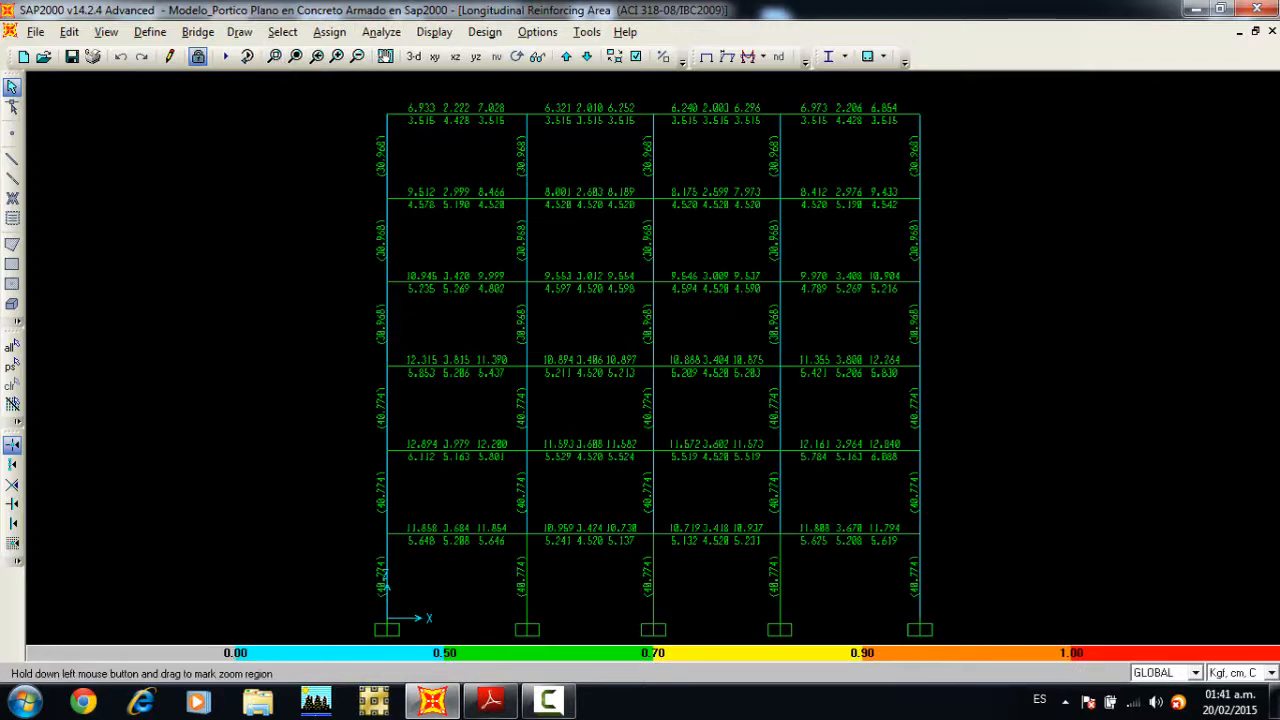
pyautogui.moveTo(950, 492); pyautogui.dragTo(371, 545)
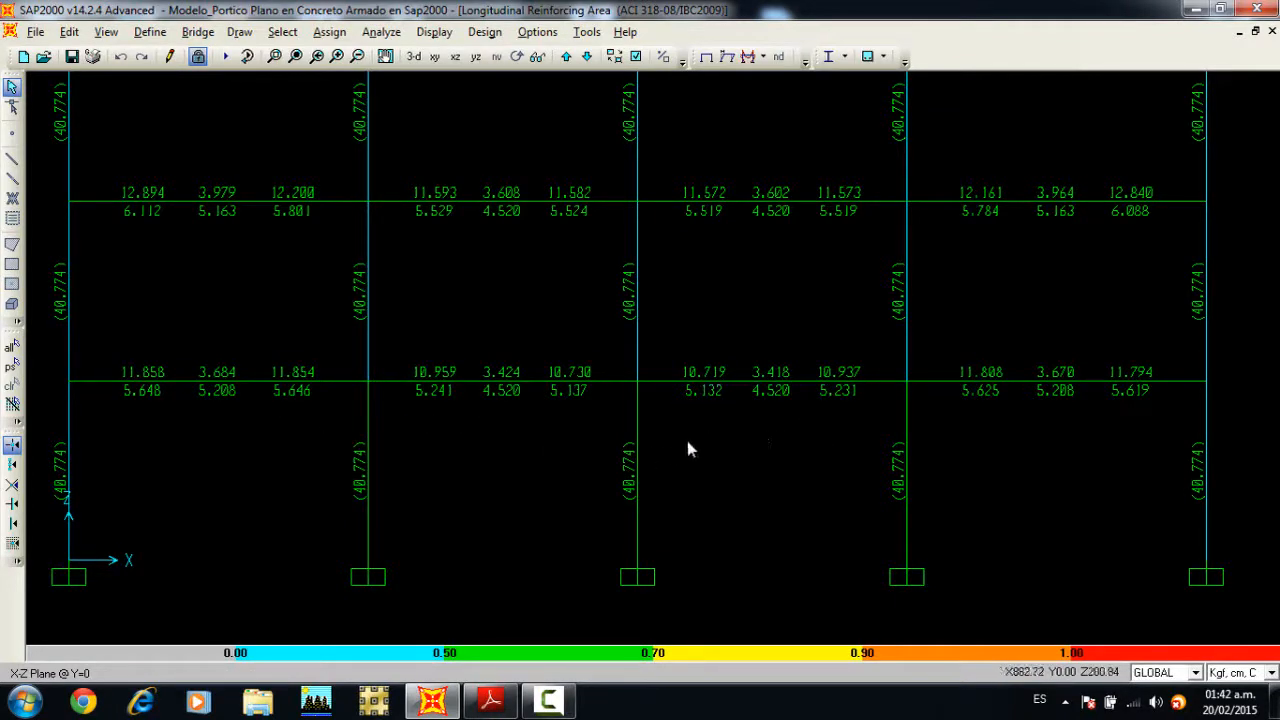
pyautogui.moveTo(732, 270); pyautogui.dragTo(733, 296, button='middle')
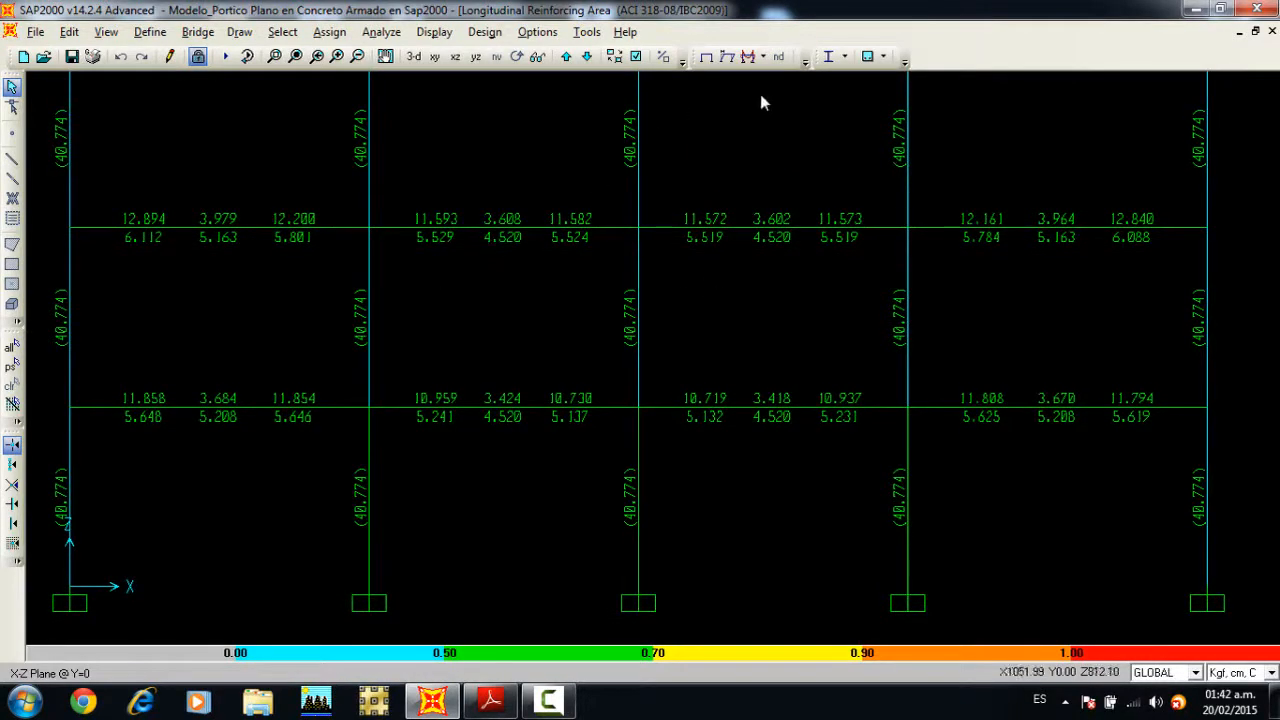
# Step: Display the Rebar Percentage design output for the concrete frame members
pyautogui.click(883, 57)
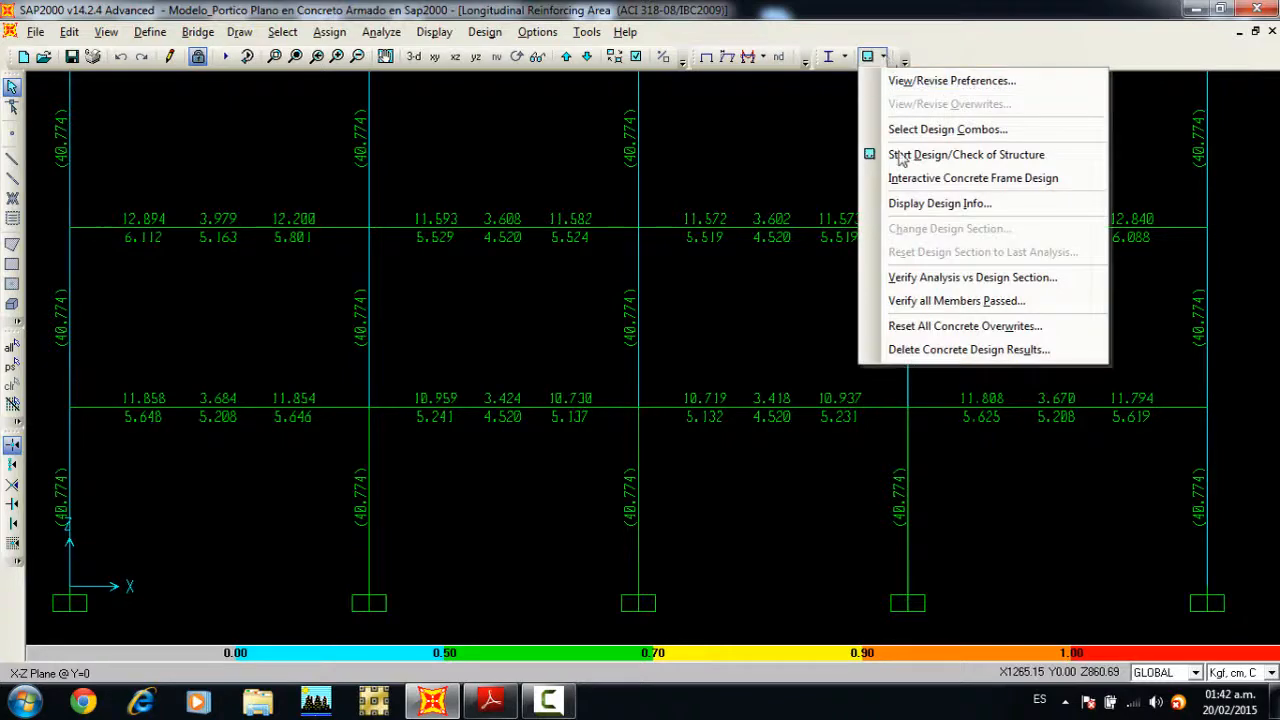
pyautogui.click(903, 205)
pyautogui.click(754, 341)
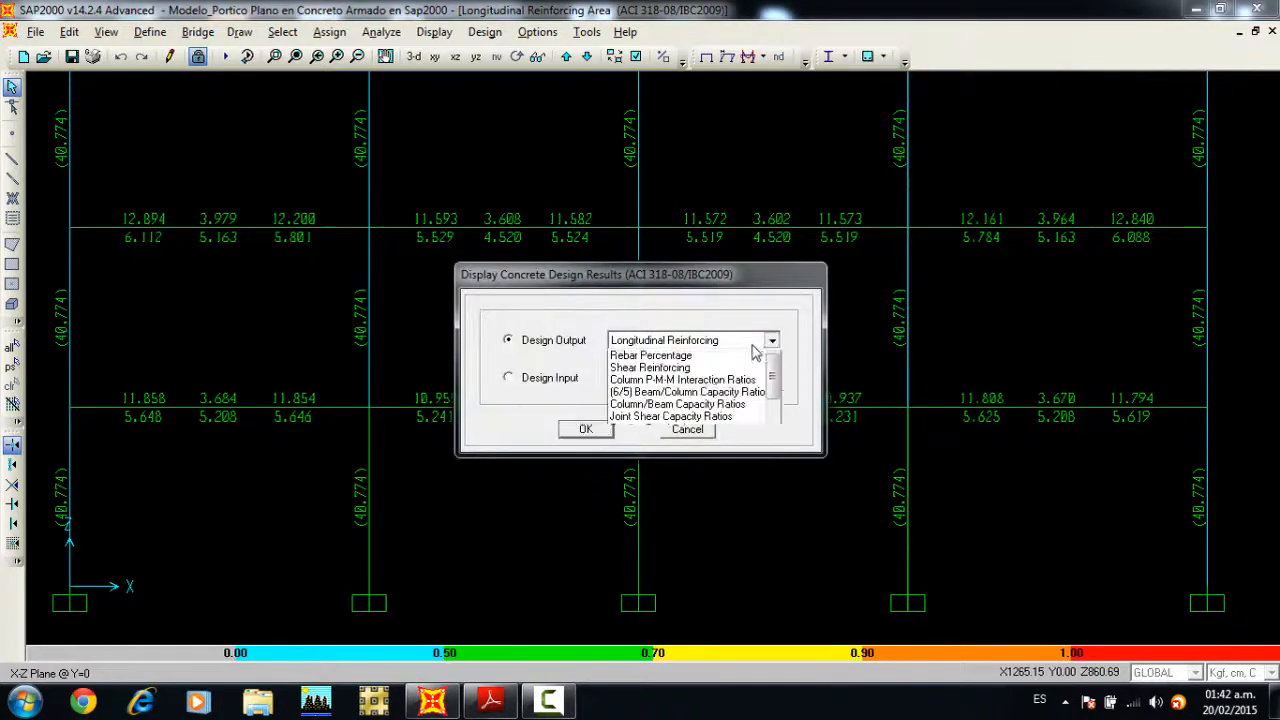
pyautogui.click(655, 369)
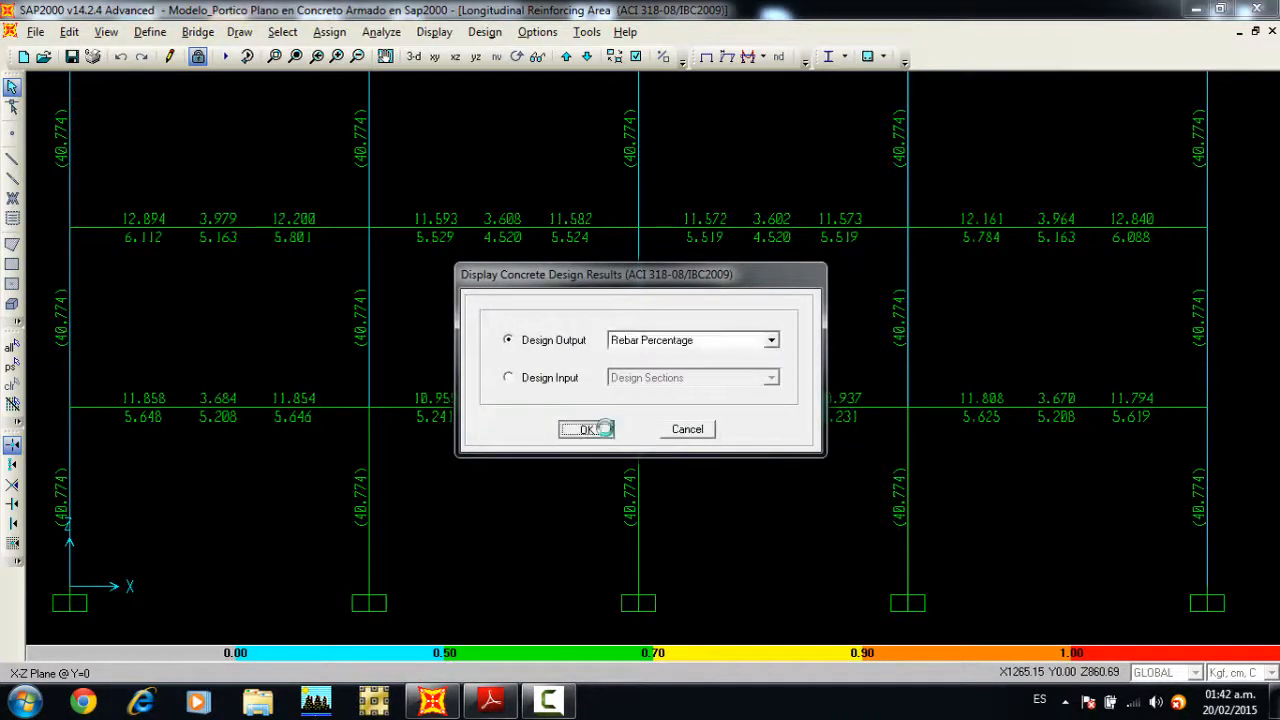
pyautogui.click(585, 429)
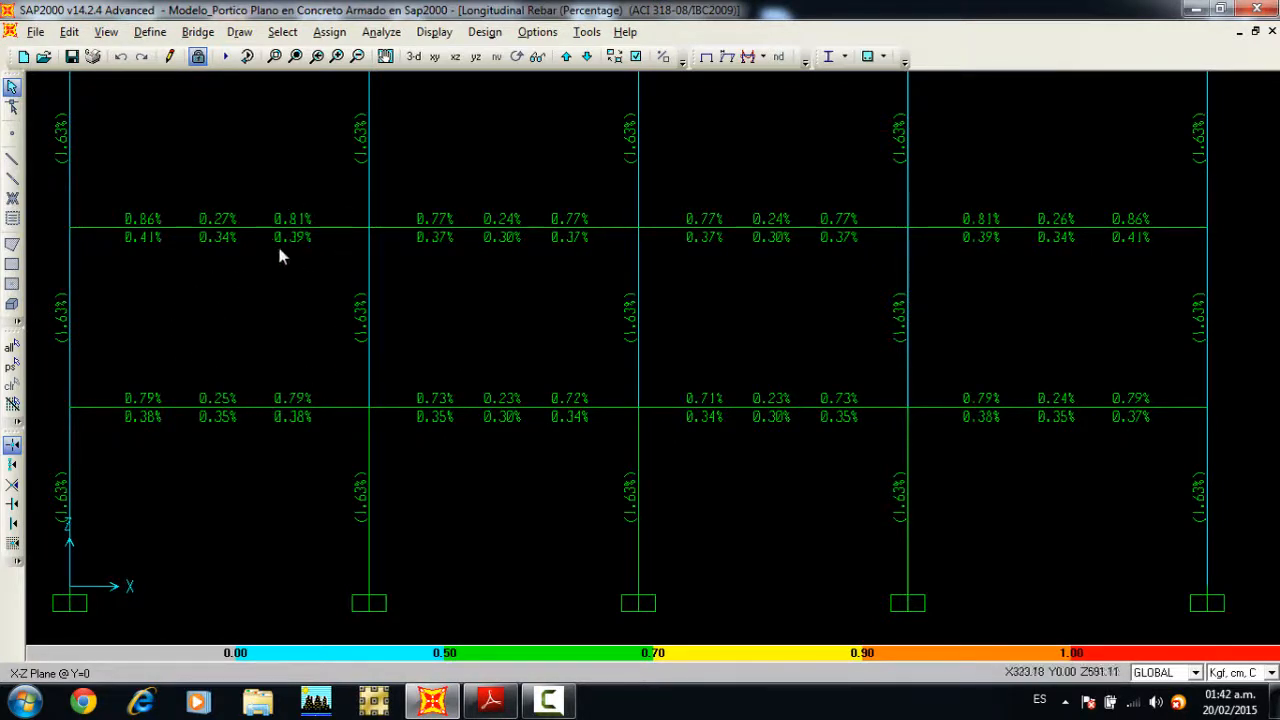
# Step: Examine the rebar percentages of the beams and columns from the lower to the upper storeys, ending with the whole frame in view
pyautogui.moveTo(380, 230); pyautogui.dragTo(377, 253, button='middle')
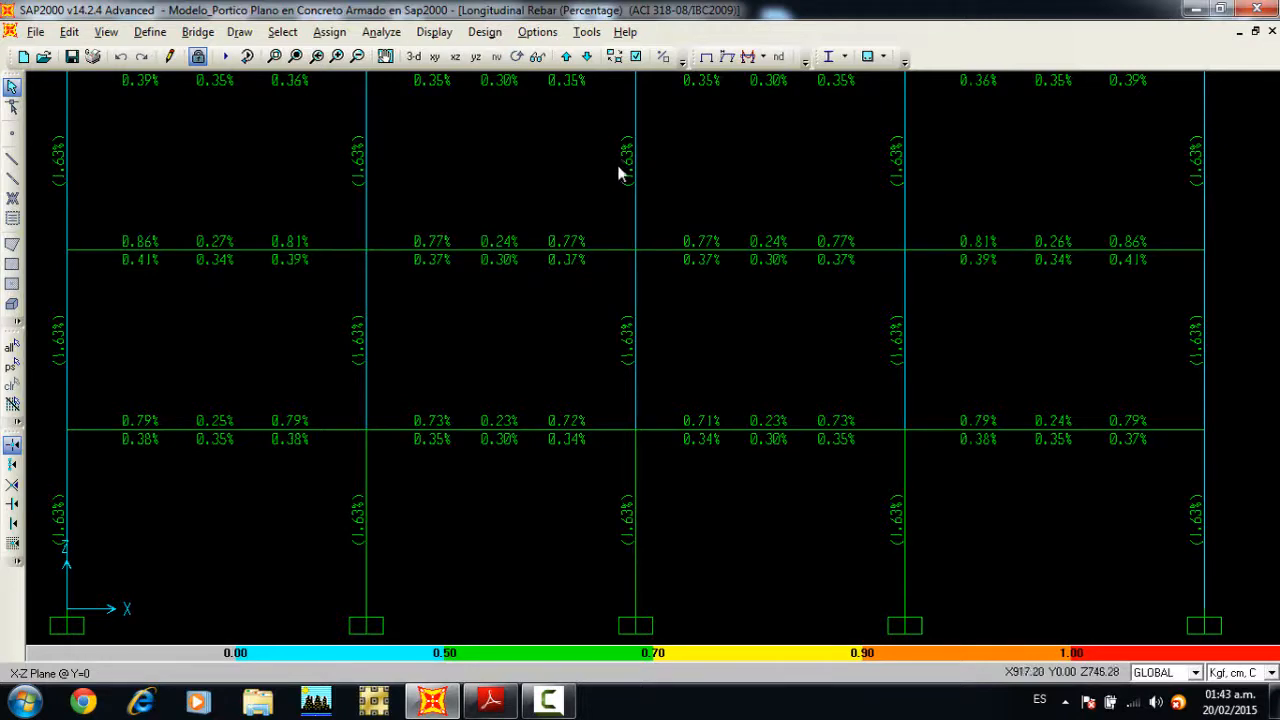
pyautogui.moveTo(617, 164); pyautogui.dragTo(614, 235, button='middle')
pyautogui.moveTo(579, 146); pyautogui.dragTo(550, 343, button='middle')
pyautogui.moveTo(630, 199); pyautogui.dragTo(634, 286, button='middle')
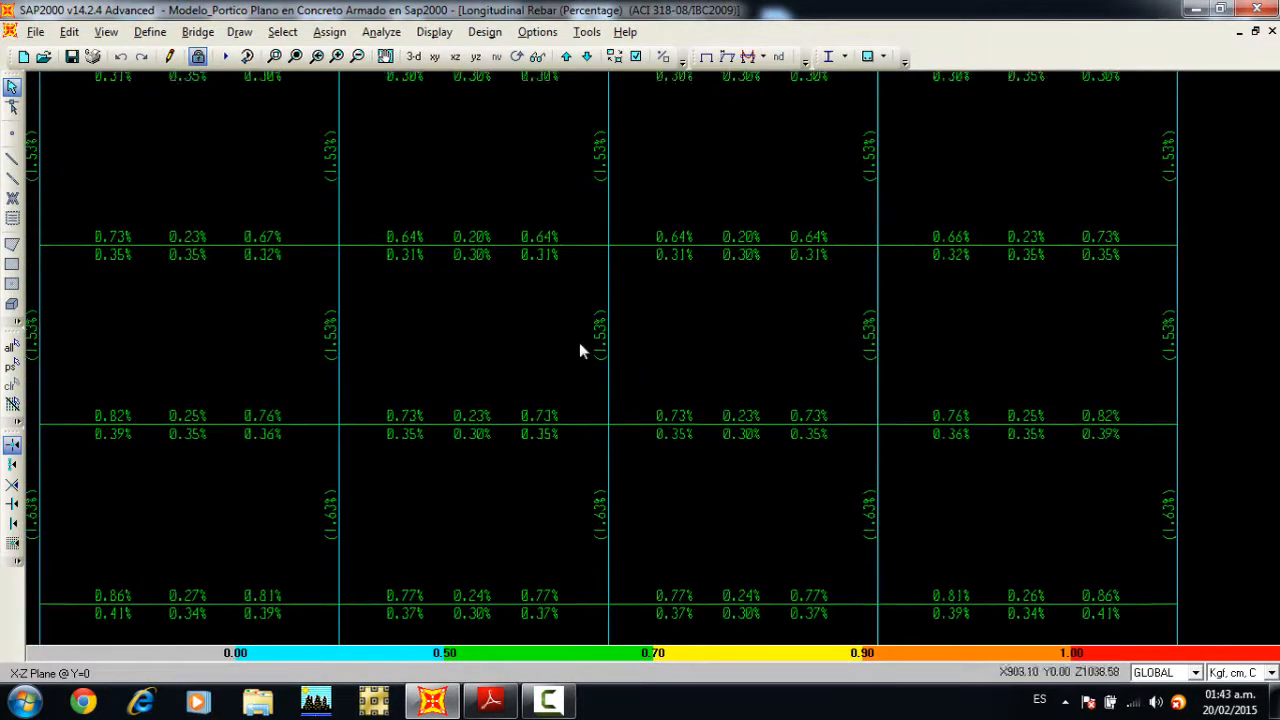
pyautogui.moveTo(579, 342); pyautogui.dragTo(601, 137, button='middle')
pyautogui.moveTo(596, 267); pyautogui.dragTo(593, 209, button='middle')
pyautogui.moveTo(586, 346); pyautogui.dragTo(593, 195, button='middle')
pyautogui.click(296, 57)
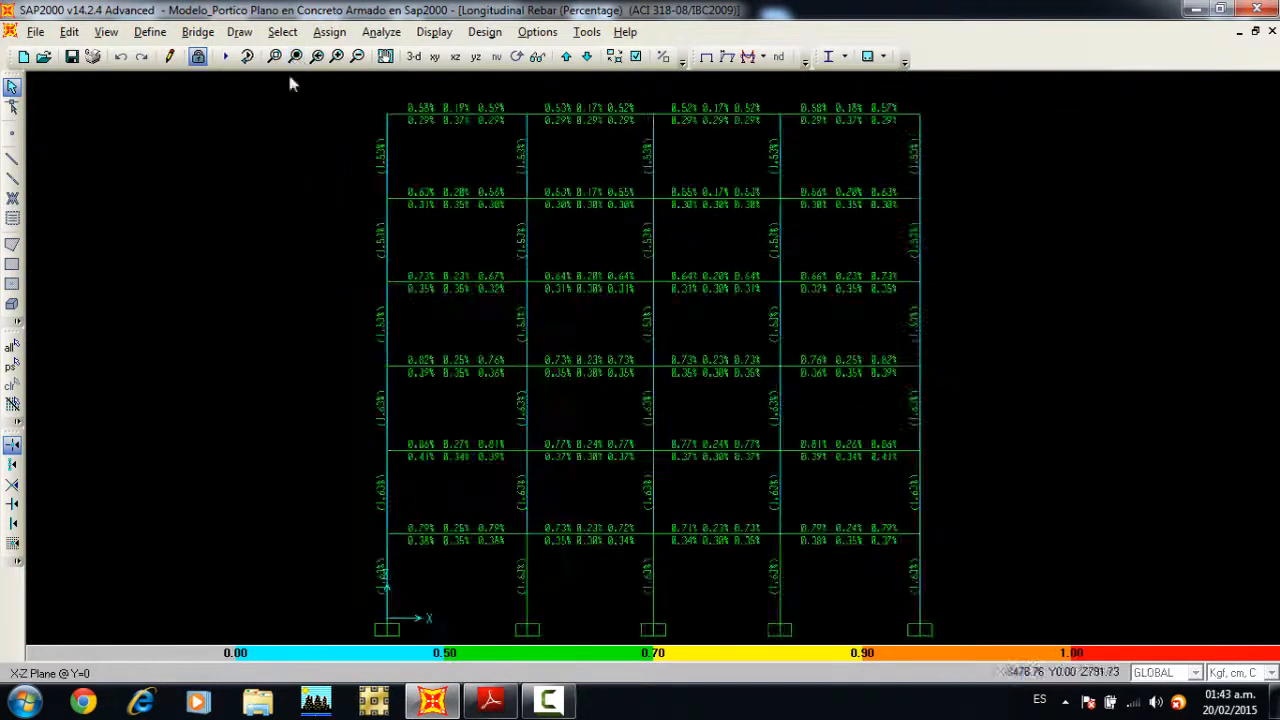
# Step: Display the Longitudinal Reinforcing design output on the concrete frame in place of the rebar percentages
pyautogui.scroll(2, 523, 195)
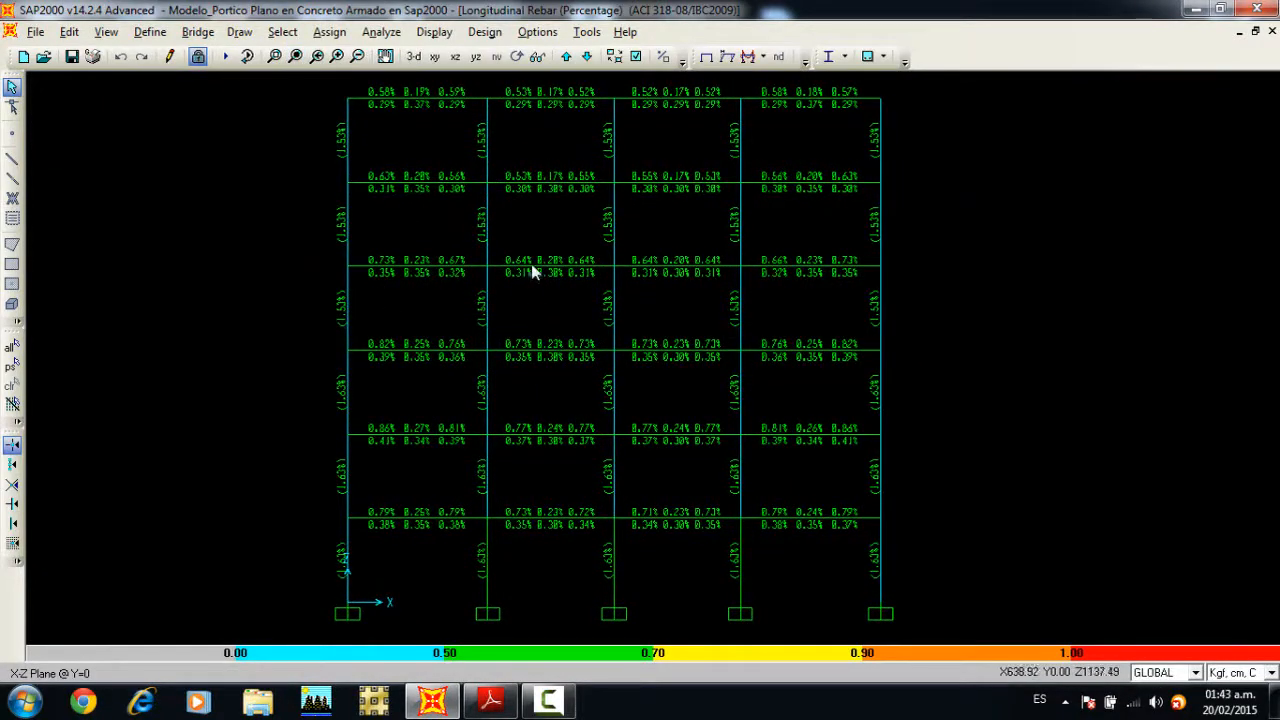
pyautogui.click(447, 35)
pyautogui.moveTo(515, 180)
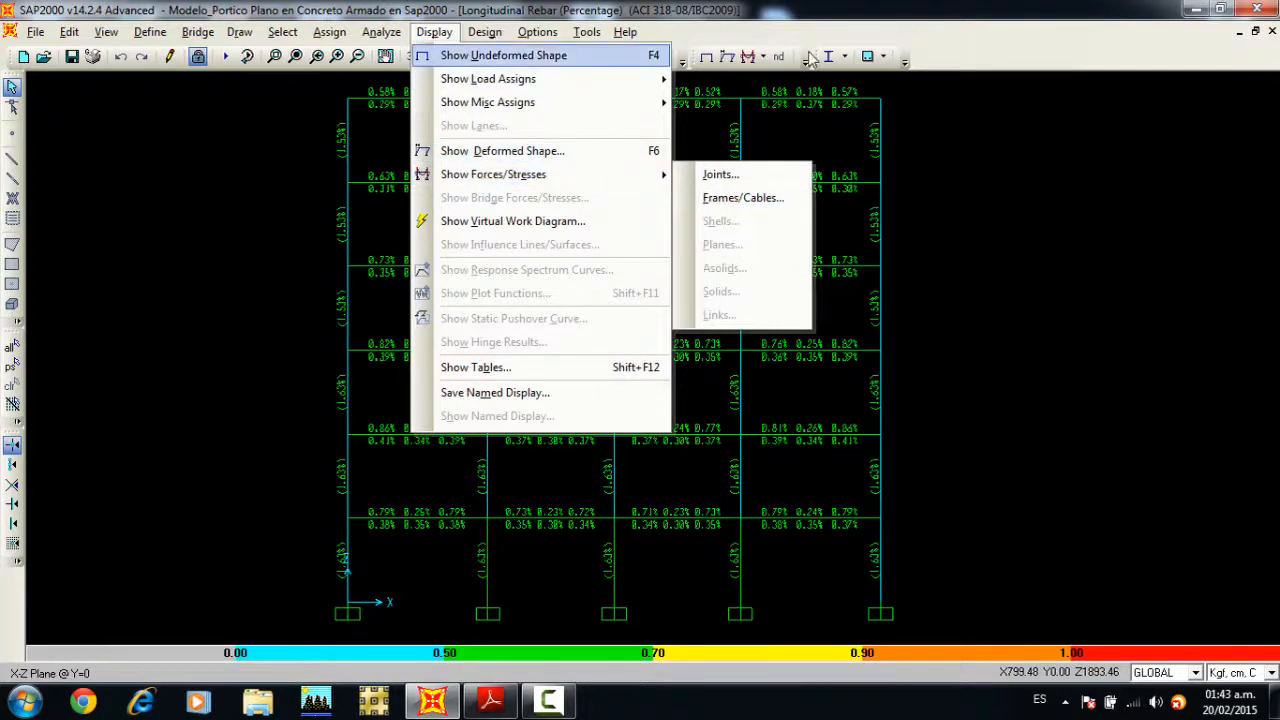
pyautogui.click(888, 58)
pyautogui.click(902, 203)
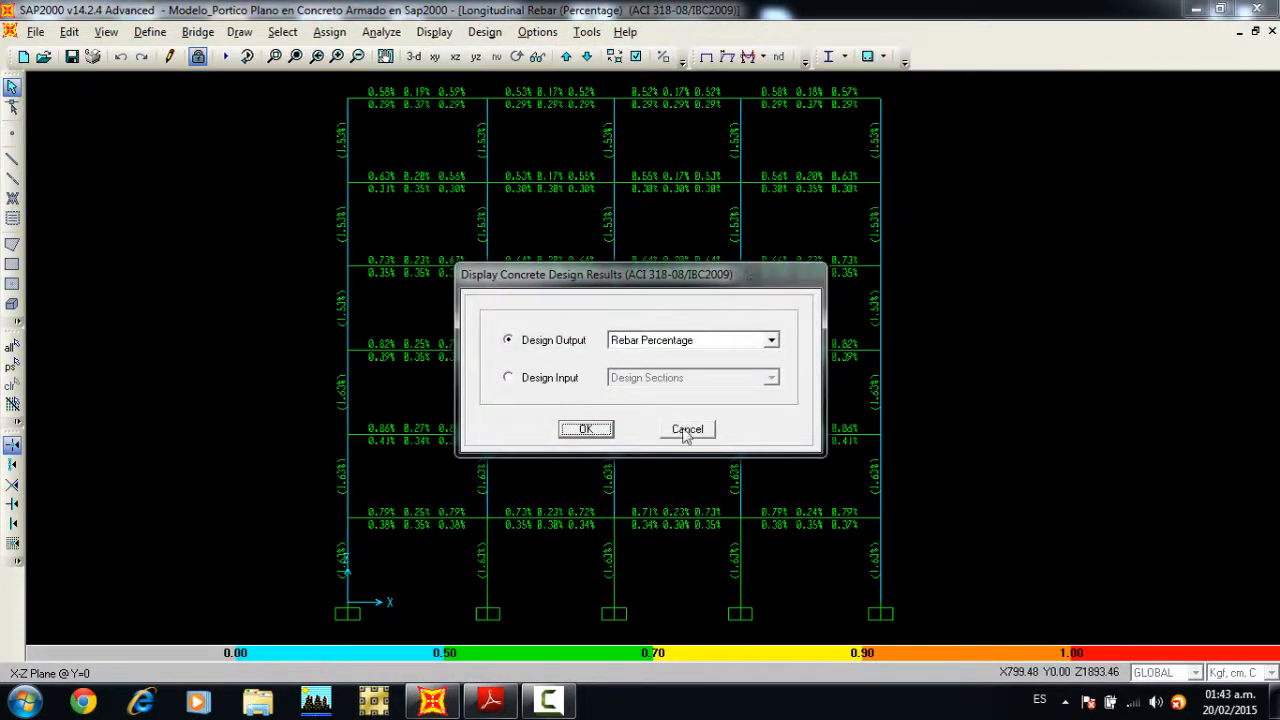
pyautogui.click(678, 345)
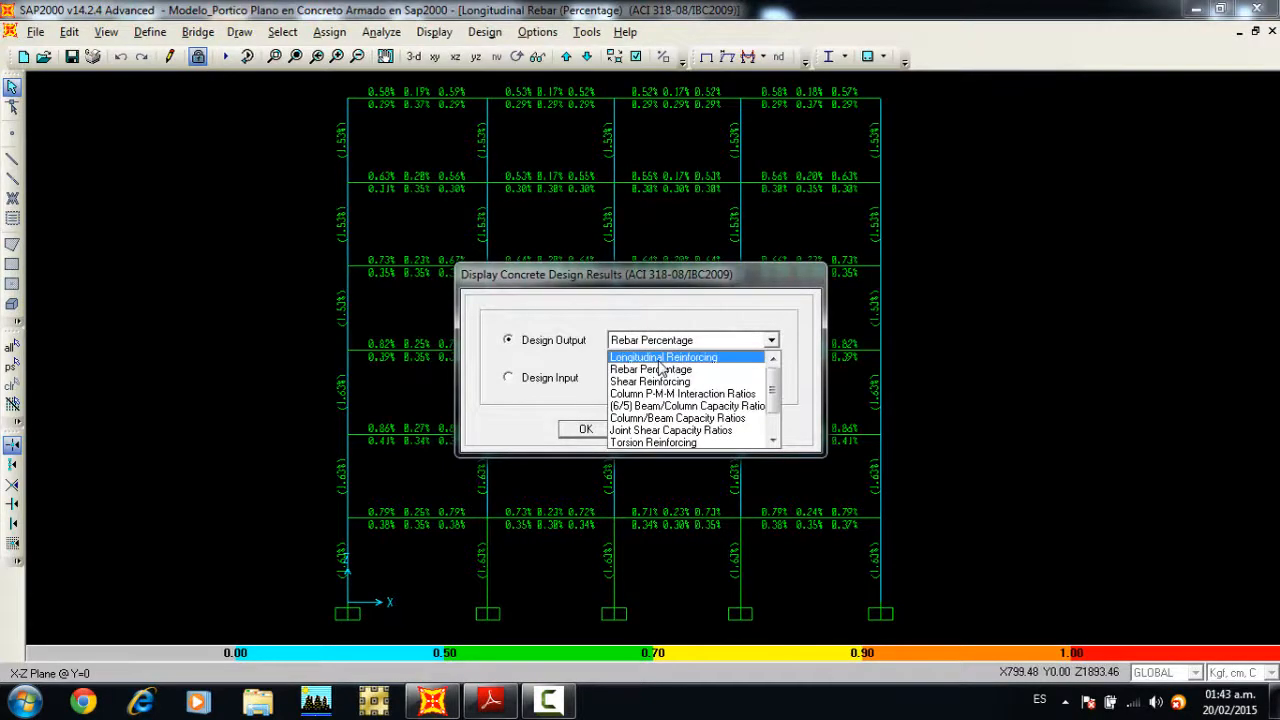
pyautogui.click(659, 359)
pyautogui.click(586, 429)
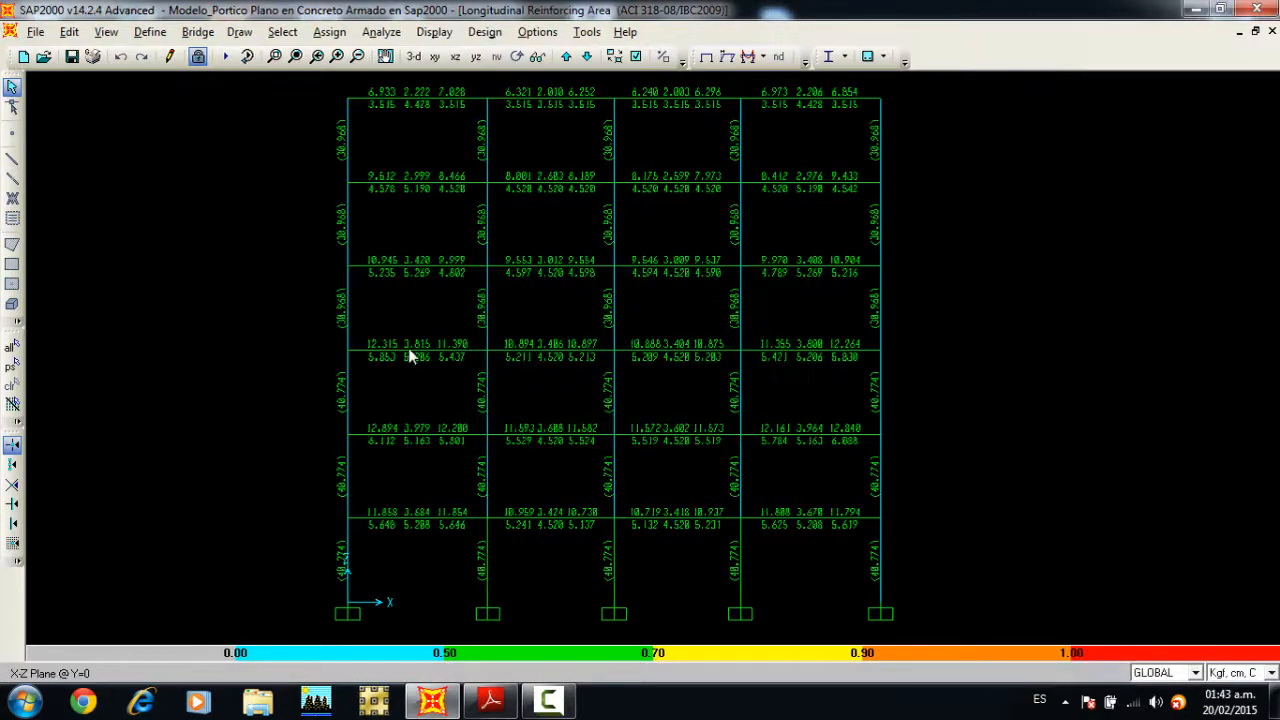
# Step: Examine the flexural design details of the third-floor beam in the leftmost bay for COMB6 at station 0
pyautogui.rightClick(410, 355)
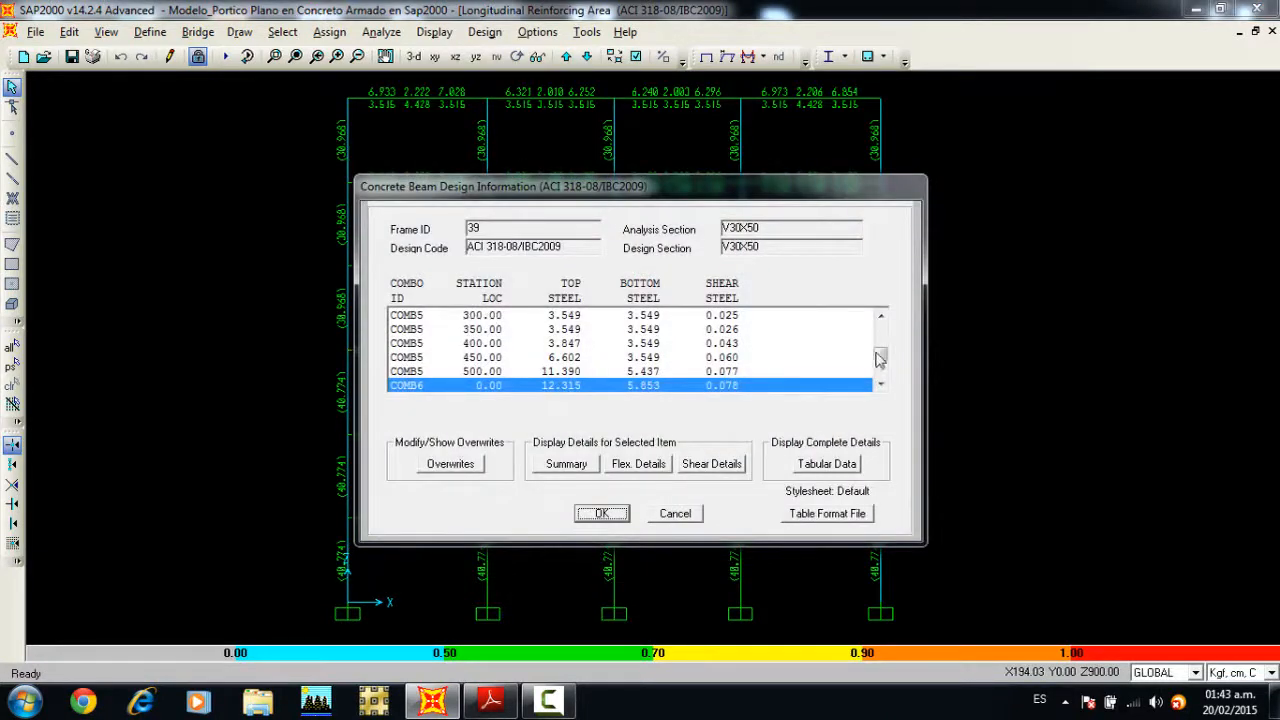
pyautogui.moveTo(879, 359)
pyautogui.mouseDown()
pyautogui.moveTo(880, 334)
pyautogui.moveTo(882, 378)
pyautogui.moveTo(880, 355)
pyautogui.mouseUp()
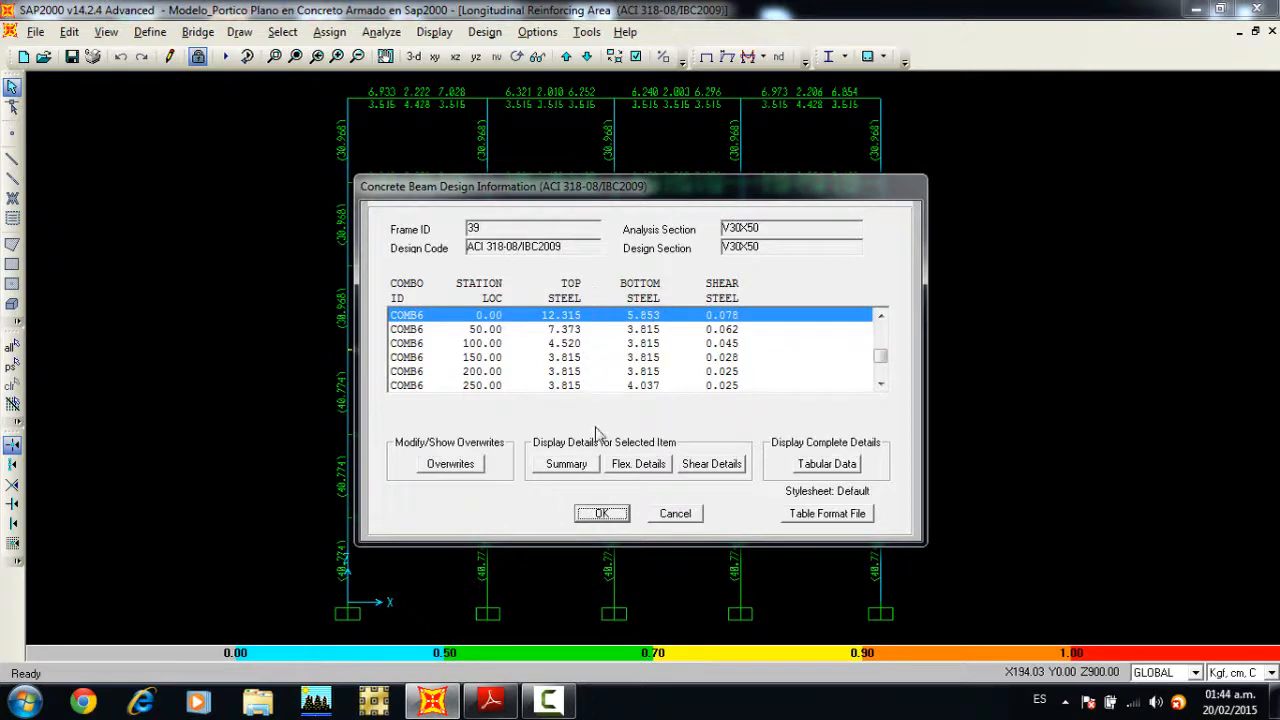
pyautogui.click(636, 466)
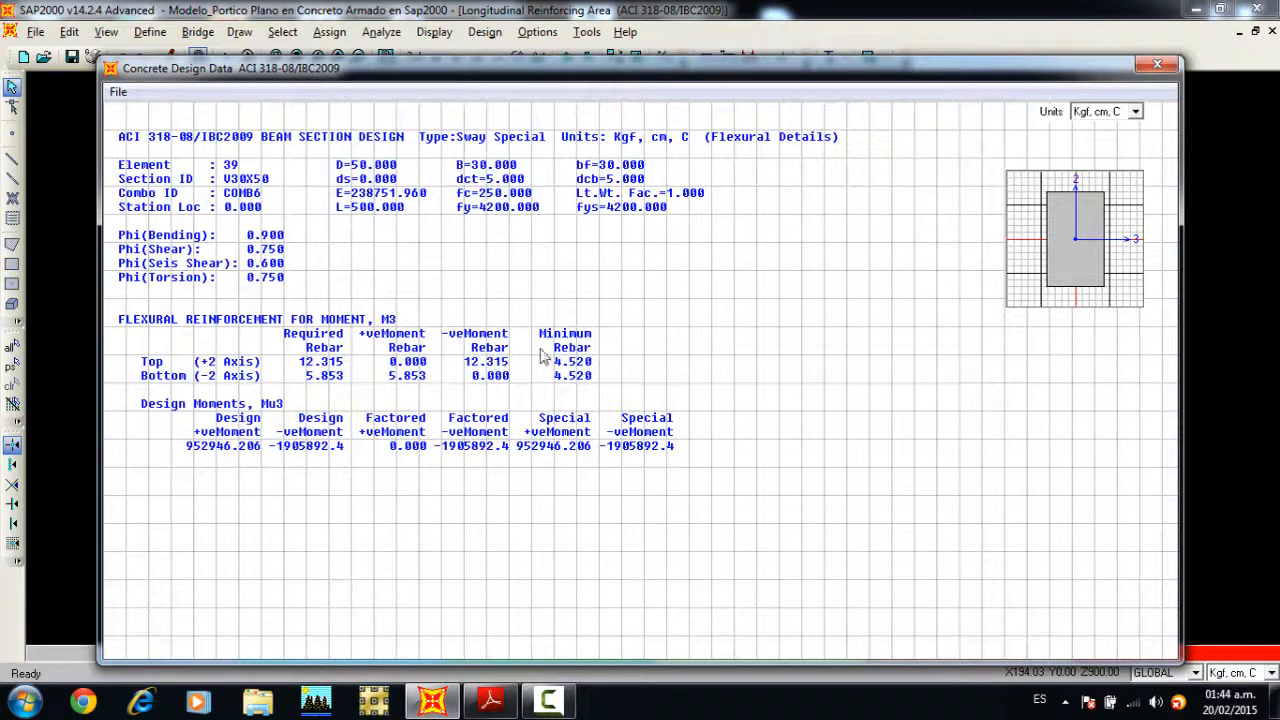
pyautogui.click(1157, 65)
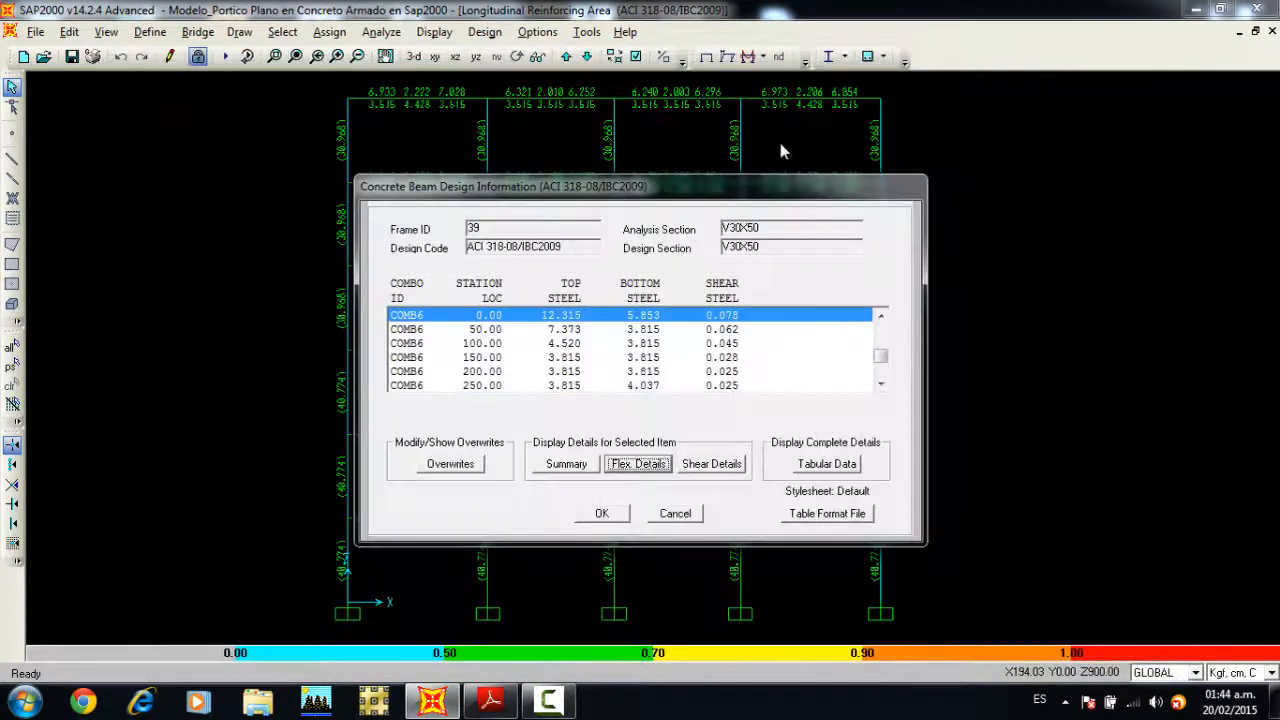
pyautogui.click(674, 513)
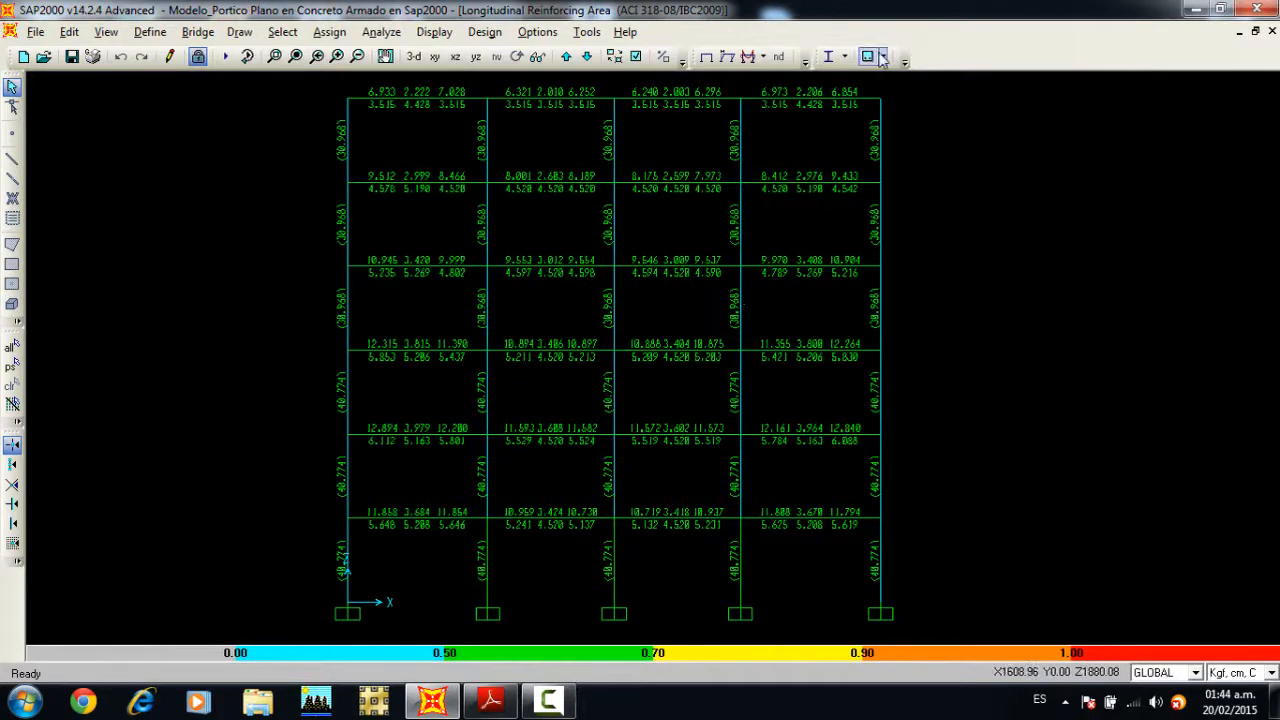
# Step: Display the Shear Reinforcing design output for the concrete frame members
pyautogui.click(882, 57)
pyautogui.click(906, 204)
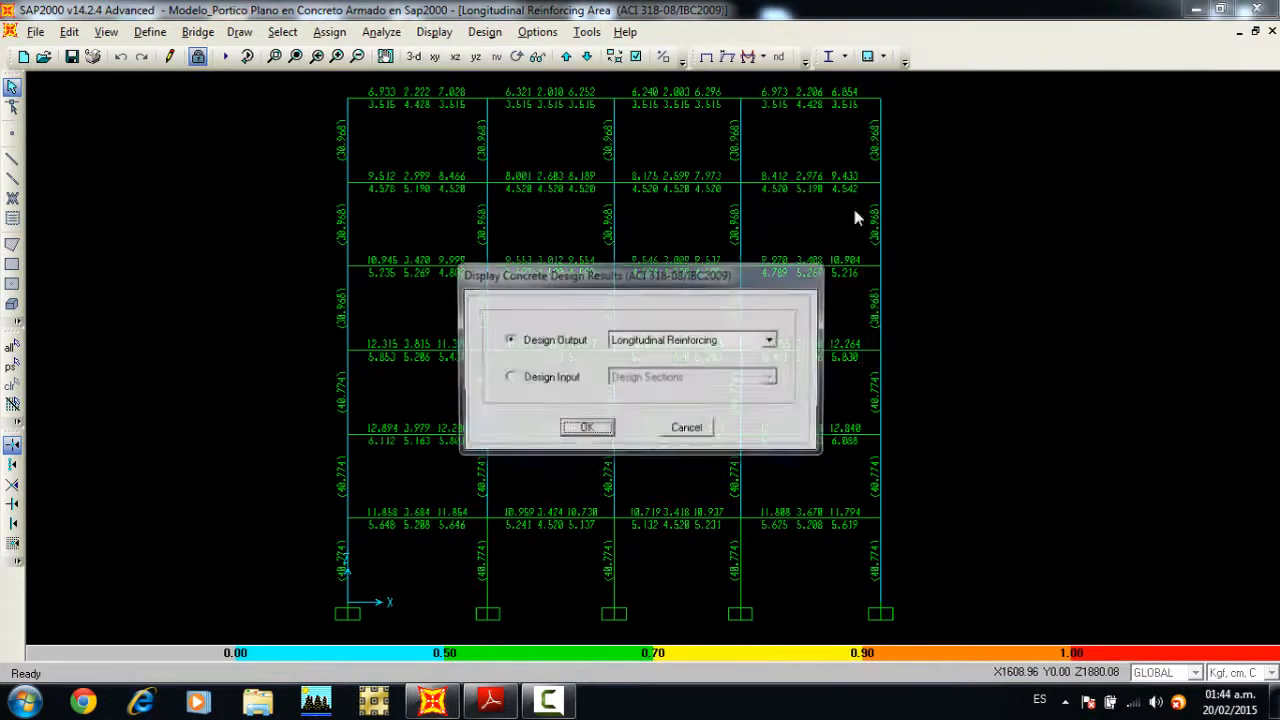
pyautogui.click(724, 342)
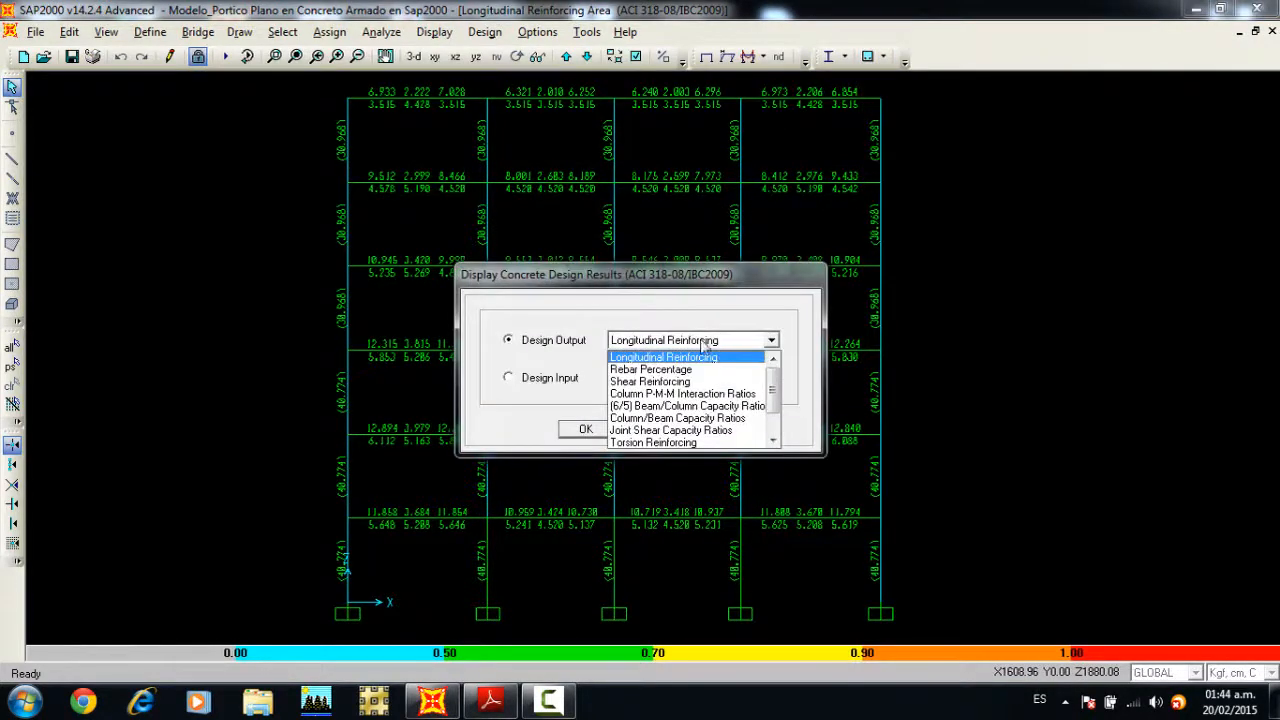
pyautogui.click(663, 381)
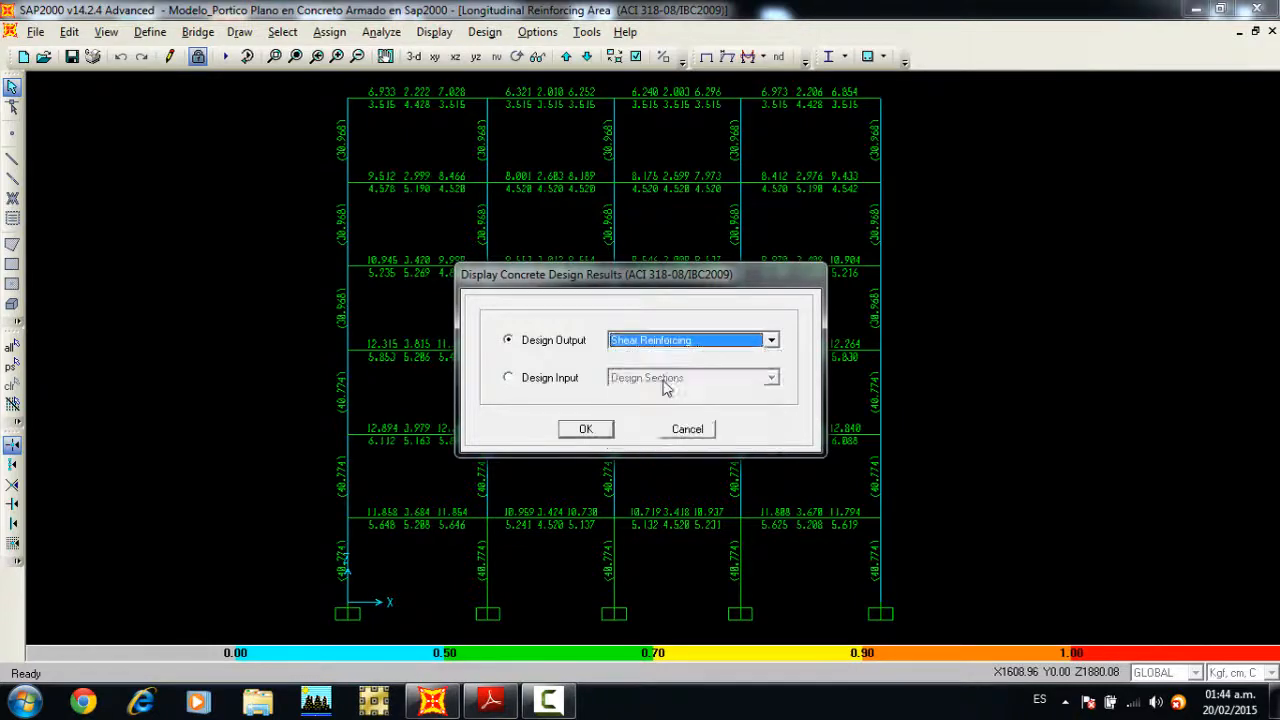
pyautogui.click(576, 430)
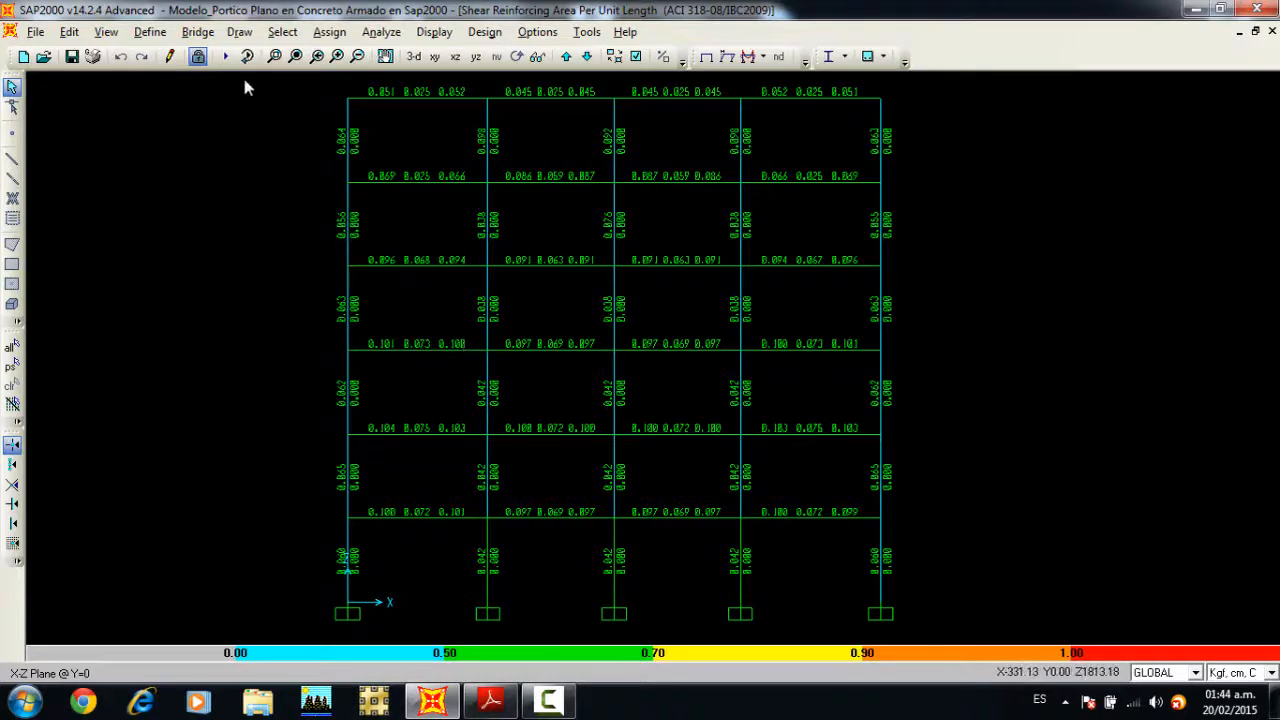
# Step: Examine the shear reinforcing of the third-floor beam in the leftmost bay, including its shear design details for COMB6 at station 0
pyautogui.click(274, 56)
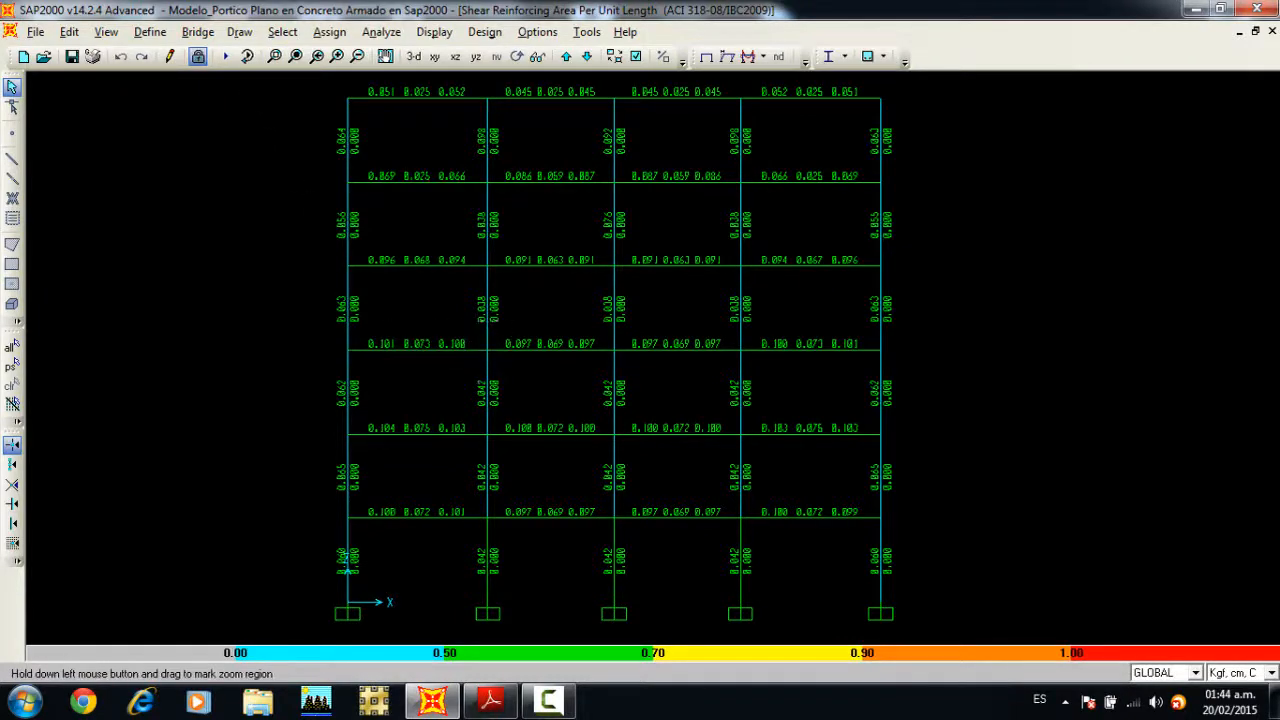
pyautogui.moveTo(362, 322); pyautogui.dragTo(458, 371)
pyautogui.moveTo(487, 274); pyautogui.dragTo(434, 263, button='middle')
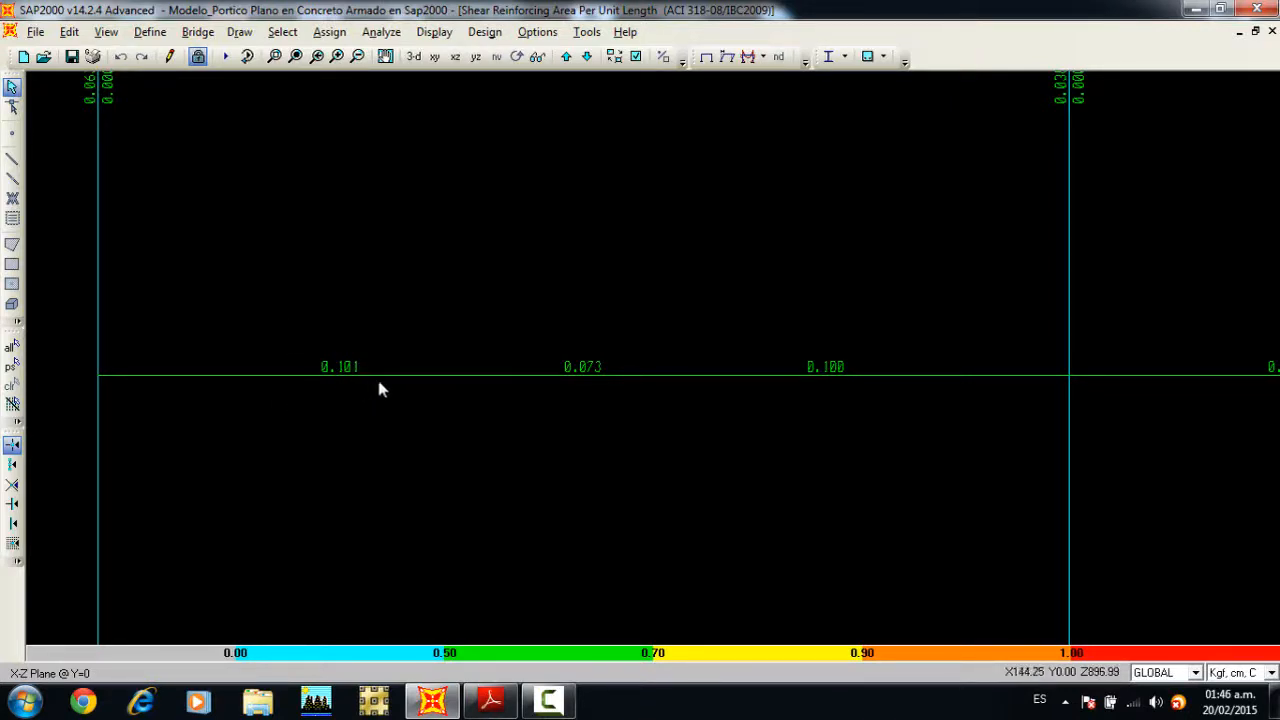
pyautogui.moveTo(526, 350); pyautogui.dragTo(485, 356, button='middle')
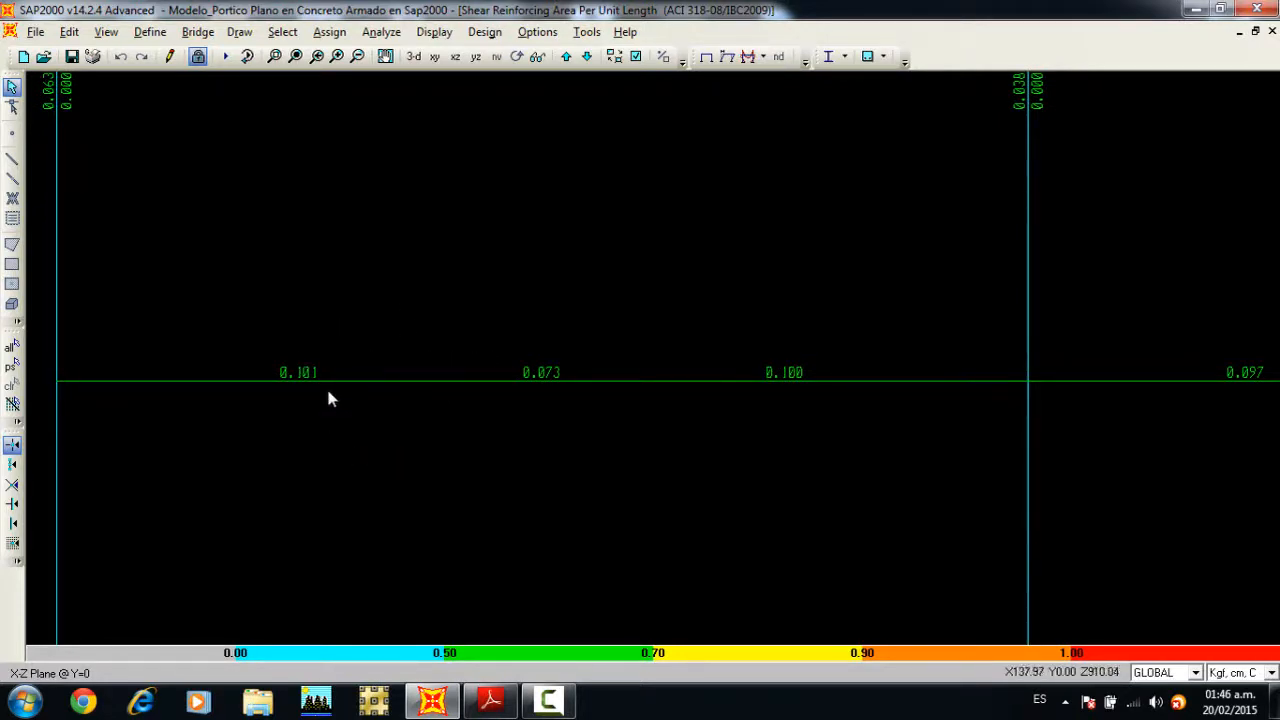
pyautogui.rightClick(433, 391)
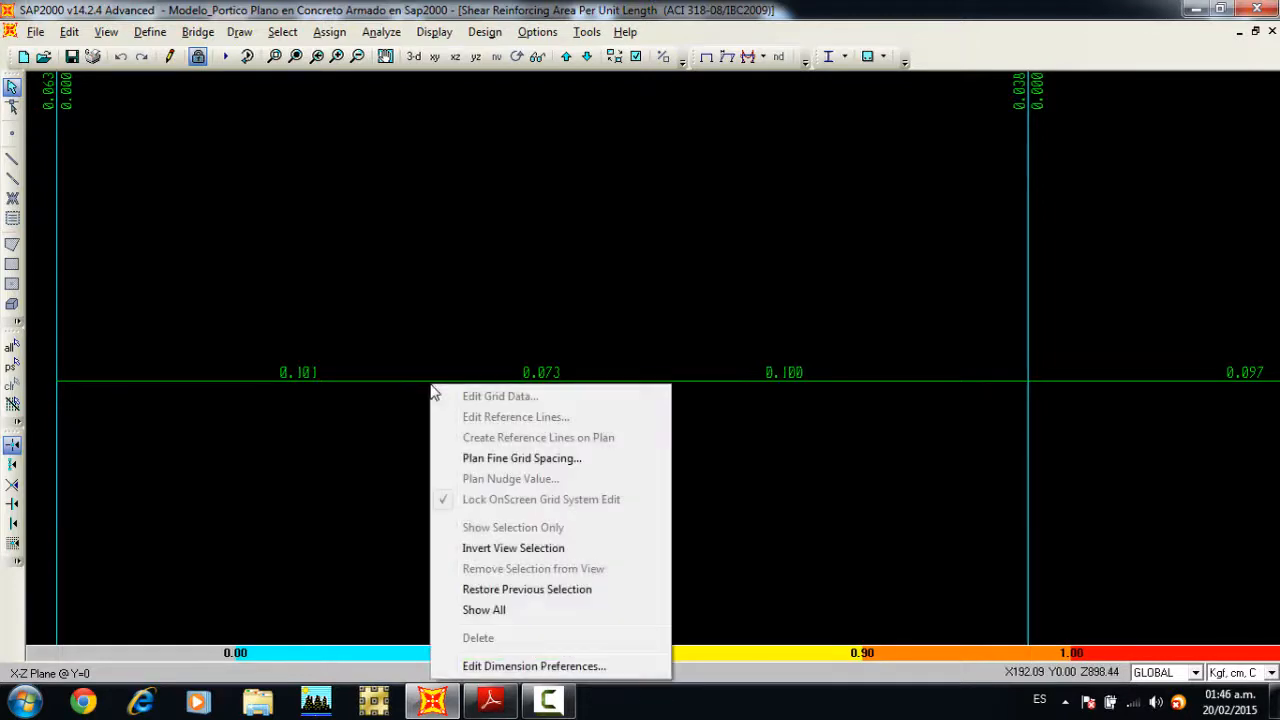
pyautogui.rightClick(424, 381)
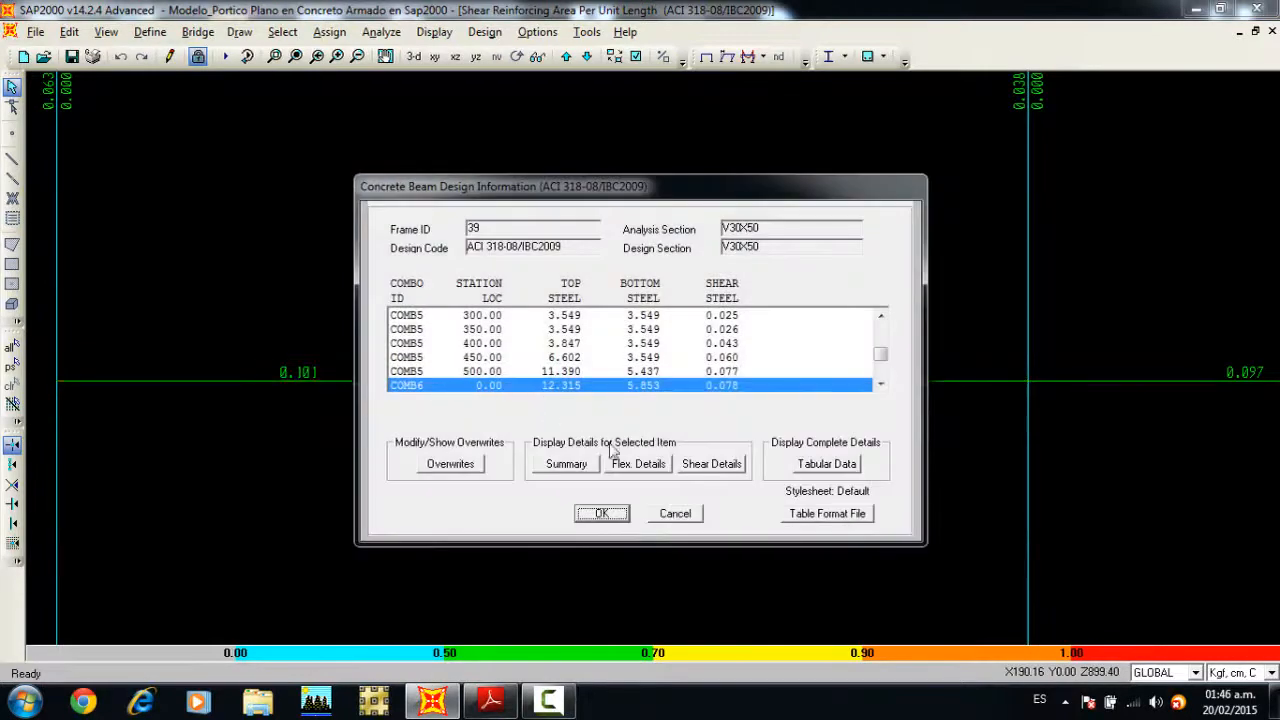
pyautogui.click(684, 465)
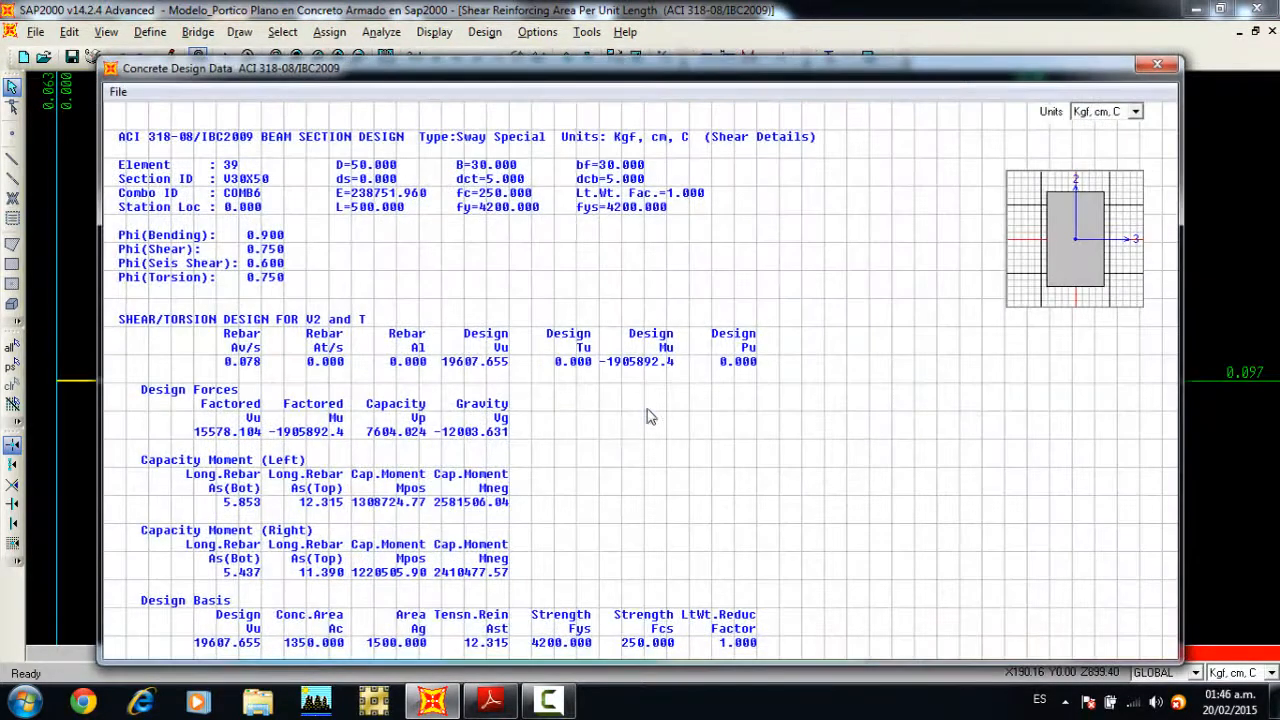
pyautogui.scroll(-3, 605, 420)
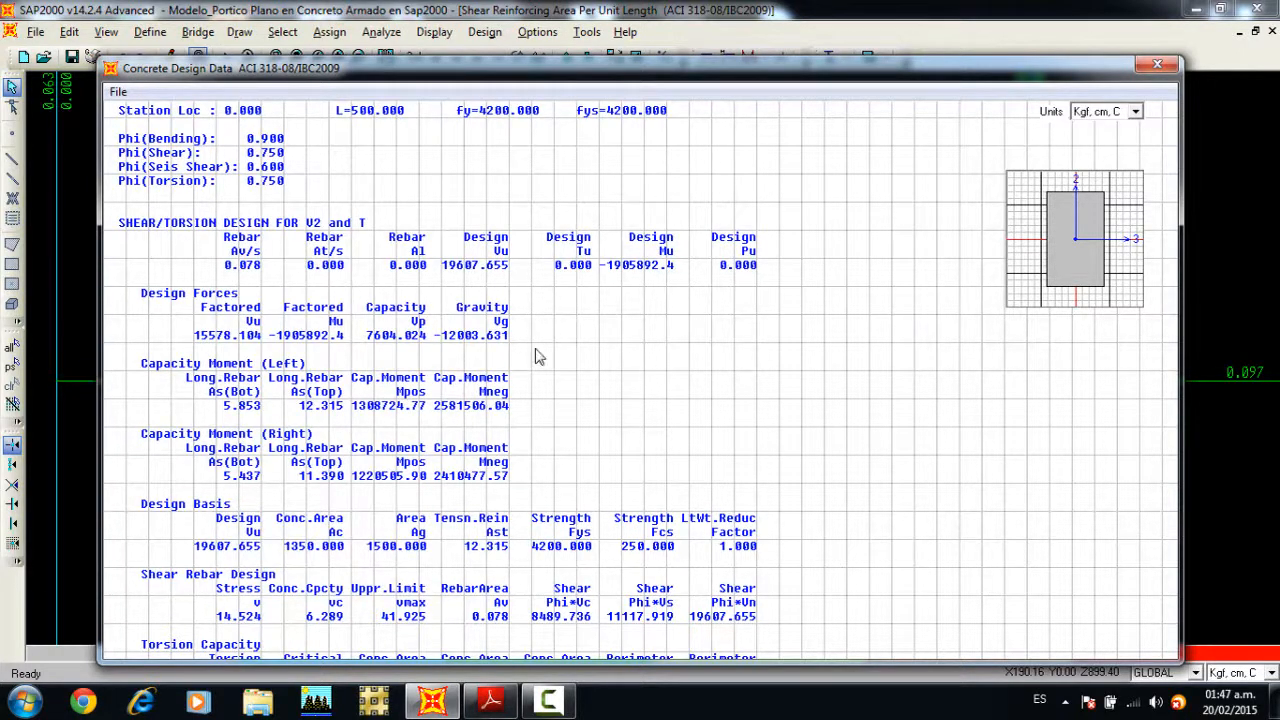
pyautogui.moveTo(558, 331); pyautogui.dragTo(557, 289)
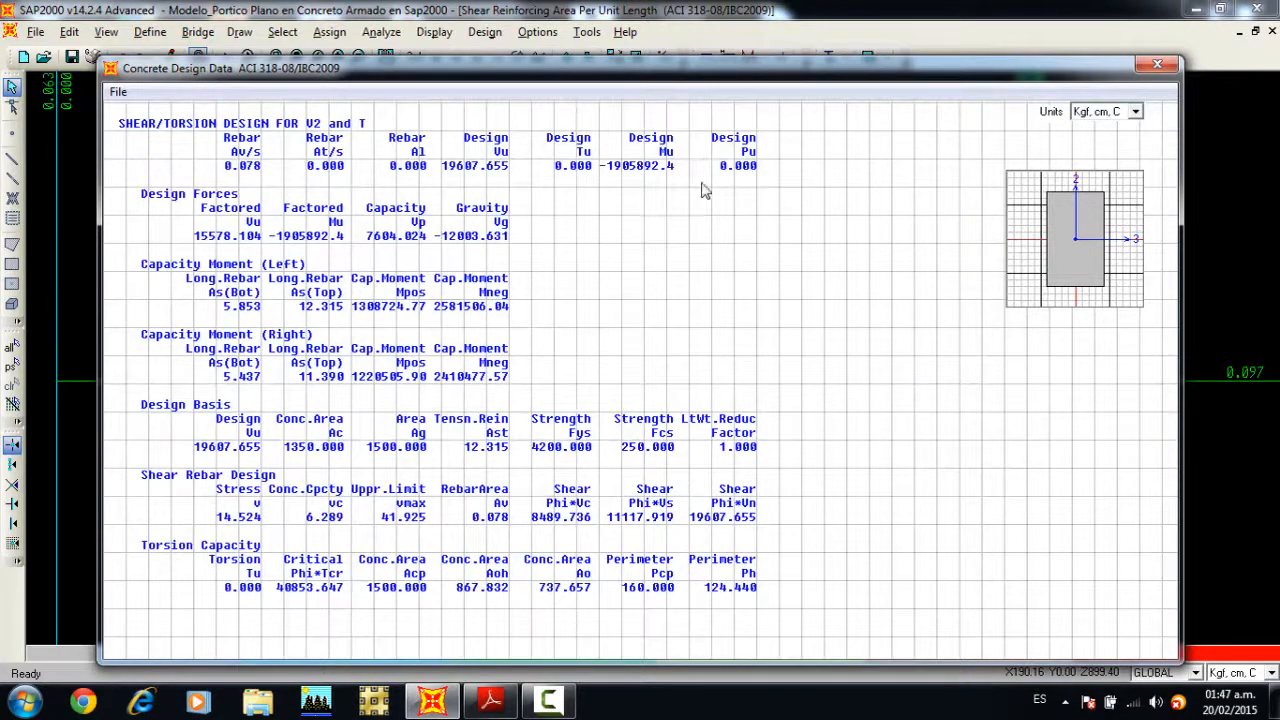
pyautogui.click(1157, 65)
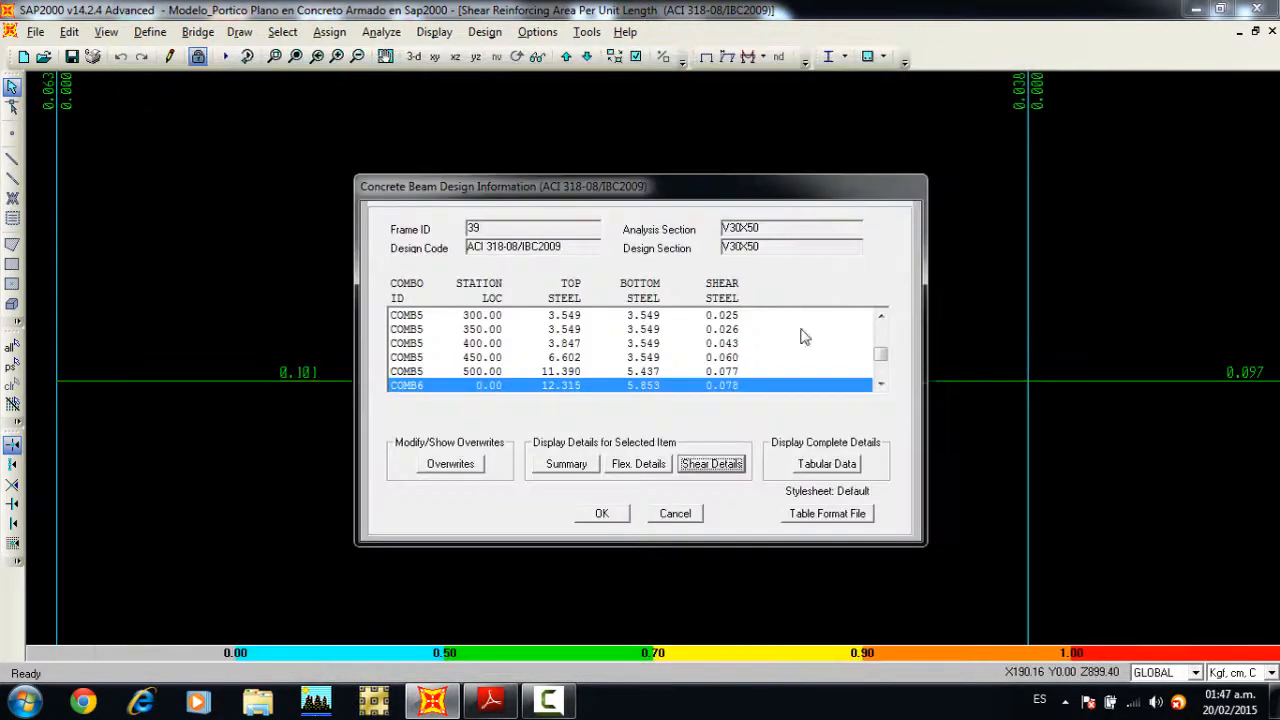
pyautogui.click(601, 513)
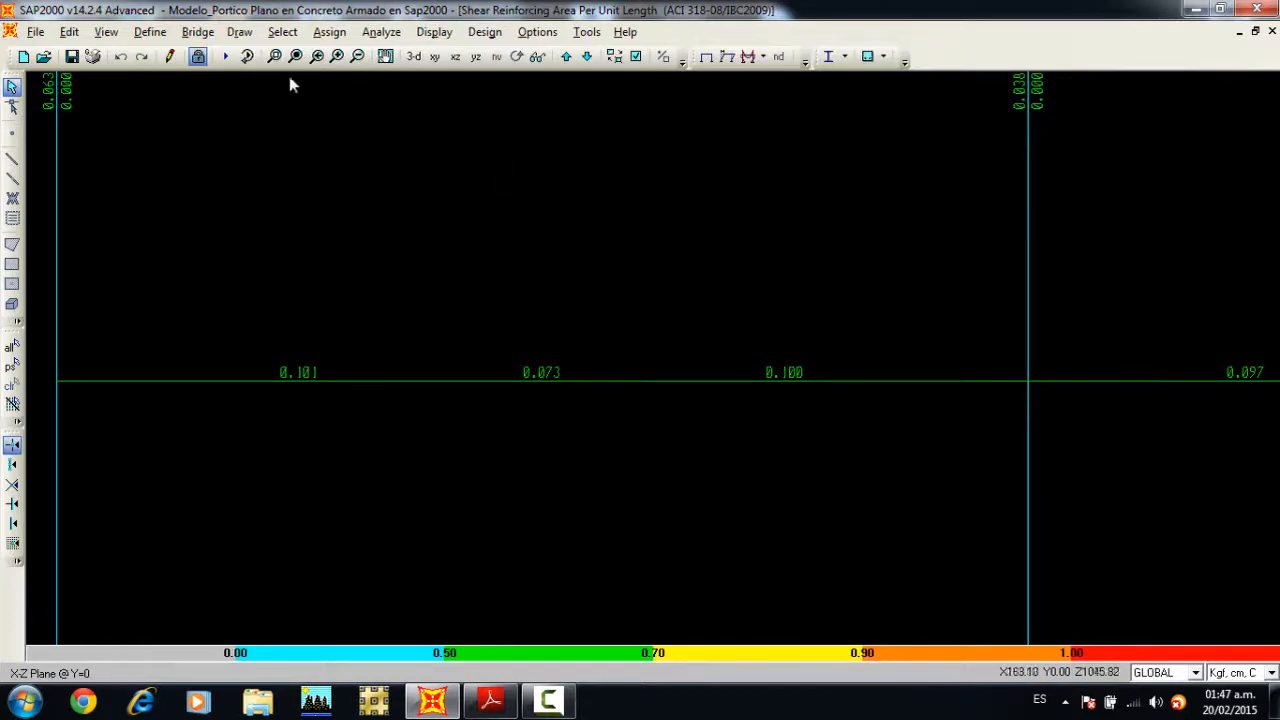
# Step: Display the Column P-M-M Interaction Ratios design output on the whole frame
pyautogui.click(295, 56)
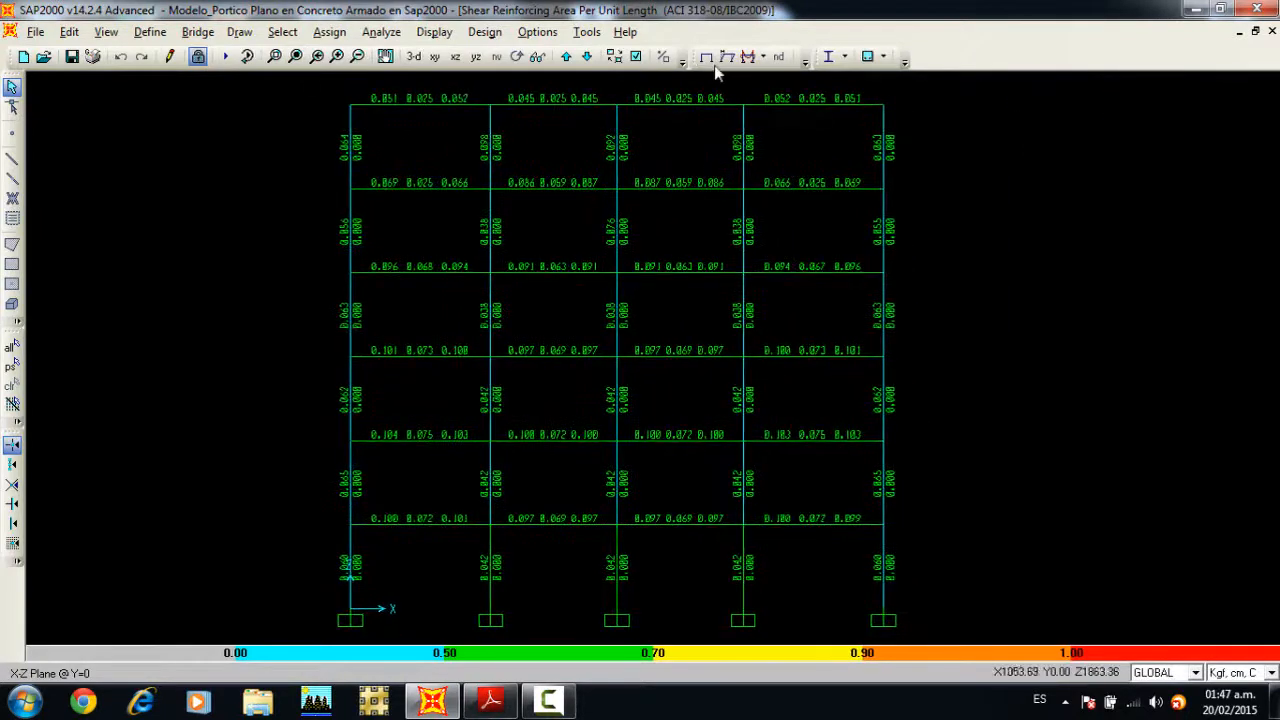
pyautogui.click(884, 57)
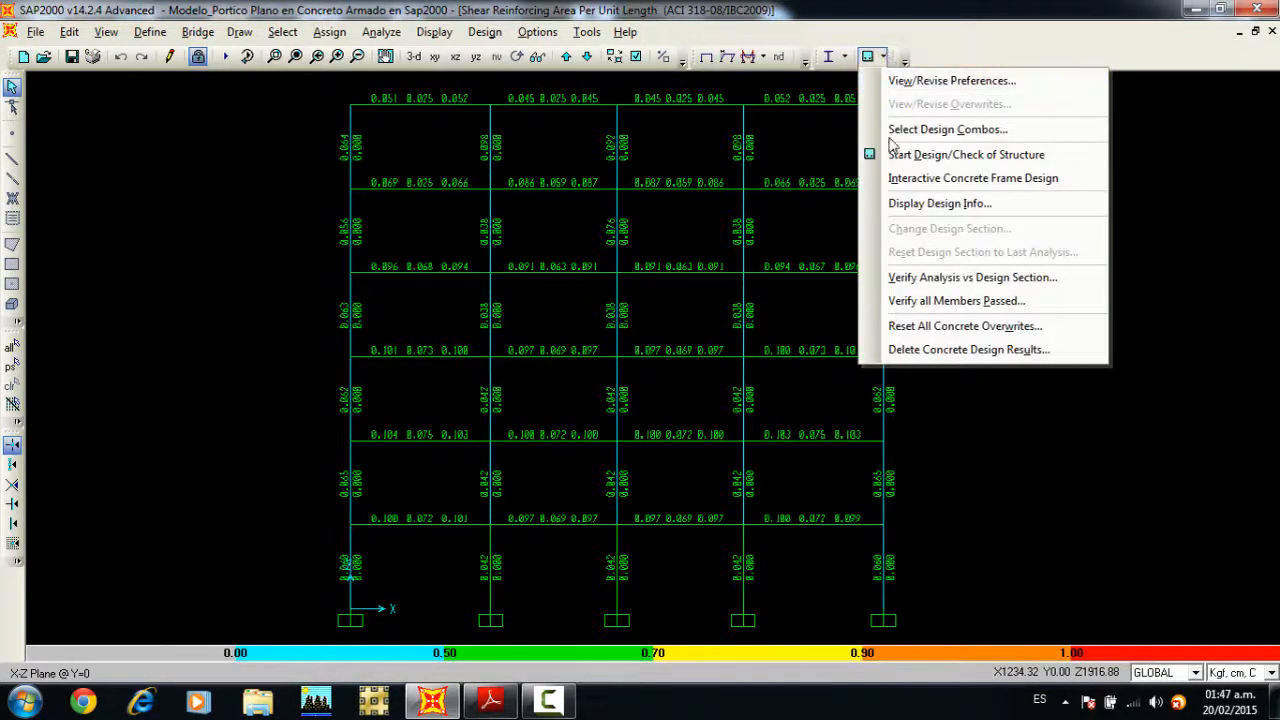
pyautogui.click(895, 203)
pyautogui.click(757, 341)
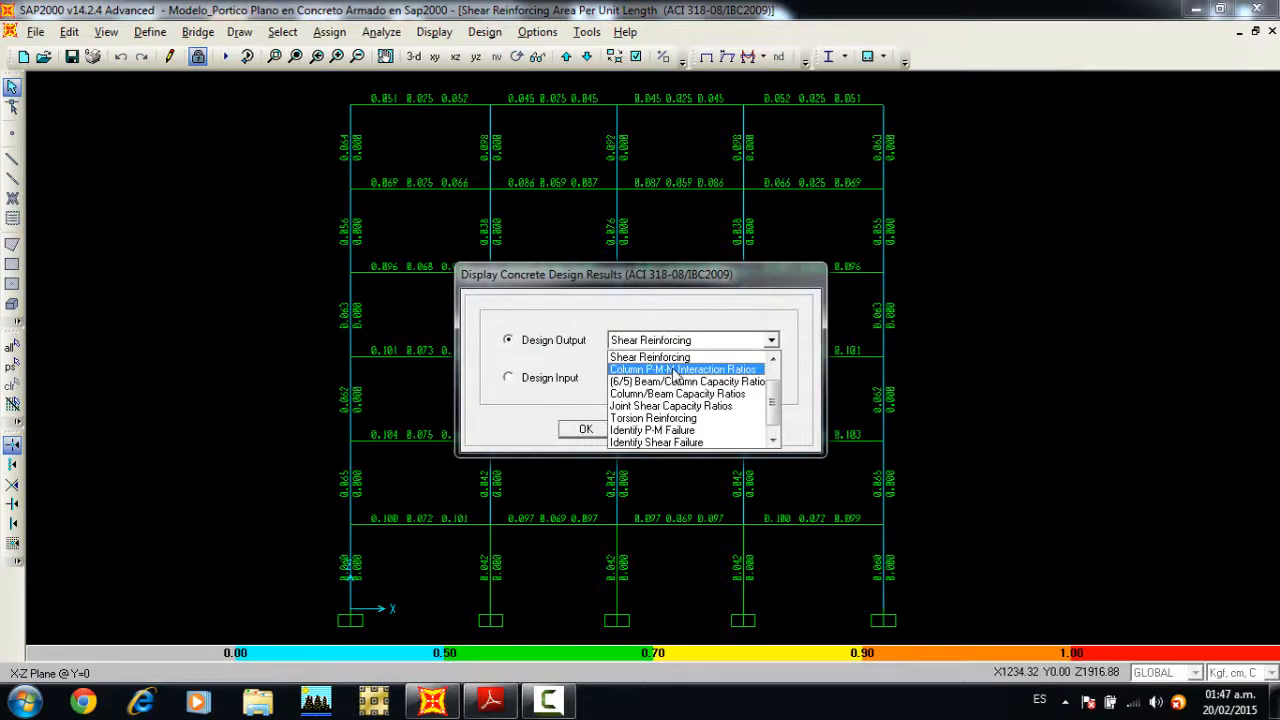
pyautogui.click(673, 369)
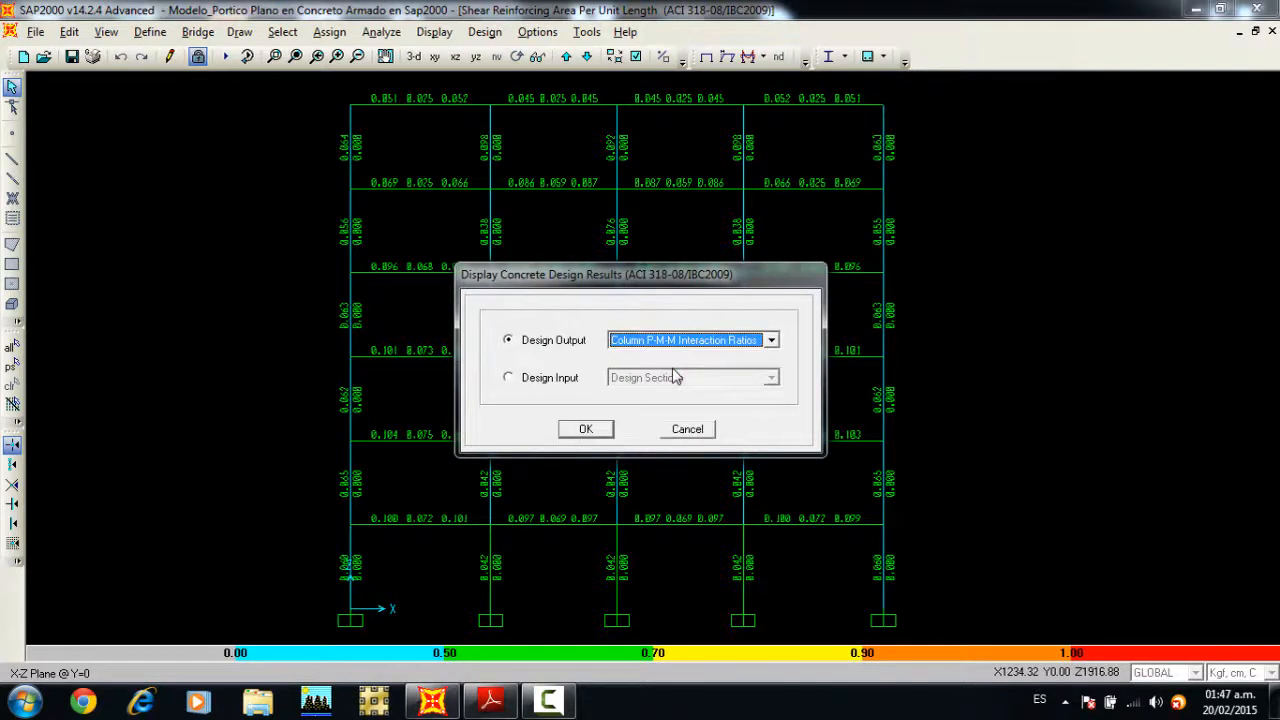
pyautogui.click(586, 429)
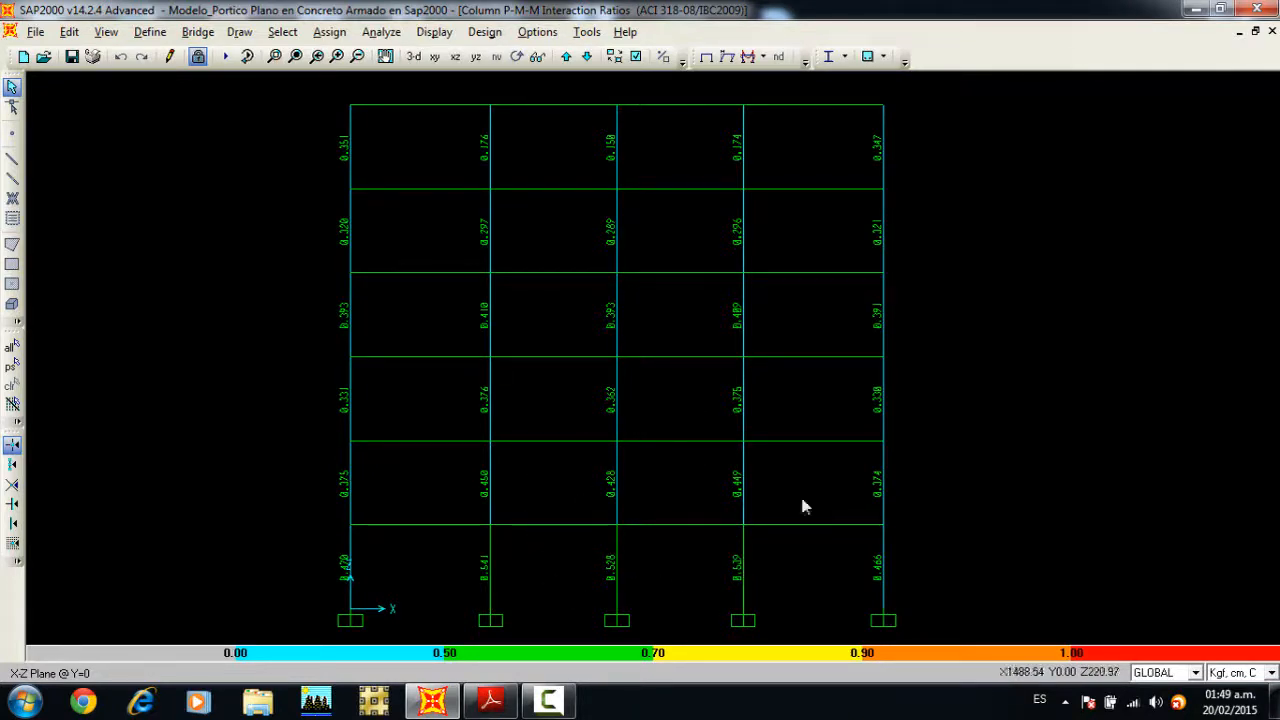
# Step: Examine the flexural design details of the ground-storey central column for COMB5 at station 0
pyautogui.rightClick(615, 568)
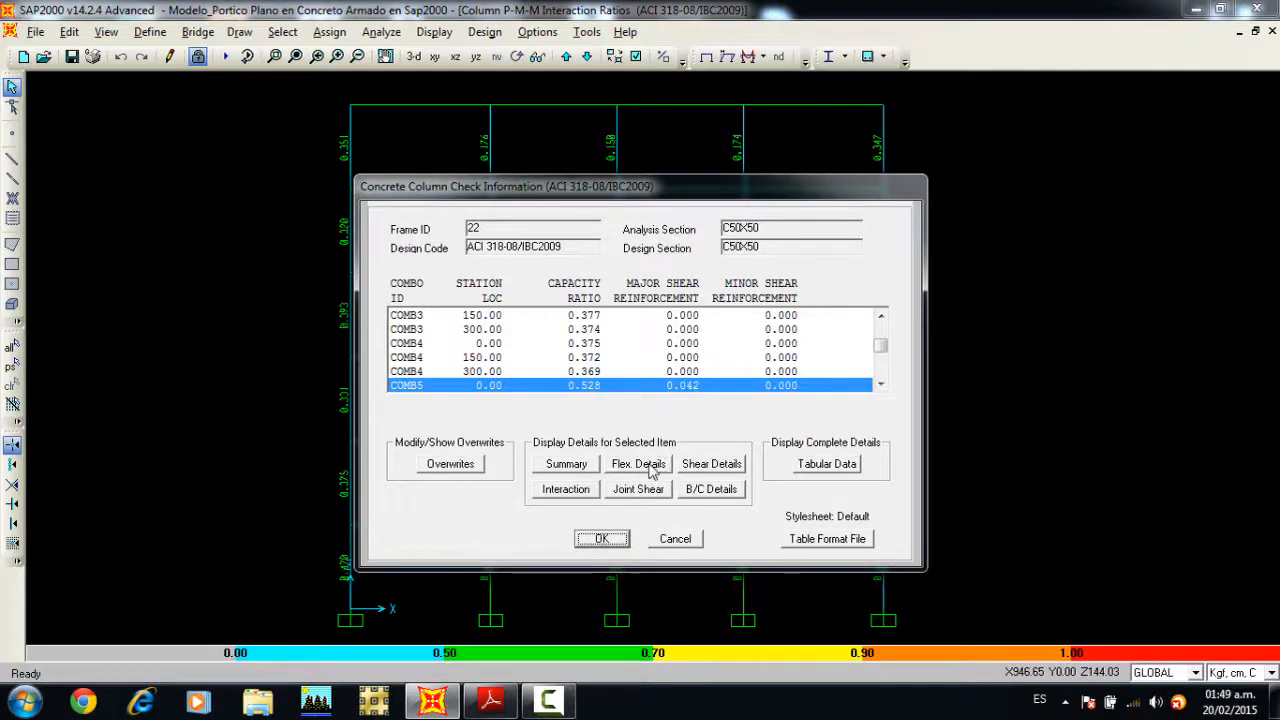
pyautogui.click(648, 466)
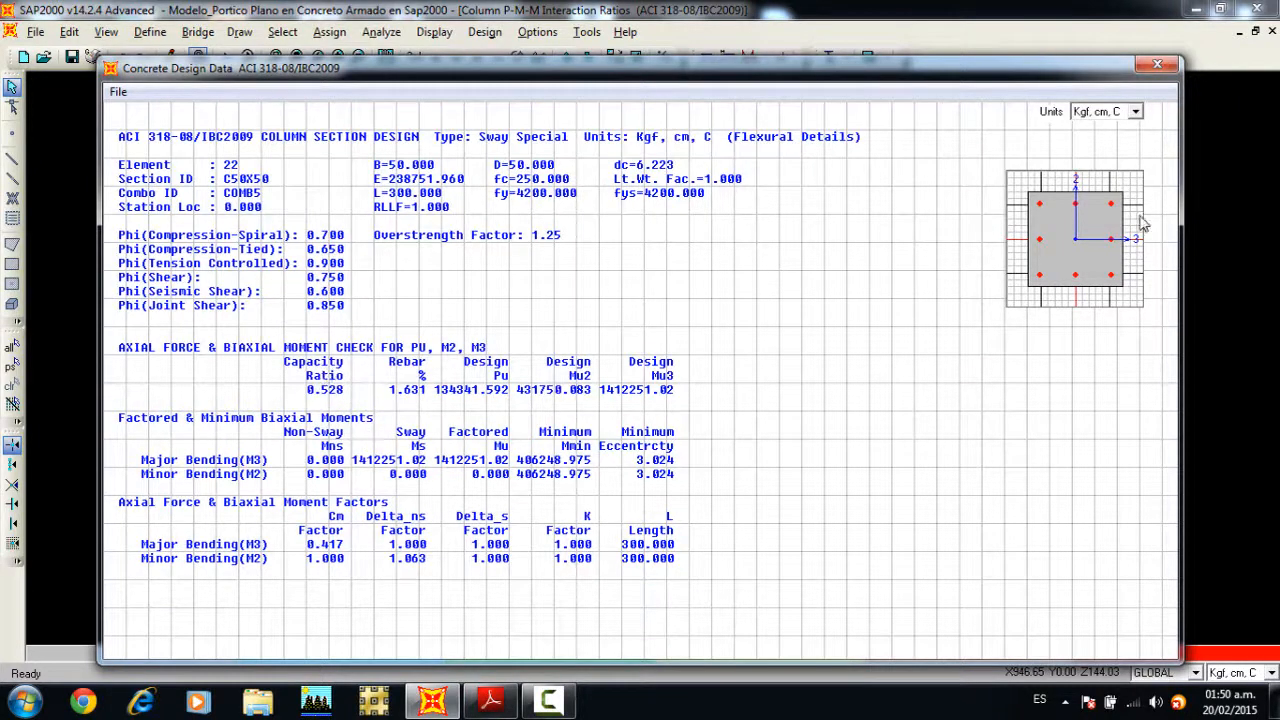
pyautogui.click(1155, 66)
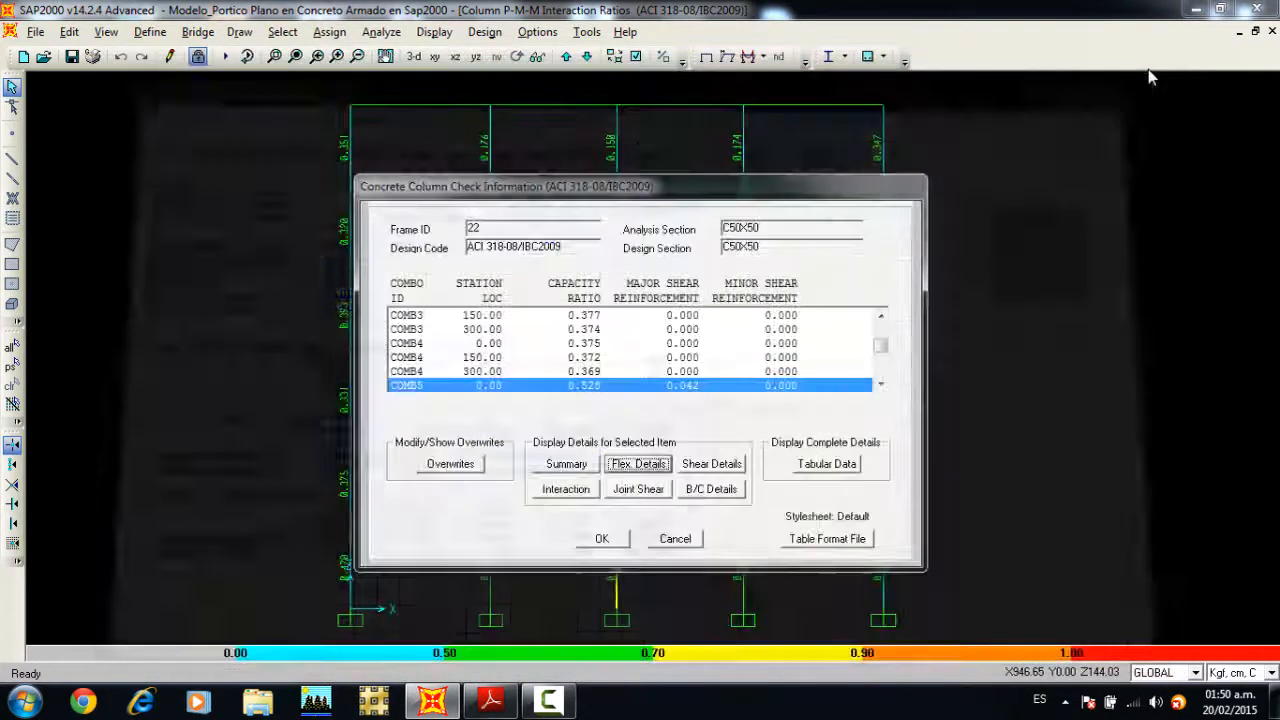
# Step: Show the interaction surface of that column's C50X50 section and switch its curve to the no phi option
pyautogui.click(562, 489)
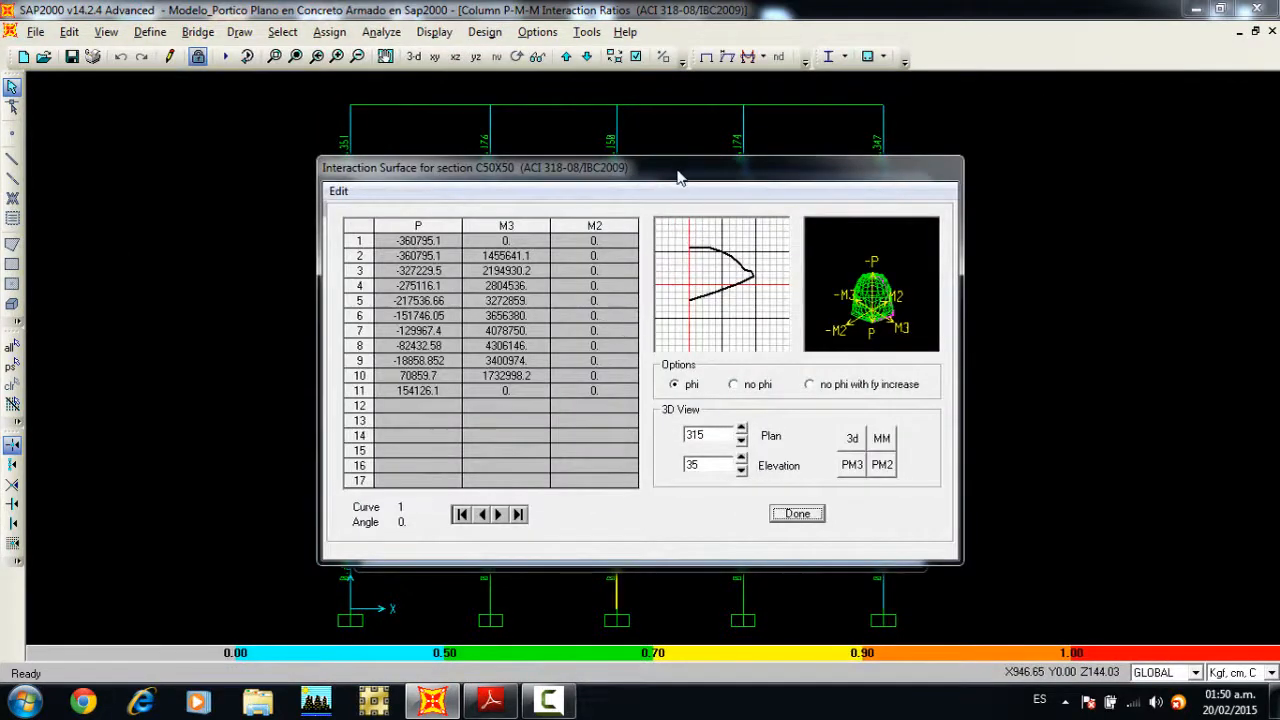
pyautogui.moveTo(677, 177); pyautogui.dragTo(668, 127)
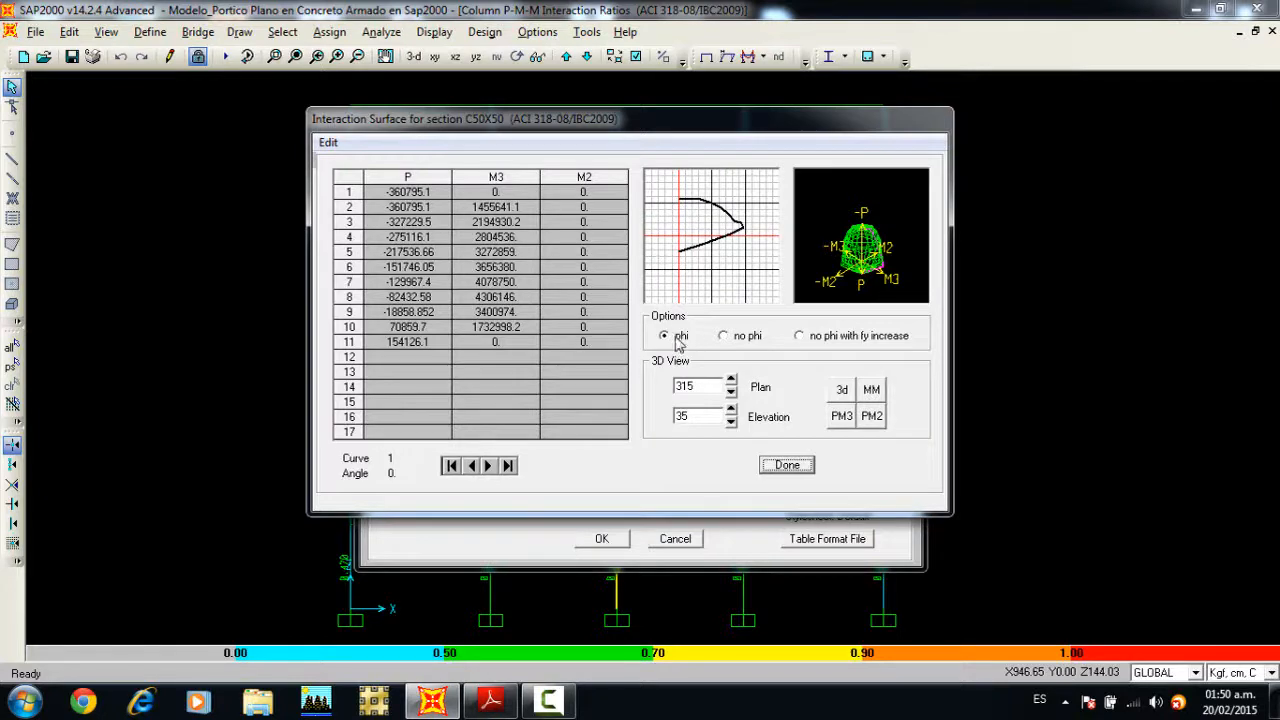
pyautogui.click(742, 338)
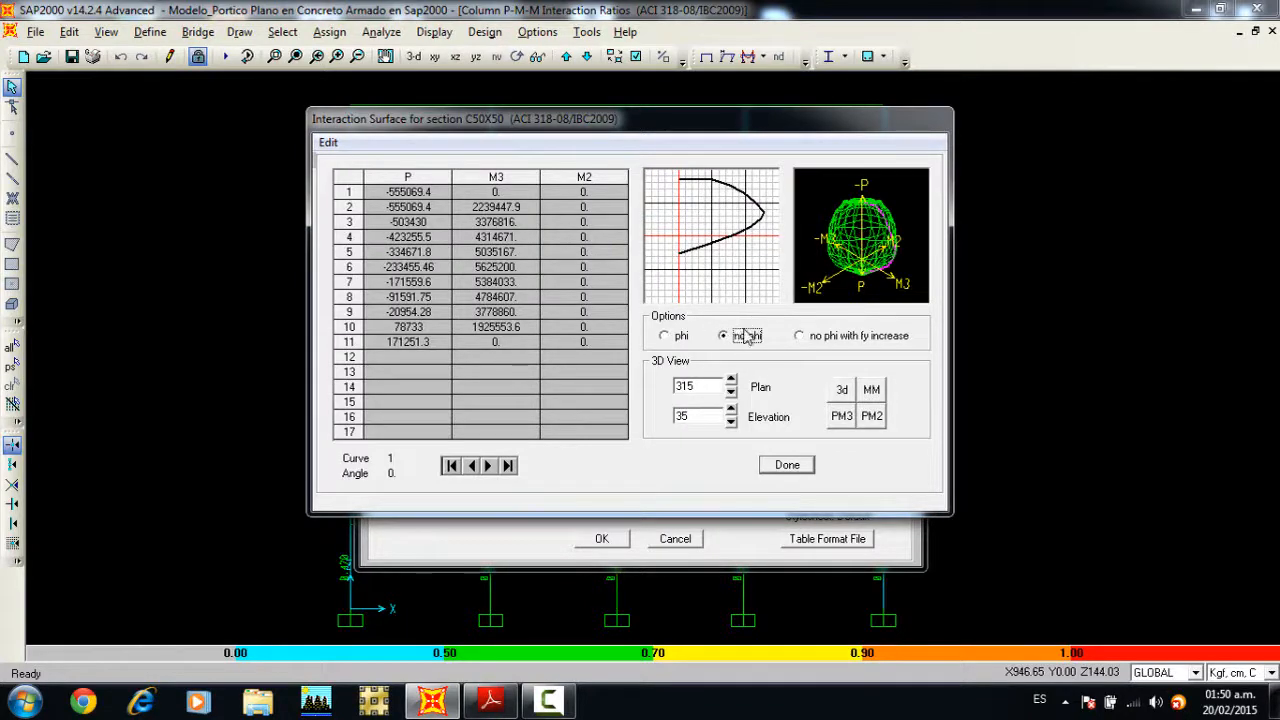
# Step: Switch the C50X50 interaction surface to no phi with fy increase and step forward through its curves to curve 24
pyautogui.click(815, 340)
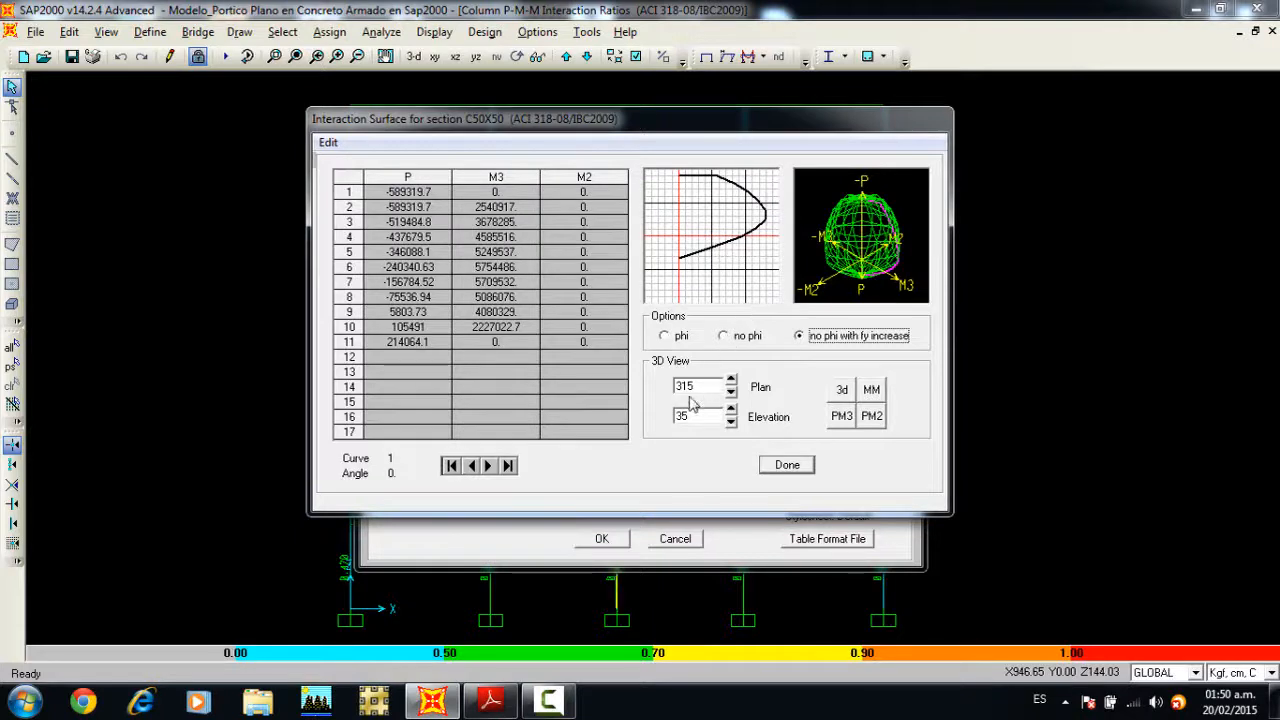
pyautogui.click(489, 466)
pyautogui.click(489, 466)
pyautogui.click(489, 466)
pyautogui.click(489, 466)
pyautogui.click(489, 466)
pyautogui.click(489, 466)
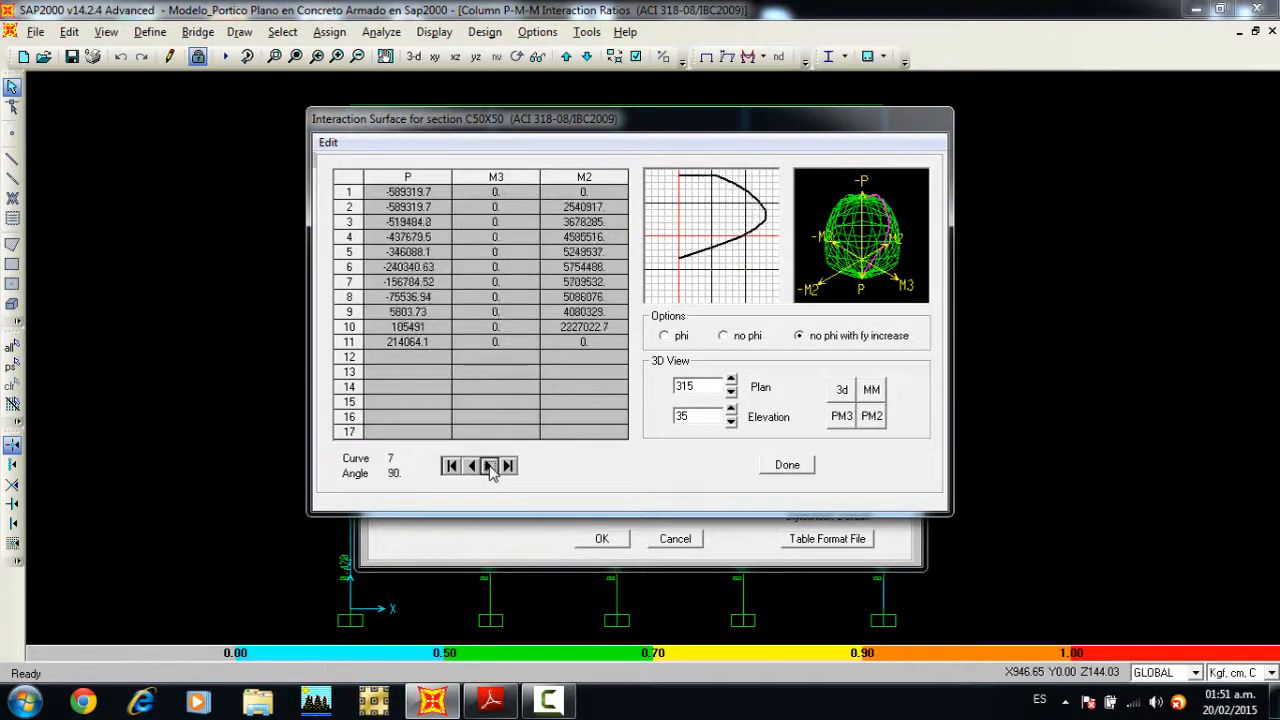
pyautogui.click(489, 466)
pyautogui.click(489, 466)
pyautogui.click(489, 466)
pyautogui.click(489, 466)
pyautogui.click(489, 466)
pyautogui.click(489, 466)
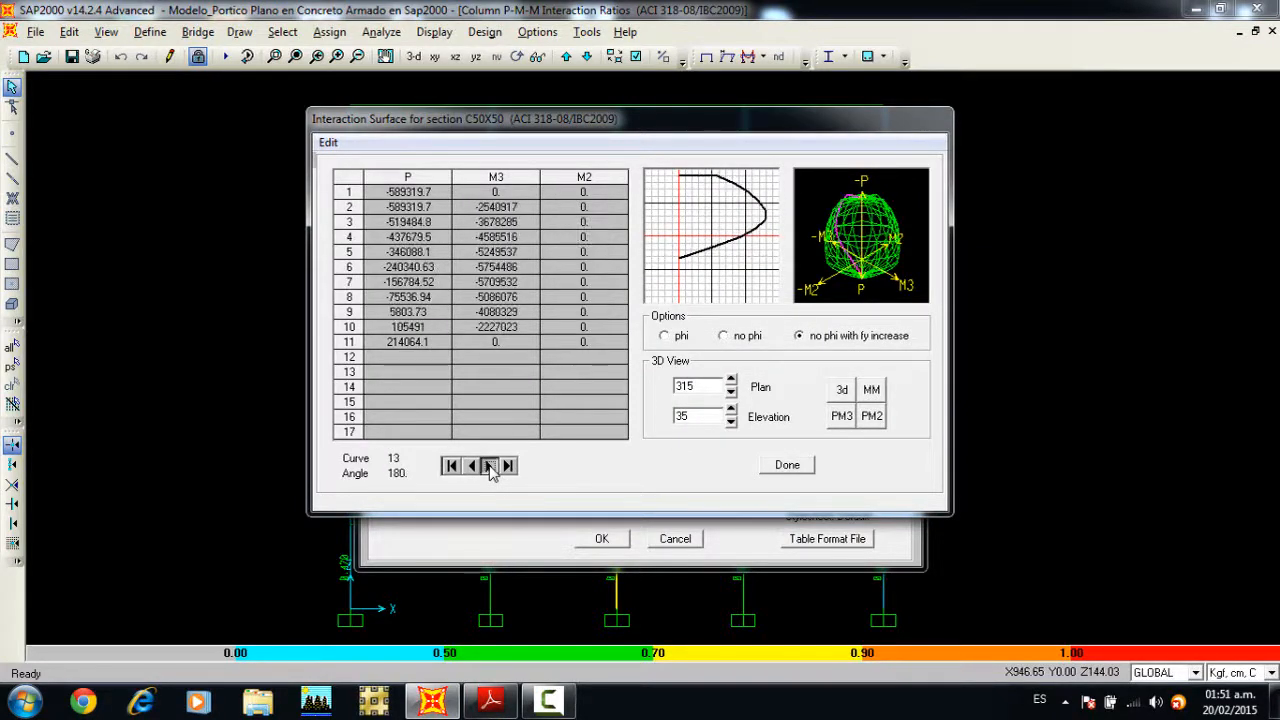
pyautogui.click(489, 466)
pyautogui.click(489, 466)
pyautogui.click(489, 466)
pyautogui.click(489, 466)
pyautogui.click(489, 466)
pyautogui.click(489, 466)
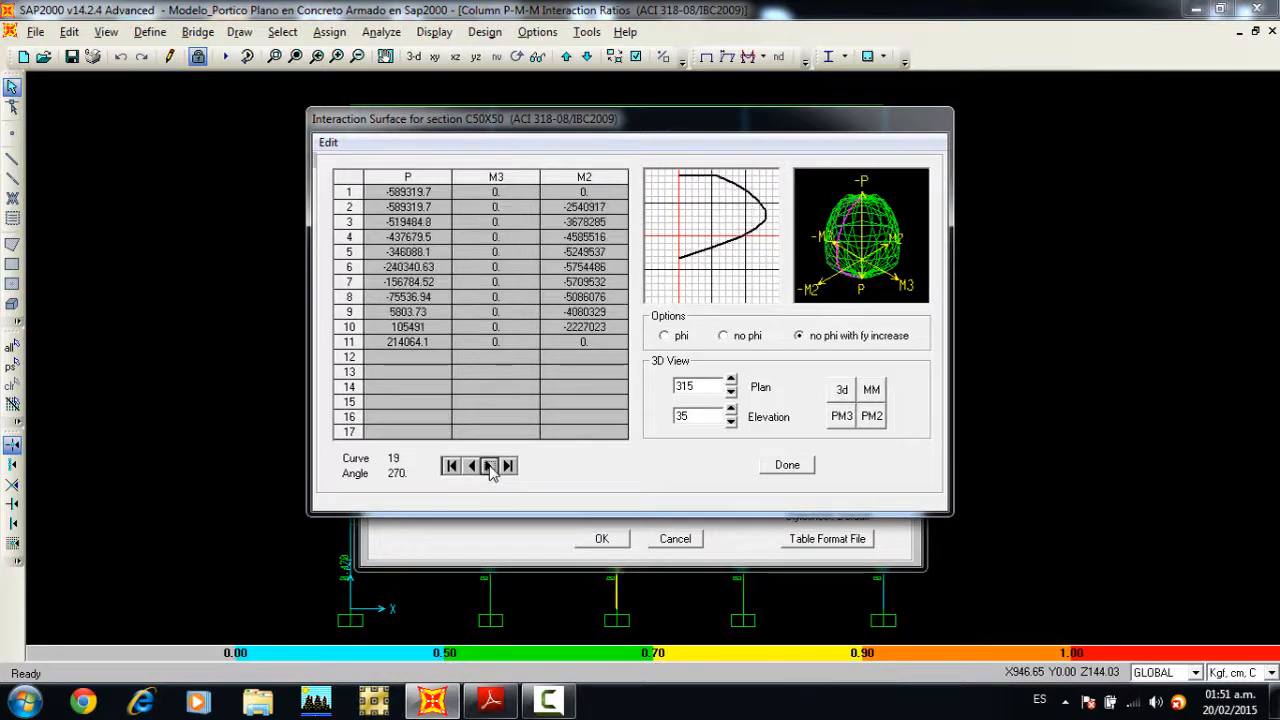
pyautogui.click(489, 466)
pyautogui.click(489, 466)
pyautogui.click(489, 466)
pyautogui.click(489, 466)
pyautogui.click(489, 466)
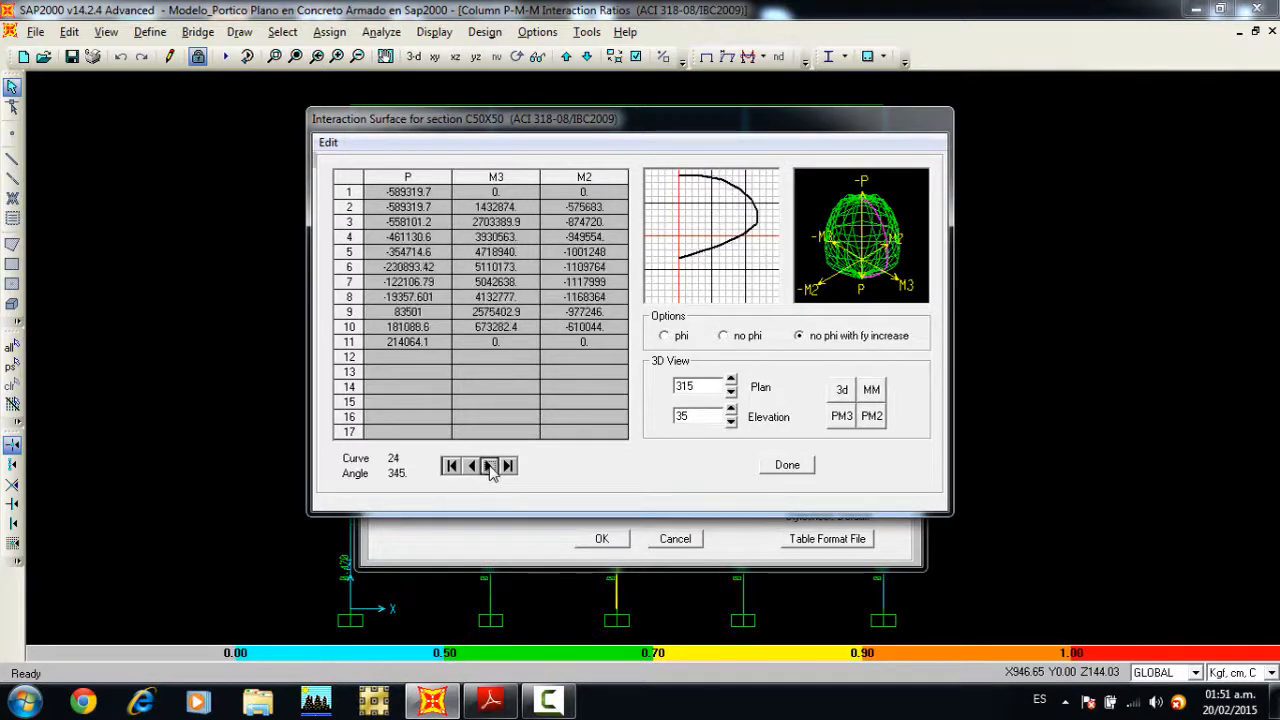
pyautogui.click(489, 466)
pyautogui.click(488, 466)
# Step: Step back through the interaction curves to curve 1, then close the interaction surface and the column check information
pyautogui.doubleClick(473, 466)
pyautogui.doubleClick(473, 466)
pyautogui.click(473, 466)
pyautogui.doubleClick(473, 466)
pyautogui.click(473, 466)
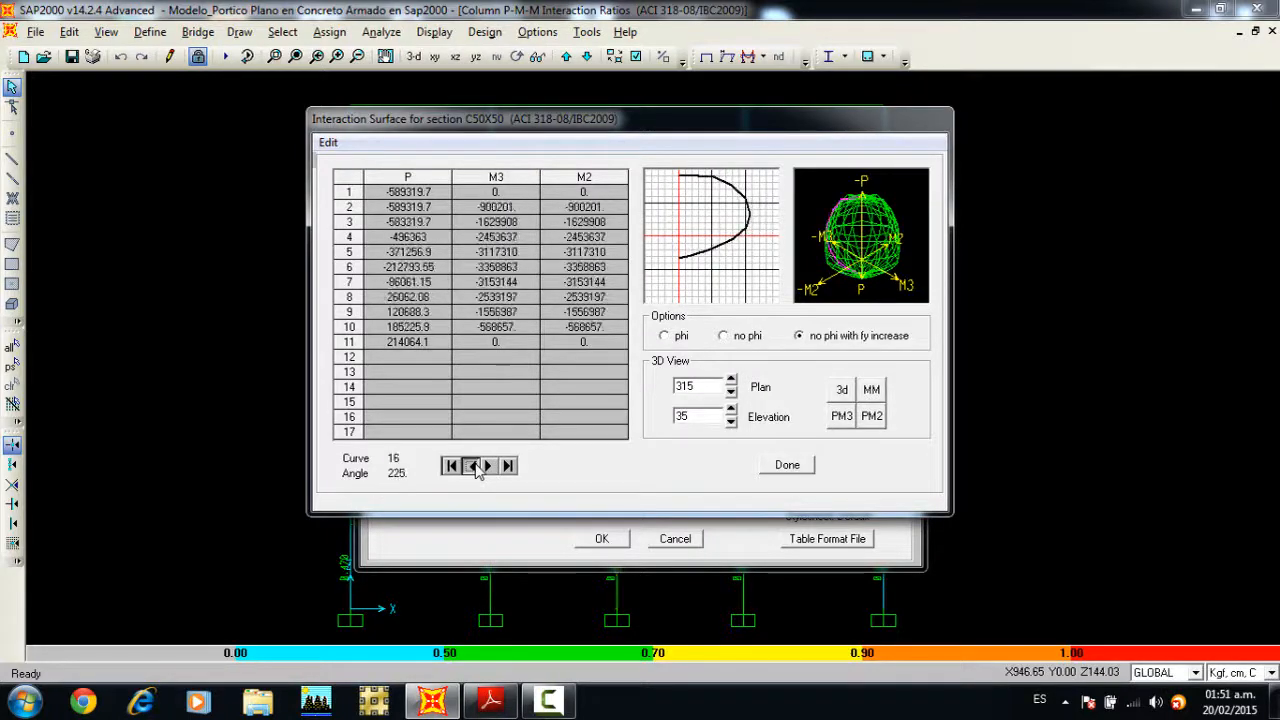
pyautogui.doubleClick(473, 466)
pyautogui.doubleClick(473, 466)
pyautogui.click(473, 466)
pyautogui.doubleClick(473, 466)
pyautogui.doubleClick(473, 466)
pyautogui.click(473, 466)
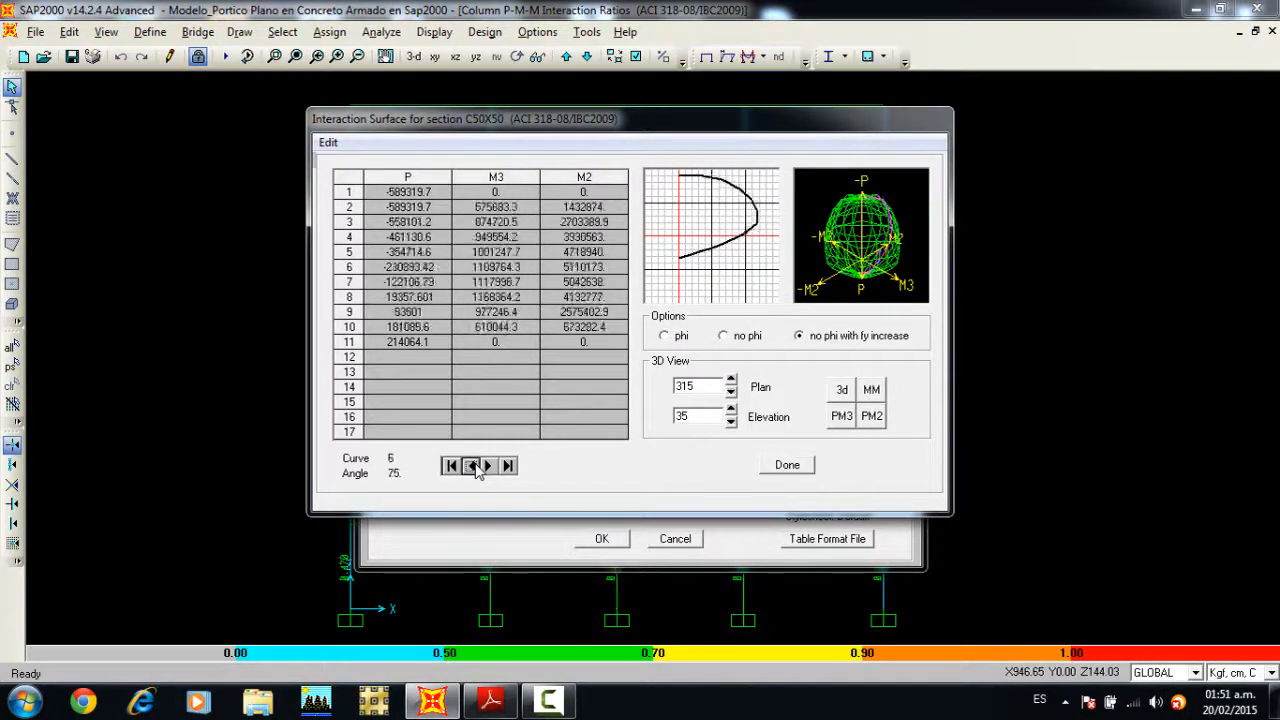
pyautogui.doubleClick(473, 466)
pyautogui.doubleClick(473, 466)
pyautogui.click(473, 466)
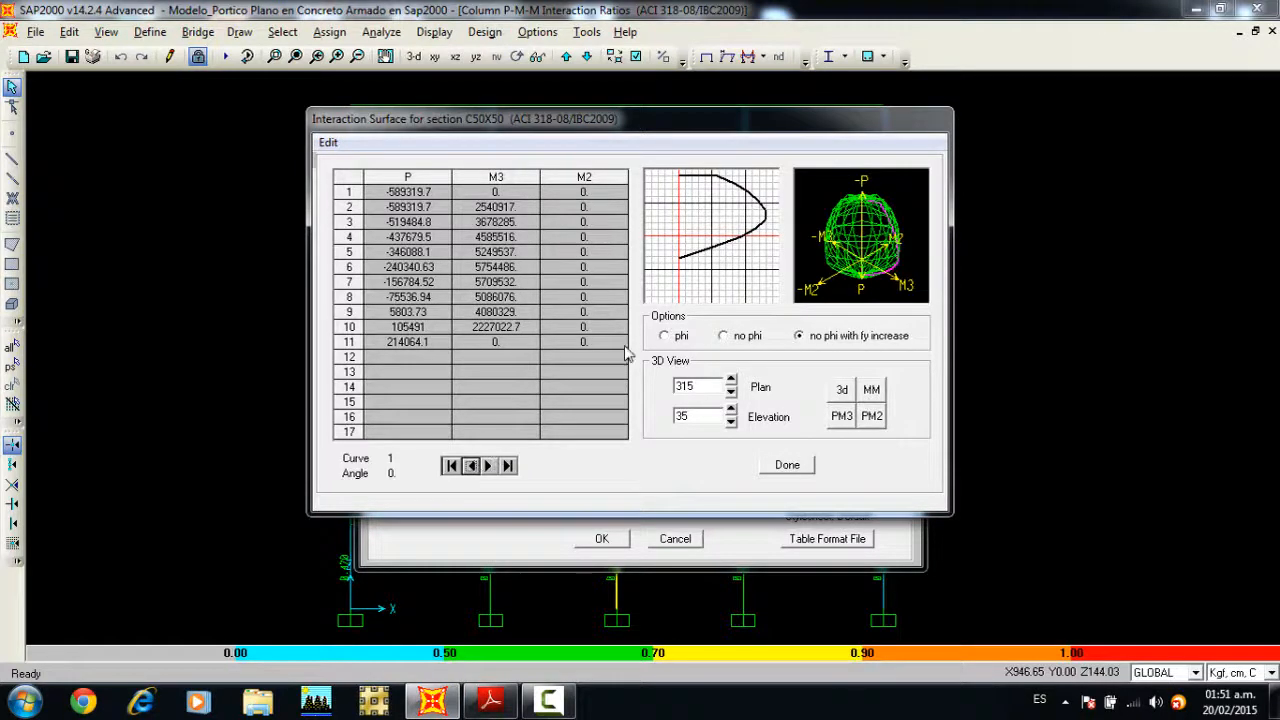
pyautogui.click(328, 142)
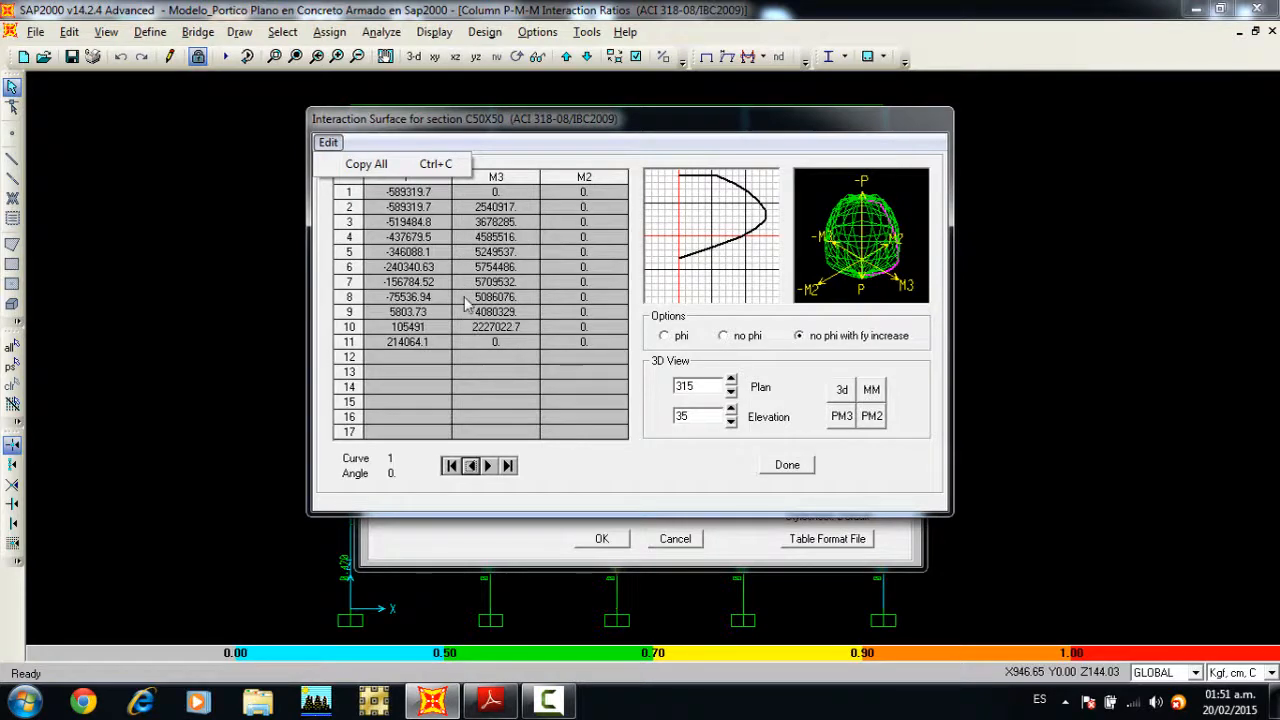
pyautogui.click(787, 466)
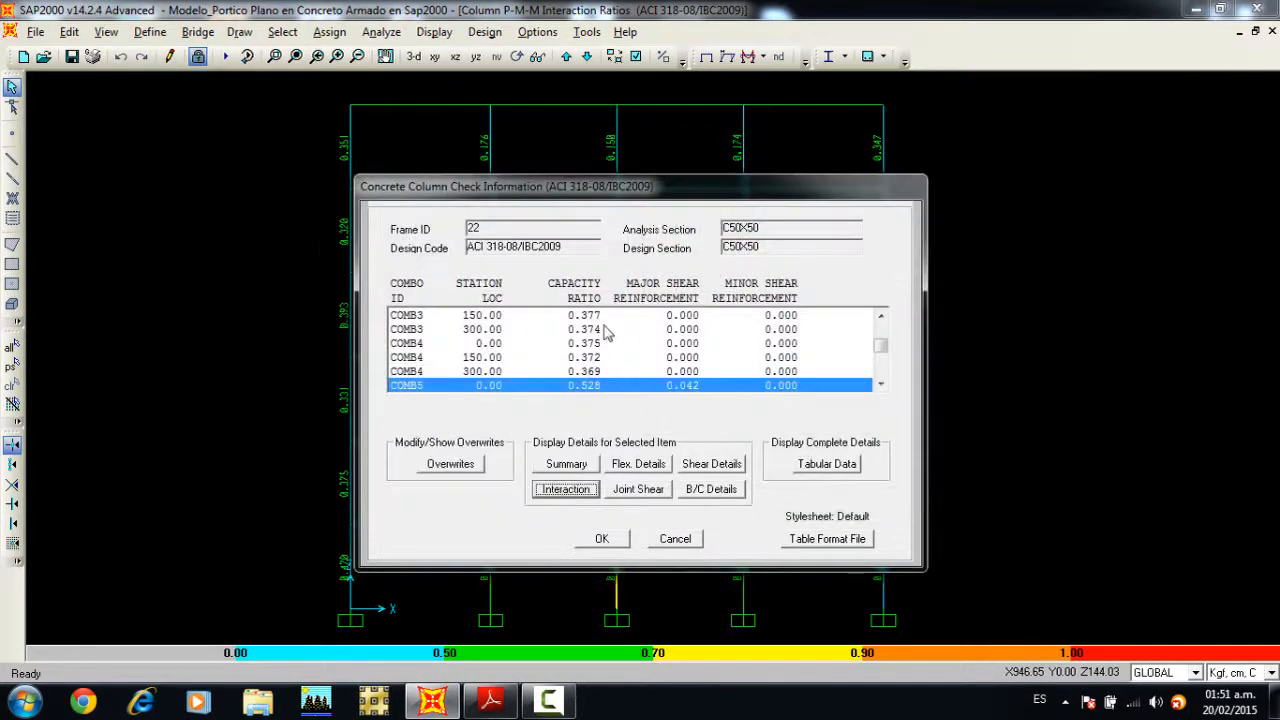
pyautogui.click(601, 539)
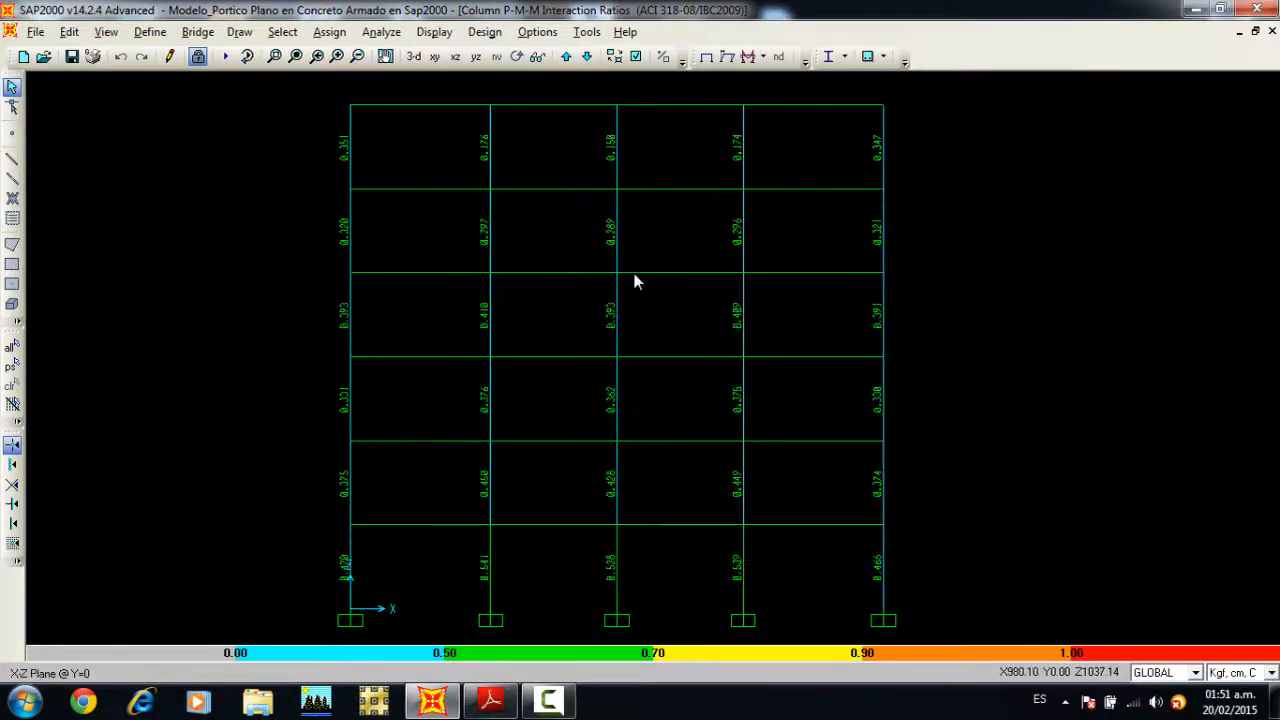
# Step: Display the Rebar Percentage design output on the whole frame
pyautogui.moveTo(621, 246); pyautogui.dragTo(586, 238, button='middle')
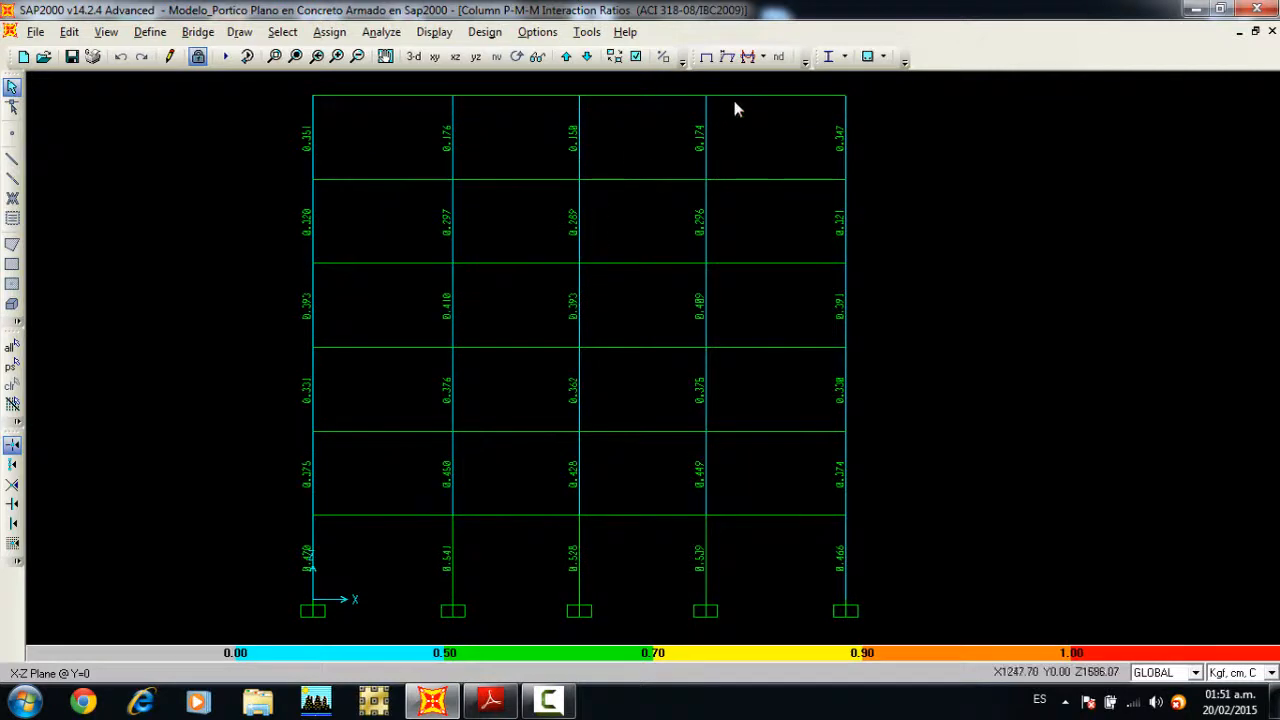
pyautogui.click(883, 57)
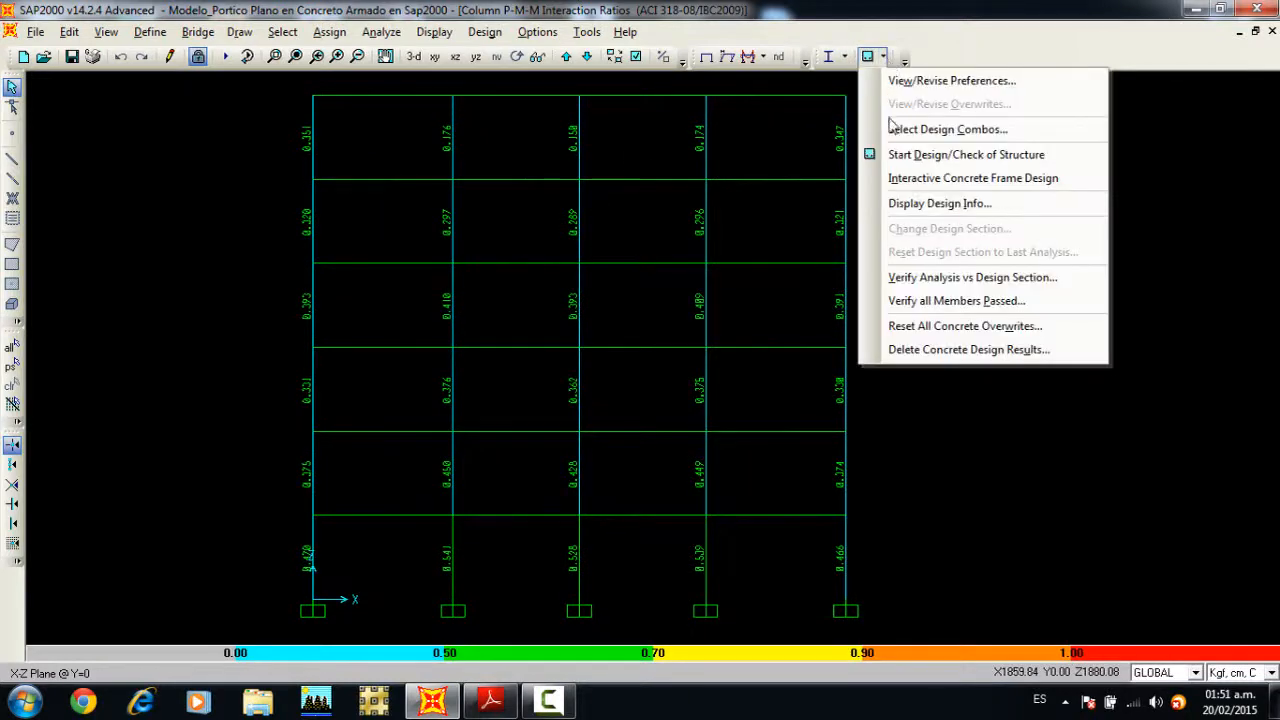
pyautogui.click(905, 207)
pyautogui.click(672, 340)
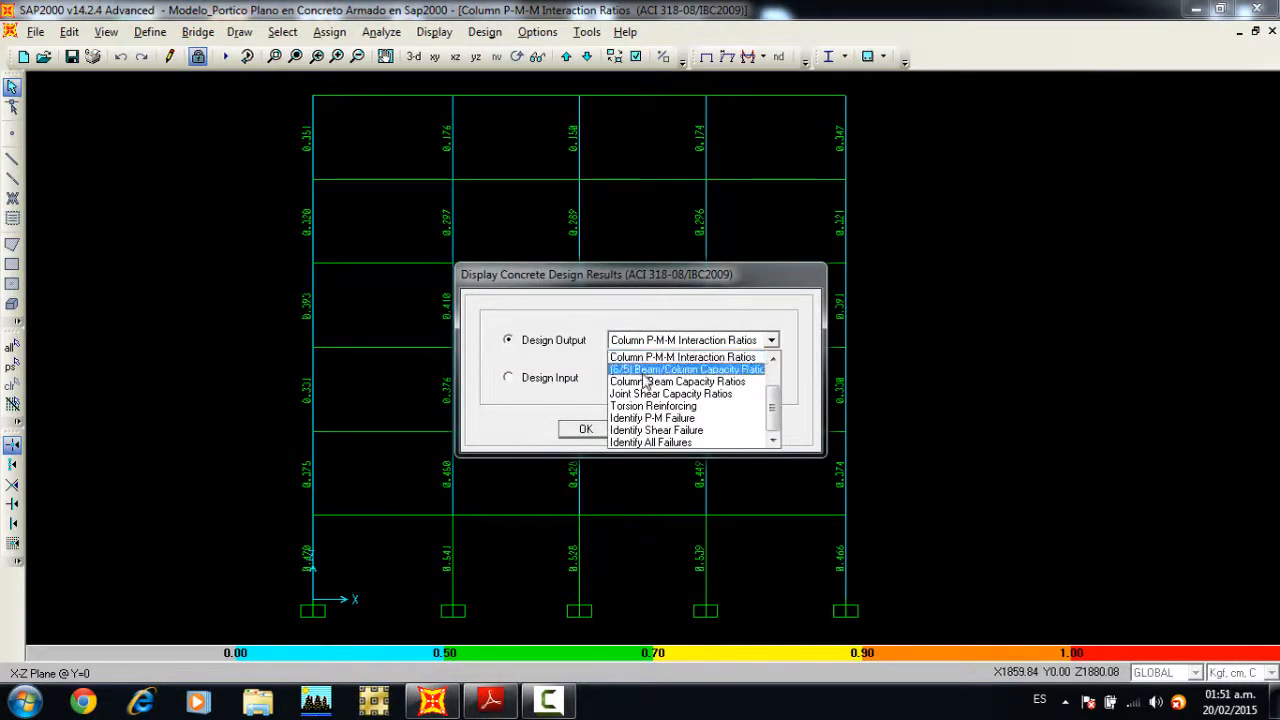
pyautogui.scroll(2, 645, 383)
pyautogui.click(650, 369)
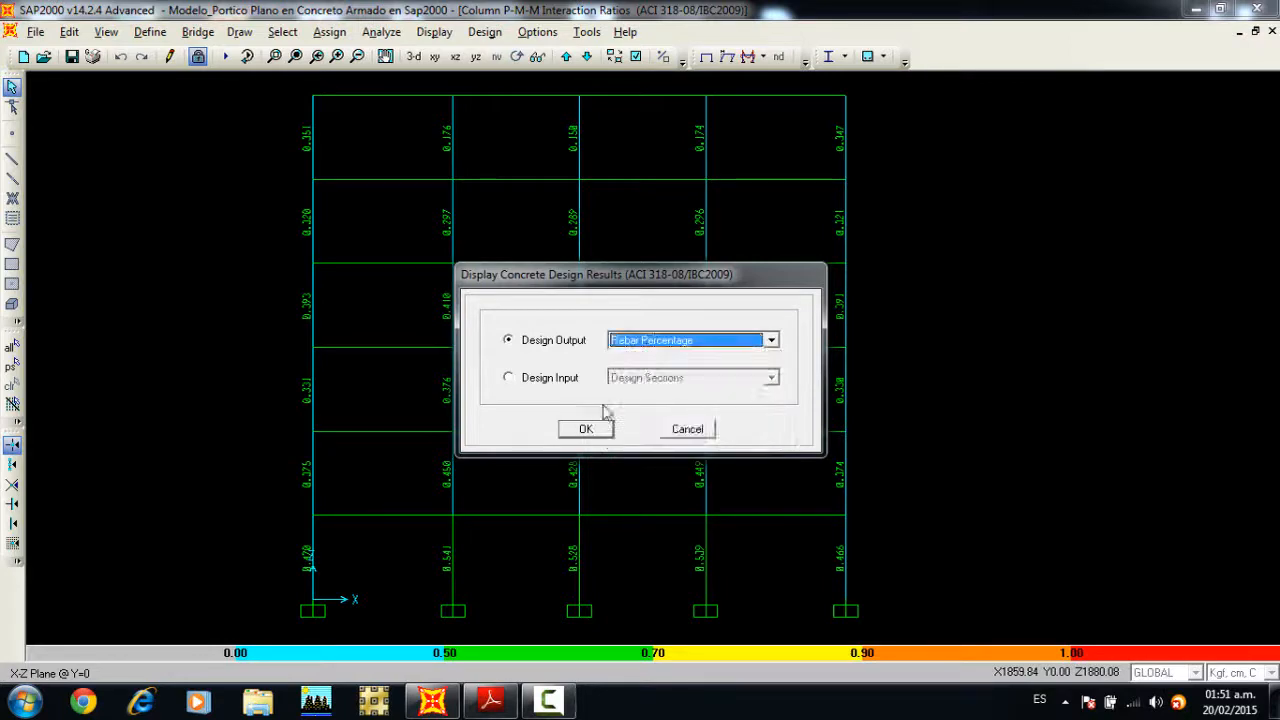
pyautogui.click(586, 428)
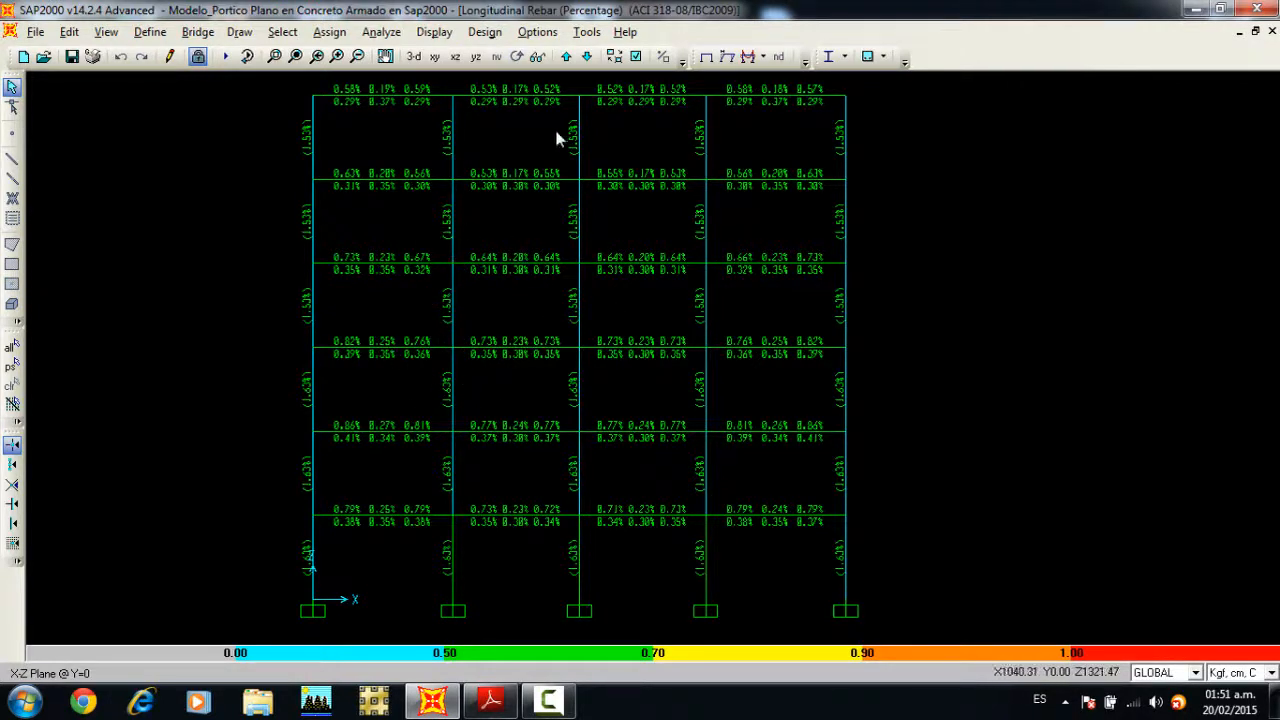
# Step: Display the (6/5) Beam/Column Capacity Ratios design output on the whole frame
pyautogui.click(885, 59)
pyautogui.click(900, 205)
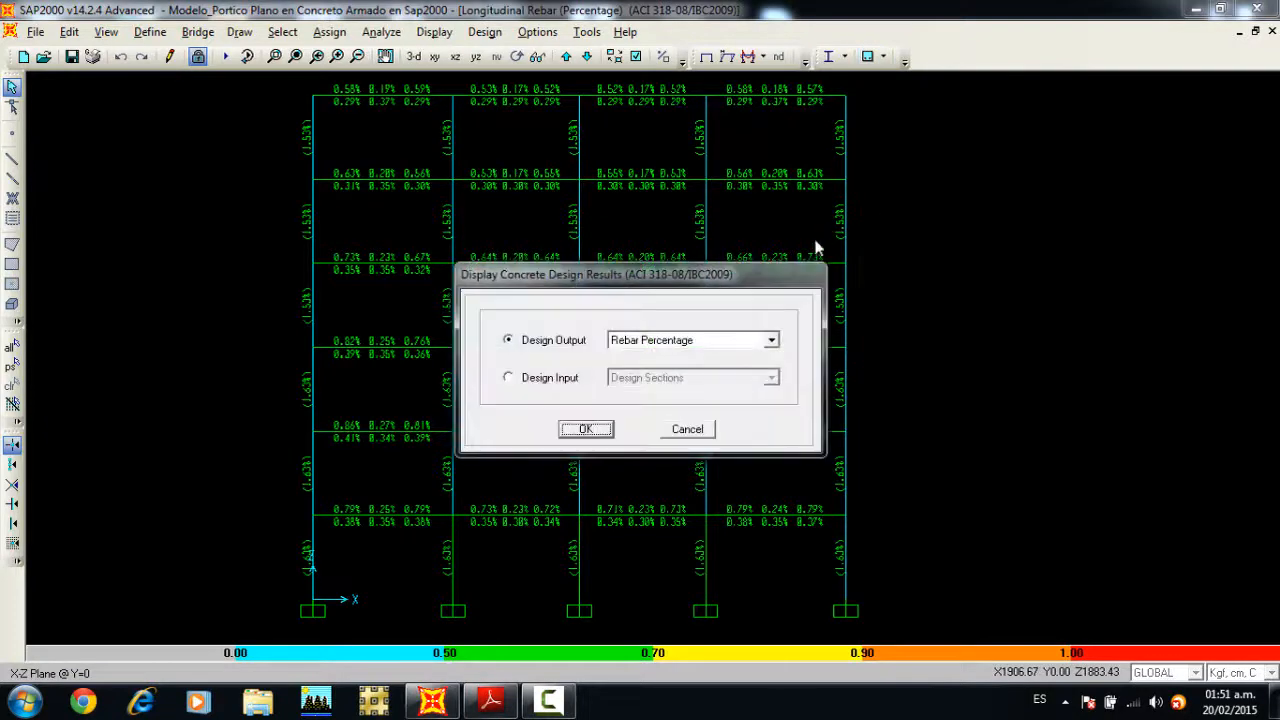
pyautogui.moveTo(791, 266); pyautogui.dragTo(966, 229)
pyautogui.moveTo(790, 236); pyautogui.dragTo(1182, 232)
pyautogui.click(1163, 291)
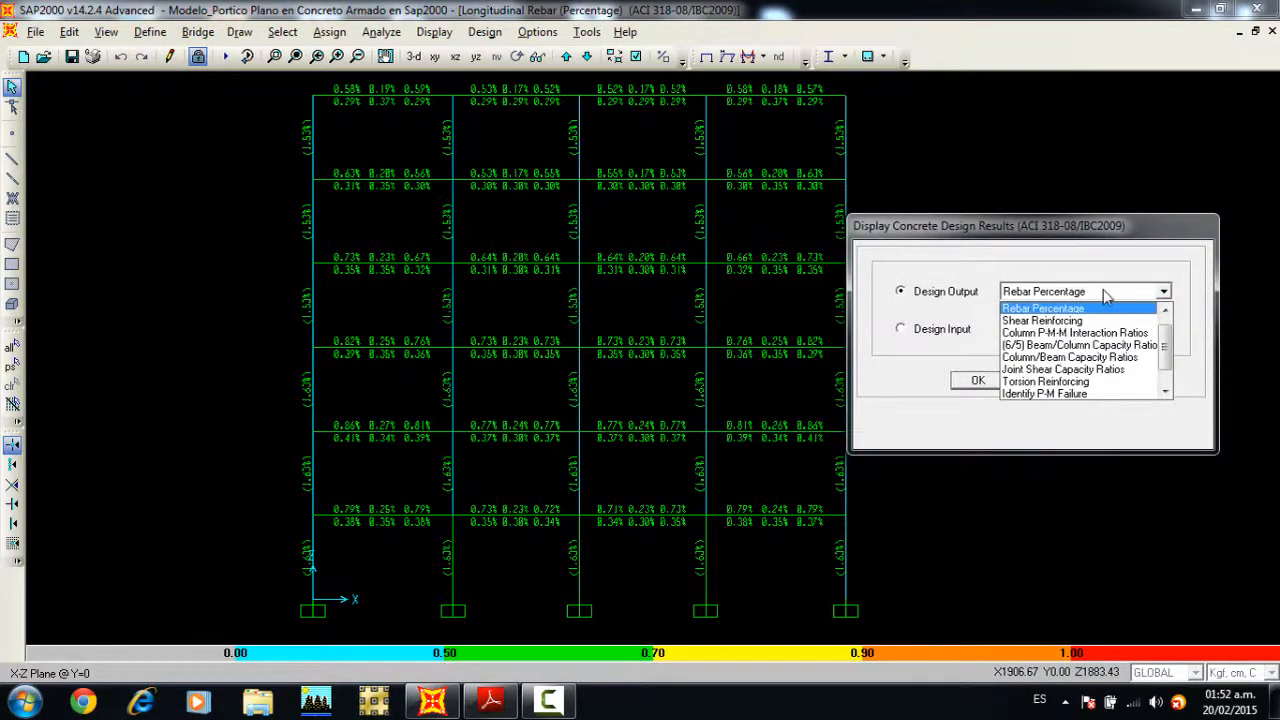
pyautogui.click(1040, 345)
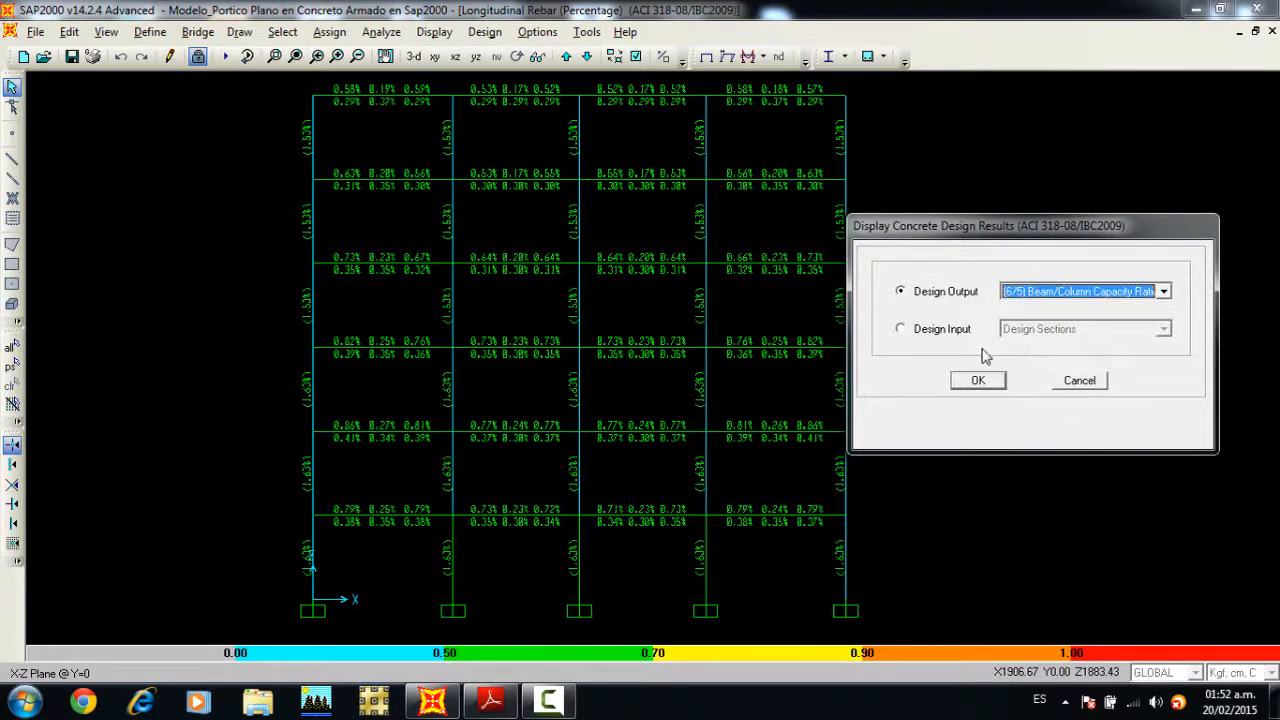
pyautogui.click(979, 381)
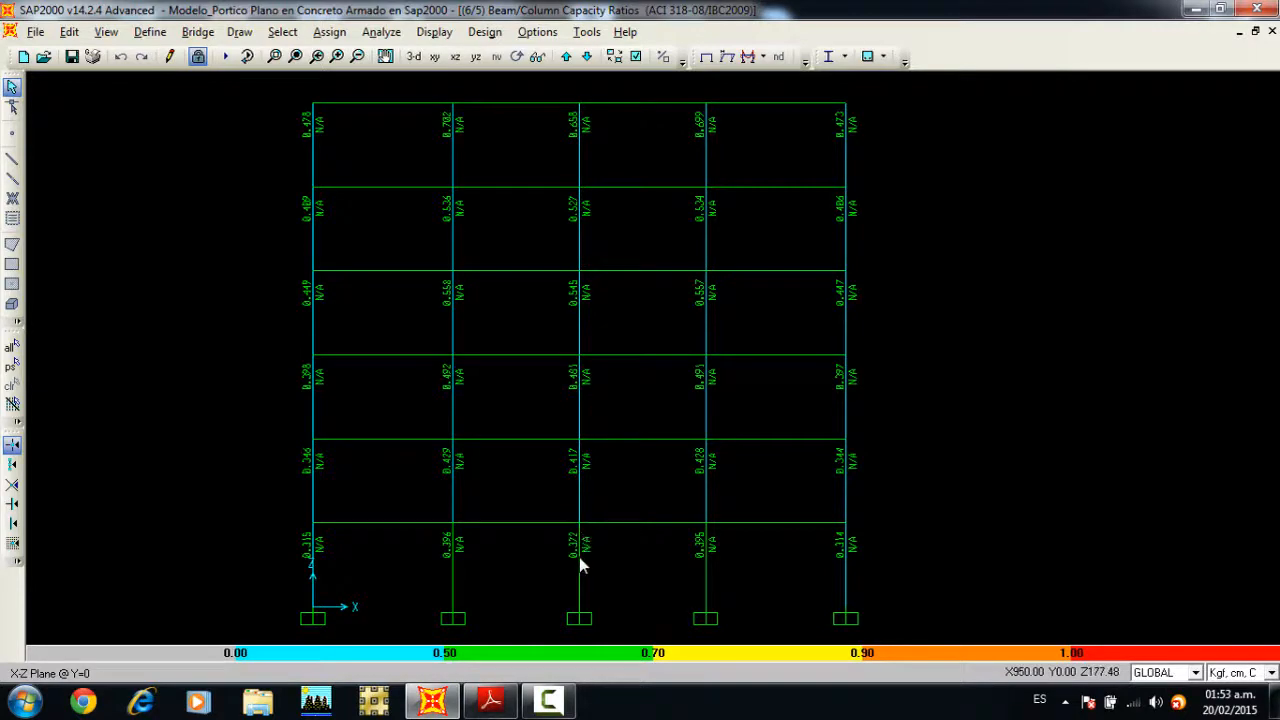
# Step: Examine the beam/column capacity details of the ground-storey central column for COMB5 at station 300, then close its check information
pyautogui.rightClick(579, 557)
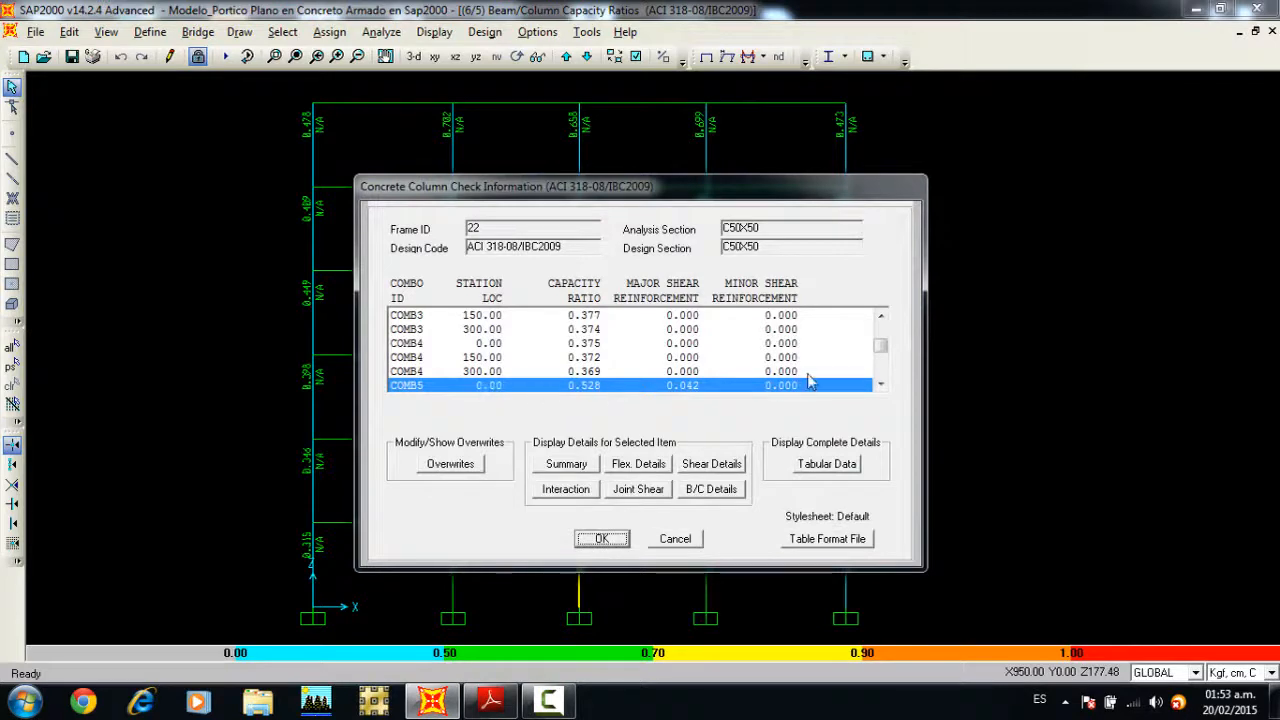
pyautogui.click(880, 318)
pyautogui.click(880, 318)
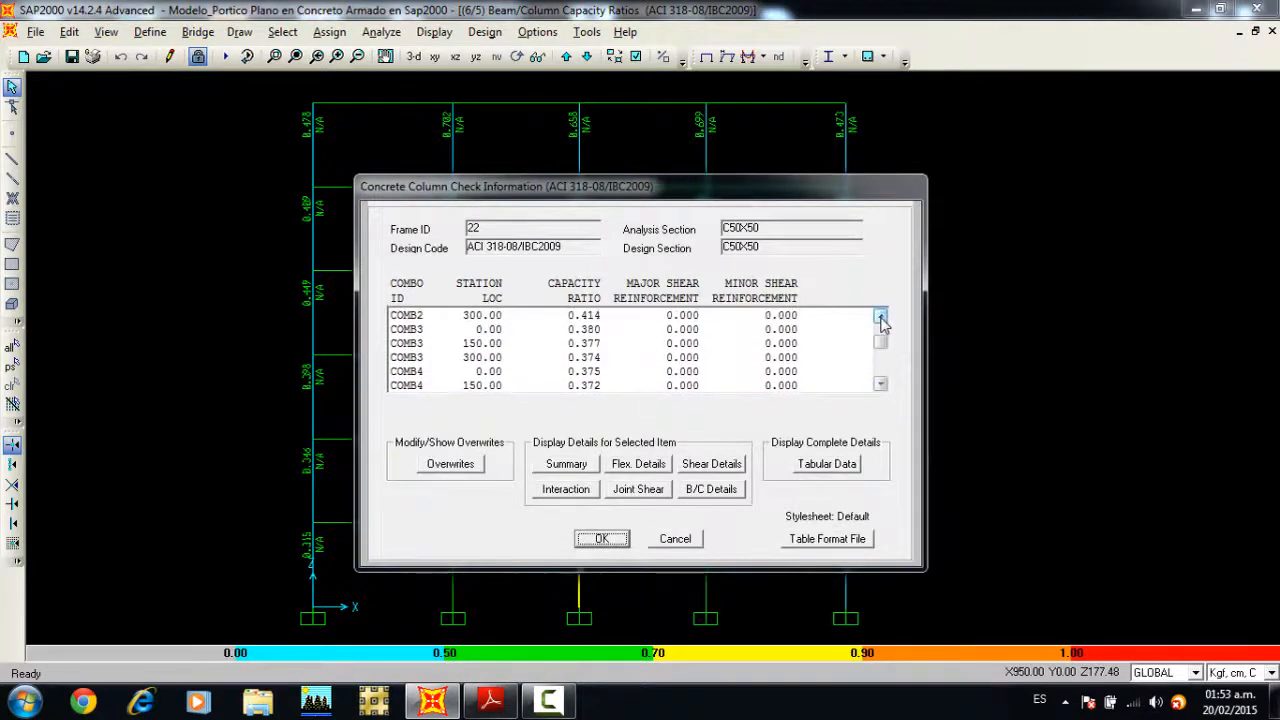
pyautogui.click(880, 318)
pyautogui.moveTo(878, 340); pyautogui.dragTo(886, 358)
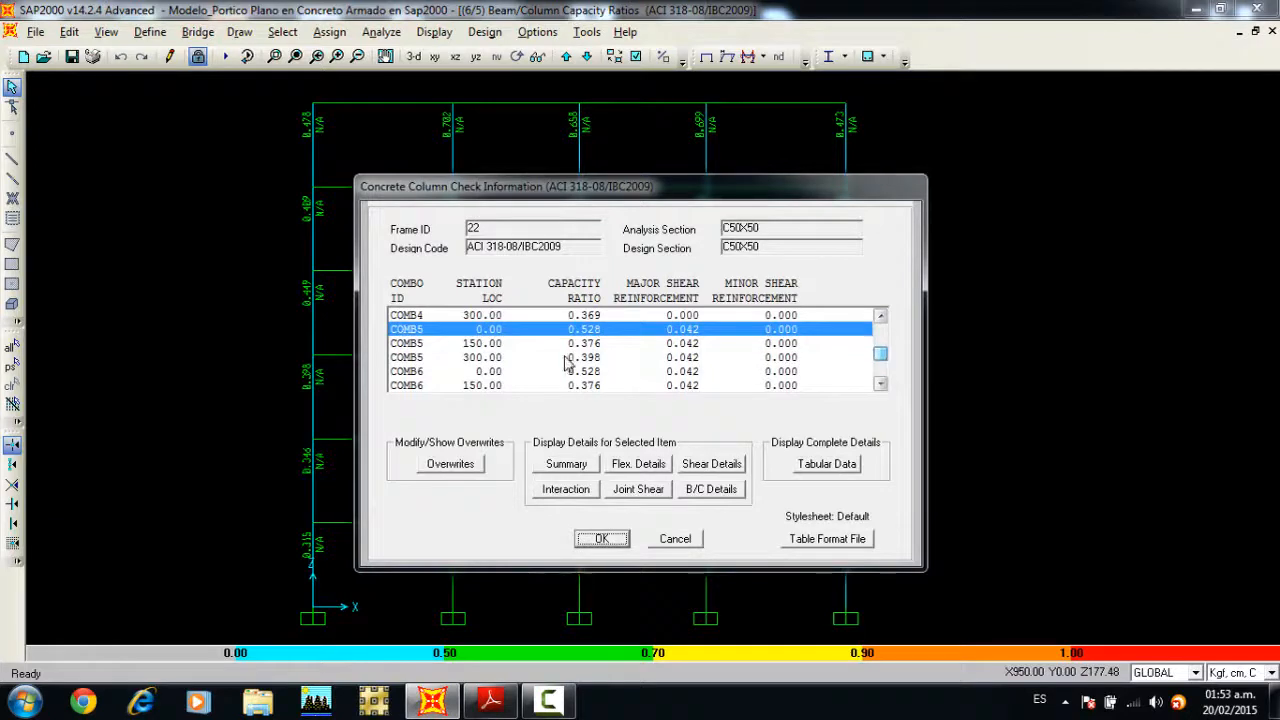
pyautogui.click(488, 357)
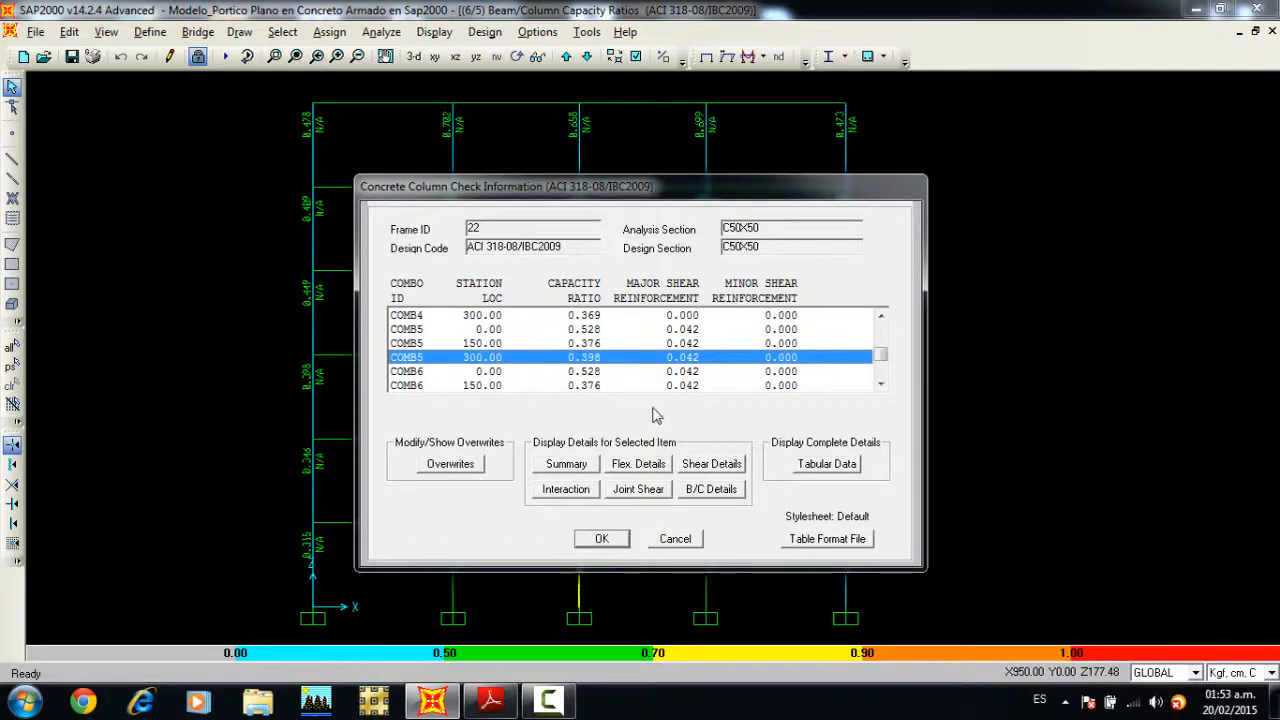
pyautogui.click(704, 492)
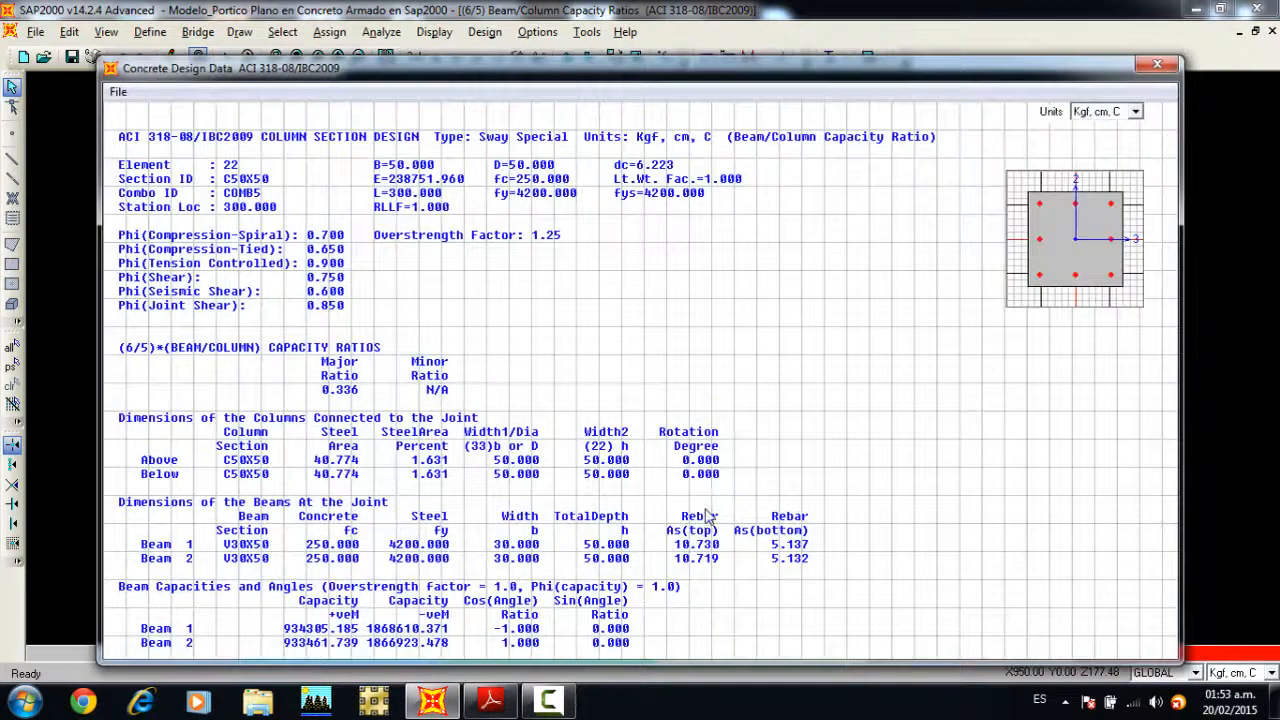
pyautogui.scroll(-3, 706, 516)
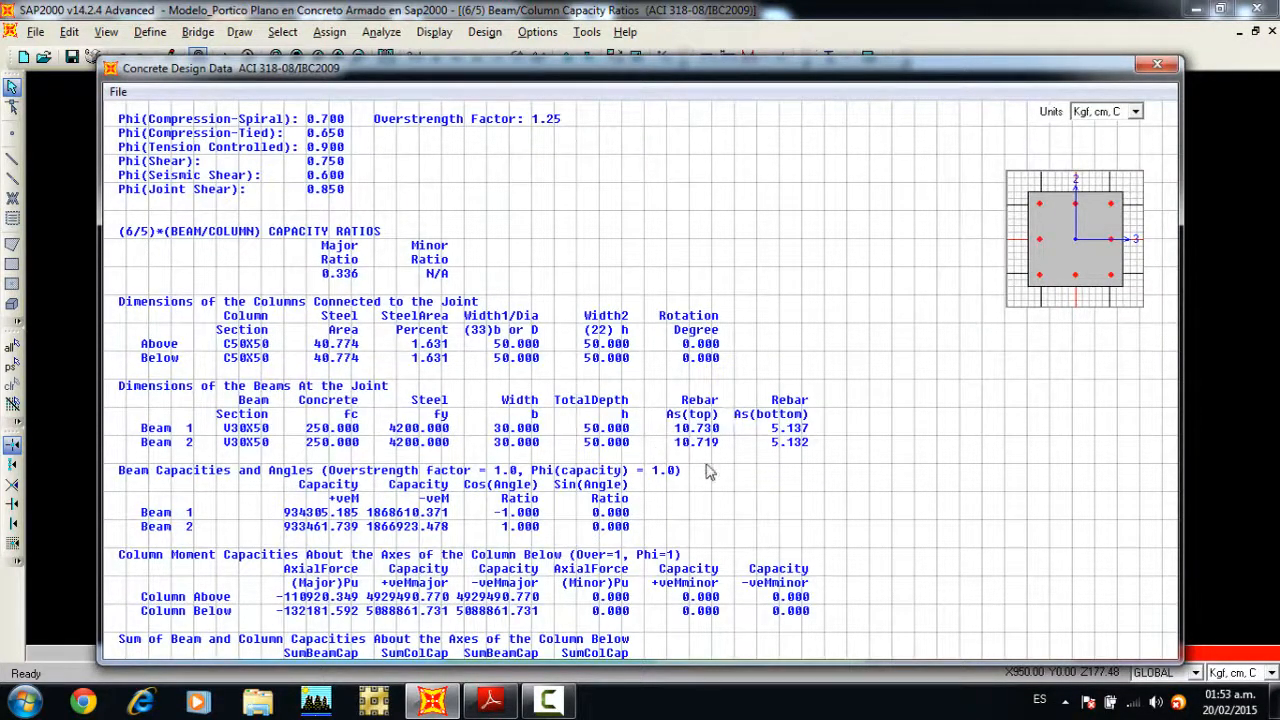
pyautogui.scroll(-1, 728, 441)
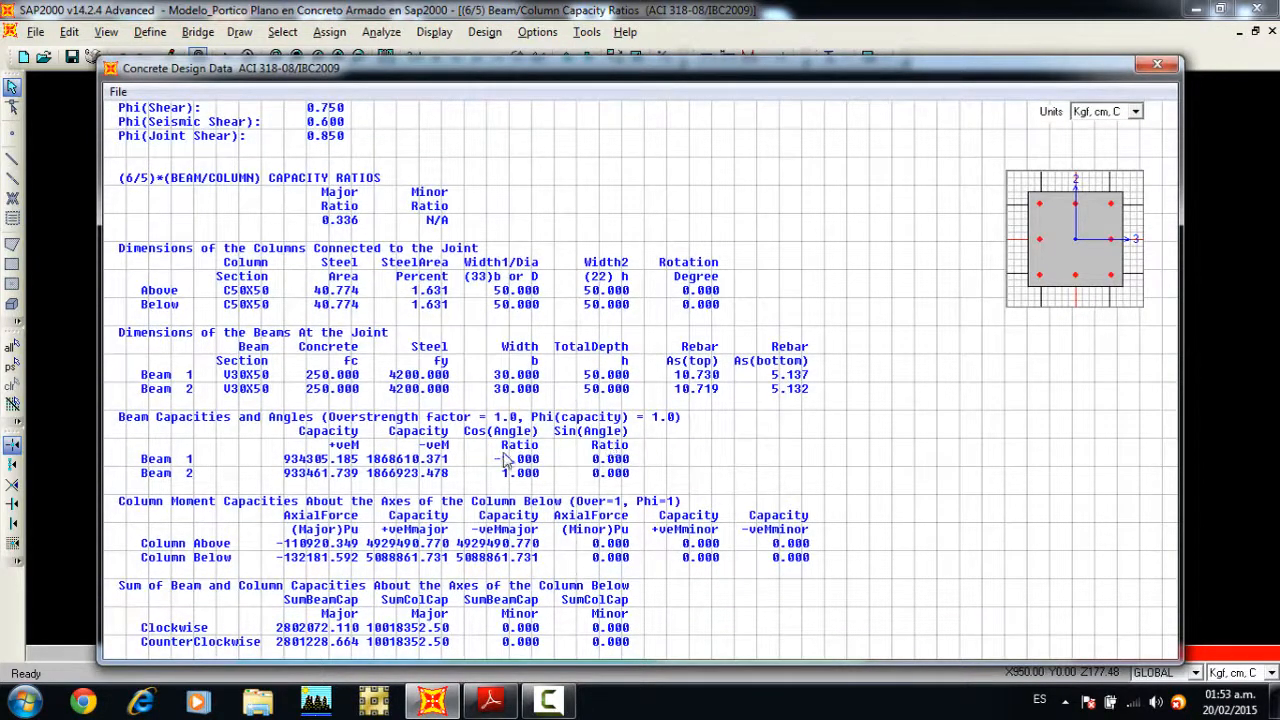
pyautogui.scroll(-3, 549, 510)
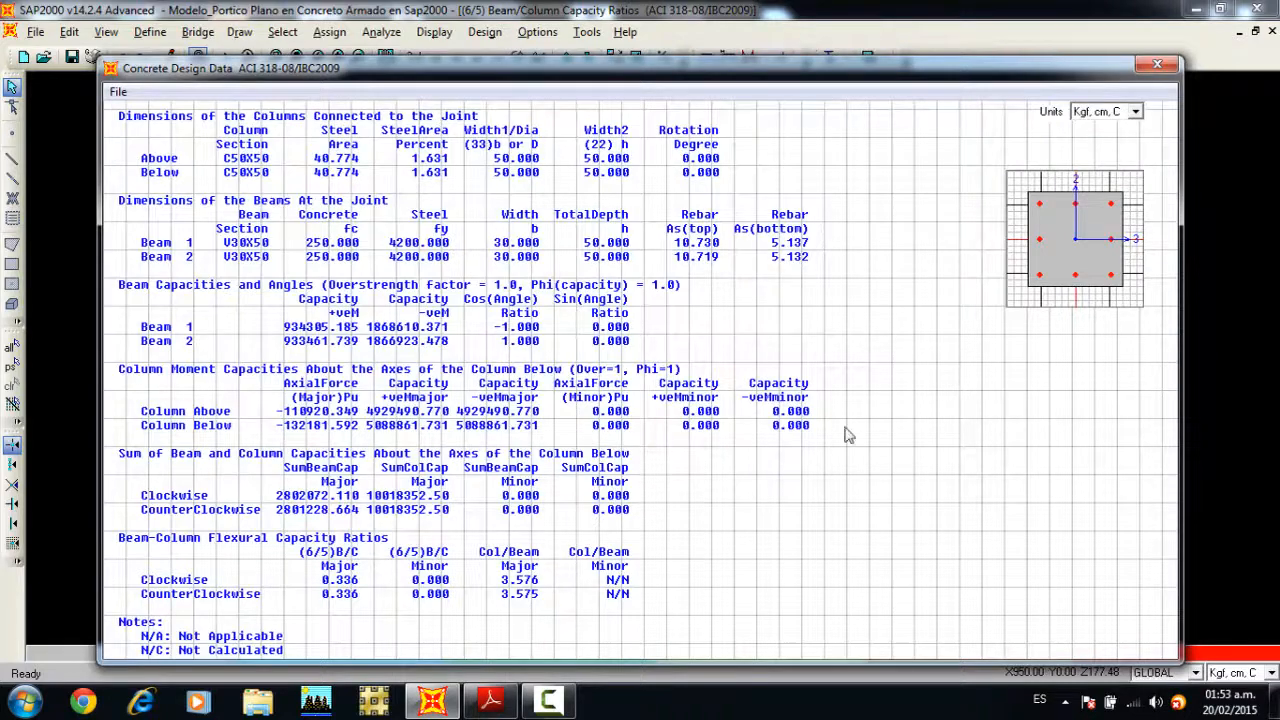
pyautogui.click(1157, 65)
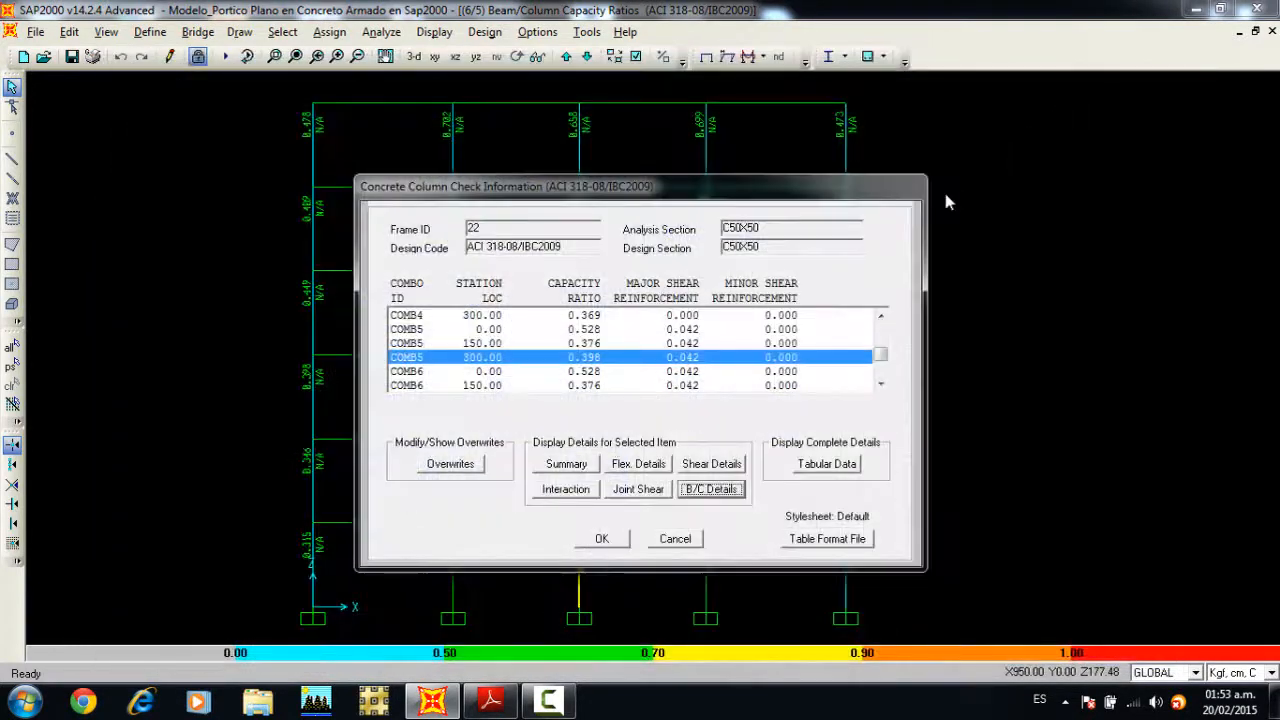
pyautogui.click(618, 543)
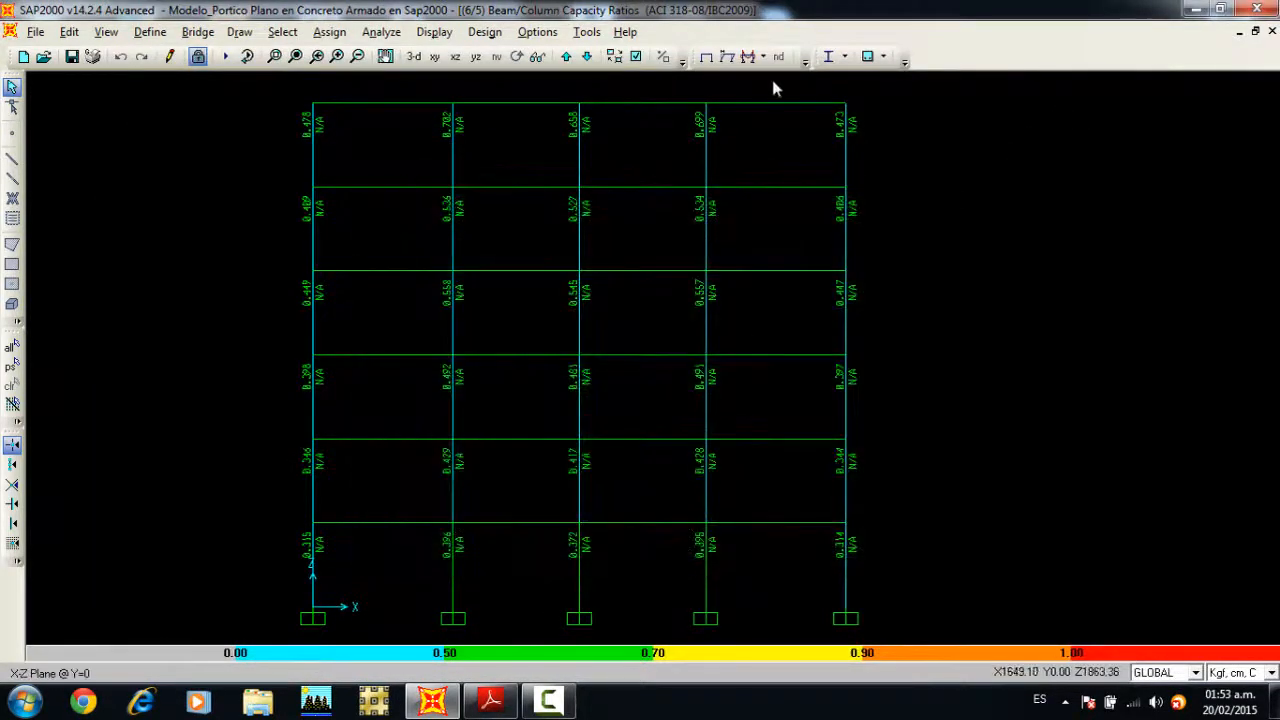
# Step: Display the Column/Beam Capacity Ratios design output on the whole frame
pyautogui.click(883, 57)
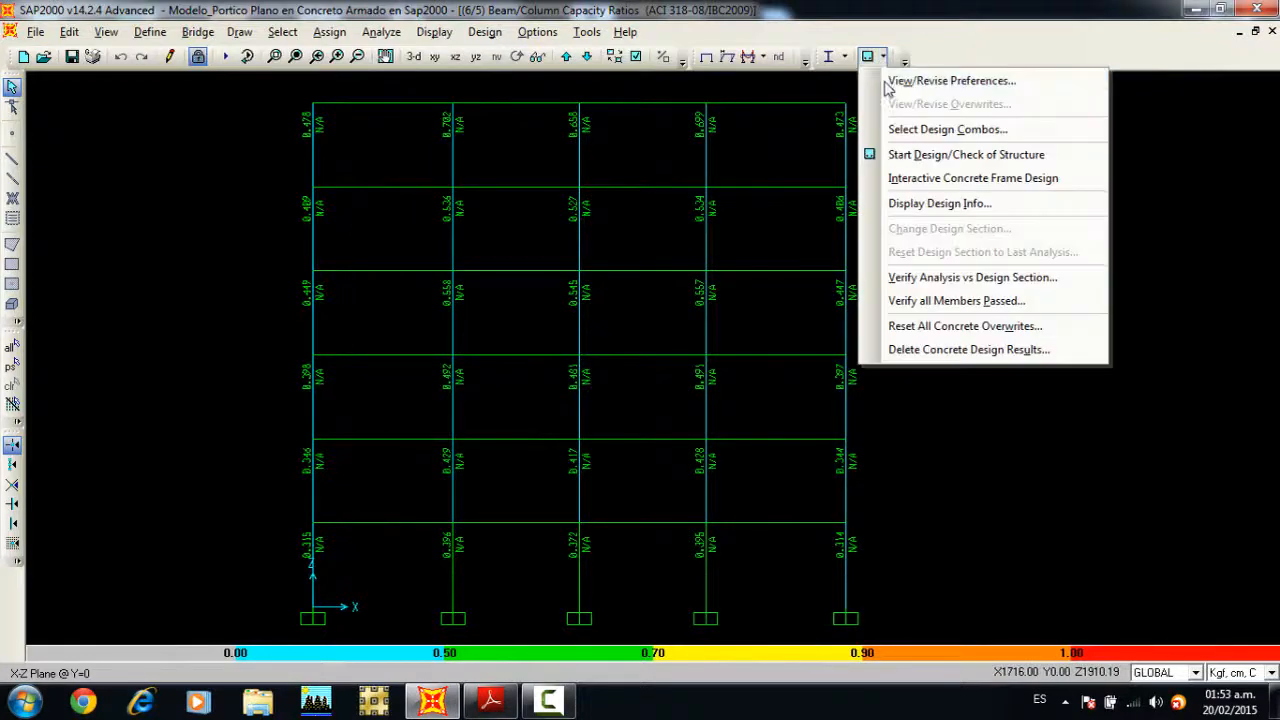
pyautogui.click(903, 204)
pyautogui.click(771, 340)
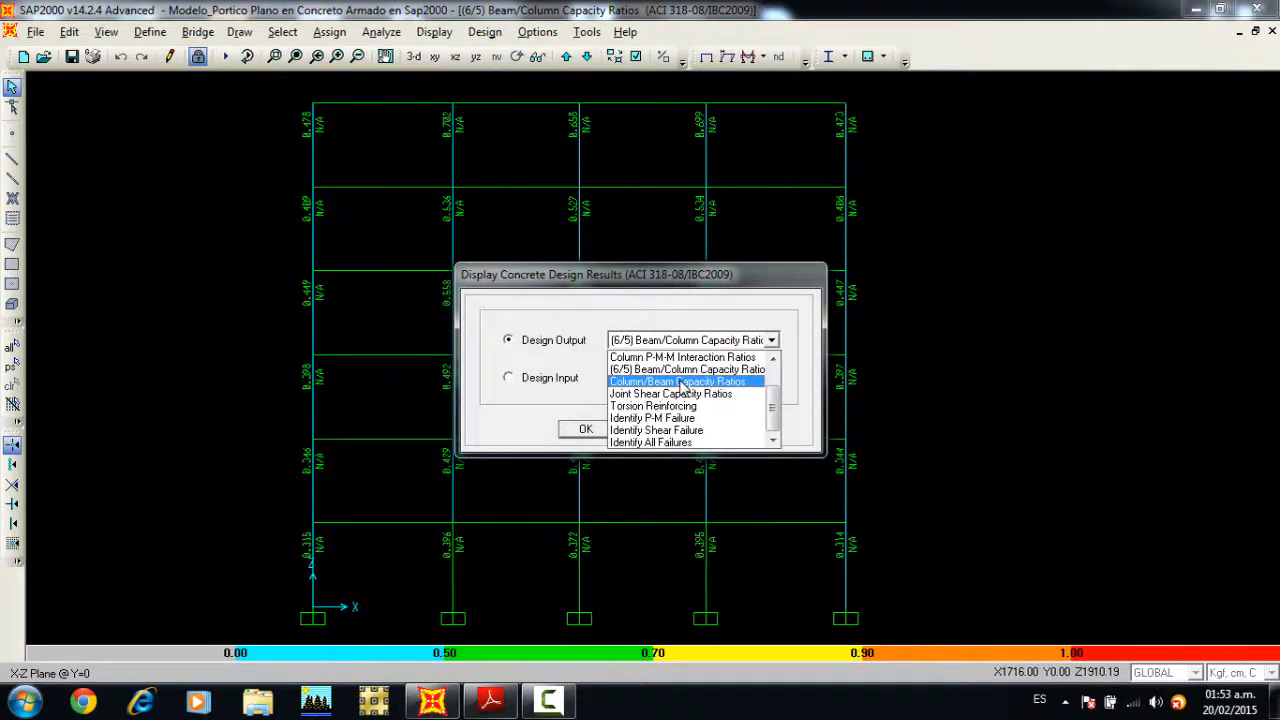
pyautogui.click(680, 382)
pyautogui.click(586, 429)
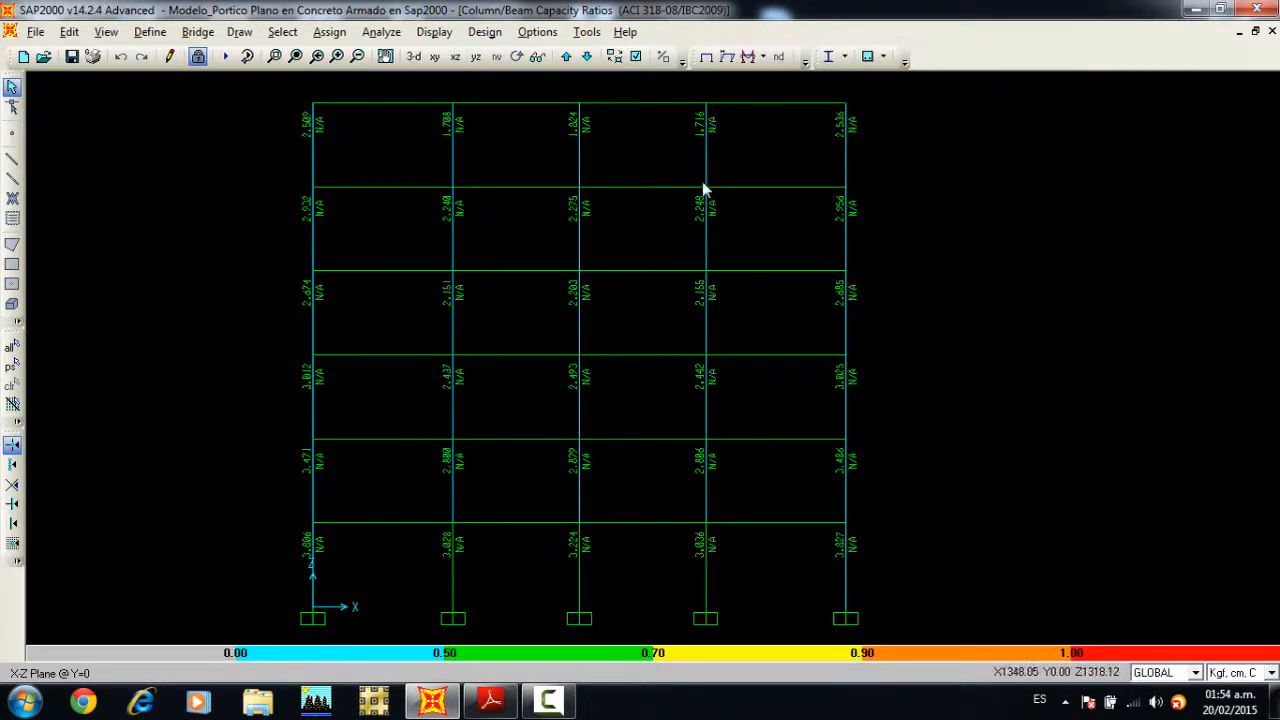
# Step: Display the Joint Shear Capacity Ratios design output on the whole frame
pyautogui.click(884, 58)
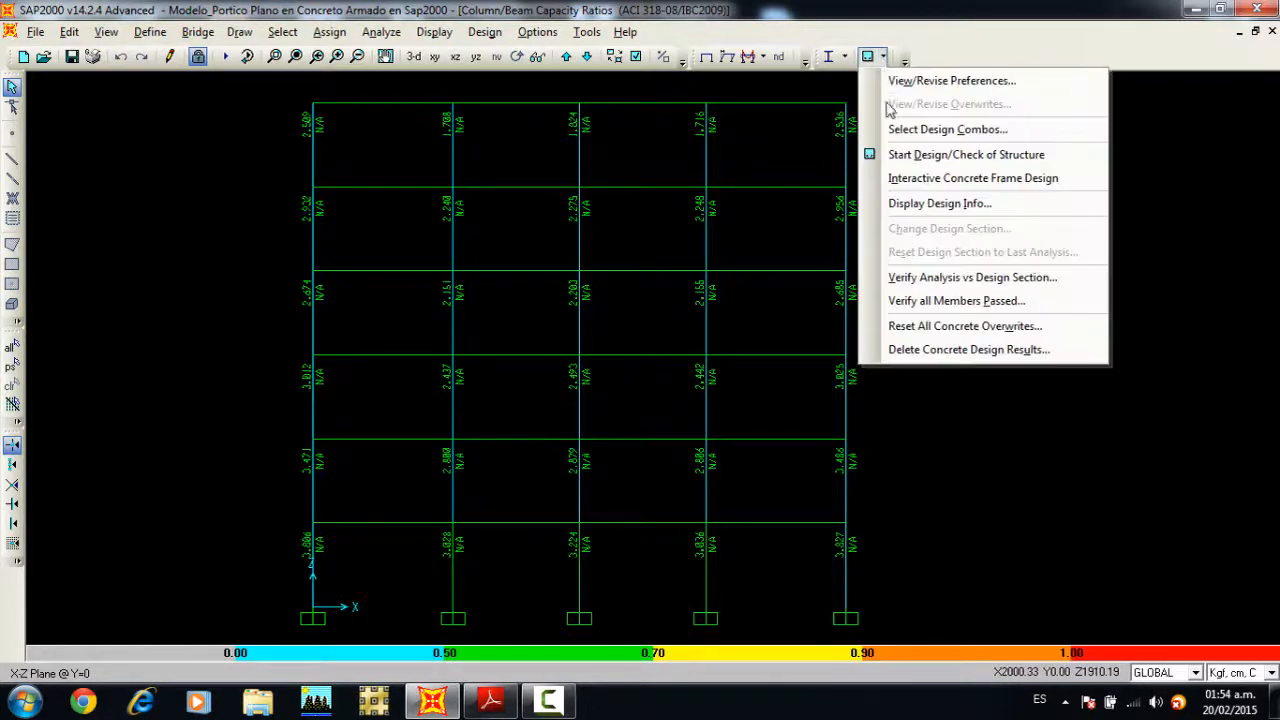
pyautogui.click(905, 204)
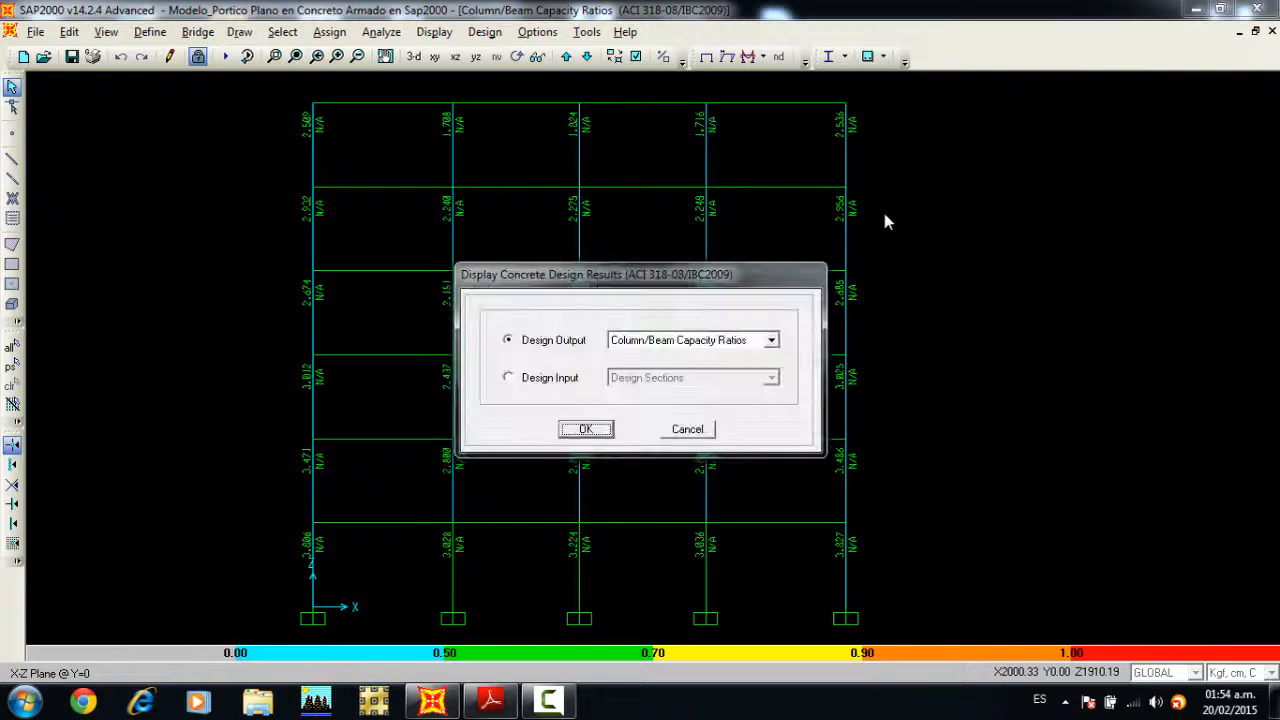
pyautogui.click(769, 340)
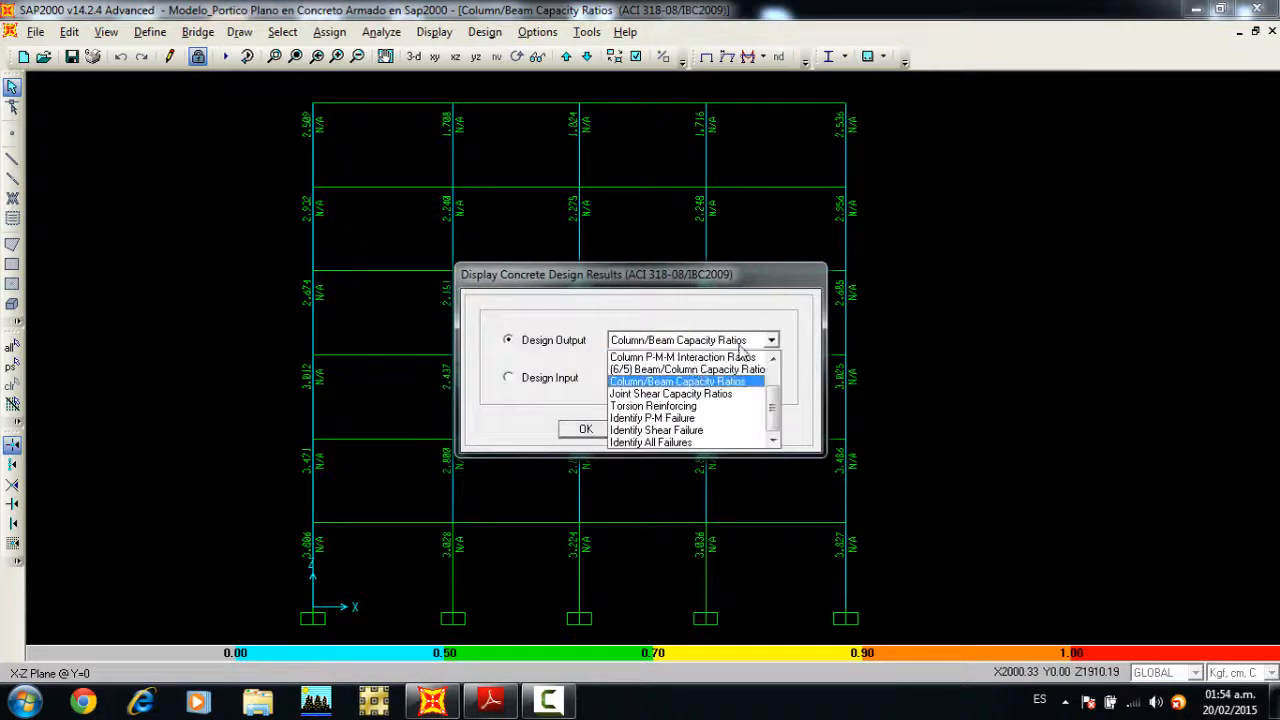
pyautogui.click(660, 394)
pyautogui.click(598, 429)
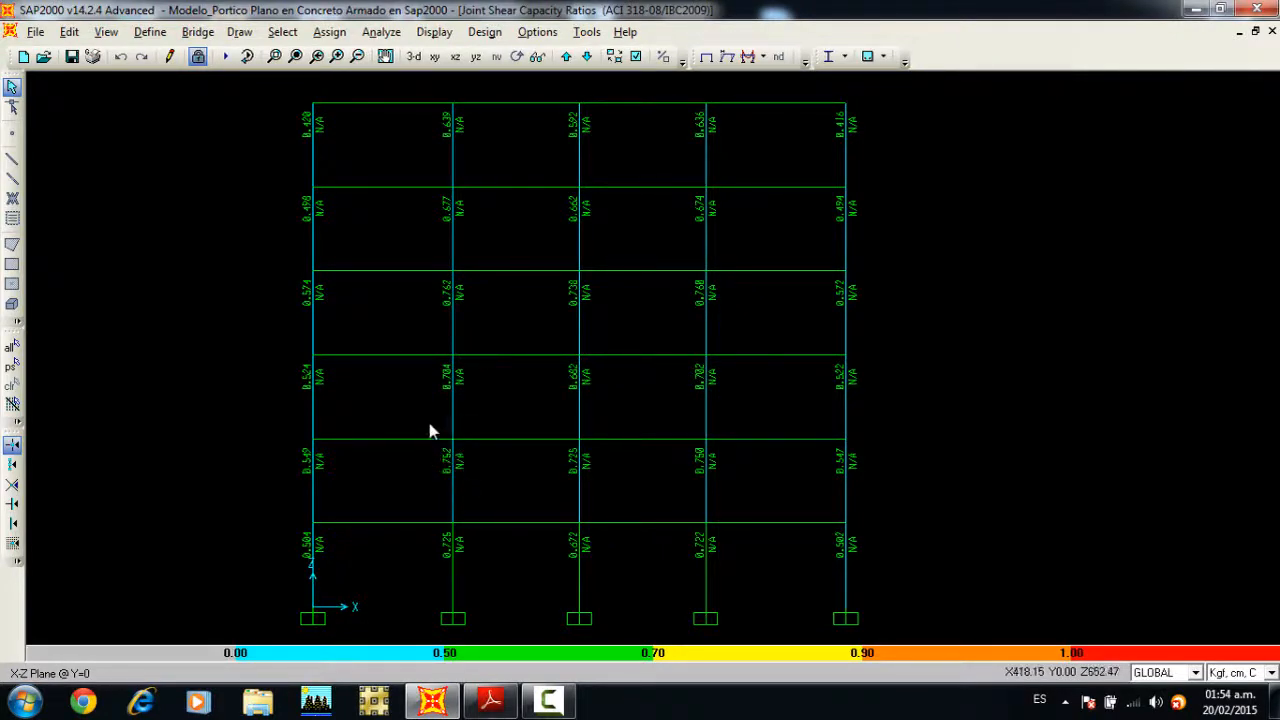
# Step: View the joint shear details of the second-storey column on axis B for COMB5 at station 0
pyautogui.rightClick(454, 476)
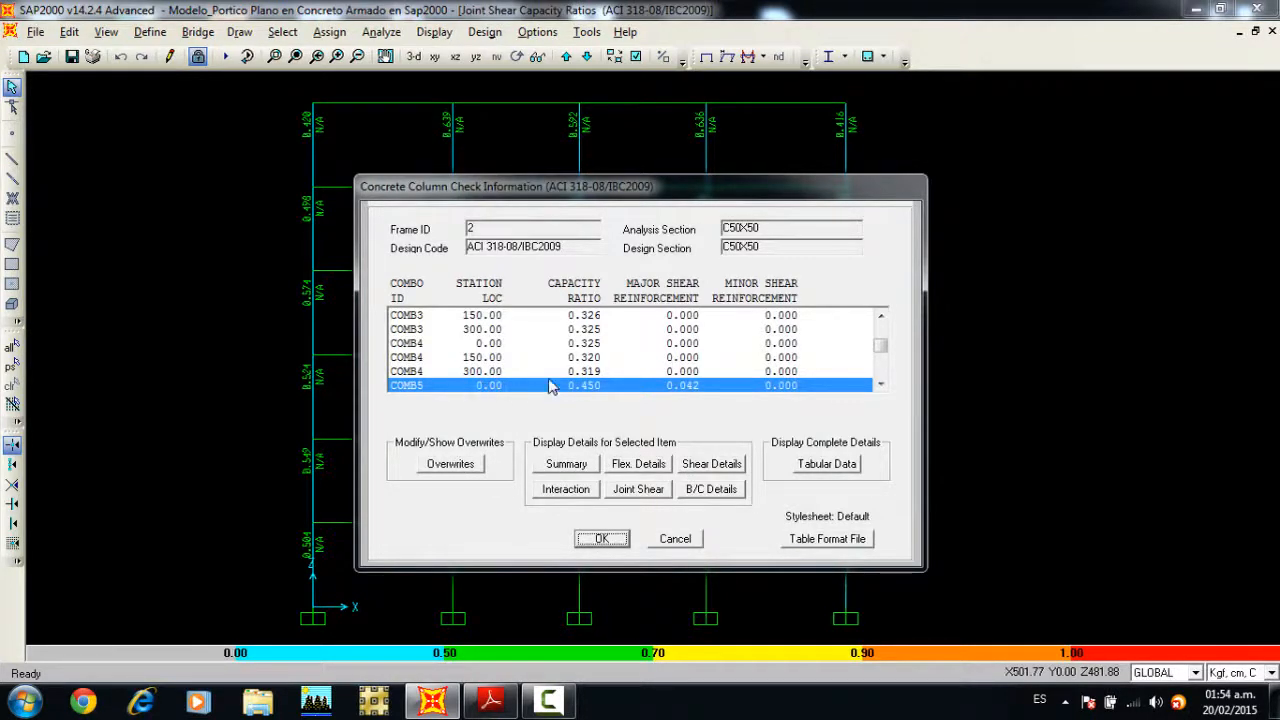
pyautogui.click(879, 386)
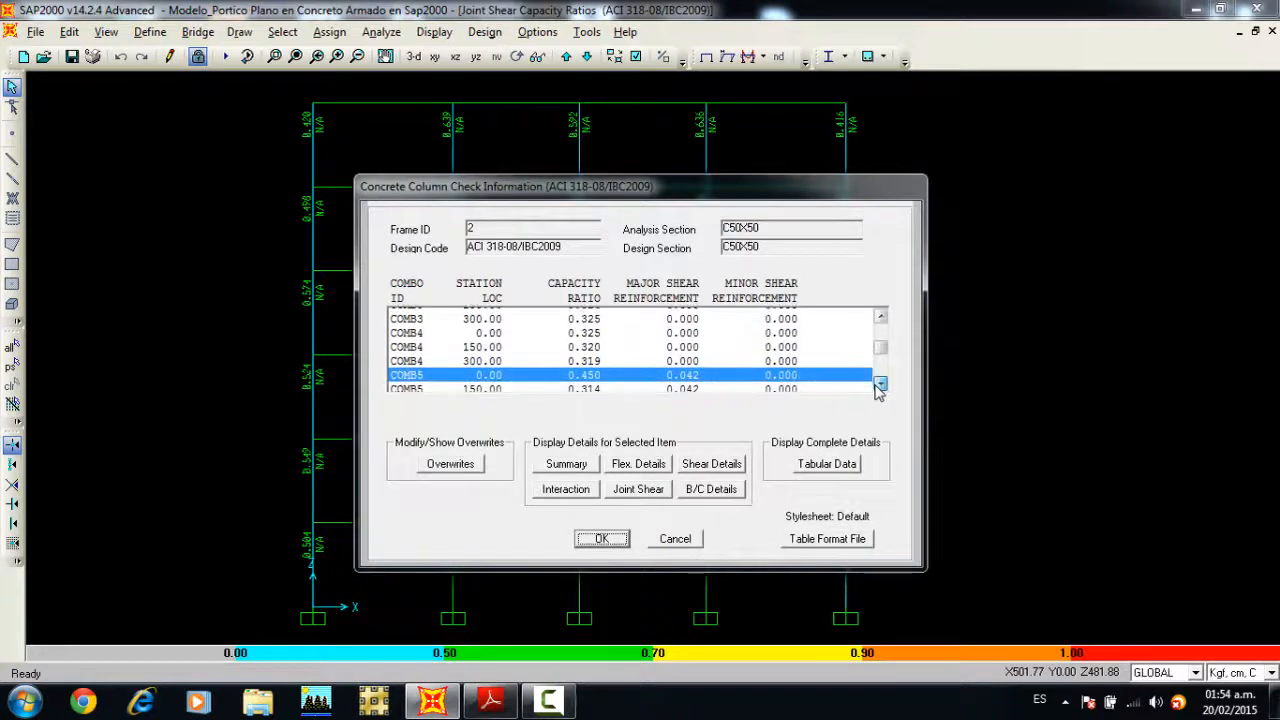
pyautogui.click(880, 386)
pyautogui.click(880, 386)
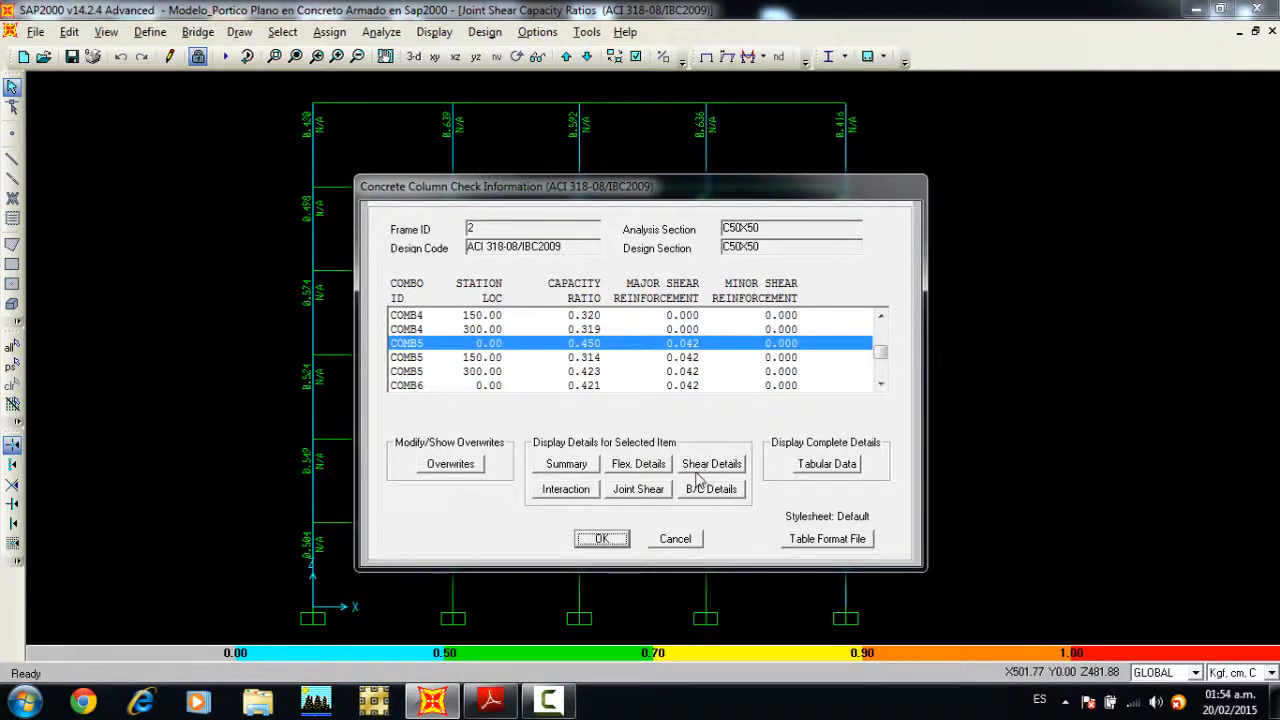
pyautogui.click(642, 490)
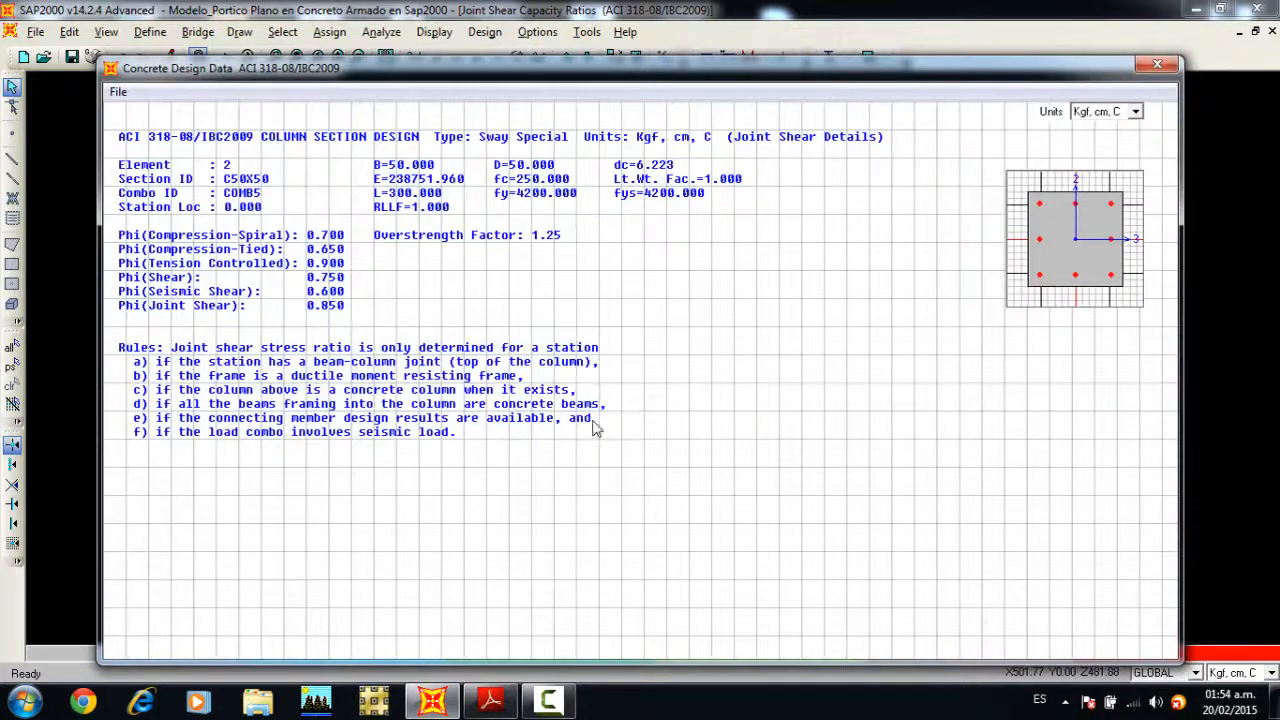
pyautogui.click(1157, 65)
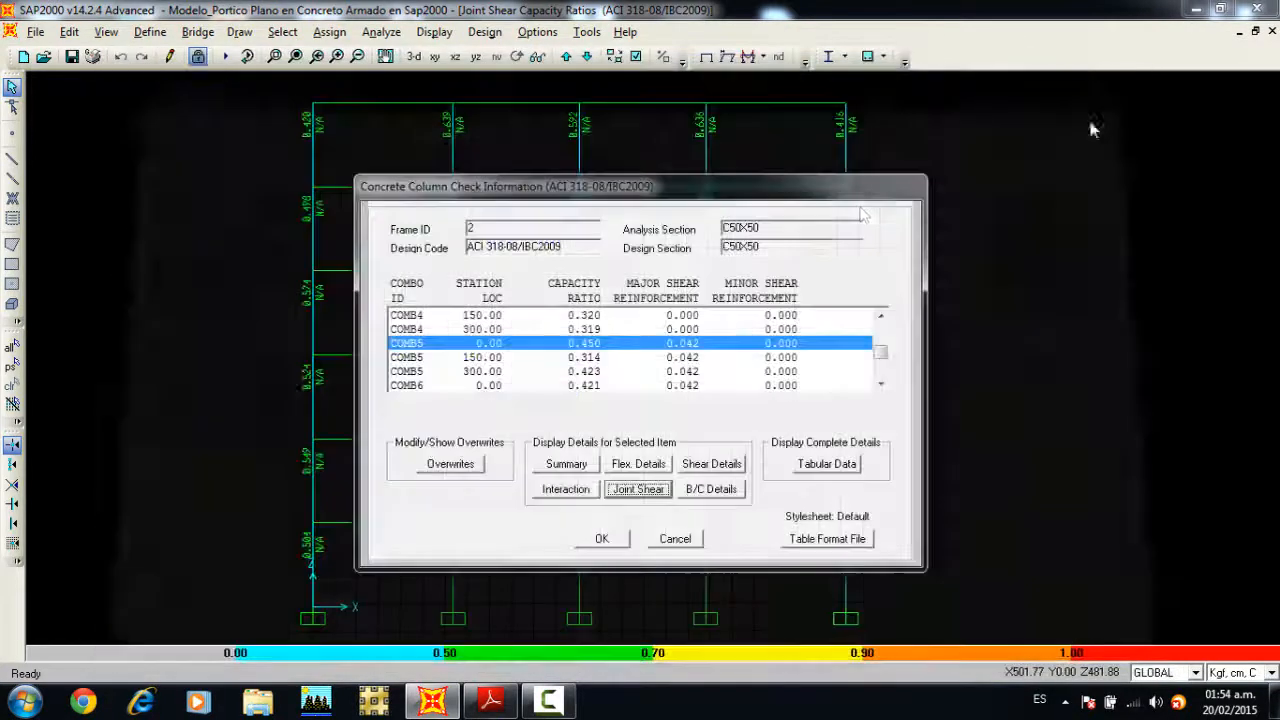
# Step: Examine the same column's joint shear details for COMB5 at station 300, then close its check information
pyautogui.click(485, 372)
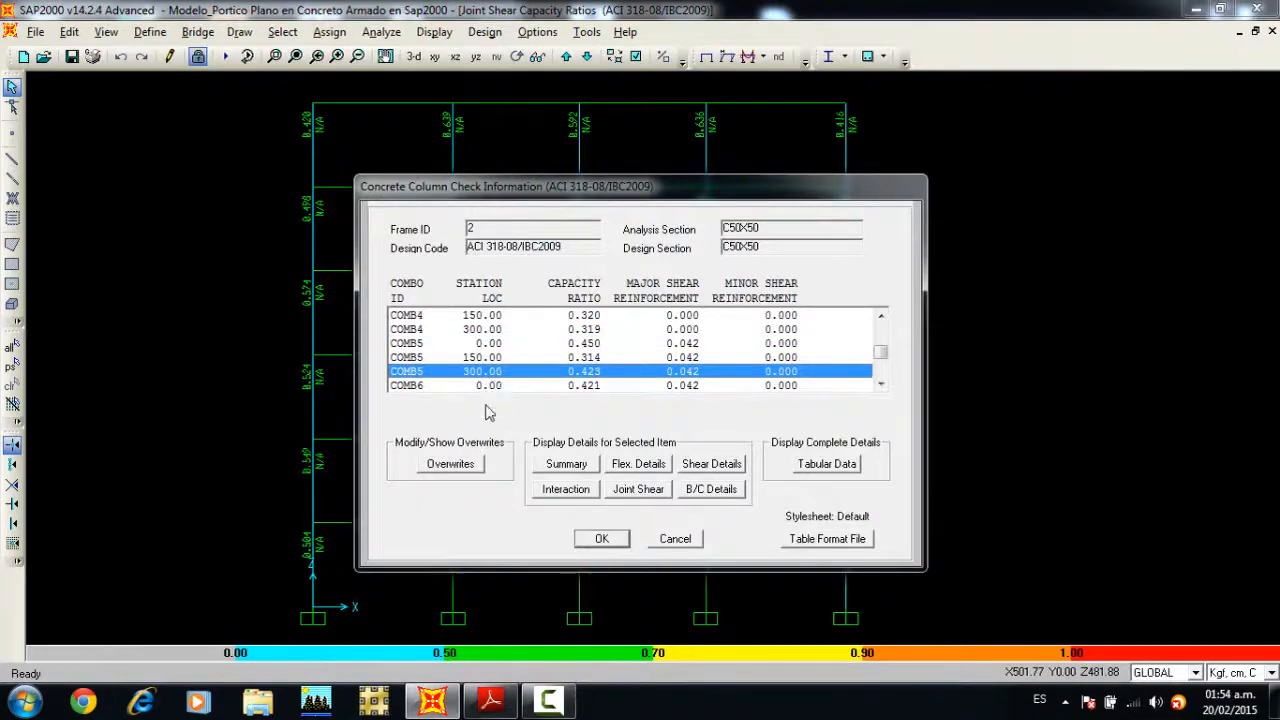
pyautogui.click(645, 490)
pyautogui.scroll(-3, 692, 420)
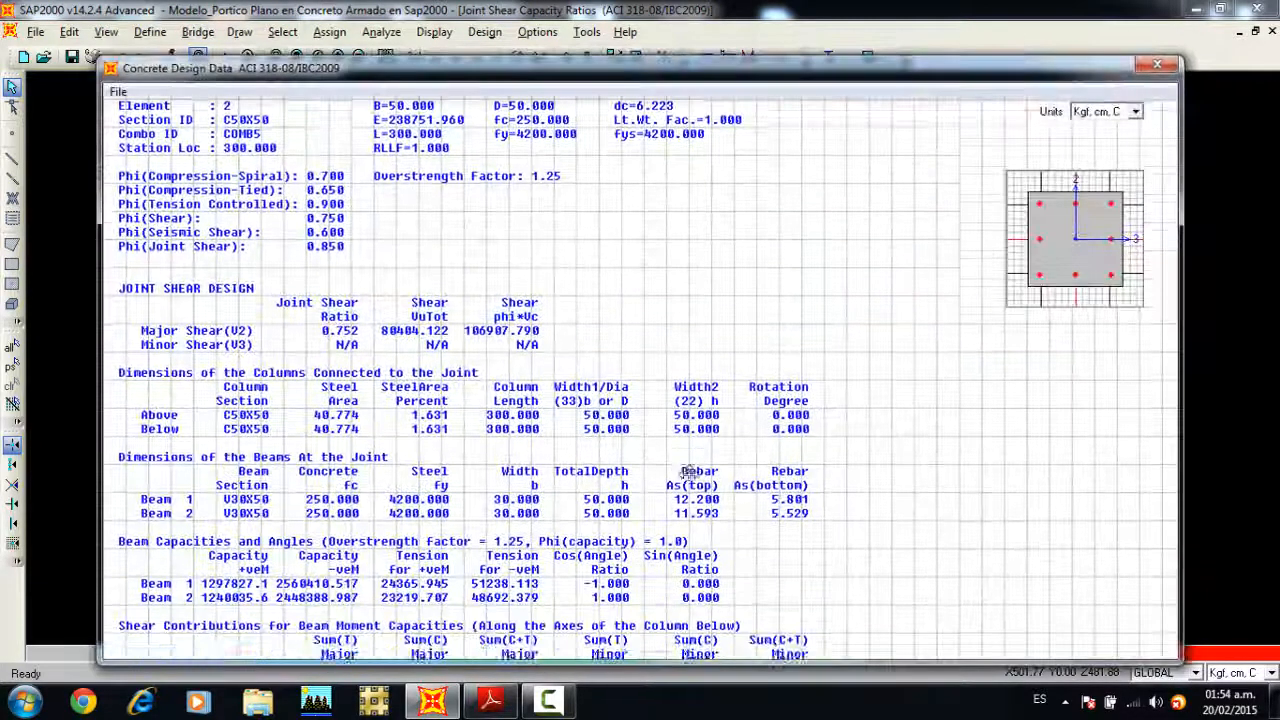
pyautogui.scroll(-1, 692, 420)
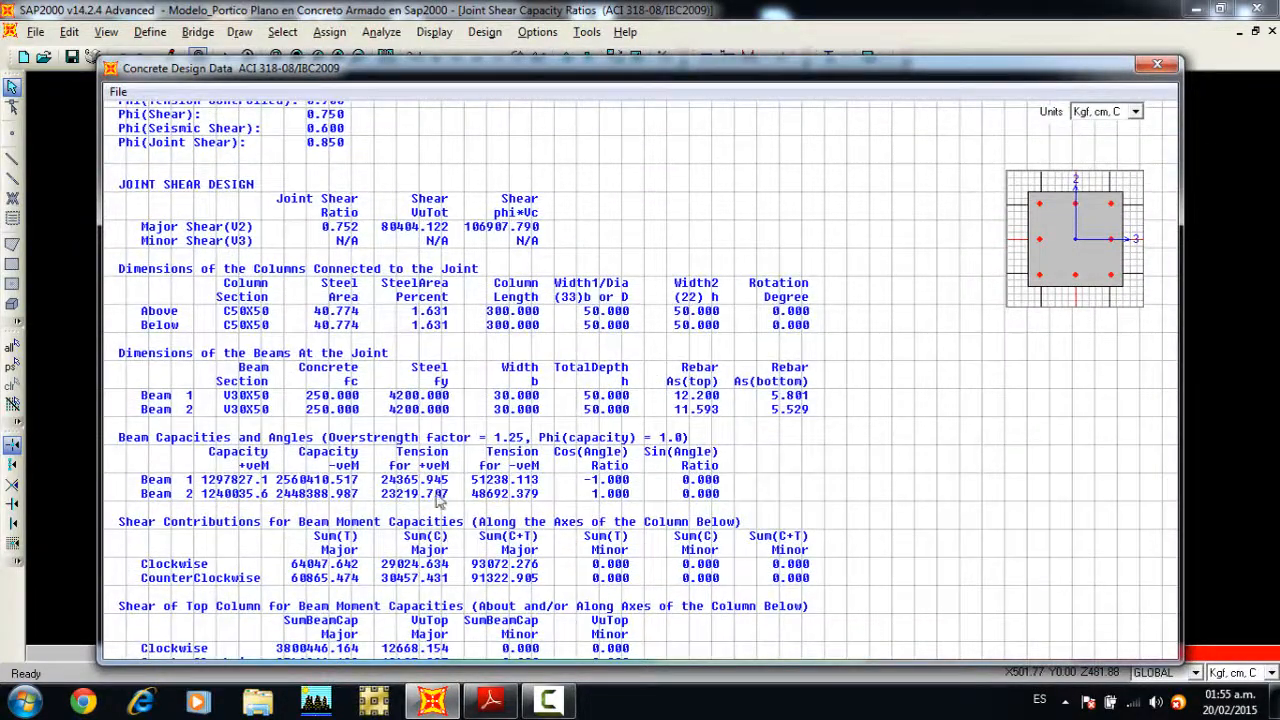
pyautogui.scroll(-3, 437, 500)
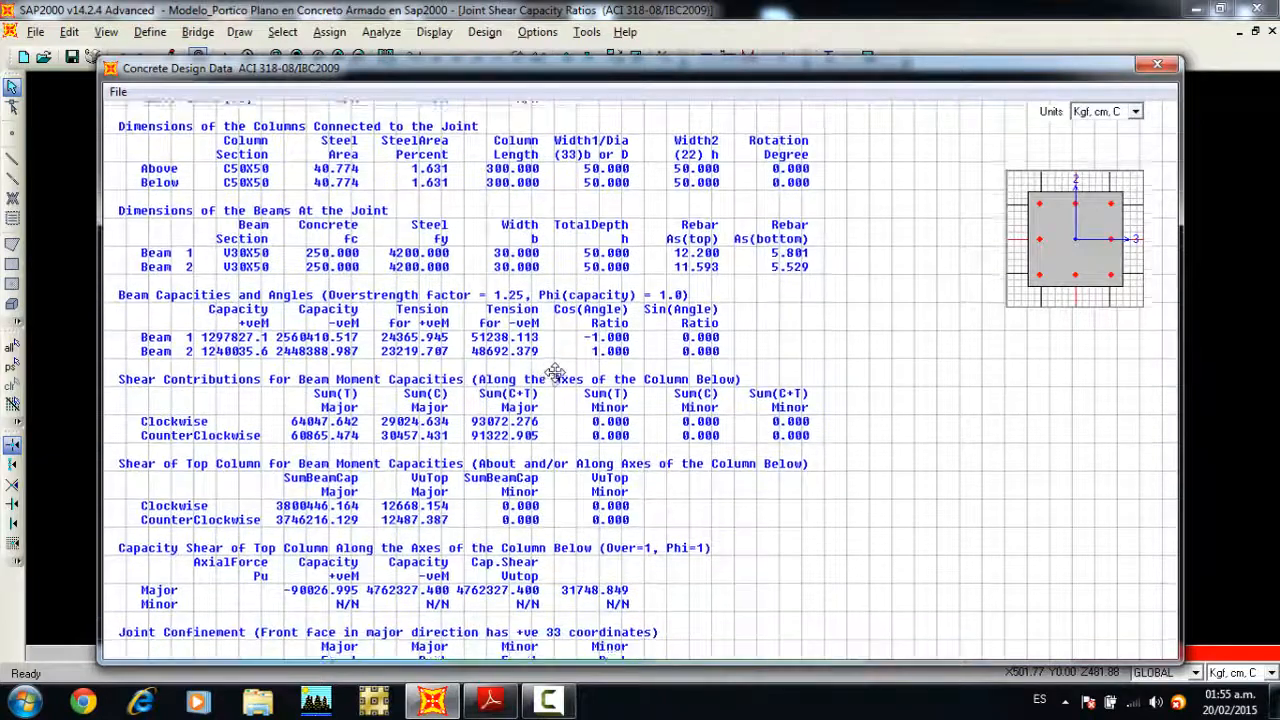
pyautogui.scroll(3, 555, 375)
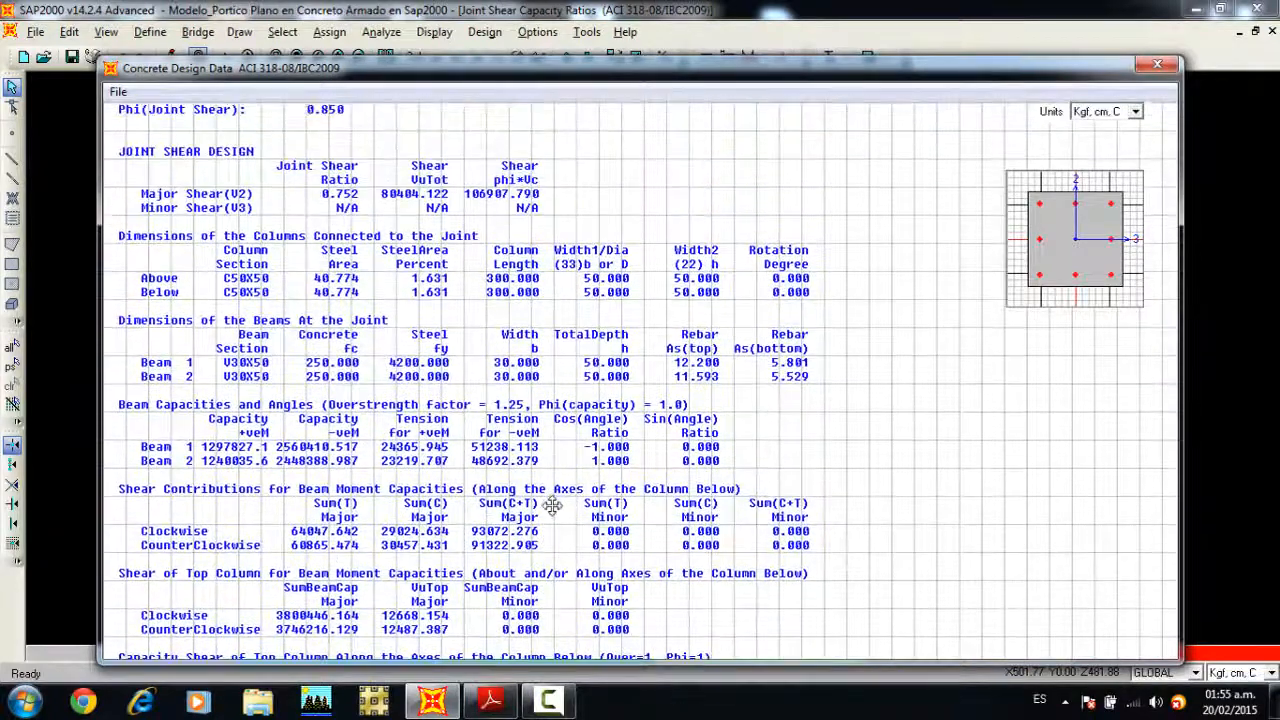
pyautogui.scroll(1, 552, 507)
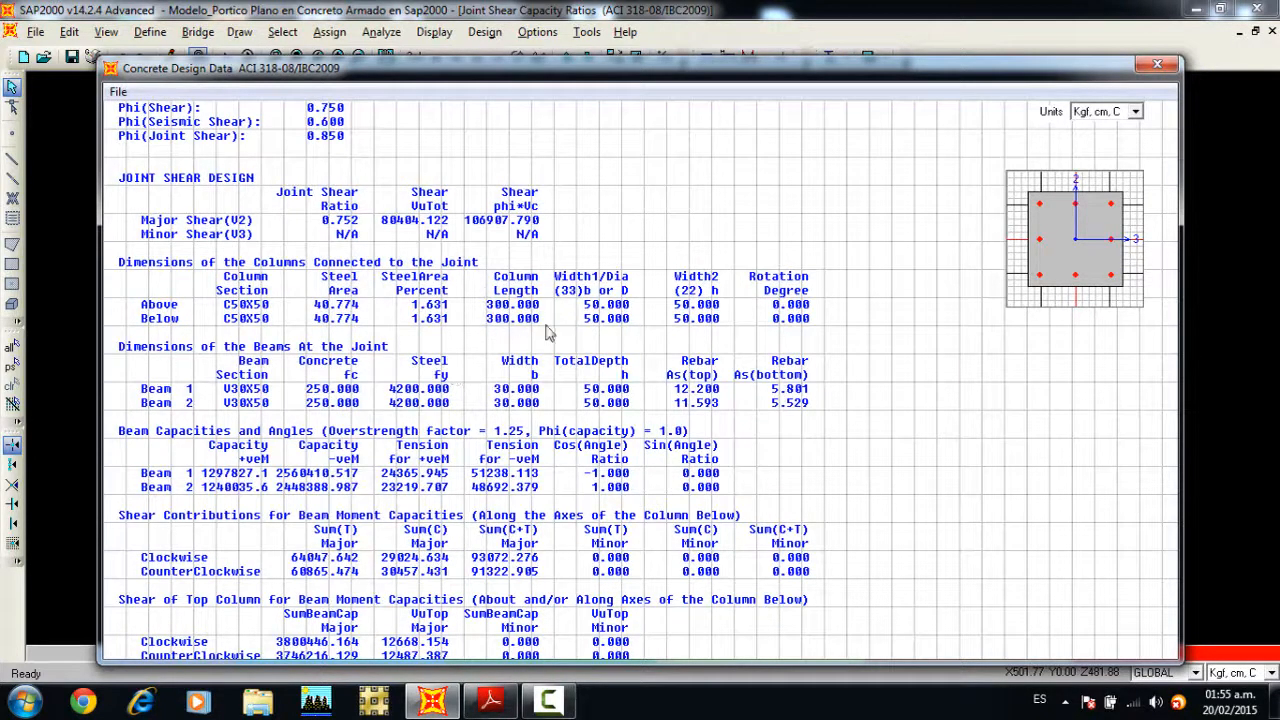
pyautogui.click(1150, 67)
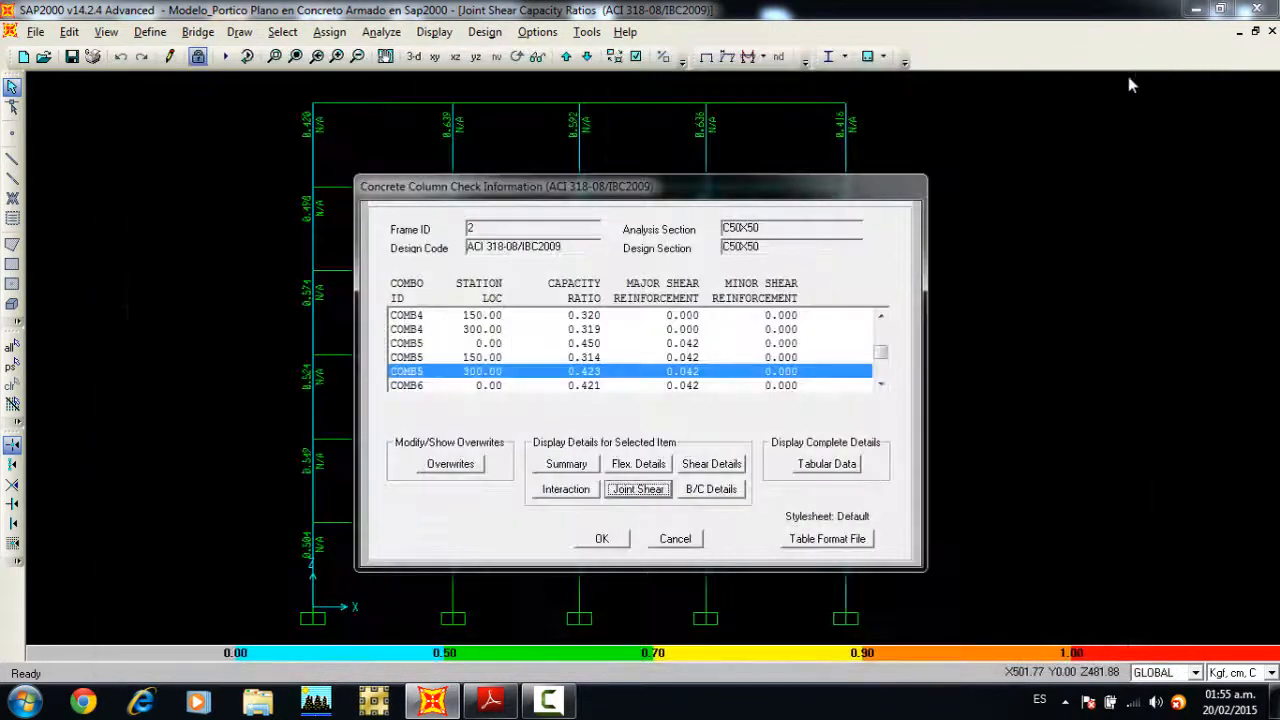
pyautogui.click(604, 539)
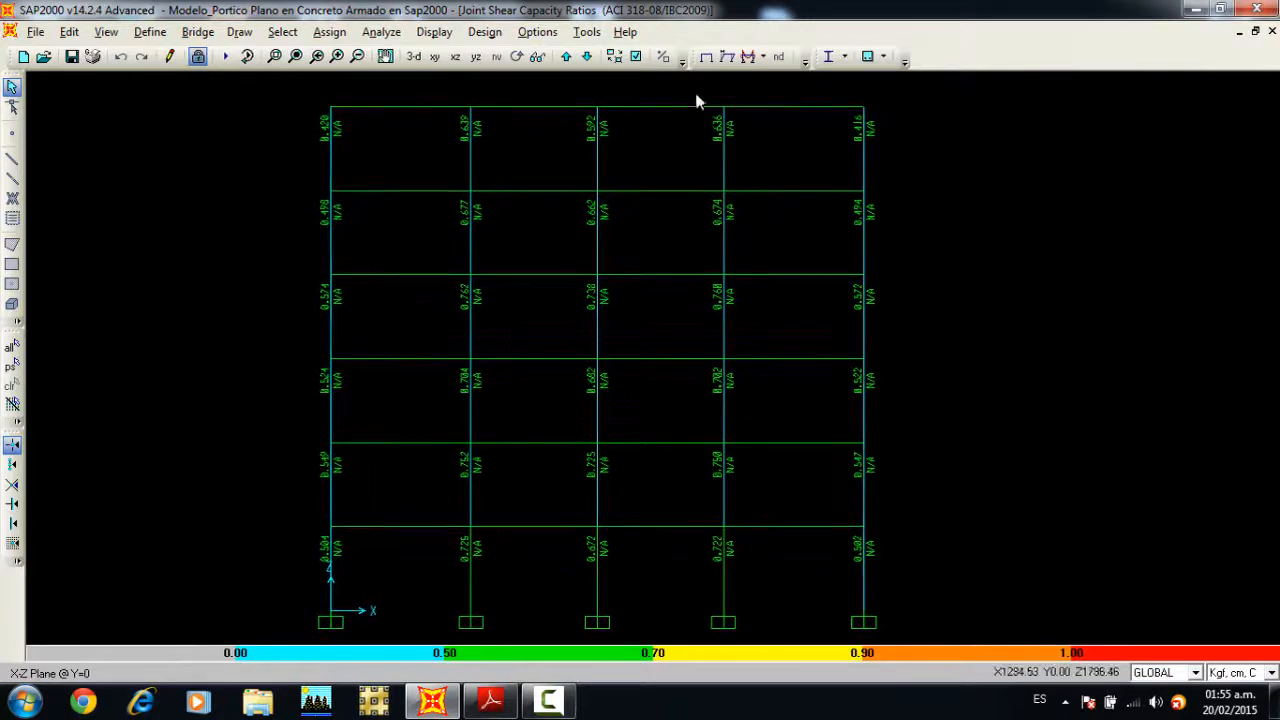
# Step: Return the X-Z elevation of the frame to its undeformed shape without design results
pyautogui.click(706, 56)
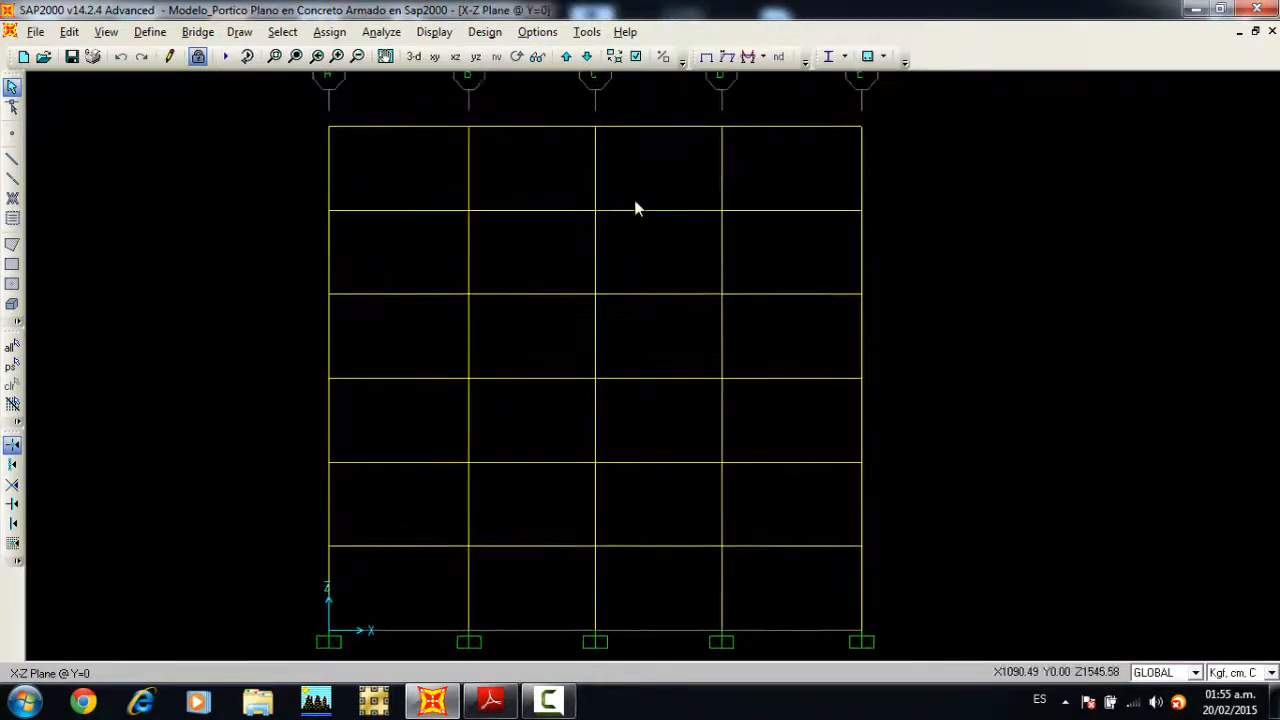
pyautogui.moveTo(644, 233); pyautogui.dragTo(662, 229, button='middle')
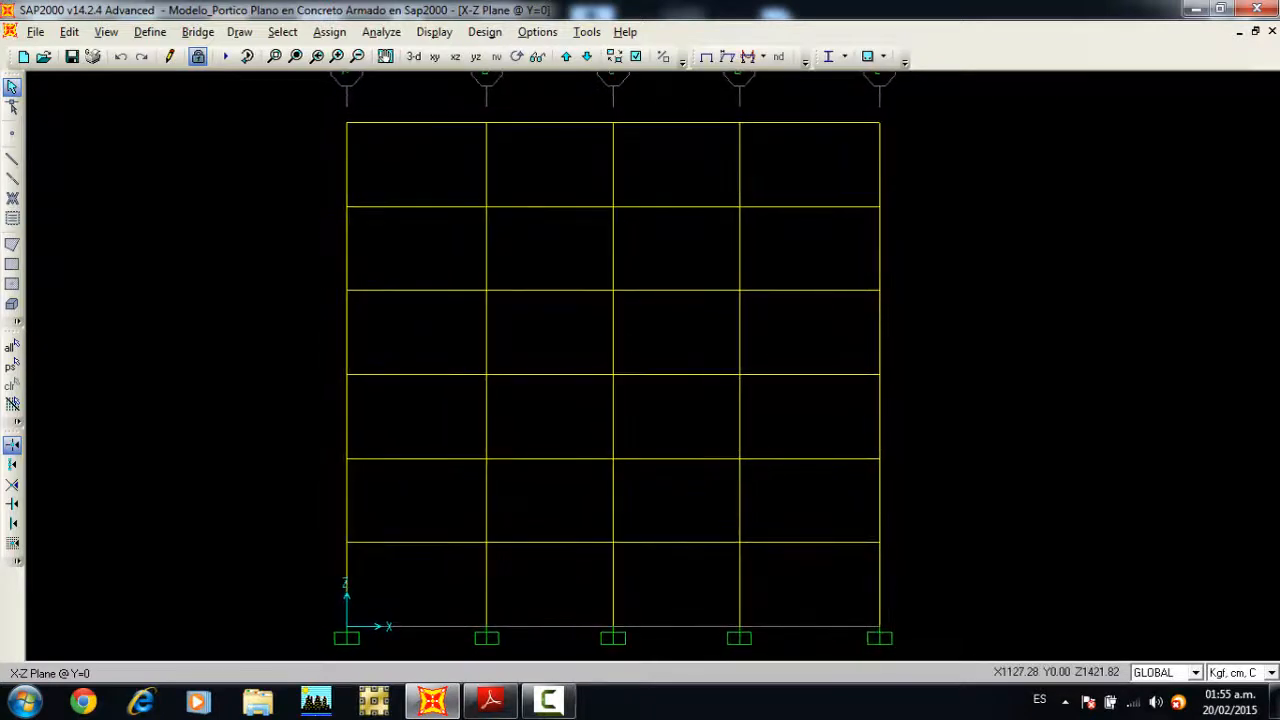